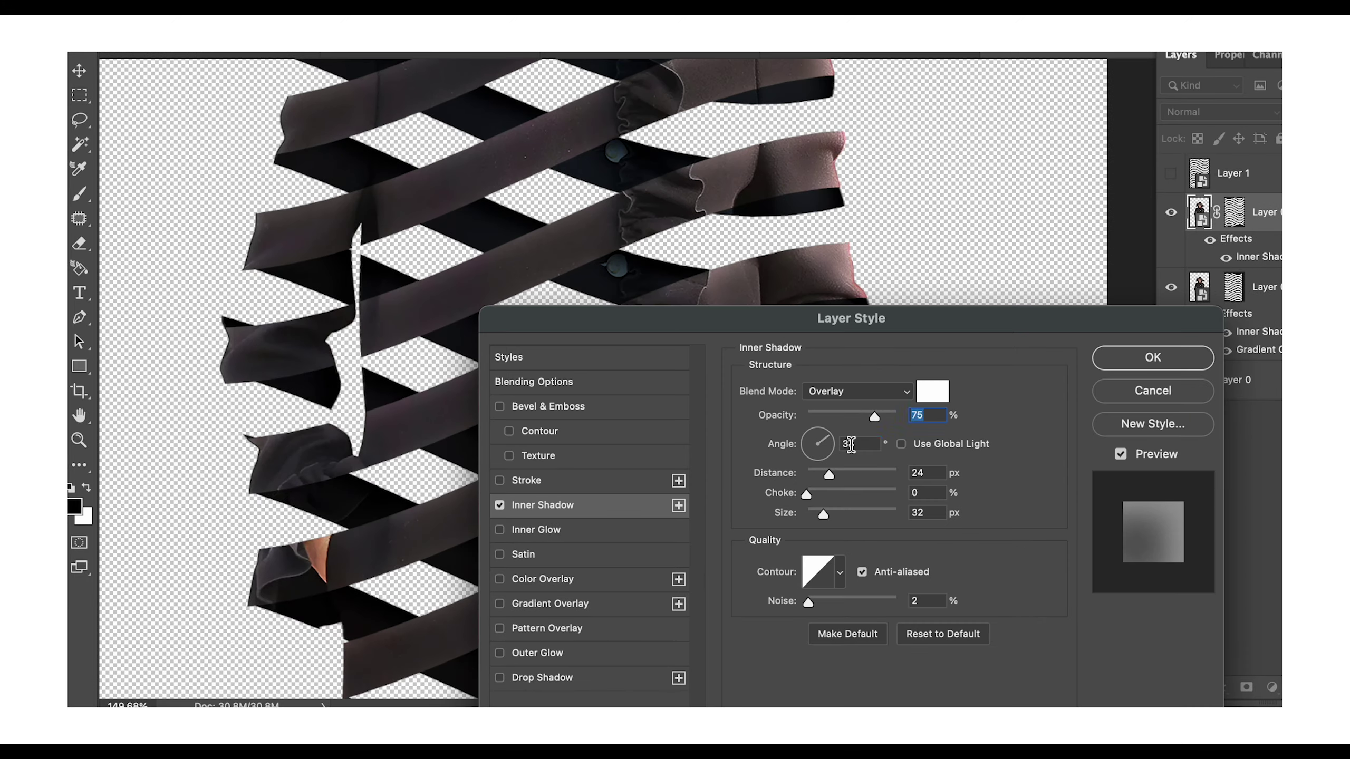
{"action": "left_click_drag", "start_coordinate": [834, 473], "coordinate": [796, 481]}
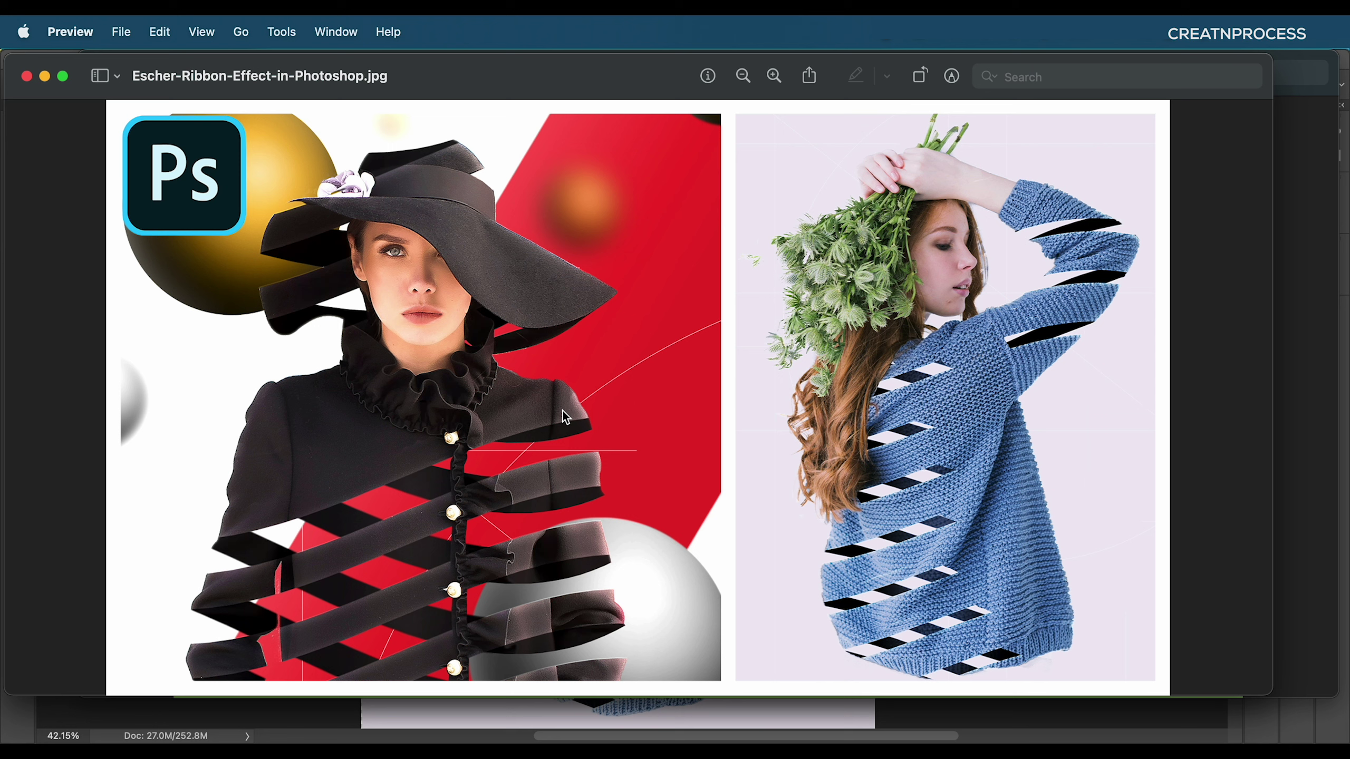
- Switch to Photoshop and examine the ribbon effect on the sweater in Escher Ribbon d1.psd
{"action": "left_click", "coordinate": [1281, 559]}
{"action": "scroll", "coordinate": [604, 443], "scroll_direction": "up", "scroll_amount": 5}
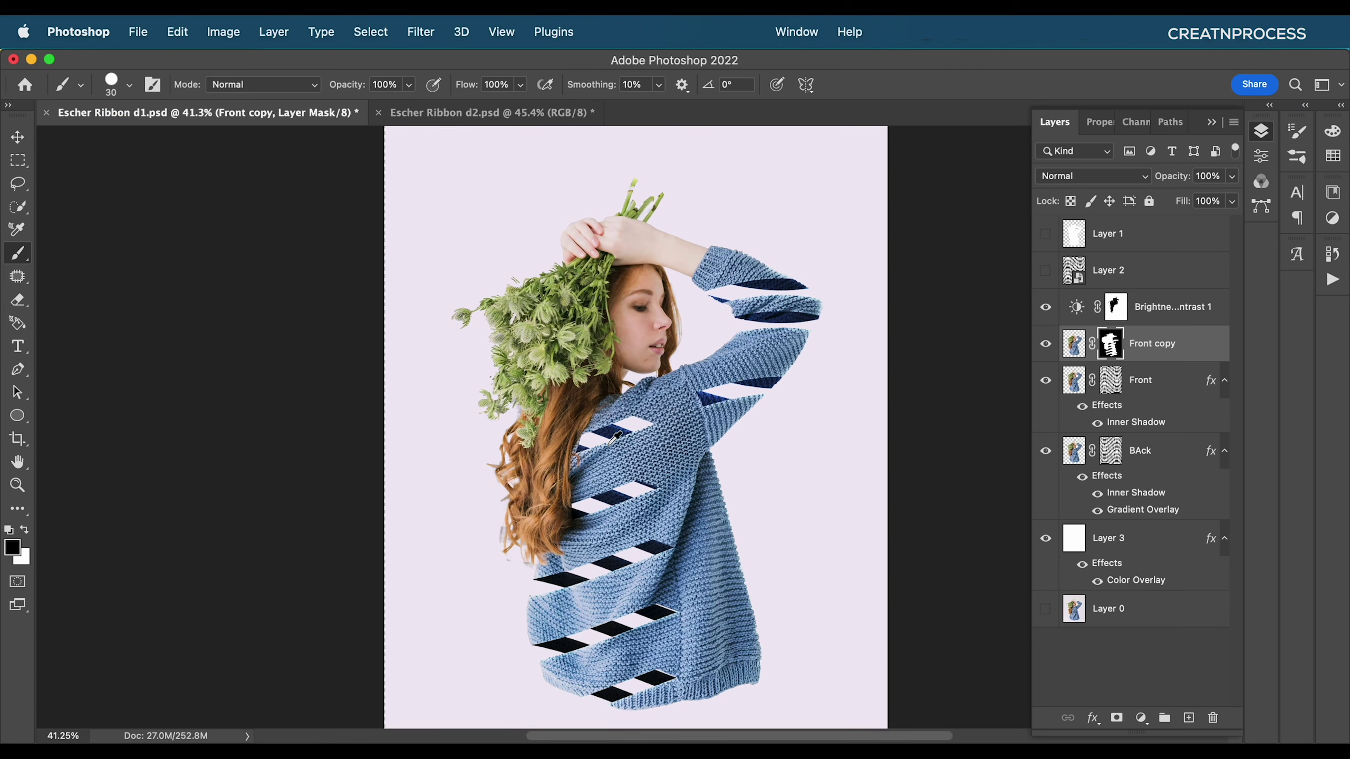
{"action": "mouse_move", "coordinate": [670, 502]}
{"action": "left_mouse_down"}
{"action": "mouse_move", "coordinate": [625, 392]}
{"action": "mouse_move", "coordinate": [587, 533]}
{"action": "left_mouse_up"}
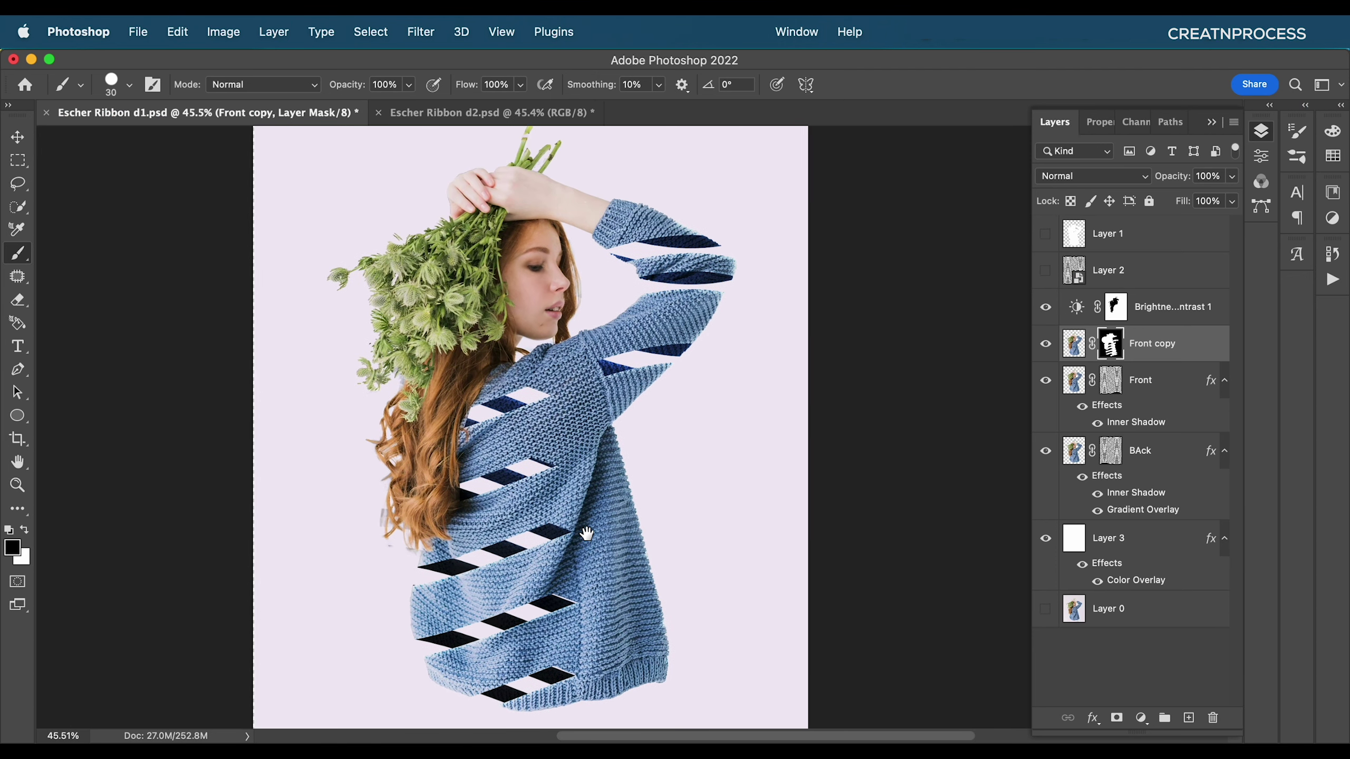
{"action": "left_click_drag", "start_coordinate": [586, 445], "coordinate": [545, 445]}
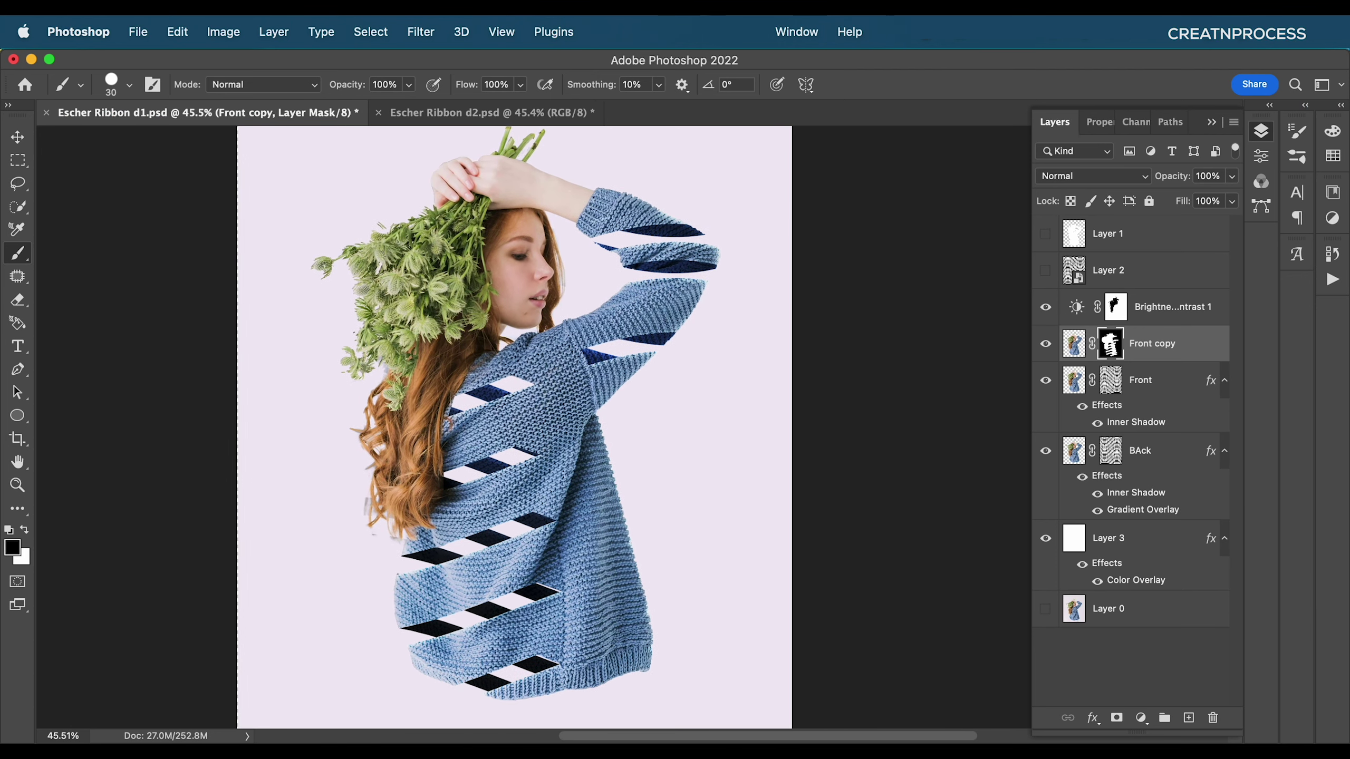
{"action": "scroll", "coordinate": [547, 446], "scroll_direction": "up", "scroll_amount": 1}
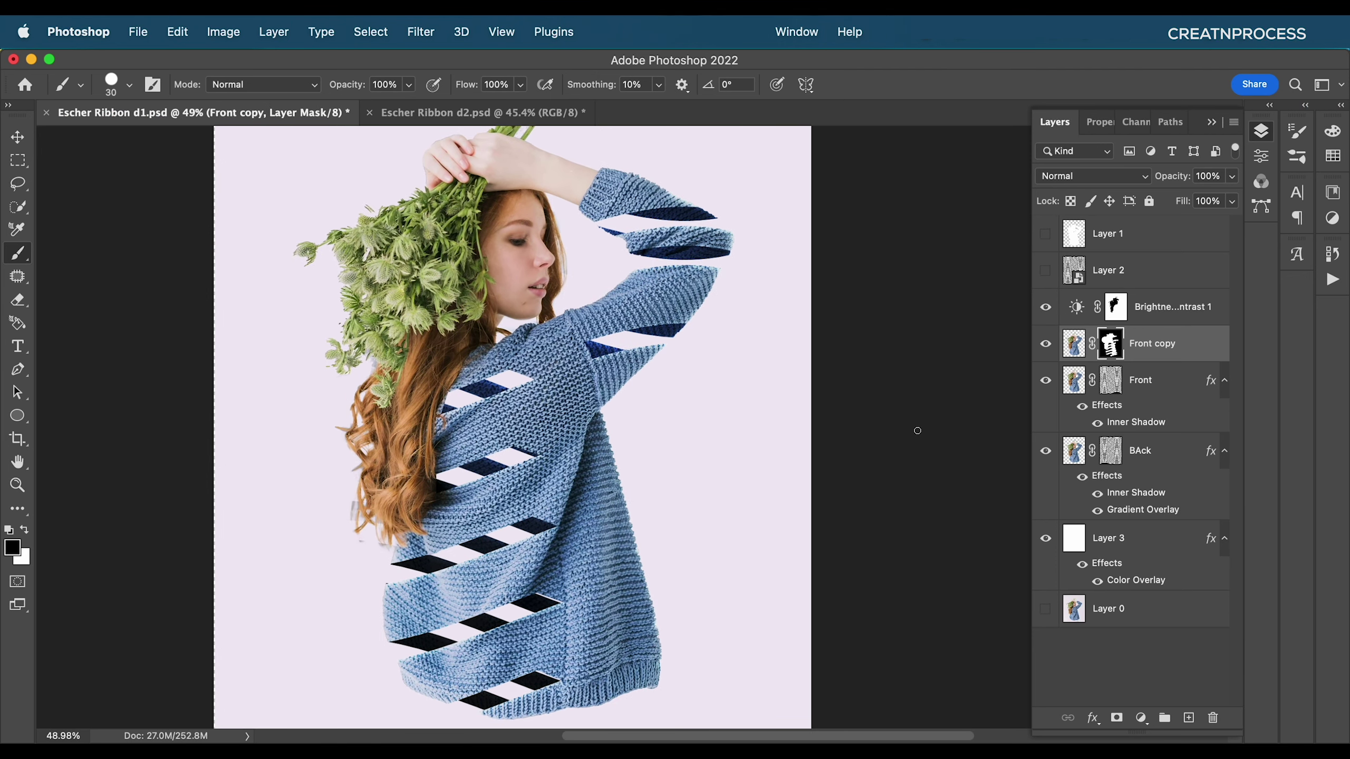
- Inspect Layer 3 and the BAck and Front layers, toggling the visibility of Layer 3 and Front off and on
{"action": "left_click", "coordinate": [1122, 619]}
{"action": "left_click", "coordinate": [1125, 540]}
{"action": "left_click", "coordinate": [1046, 539]}
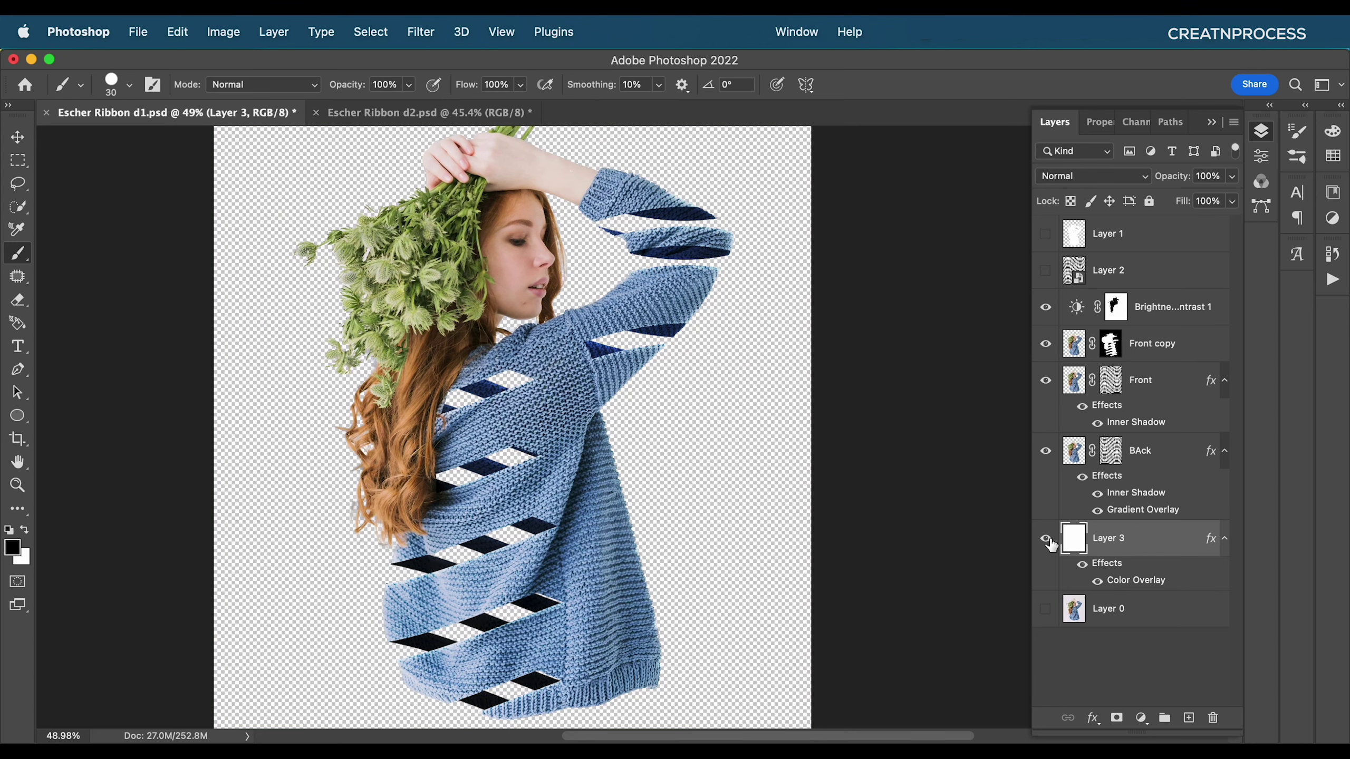
{"action": "left_click", "coordinate": [1046, 539]}
{"action": "left_click", "coordinate": [1153, 455]}
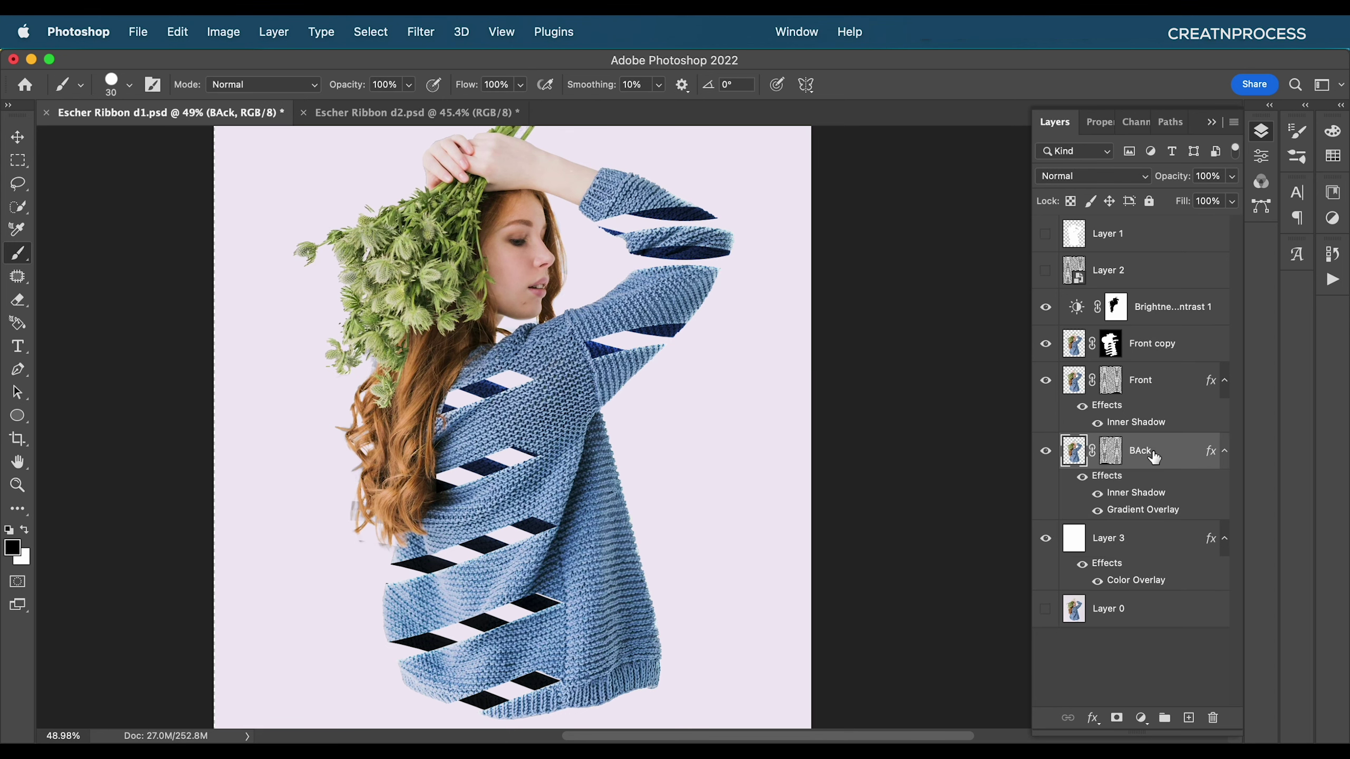
{"action": "left_click", "coordinate": [1048, 381]}
{"action": "left_click", "coordinate": [1048, 381]}
- Toggle the Front copy layer and the Brightness/Contrast adjustment off and on to examine their effect
{"action": "left_click", "coordinate": [1171, 346]}
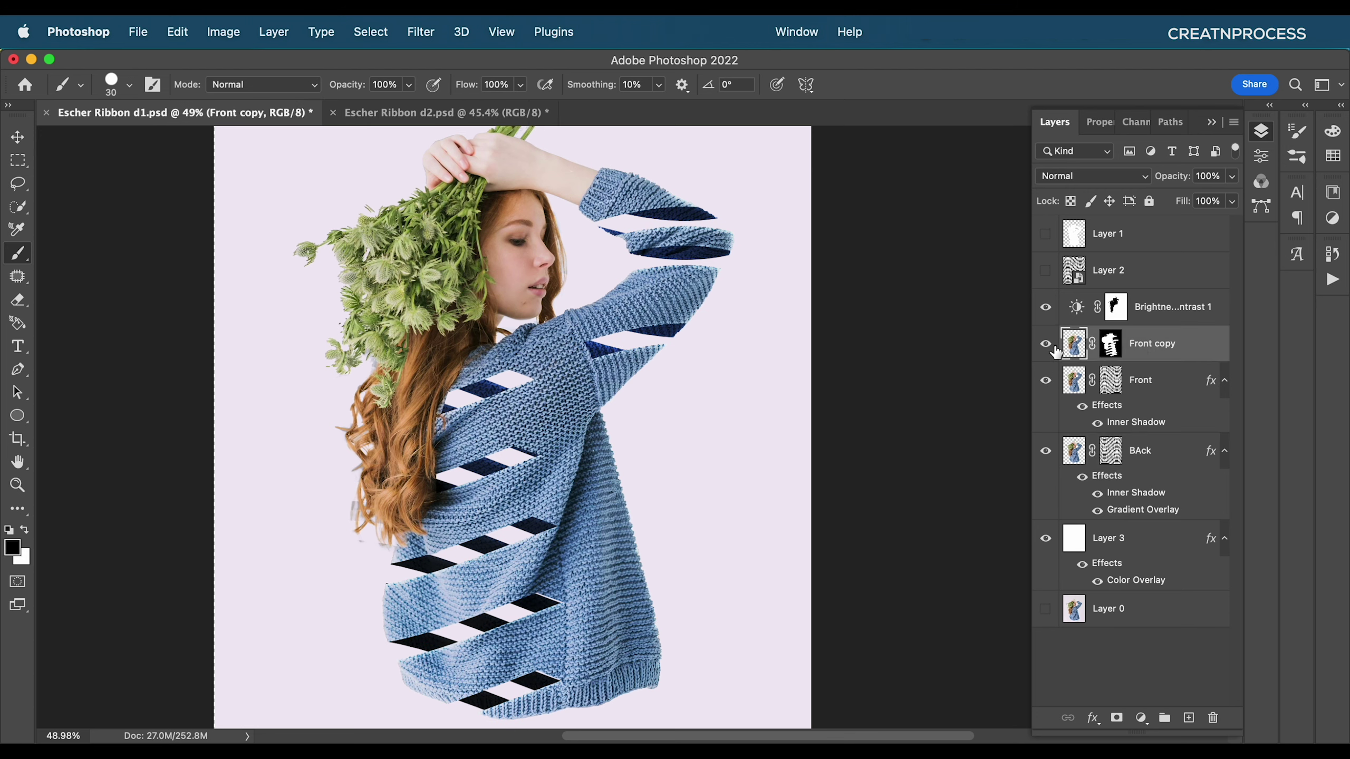
{"action": "left_click", "coordinate": [1045, 349], "text": "alt"}
{"action": "left_click", "coordinate": [1046, 349], "text": "alt"}
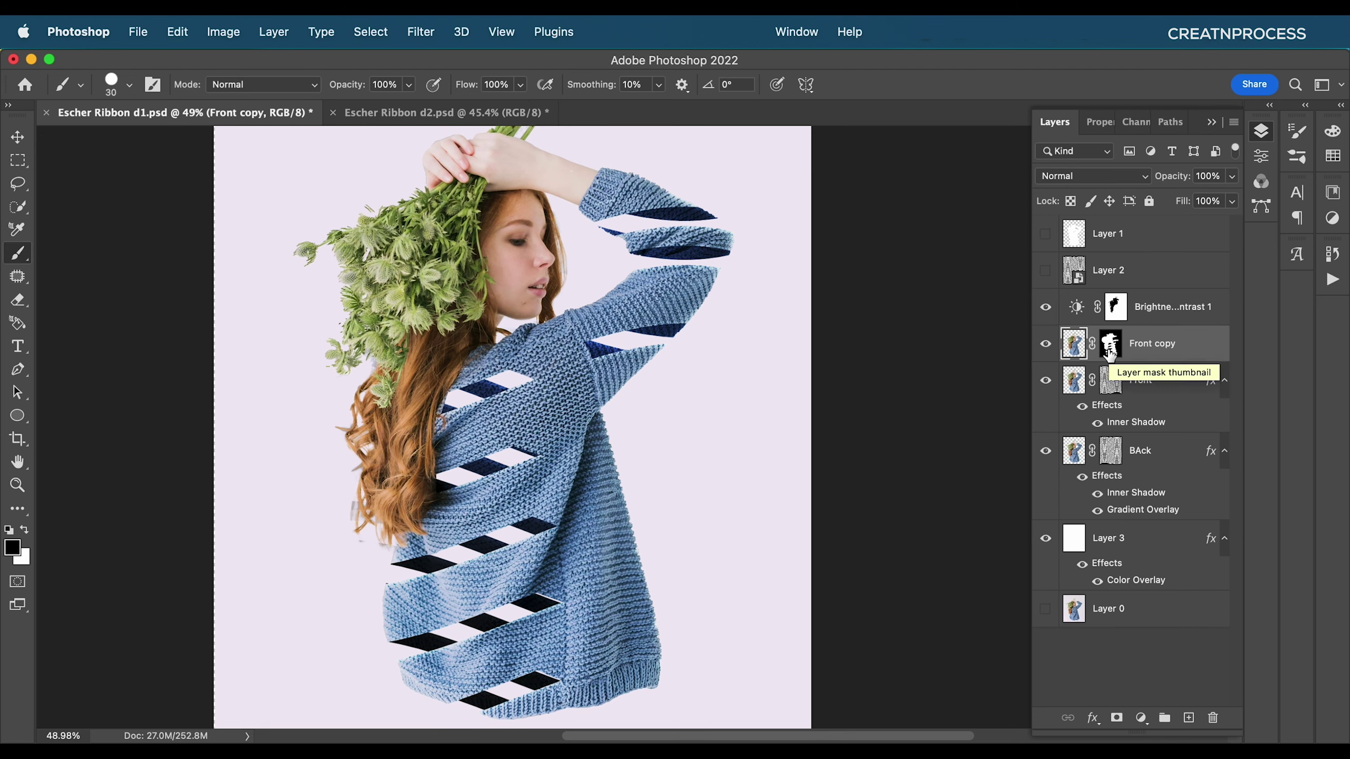
{"action": "left_click", "coordinate": [1045, 308]}
{"action": "left_click", "coordinate": [1045, 309]}
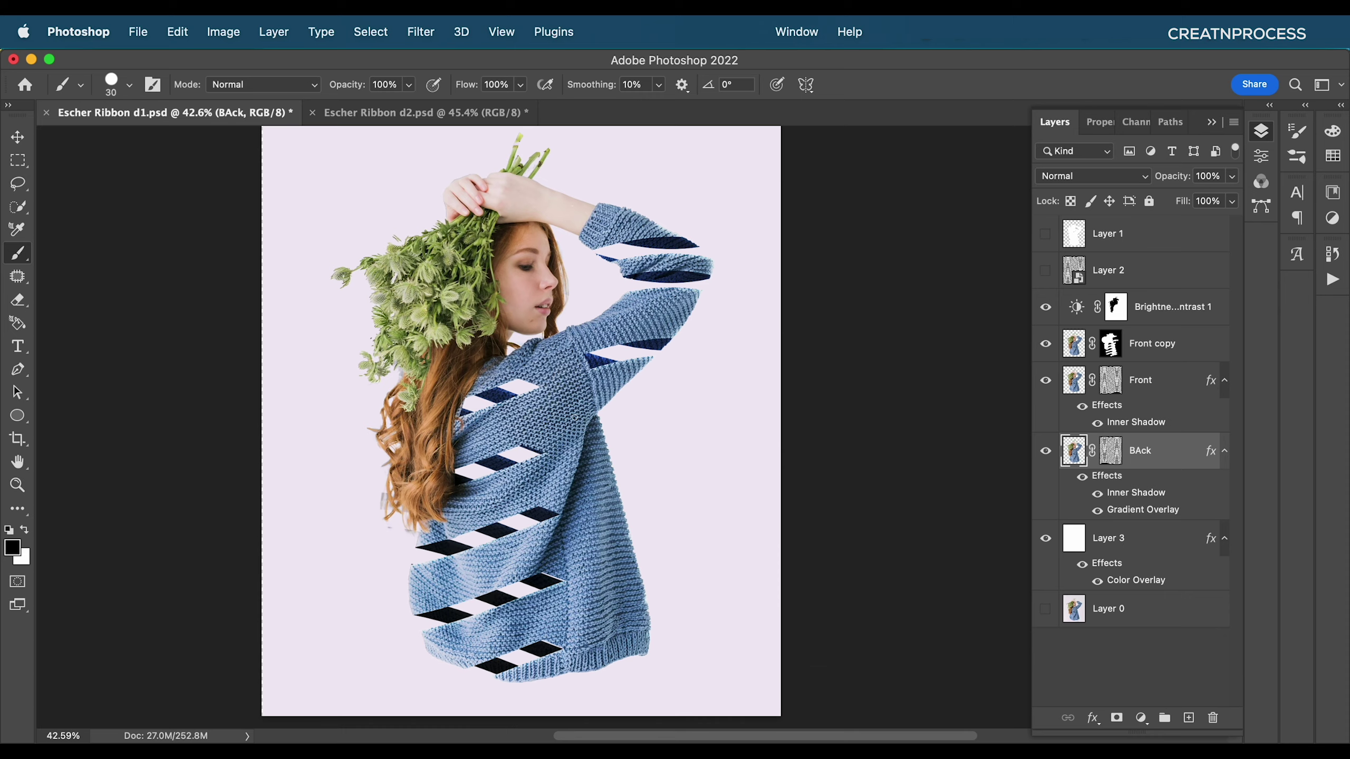
- Look over the Escher Ribbon d2.psd design and the video description's resource links, and return to Escher Ribbon d1.psd
{"action": "key", "text": "ctrl+Tab"}
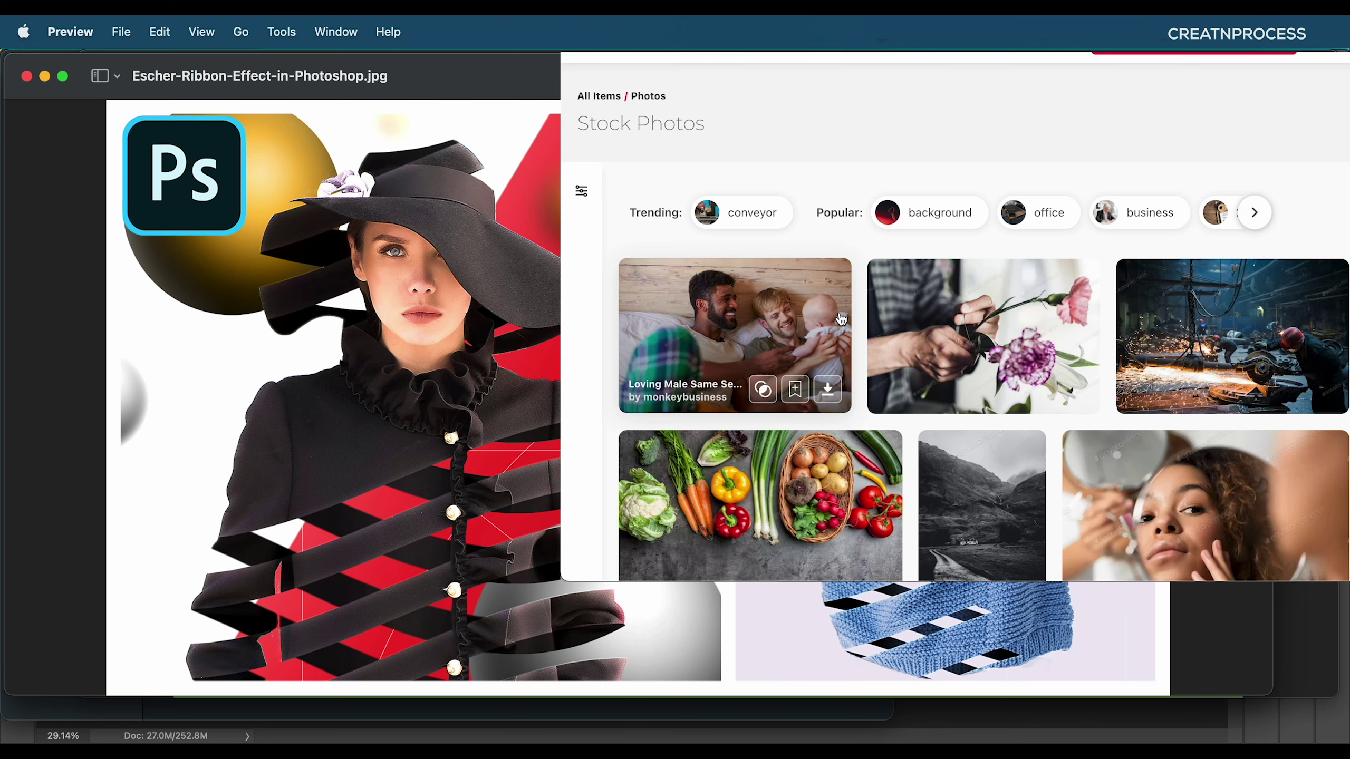
{"action": "scroll", "coordinate": [851, 321], "scroll_direction": "down", "scroll_amount": 3}
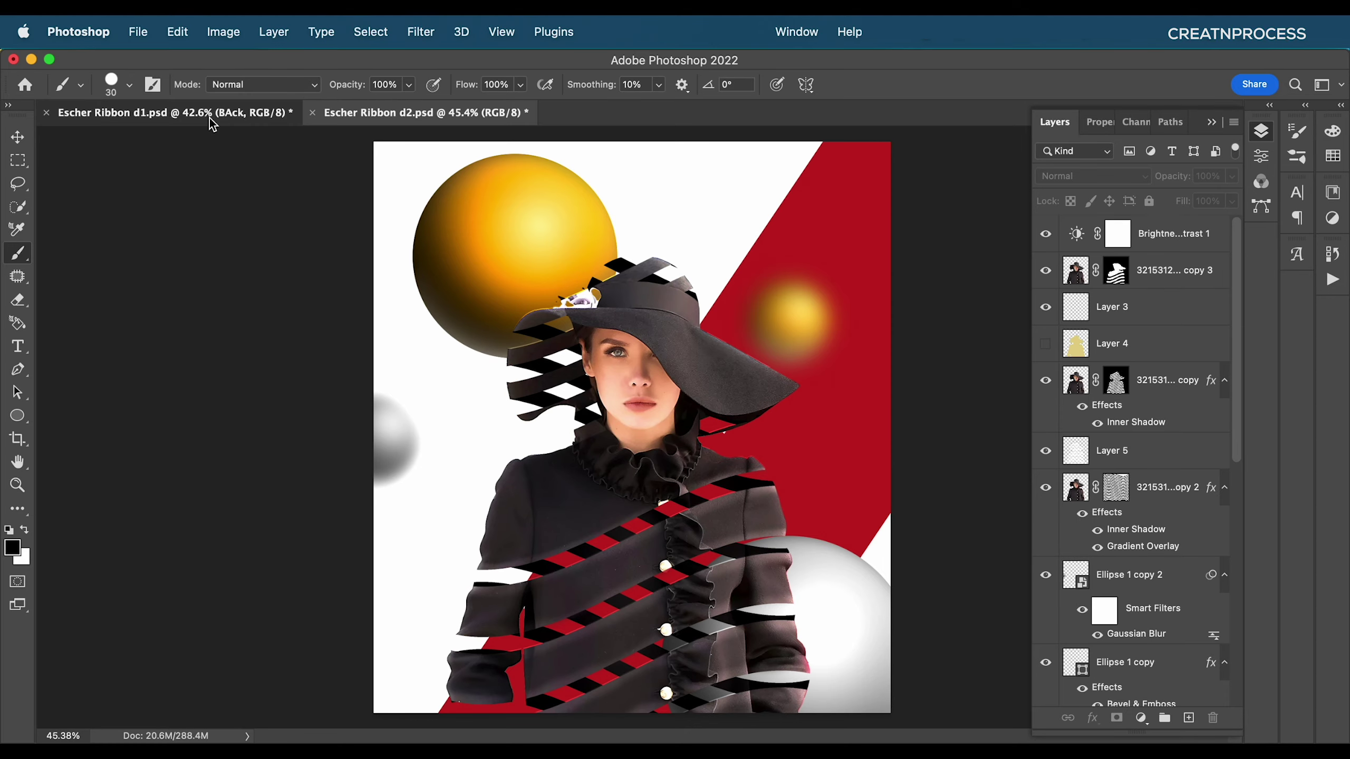
{"action": "left_click", "coordinate": [211, 113]}
{"action": "scroll", "coordinate": [653, 407], "scroll_direction": "up", "scroll_amount": 2}
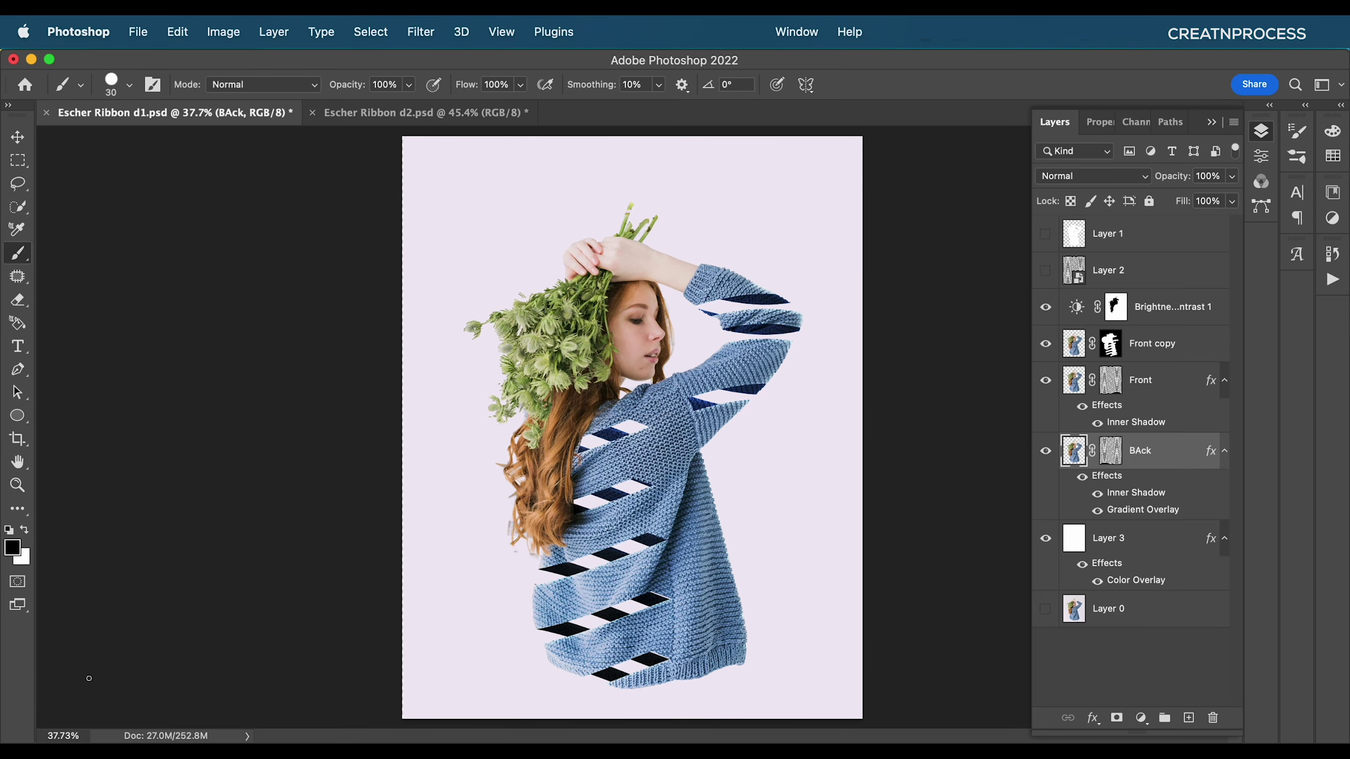
- Open Abbigliamento-1 (1).jpeg from the Image ref folder in Photoshop and unlock its Background layer
{"action": "key", "text": "super+Tab"}
{"action": "right_click", "coordinate": [677, 310]}
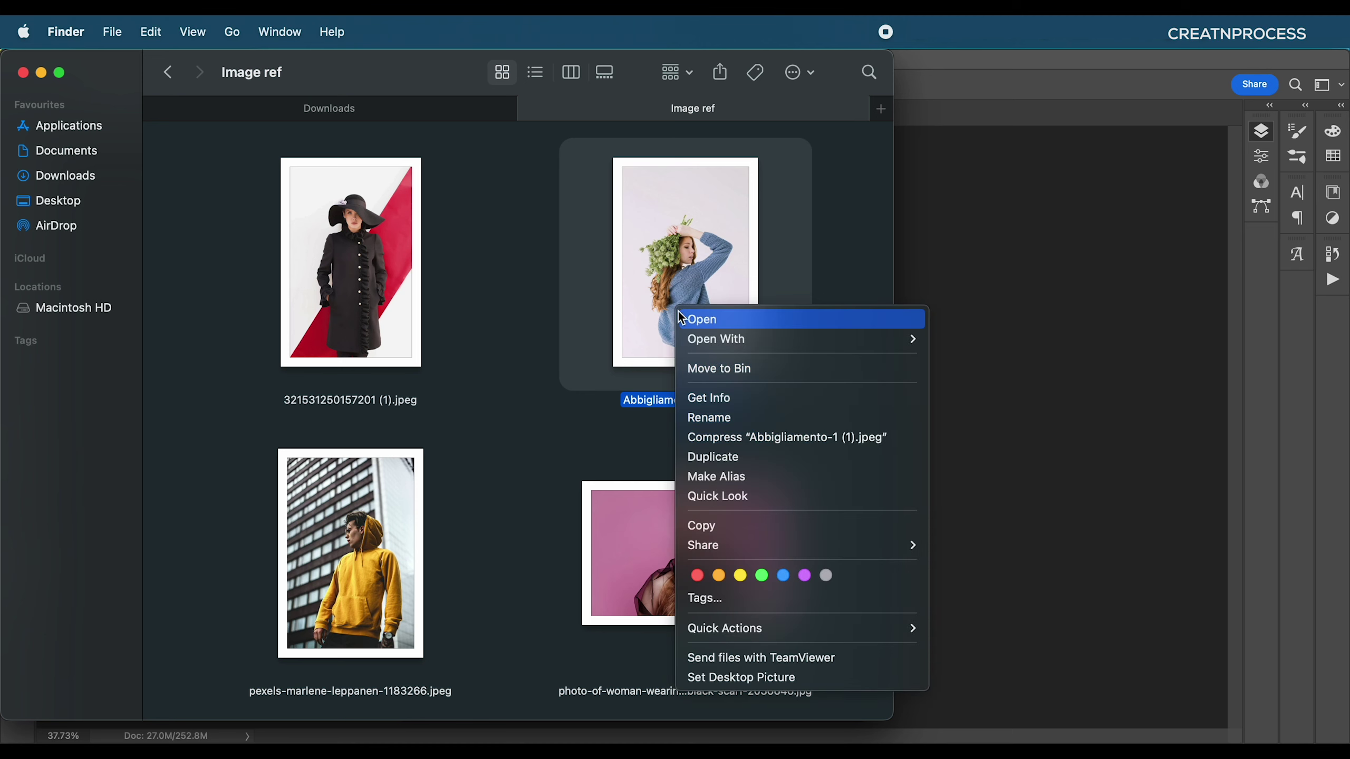
{"action": "mouse_move", "coordinate": [829, 339]}
{"action": "left_click", "coordinate": [986, 390]}
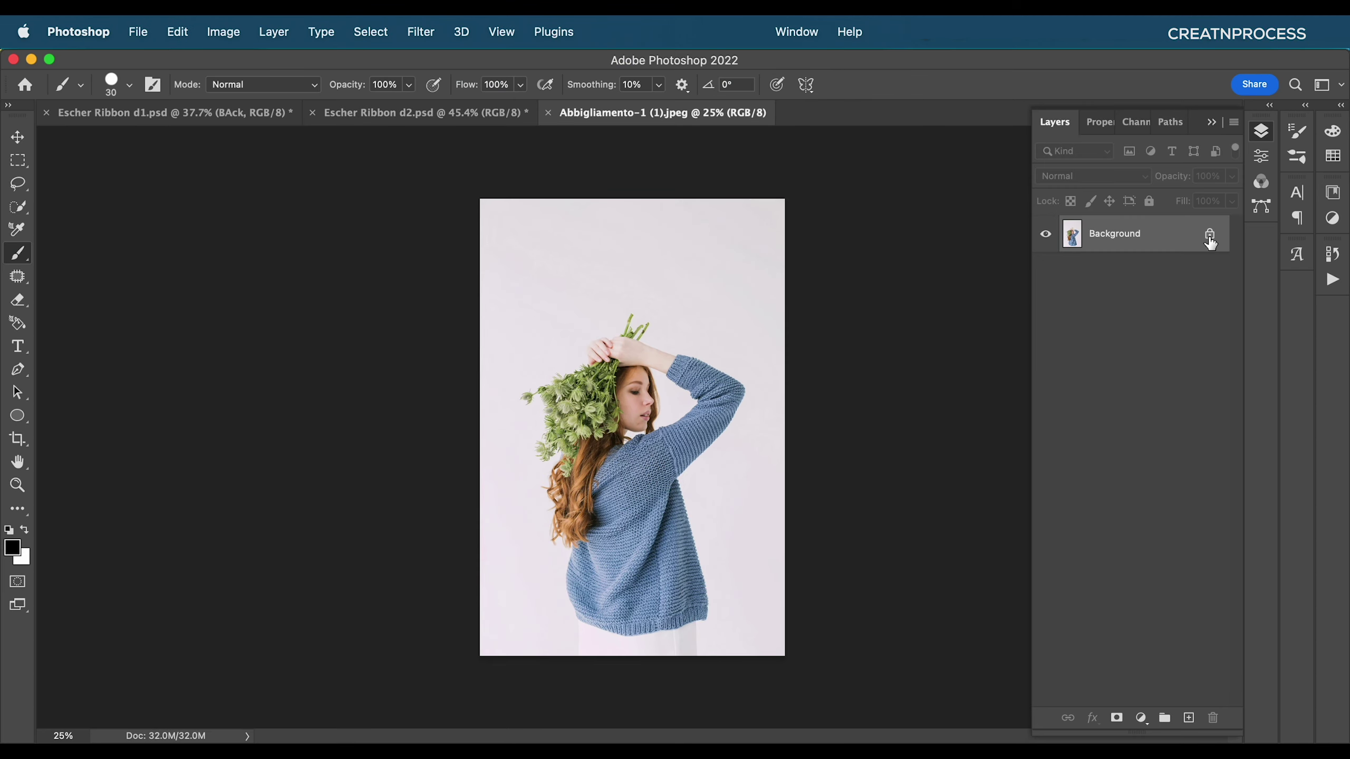
{"action": "left_click", "coordinate": [1210, 243]}
{"action": "key", "text": "v"}
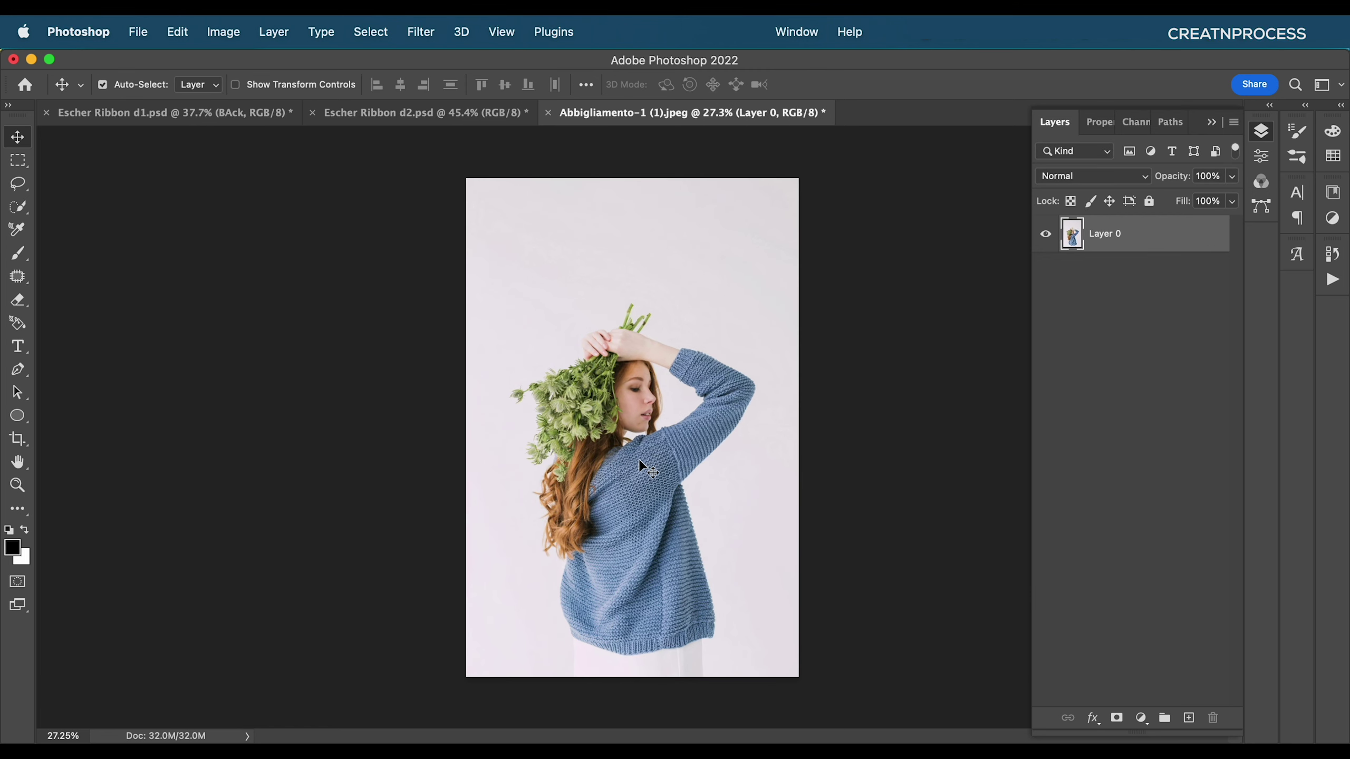
- Select the woman and her bouquet with Select Subject from the Quick Selection tool, and check the selection outline
{"action": "left_click", "coordinate": [18, 209]}
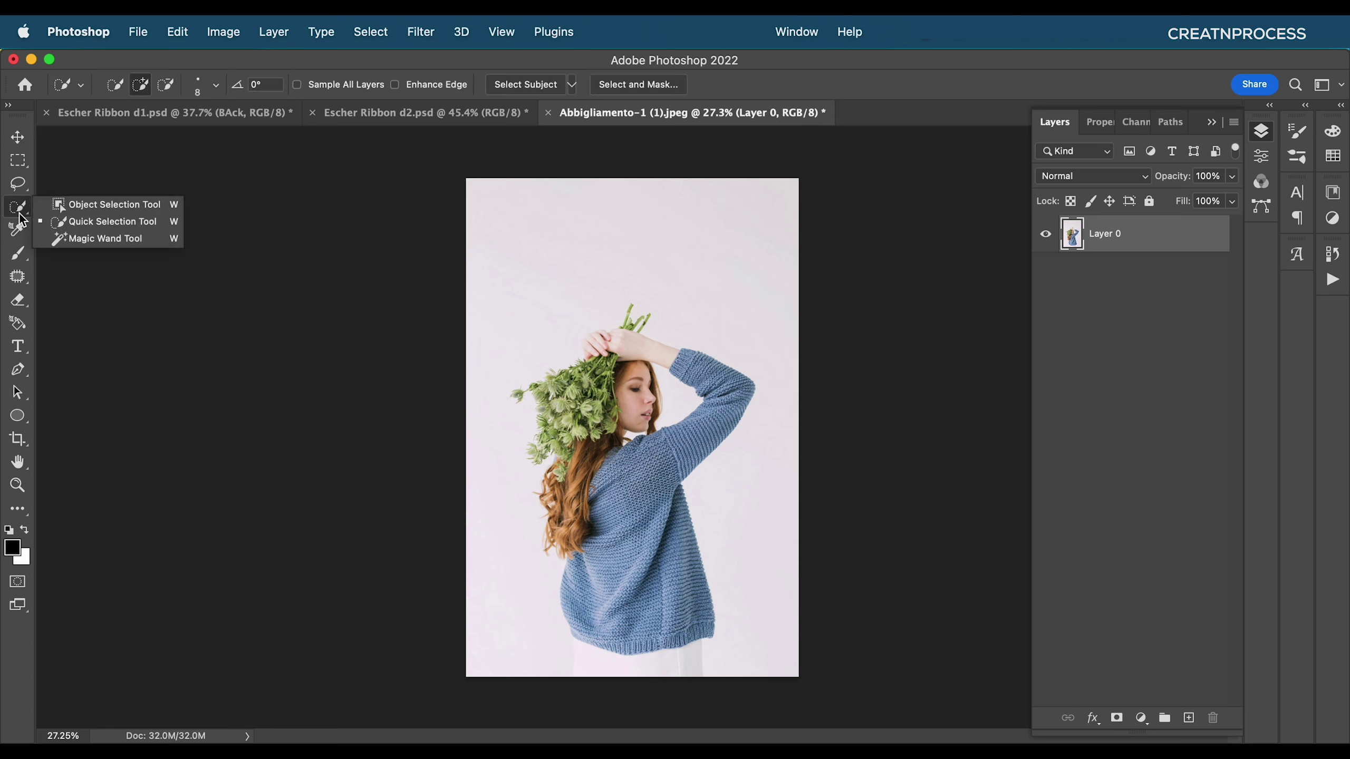
{"action": "left_click", "coordinate": [95, 225]}
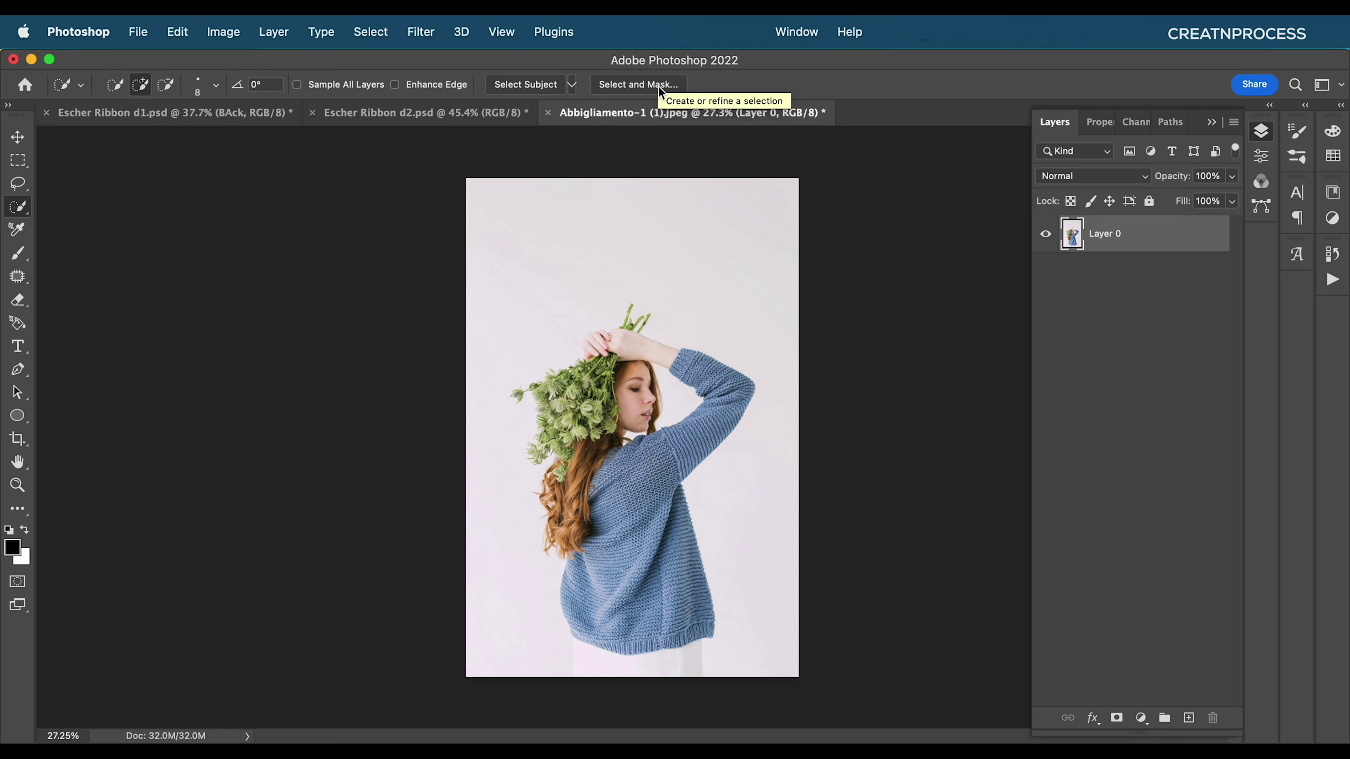
{"action": "left_click", "coordinate": [531, 87]}
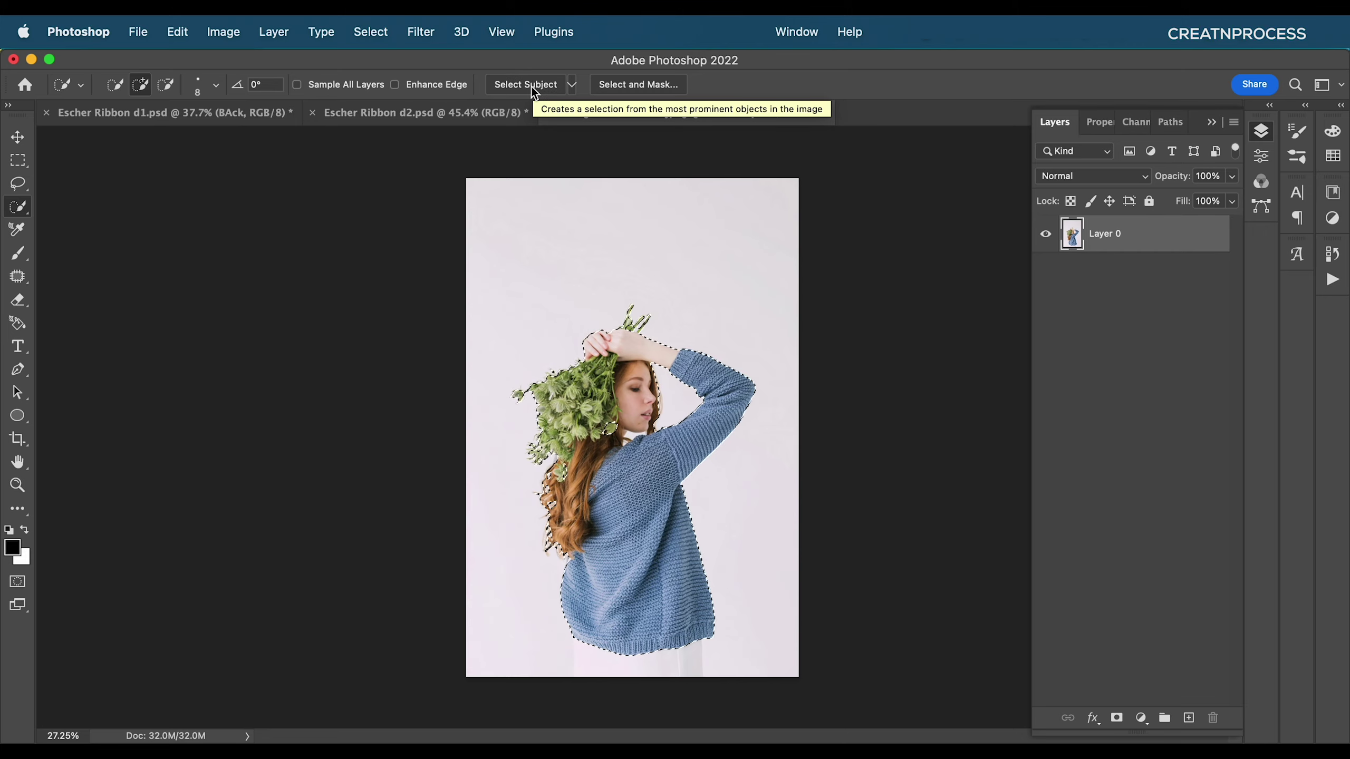
{"action": "scroll", "coordinate": [643, 452], "scroll_direction": "up", "scroll_amount": 8}
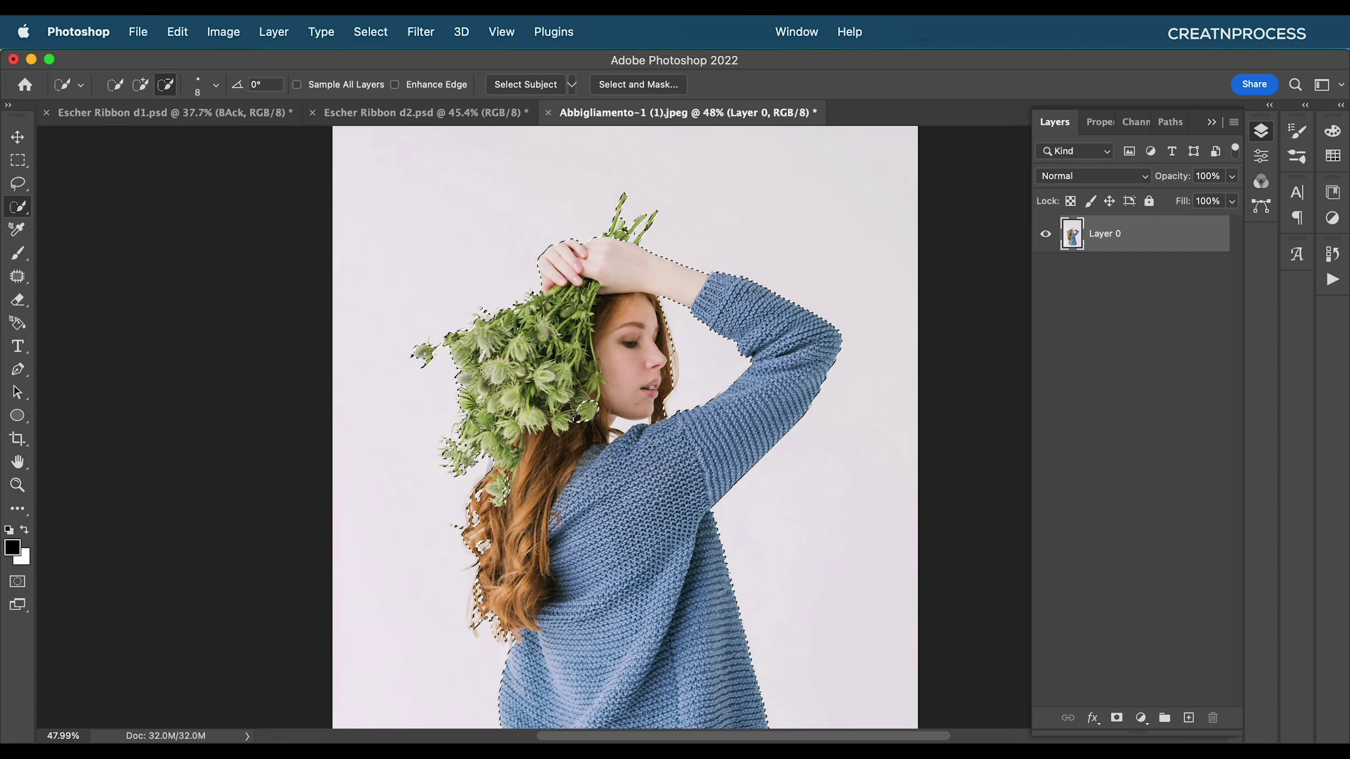
{"action": "scroll", "coordinate": [656, 409], "scroll_direction": "down", "scroll_amount": 10}
{"action": "scroll", "coordinate": [669, 428], "scroll_direction": "up", "scroll_amount": 8}
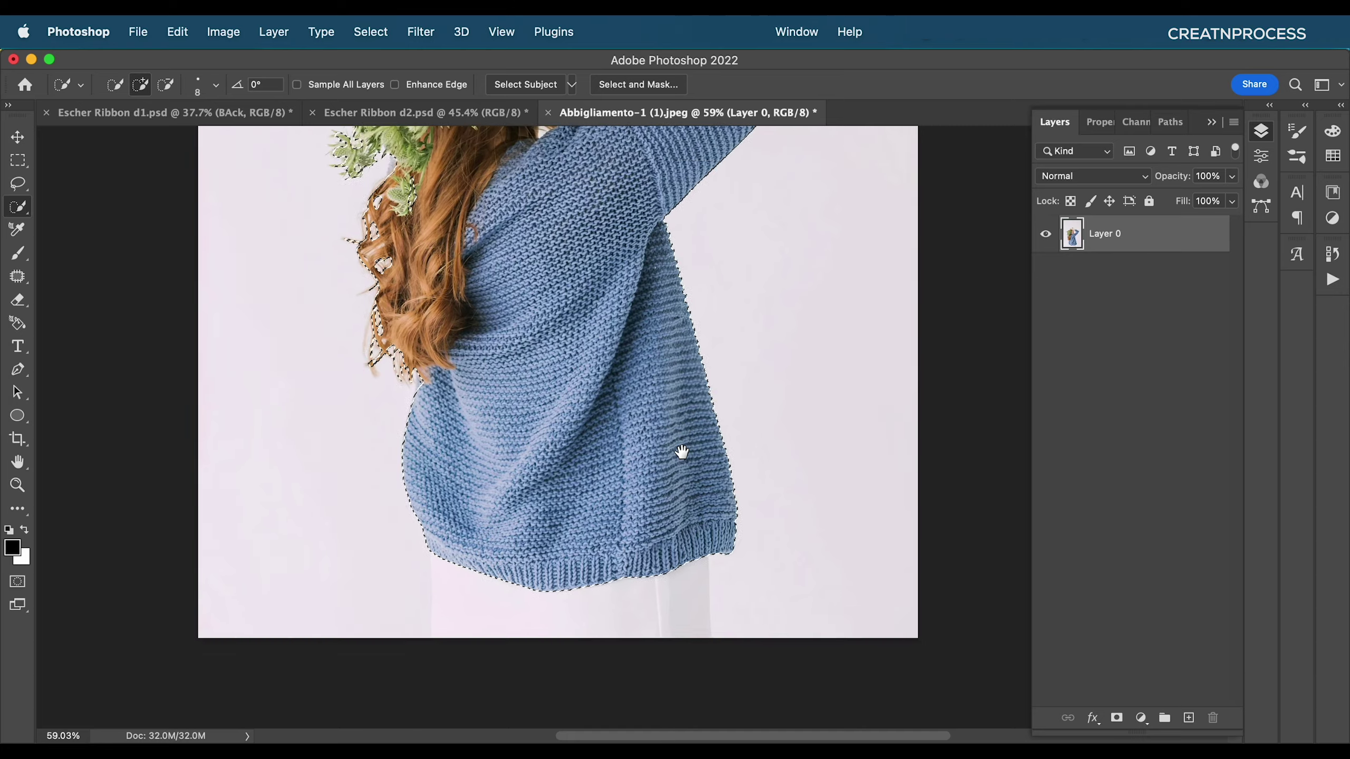
{"action": "left_click_drag", "start_coordinate": [630, 240], "coordinate": [701, 367]}
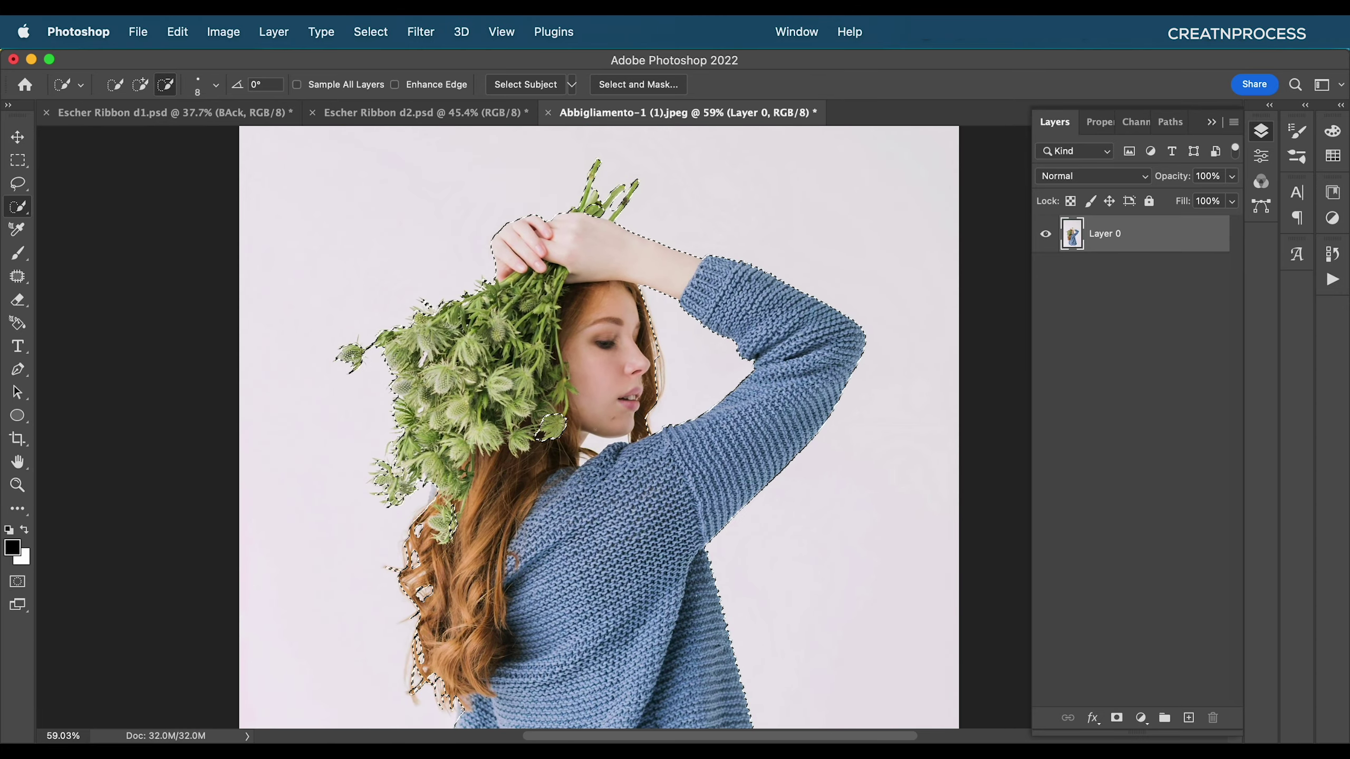
{"action": "scroll", "coordinate": [549, 445], "scroll_direction": "up", "scroll_amount": 10}
{"action": "scroll", "coordinate": [550, 445], "scroll_direction": "down", "scroll_amount": 8}
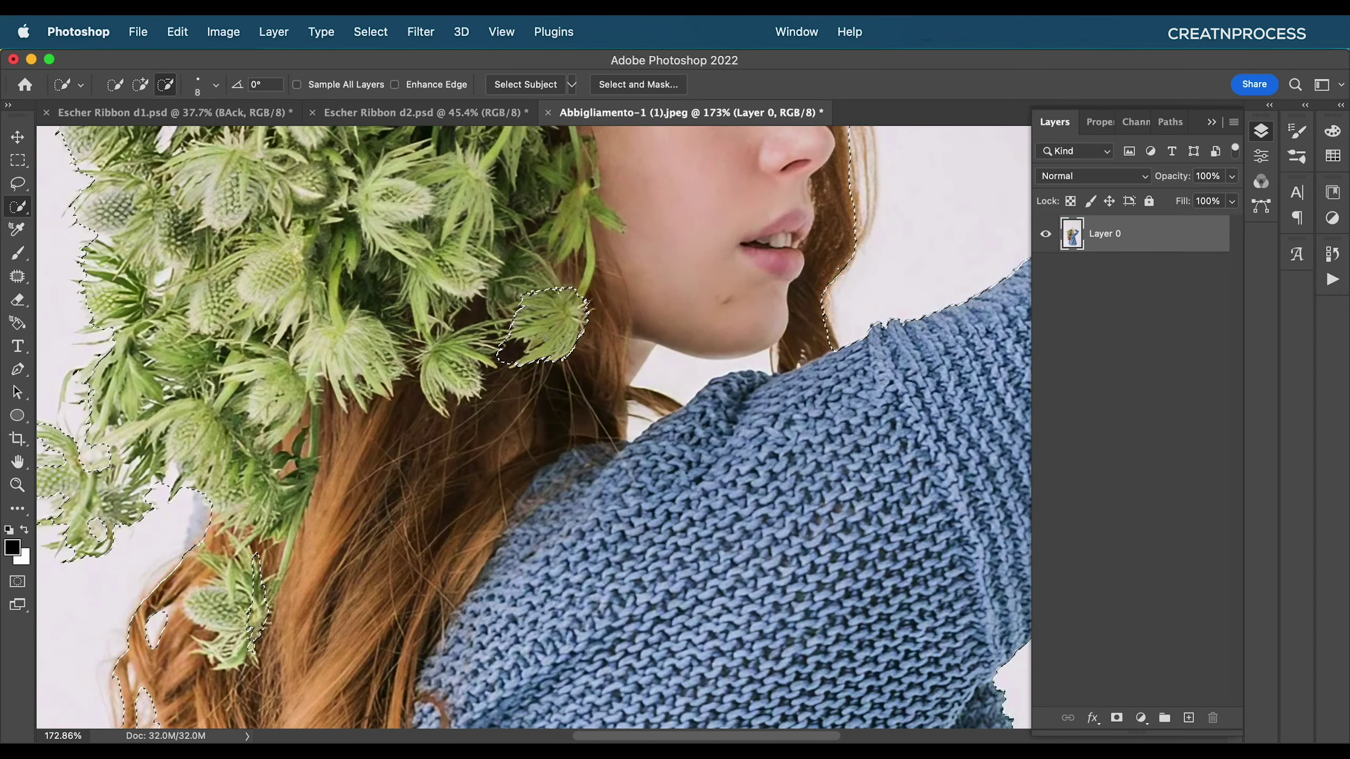
{"action": "scroll", "coordinate": [545, 338], "scroll_direction": "down", "scroll_amount": 6}
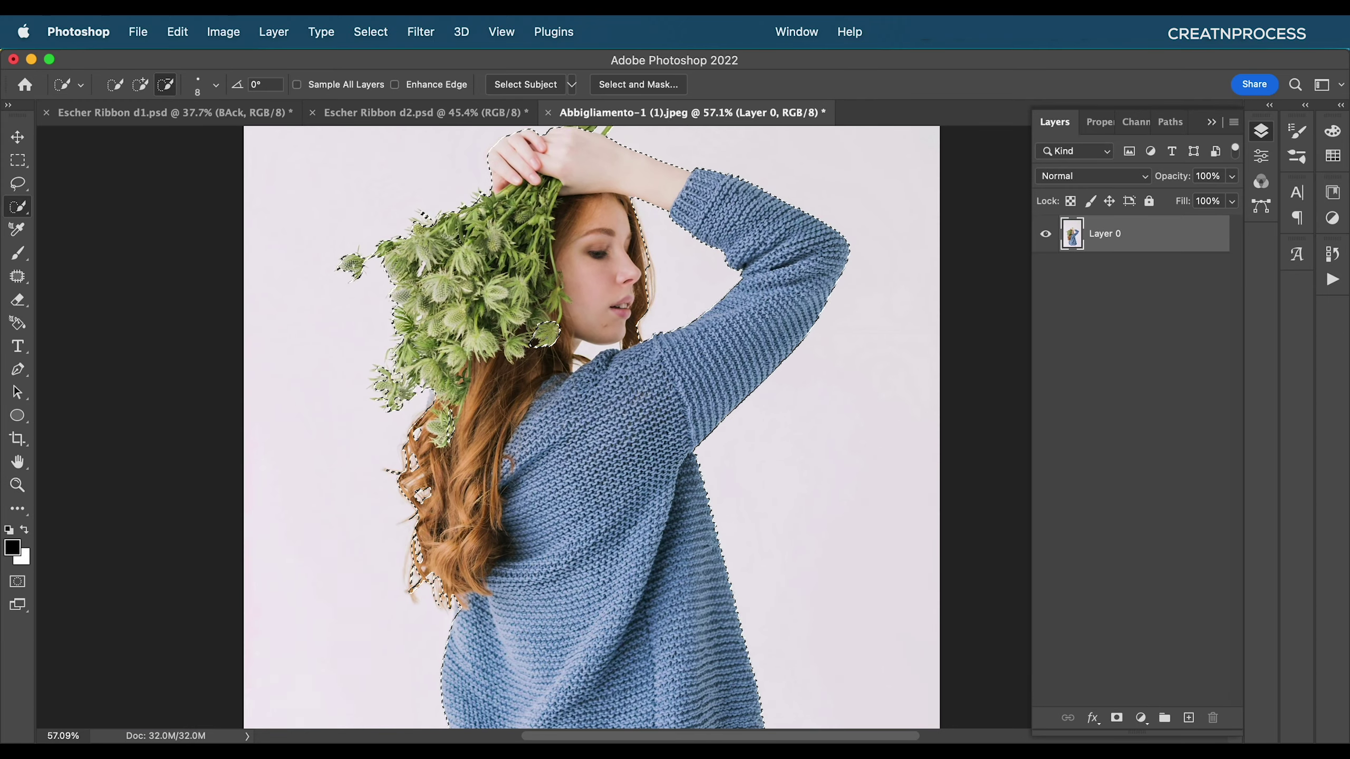
- Open the selection in Select and Mask, preview it as Overlay, and return the view mode to On Black
{"action": "left_click", "coordinate": [619, 85]}
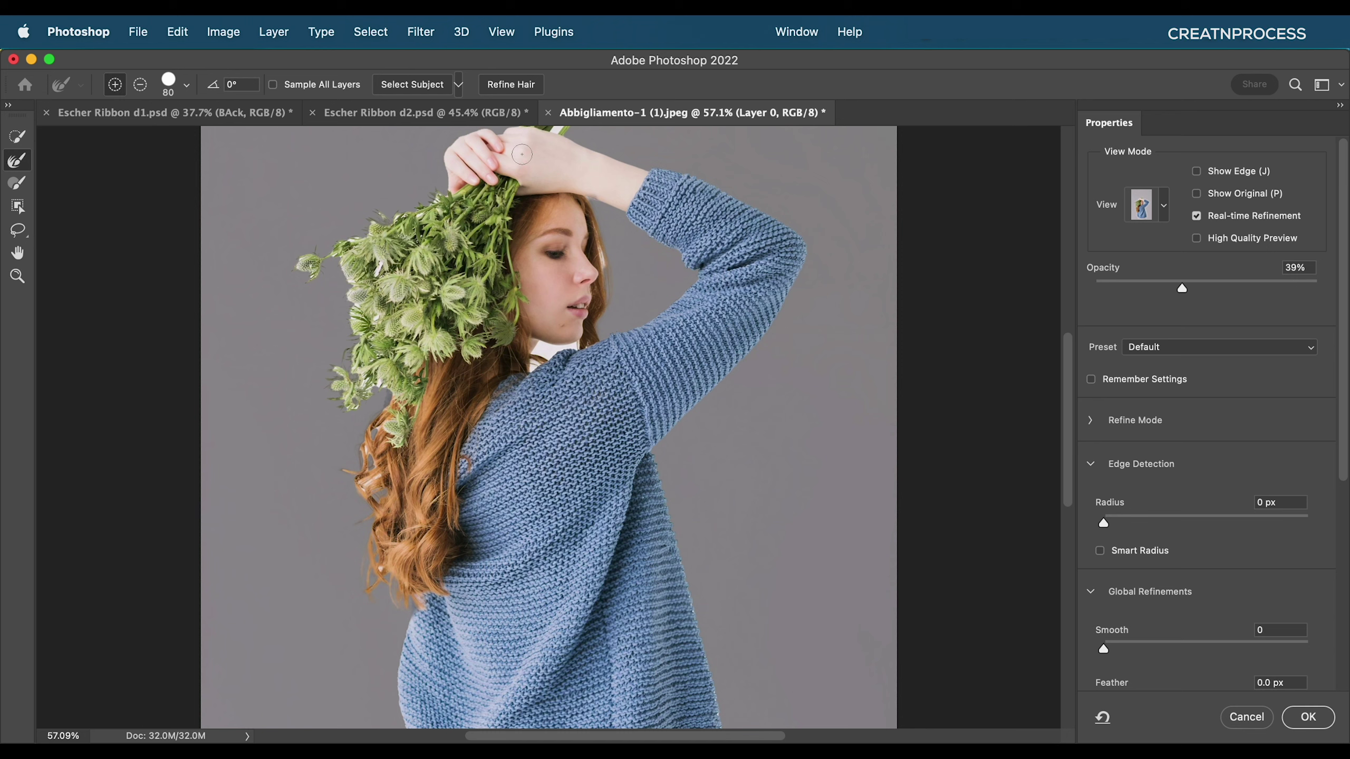
{"action": "left_click", "coordinate": [1163, 208]}
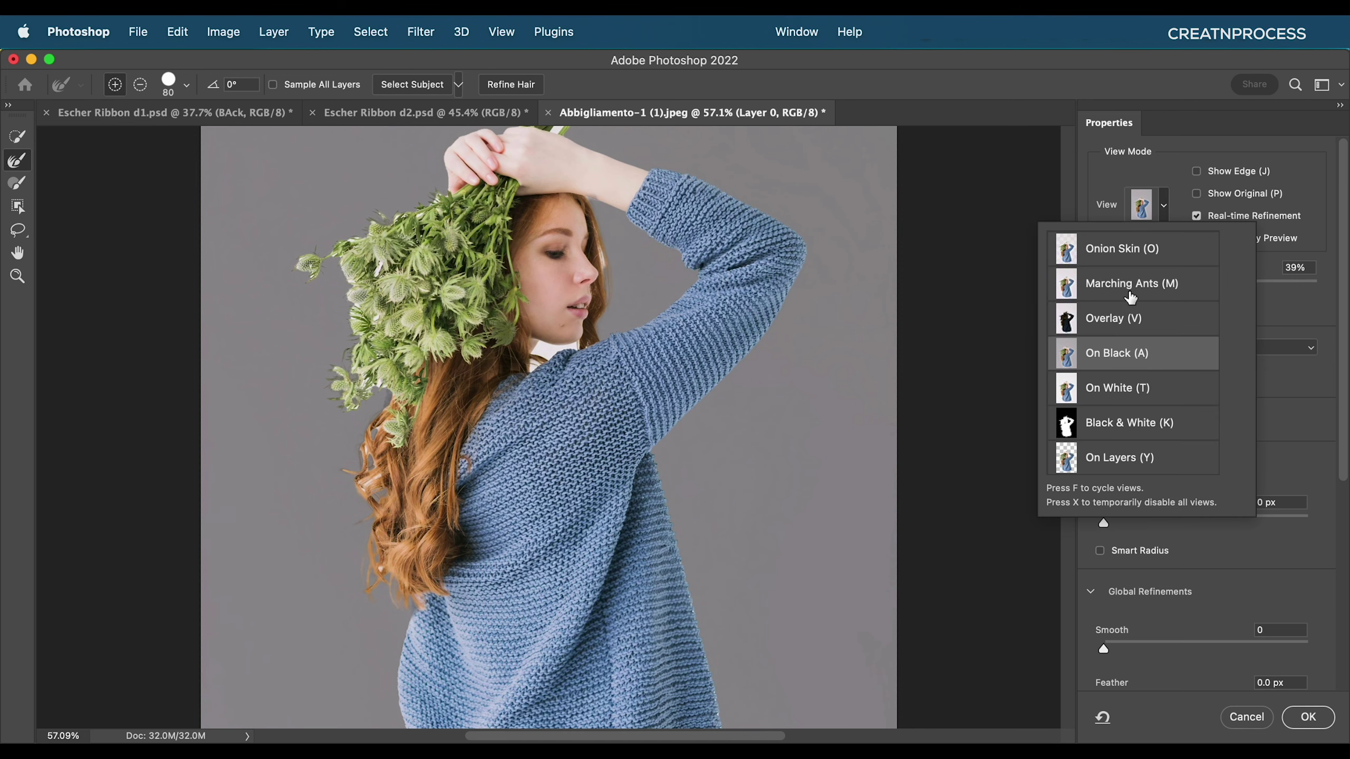
{"action": "left_click", "coordinate": [1124, 319]}
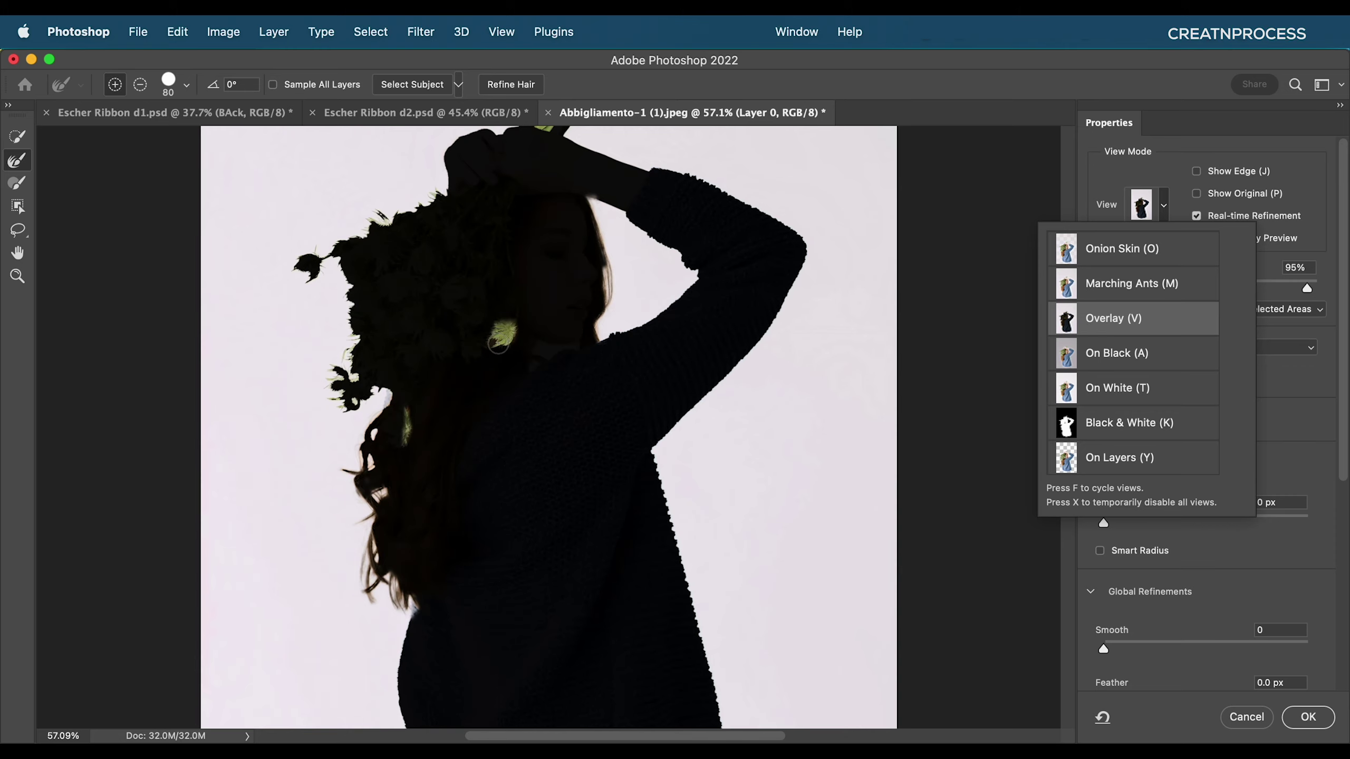
{"action": "scroll", "coordinate": [497, 342], "scroll_direction": "up", "scroll_amount": 3}
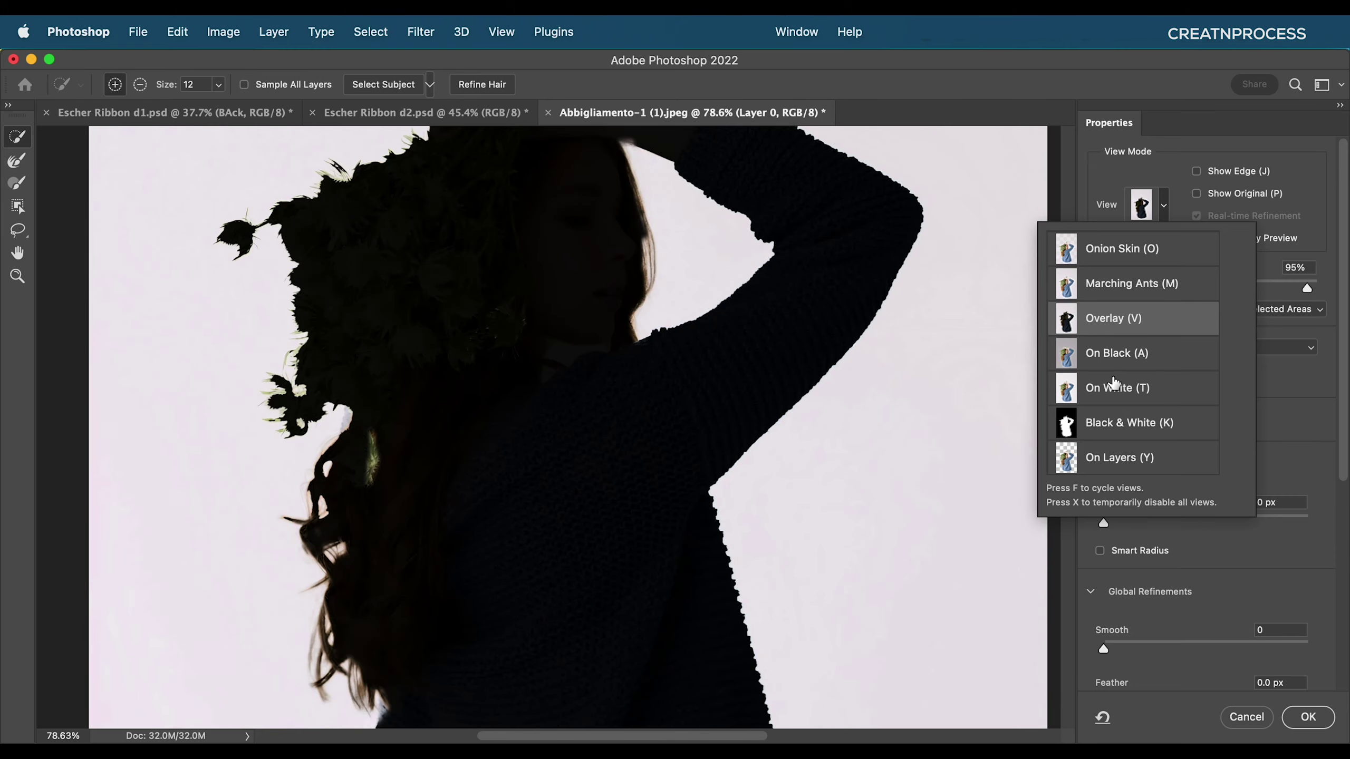
{"action": "left_click", "coordinate": [1109, 361]}
- Subtract the enclosed background area between the chin and the shoulder from the selection with the Quick Selection tool
{"action": "scroll", "coordinate": [619, 368], "scroll_direction": "up", "scroll_amount": 3}
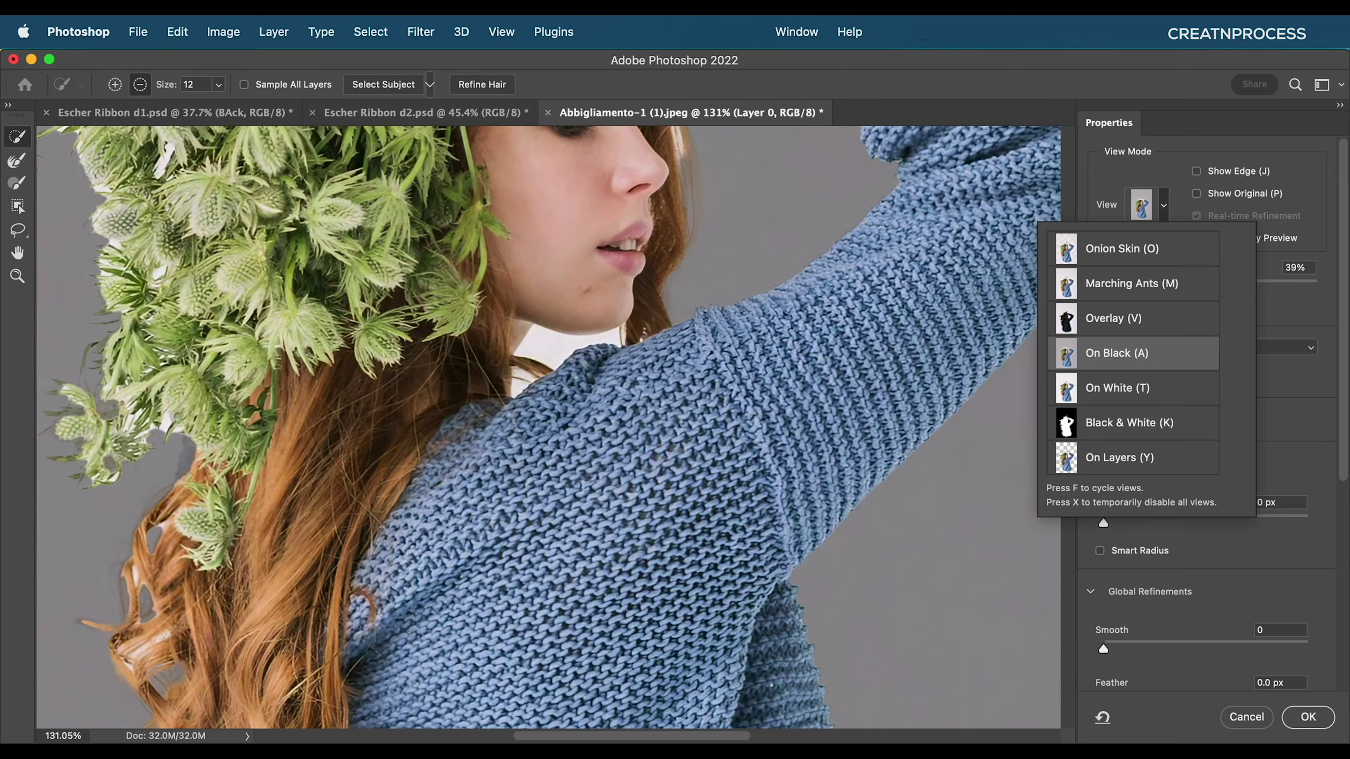
{"action": "scroll", "coordinate": [618, 368], "scroll_direction": "down", "scroll_amount": 1}
{"action": "scroll", "coordinate": [619, 367], "scroll_direction": "down", "scroll_amount": 5}
{"action": "scroll", "coordinate": [559, 463], "scroll_direction": "up", "scroll_amount": 5}
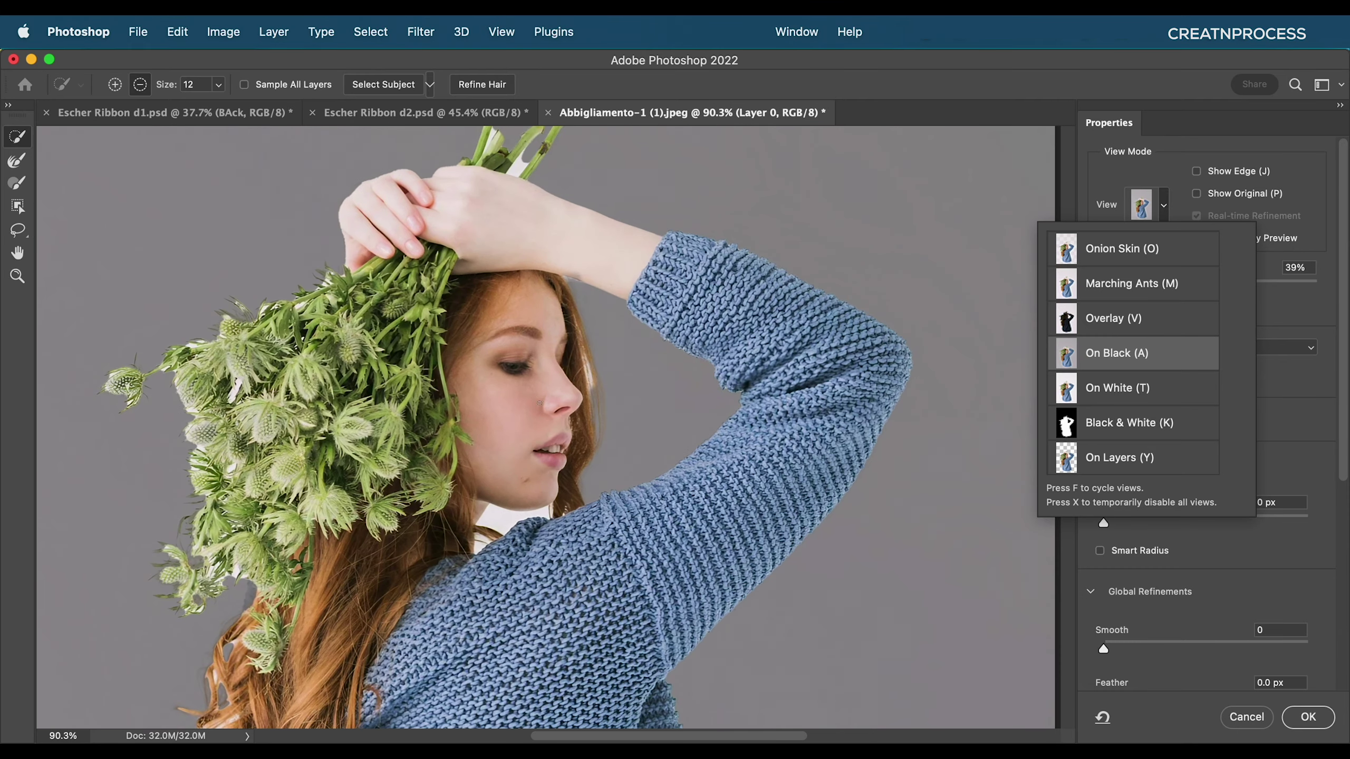
{"action": "left_click_drag", "start_coordinate": [559, 468], "coordinate": [572, 439]}
{"action": "scroll", "coordinate": [575, 394], "scroll_direction": "up", "scroll_amount": 5}
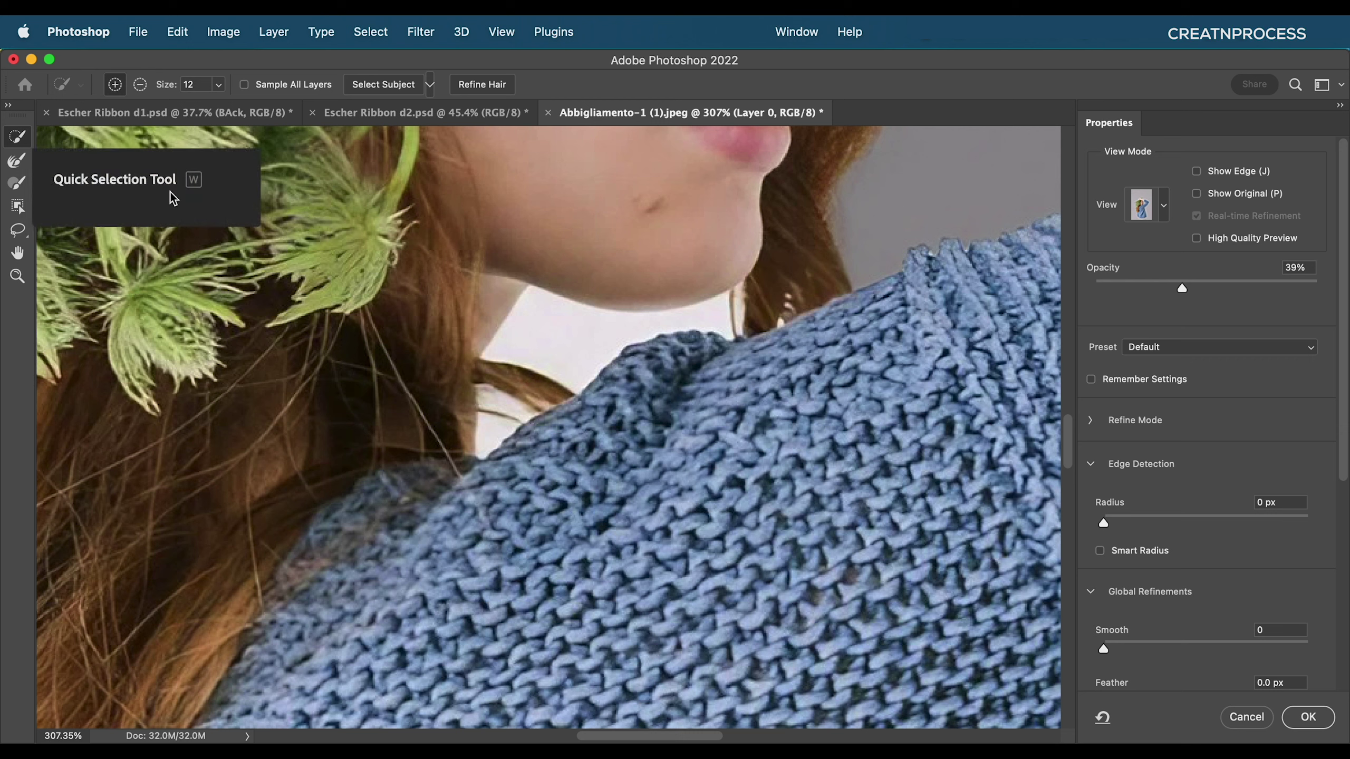
{"action": "left_click_drag", "start_coordinate": [547, 347], "coordinate": [731, 327]}
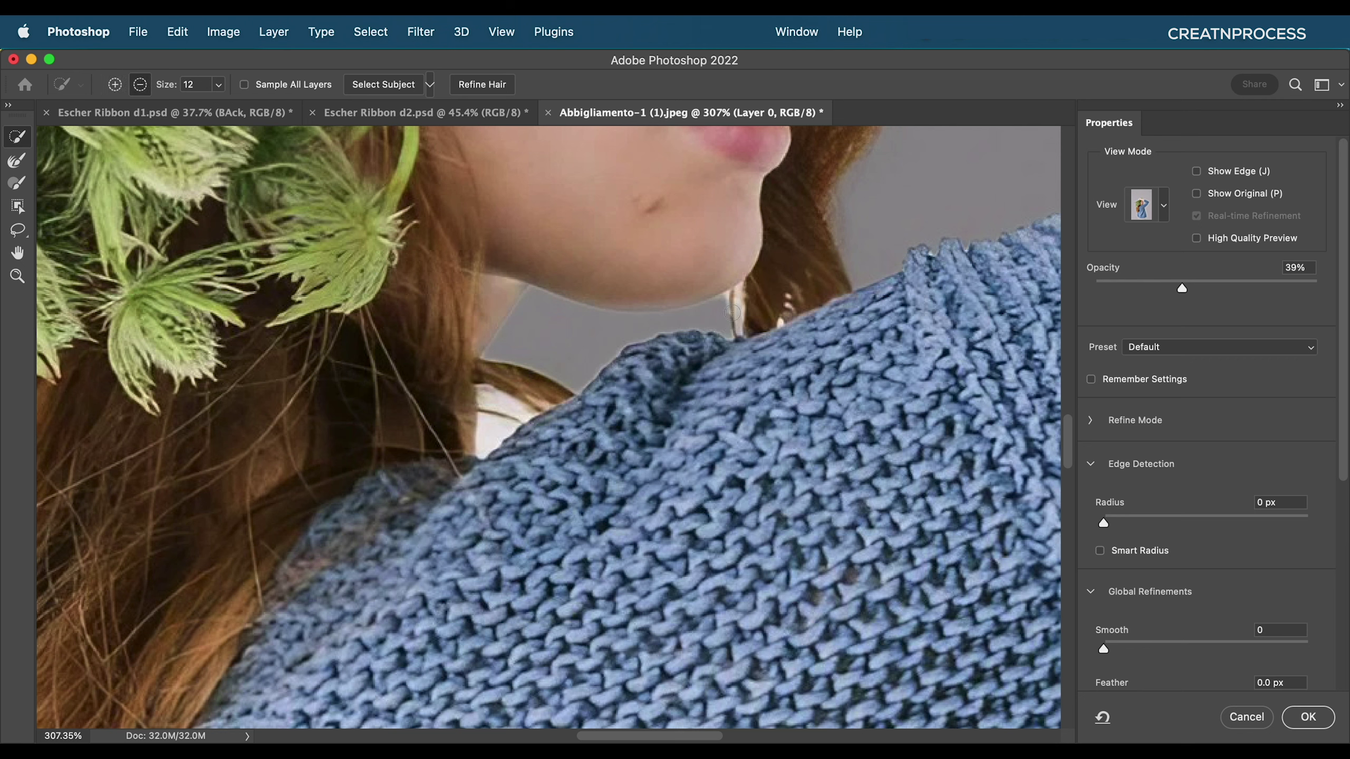
- Subtract the thin background sliver beside the chin and the small patch behind the neck hair strand from the selection
{"action": "left_click", "coordinate": [737, 324], "text": "alt"}
{"action": "key", "text": "super+z"}
{"action": "left_click", "coordinate": [737, 293], "text": "alt"}
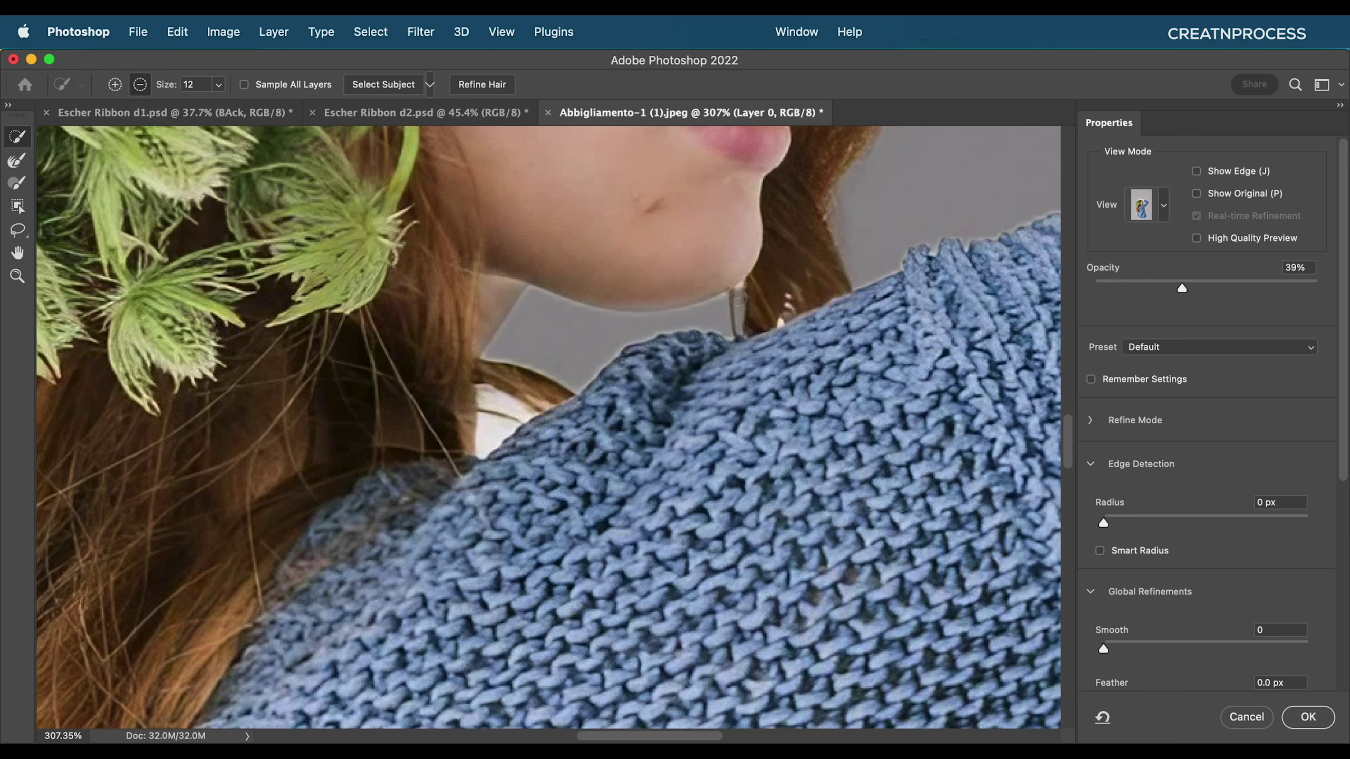
{"action": "key", "text": "super+z"}
{"action": "left_click", "coordinate": [736, 290], "text": "alt"}
{"action": "left_click_drag", "start_coordinate": [596, 376], "coordinate": [681, 324]}
{"action": "mouse_move", "coordinate": [578, 351]}
{"action": "left_mouse_down"}
{"action": "mouse_move", "coordinate": [610, 360]}
{"action": "mouse_move", "coordinate": [596, 375]}
{"action": "left_mouse_up"}
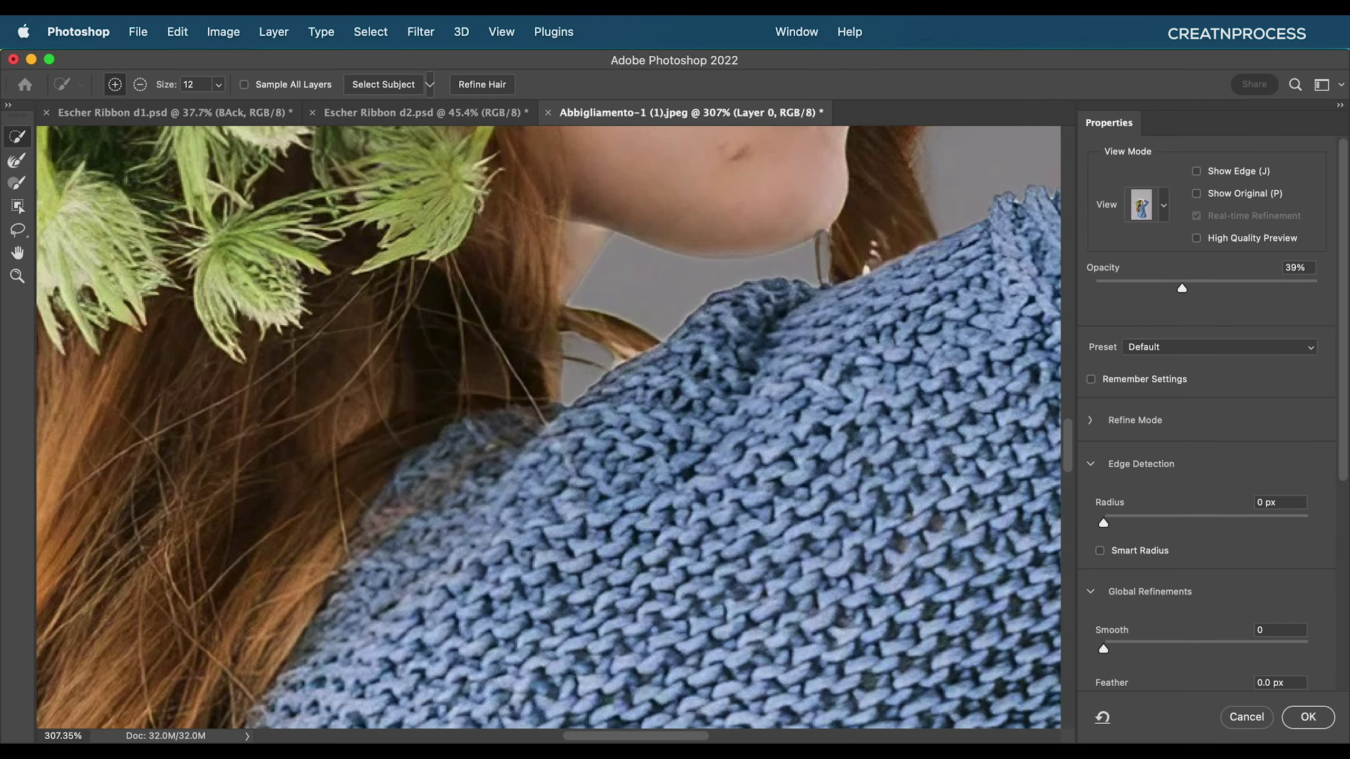
- Refine the selection along the outer edge of the woman's hanging curls with the Refine Edge Brush
{"action": "mouse_move", "coordinate": [806, 225]}
{"action": "left_mouse_down"}
{"action": "mouse_move", "coordinate": [699, 458]}
{"action": "mouse_move", "coordinate": [636, 429]}
{"action": "left_mouse_up"}
{"action": "scroll", "coordinate": [637, 431], "scroll_direction": "down", "scroll_amount": 6}
{"action": "left_click_drag", "start_coordinate": [376, 389], "coordinate": [547, 378]}
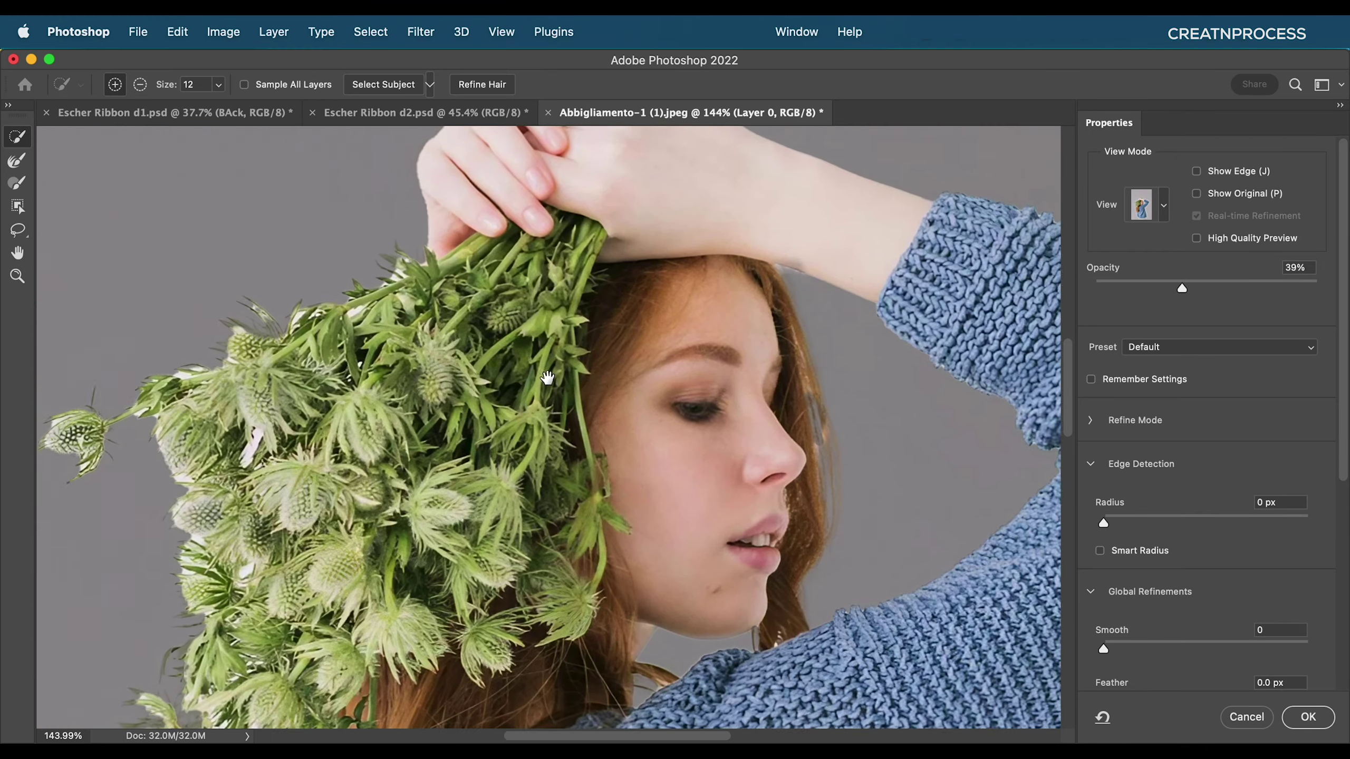
{"action": "scroll", "coordinate": [548, 378], "scroll_direction": "down", "scroll_amount": 10}
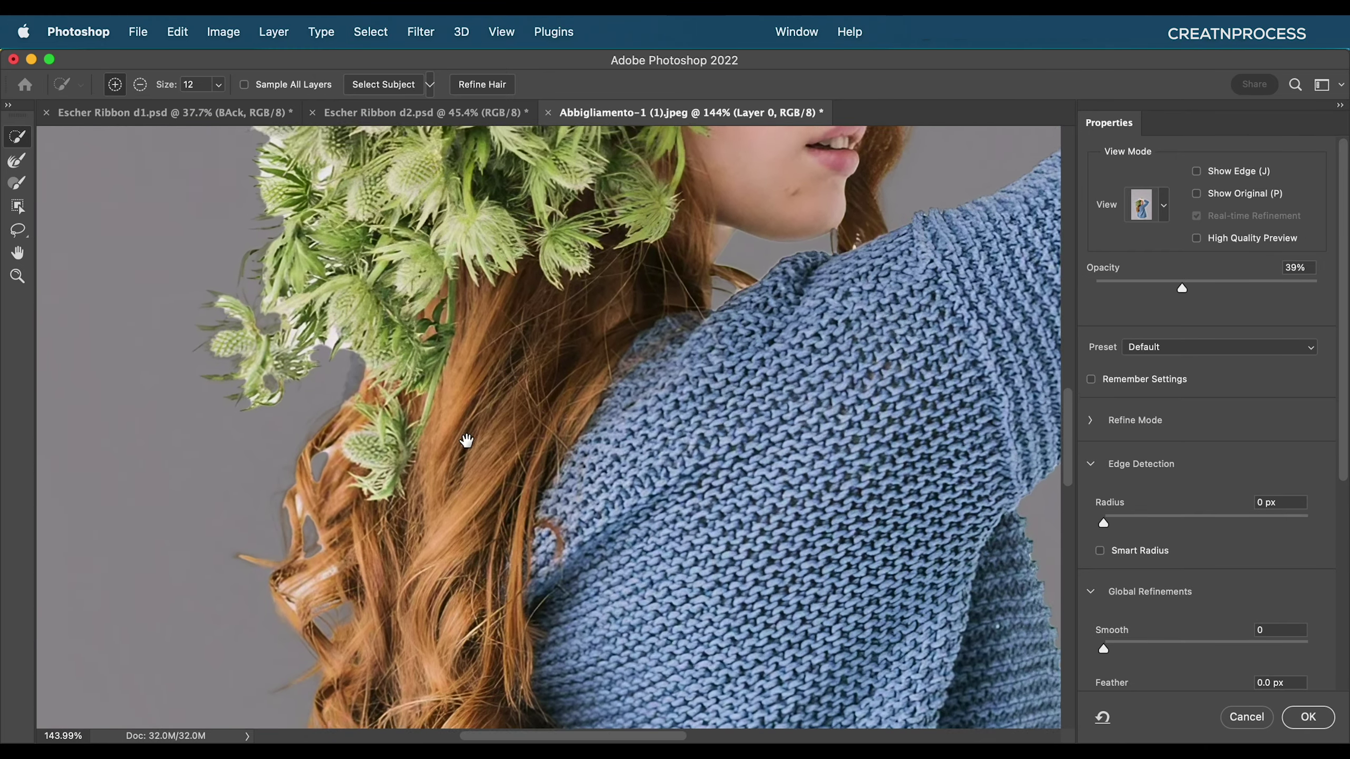
{"action": "scroll", "coordinate": [466, 440], "scroll_direction": "down", "scroll_amount": 5}
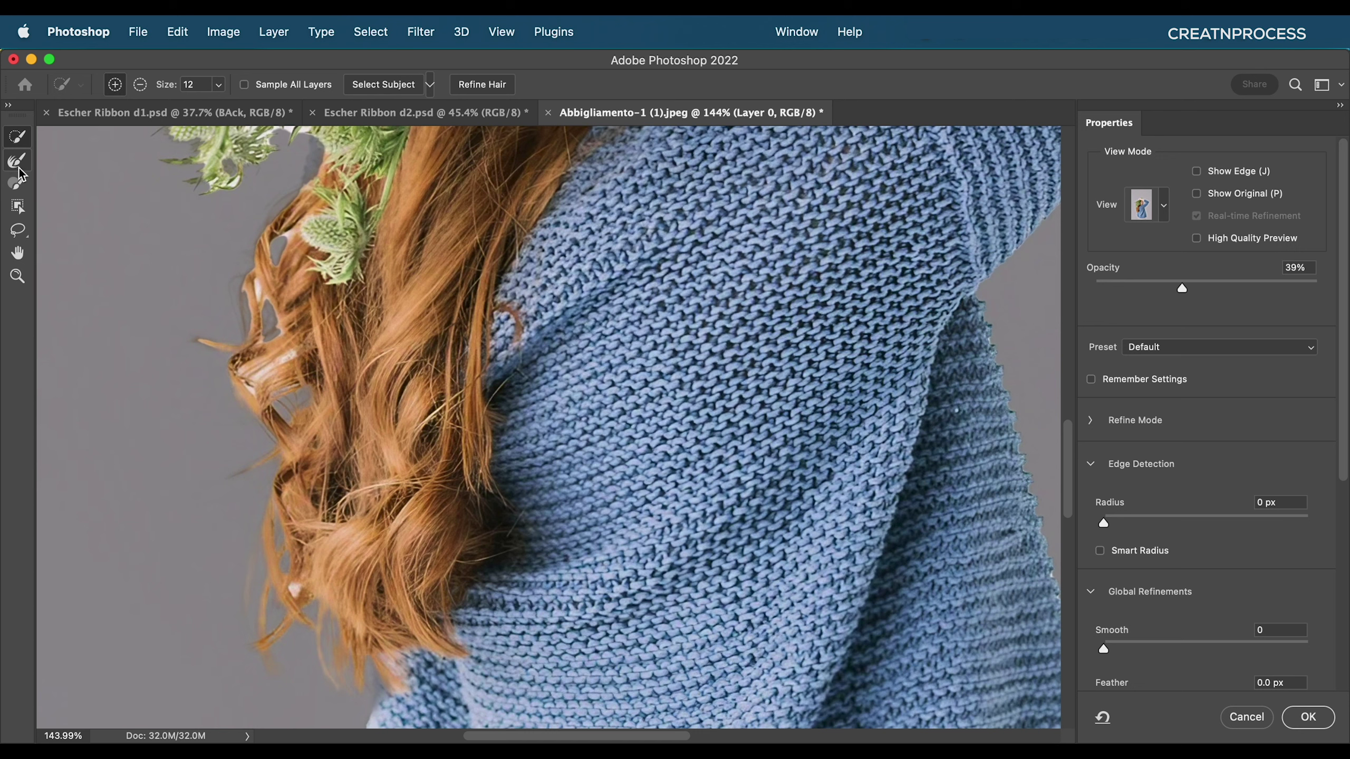
{"action": "left_click", "coordinate": [19, 171]}
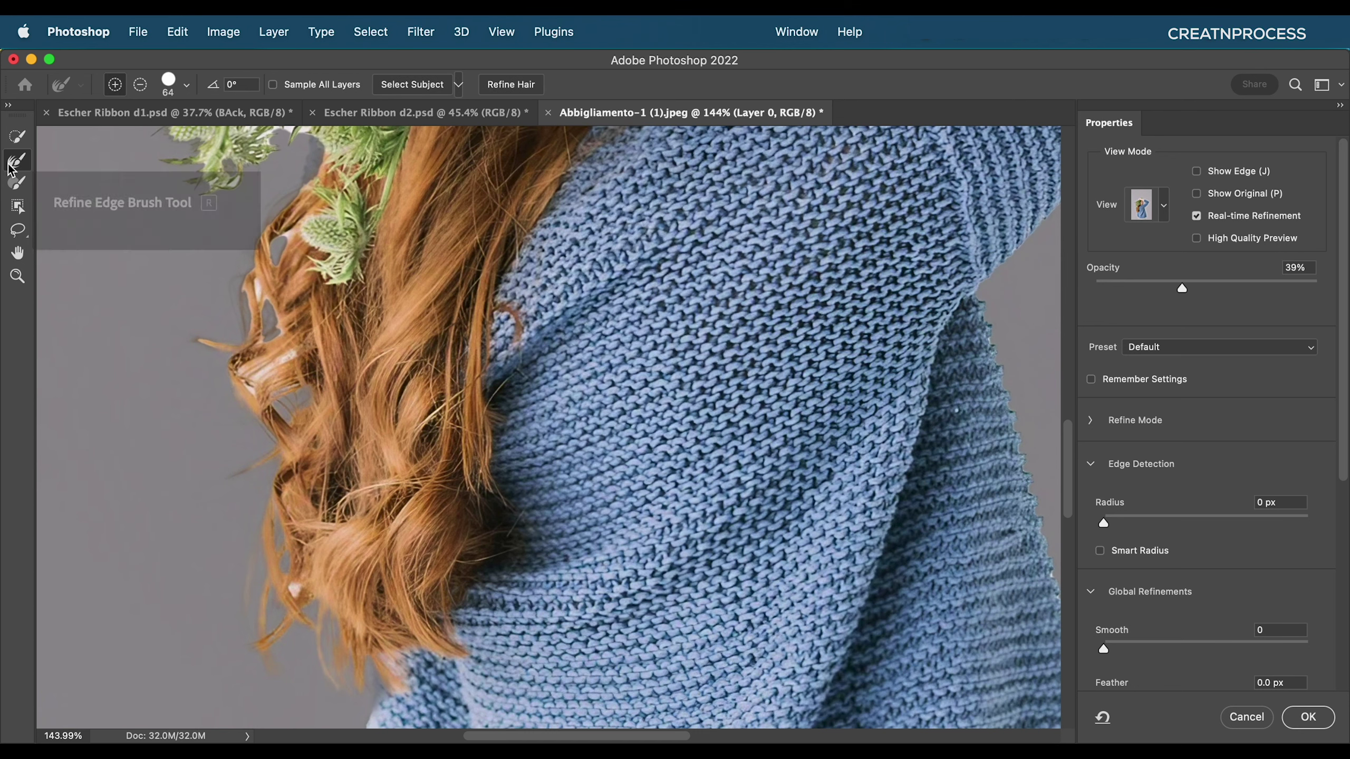
{"action": "left_click_drag", "start_coordinate": [489, 445], "coordinate": [561, 394]}
{"action": "key", "text": "alt"}
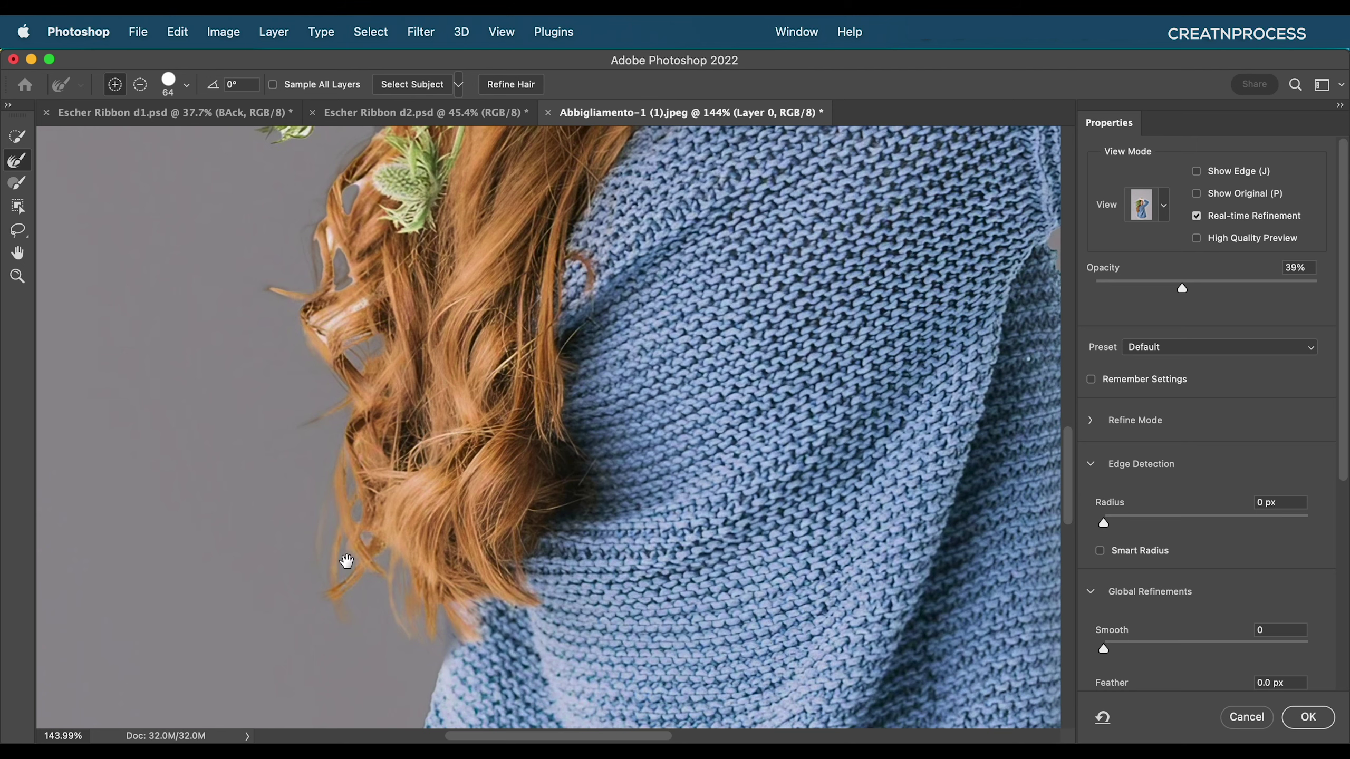
{"action": "scroll", "coordinate": [361, 483], "scroll_direction": "up", "scroll_amount": 3}
{"action": "left_click_drag", "start_coordinate": [370, 441], "coordinate": [387, 464]}
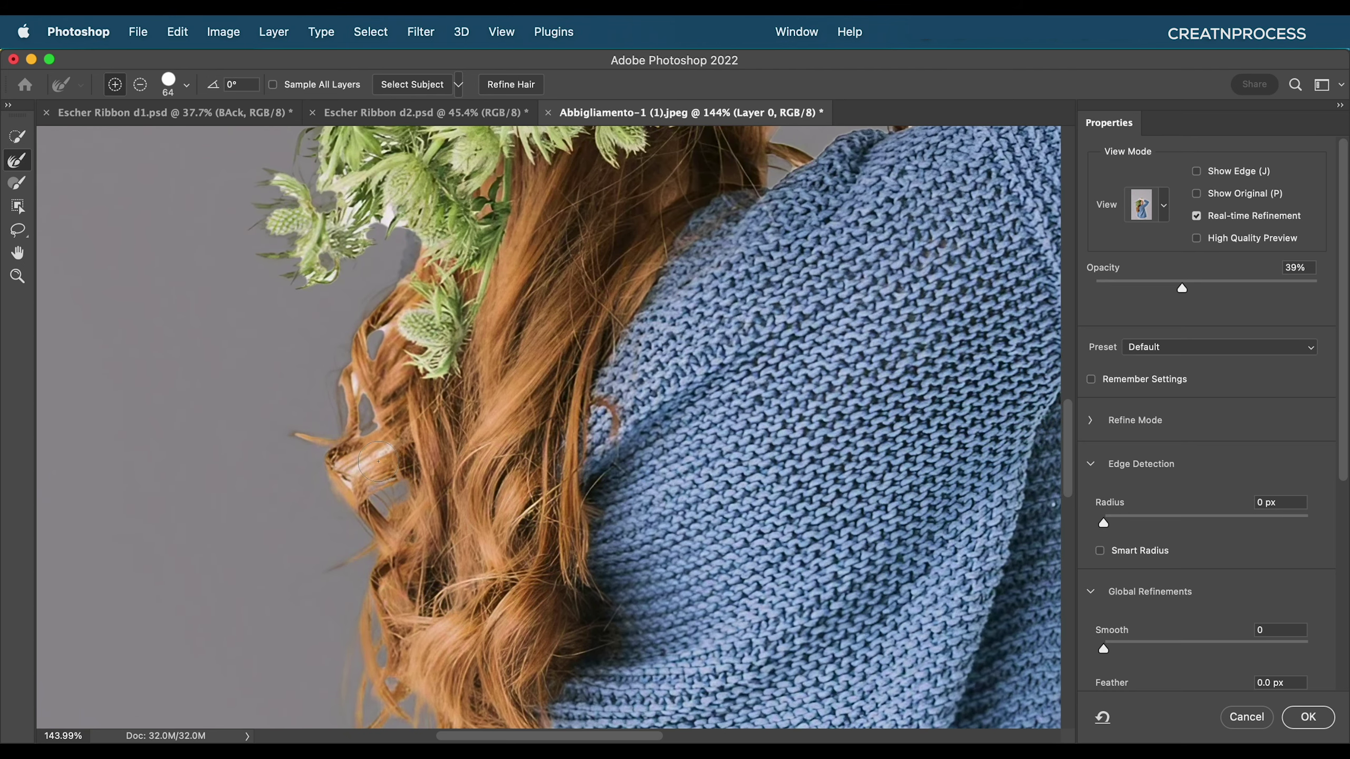
{"action": "scroll", "coordinate": [356, 460], "scroll_direction": "up", "scroll_amount": 2}
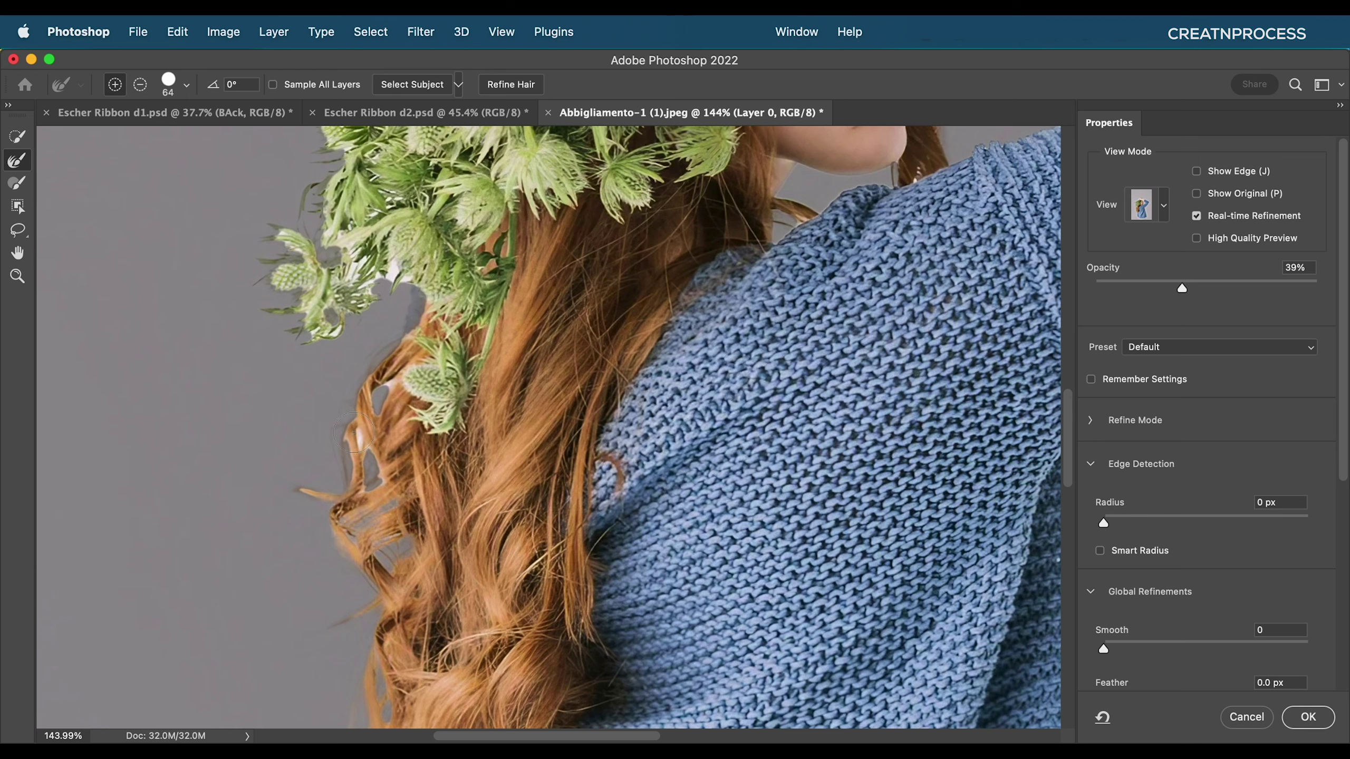
{"action": "mouse_move", "coordinate": [354, 433]}
{"action": "left_mouse_down"}
{"action": "mouse_move", "coordinate": [384, 402]}
{"action": "mouse_move", "coordinate": [386, 501]}
{"action": "left_mouse_up"}
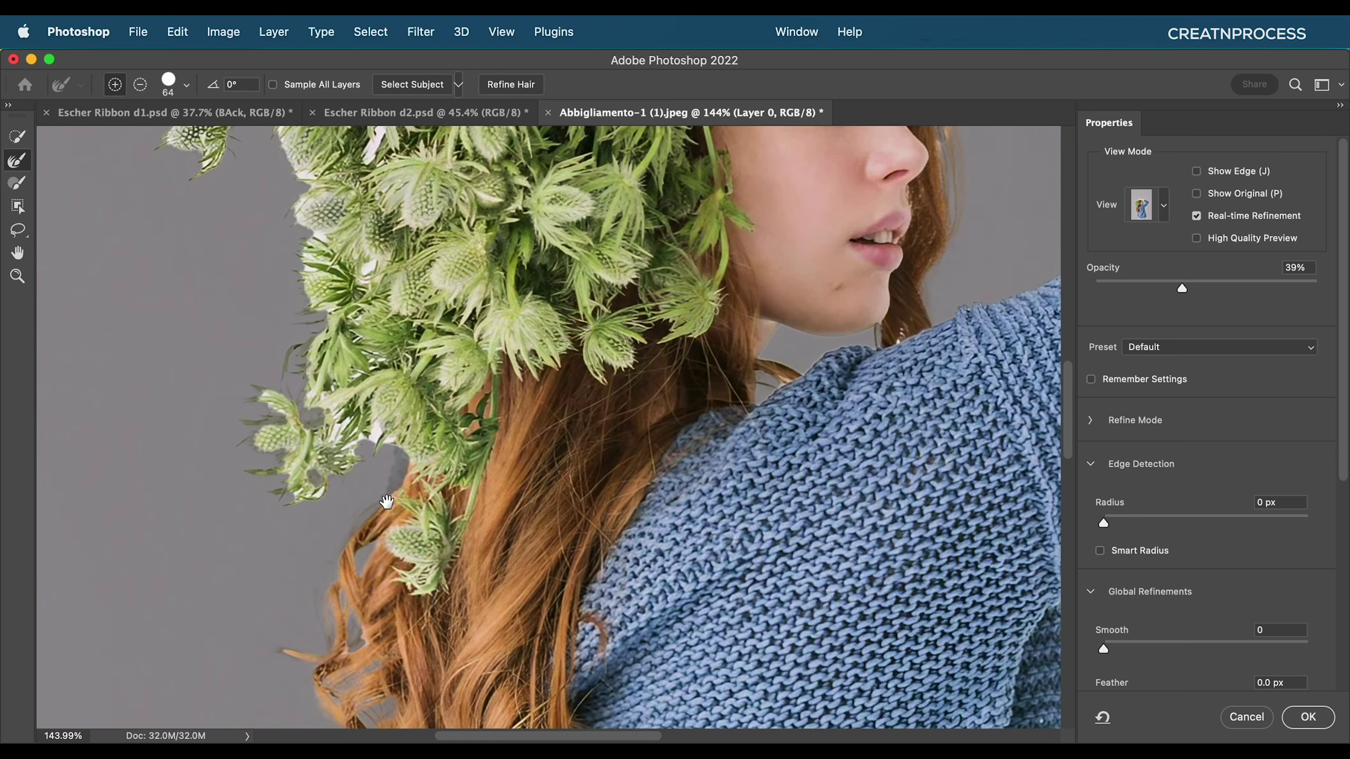
- Refine the outer edge of the bouquet and the background gaps among its flowers with the Refine Edge Brush
{"action": "scroll", "coordinate": [351, 426], "scroll_direction": "up", "scroll_amount": 5}
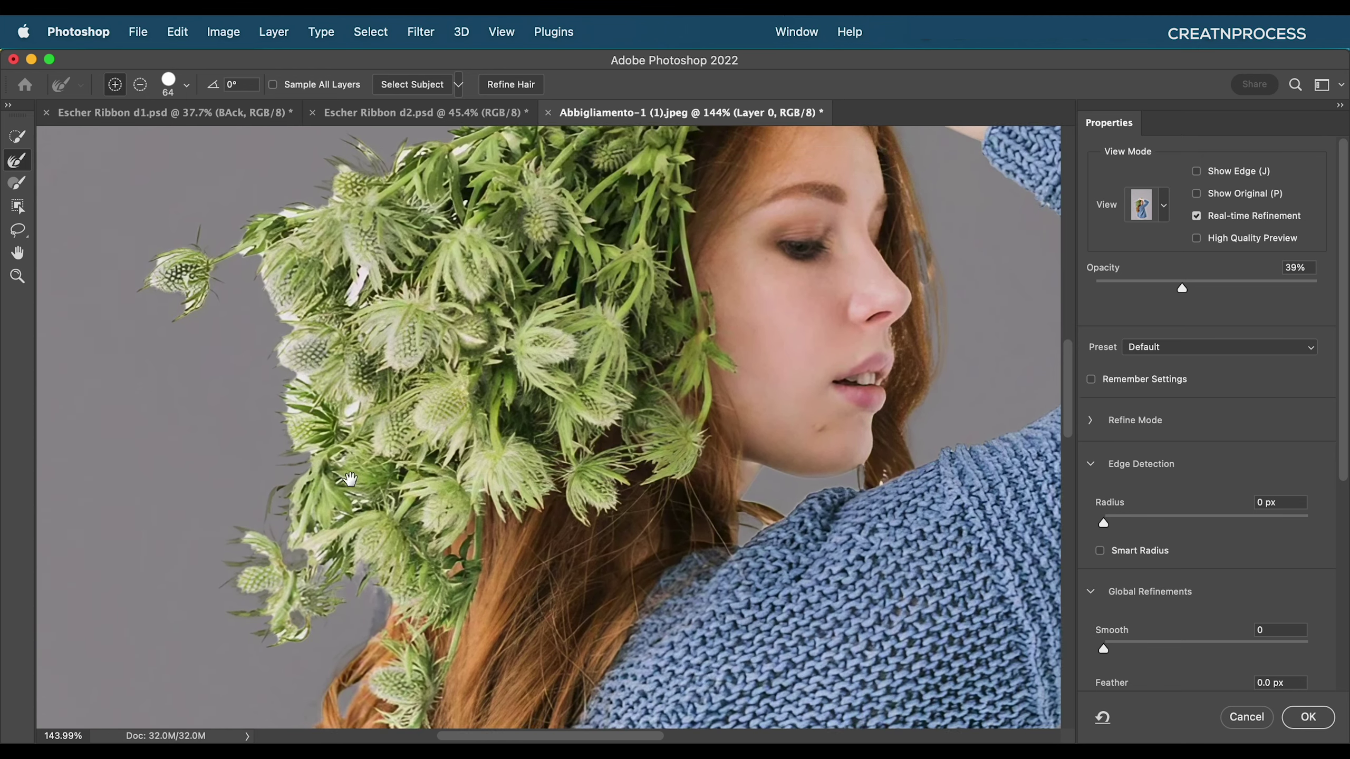
{"action": "left_click_drag", "start_coordinate": [353, 425], "coordinate": [352, 437]}
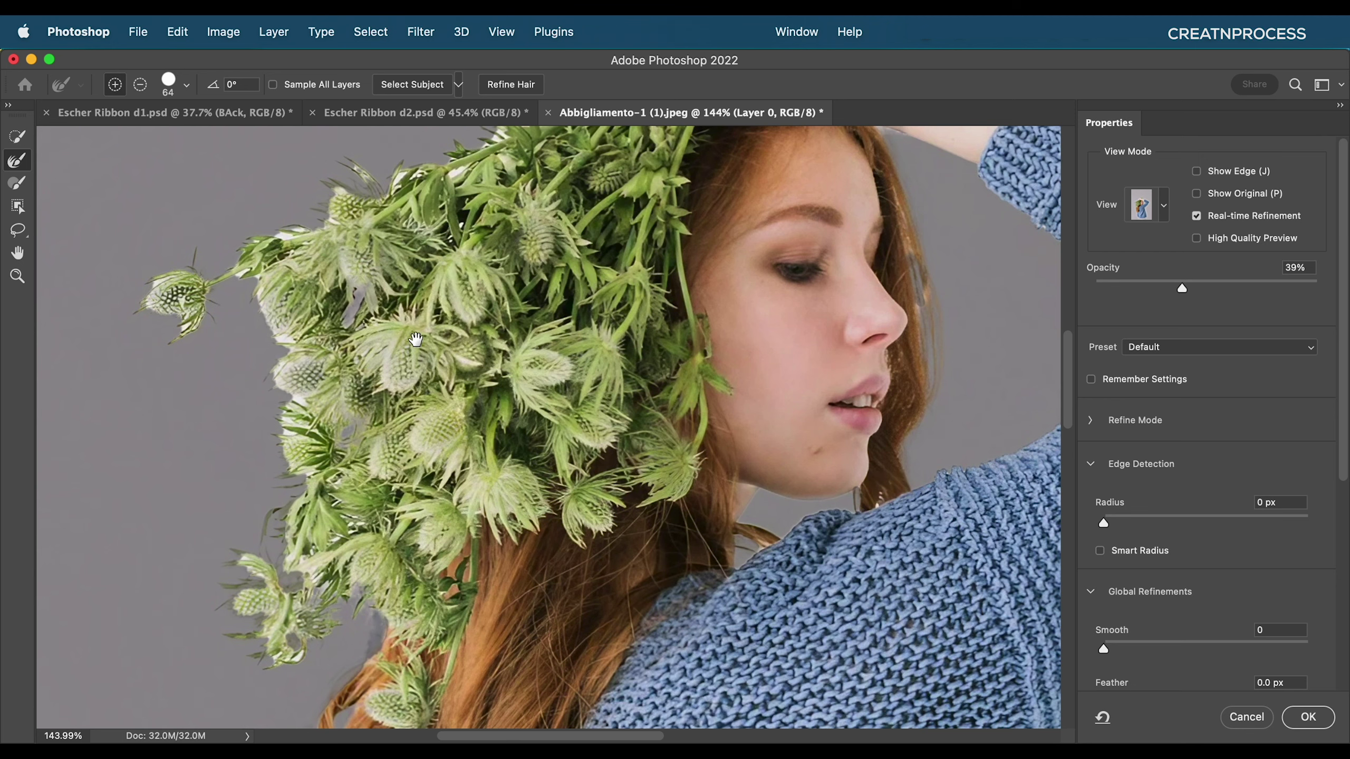
{"action": "scroll", "coordinate": [354, 303], "scroll_direction": "up", "scroll_amount": 10}
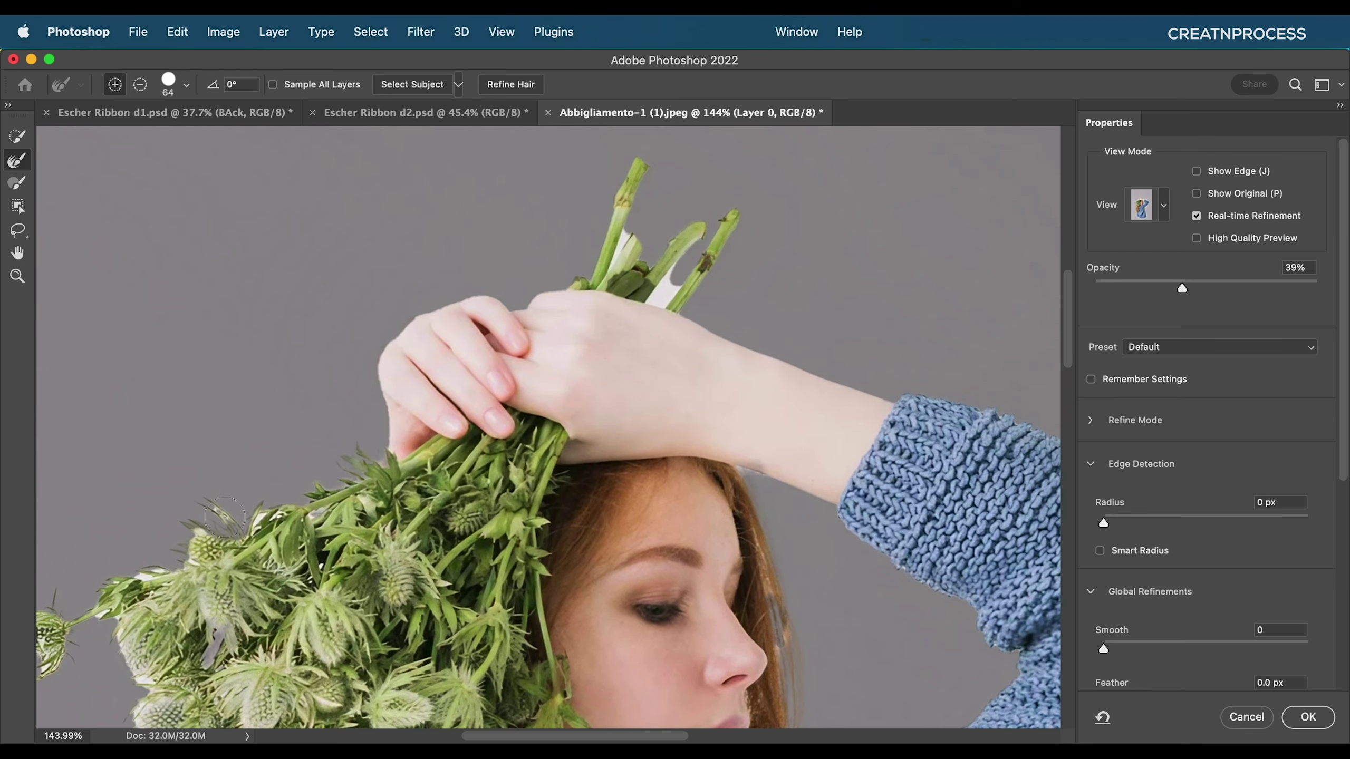
- Refine the background gaps between the cut flower stems above the hand with the Refine Edge Brush
{"action": "scroll", "coordinate": [255, 521], "scroll_direction": "down", "scroll_amount": 10}
{"action": "scroll", "coordinate": [255, 521], "scroll_direction": "right", "scroll_amount": 4}
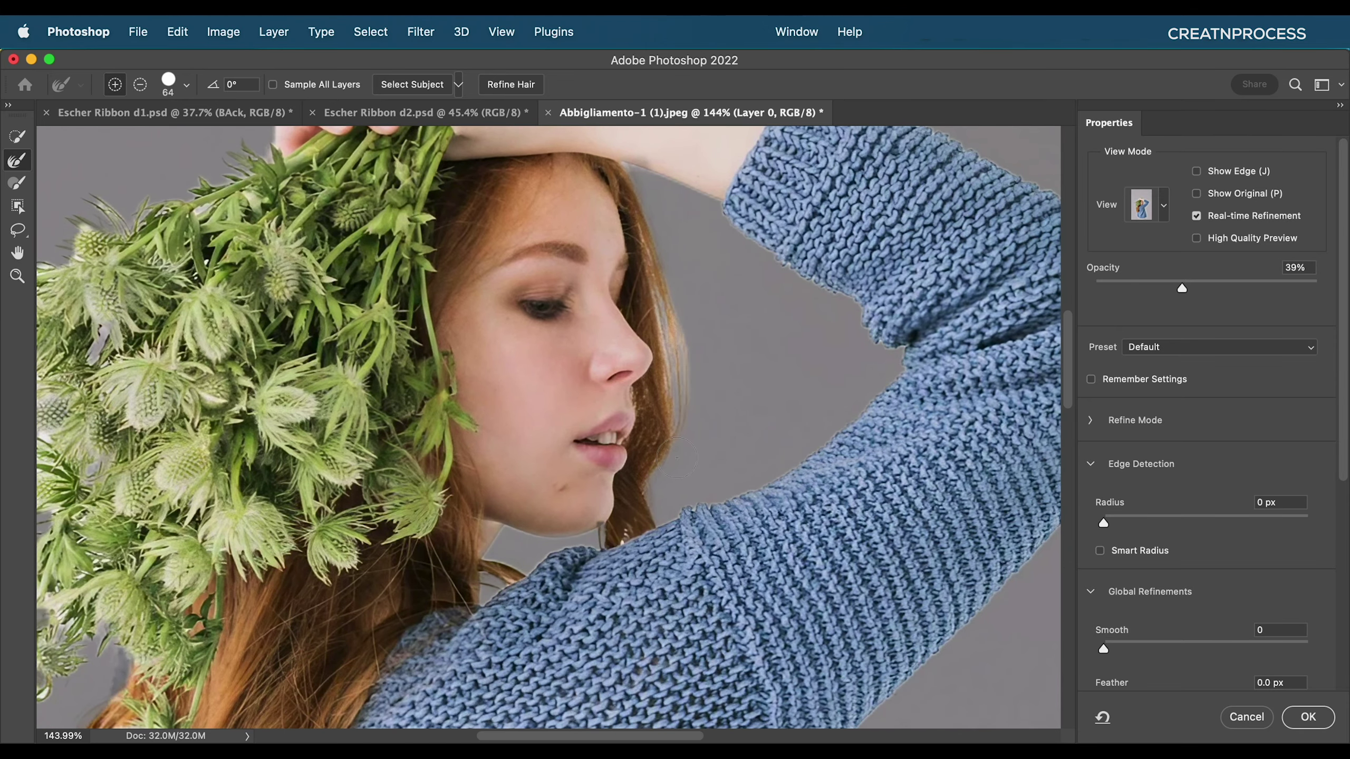
{"action": "scroll", "coordinate": [728, 358], "scroll_direction": "down", "scroll_amount": 3}
{"action": "scroll", "coordinate": [728, 358], "scroll_direction": "left", "scroll_amount": 2}
{"action": "scroll", "coordinate": [728, 358], "scroll_direction": "down", "scroll_amount": 1}
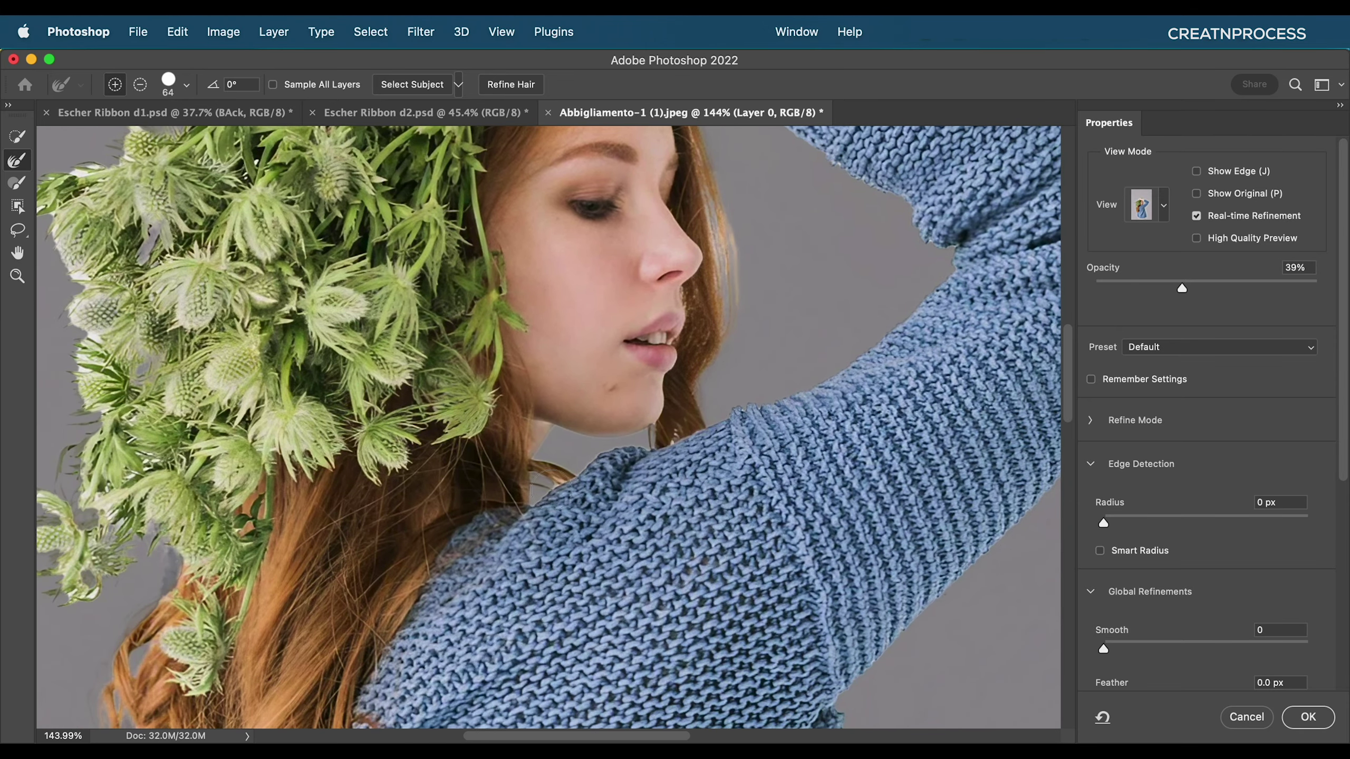
{"action": "scroll", "coordinate": [611, 513], "scroll_direction": "up", "scroll_amount": 8}
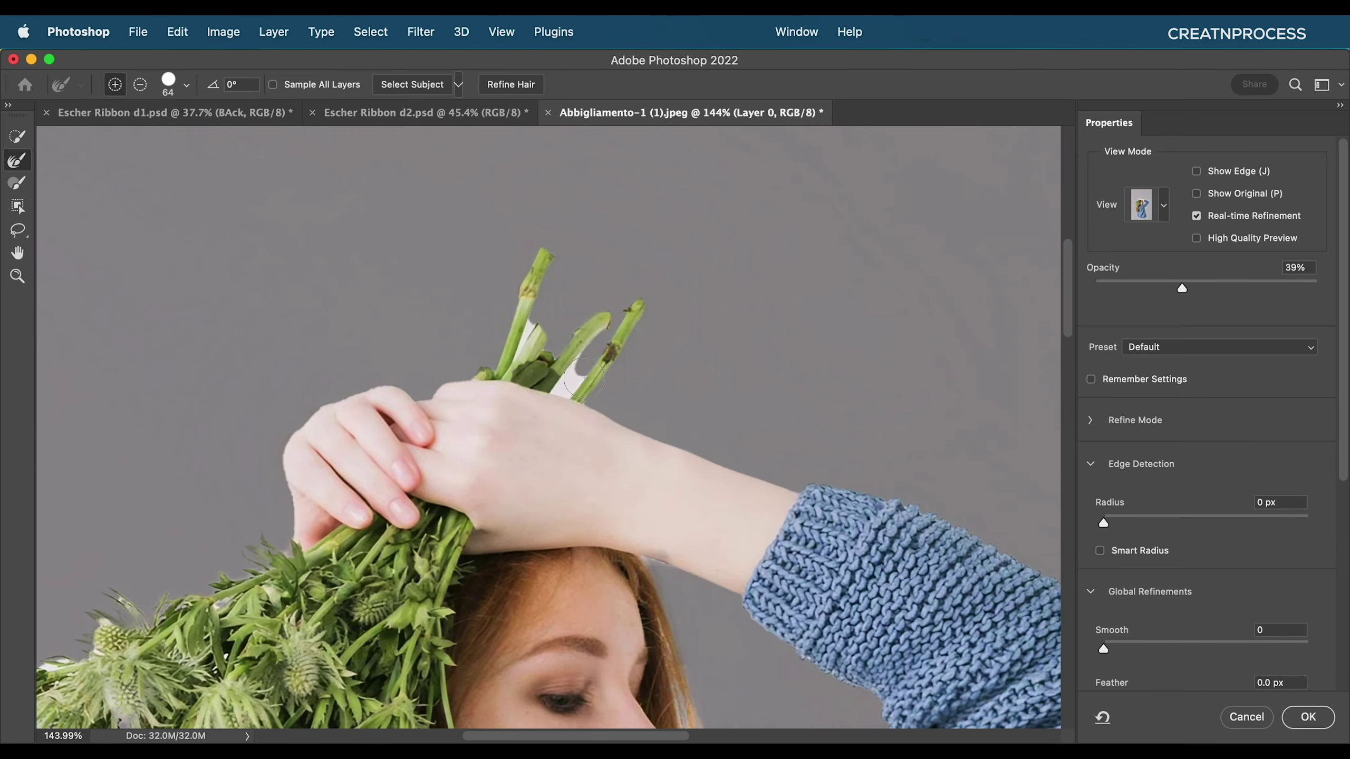
{"action": "scroll", "coordinate": [579, 371], "scroll_direction": "up", "scroll_amount": 5}
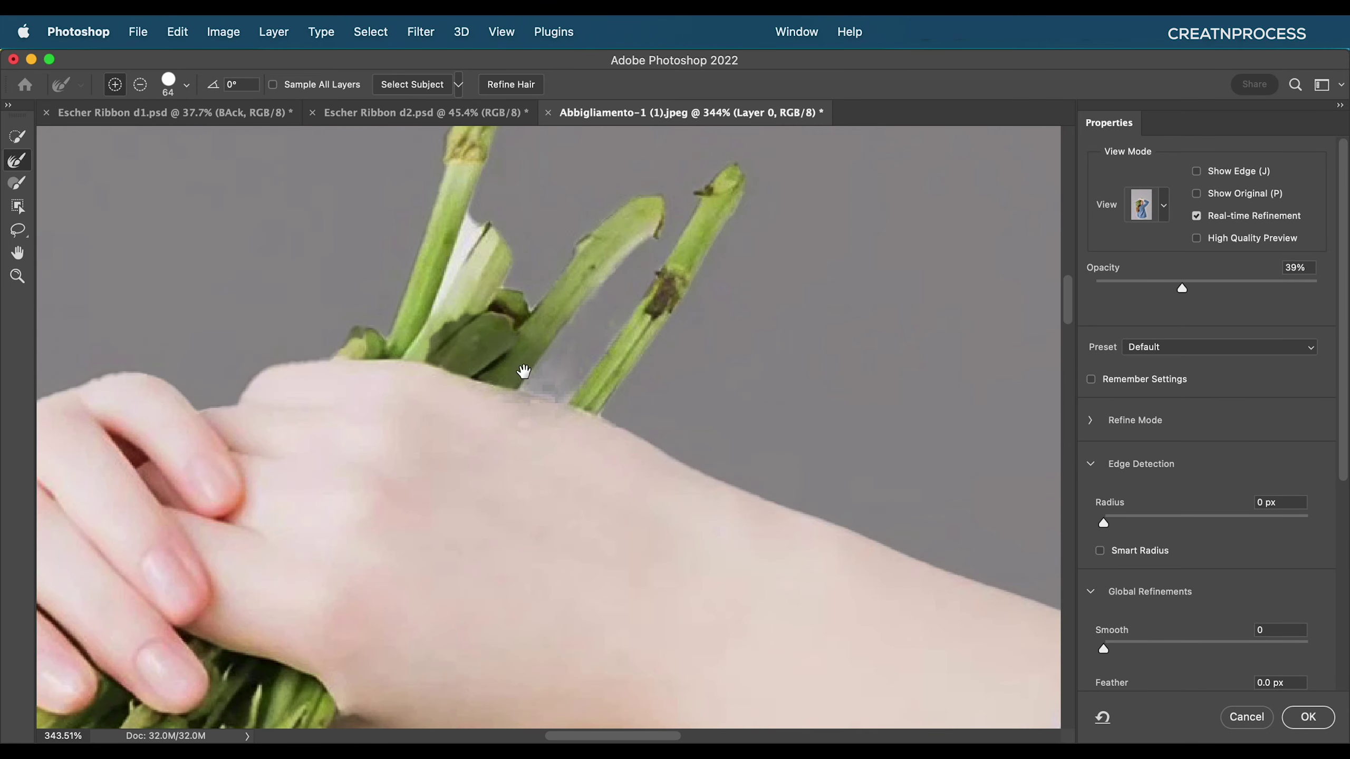
{"action": "key", "text": "super+0"}
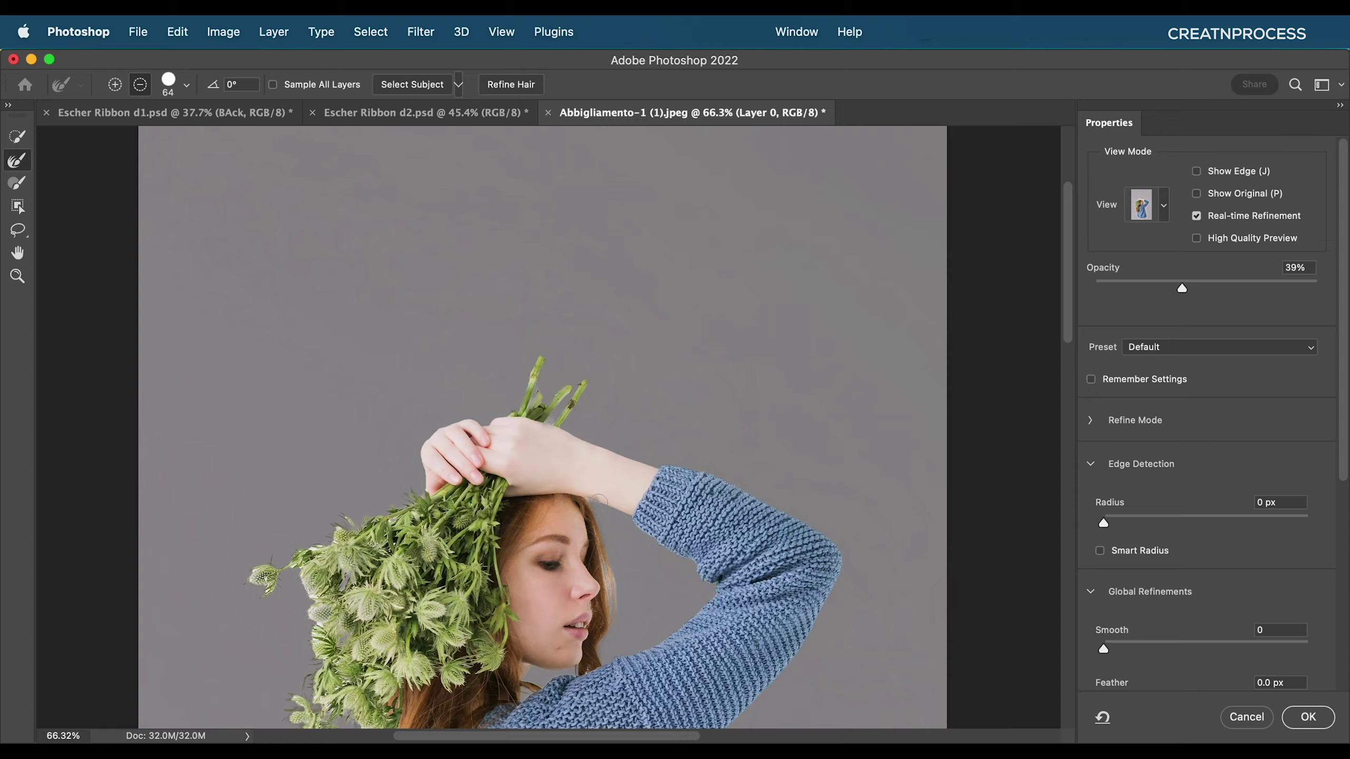
- Accept the Select and Mask refinement and check the selection outline around the woman and bouquet
{"action": "scroll", "coordinate": [616, 424], "scroll_direction": "down", "scroll_amount": 3}
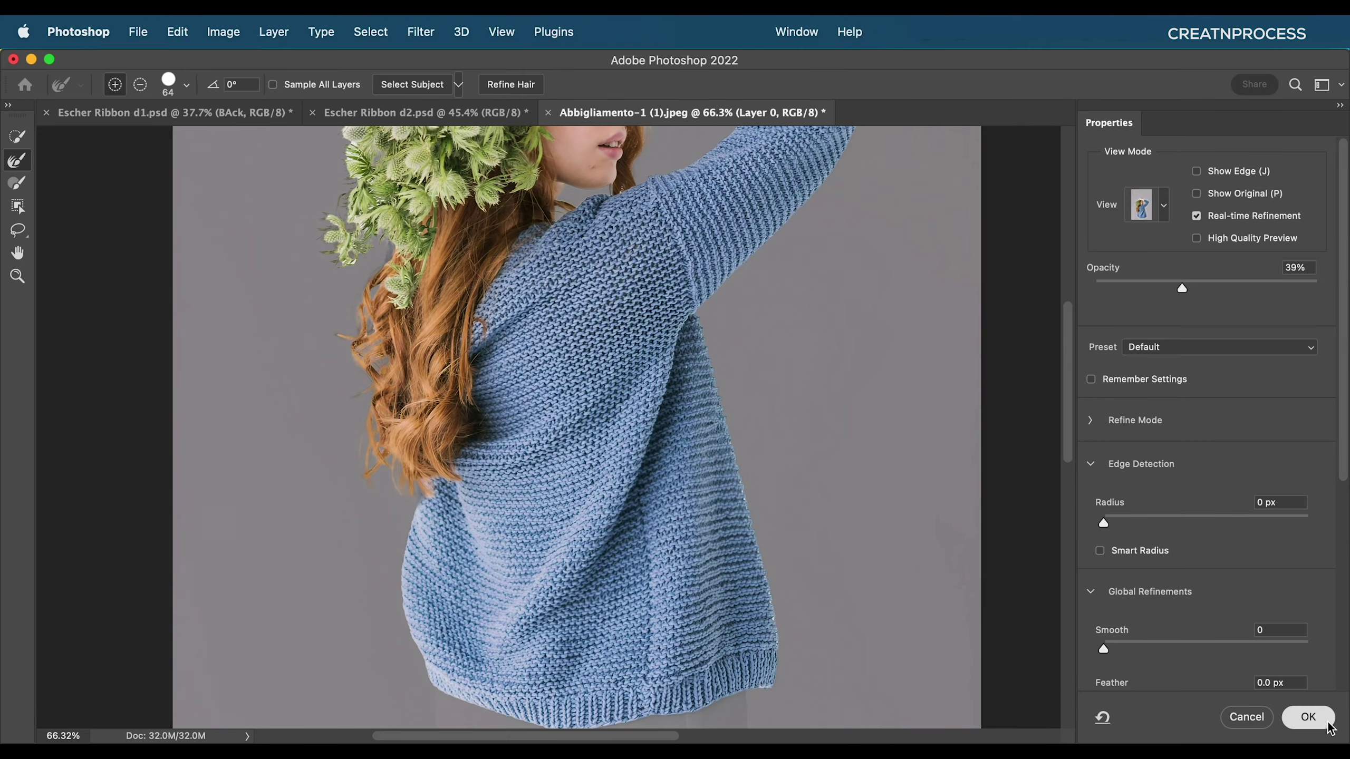
{"action": "left_click", "coordinate": [1308, 717]}
{"action": "scroll", "coordinate": [667, 452], "scroll_direction": "down", "scroll_amount": 4}
{"action": "scroll", "coordinate": [667, 452], "scroll_direction": "up", "scroll_amount": 8}
{"action": "scroll", "coordinate": [861, 431], "scroll_direction": "down", "scroll_amount": 5}
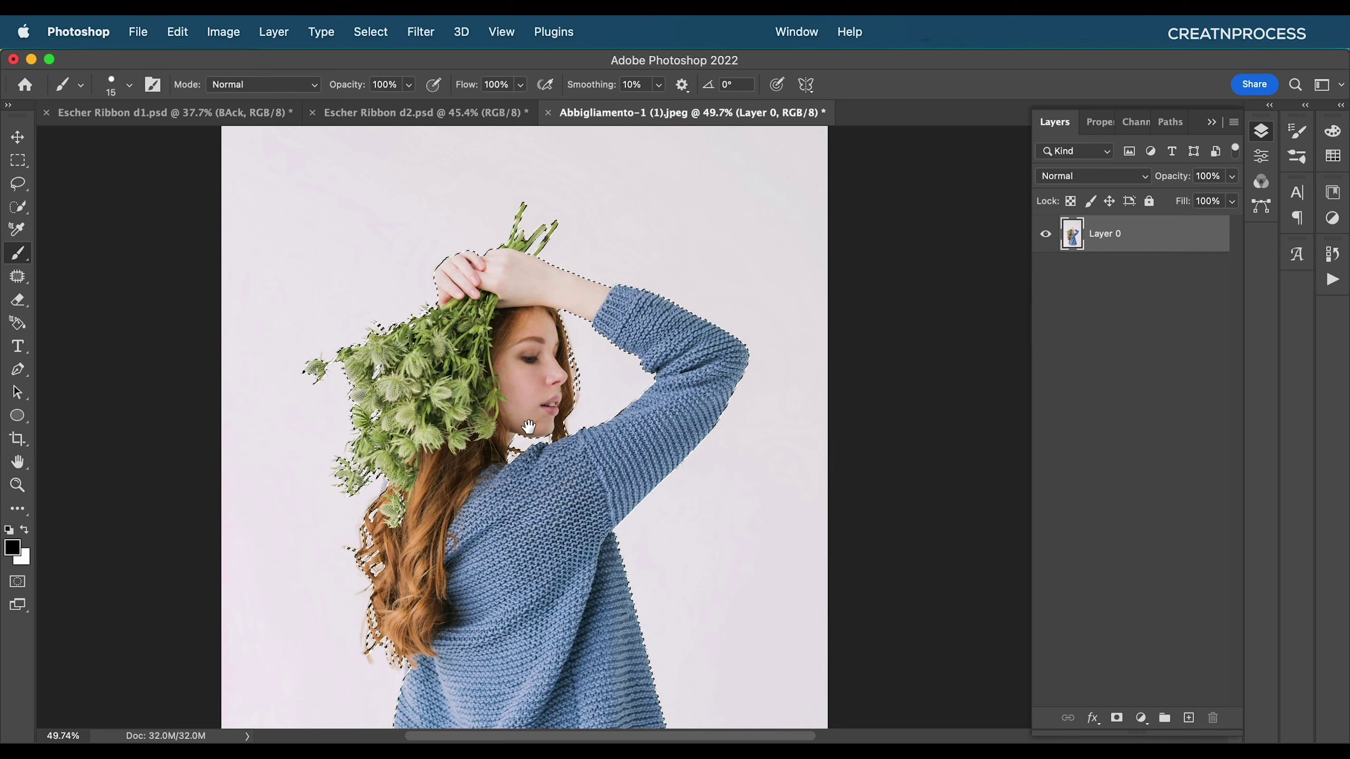
{"action": "mouse_move", "coordinate": [528, 431]}
{"action": "left_mouse_down"}
{"action": "mouse_move", "coordinate": [532, 367]}
{"action": "mouse_move", "coordinate": [490, 351]}
{"action": "mouse_move", "coordinate": [468, 360]}
{"action": "left_mouse_up"}
{"action": "left_click_drag", "start_coordinate": [503, 462], "coordinate": [498, 431]}
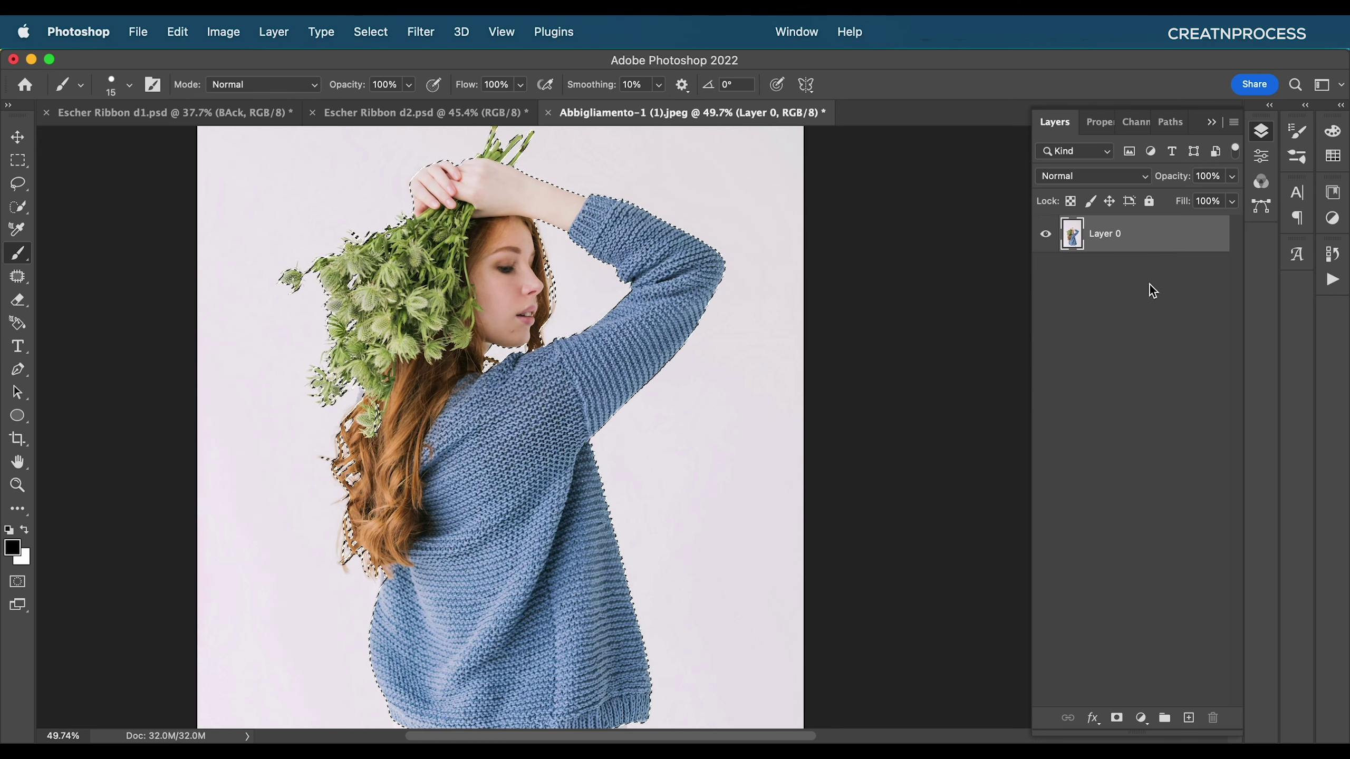
- Duplicate Layer 0 and delete the background from the copy using the inverted selection
{"action": "left_click_drag", "start_coordinate": [1149, 248], "coordinate": [1189, 717]}
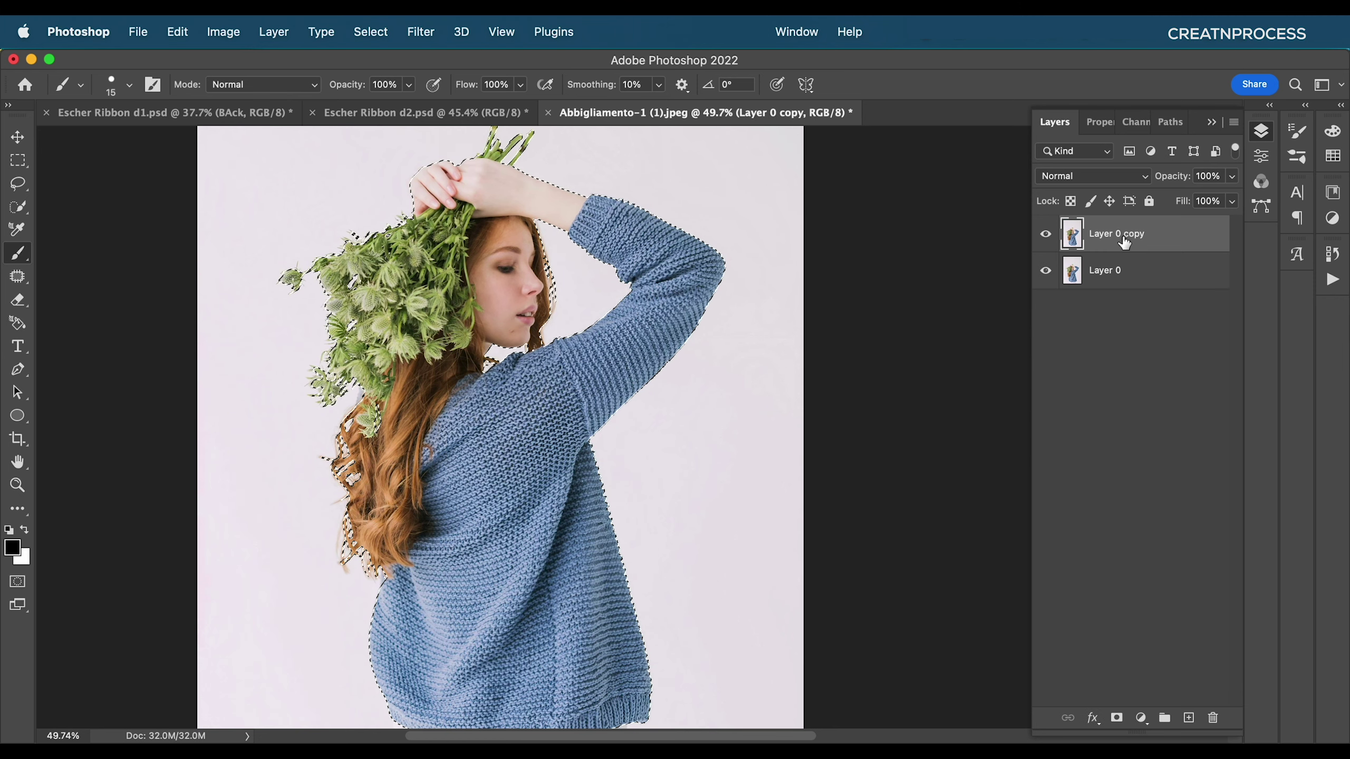
{"action": "scroll", "coordinate": [558, 372], "scroll_direction": "down", "scroll_amount": 6}
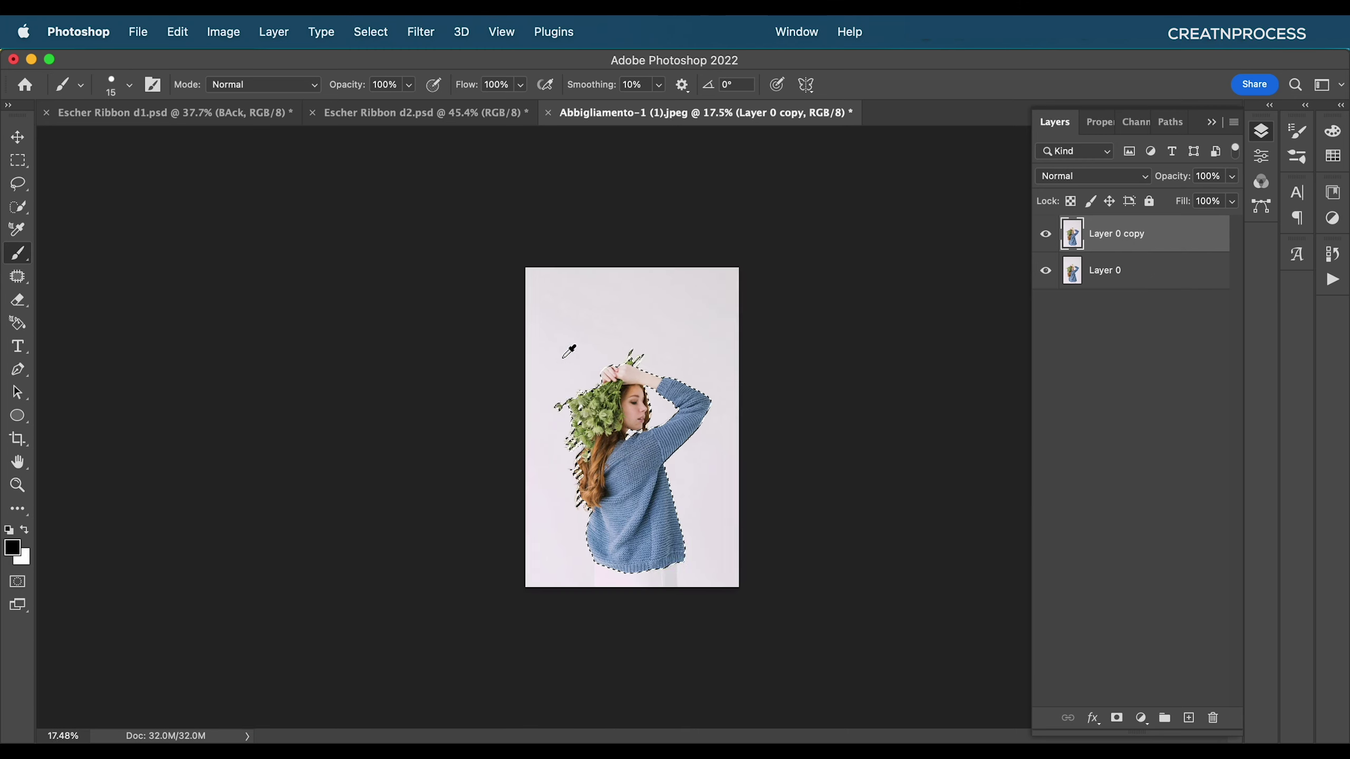
{"action": "scroll", "coordinate": [564, 358], "scroll_direction": "up", "scroll_amount": 1}
{"action": "key", "text": "shift+super+i"}
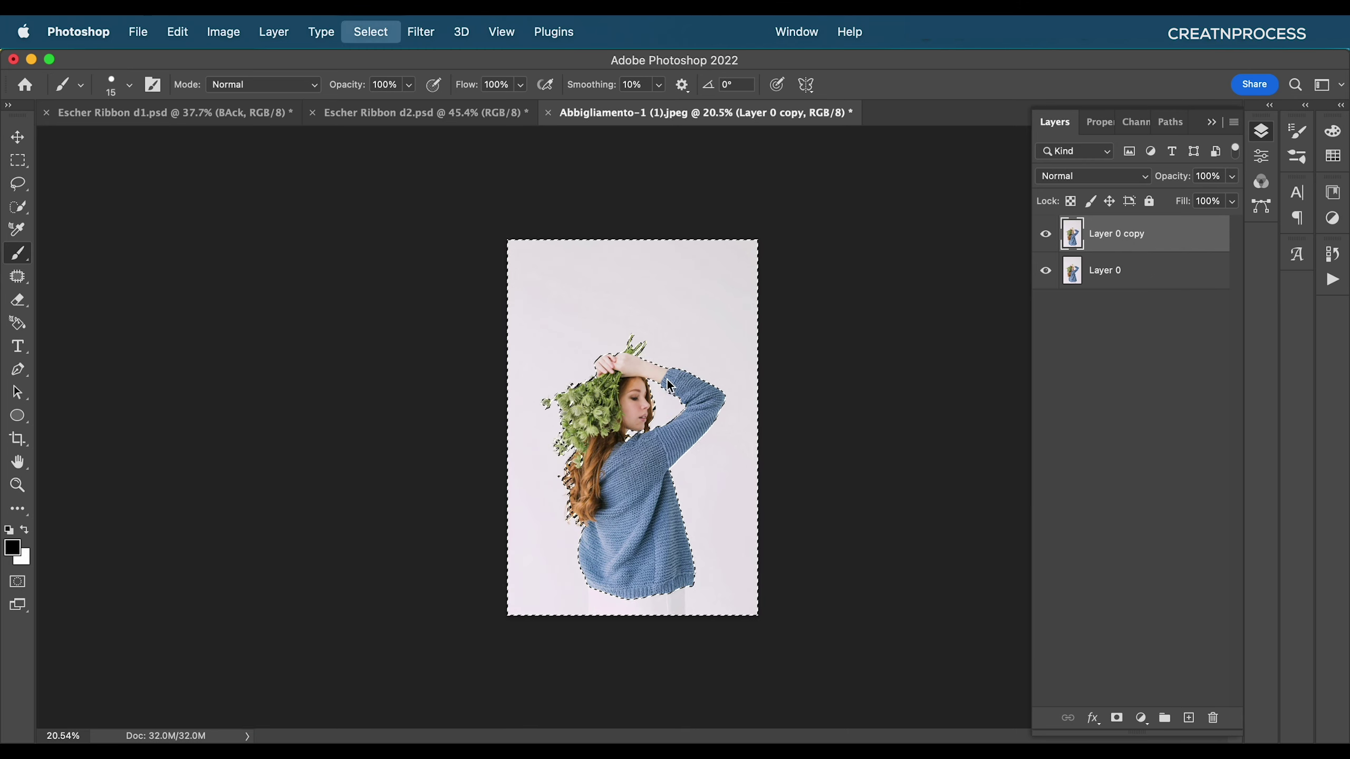
{"action": "scroll", "coordinate": [661, 372], "scroll_direction": "up", "scroll_amount": 4}
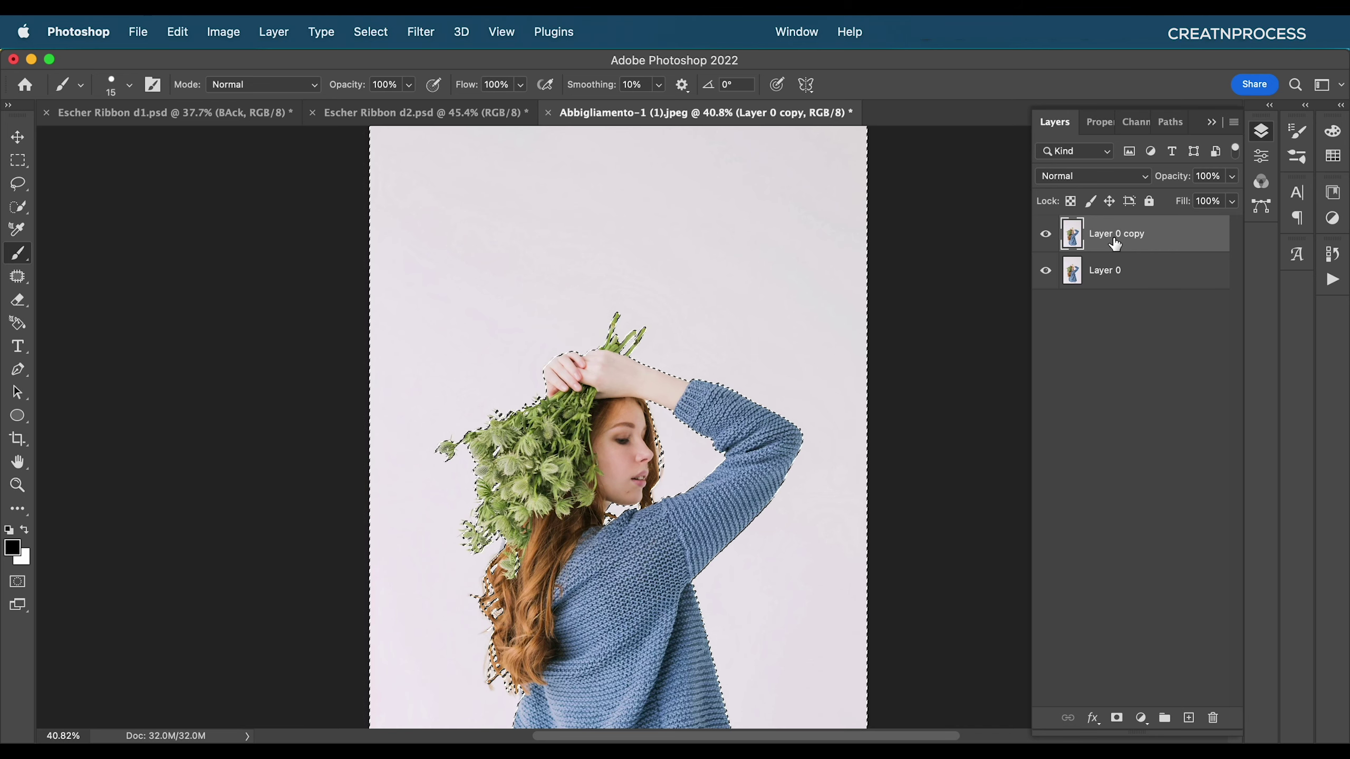
- Hide the original Layer 0 and deselect the selection
{"action": "left_click", "coordinate": [1045, 270]}
{"action": "scroll", "coordinate": [786, 362], "scroll_direction": "down", "scroll_amount": 2}
{"action": "key", "text": "super+d"}
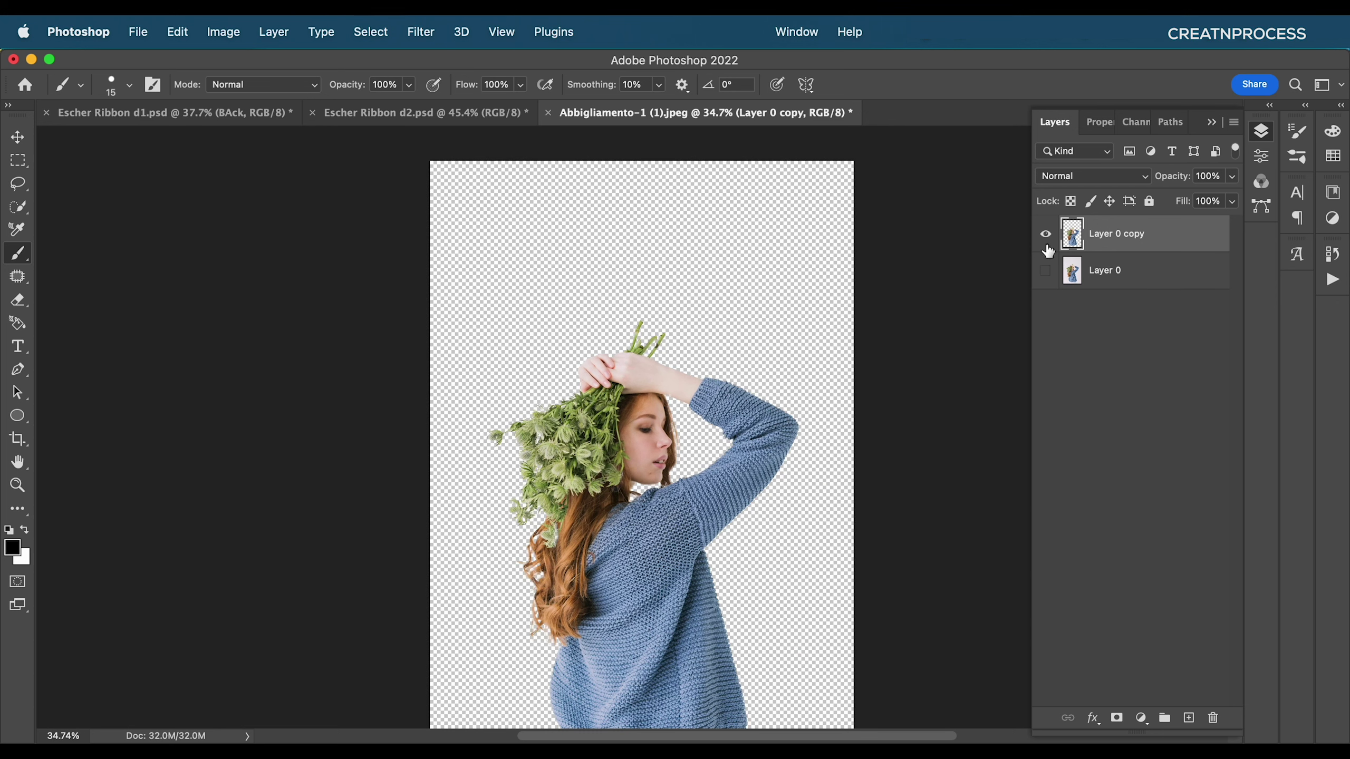
- Duplicate the cut-out layer, and name the upper copy Front and the lower one Back
{"action": "left_click_drag", "start_coordinate": [1180, 242], "coordinate": [1188, 713]}
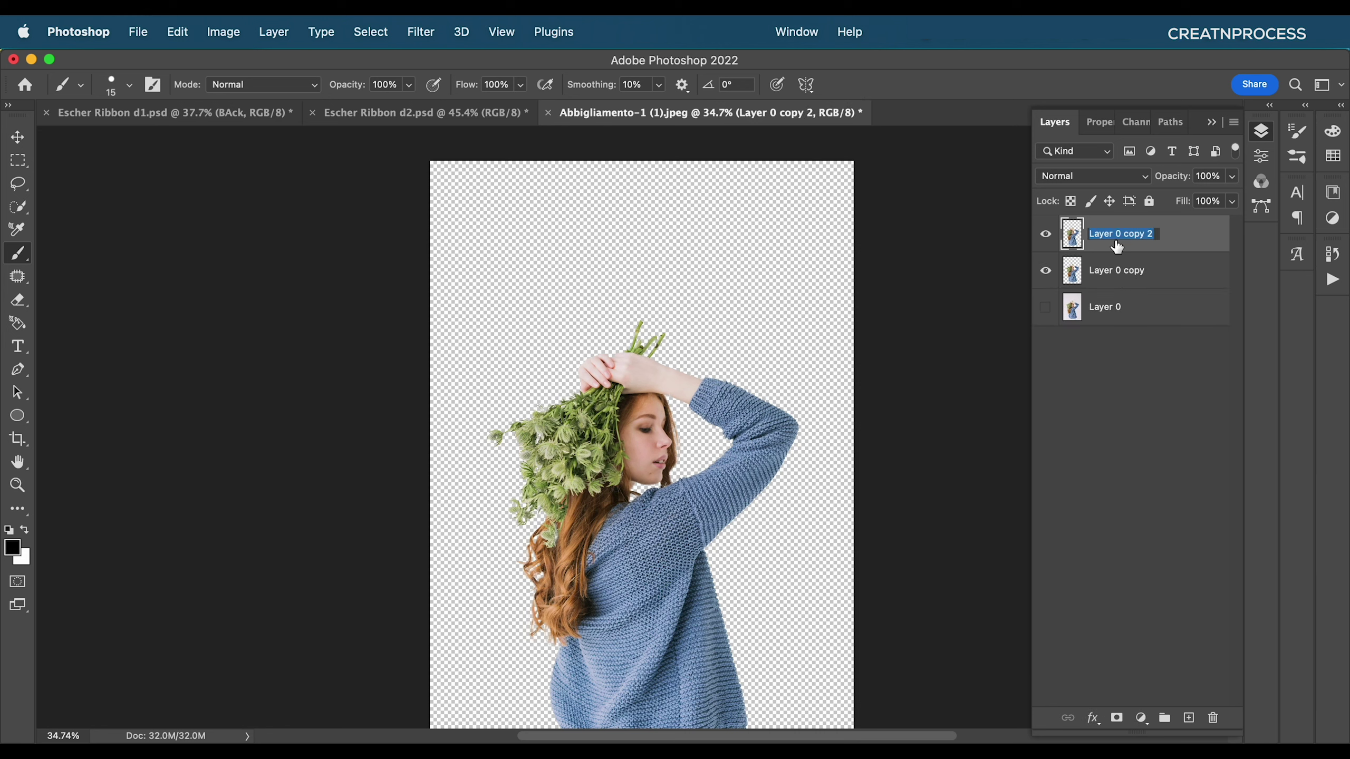
{"action": "type", "text": "Front"}
{"action": "double_click", "coordinate": [1121, 268]}
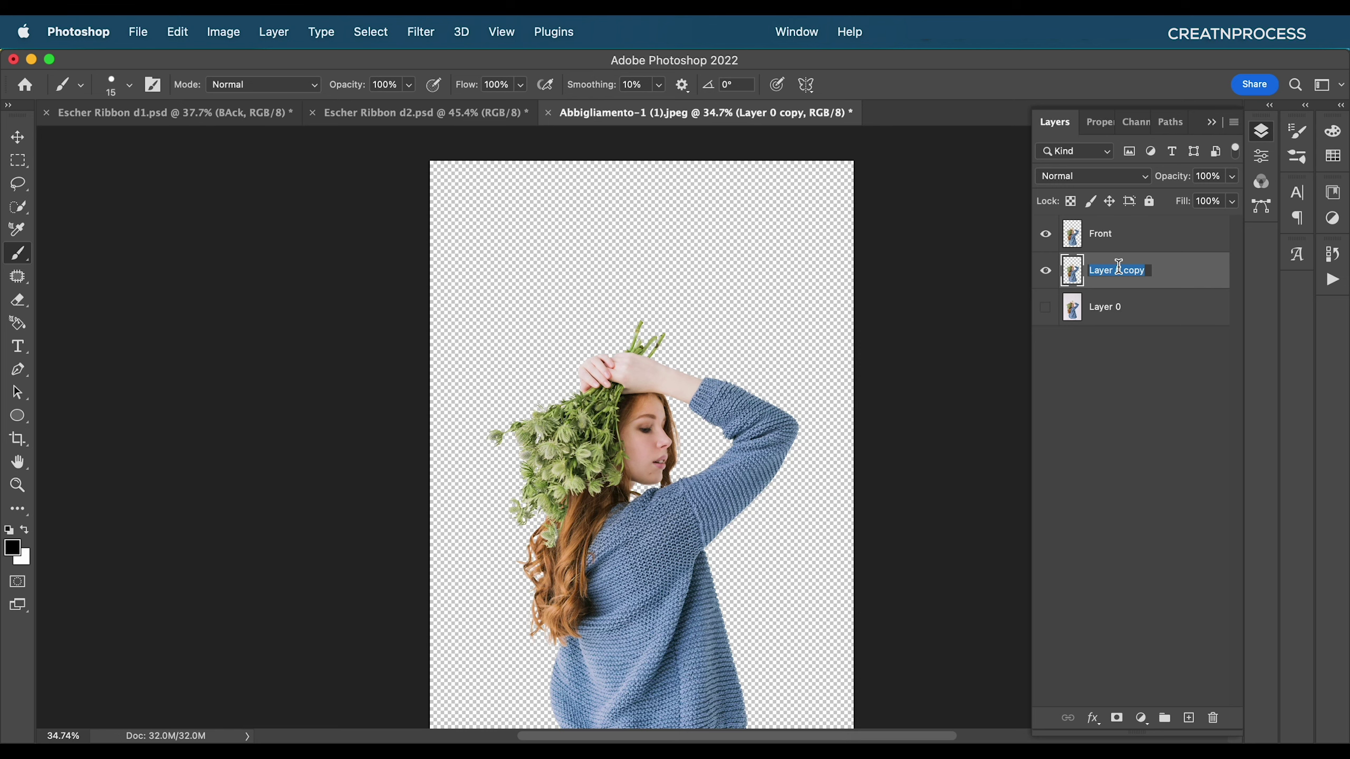
{"action": "type", "text": "Back"}
{"action": "key", "text": "Return"}
- Examine the Front copy, Front, BAck and Layer 3 layers in the finished example Escher Ribbon d1.psd
{"action": "left_click", "coordinate": [265, 113]}
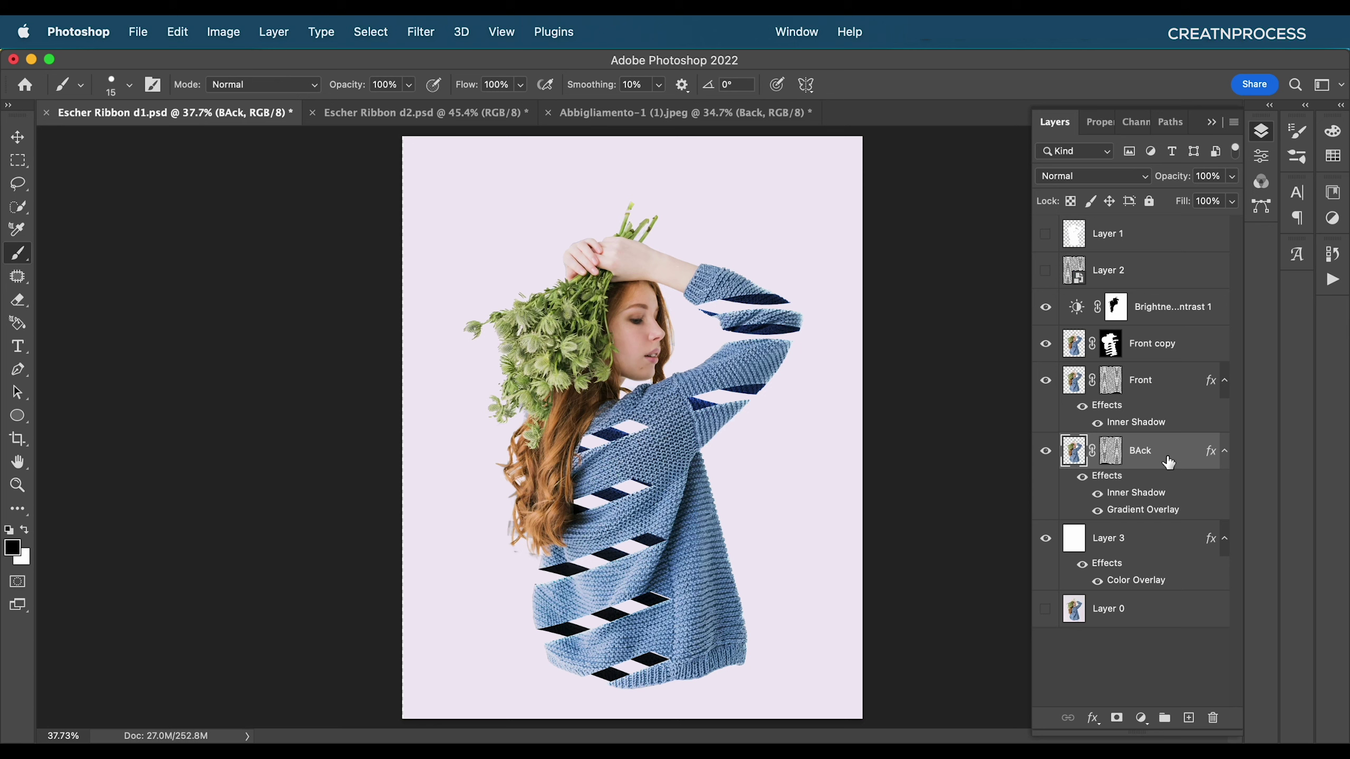
{"action": "left_click", "coordinate": [1170, 362]}
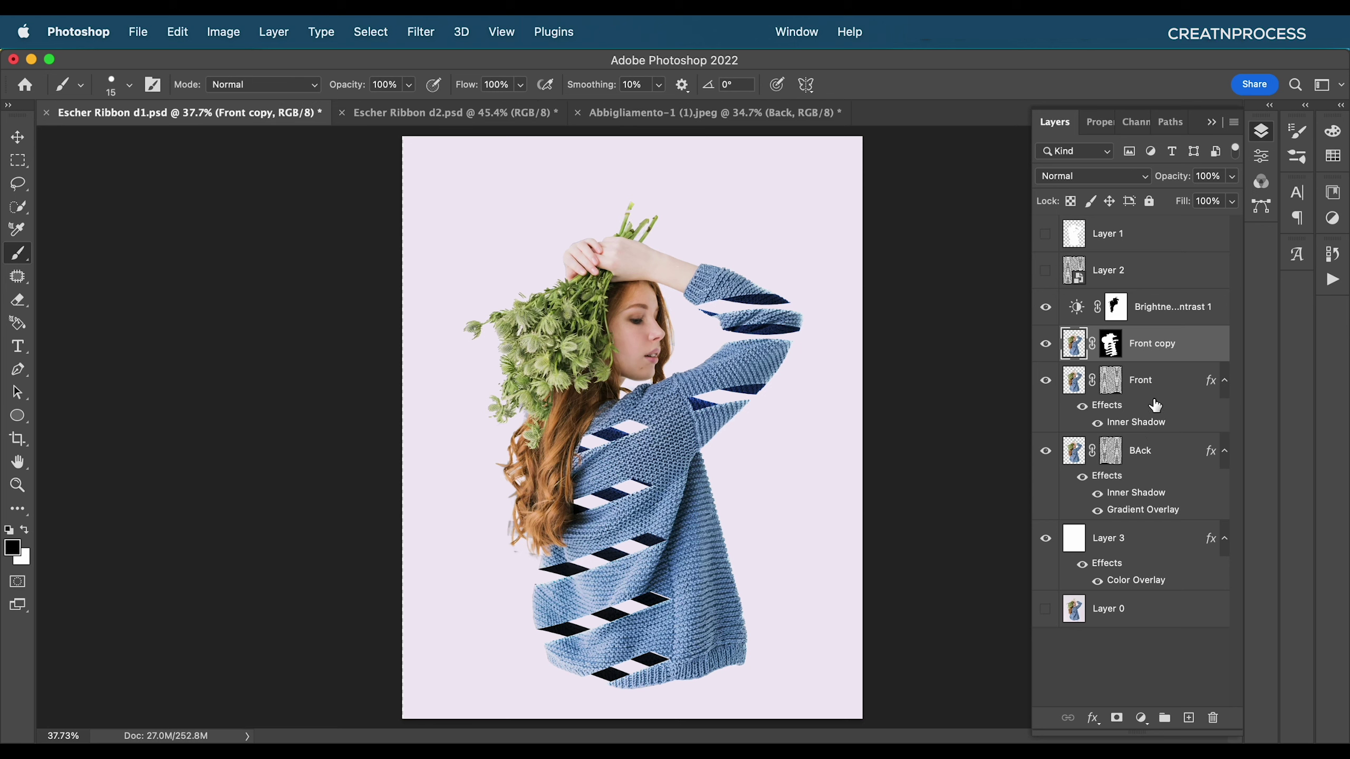
{"action": "left_click", "coordinate": [1152, 463]}
{"action": "left_click", "coordinate": [1137, 383]}
{"action": "left_click", "coordinate": [1154, 453]}
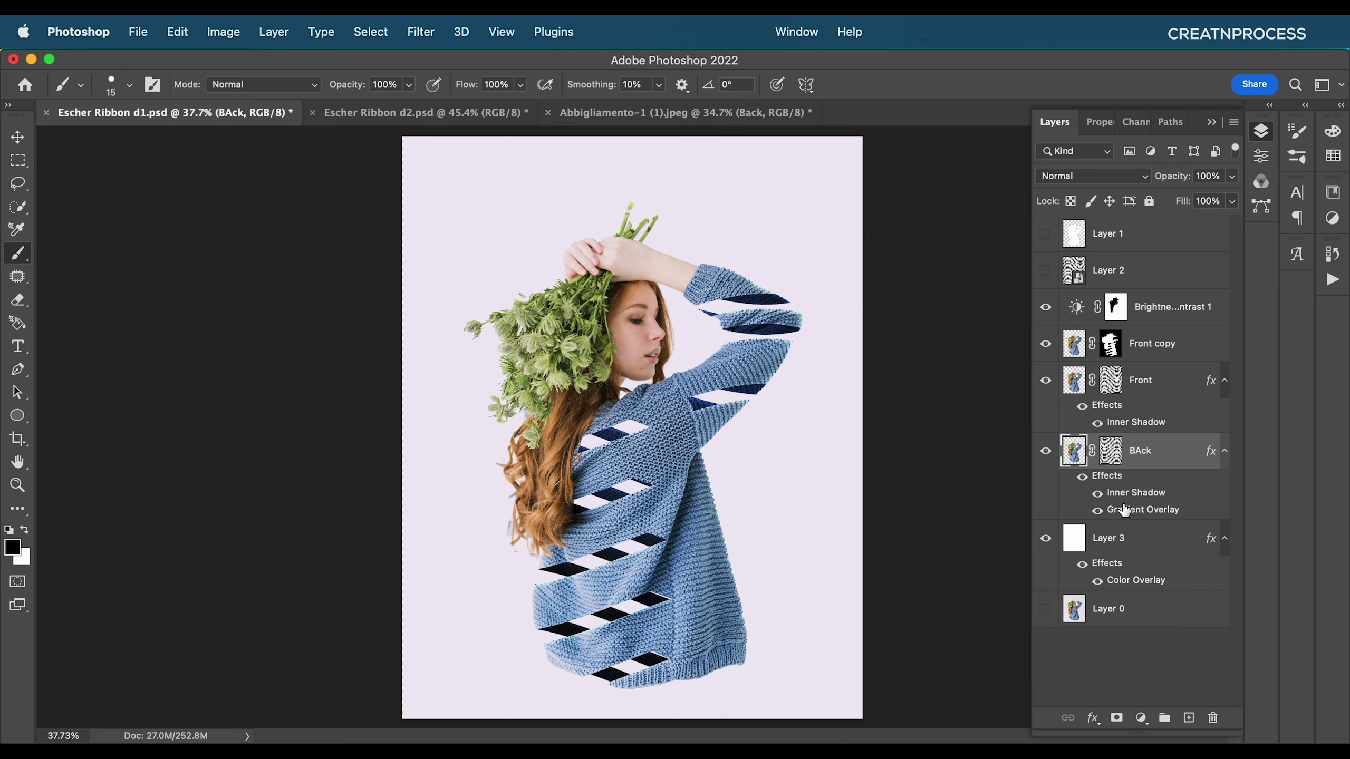
{"action": "left_click", "coordinate": [1131, 552]}
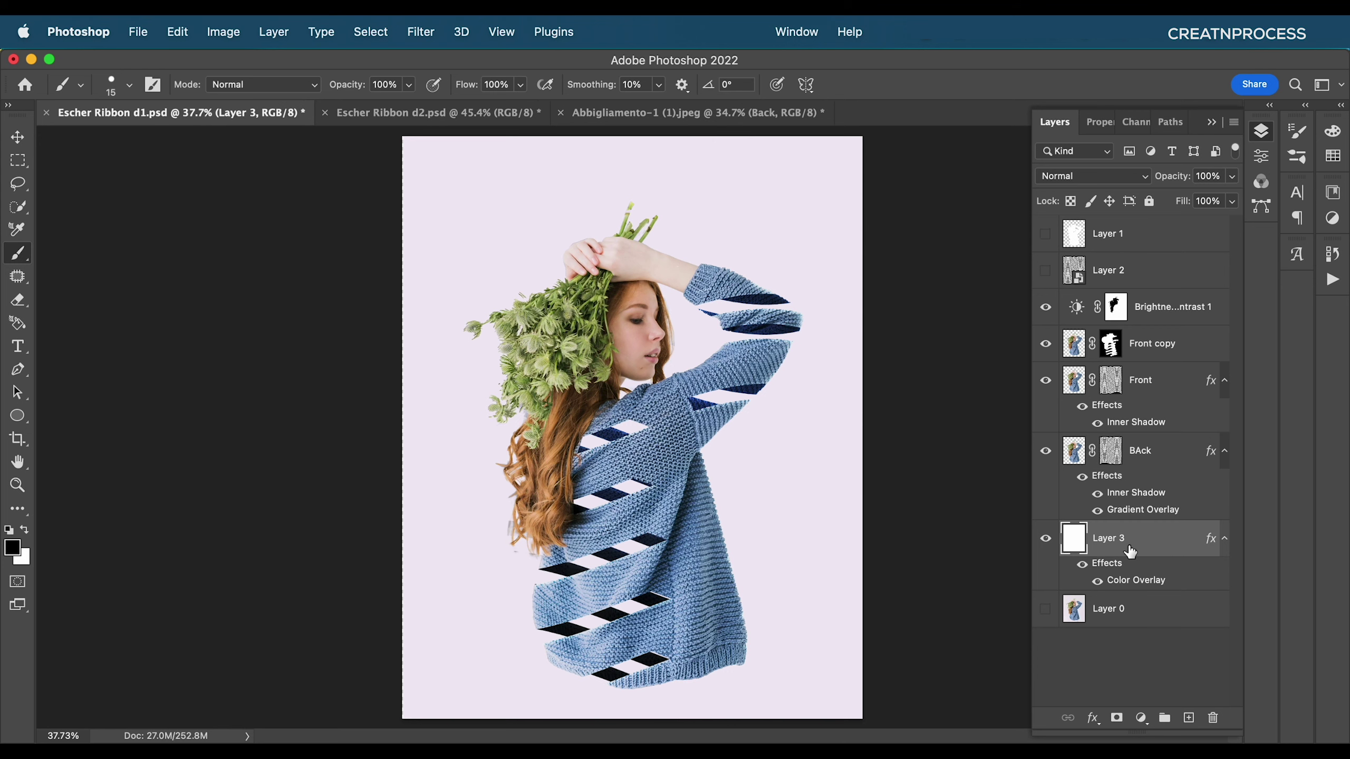
{"action": "left_click", "coordinate": [1174, 359]}
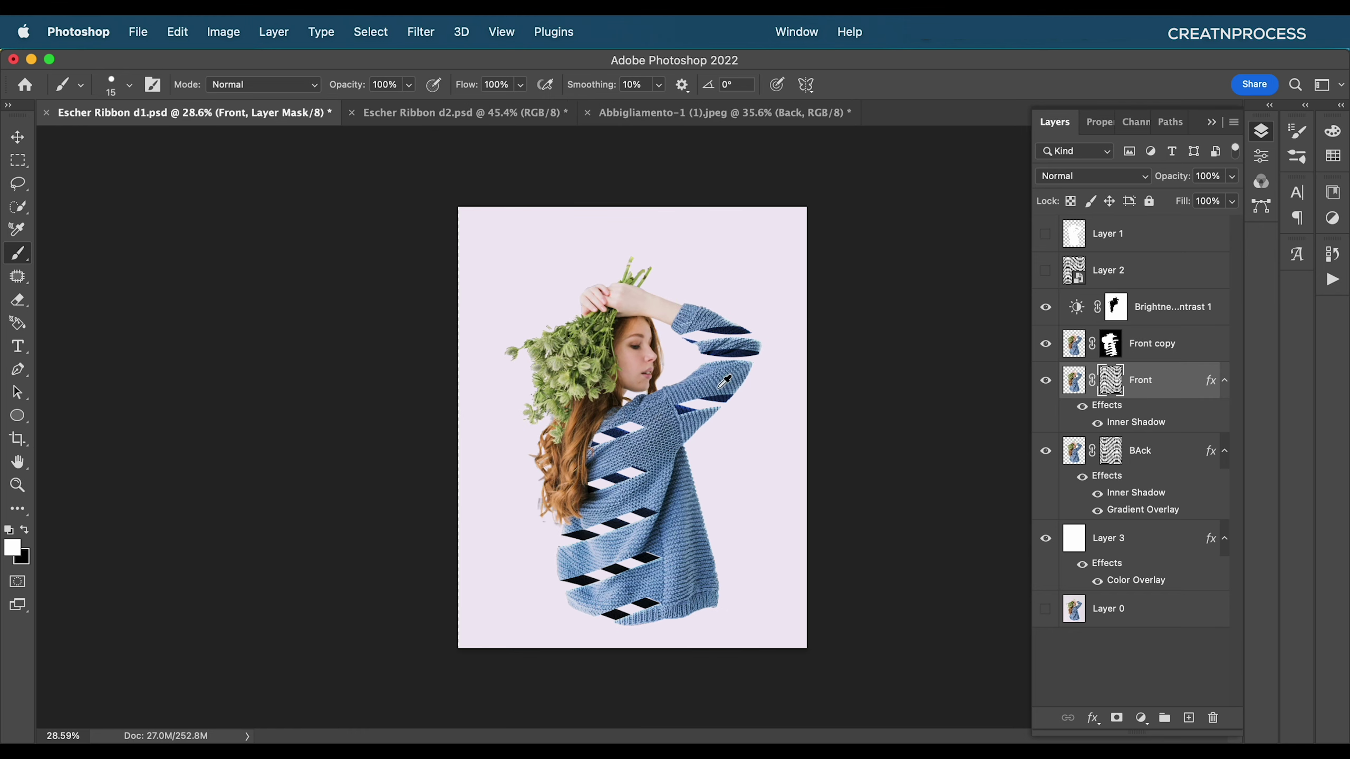
- View the Front layer's mask on its own to examine its stripe pattern, and return to the Abbigliamento-1 (1).jpeg document
{"action": "scroll", "coordinate": [719, 388], "scroll_direction": "up", "scroll_amount": 5}
{"action": "left_click_drag", "start_coordinate": [659, 529], "coordinate": [576, 440]}
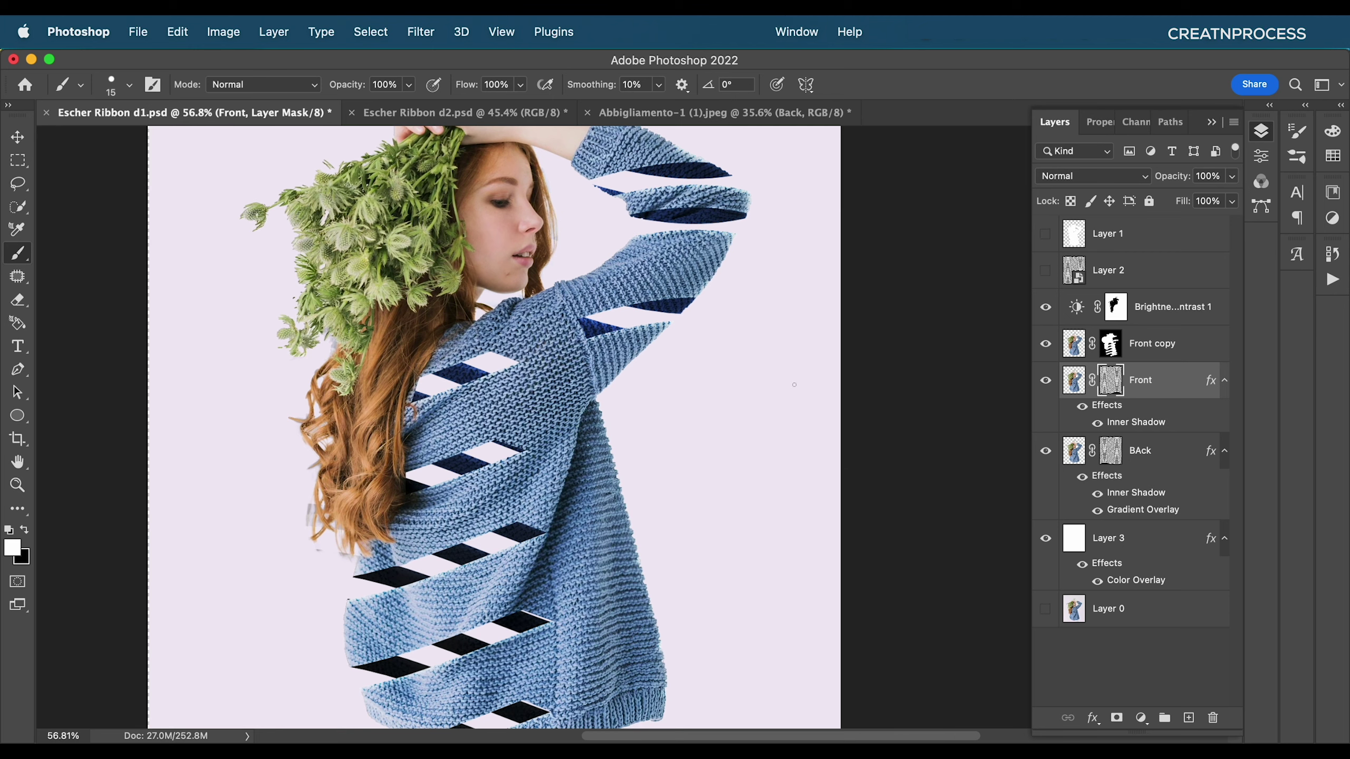
{"action": "left_click", "coordinate": [1096, 390], "text": "alt"}
{"action": "scroll", "coordinate": [580, 386], "scroll_direction": "down", "scroll_amount": 4}
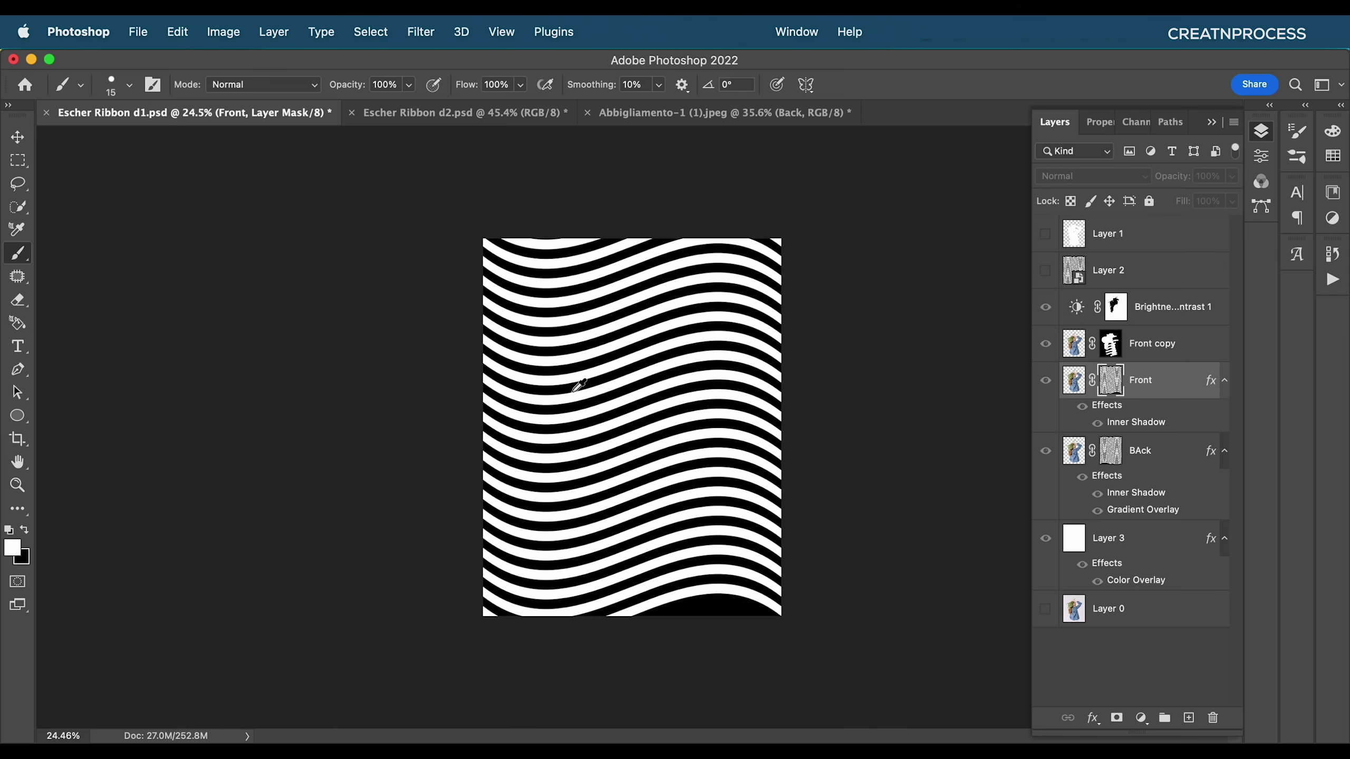
{"action": "scroll", "coordinate": [579, 398], "scroll_direction": "up", "scroll_amount": 1}
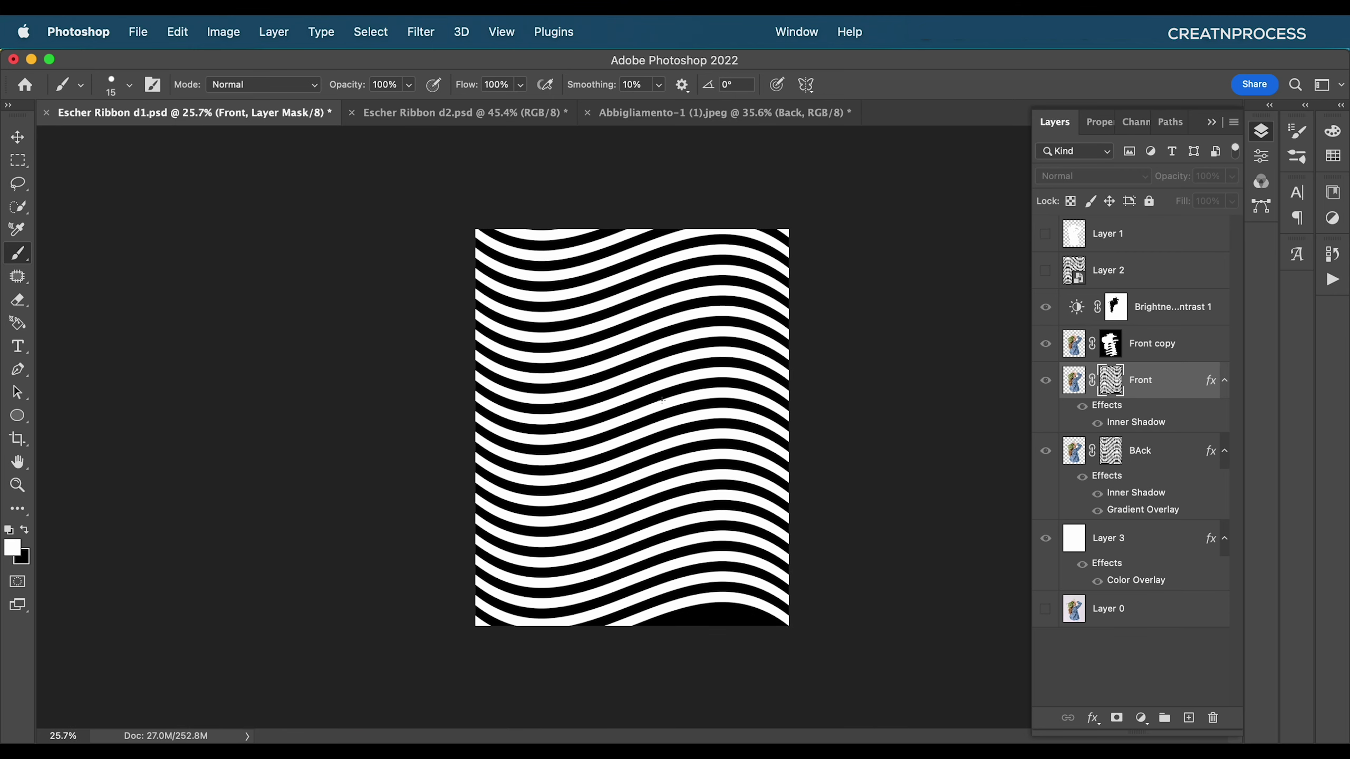
{"action": "left_click", "coordinate": [723, 113]}
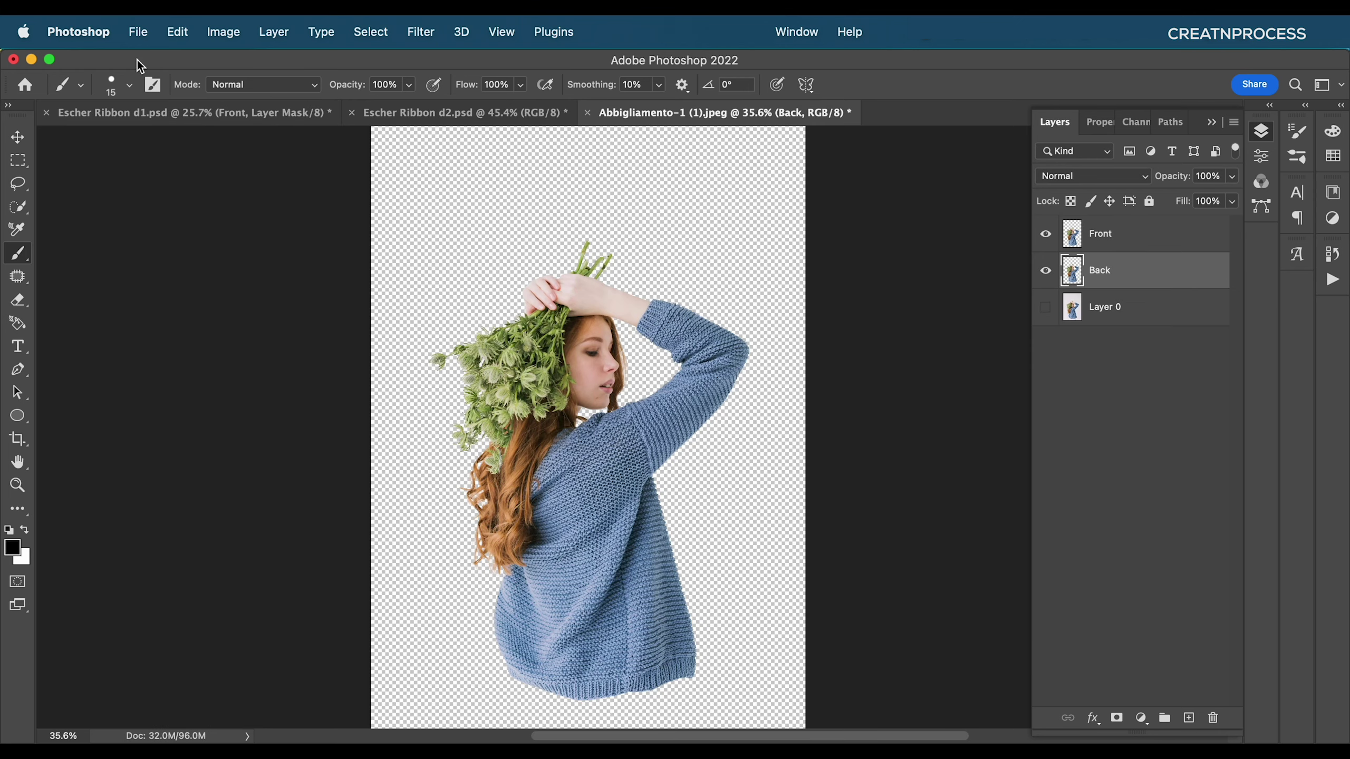
- Create a new document of 200 by 200 pixels at 300 pixels/inch with a white background
{"action": "left_click", "coordinate": [139, 32]}
{"action": "left_click", "coordinate": [153, 60]}
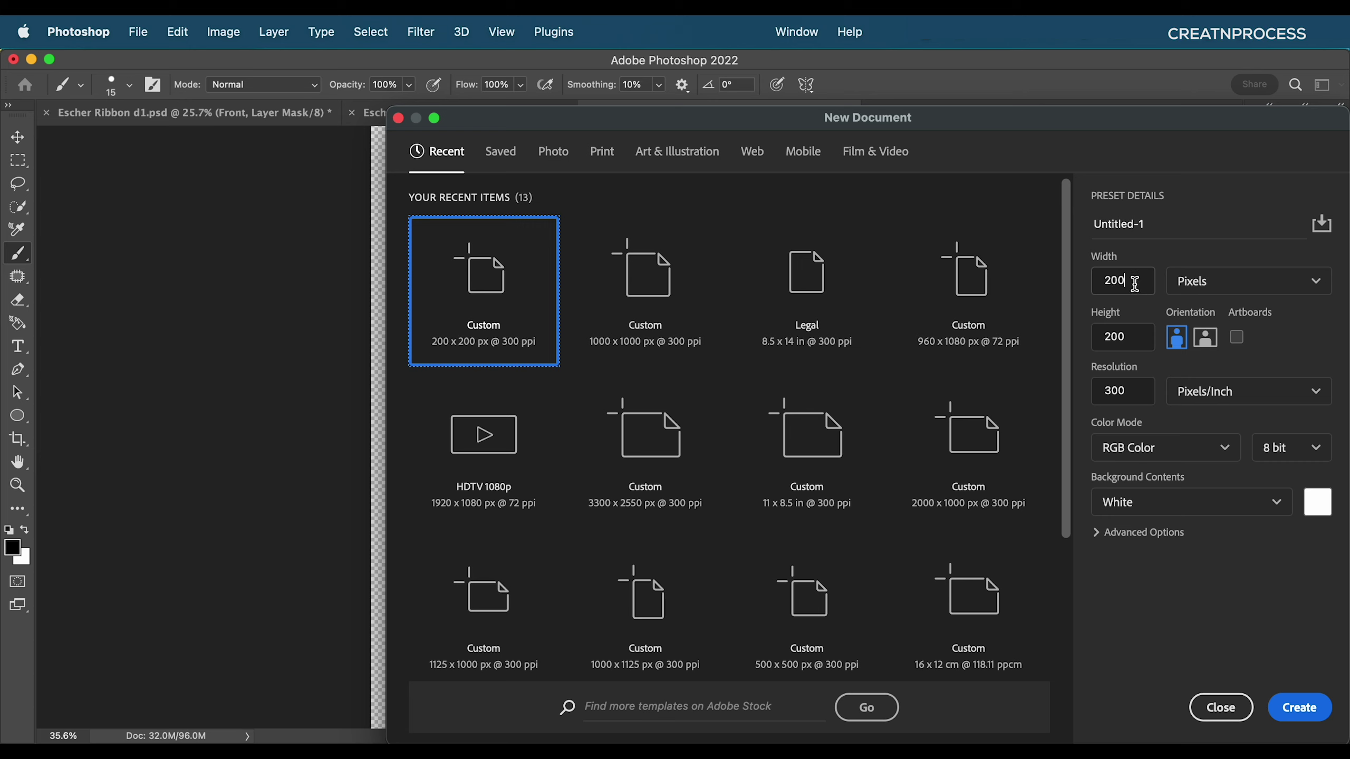
{"action": "left_click", "coordinate": [1134, 283]}
{"action": "left_click", "coordinate": [1130, 334]}
{"action": "left_click", "coordinate": [1126, 393]}
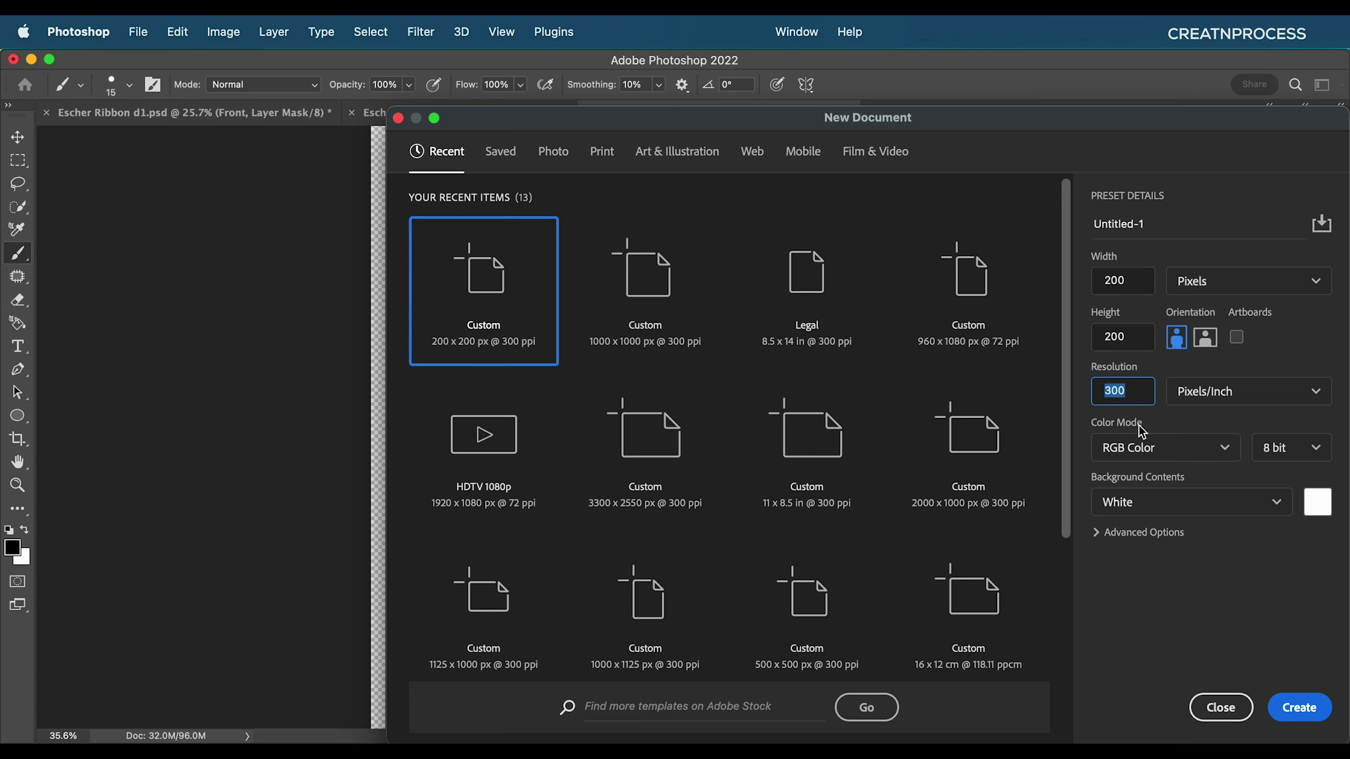
{"action": "left_click", "coordinate": [1278, 706]}
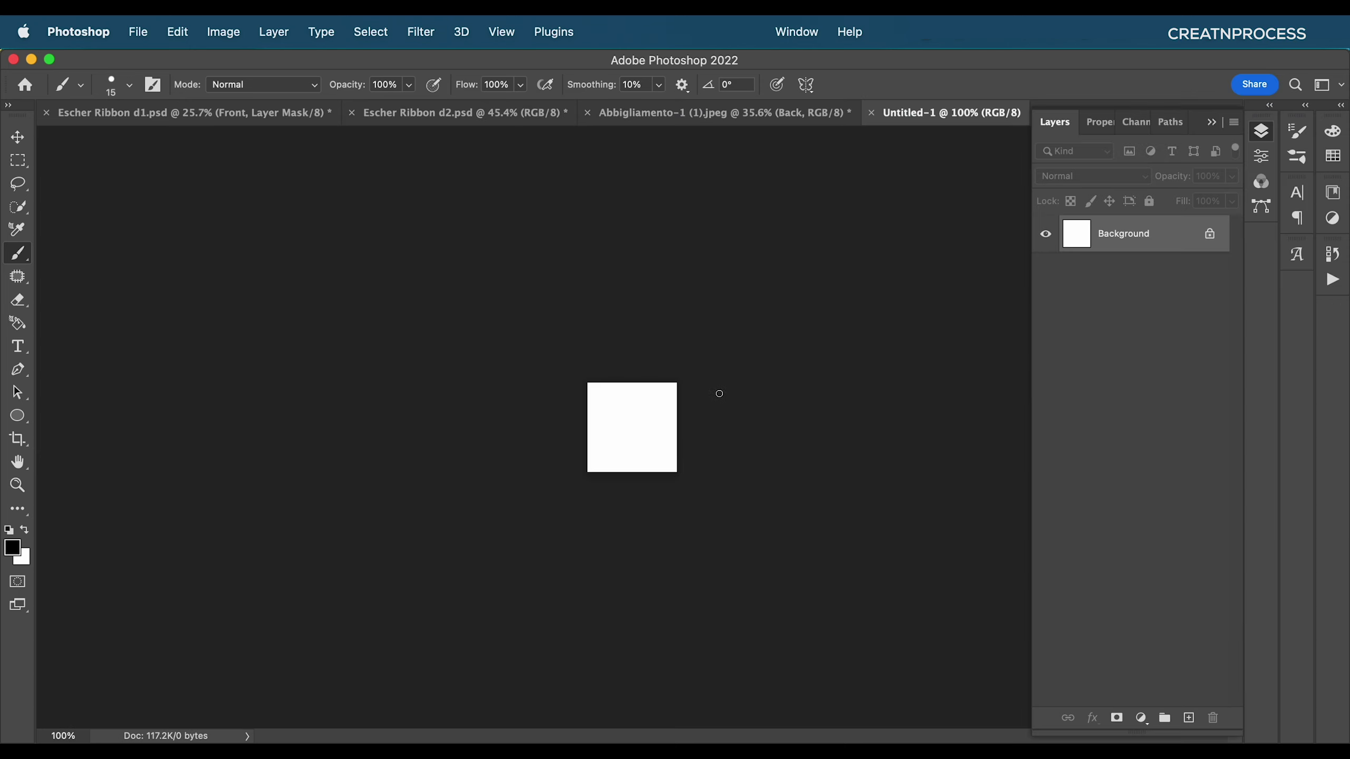
- Create a rectangle shape 200 px wide and 100 px high on the new canvas
{"action": "scroll", "coordinate": [720, 394], "scroll_direction": "up", "scroll_amount": 6, "text": "alt"}
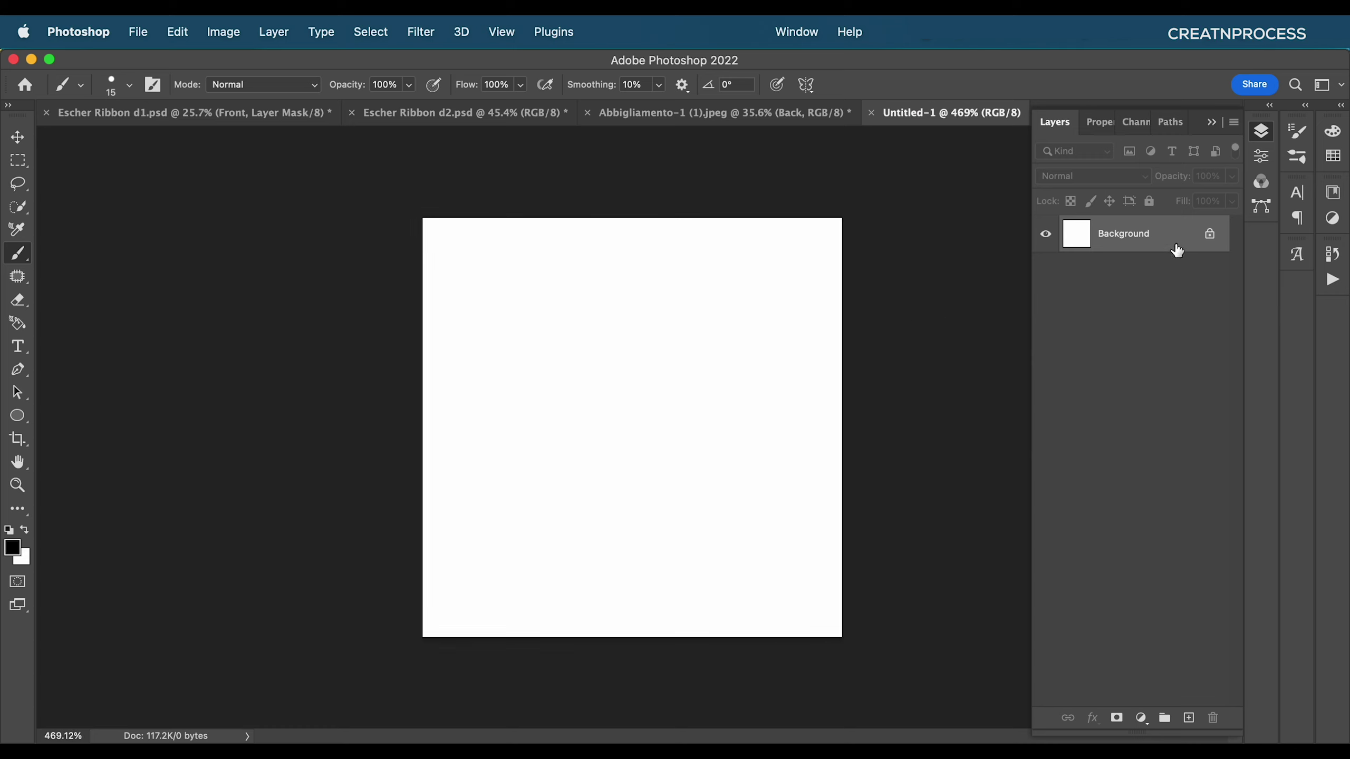
{"action": "left_click_drag", "start_coordinate": [17, 415], "coordinate": [71, 416]}
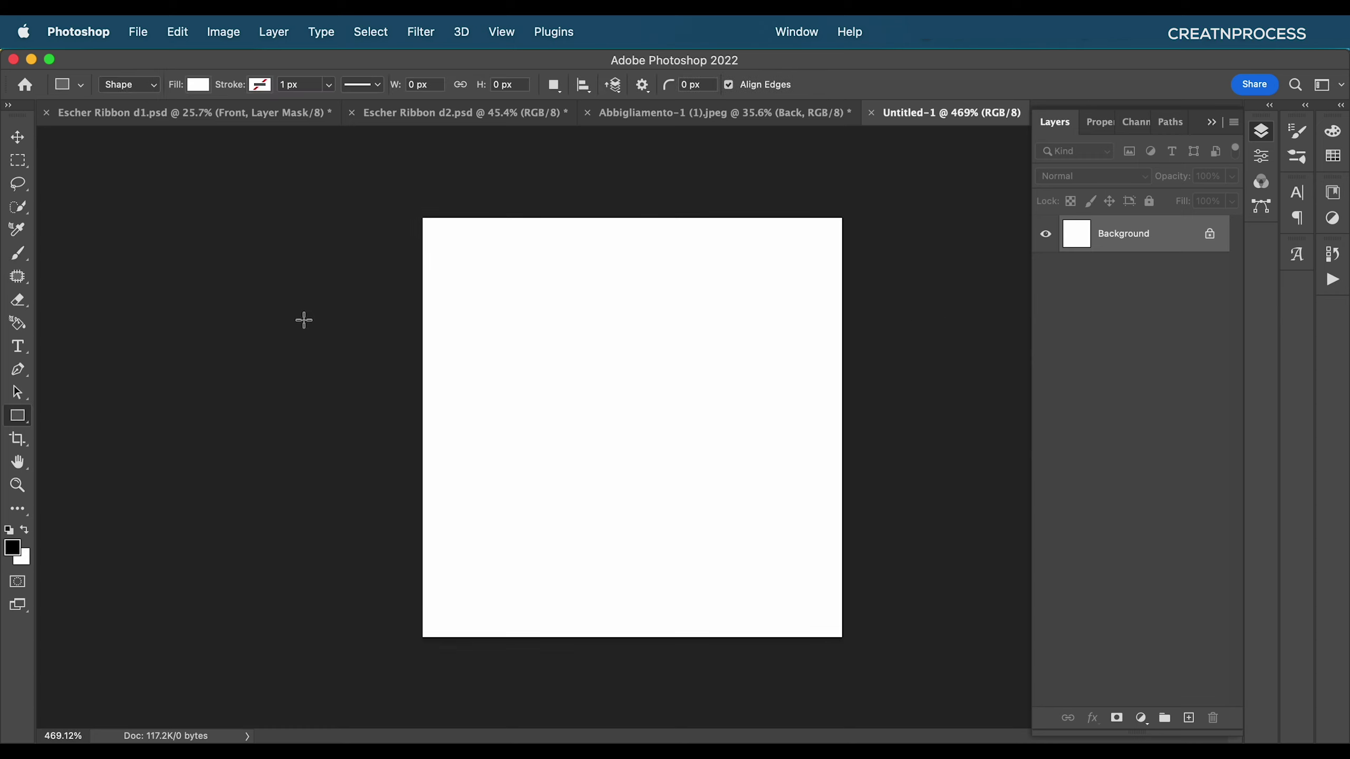
{"action": "left_click", "coordinate": [572, 272]}
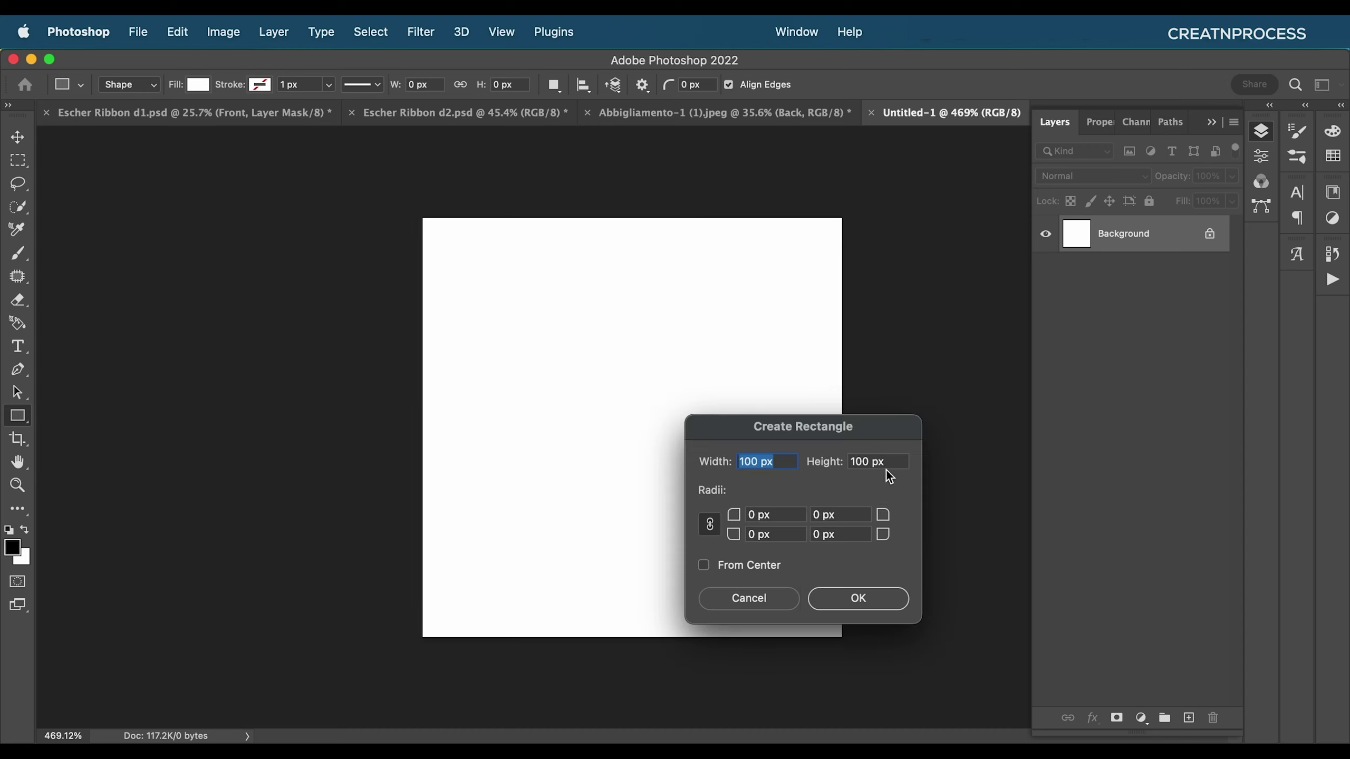
{"action": "left_click", "coordinate": [763, 462]}
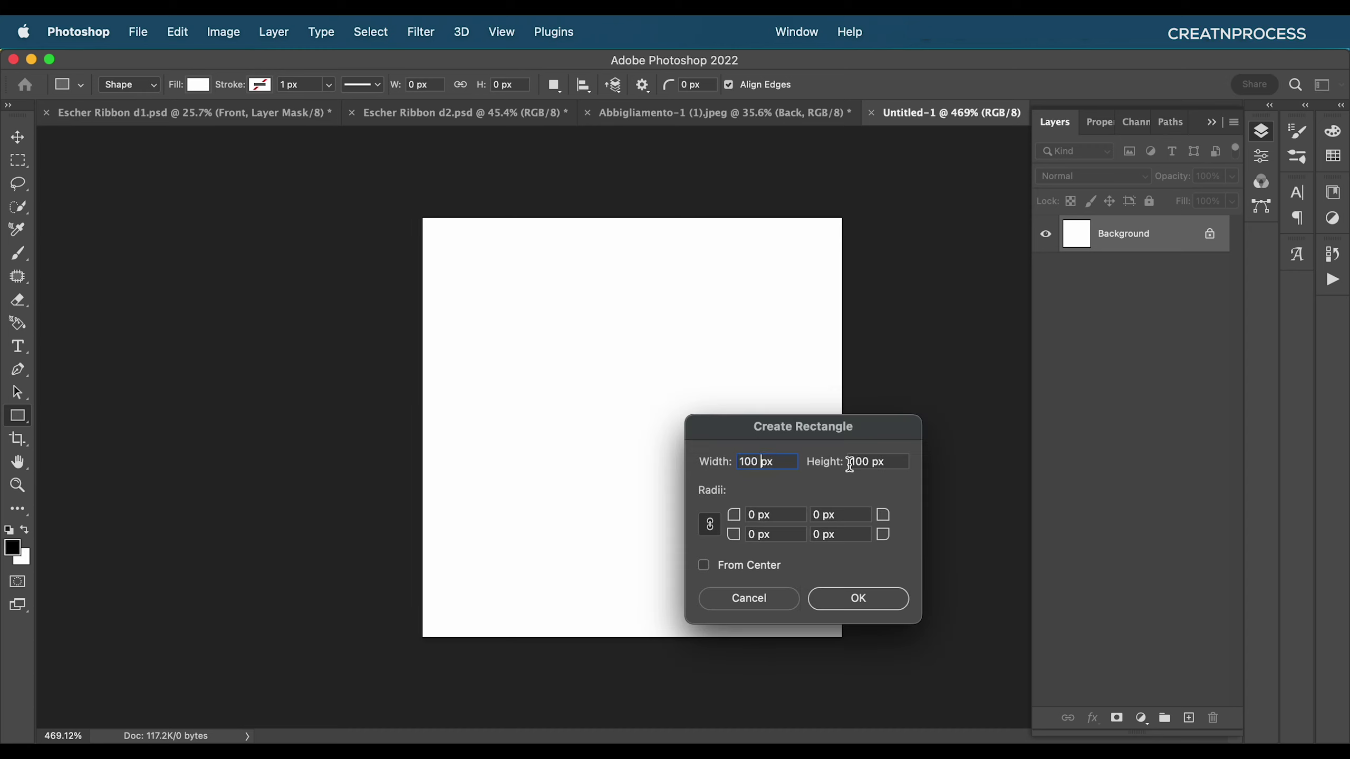
{"action": "double_click", "coordinate": [756, 461]}
{"action": "type", "text": "200"}
{"action": "left_click", "coordinate": [857, 599]}
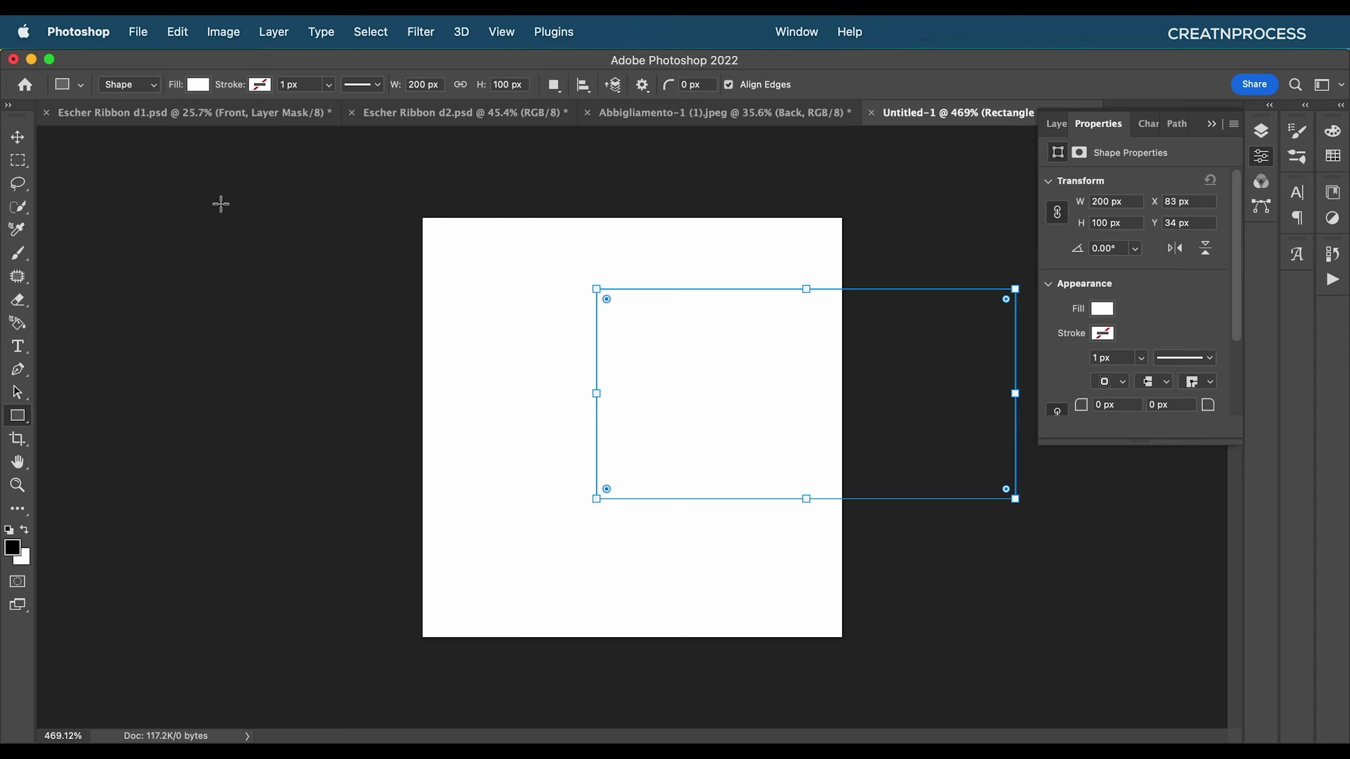
- Fill the rectangle with black and move it to cover the upper half of the canvas
{"action": "left_click", "coordinate": [202, 85]}
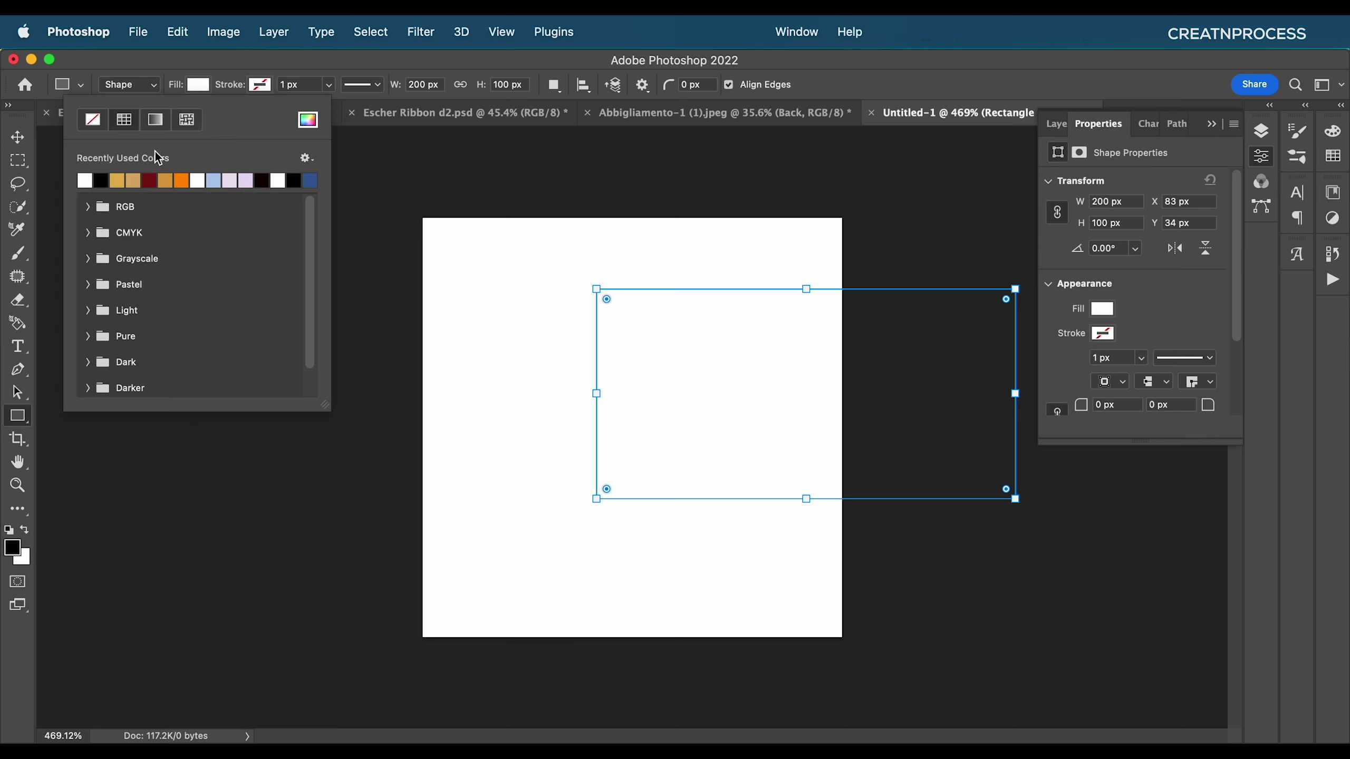
{"action": "left_click", "coordinate": [293, 181]}
{"action": "left_click", "coordinate": [300, 74]}
{"action": "key", "text": "v"}
{"action": "left_click_drag", "start_coordinate": [810, 416], "coordinate": [624, 345]}
{"action": "scroll", "coordinate": [651, 321], "scroll_direction": "down", "scroll_amount": 3}
{"action": "scroll", "coordinate": [634, 320], "scroll_direction": "up", "scroll_amount": 3}
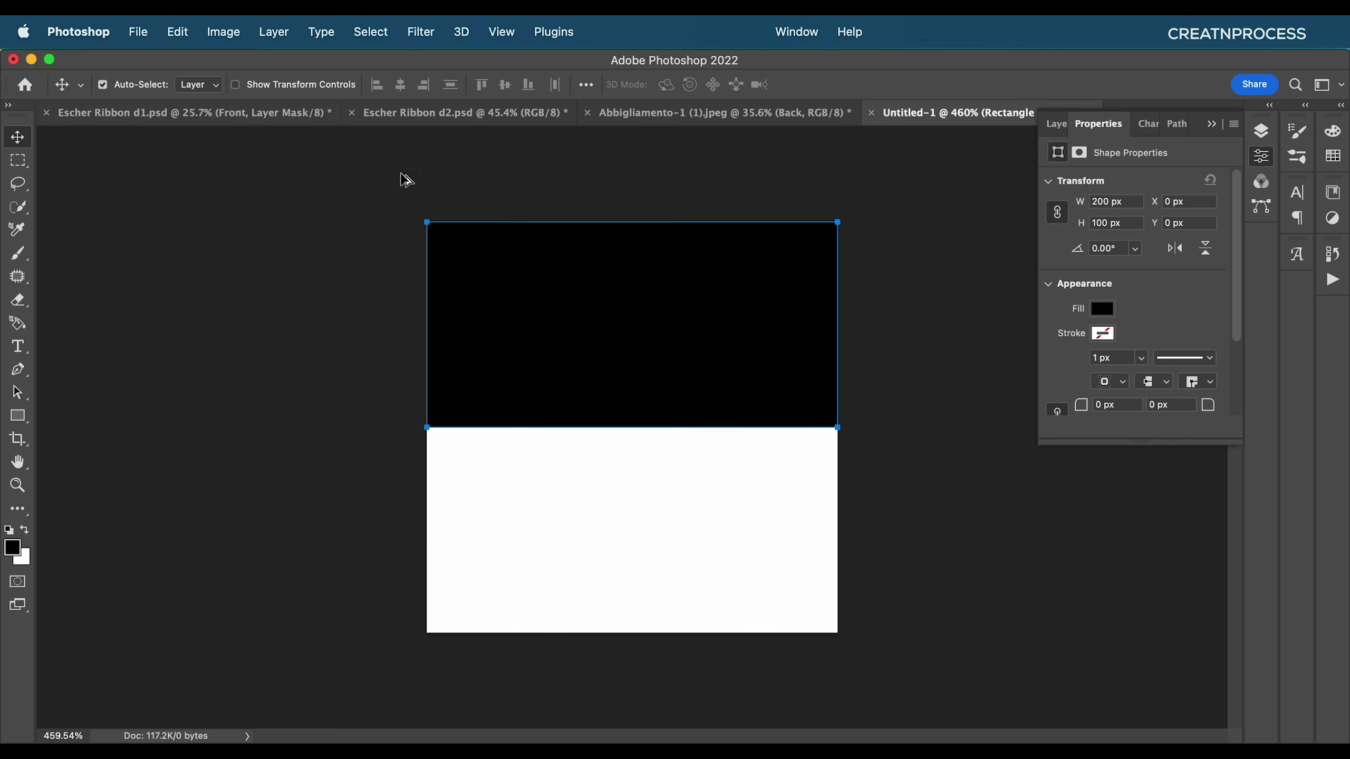
- Define the black and white artwork as a pattern named dsf
{"action": "left_click", "coordinate": [178, 33]}
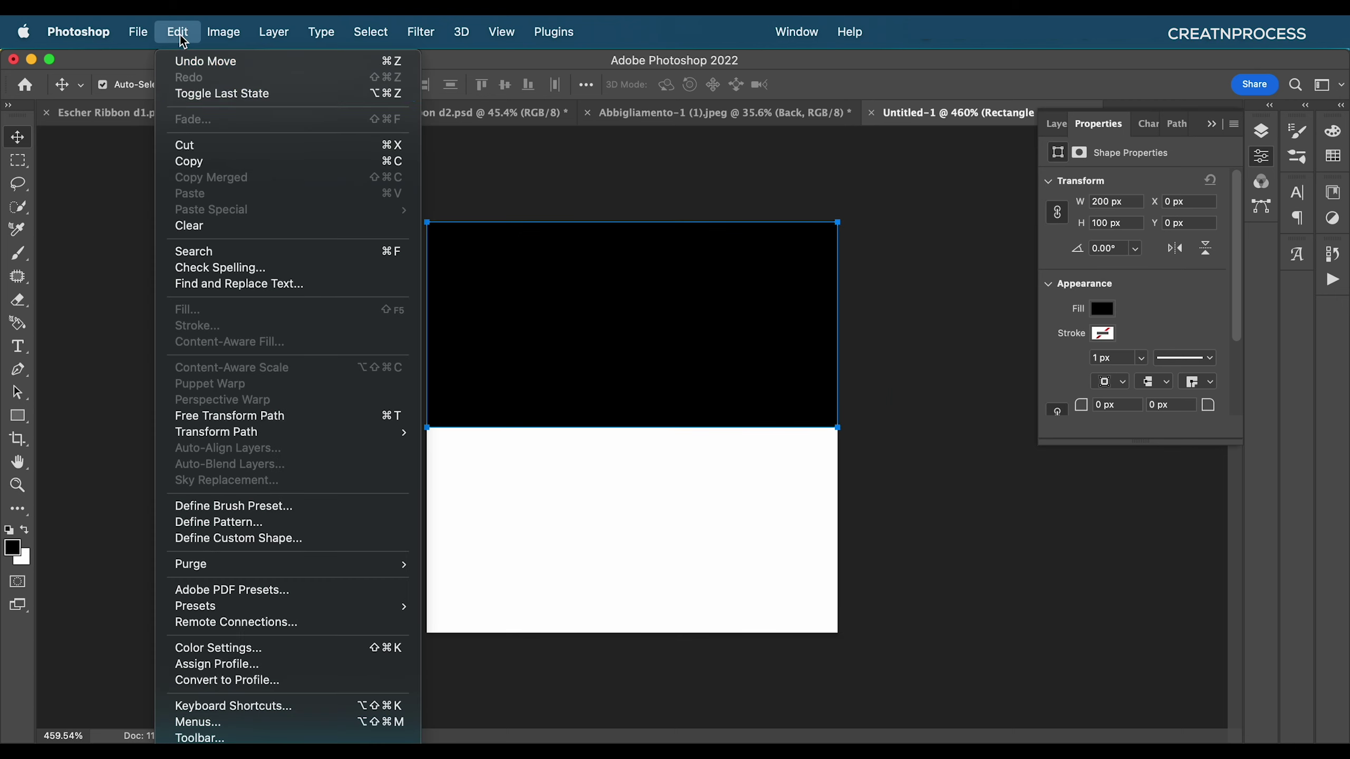
{"action": "left_click", "coordinate": [234, 522]}
{"action": "type", "text": "dsf"}
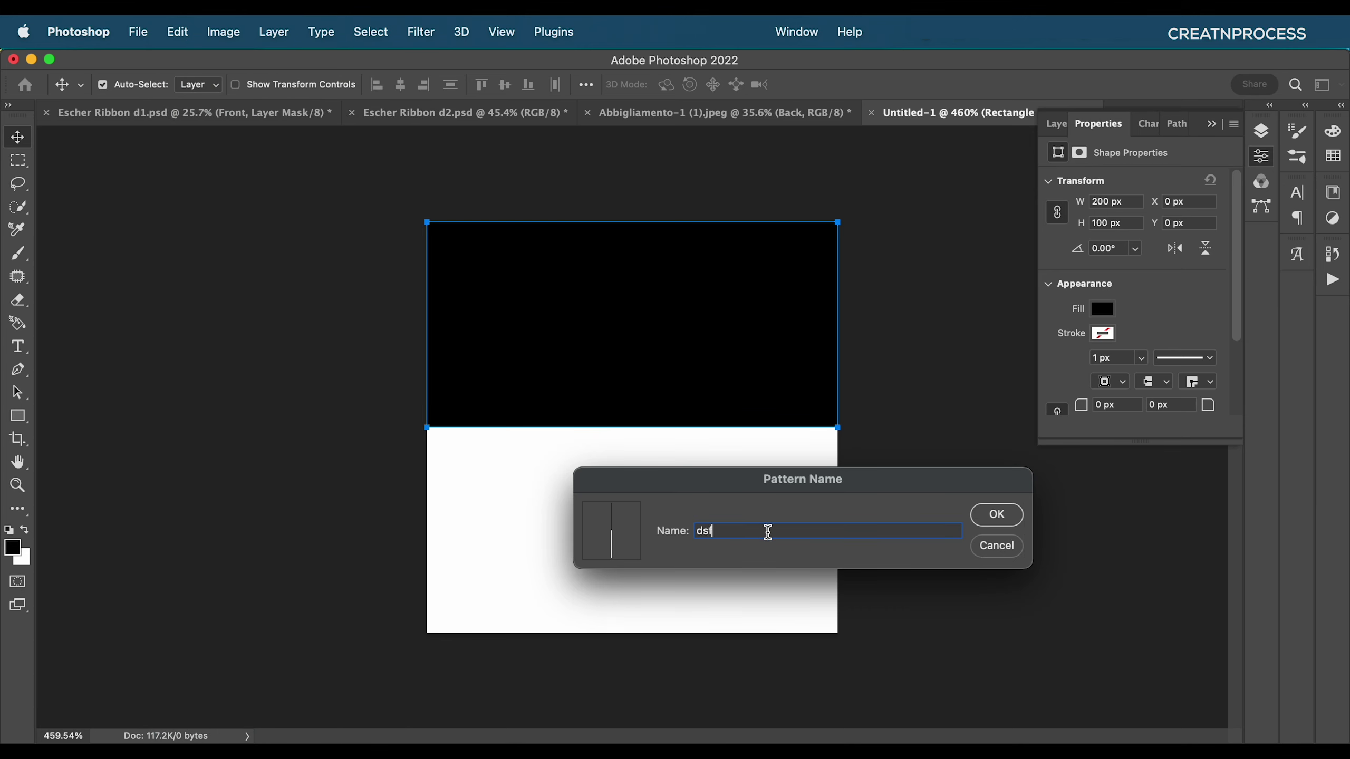
{"action": "left_click", "coordinate": [996, 515]}
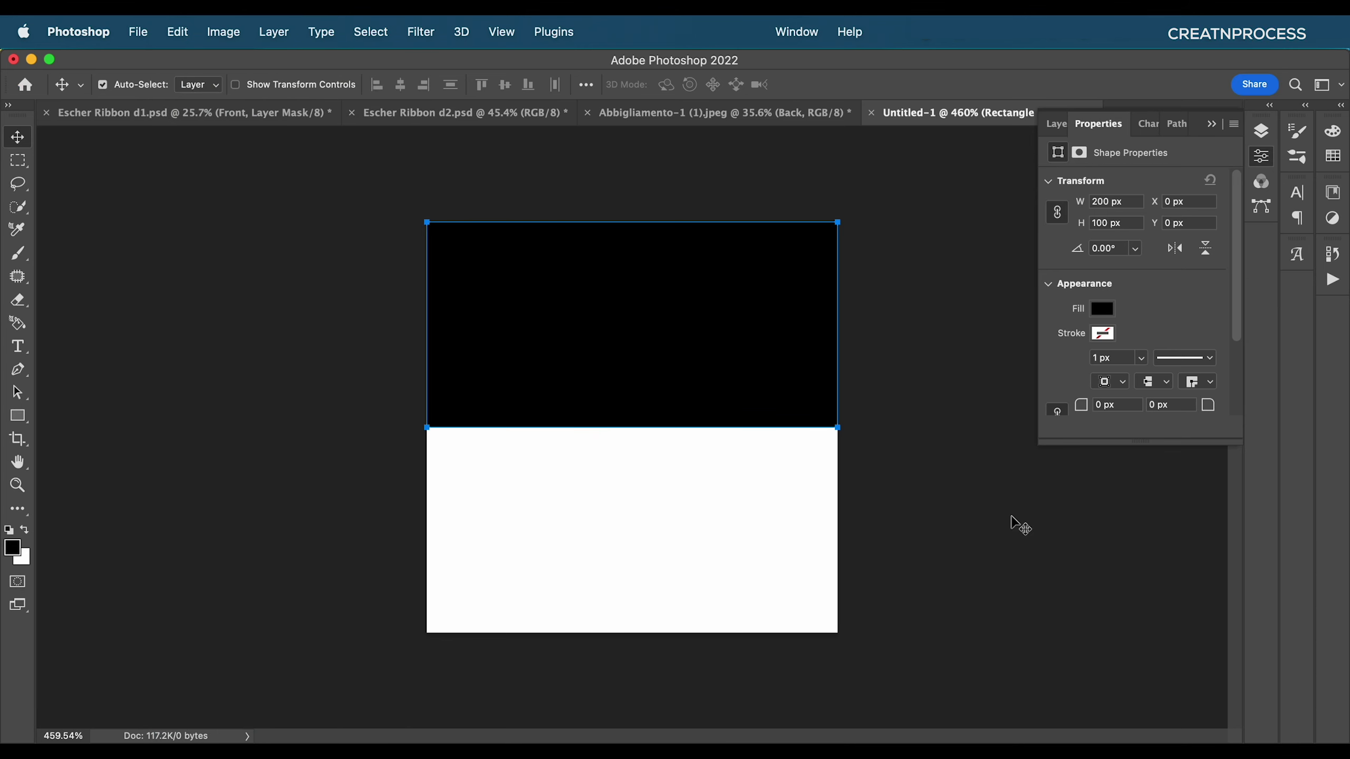
- In the Abbigliamento-1 (1).jpeg document, add a new layer above Front and fill it with white
{"action": "left_click", "coordinate": [768, 113]}
{"action": "scroll", "coordinate": [693, 431], "scroll_direction": "down", "scroll_amount": 2}
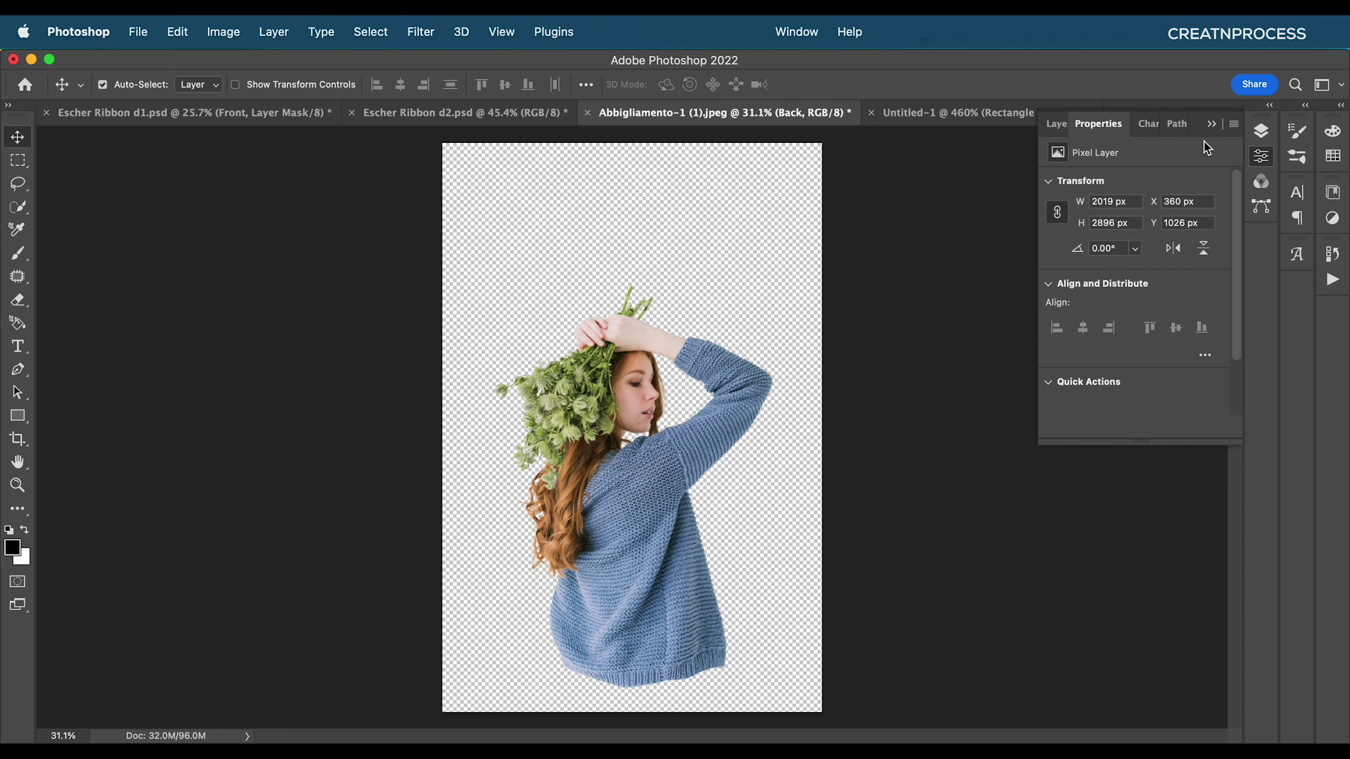
{"action": "left_click", "coordinate": [1210, 124]}
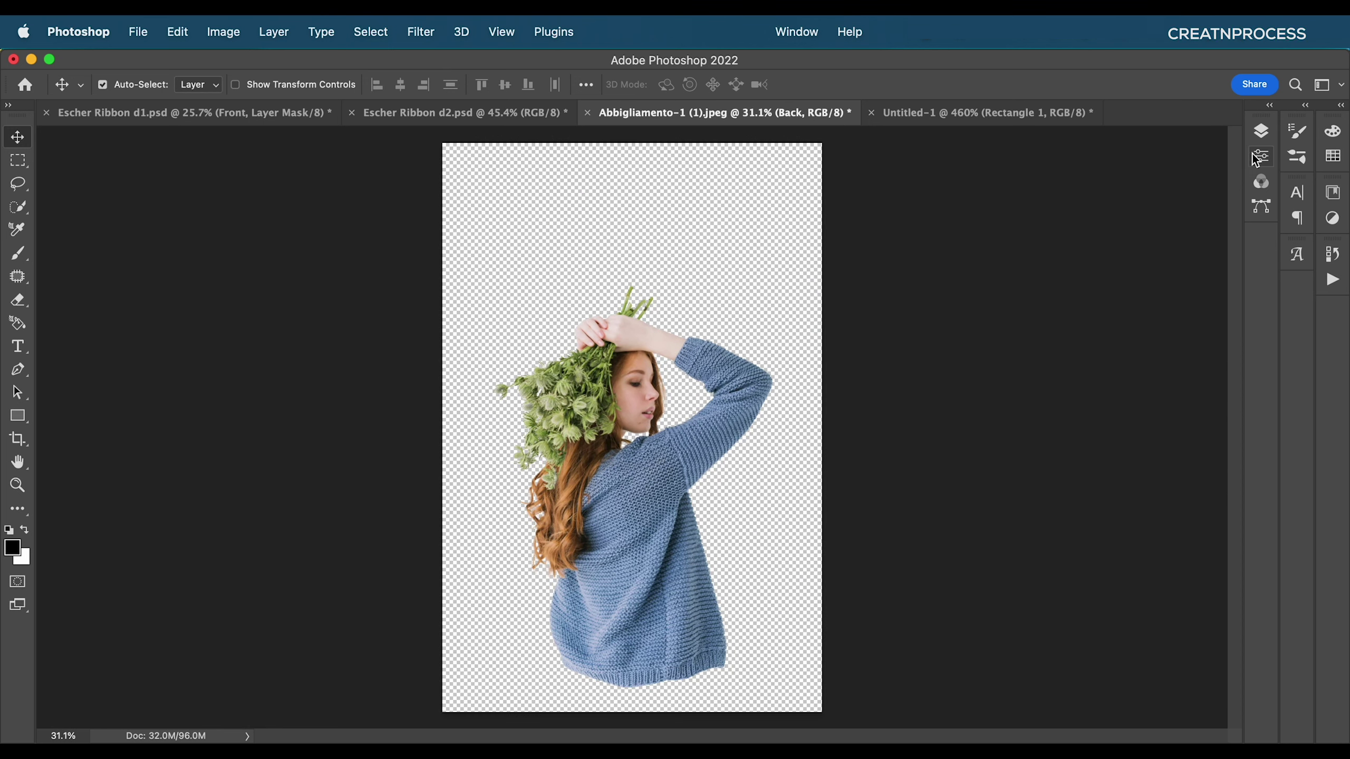
{"action": "left_click", "coordinate": [1265, 132]}
{"action": "left_click", "coordinate": [1167, 239]}
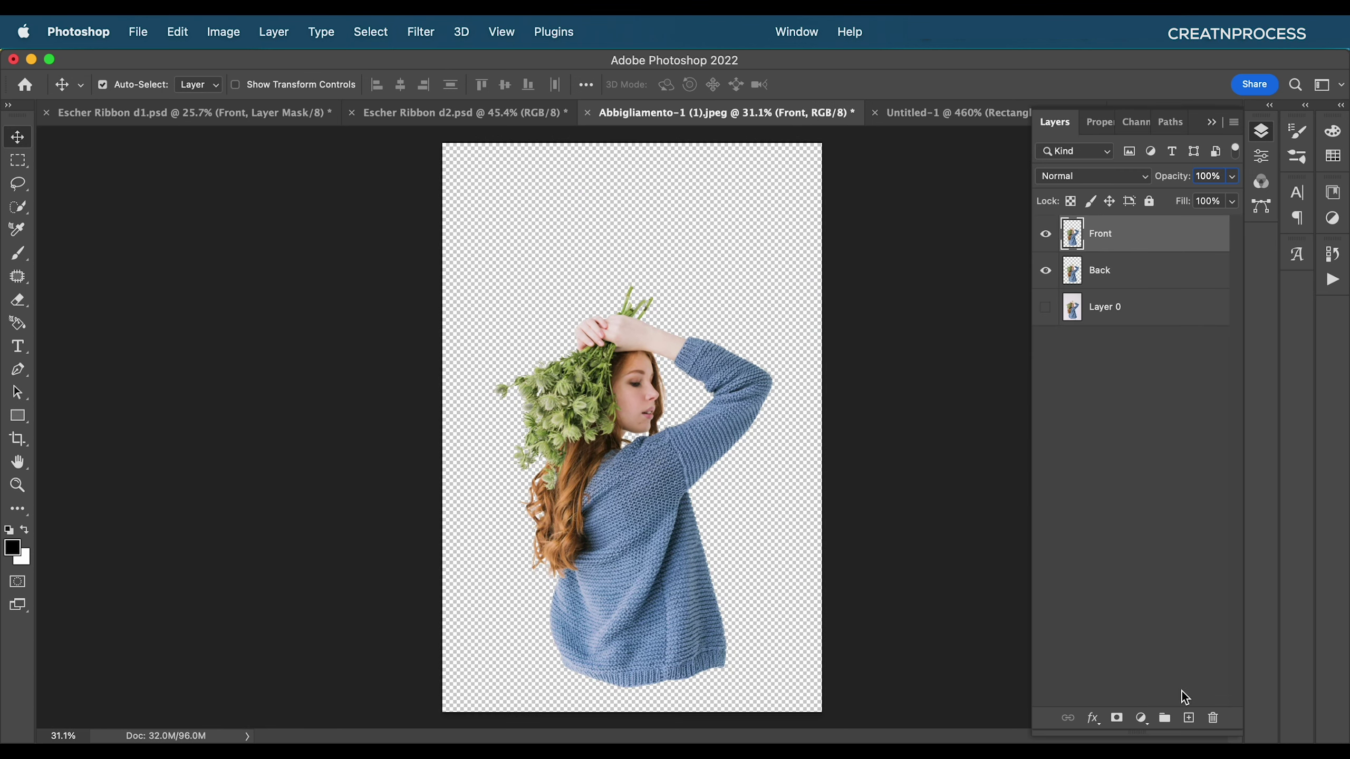
{"action": "left_click", "coordinate": [1189, 718]}
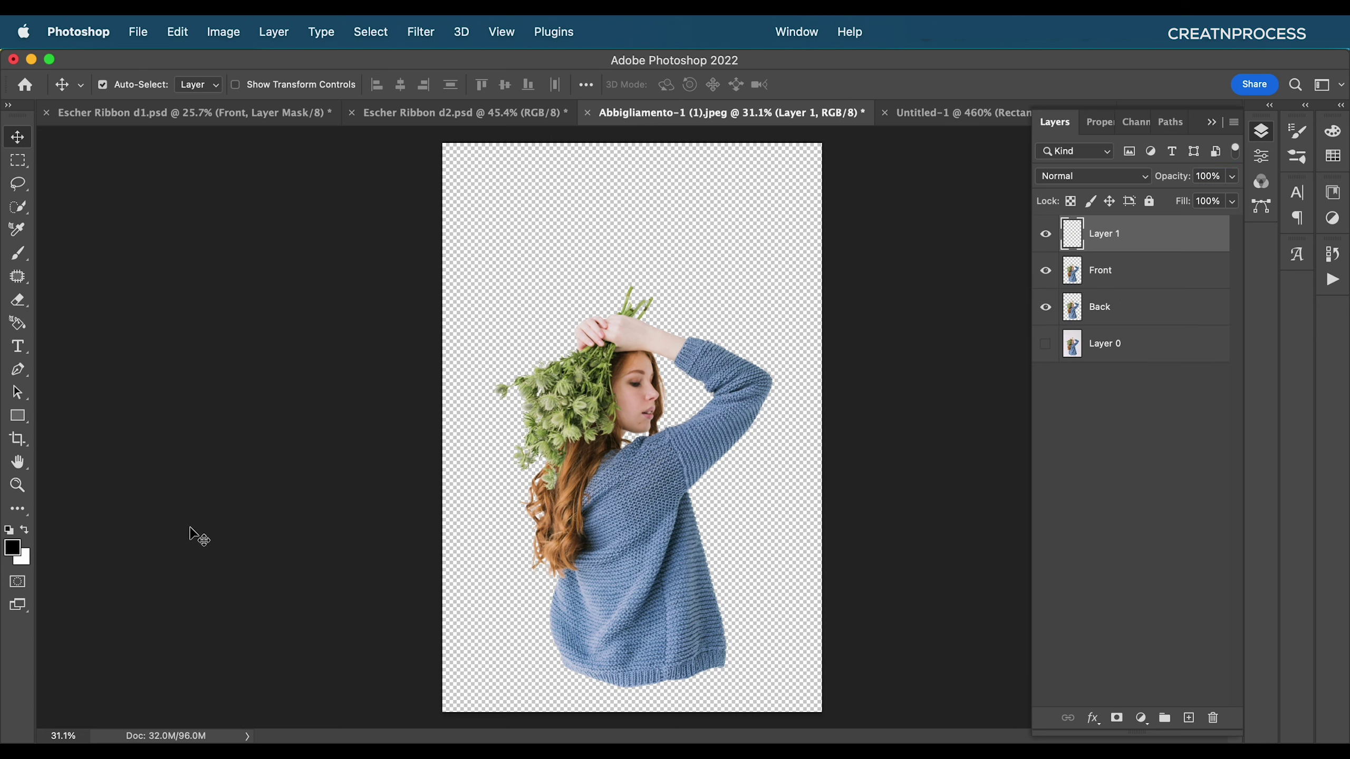
{"action": "key", "text": "alt+BackSpace"}
{"action": "key", "text": "super+BackSpace"}
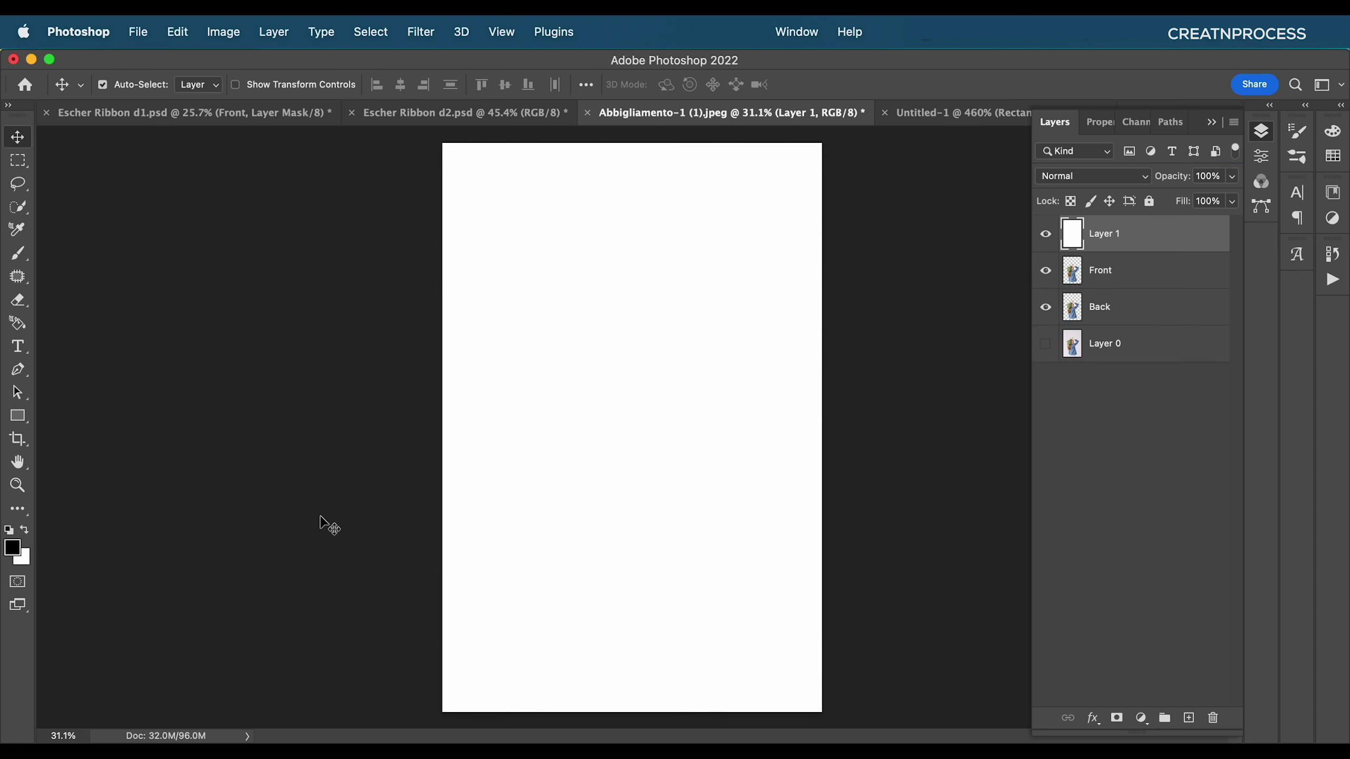
- Reduce the fill of the white layer to 0%
{"action": "left_click", "coordinate": [1232, 202]}
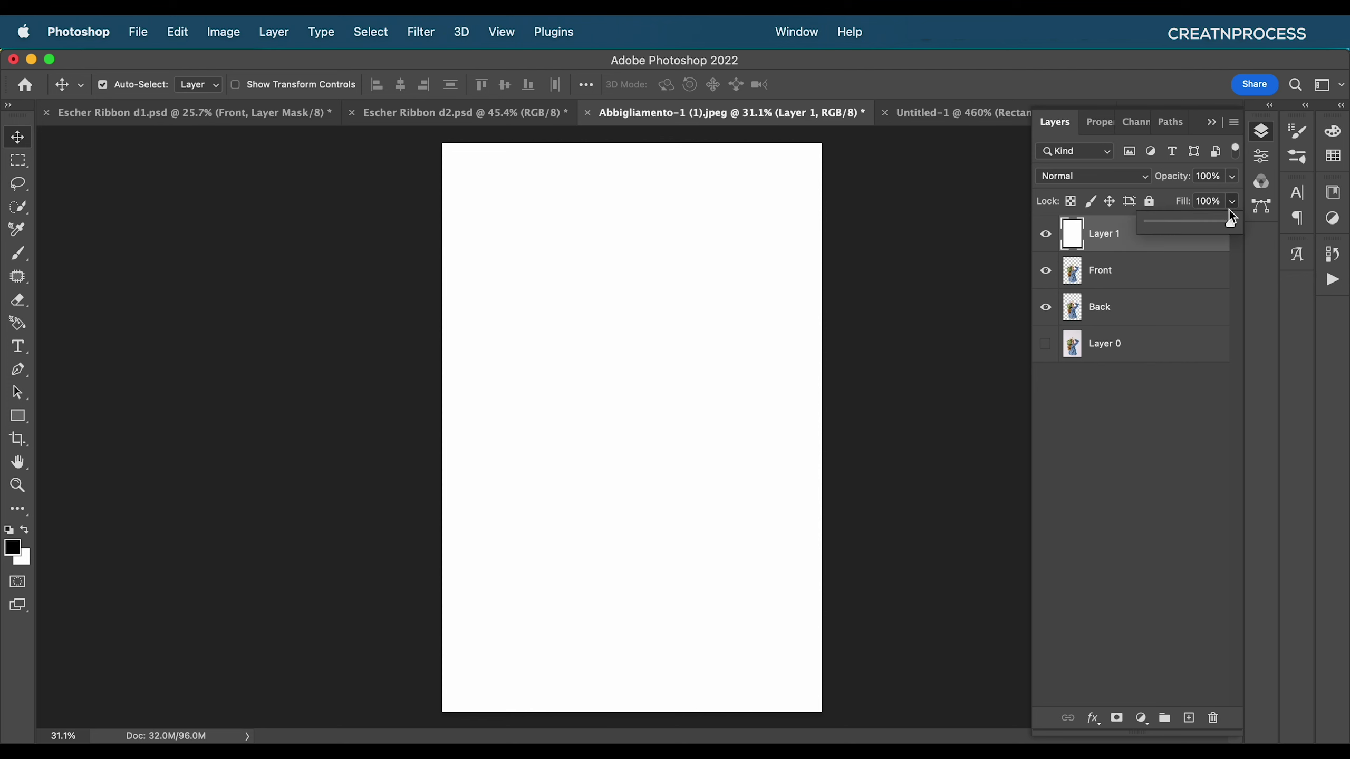
{"action": "left_click_drag", "start_coordinate": [1164, 223], "coordinate": [1137, 225]}
{"action": "left_click", "coordinate": [1187, 249]}
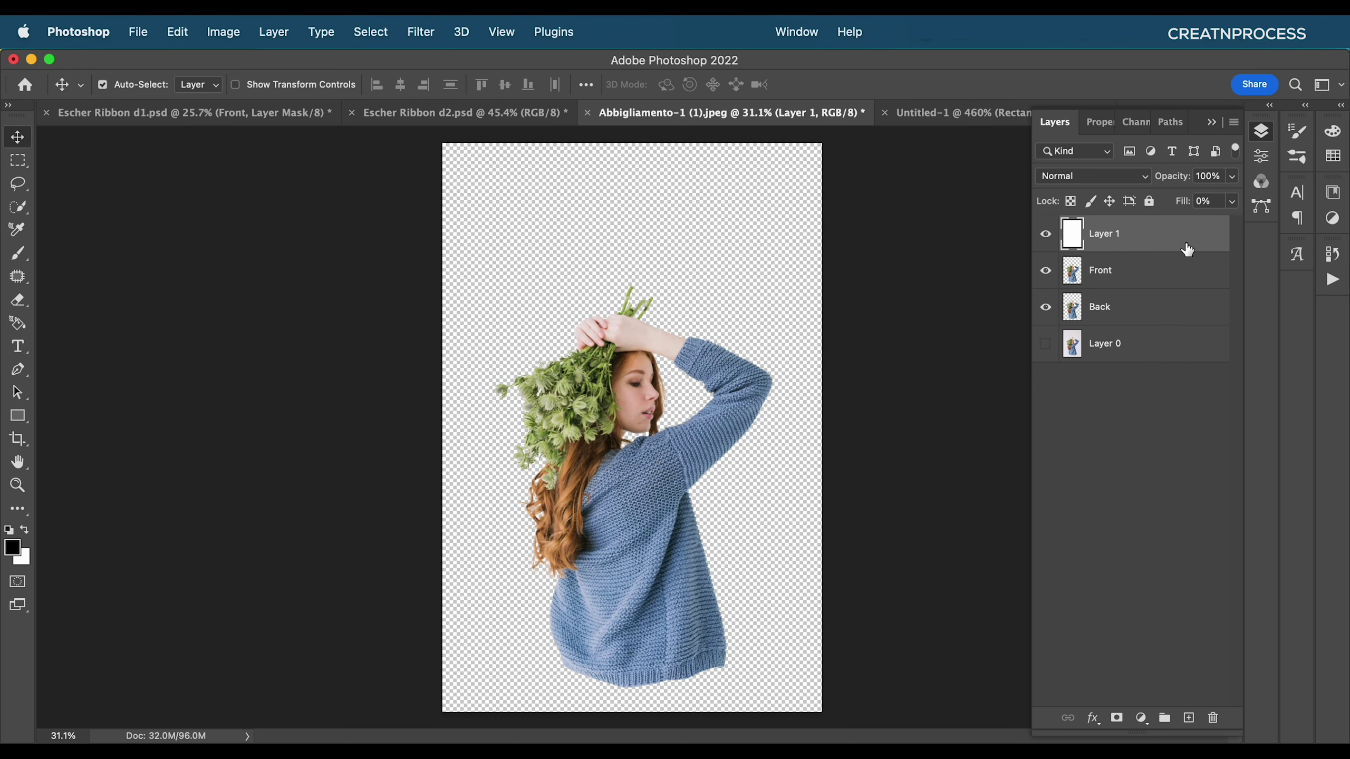
- Add a Pattern Overlay to the white layer using the newly defined black and white stripe pattern
{"action": "double_click", "coordinate": [1199, 248]}
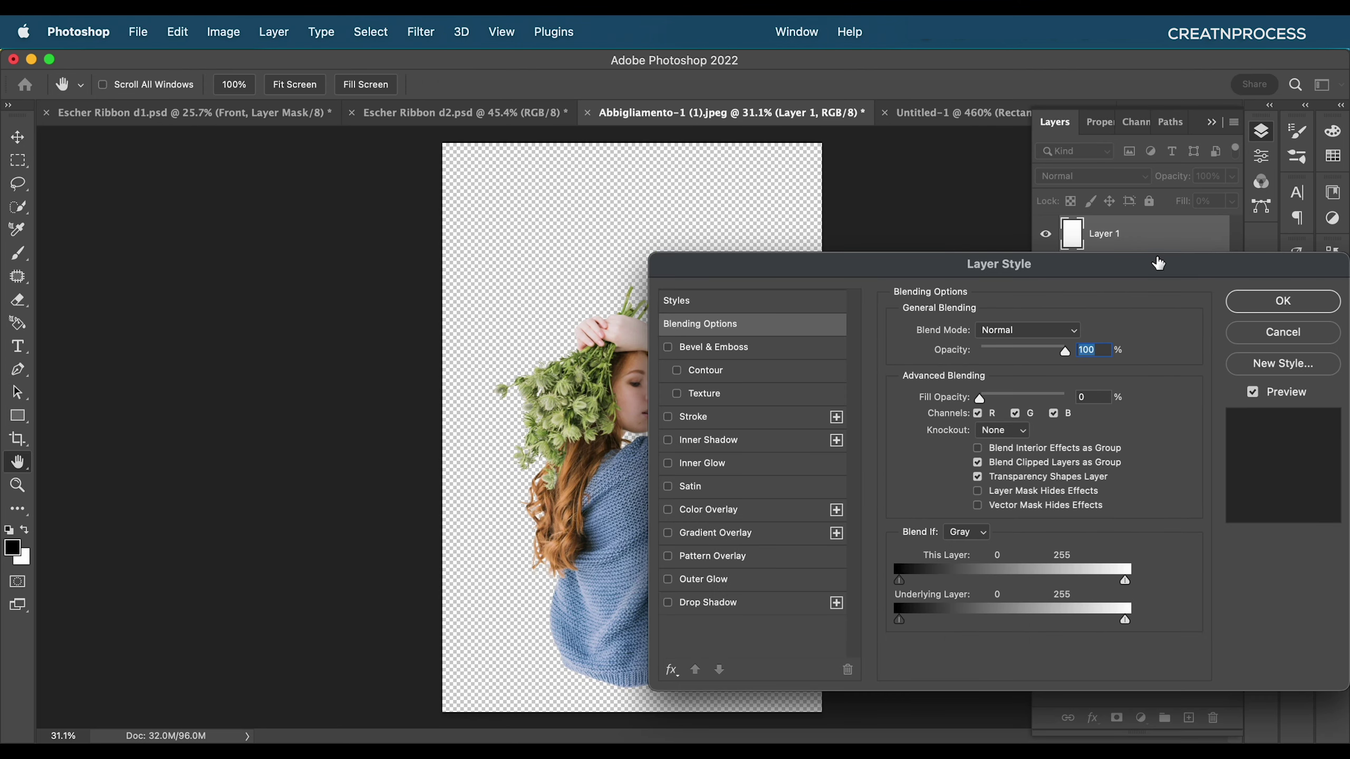
{"action": "left_click", "coordinate": [698, 558]}
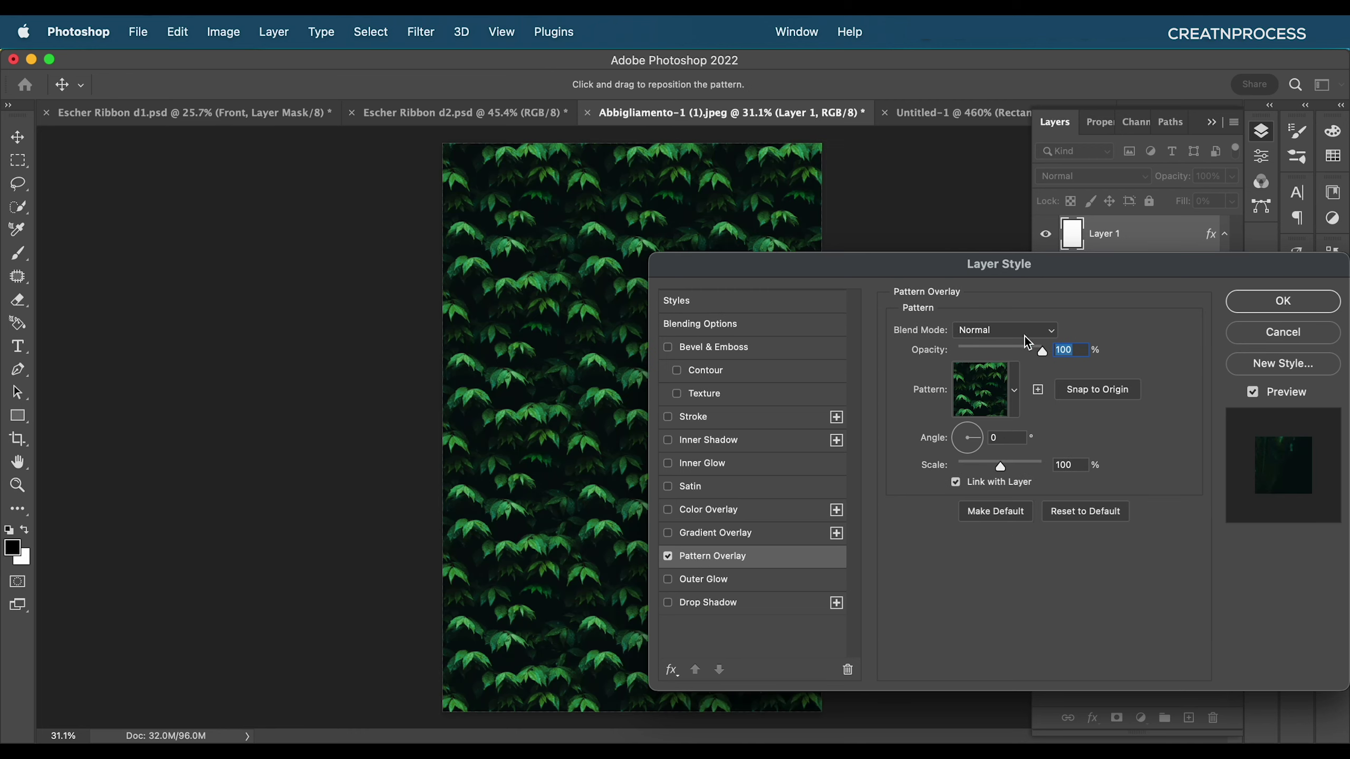
{"action": "left_click", "coordinate": [1016, 404]}
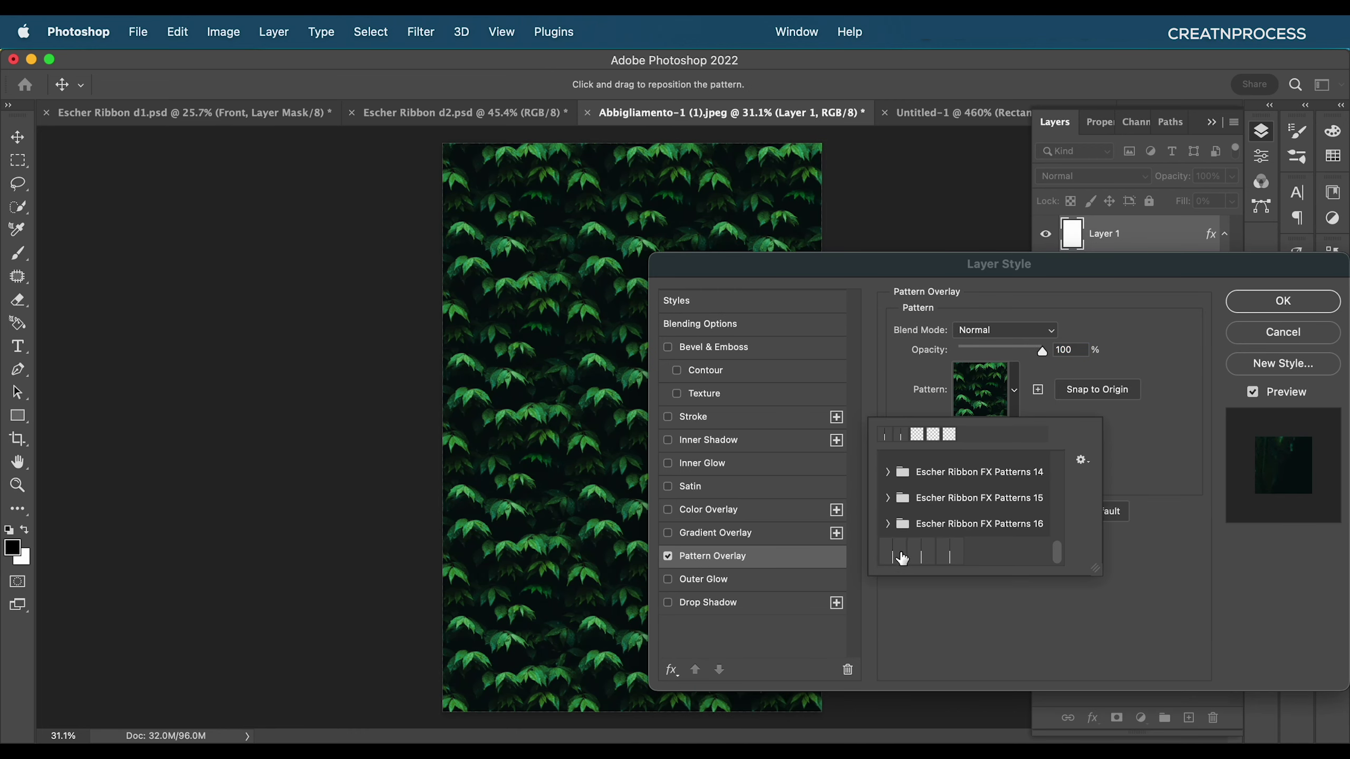
{"action": "left_click", "coordinate": [955, 556]}
{"action": "left_click", "coordinate": [1131, 309]}
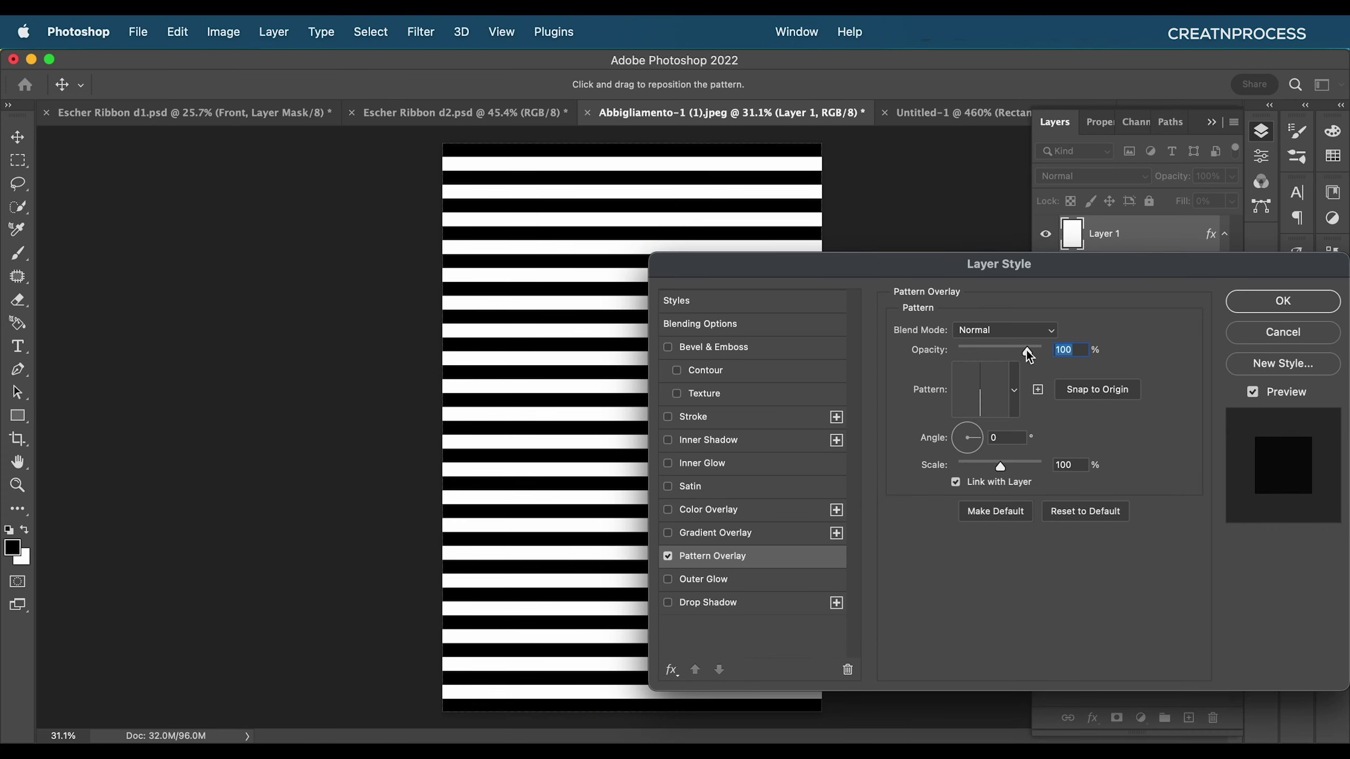
- Lower the Pattern Overlay's opacity to 60% to see the woman beneath, and set the pattern scale to 102%
{"action": "left_click_drag", "start_coordinate": [1026, 351], "coordinate": [1008, 349]}
{"action": "left_click_drag", "start_coordinate": [974, 269], "coordinate": [1079, 78]}
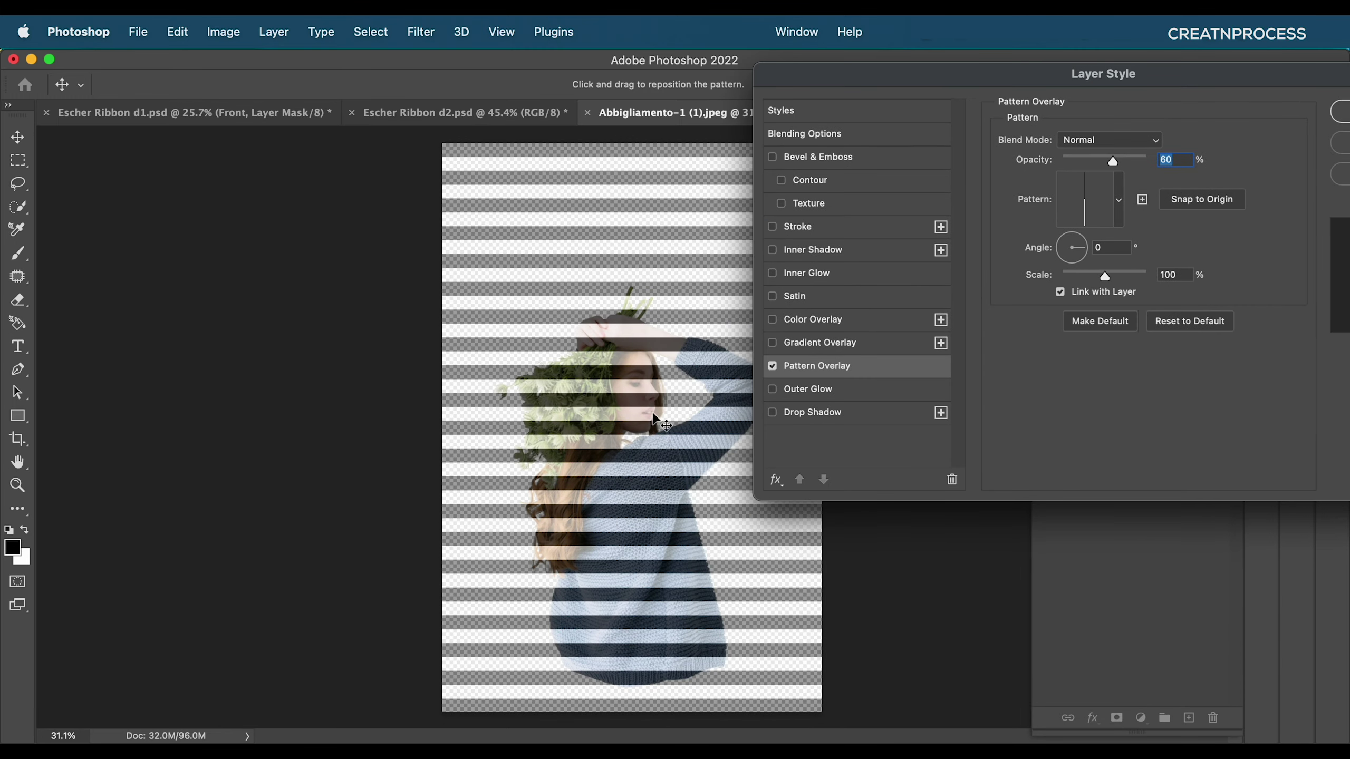
{"action": "left_click_drag", "start_coordinate": [950, 68], "coordinate": [941, 65]}
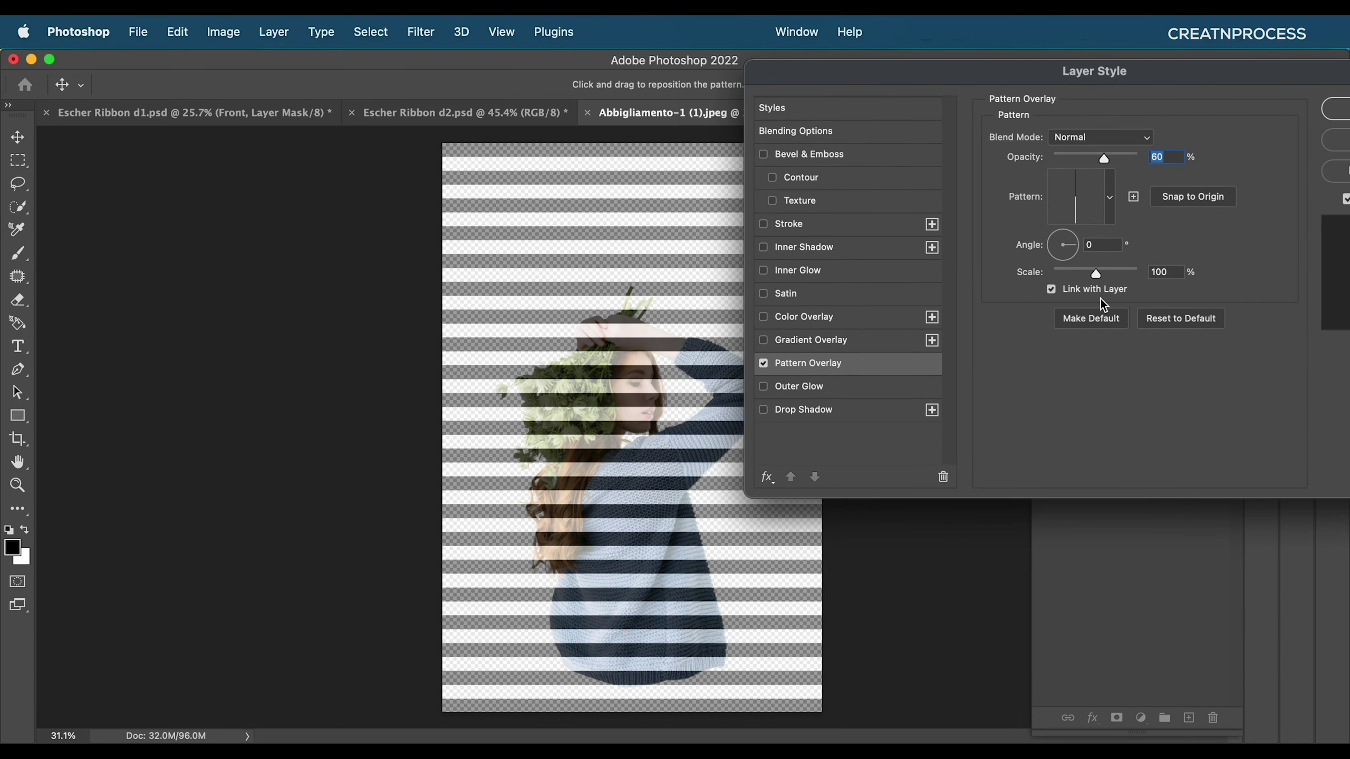
{"action": "left_click_drag", "start_coordinate": [1101, 275], "coordinate": [1092, 276]}
{"action": "double_click", "coordinate": [1163, 272]}
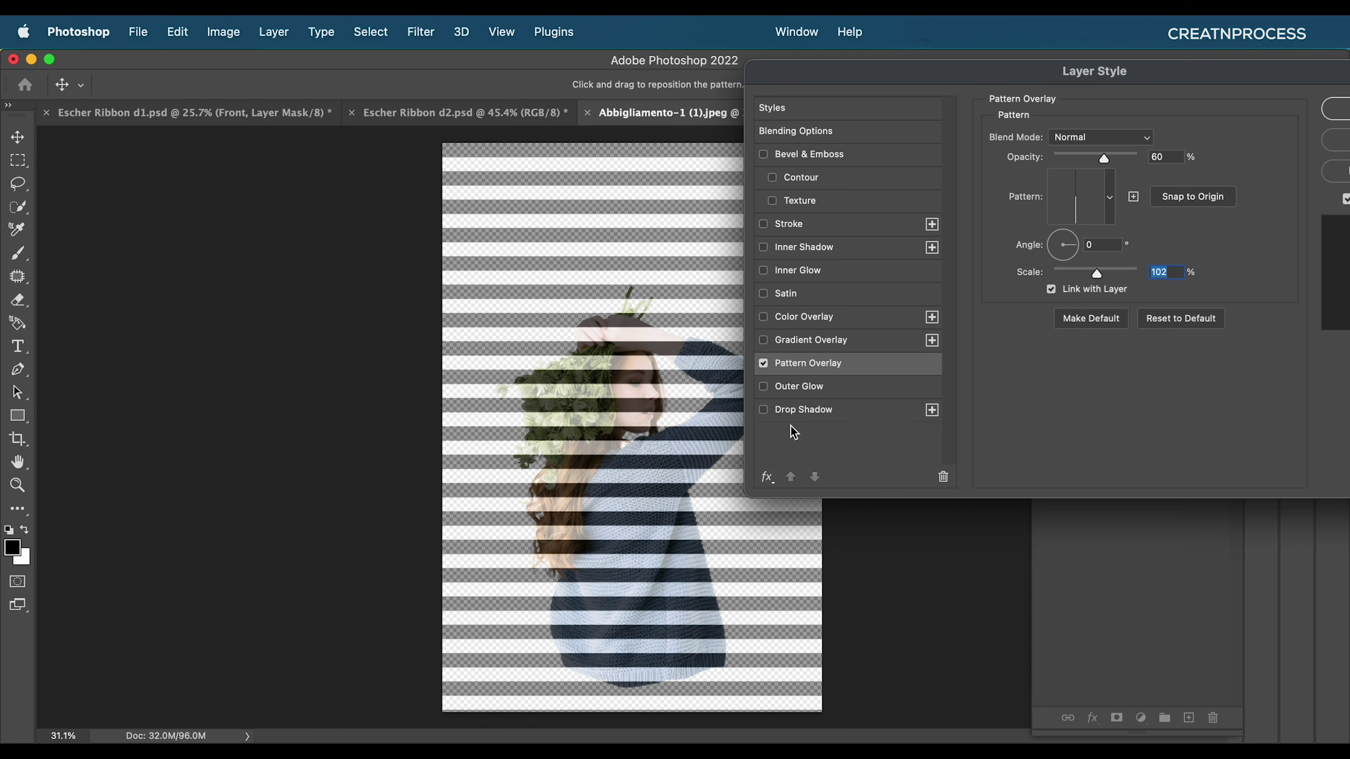
- Restore the Pattern Overlay to full opacity, apply the layer style, and convert the striped layer to a smart object
{"action": "left_click_drag", "start_coordinate": [1174, 72], "coordinate": [893, 63]}
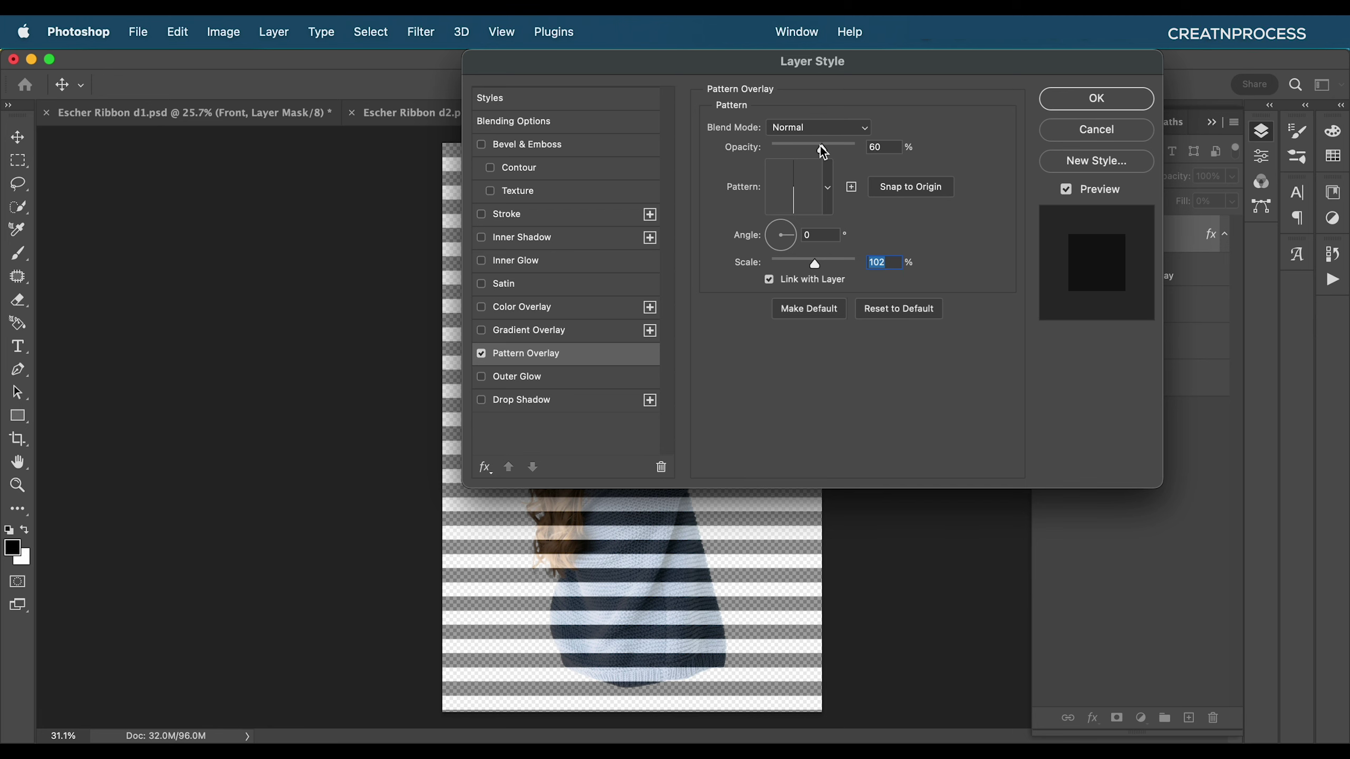
{"action": "left_click_drag", "start_coordinate": [820, 146], "coordinate": [896, 158]}
{"action": "left_click", "coordinate": [1096, 99]}
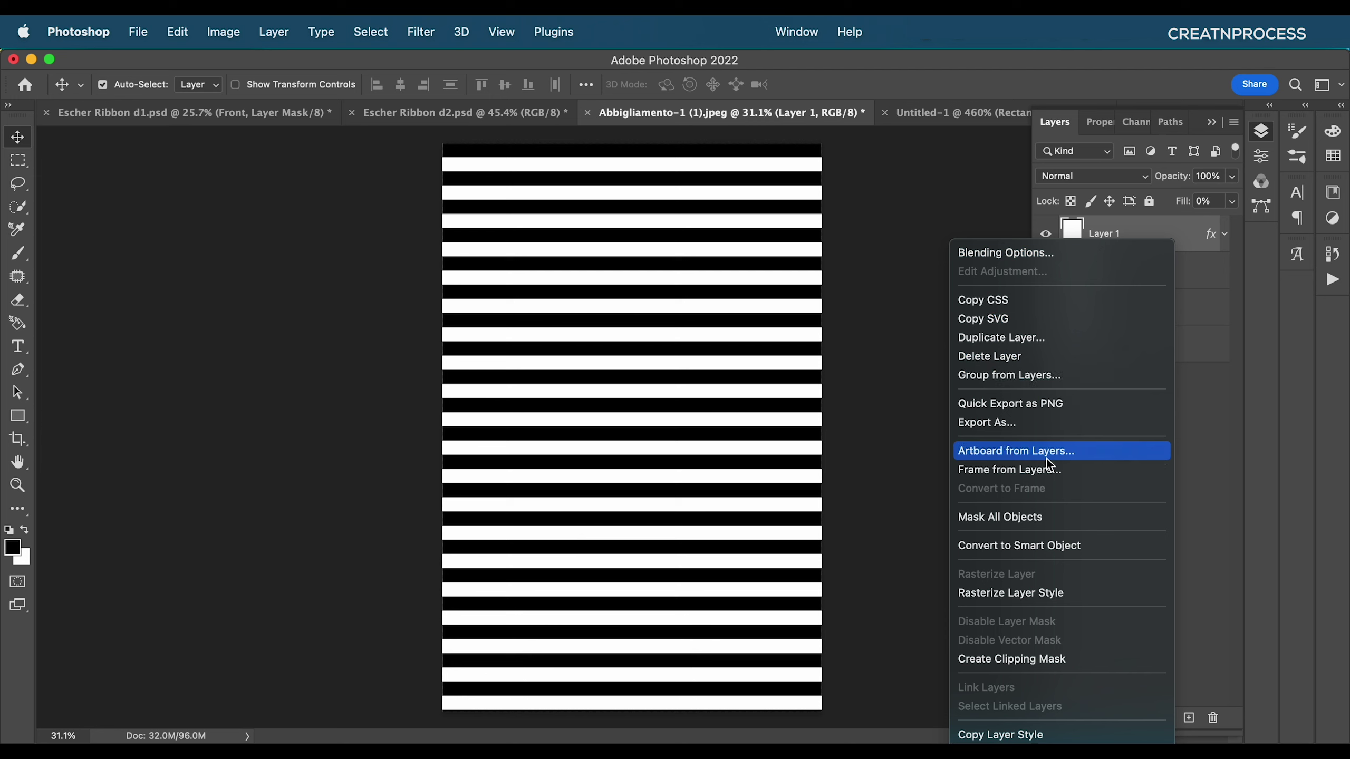
{"action": "left_click", "coordinate": [1037, 549]}
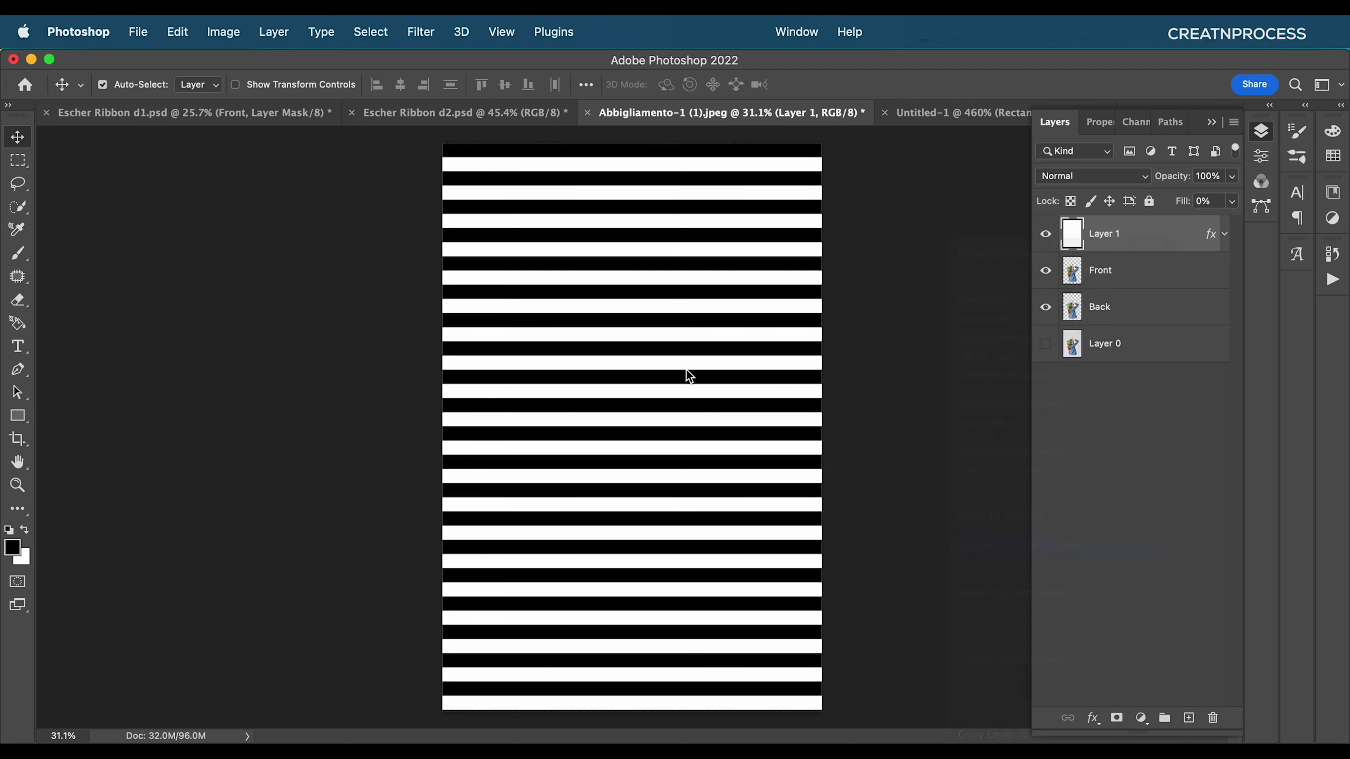
- Examine the wavy stripe mask in Escher Ribbon d1.psd, and return to Layer 1 in the Abbigliamento-1 (1).jpeg document
{"action": "left_click", "coordinate": [232, 119]}
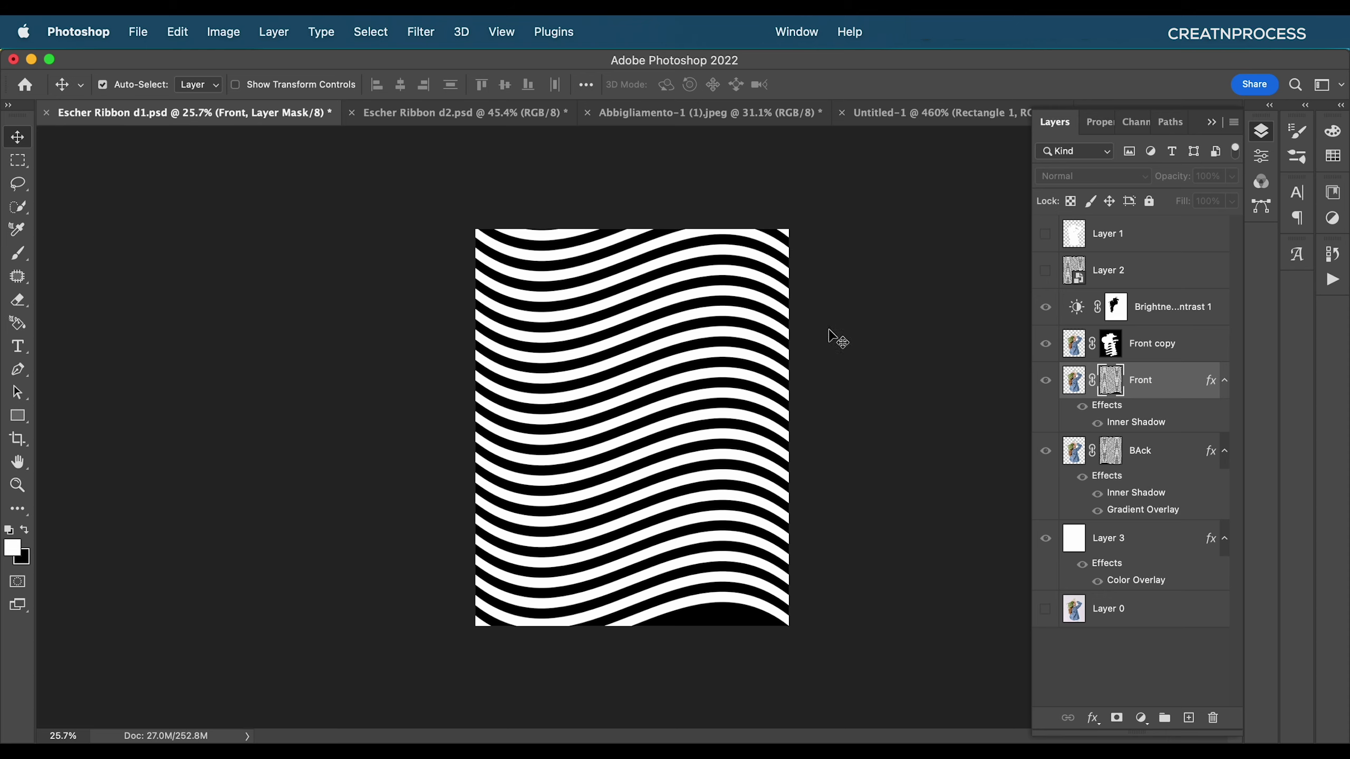
{"action": "left_click", "coordinate": [927, 114]}
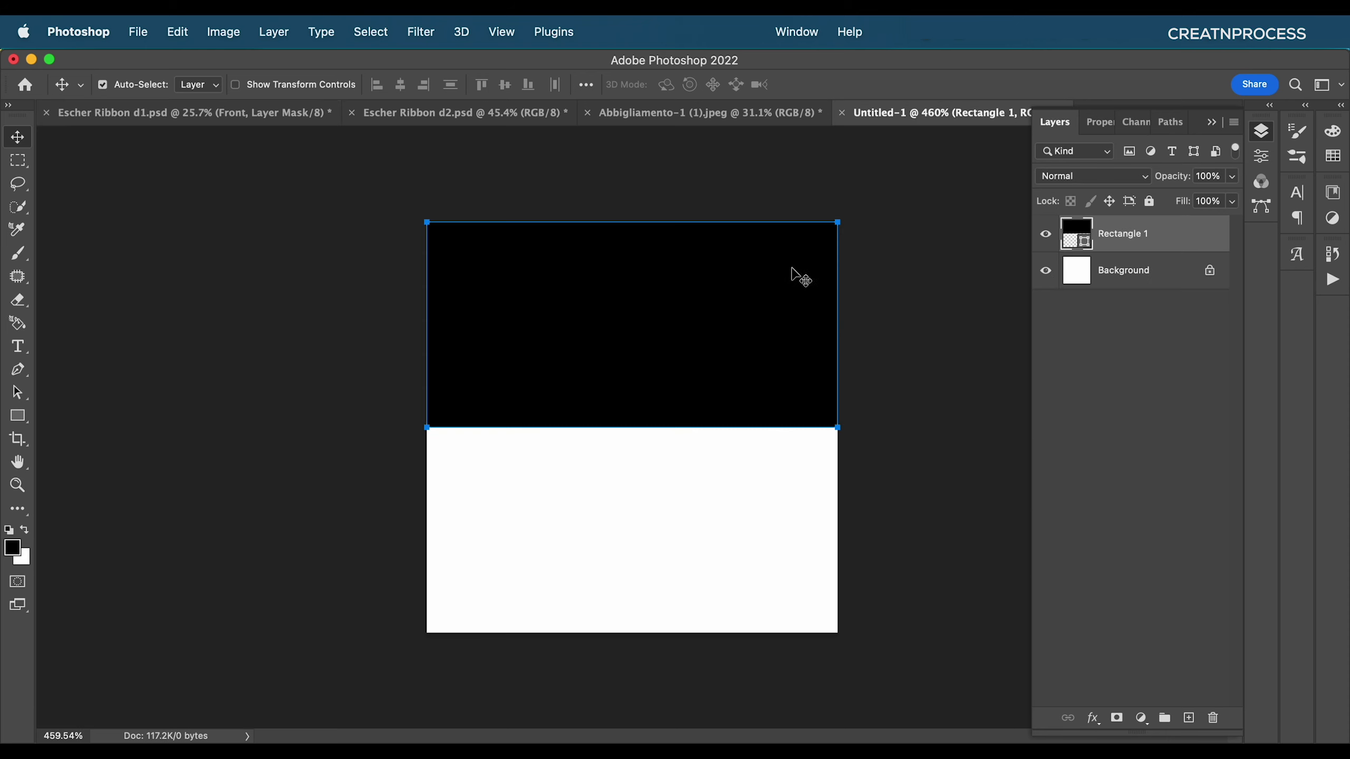
{"action": "left_click", "coordinate": [743, 115]}
{"action": "left_click", "coordinate": [1125, 238]}
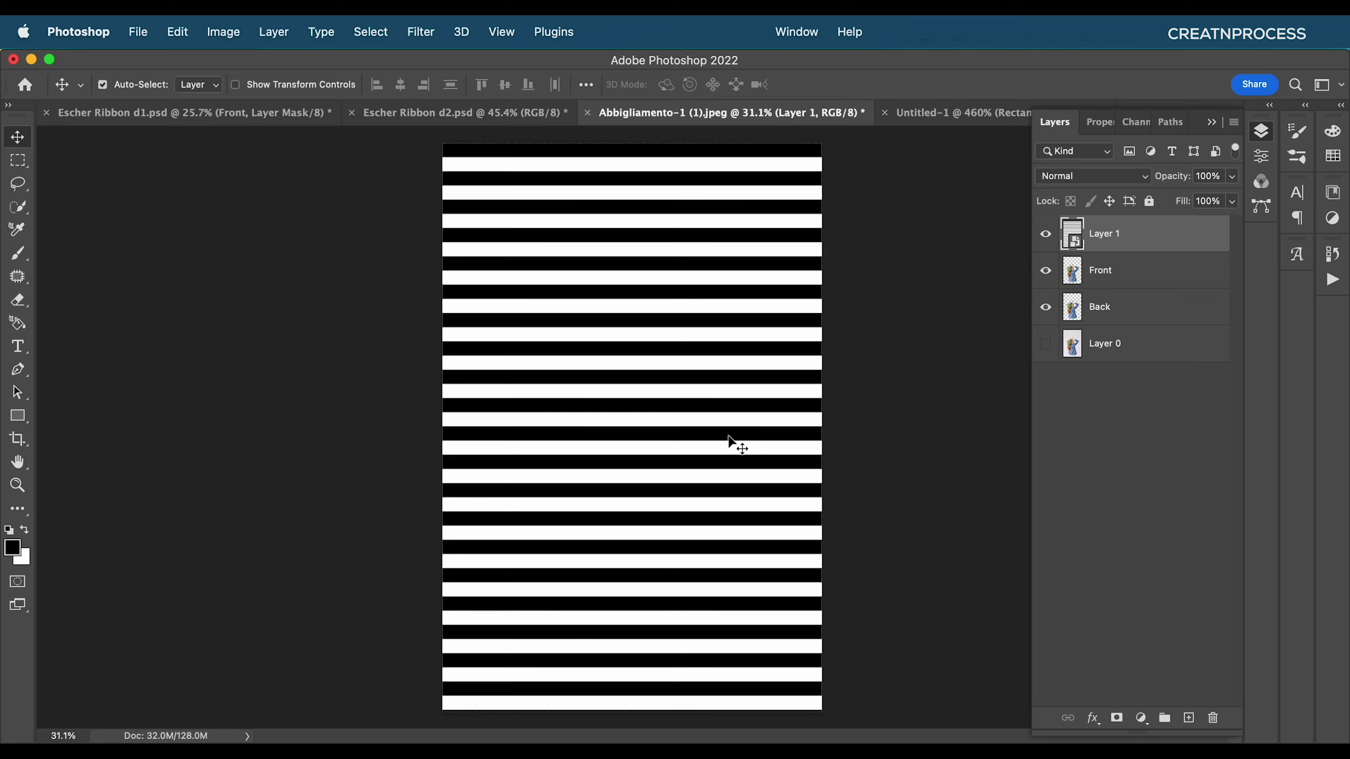
- Transform the striped Layer 1 with a Flag warp
{"action": "key", "text": "super+t"}
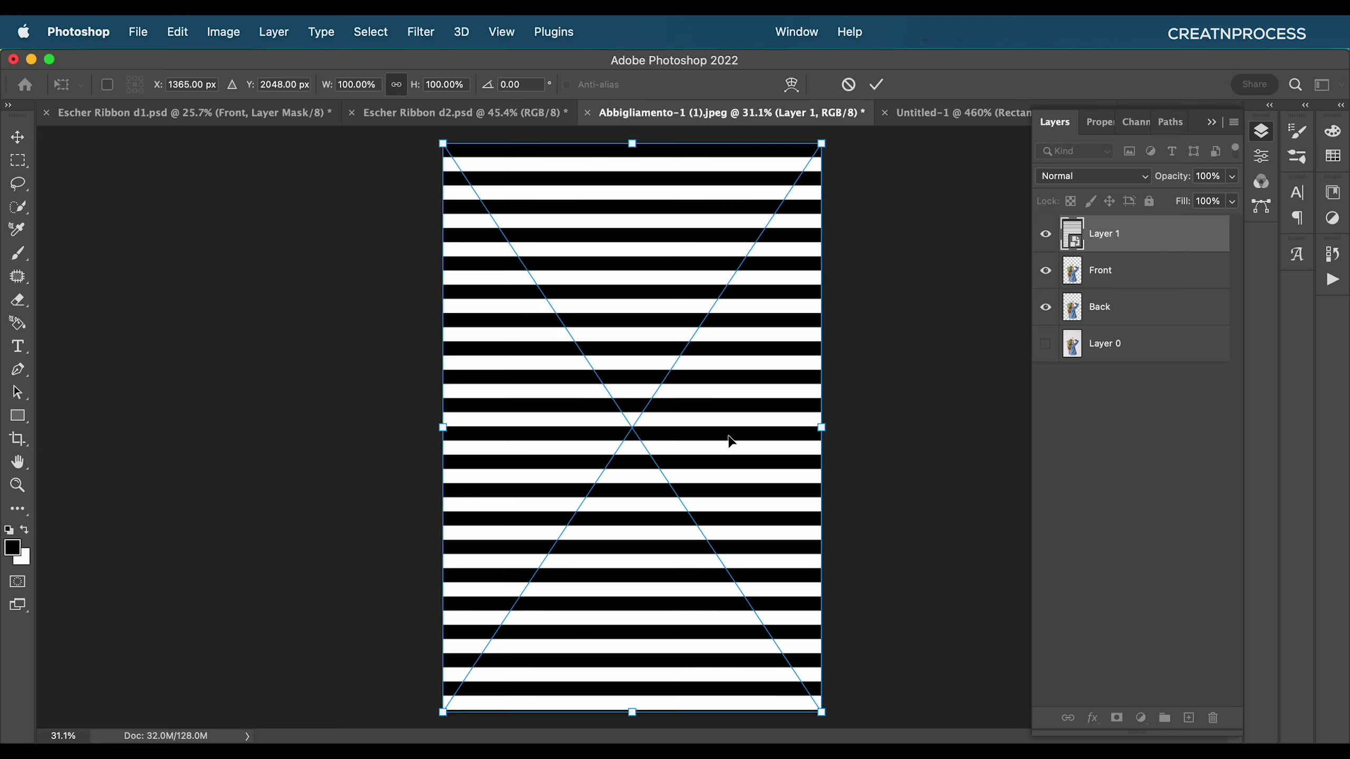
{"action": "right_click", "coordinate": [659, 281]}
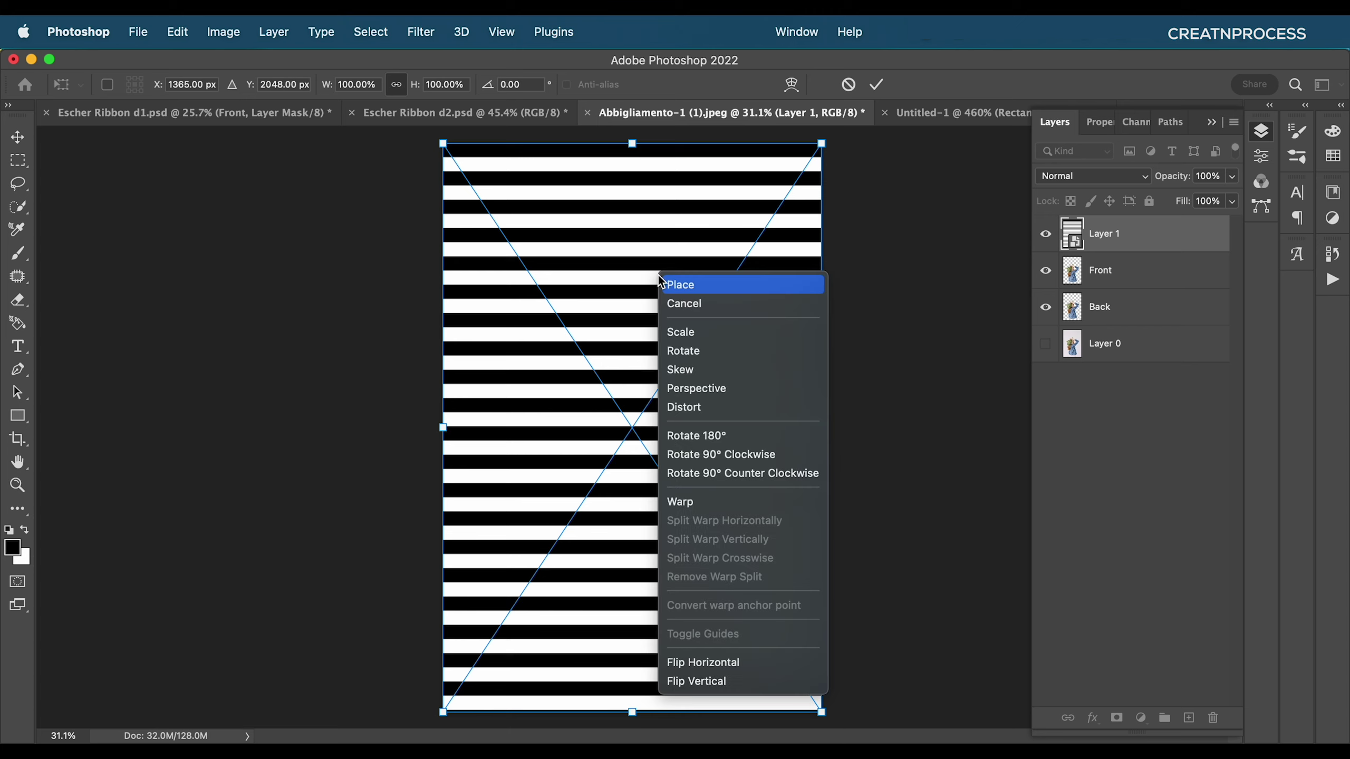
{"action": "left_click", "coordinate": [682, 502]}
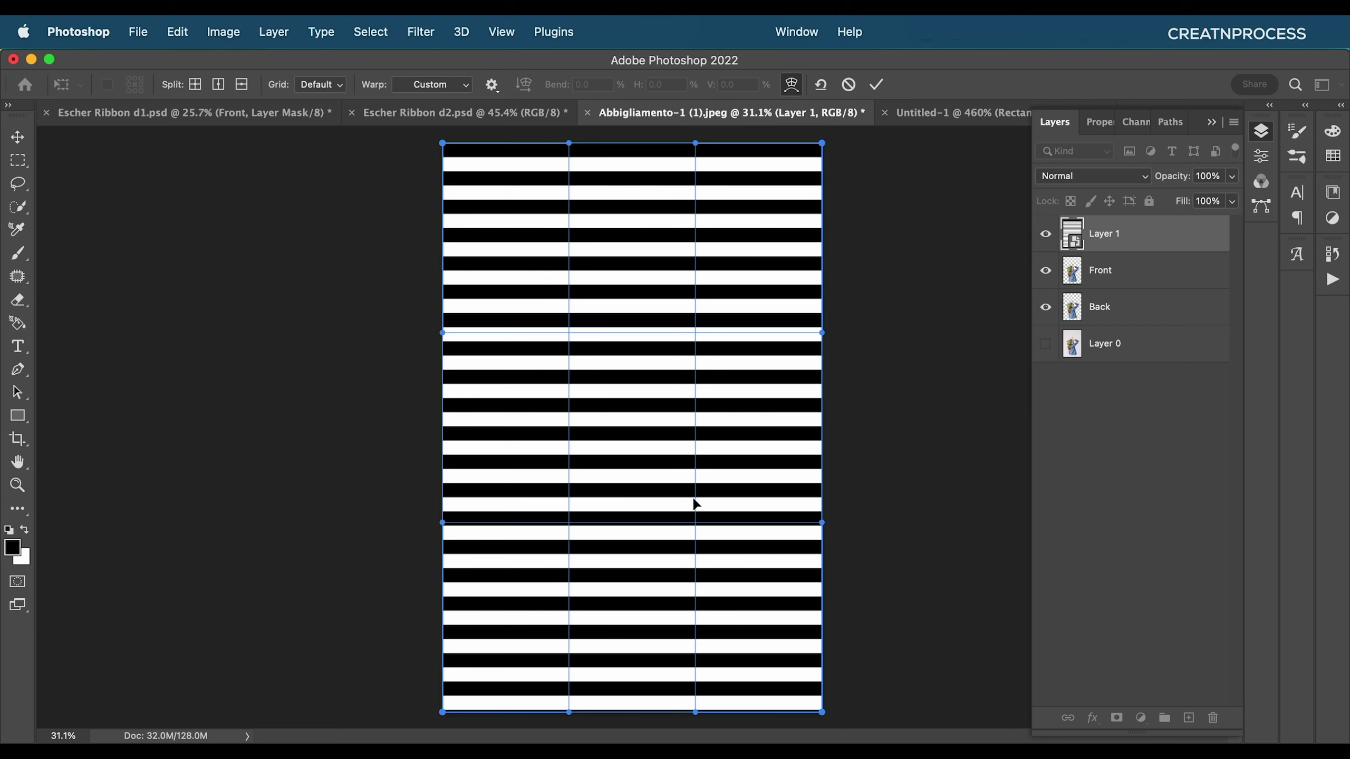
{"action": "left_click", "coordinate": [452, 93]}
{"action": "left_click", "coordinate": [447, 234]}
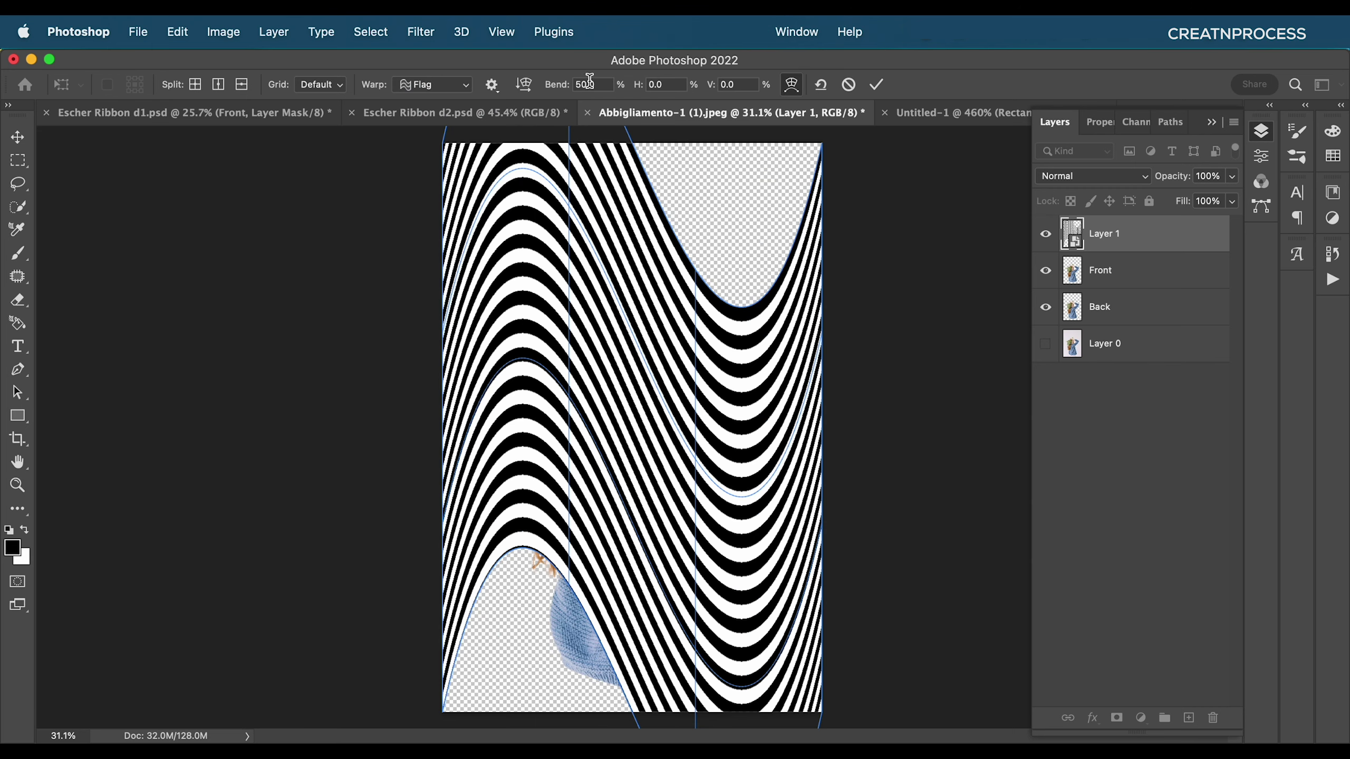
- Set the Flag warp's bend to -9.3% for a gentle inverted wave and apply the transform
{"action": "left_click", "coordinate": [553, 89]}
{"action": "type", "text": "-8"}
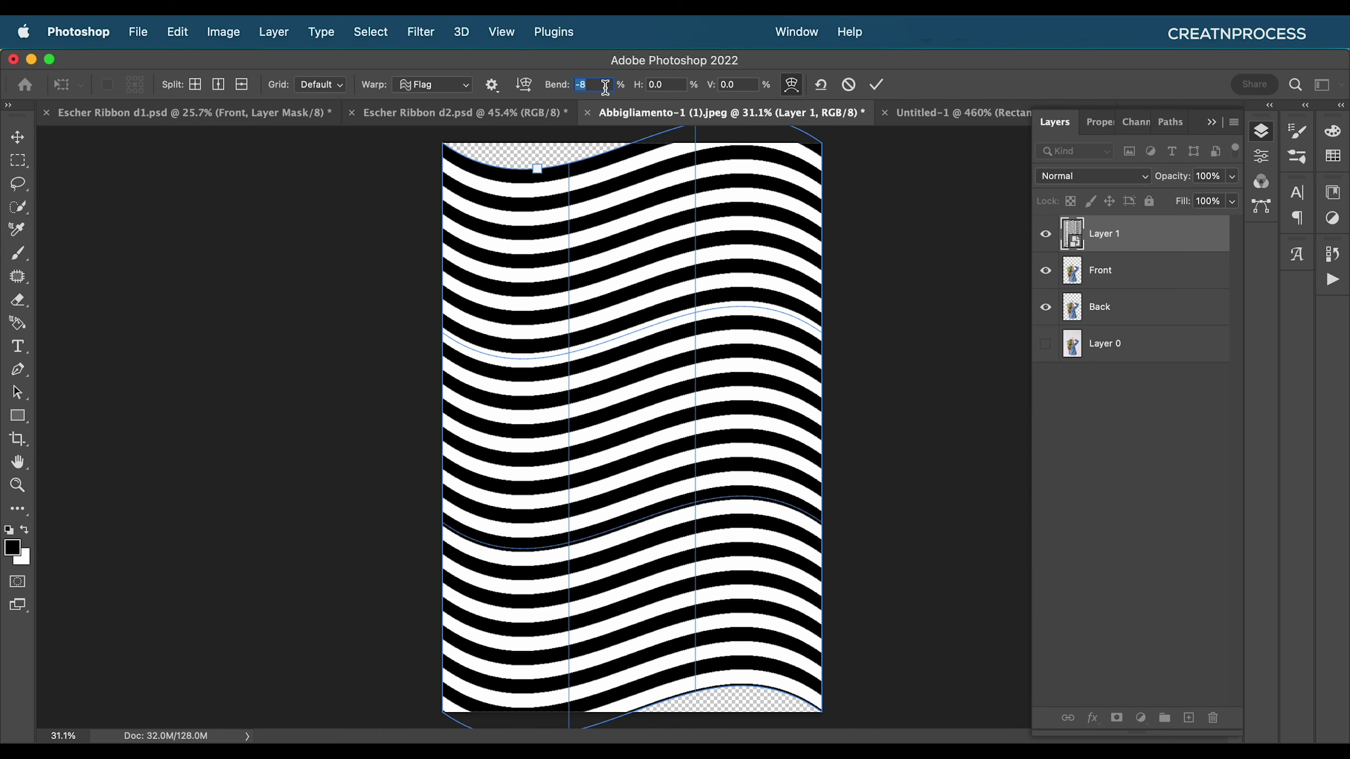
{"action": "key", "text": "Down"}
{"action": "key", "text": "Down"}
{"action": "key", "text": "Down"}
{"action": "key", "text": "Down"}
{"action": "key", "text": "Down"}
{"action": "key", "text": "Down"}
{"action": "key", "text": "Down"}
{"action": "key", "text": "Down"}
{"action": "key", "text": "Down"}
{"action": "key", "text": "Down"}
{"action": "key", "text": "Down"}
{"action": "key", "text": "Down"}
{"action": "key", "text": "Down"}
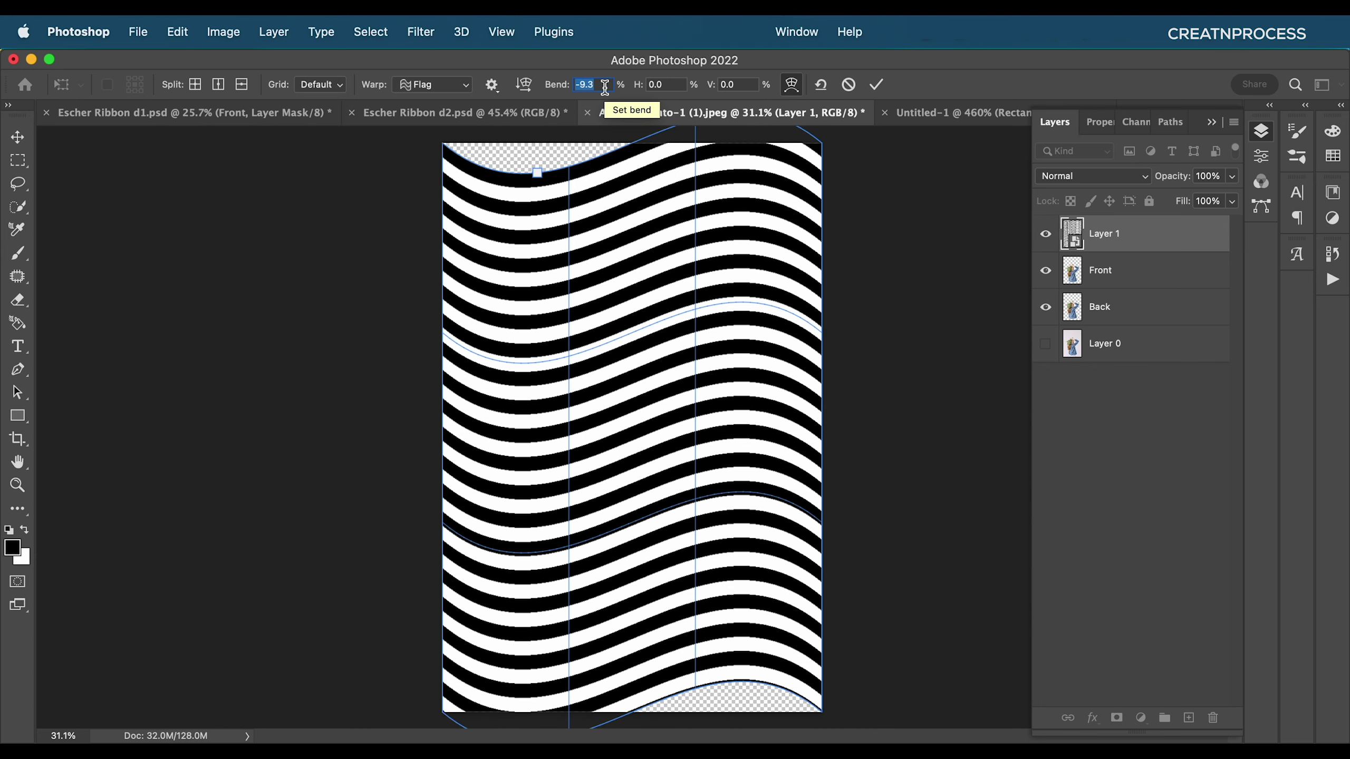
{"action": "key", "text": "Return"}
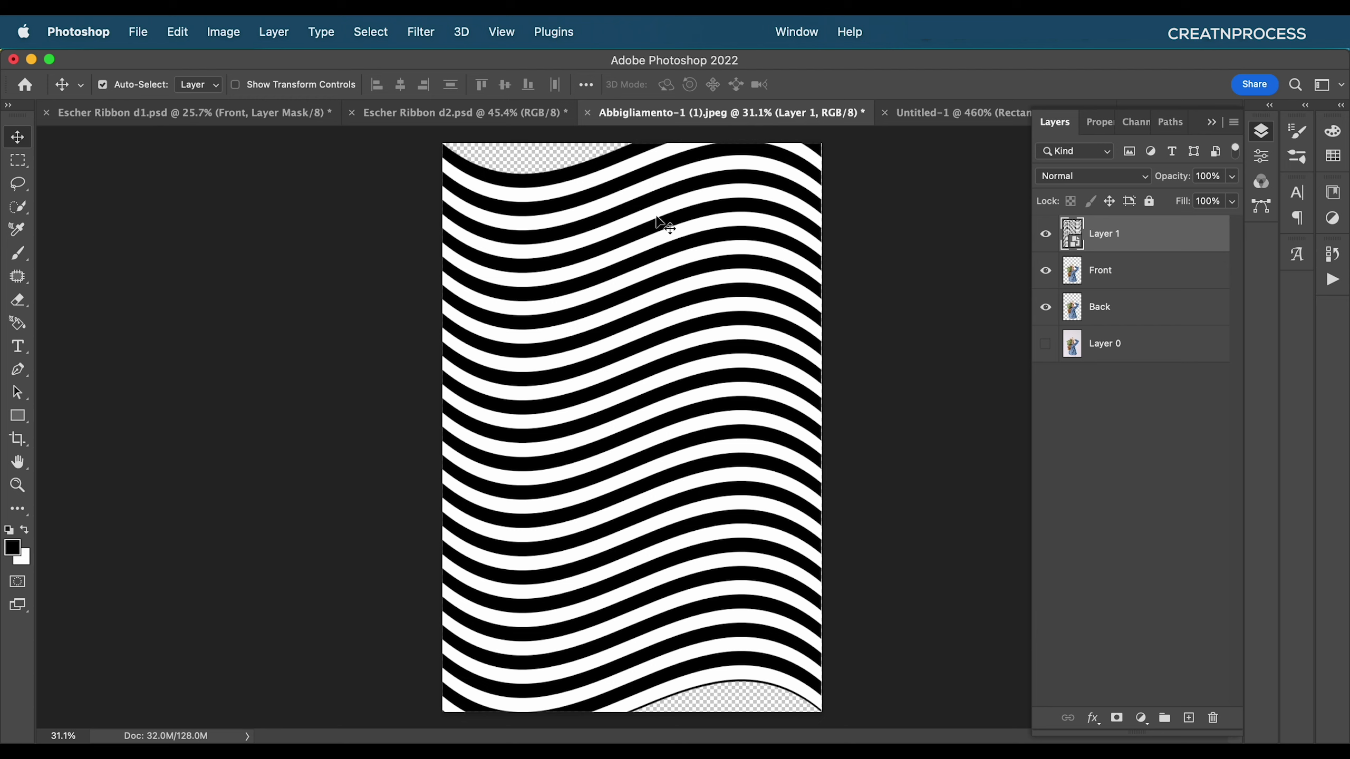
- Activate the Magic Wand tool for selecting the warped stripes
{"action": "left_click", "coordinate": [26, 211]}
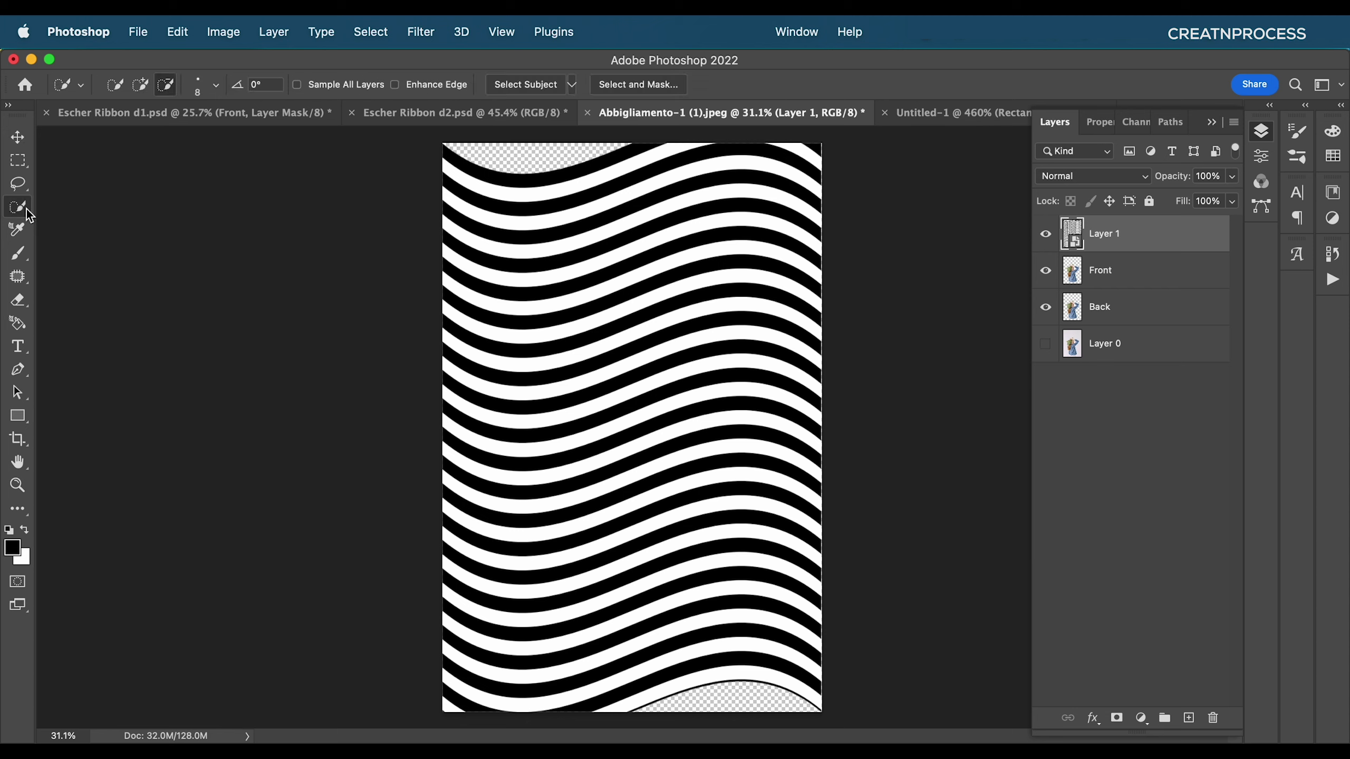
{"action": "left_click", "coordinate": [61, 237]}
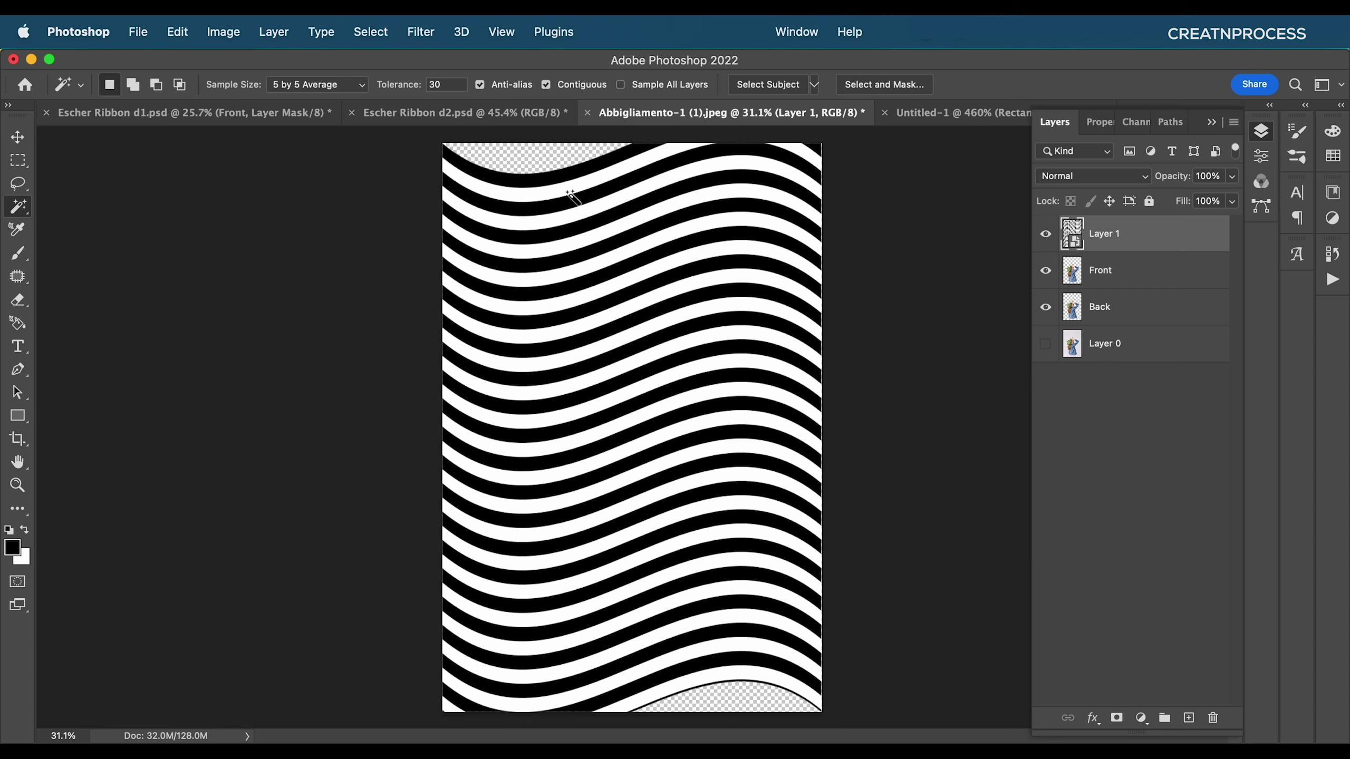
- Try selecting individual wavy stripes on Layer 1, adding neighbouring black ones to the selection, with Contiguous enabled
{"action": "left_click", "coordinate": [570, 229]}
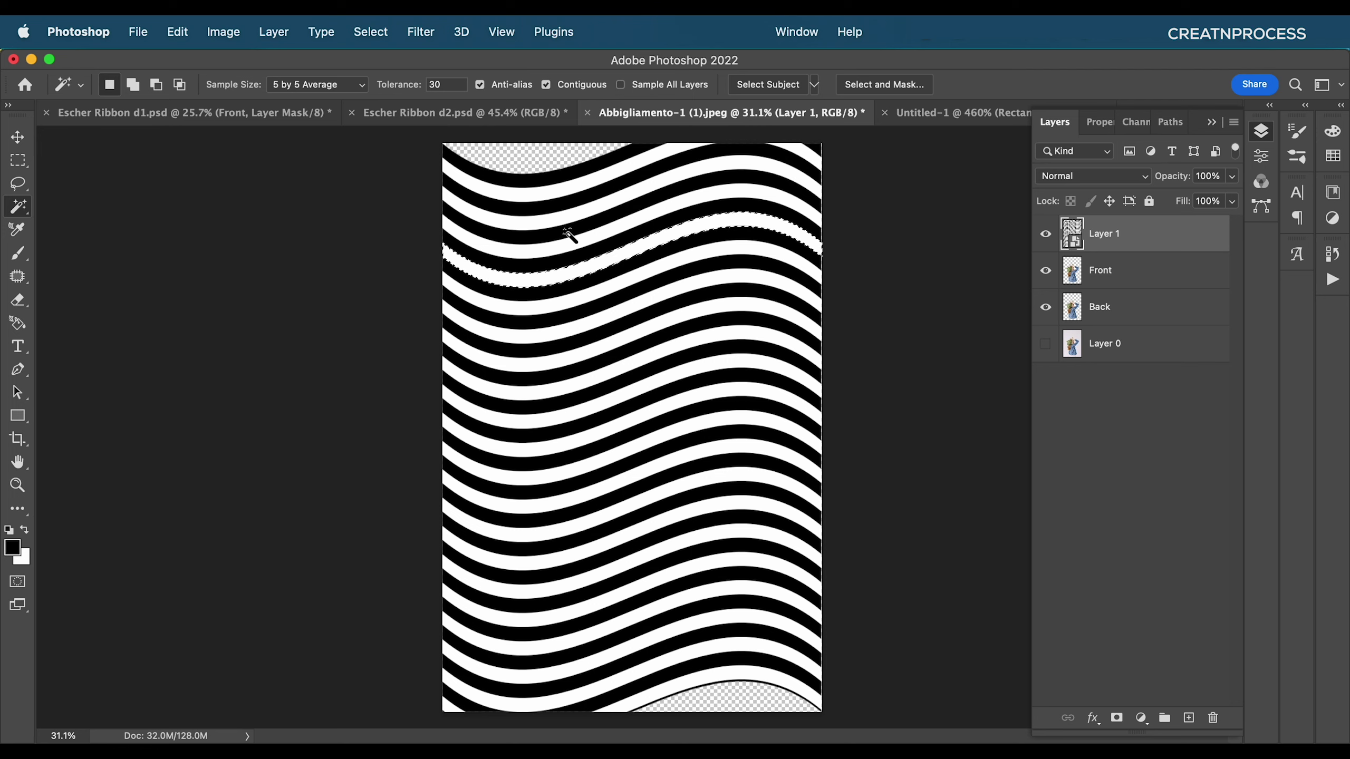
{"action": "left_click", "coordinate": [557, 208]}
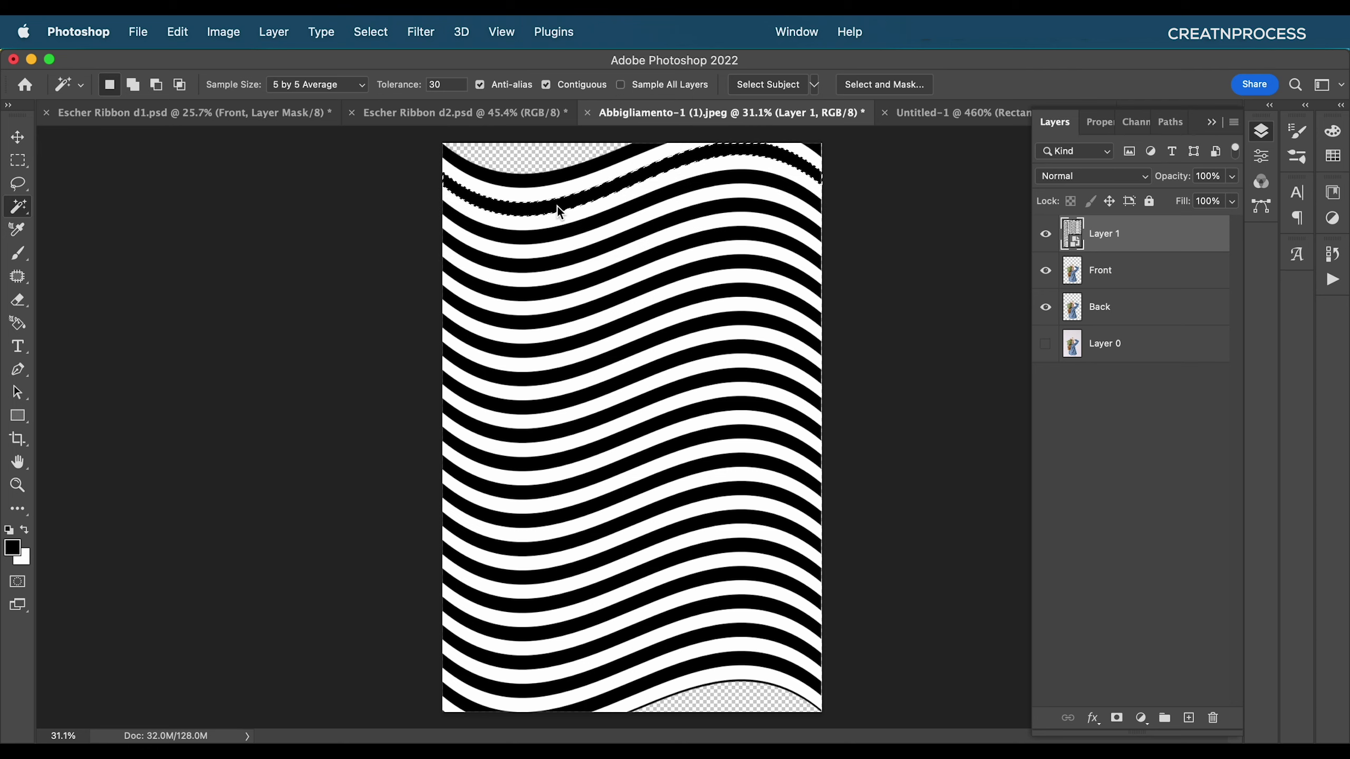
{"action": "left_click", "coordinate": [551, 236]}
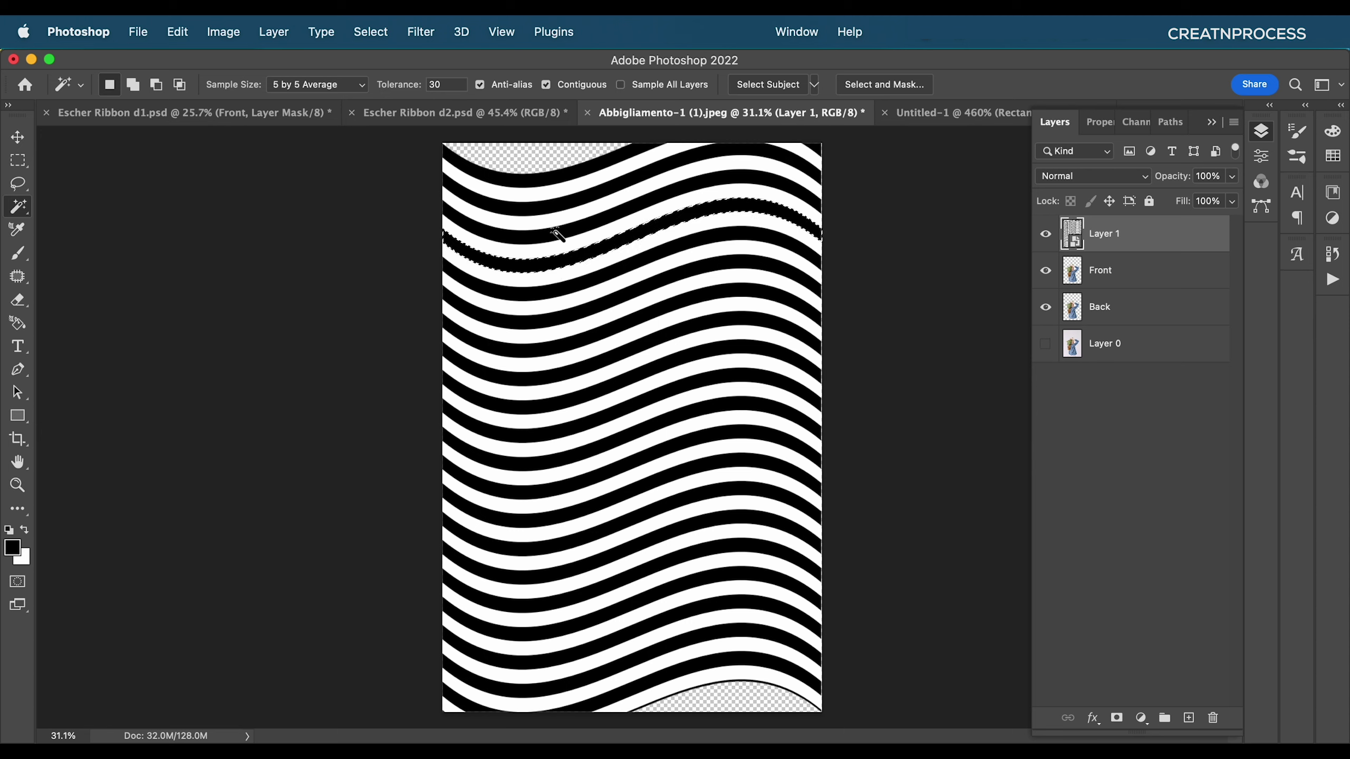
{"action": "key", "text": "shift"}
{"action": "left_click", "coordinate": [551, 292]}
{"action": "left_click", "coordinate": [551, 322]}
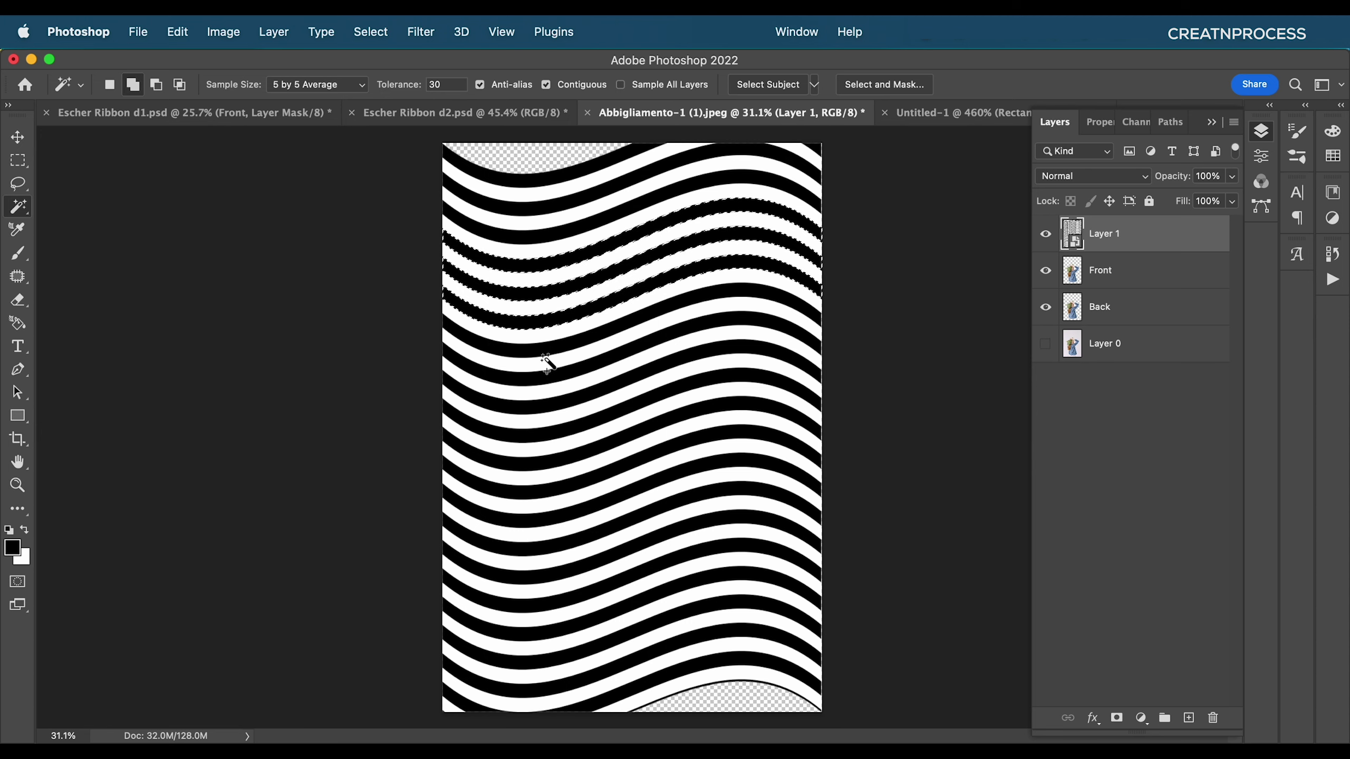
{"action": "left_click", "coordinate": [546, 352], "text": "shift"}
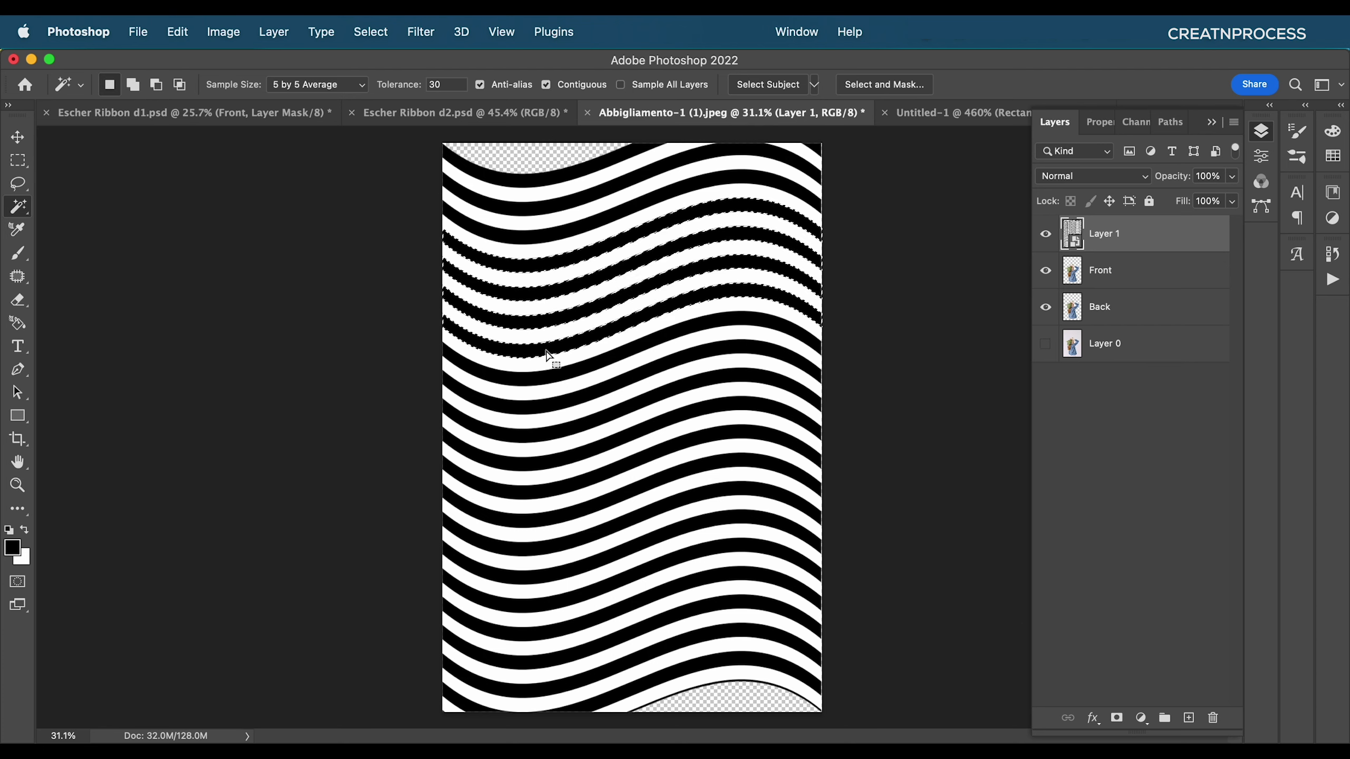
{"action": "left_click", "coordinate": [559, 235]}
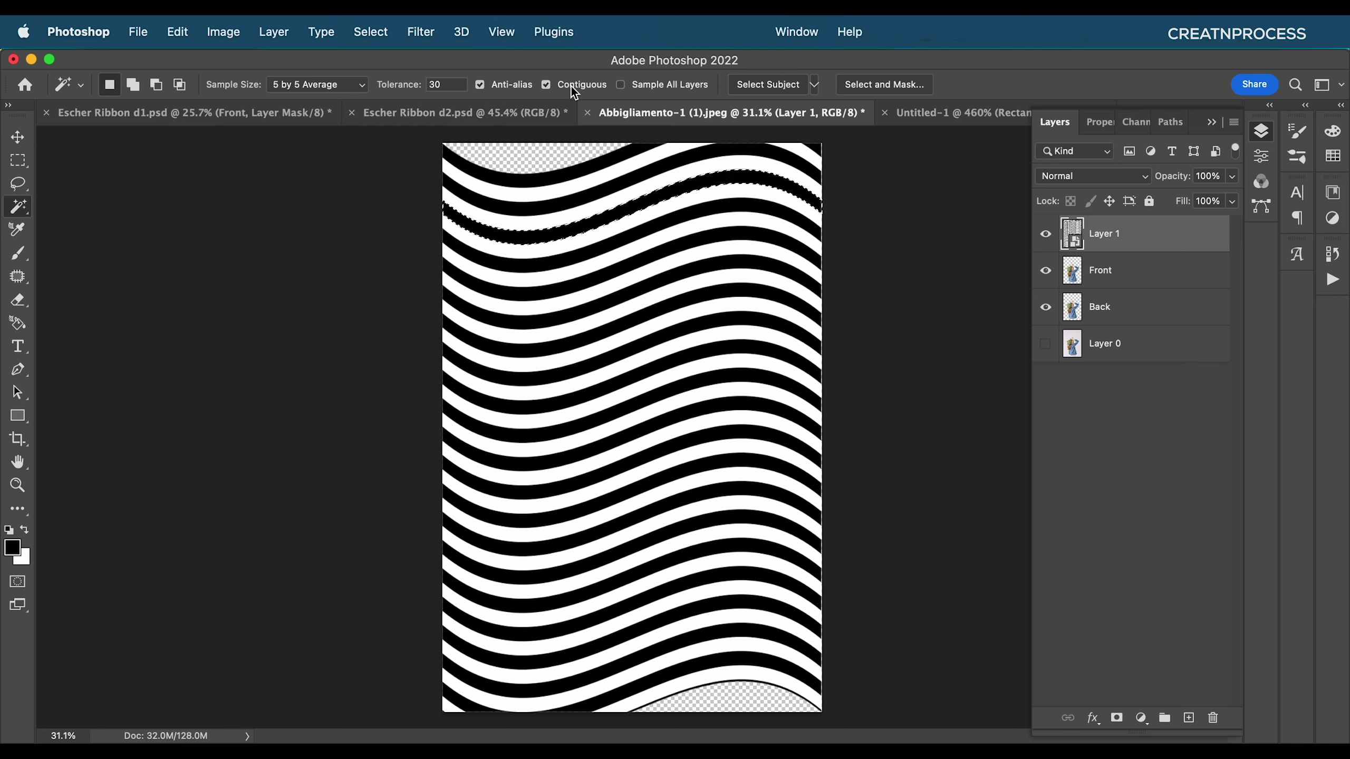
- Disable Contiguous for the Magic Wand and select all the black stripes on Layer 1
{"action": "left_click", "coordinate": [546, 83]}
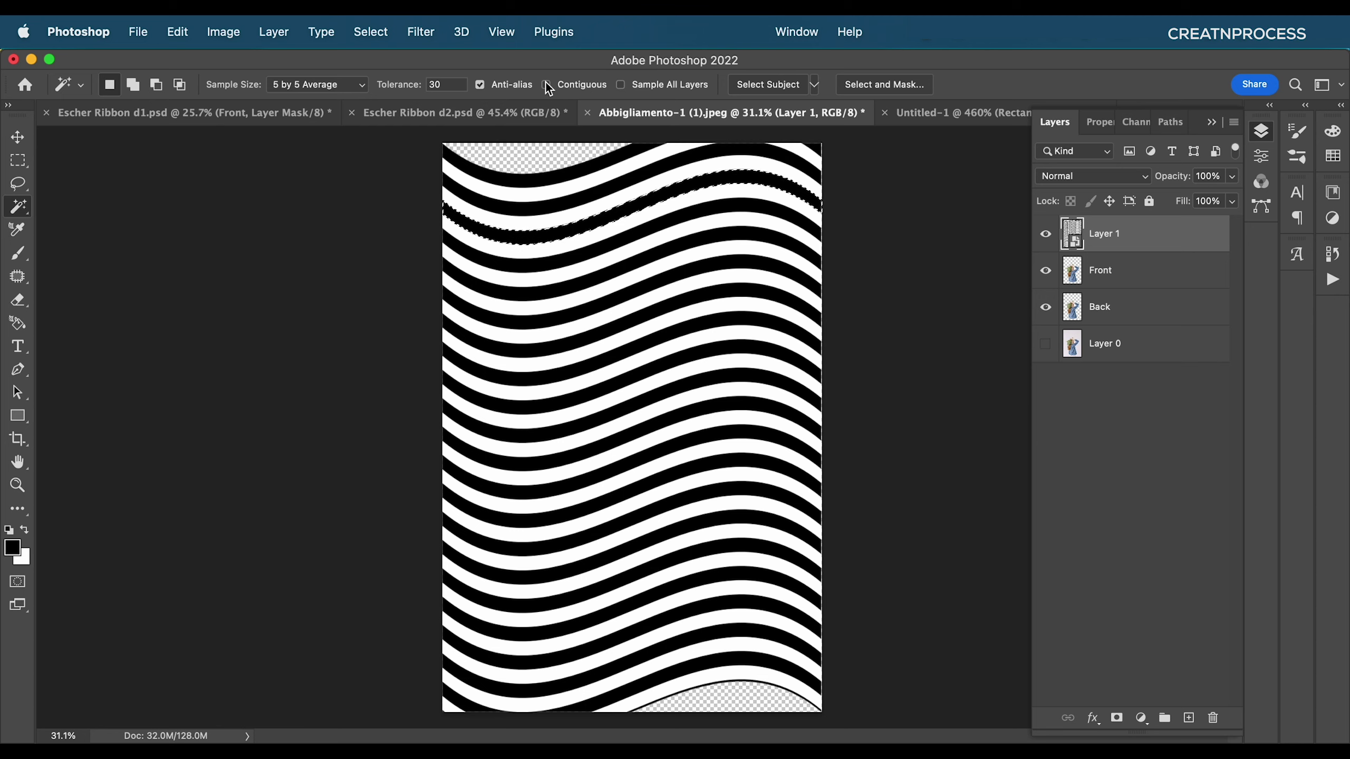
{"action": "left_click", "coordinate": [552, 178]}
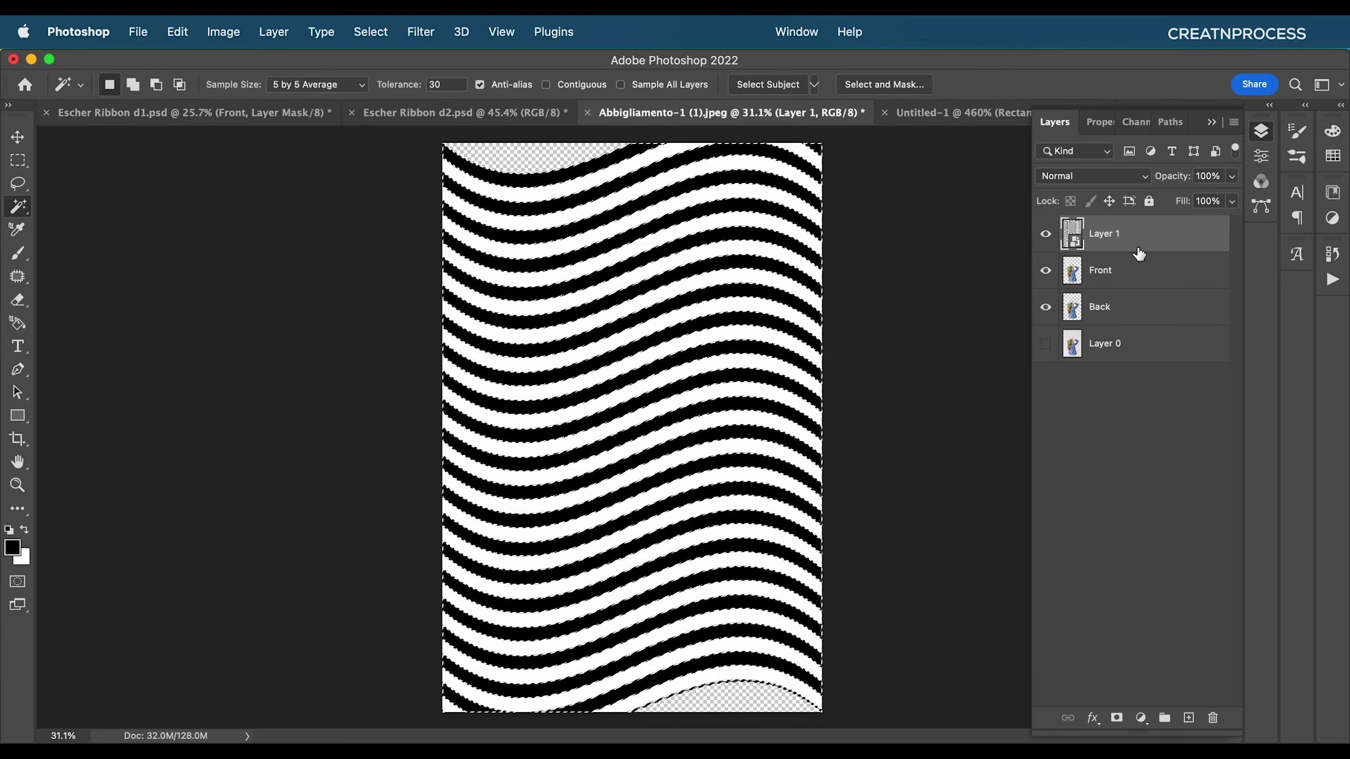
- Hide Layer 1 and add a layer mask to the Front layer from the stripe selection
{"action": "left_click", "coordinate": [1045, 234]}
{"action": "left_click", "coordinate": [1071, 270]}
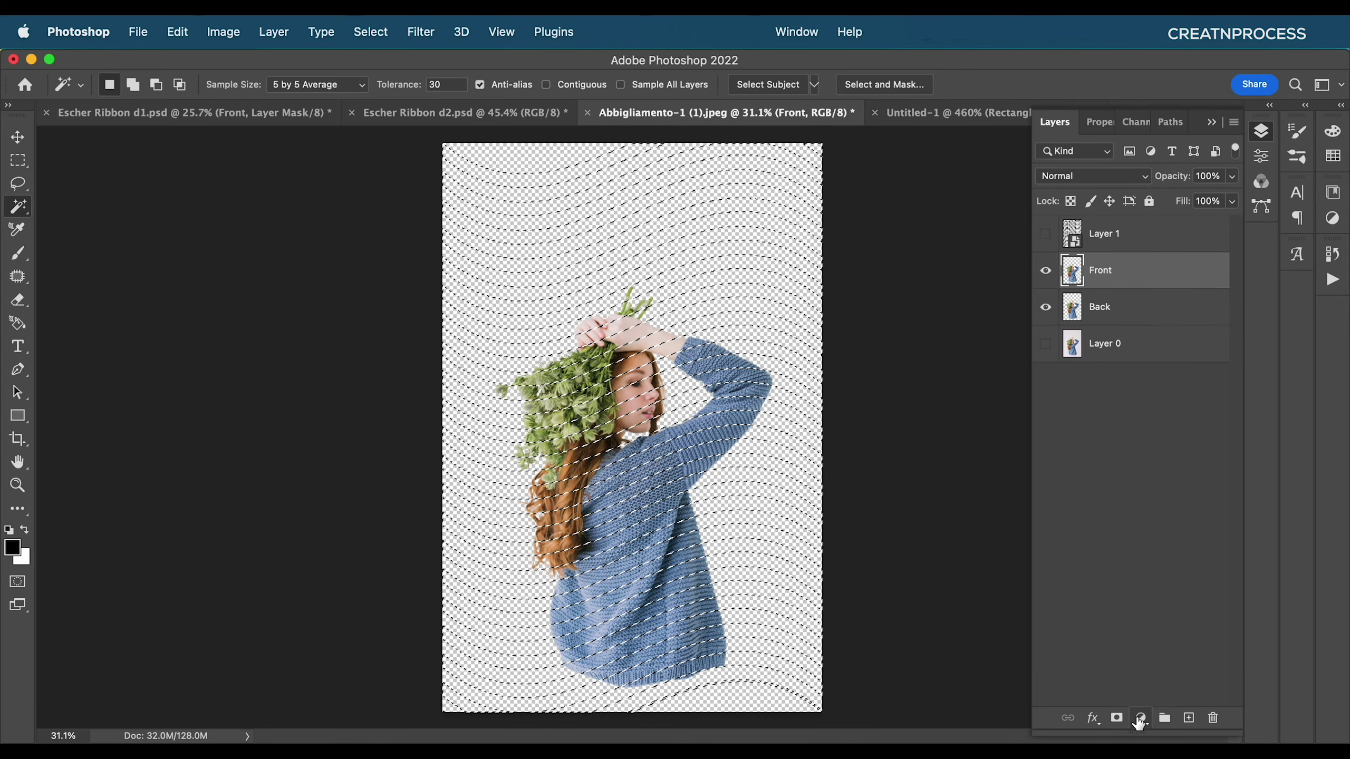
{"action": "left_click", "coordinate": [1115, 719]}
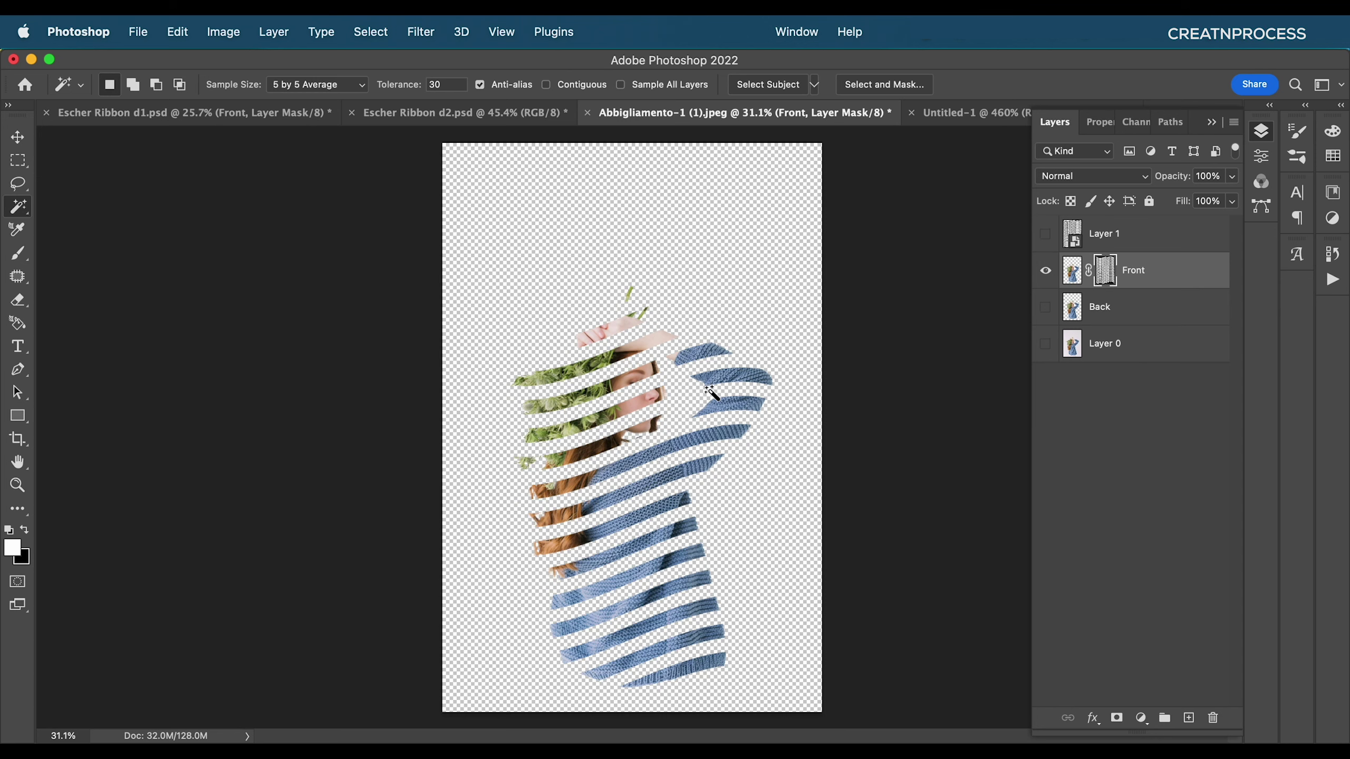
- Copy the Front layer's stripe mask onto the Back layer, and keep both layers visible
{"action": "scroll", "coordinate": [713, 393], "scroll_direction": "up", "scroll_amount": 3}
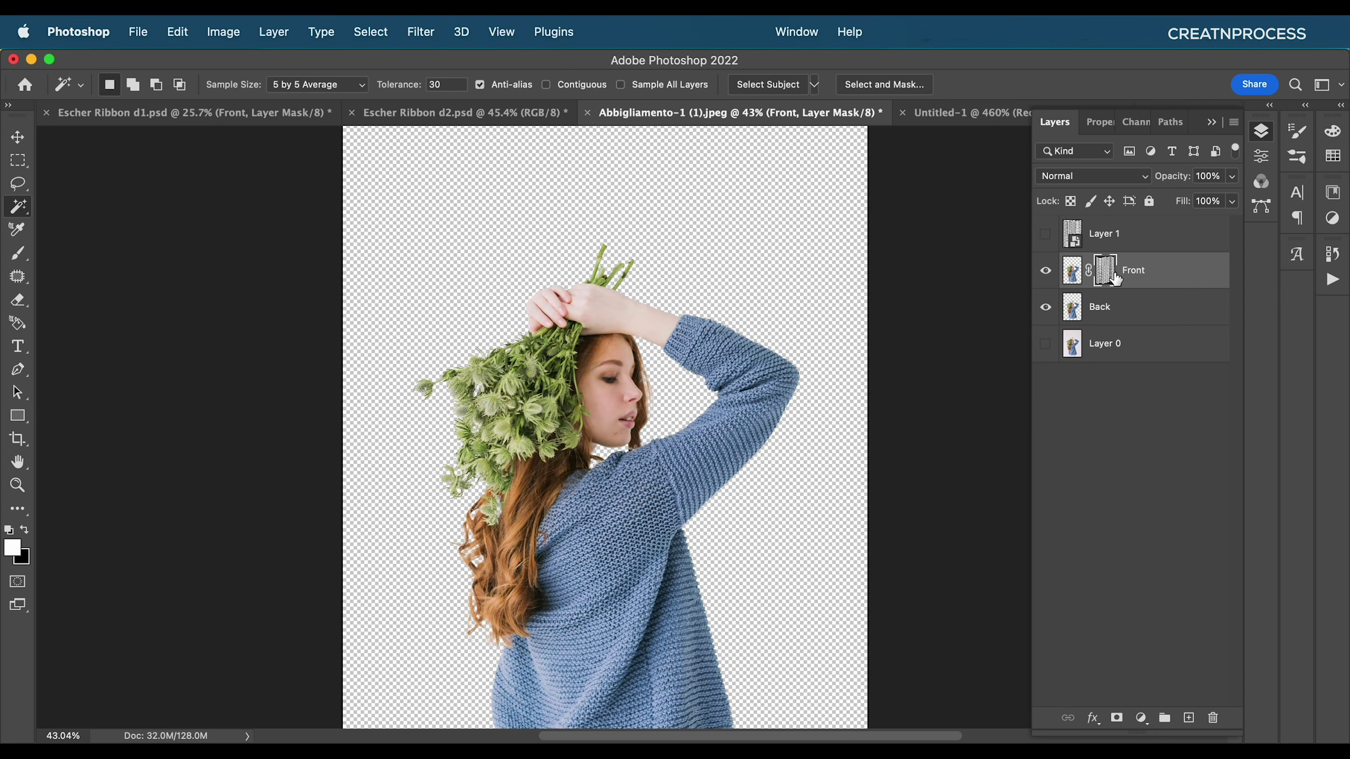
{"action": "left_click_drag", "start_coordinate": [1108, 278], "coordinate": [1099, 314]}
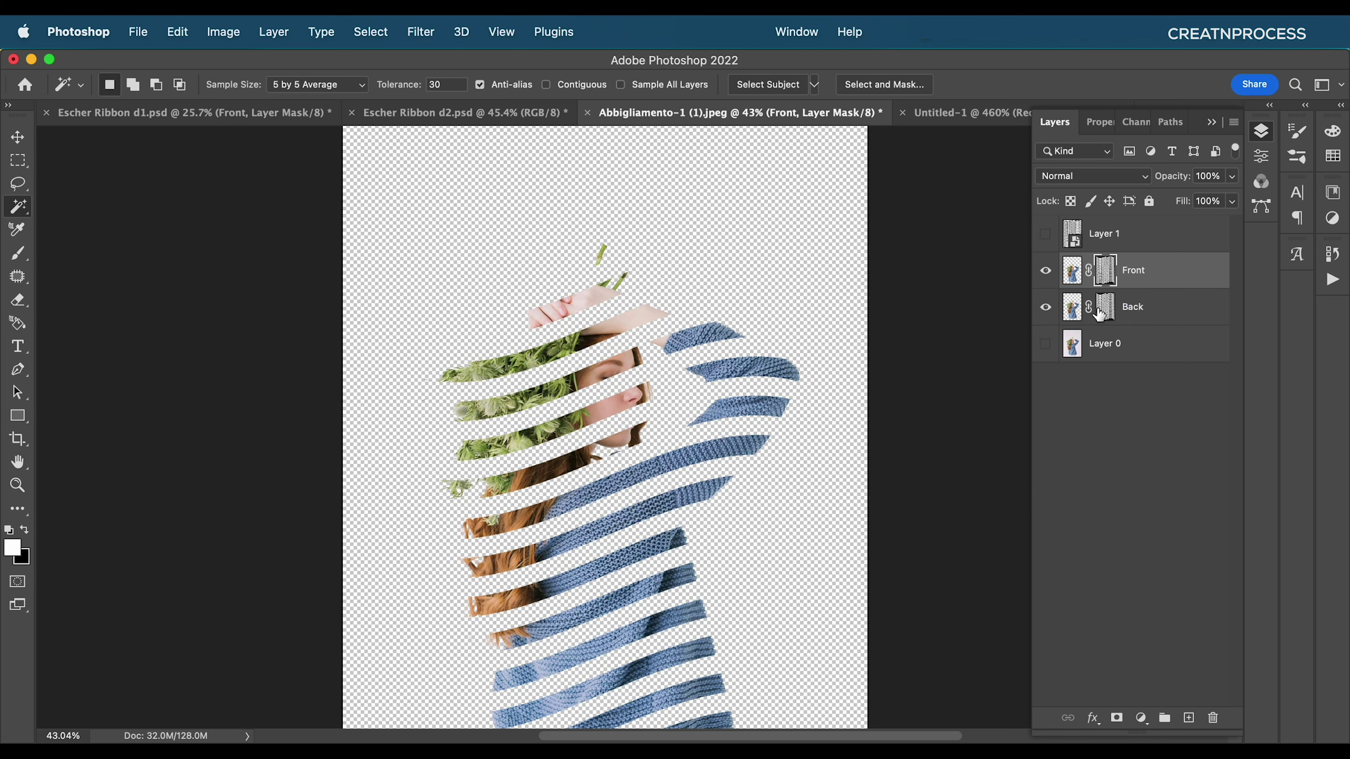
{"action": "left_click", "coordinate": [1045, 308]}
{"action": "left_click", "coordinate": [1049, 281]}
{"action": "left_click", "coordinate": [1045, 270]}
{"action": "left_click", "coordinate": [1107, 316]}
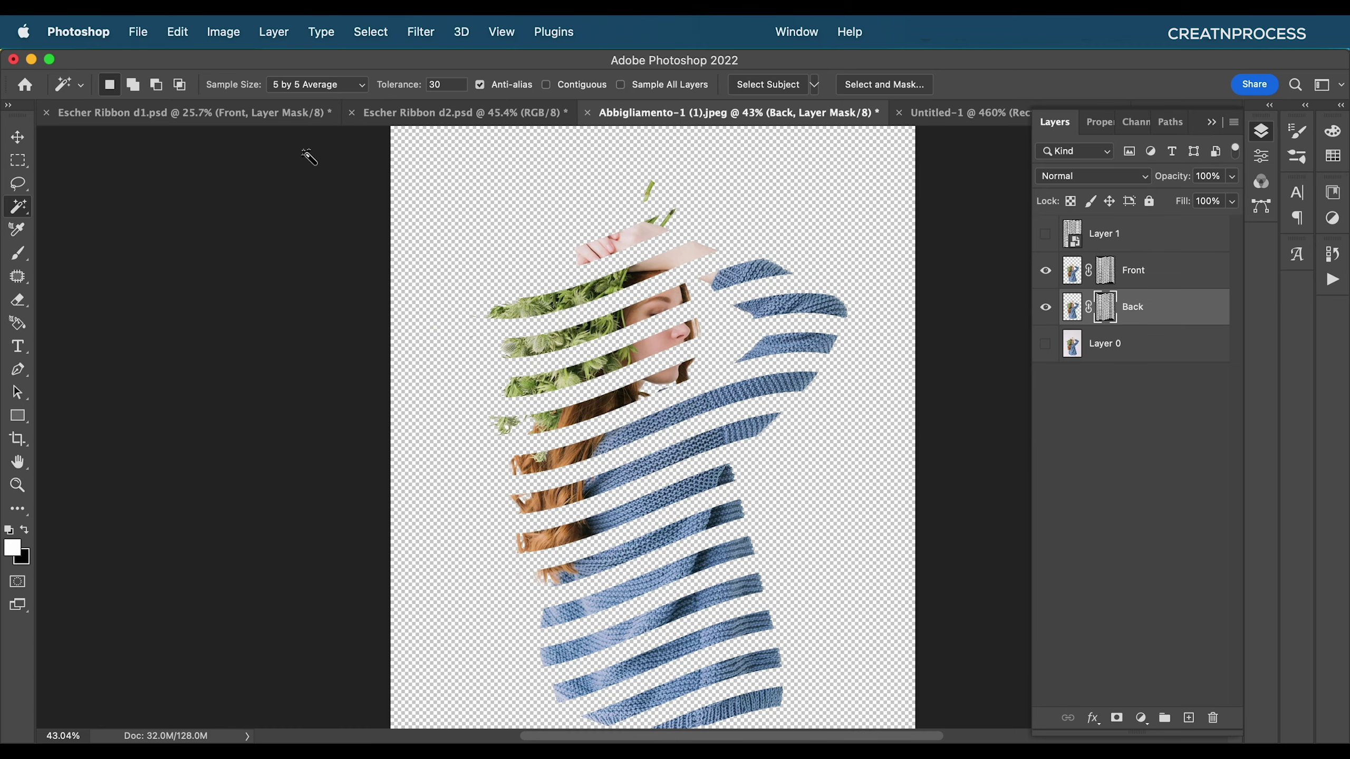
- Compare the wave direction of the Front and BAck layer masks in Escher Ribbon d1.psd
{"action": "left_click", "coordinate": [303, 114]}
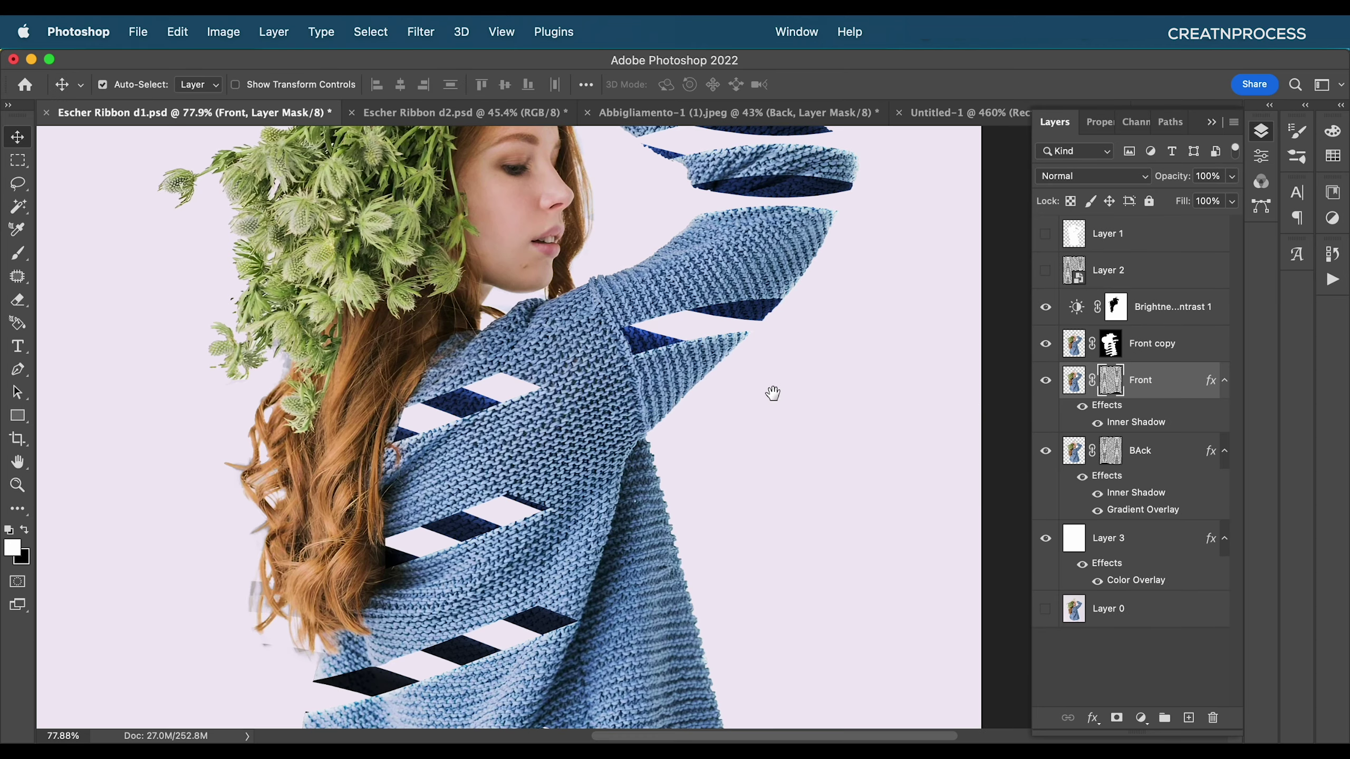
{"action": "left_click", "coordinate": [1110, 394], "text": "alt"}
{"action": "left_click", "coordinate": [1111, 393], "text": "alt"}
{"action": "left_click", "coordinate": [1111, 464], "text": "alt"}
{"action": "left_click", "coordinate": [1111, 463], "text": "alt"}
{"action": "left_click", "coordinate": [1111, 463], "text": "alt"}
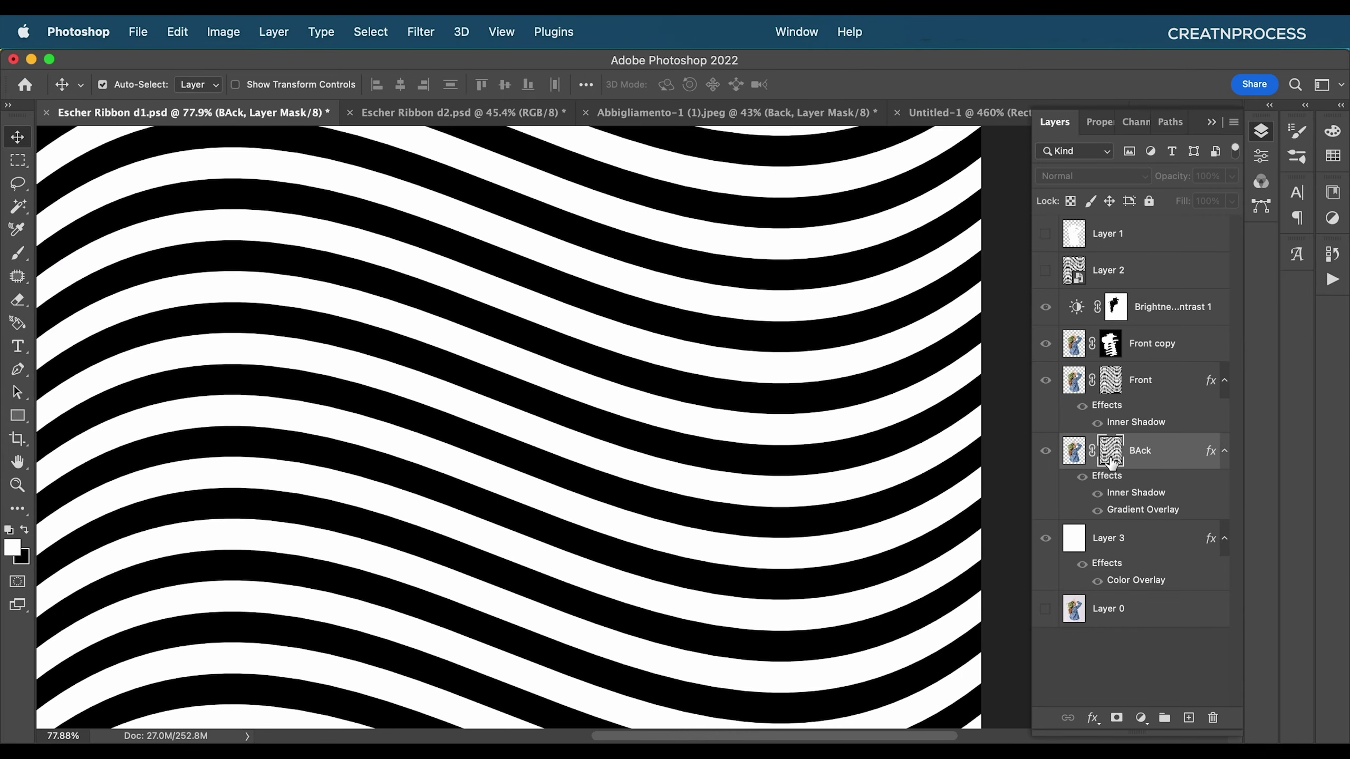
{"action": "left_click", "coordinate": [1112, 463], "text": "alt"}
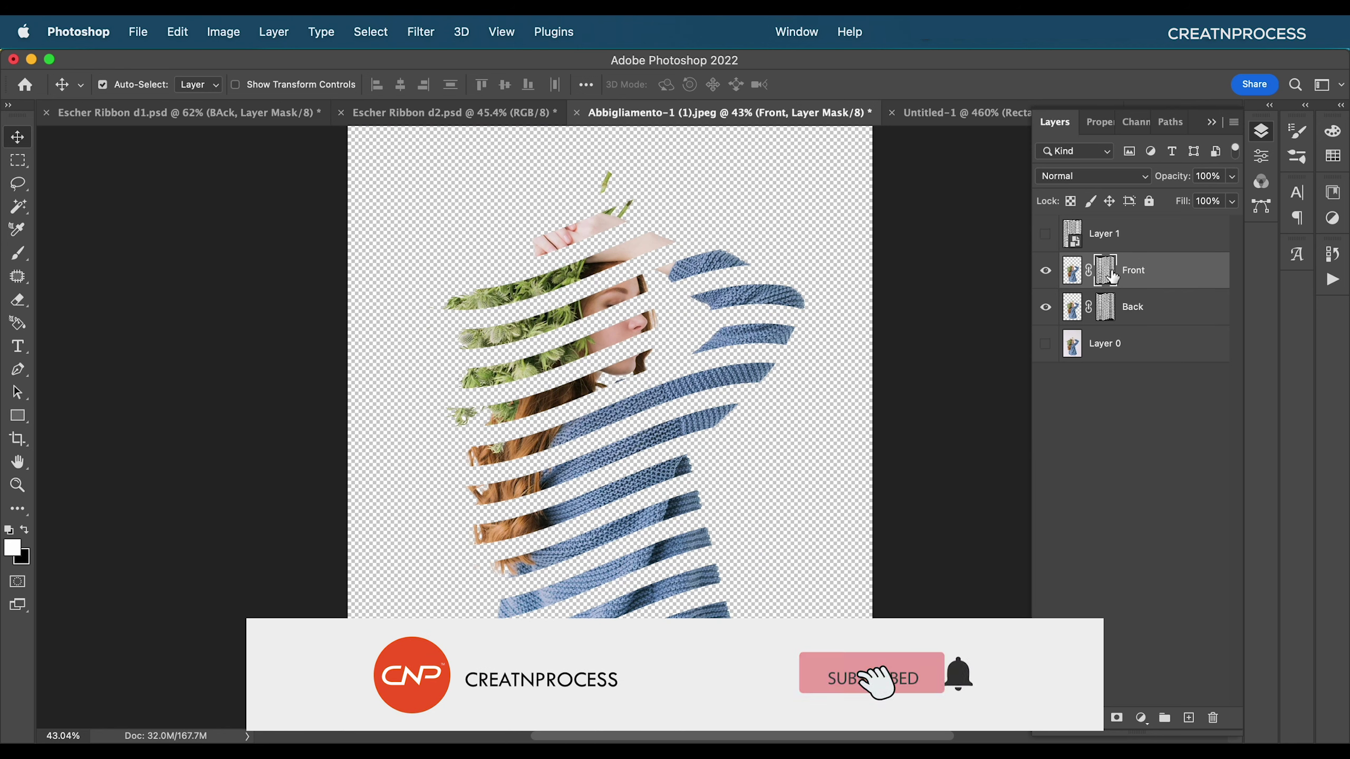
- In Abbigliamento-1 (1).jpeg, unlink the Back layer's mask from its image
{"action": "left_click", "coordinate": [1047, 277]}
{"action": "left_click", "coordinate": [1045, 269]}
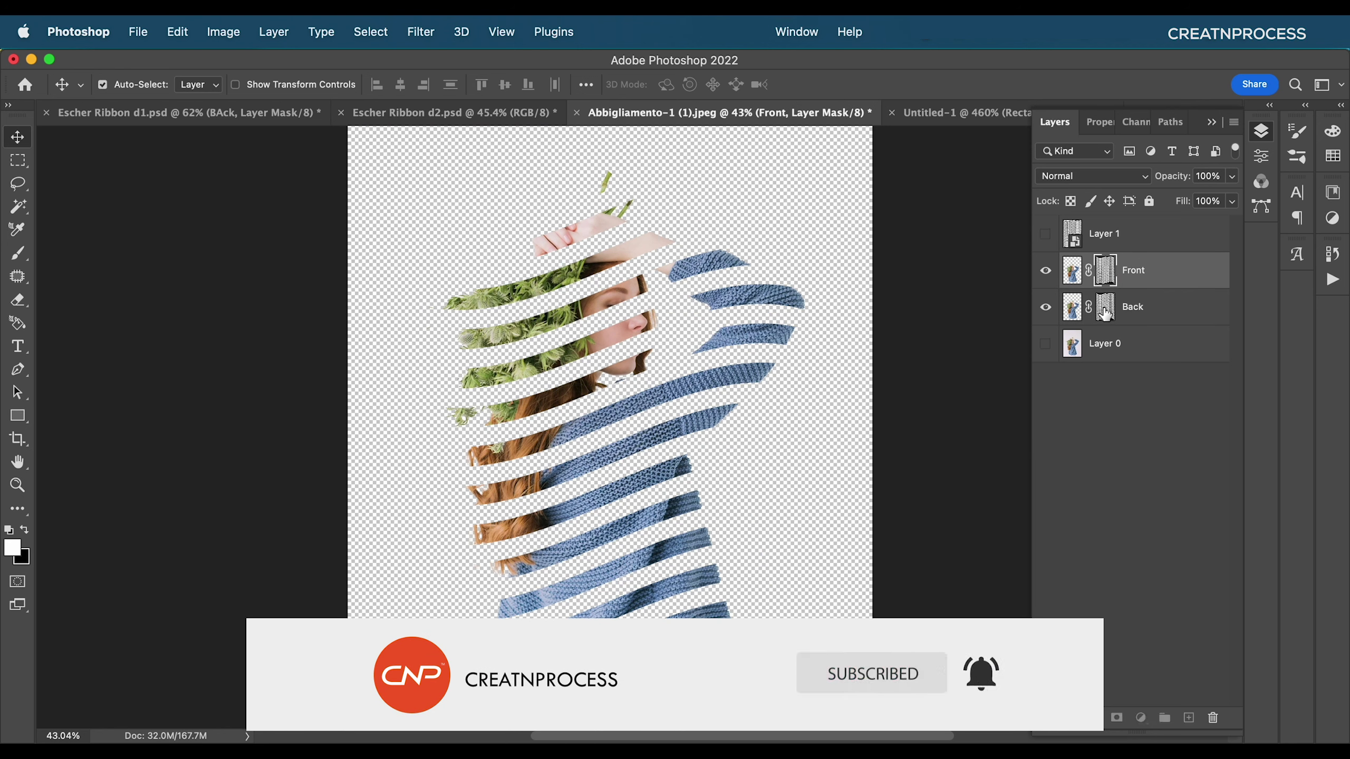
{"action": "left_click", "coordinate": [1092, 314]}
{"action": "left_click", "coordinate": [1089, 311]}
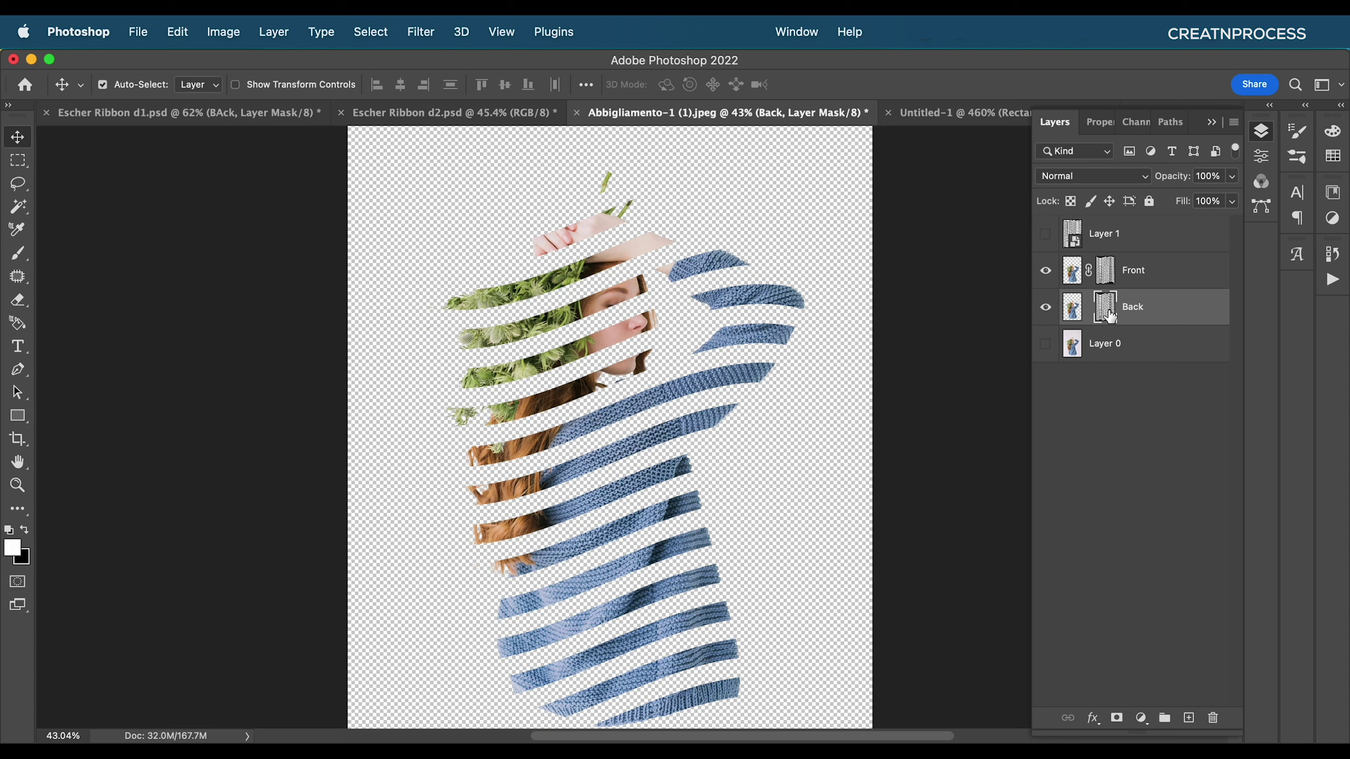
- Flip the Back layer's mask horizontally to -100% width and apply the transform
{"action": "key", "text": "super+t"}
{"action": "left_click_drag", "start_coordinate": [874, 383], "coordinate": [348, 407]}
{"action": "scroll", "coordinate": [723, 422], "scroll_direction": "down", "scroll_amount": 5}
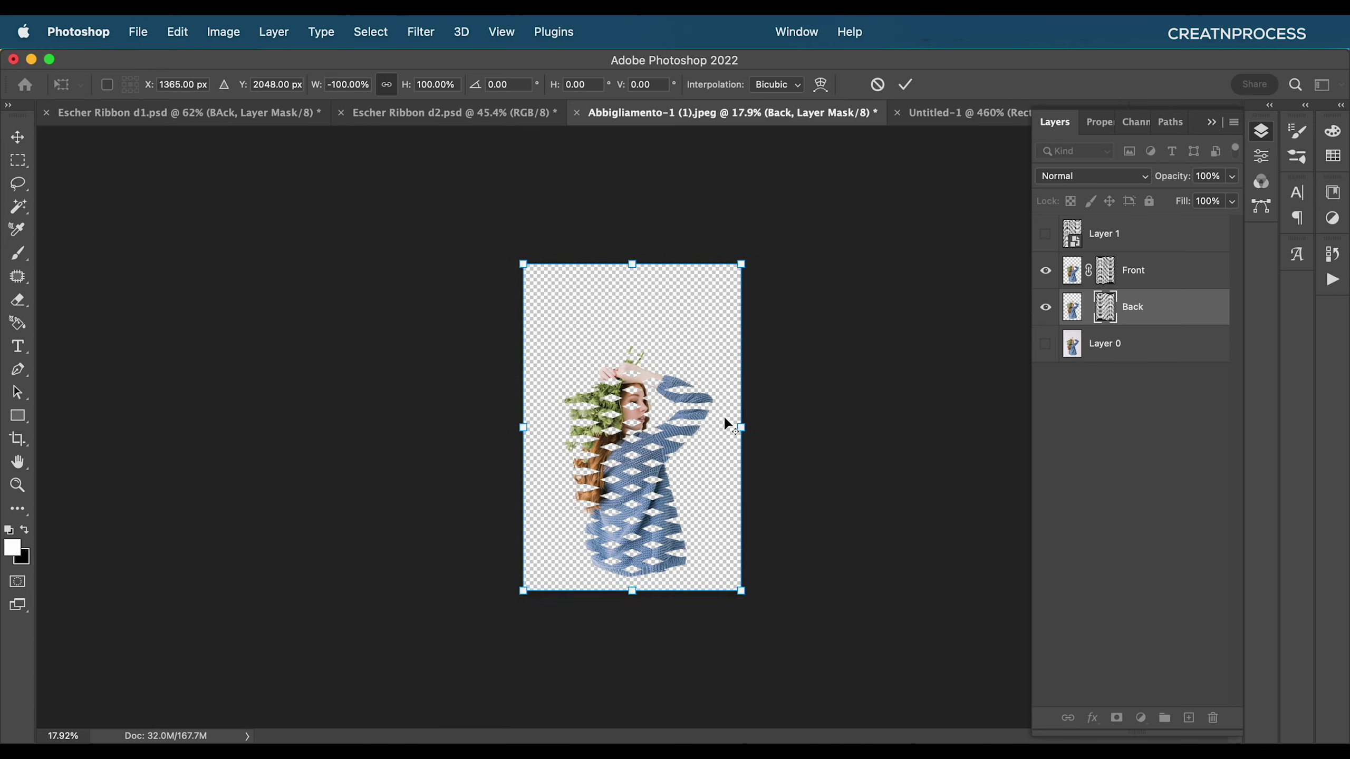
{"action": "scroll", "coordinate": [723, 422], "scroll_direction": "up", "scroll_amount": 8}
{"action": "left_click_drag", "start_coordinate": [731, 455], "coordinate": [776, 337]}
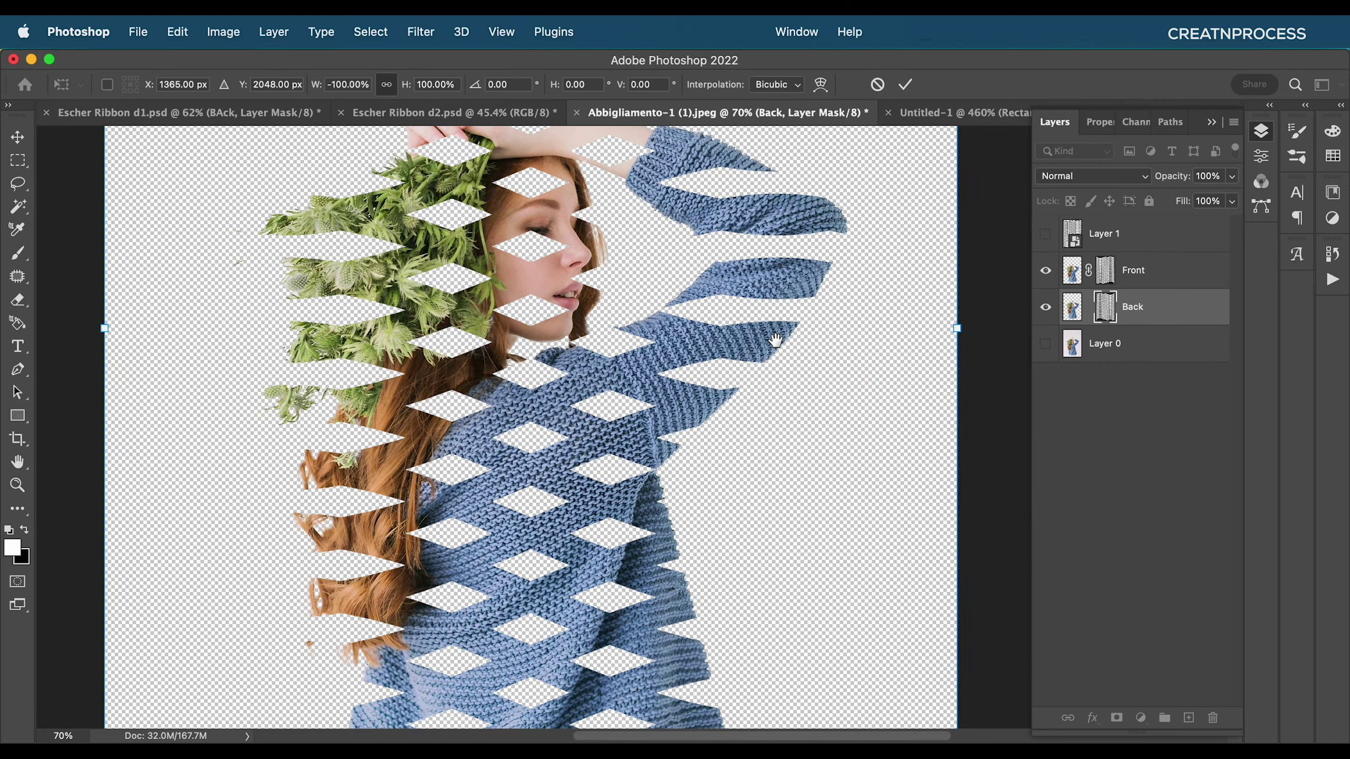
{"action": "key", "text": "Return"}
{"action": "key", "text": "super+0"}
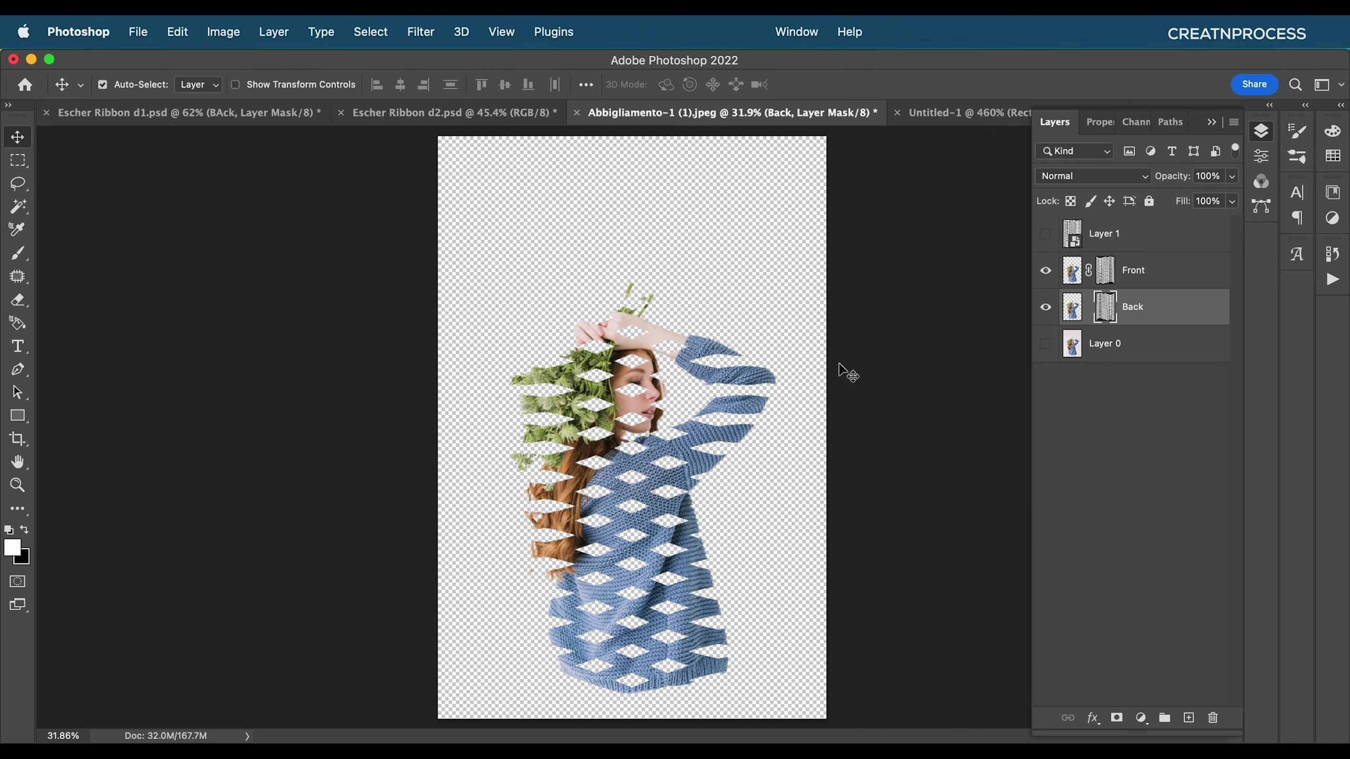
- Nudge the Back layer's mask down and to the left so its stripes cross the Front stripes in a diamond pattern
{"action": "key", "text": "Down"}
{"action": "key", "text": "Down"}
{"action": "key", "text": "Down"}
{"action": "key", "text": "Down"}
{"action": "key", "text": "Down"}
{"action": "key", "text": "Down"}
{"action": "key", "text": "Down"}
{"action": "key", "text": "Down"}
{"action": "key", "text": "Down"}
{"action": "key", "text": "Down"}
{"action": "key", "text": "Down"}
{"action": "key", "text": "Down"}
{"action": "key", "text": "Down"}
{"action": "key", "text": "Down"}
{"action": "key", "text": "Down"}
{"action": "key", "text": "Down"}
{"action": "key", "text": "Down"}
{"action": "key", "text": "Down"}
{"action": "key", "text": "Down"}
{"action": "key", "text": "Down"}
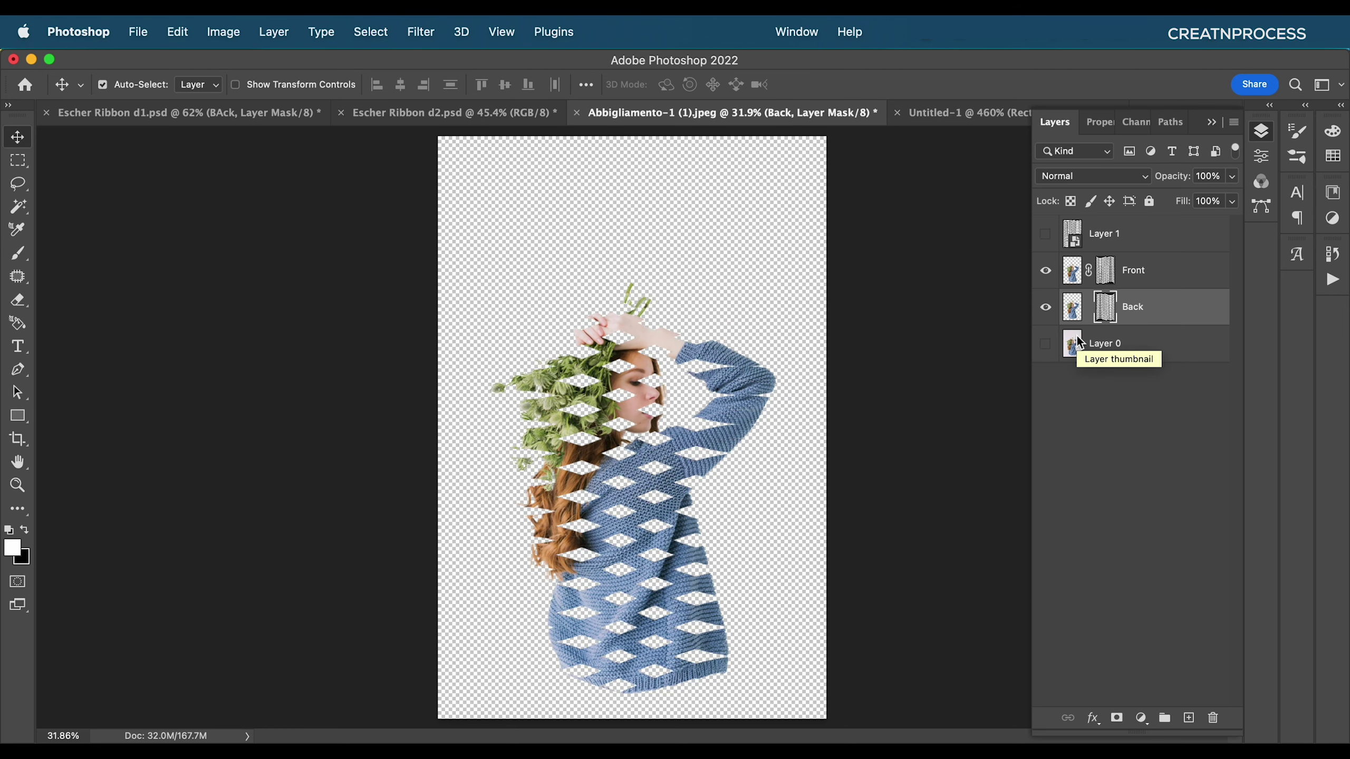
{"action": "key", "text": "Left"}
{"action": "key", "text": "Left"}
{"action": "key", "text": "Left"}
{"action": "key", "text": "Left"}
{"action": "key", "text": "Down"}
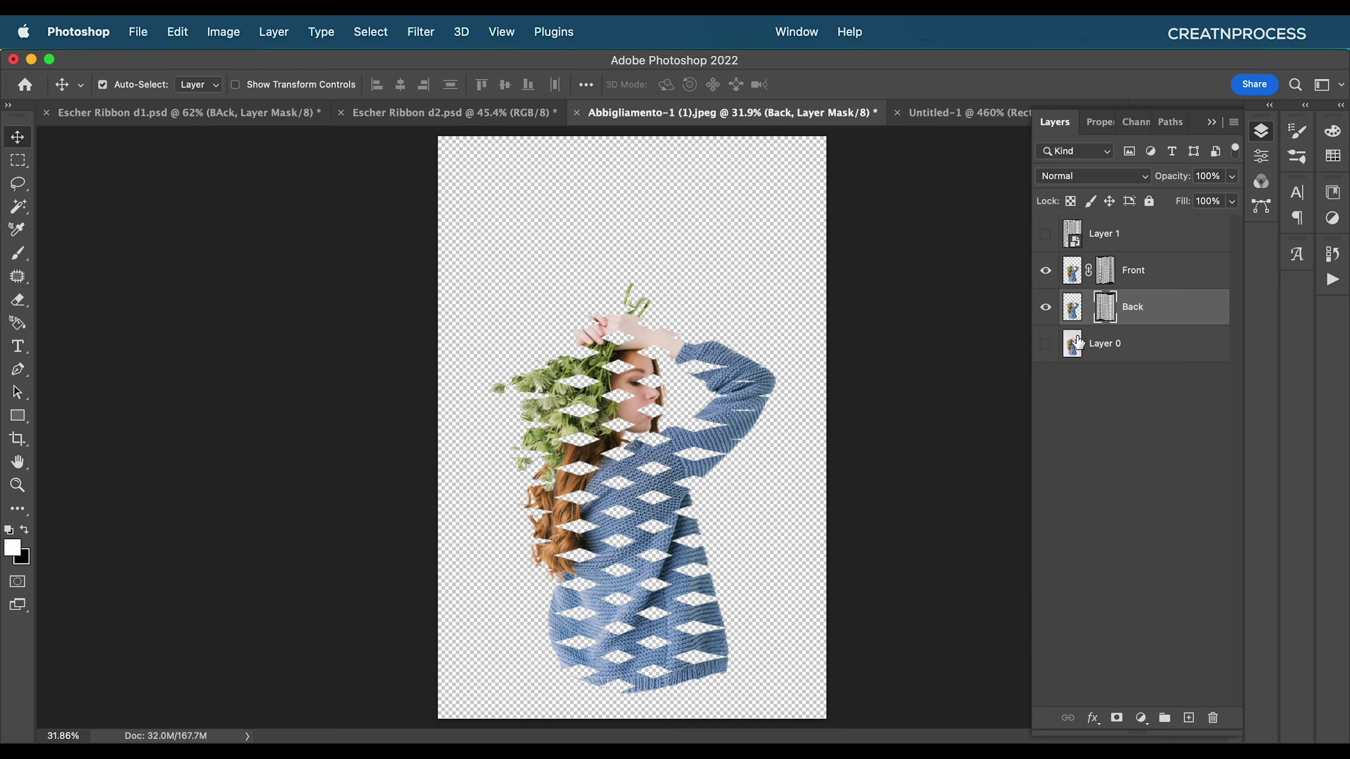
{"action": "scroll", "coordinate": [886, 375], "scroll_direction": "up", "scroll_amount": 5}
{"action": "scroll", "coordinate": [753, 375], "scroll_direction": "down", "scroll_amount": 1}
{"action": "left_click_drag", "start_coordinate": [753, 375], "coordinate": [816, 406]}
{"action": "scroll", "coordinate": [816, 406], "scroll_direction": "down", "scroll_amount": 2}
{"action": "left_click", "coordinate": [1107, 278]}
{"action": "scroll", "coordinate": [750, 322], "scroll_direction": "up", "scroll_amount": 1}
{"action": "left_click_drag", "start_coordinate": [753, 326], "coordinate": [620, 442]}
- Add a Gradient Overlay effect to the Back layer in Abbigliamento-1 (1).jpeg
{"action": "left_click", "coordinate": [1206, 314]}
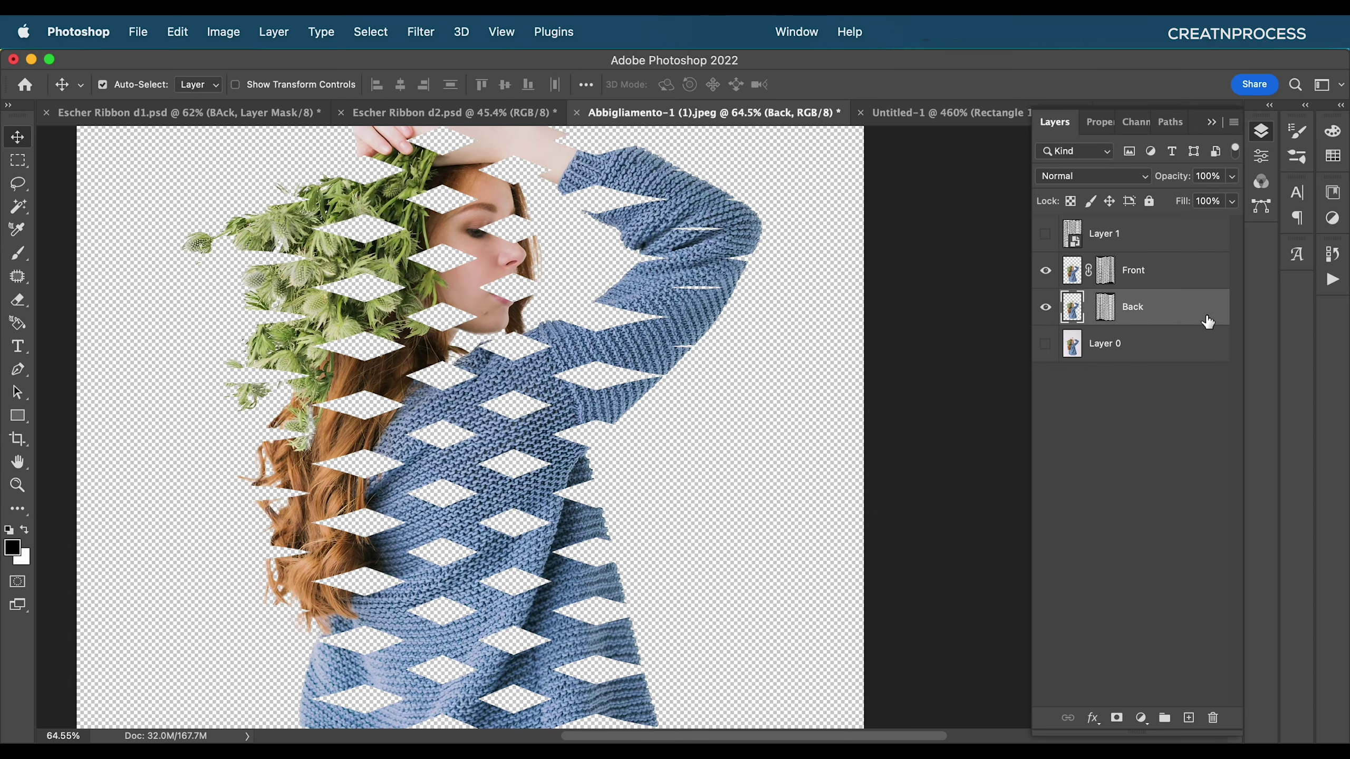
{"action": "double_click", "coordinate": [1217, 322]}
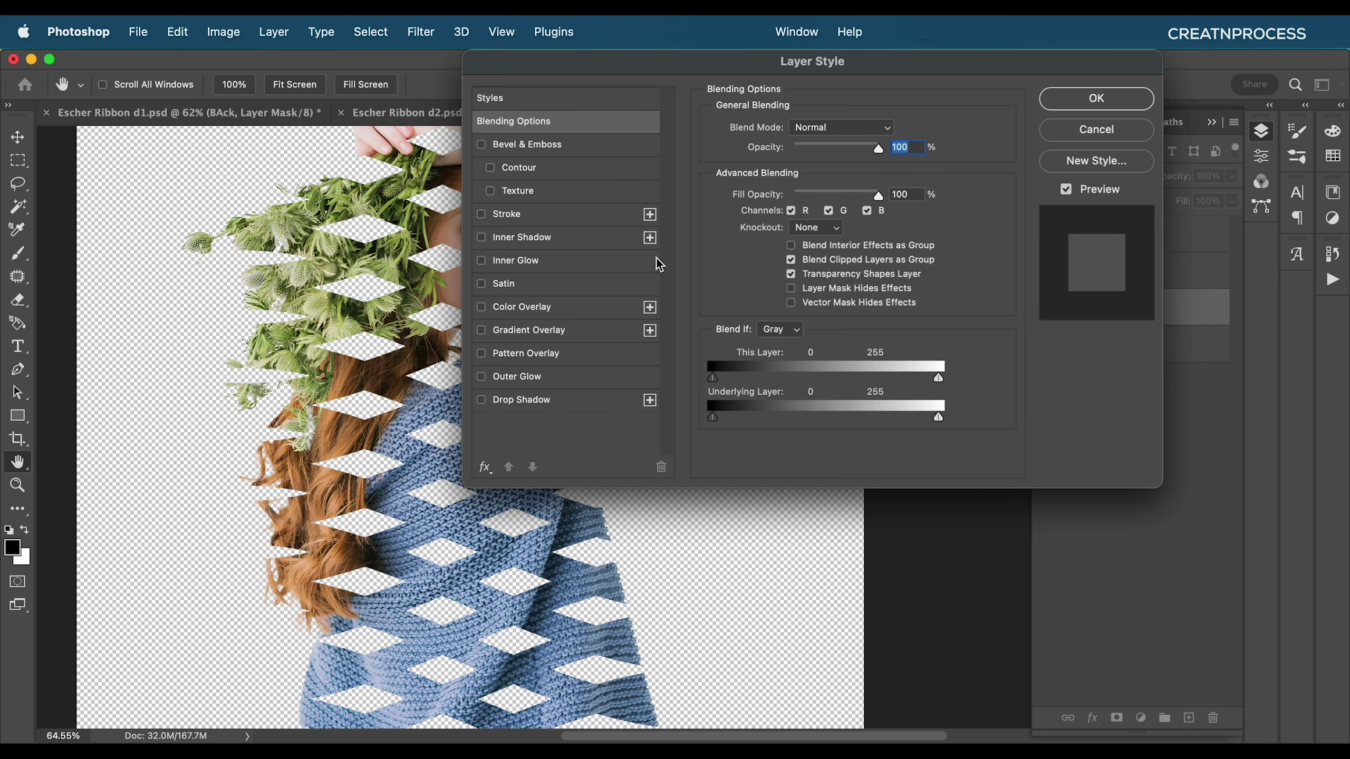
{"action": "left_click", "coordinate": [496, 332]}
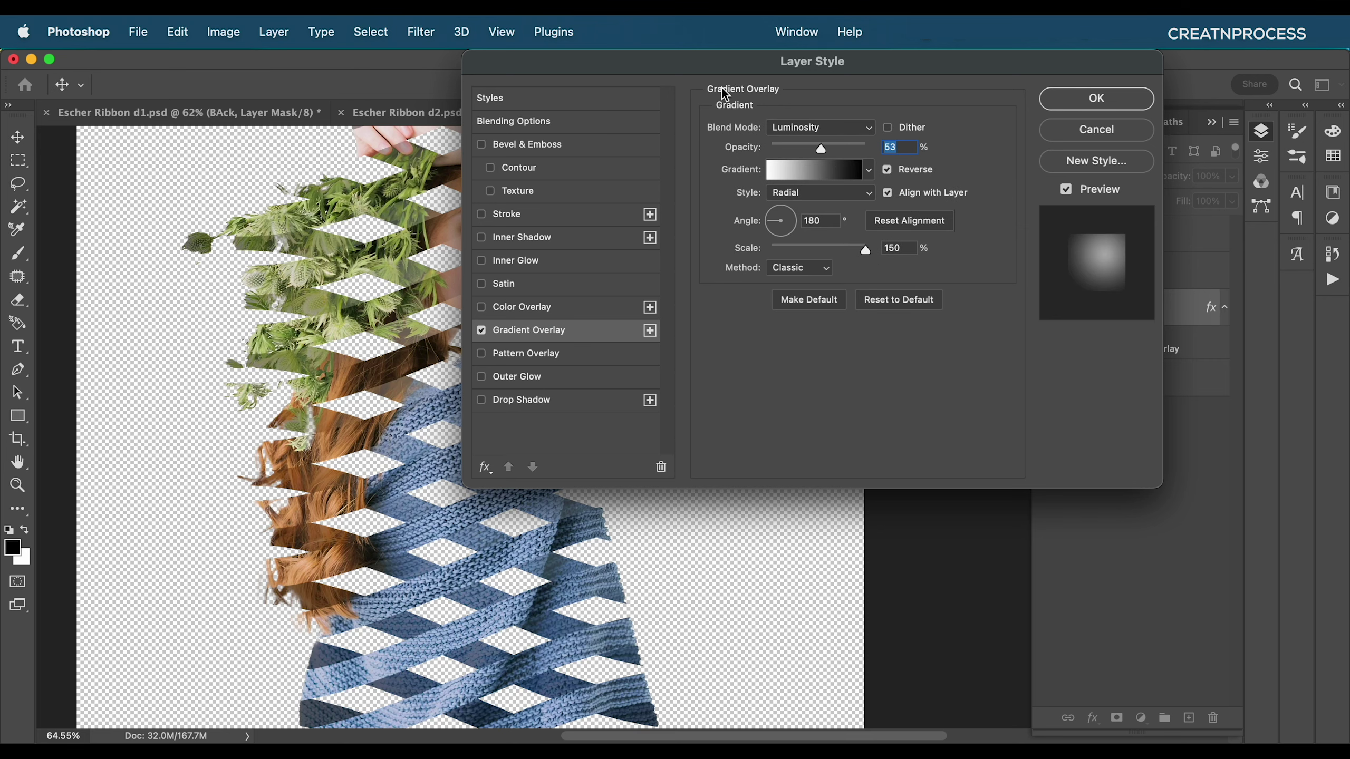
{"action": "left_click_drag", "start_coordinate": [723, 64], "coordinate": [741, 65]}
- Change the overlay gradient's white stop to dark blue 103d67, keeping the other stop black
{"action": "left_click", "coordinate": [831, 169]}
{"action": "left_click", "coordinate": [802, 457]}
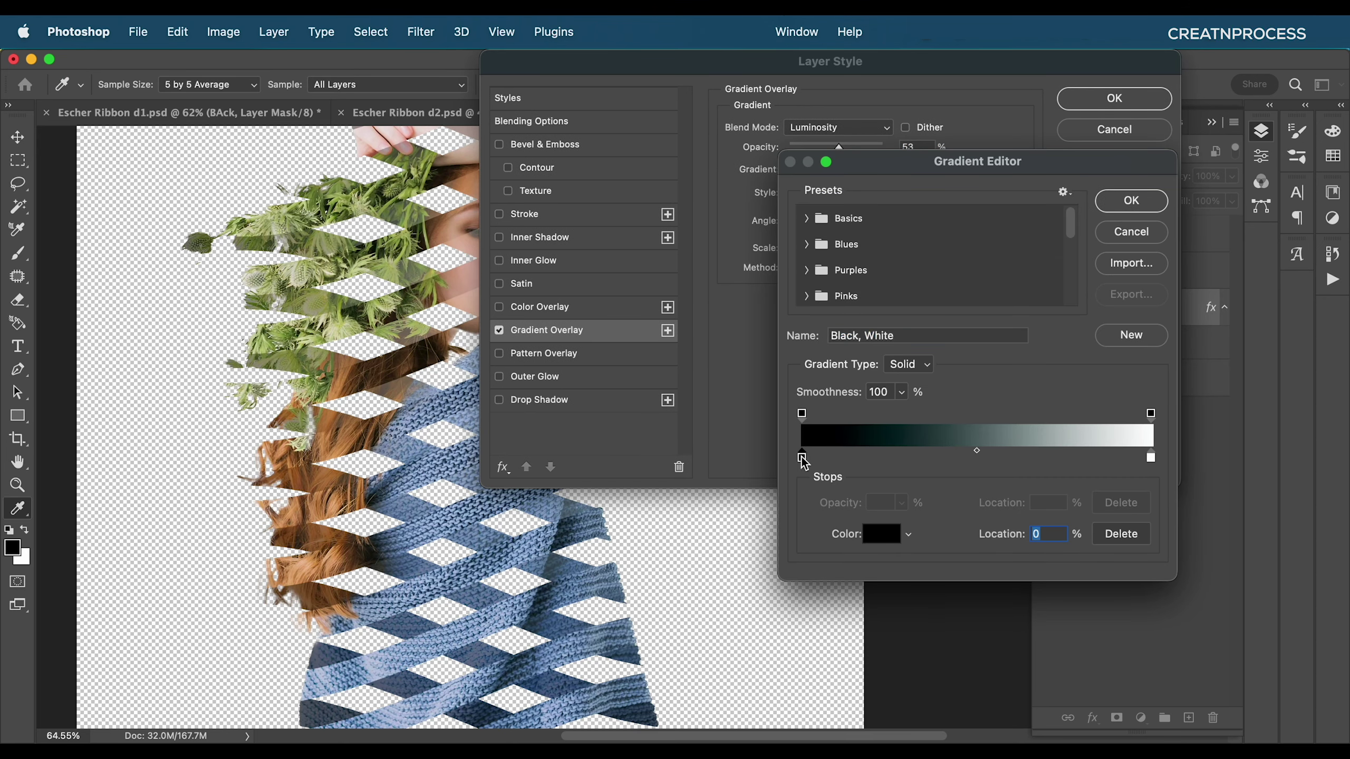
{"action": "left_click", "coordinate": [1149, 458]}
{"action": "double_click", "coordinate": [1148, 460]}
{"action": "left_click_drag", "start_coordinate": [1111, 490], "coordinate": [1109, 479]}
{"action": "left_click_drag", "start_coordinate": [1030, 549], "coordinate": [991, 521]}
{"action": "left_click_drag", "start_coordinate": [1110, 480], "coordinate": [1110, 492]}
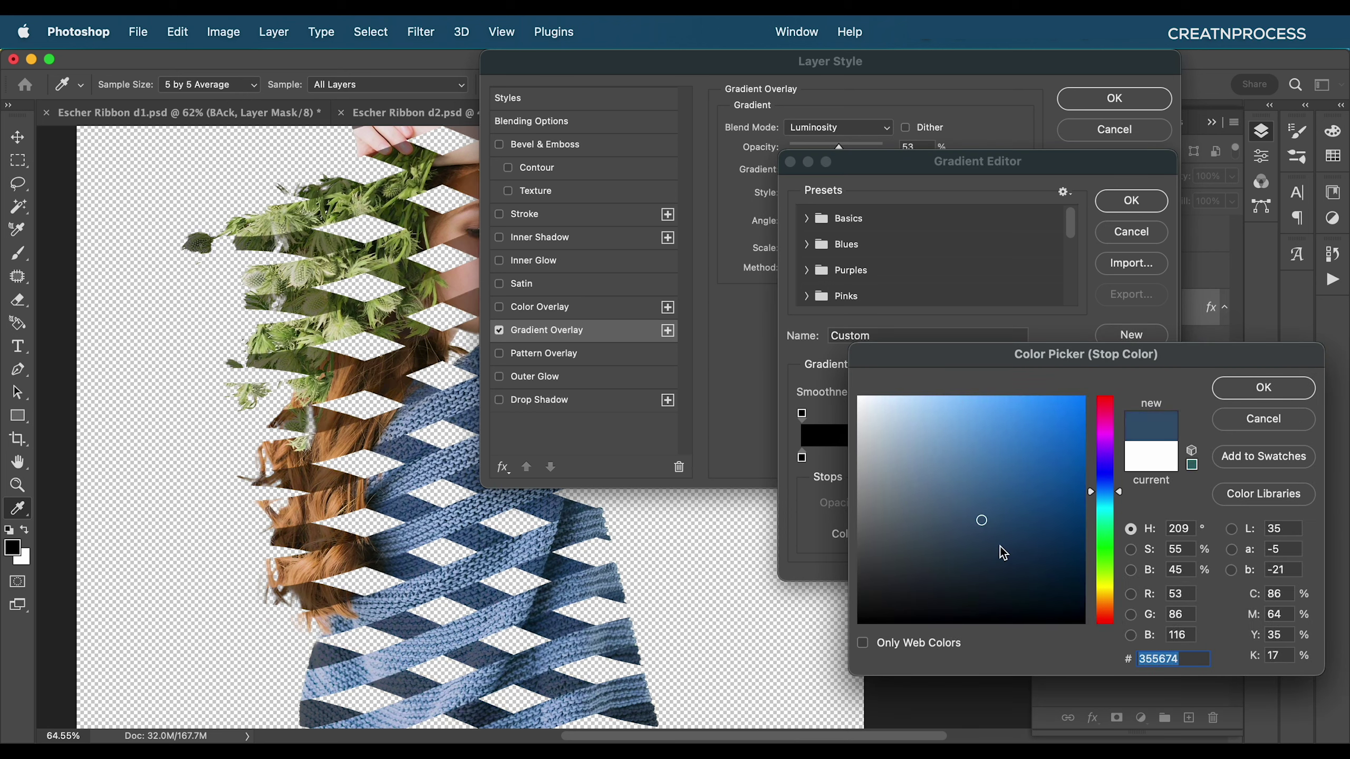
{"action": "left_click_drag", "start_coordinate": [999, 547], "coordinate": [1049, 533]}
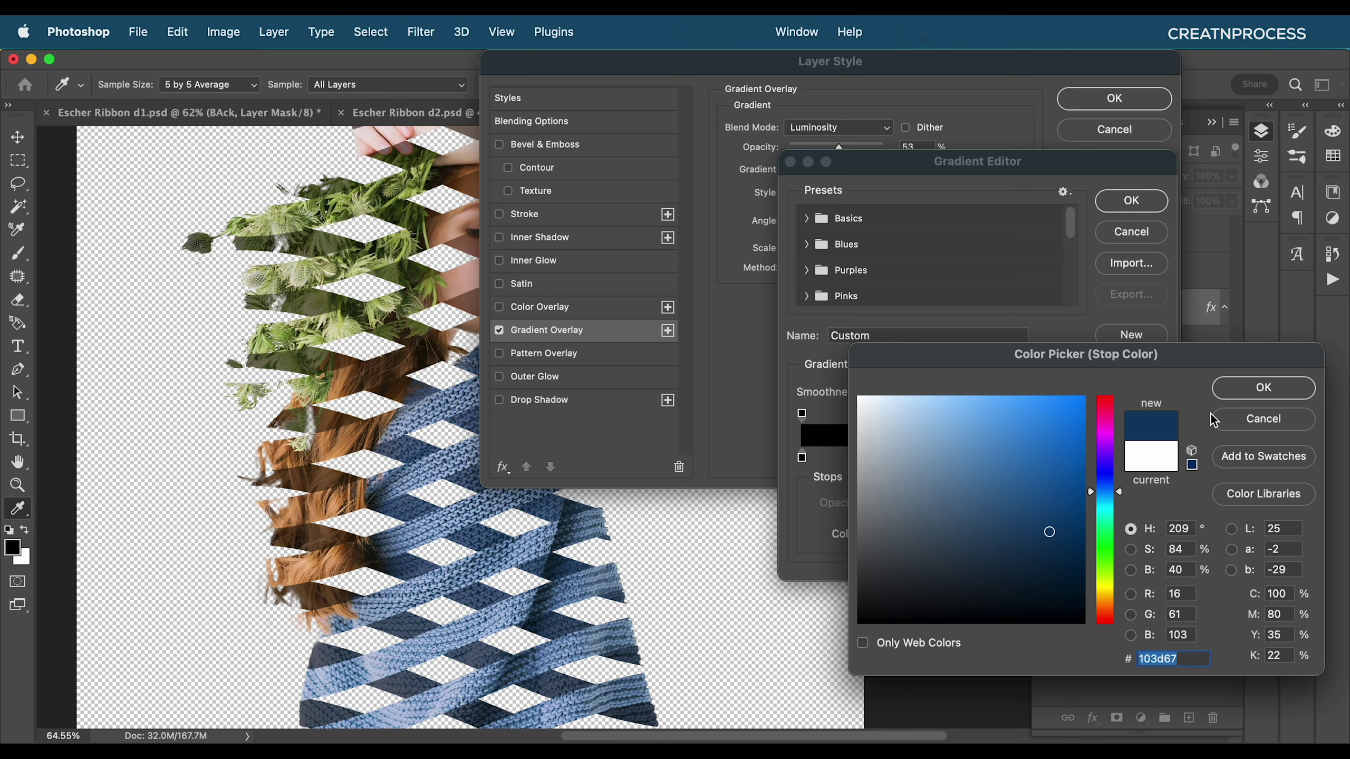
{"action": "left_click", "coordinate": [1249, 381]}
{"action": "left_click", "coordinate": [1151, 212]}
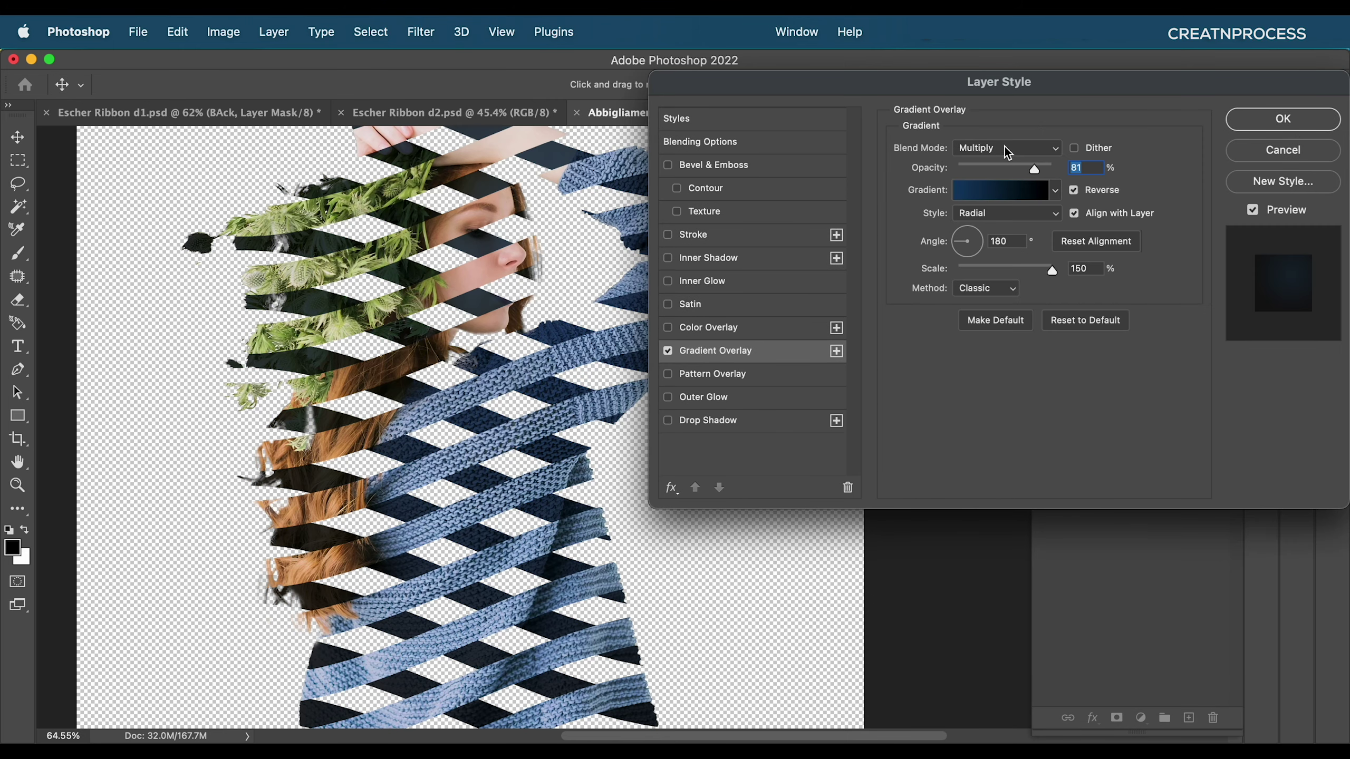
- Set the Back layer's Gradient Overlay to Multiply blend mode at 90% opacity
{"action": "left_click", "coordinate": [1003, 146]}
{"action": "left_click", "coordinate": [1011, 151]}
{"action": "left_click_drag", "start_coordinate": [1040, 170], "coordinate": [1045, 169]}
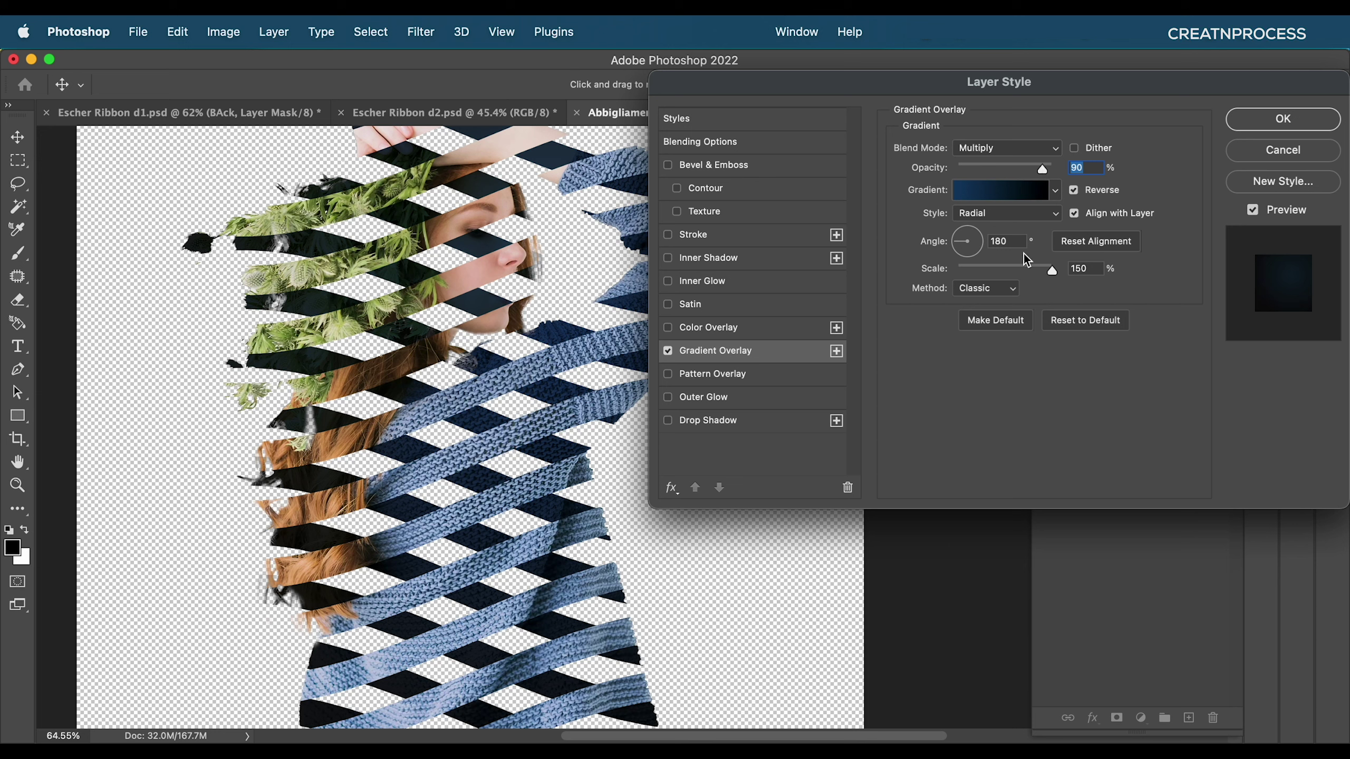
- Add a black Multiply Inner Shadow to the Back layer with 100% opacity, -151° angle, 26 px distance and 54 px size
{"action": "left_click", "coordinate": [701, 258]}
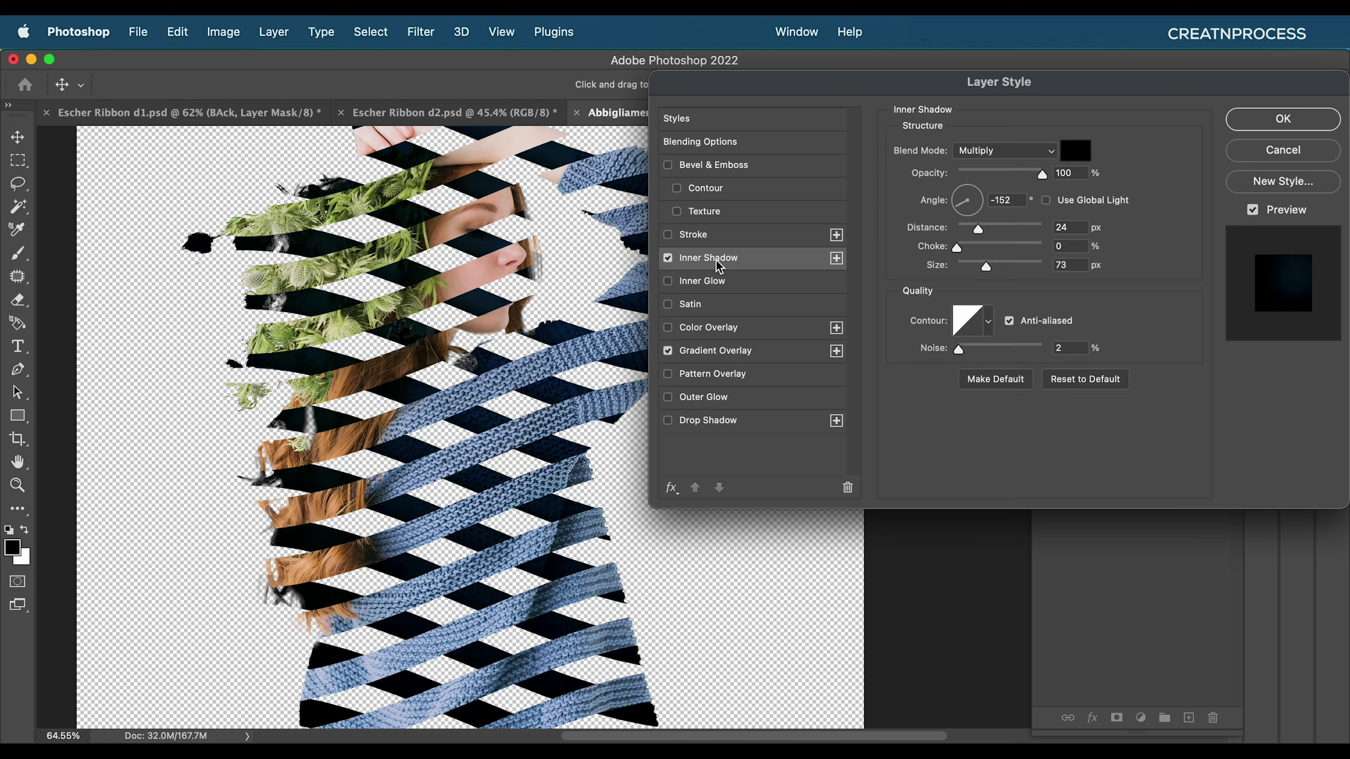
{"action": "left_click", "coordinate": [995, 152]}
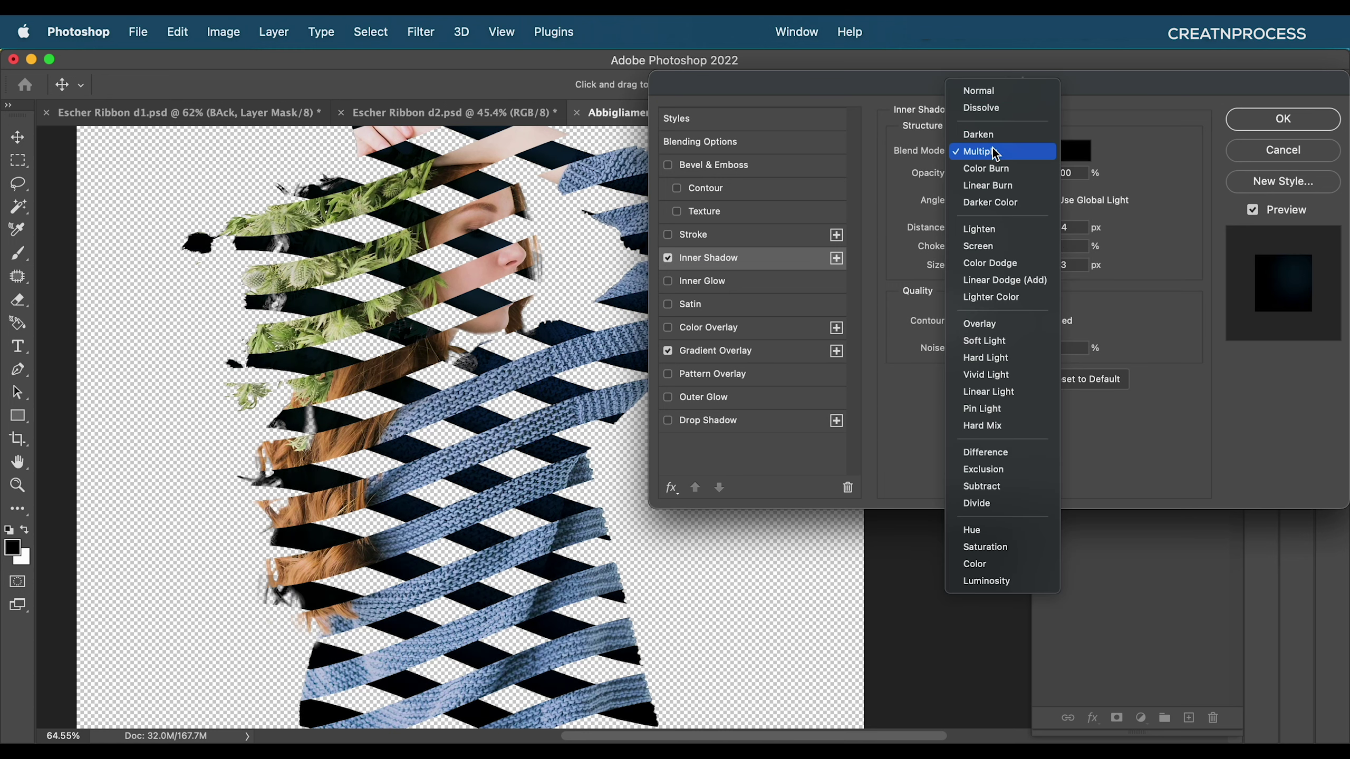
{"action": "left_click", "coordinate": [995, 152]}
{"action": "left_click", "coordinate": [1076, 150]}
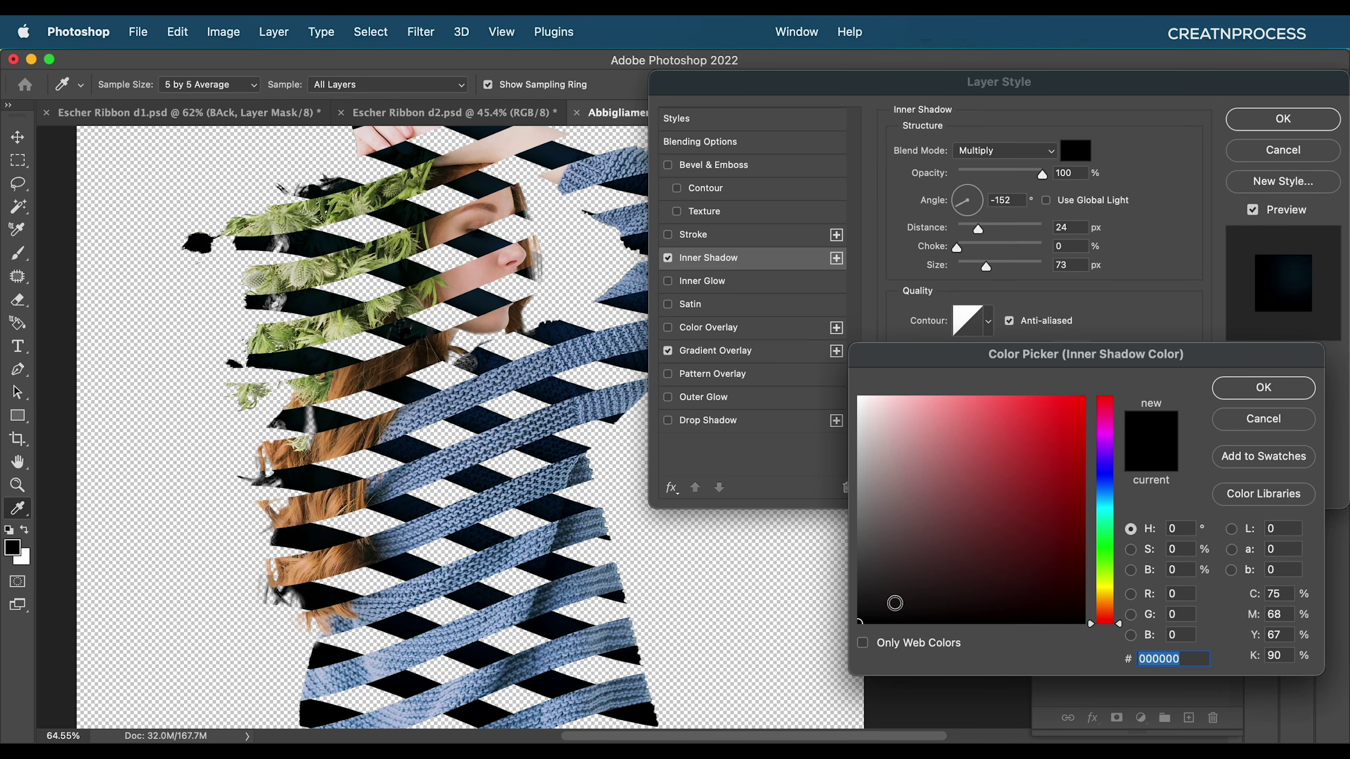
{"action": "left_click", "coordinate": [1217, 389]}
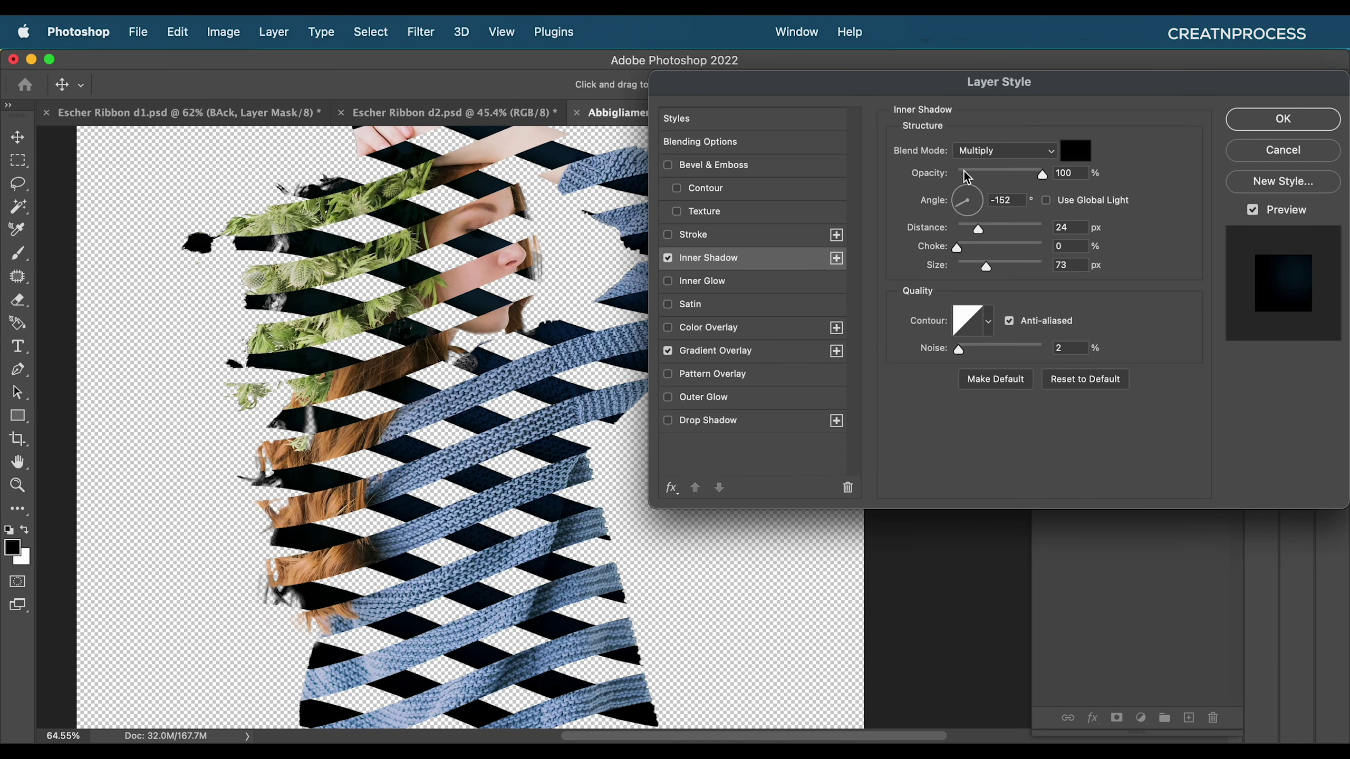
{"action": "left_click", "coordinate": [1068, 173]}
{"action": "left_click", "coordinate": [1013, 202]}
{"action": "left_click_drag", "start_coordinate": [979, 235], "coordinate": [949, 268]}
{"action": "left_click_drag", "start_coordinate": [976, 265], "coordinate": [981, 266]}
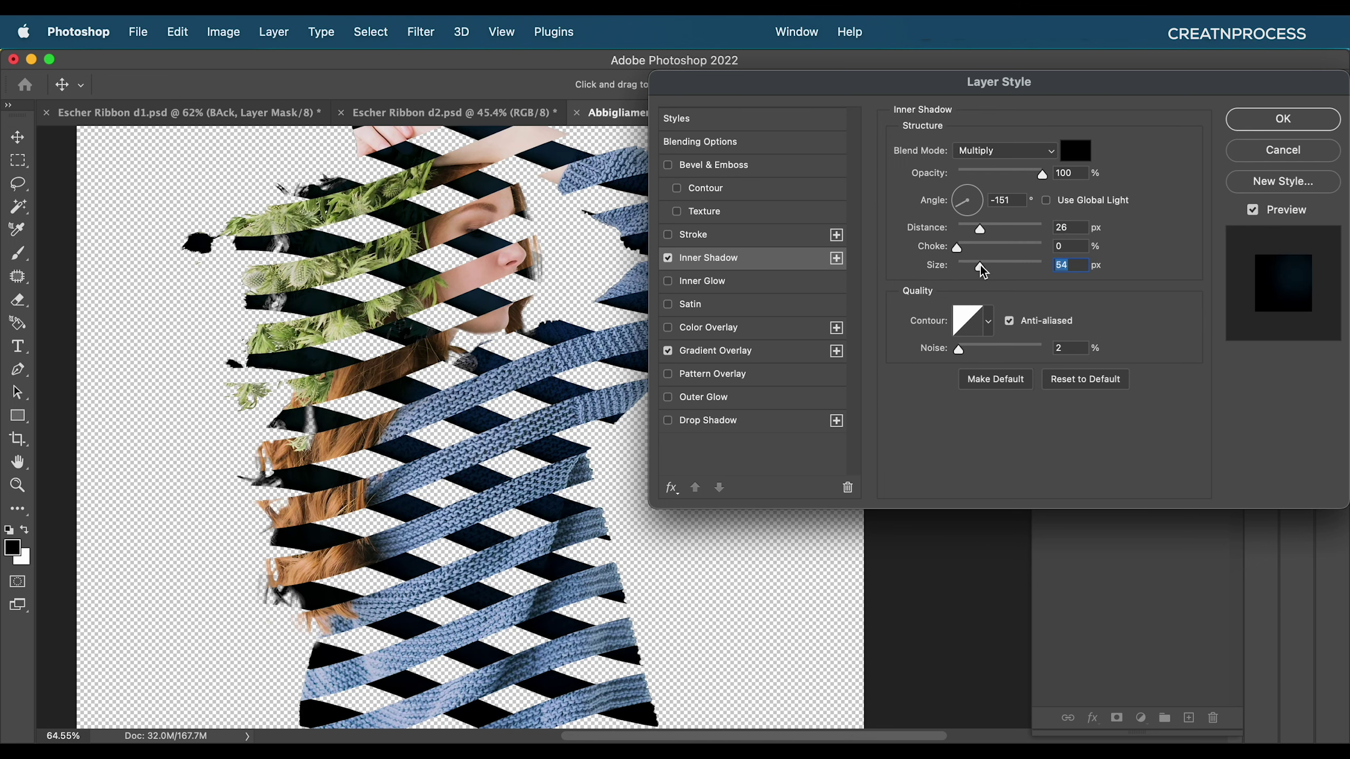
{"action": "left_click", "coordinate": [1243, 129]}
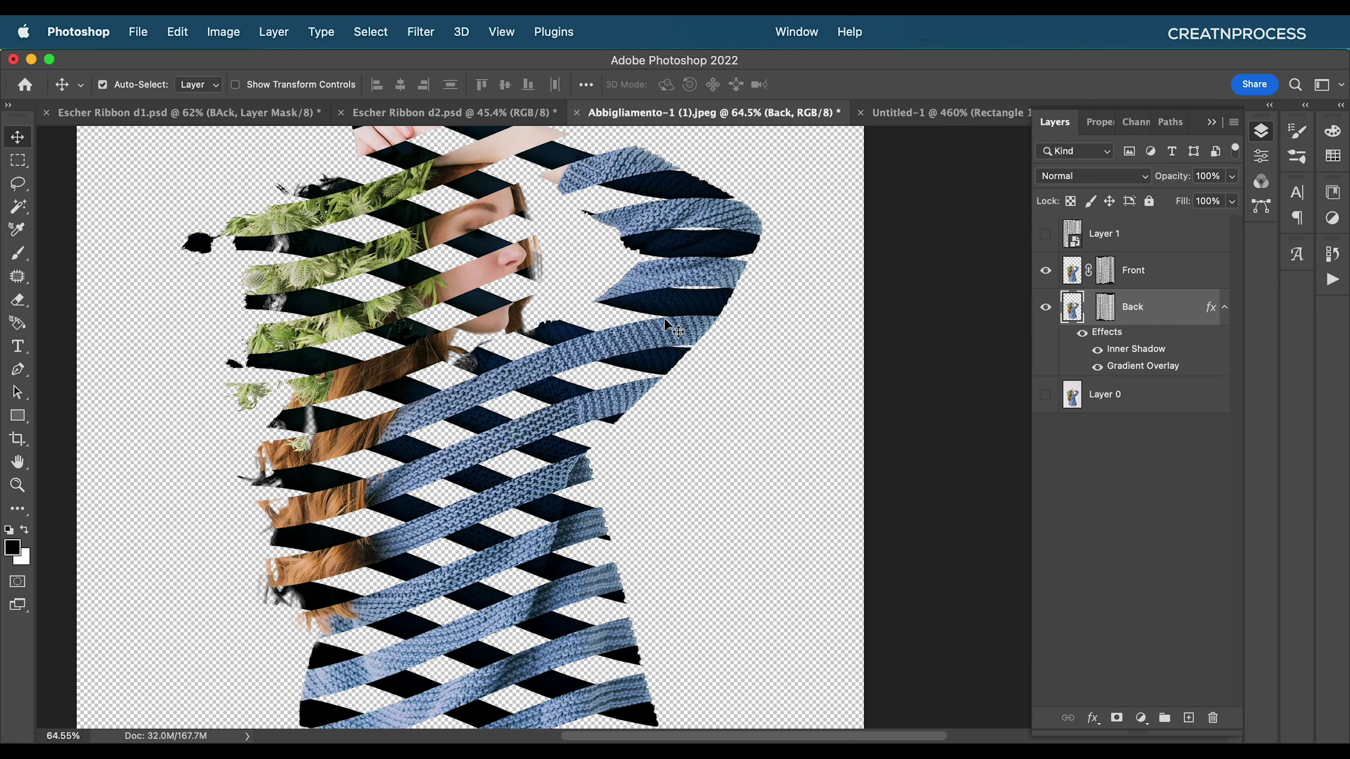
- Add an Inner Shadow to the Front layer with white color ffffff and Overlay blend mode
{"action": "left_click", "coordinate": [1189, 276]}
{"action": "double_click", "coordinate": [1215, 288]}
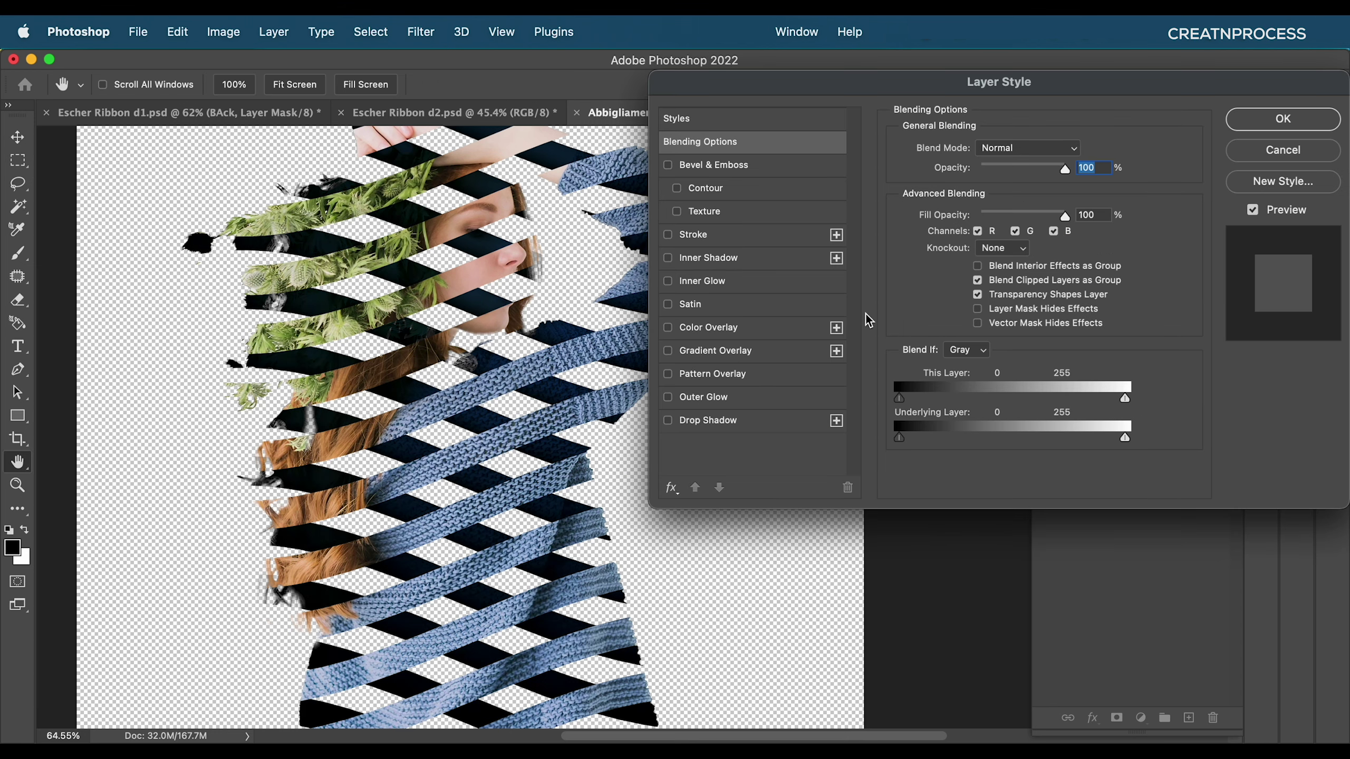
{"action": "left_click", "coordinate": [668, 259]}
{"action": "left_click", "coordinate": [712, 263]}
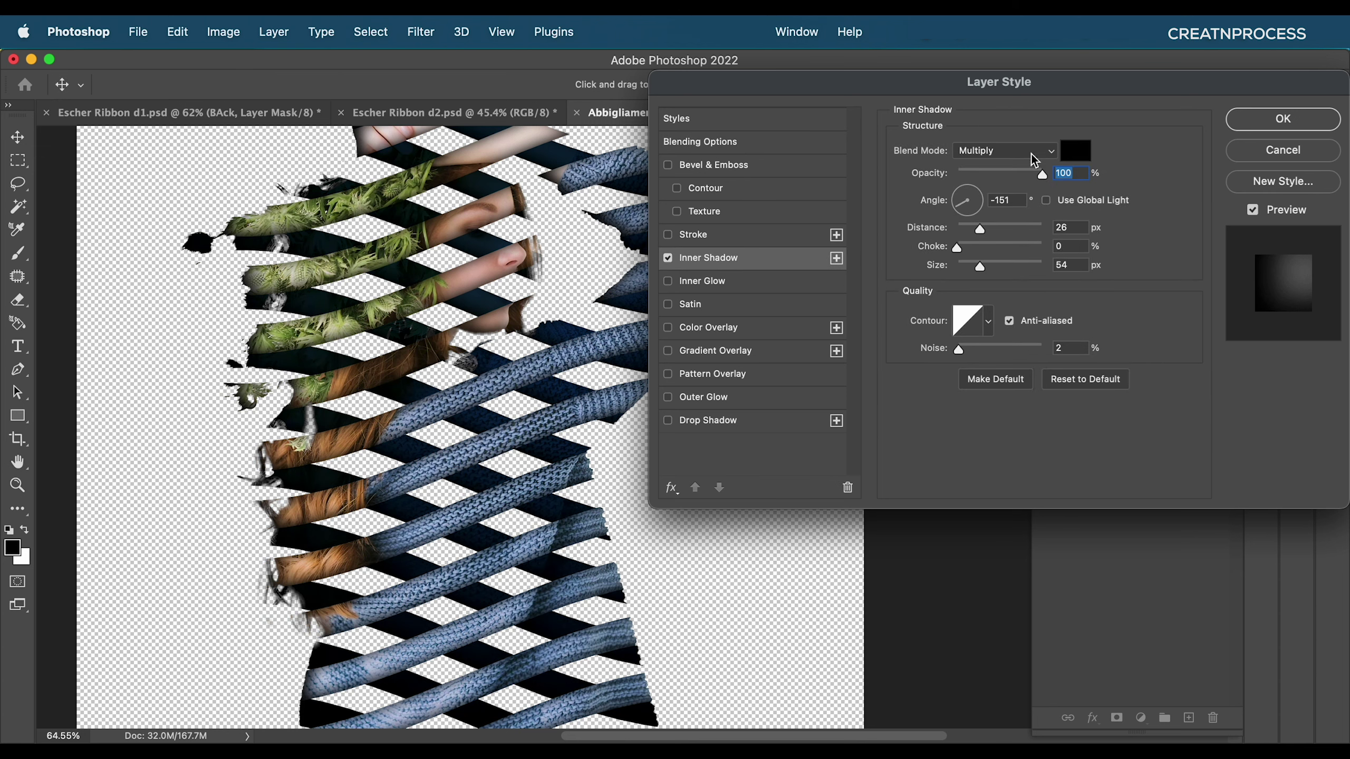
{"action": "left_click", "coordinate": [1079, 152]}
{"action": "type", "text": "ffffff"}
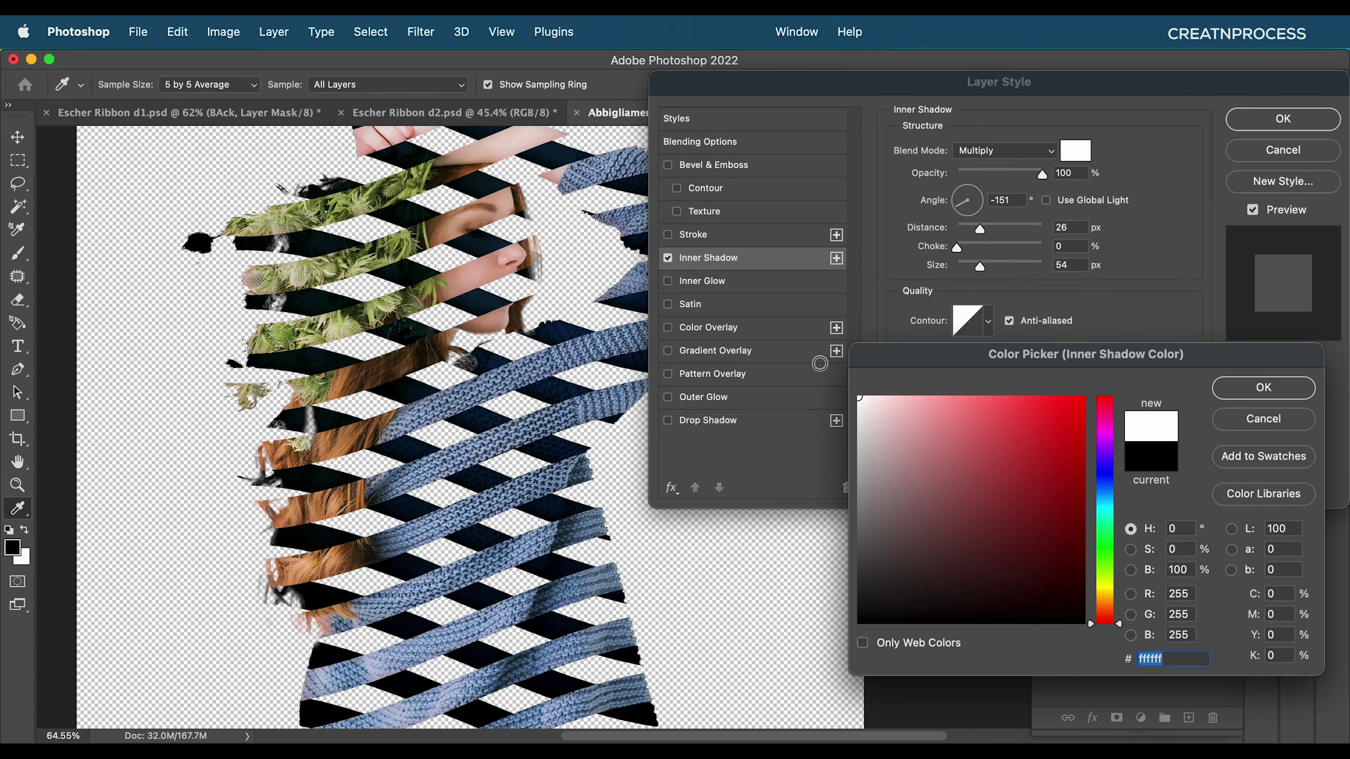
{"action": "left_click", "coordinate": [1263, 387]}
{"action": "left_click", "coordinate": [1025, 158]}
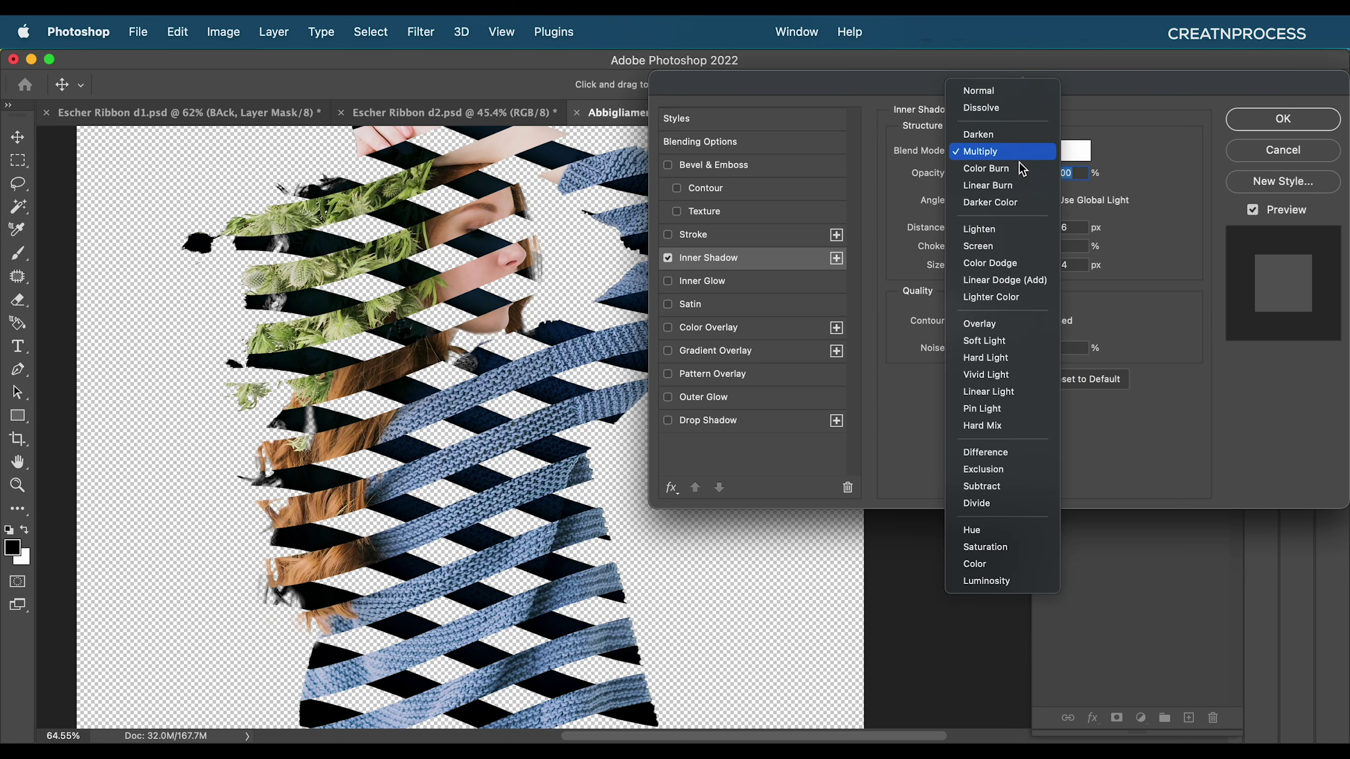
{"action": "left_click", "coordinate": [1001, 325]}
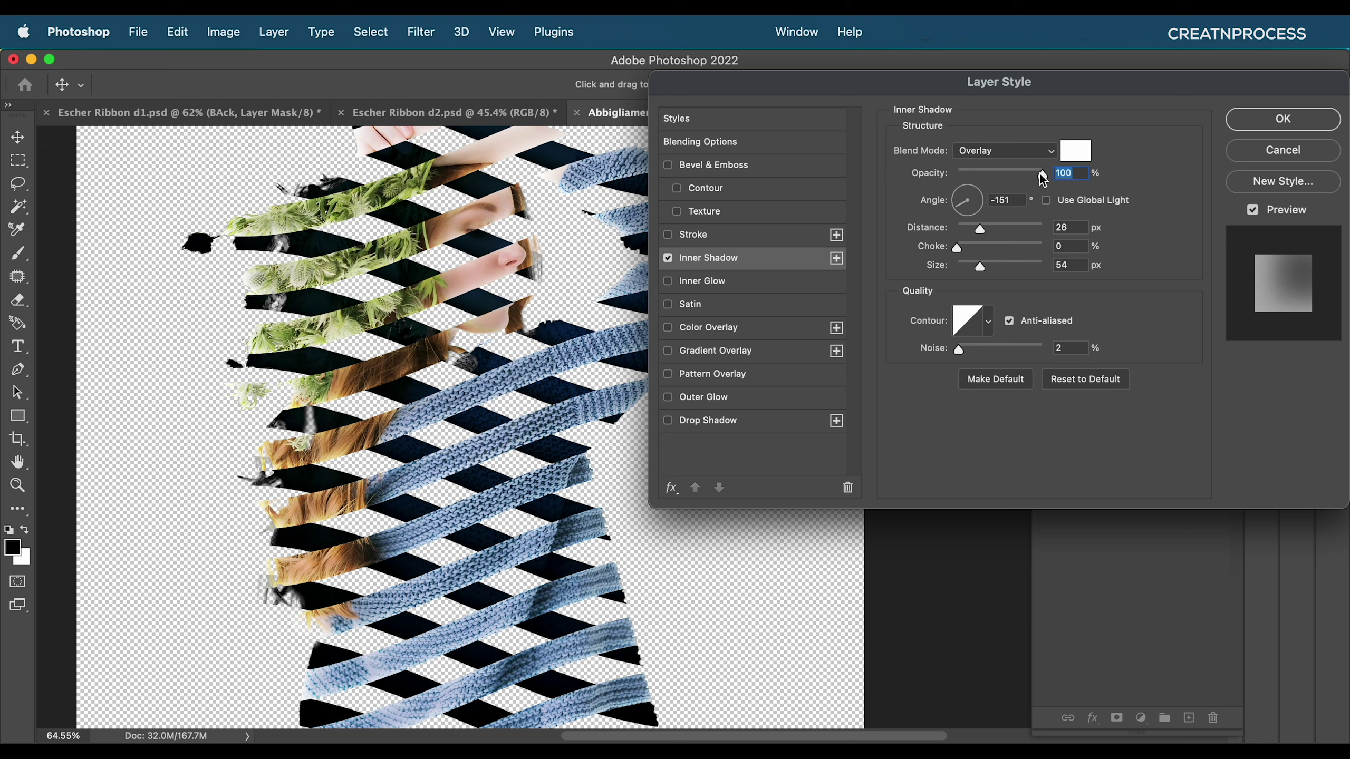
- Set the Front layer's Inner Shadow to 75% opacity, 37° angle, 33 px distance and 27 px size, and apply it
{"action": "mouse_move", "coordinate": [1041, 176]}
{"action": "left_mouse_down"}
{"action": "mouse_move", "coordinate": [959, 174]}
{"action": "mouse_move", "coordinate": [1018, 188]}
{"action": "left_mouse_up"}
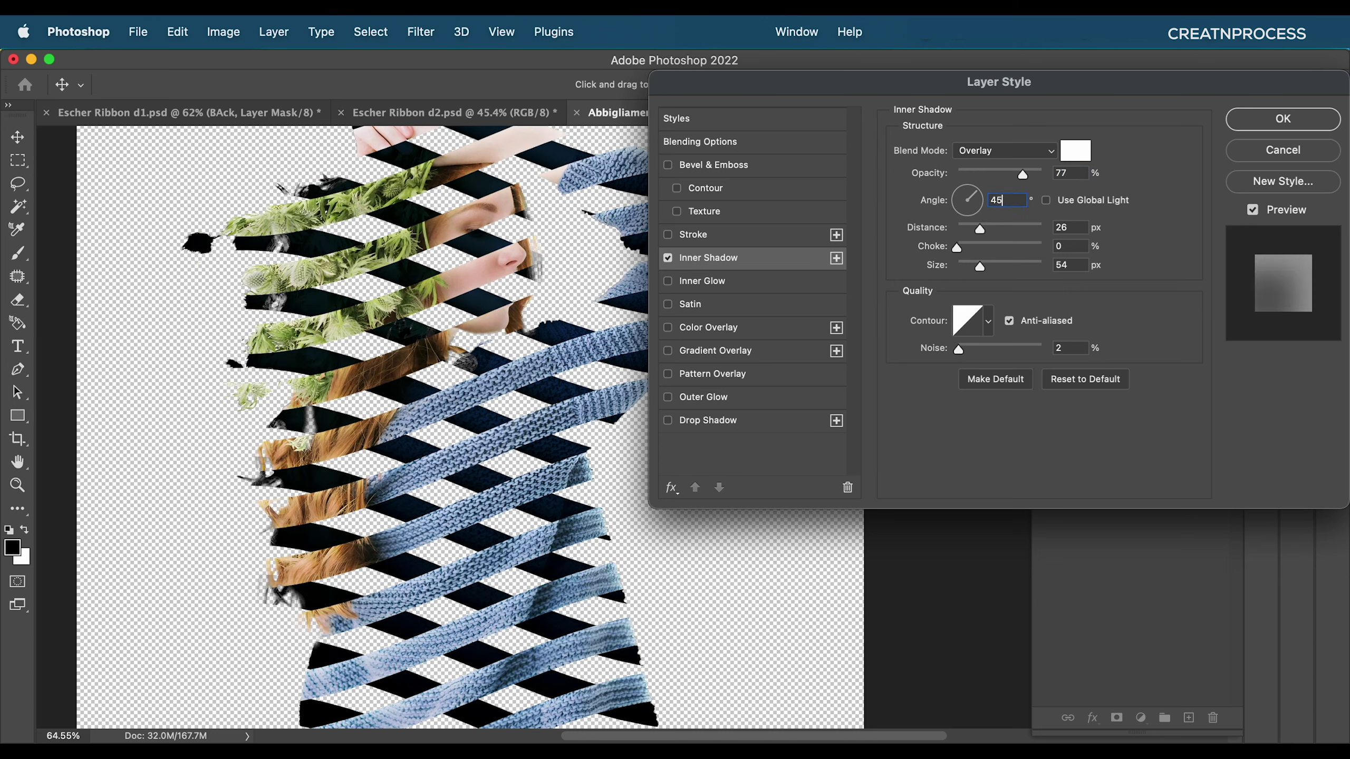
{"action": "left_click_drag", "start_coordinate": [975, 237], "coordinate": [974, 274]}
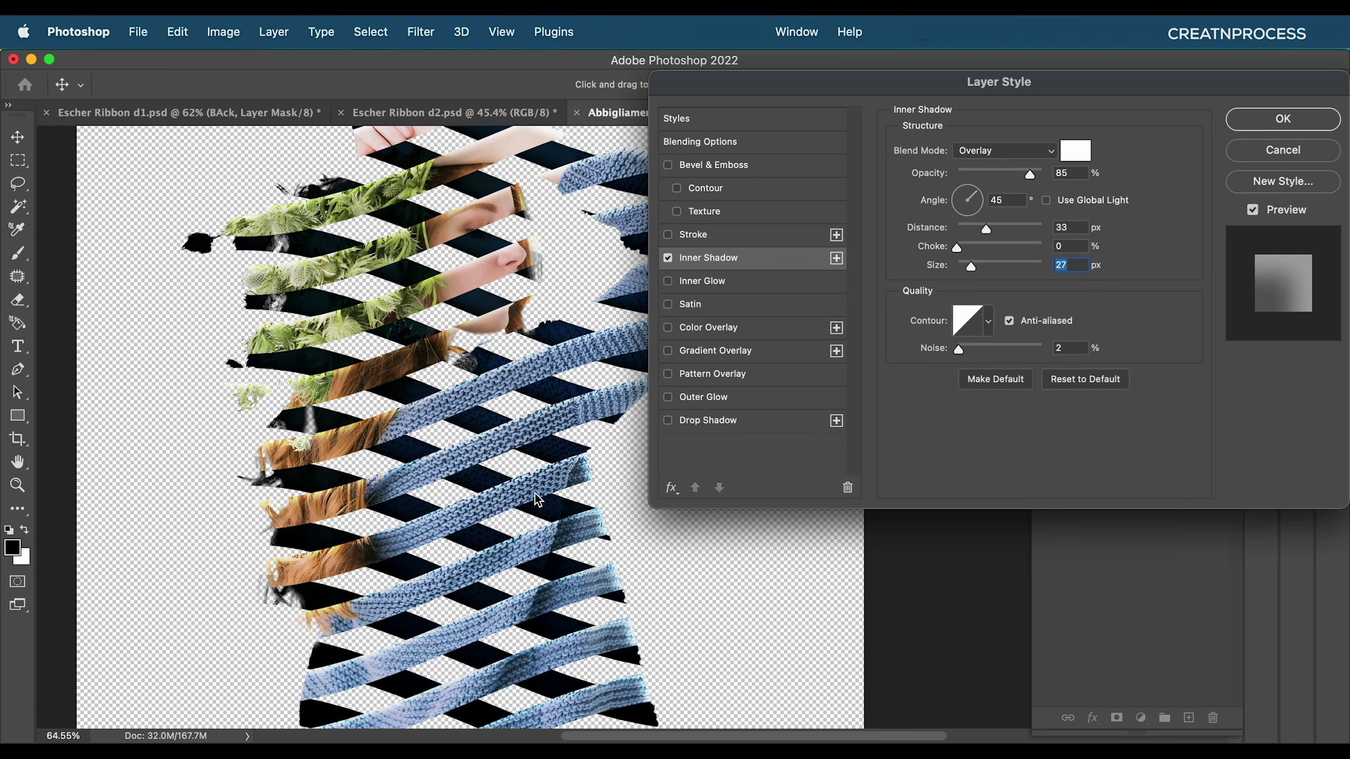
{"action": "left_click", "coordinate": [975, 194]}
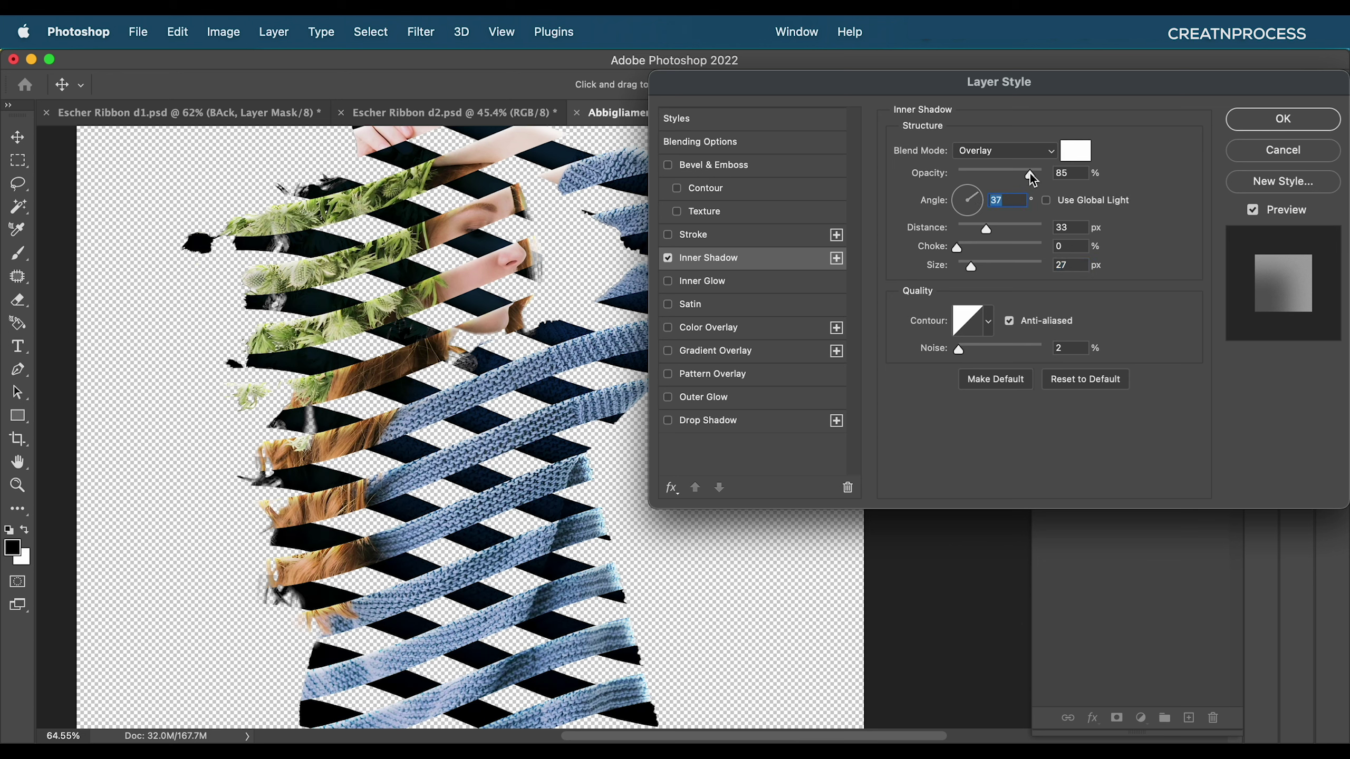
{"action": "left_click_drag", "start_coordinate": [1029, 173], "coordinate": [1017, 175]}
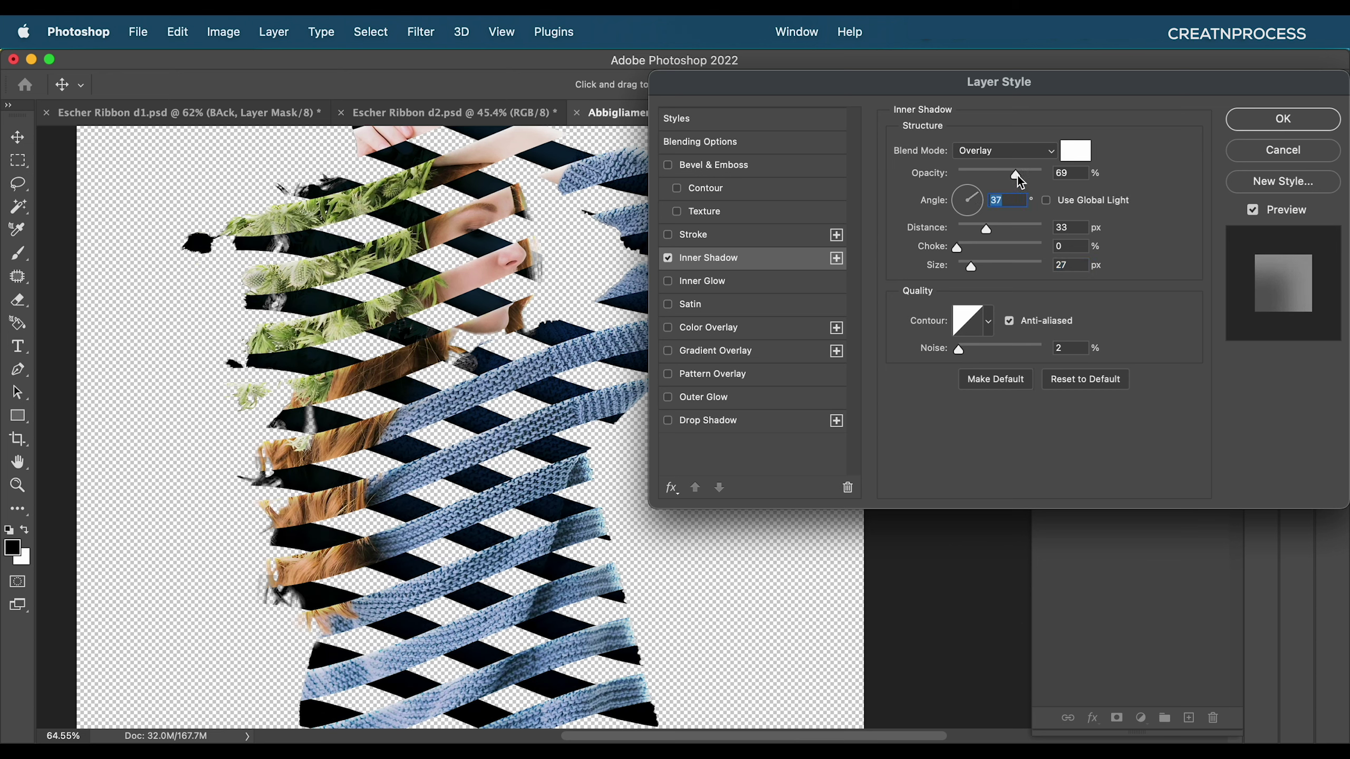
{"action": "left_click", "coordinate": [1249, 126]}
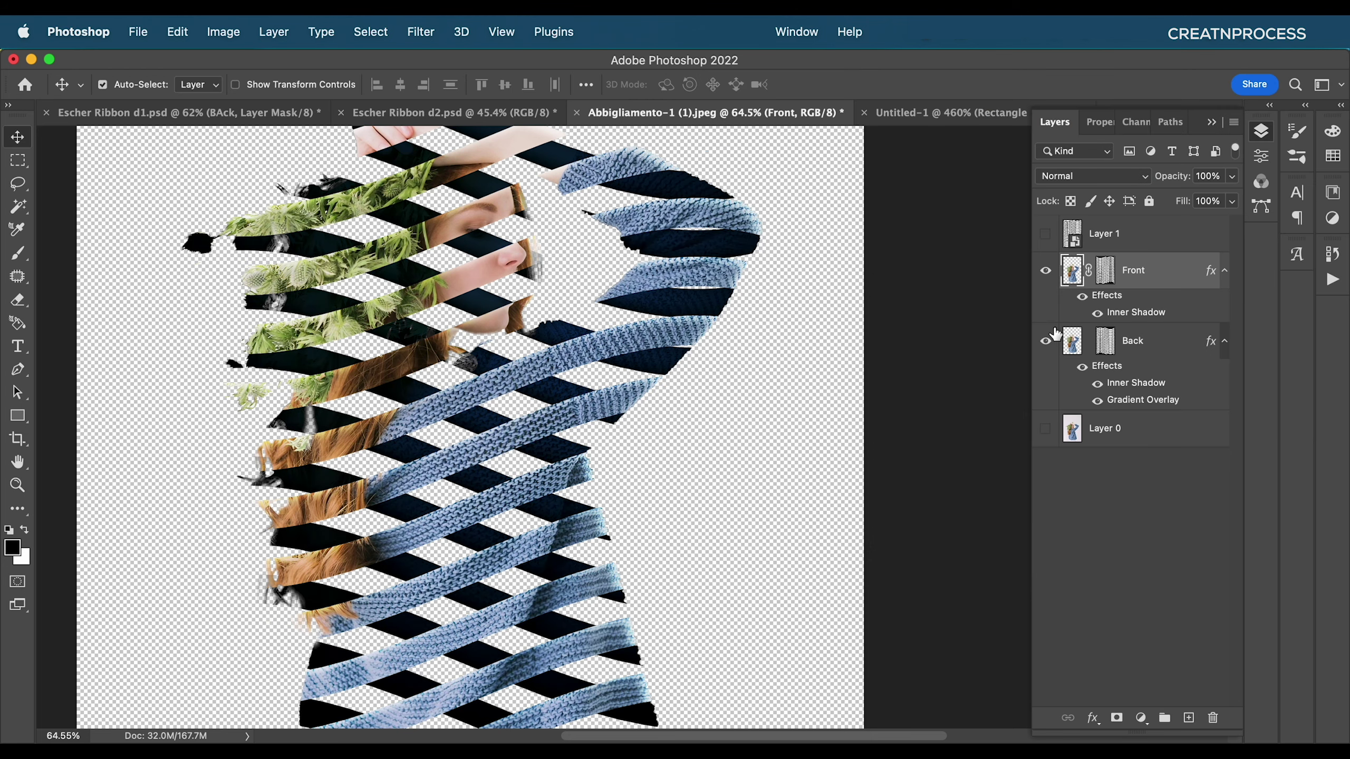
- Duplicate the Front layer and delete the layer effects from the Front copy
{"action": "scroll", "coordinate": [636, 473], "scroll_direction": "down", "scroll_amount": 2}
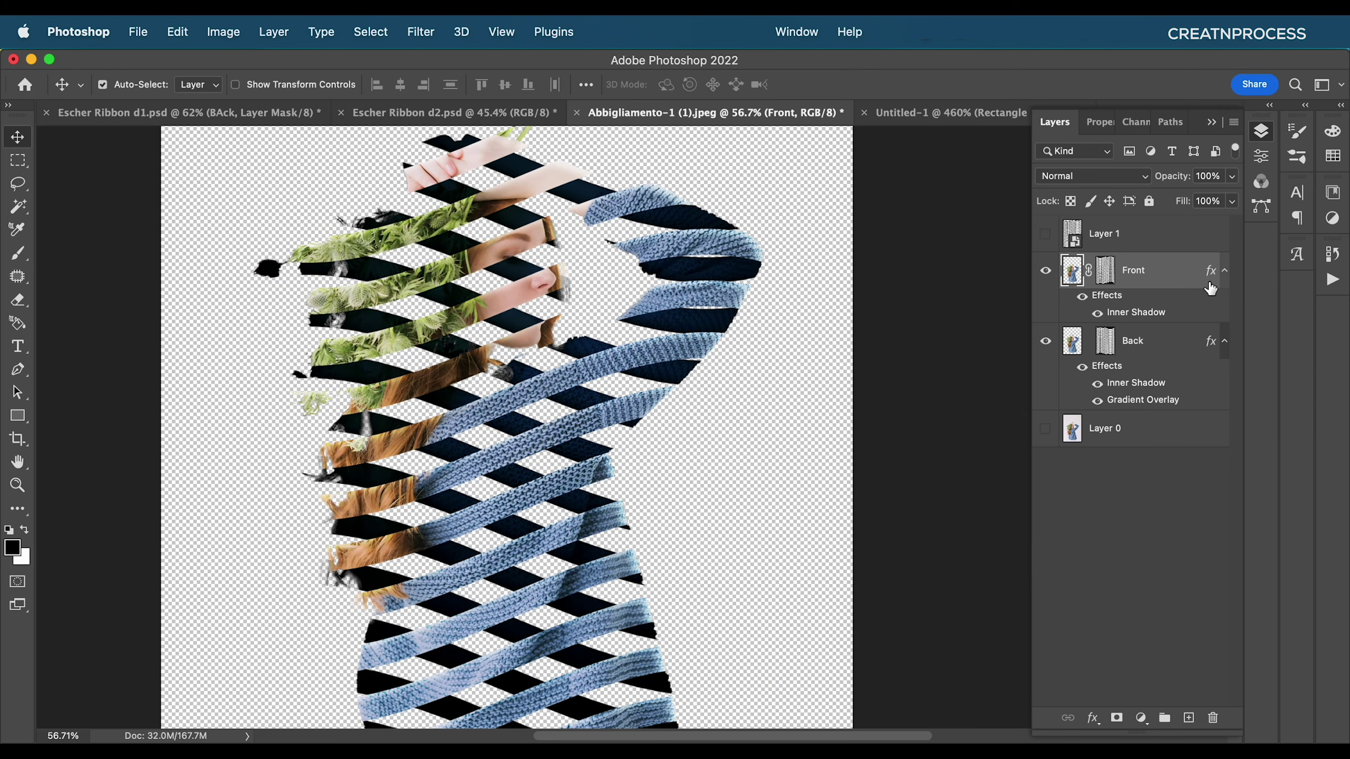
{"action": "left_click_drag", "start_coordinate": [1188, 282], "coordinate": [1189, 718]}
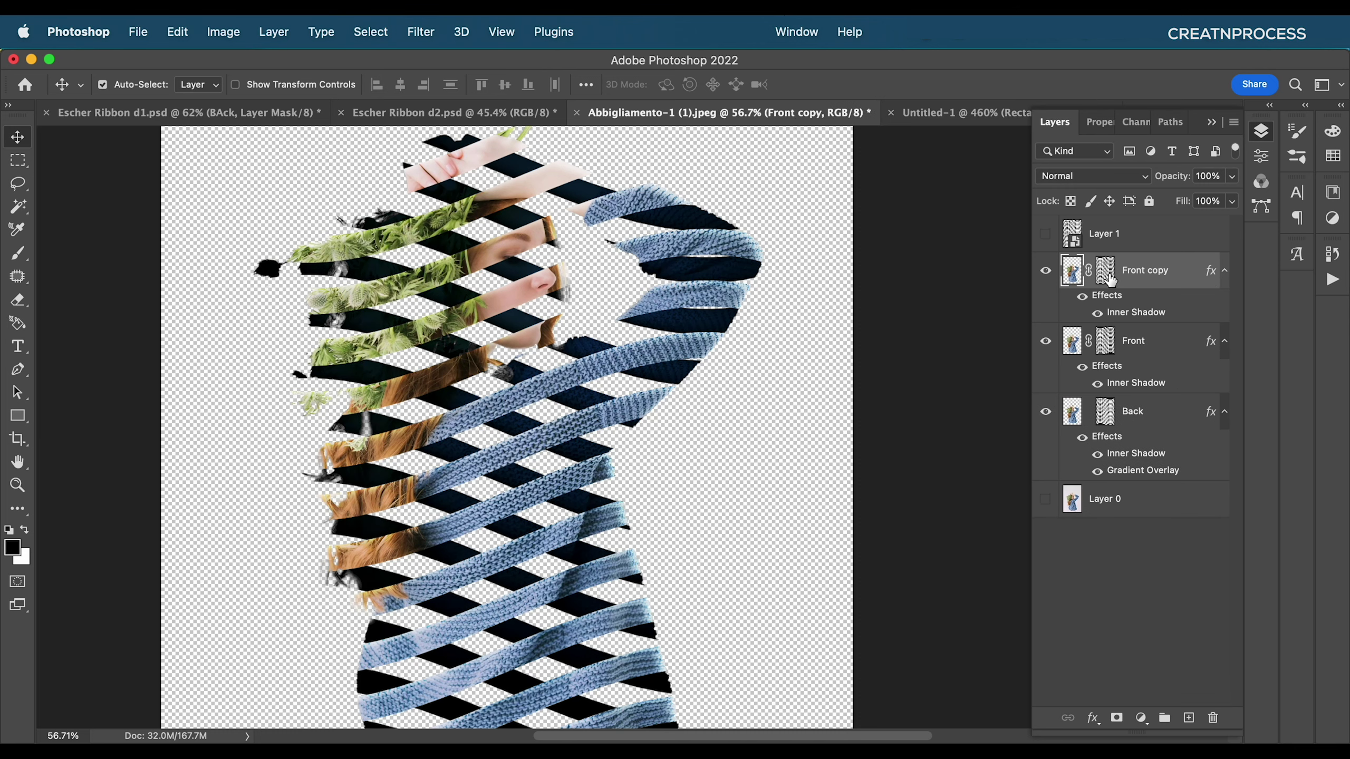
{"action": "left_click", "coordinate": [1162, 235]}
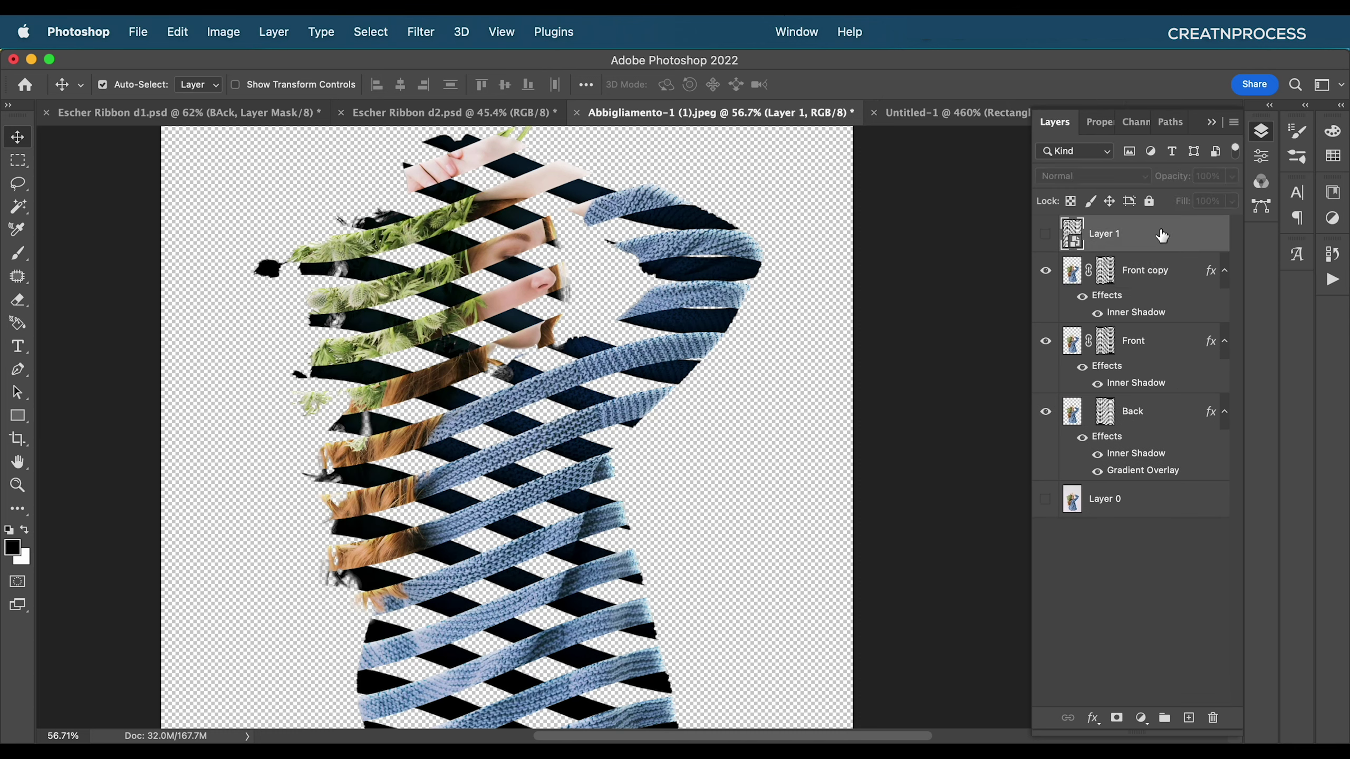
{"action": "left_click_drag", "start_coordinate": [1103, 304], "coordinate": [1212, 718]}
- Fill the Front copy's mask with black and begin painting the face back in white with a 250 px brush
{"action": "left_click", "coordinate": [1105, 282]}
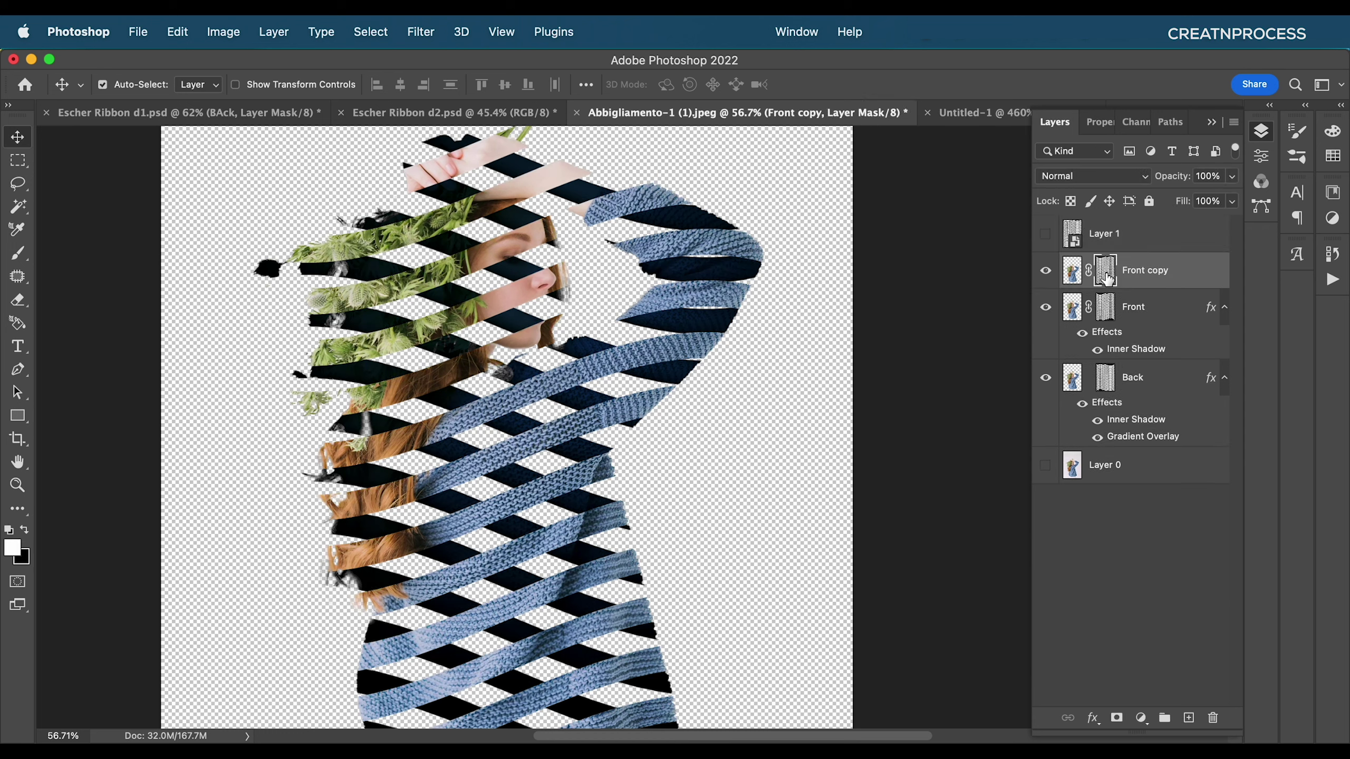
{"action": "key", "text": "super+BackSpace"}
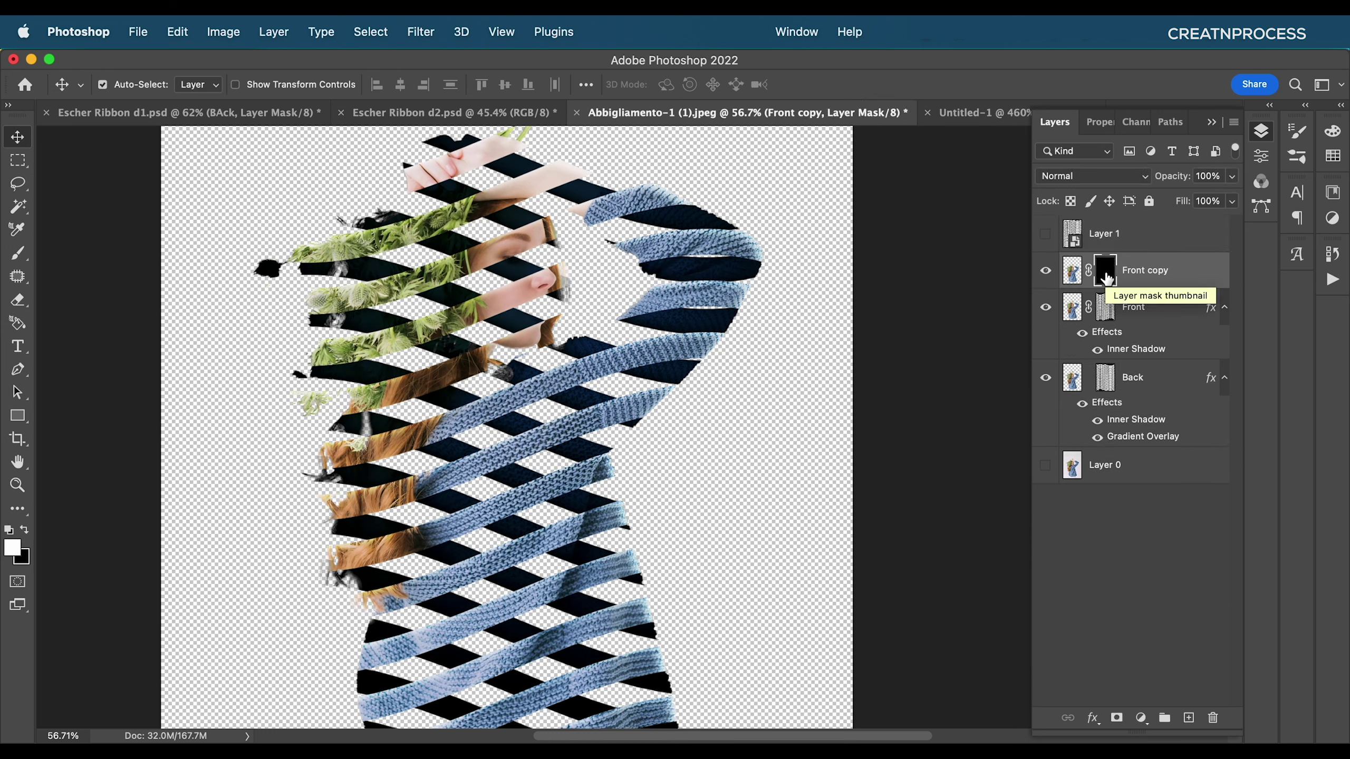
{"action": "key", "text": "b"}
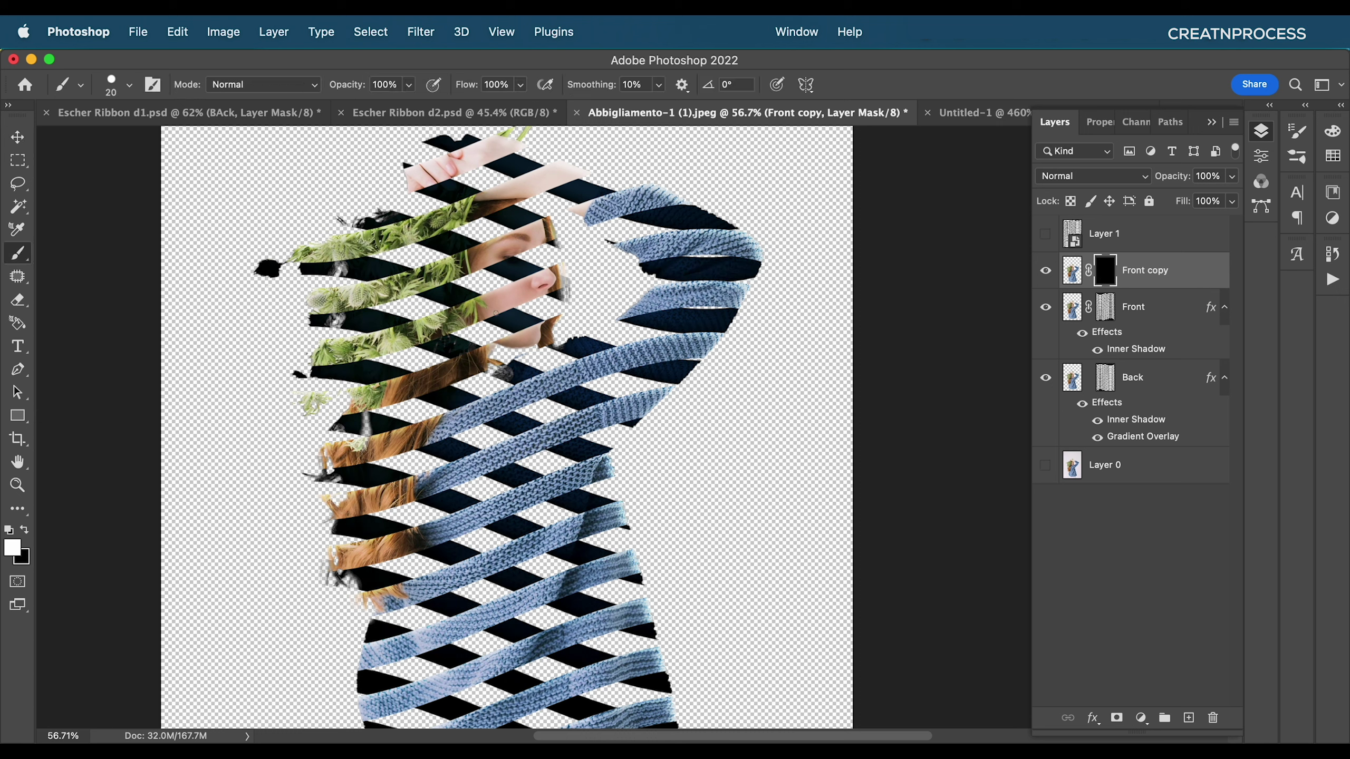
{"action": "key", "text": "bracketright"}
{"action": "key", "text": "bracketright"}
{"action": "key", "text": "bracketright"}
{"action": "key", "text": "bracketright"}
{"action": "key", "text": "bracketright"}
{"action": "key", "text": "bracketright"}
{"action": "mouse_move", "coordinate": [489, 305]}
{"action": "left_mouse_down"}
{"action": "mouse_move", "coordinate": [504, 266]}
{"action": "mouse_move", "coordinate": [518, 316]}
{"action": "left_mouse_up"}
{"action": "scroll", "coordinate": [531, 299], "scroll_direction": "up", "scroll_amount": 5}
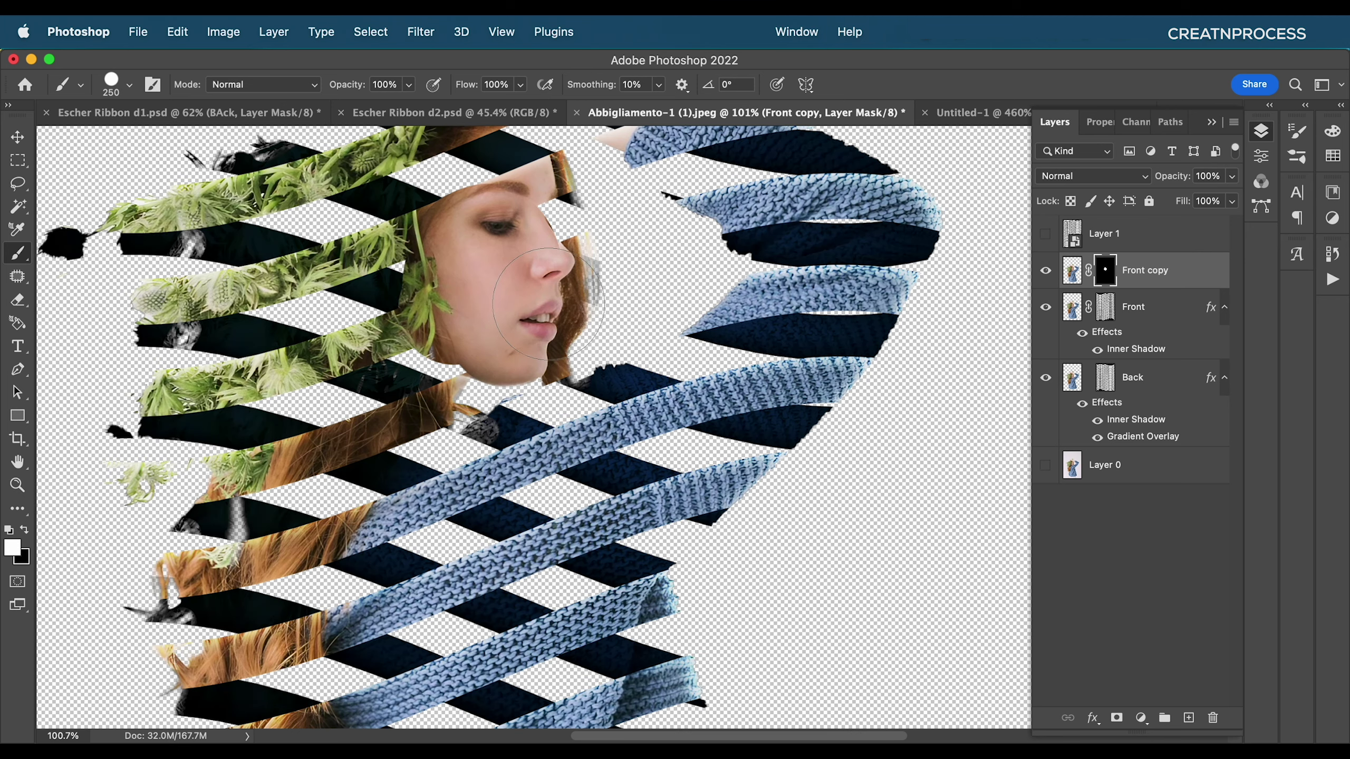
- Paint white on the Front copy's mask to reveal the whole face, the bouquet, the hands and the bare forearm
{"action": "left_click_drag", "start_coordinate": [540, 248], "coordinate": [565, 324]}
{"action": "left_click_drag", "start_coordinate": [554, 274], "coordinate": [524, 245]}
{"action": "mouse_move", "coordinate": [529, 251]}
{"action": "left_mouse_down"}
{"action": "mouse_move", "coordinate": [524, 304]}
{"action": "mouse_move", "coordinate": [494, 341]}
{"action": "left_mouse_up"}
{"action": "mouse_move", "coordinate": [575, 282]}
{"action": "left_mouse_down"}
{"action": "mouse_move", "coordinate": [728, 235]}
{"action": "mouse_move", "coordinate": [241, 216]}
{"action": "left_mouse_up"}
{"action": "left_click_drag", "start_coordinate": [413, 213], "coordinate": [410, 270]}
{"action": "mouse_move", "coordinate": [462, 215]}
{"action": "left_mouse_down"}
{"action": "mouse_move", "coordinate": [510, 172]}
{"action": "mouse_move", "coordinate": [449, 165]}
{"action": "mouse_move", "coordinate": [525, 234]}
{"action": "mouse_move", "coordinate": [543, 224]}
{"action": "mouse_move", "coordinate": [446, 274]}
{"action": "mouse_move", "coordinate": [330, 542]}
{"action": "mouse_move", "coordinate": [473, 362]}
{"action": "mouse_move", "coordinate": [485, 321]}
{"action": "left_mouse_up"}
{"action": "left_click_drag", "start_coordinate": [532, 373], "coordinate": [615, 290]}
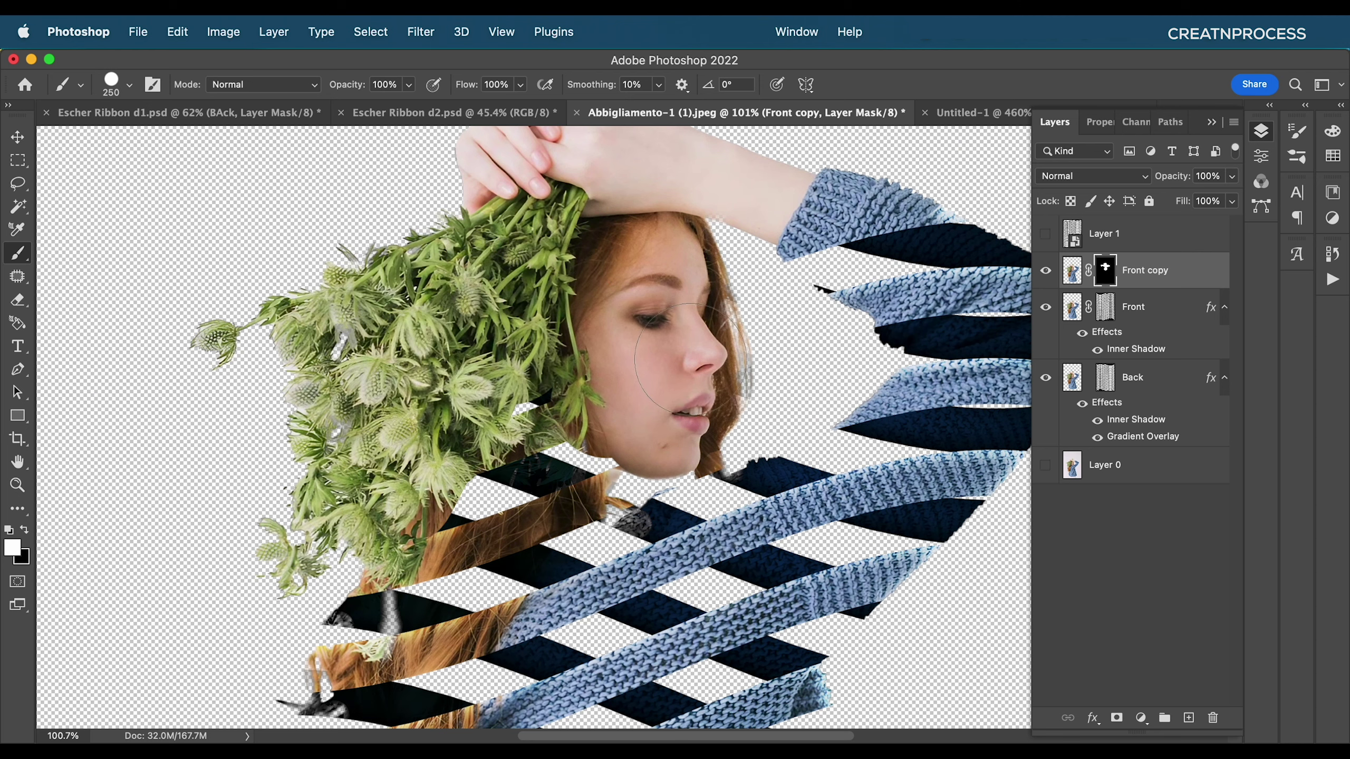
- Paint white on the Front copy's mask over the raised sleeve, the shoulder and the hair below the bouquet
{"action": "mouse_move", "coordinate": [715, 439]}
{"action": "left_mouse_down"}
{"action": "mouse_move", "coordinate": [687, 356]}
{"action": "mouse_move", "coordinate": [590, 209]}
{"action": "mouse_move", "coordinate": [669, 320]}
{"action": "left_mouse_up"}
{"action": "mouse_move", "coordinate": [510, 375]}
{"action": "left_mouse_down"}
{"action": "mouse_move", "coordinate": [351, 465]}
{"action": "mouse_move", "coordinate": [364, 511]}
{"action": "mouse_move", "coordinate": [435, 457]}
{"action": "mouse_move", "coordinate": [553, 404]}
{"action": "mouse_move", "coordinate": [775, 334]}
{"action": "mouse_move", "coordinate": [914, 319]}
{"action": "mouse_move", "coordinate": [982, 330]}
{"action": "left_mouse_up"}
{"action": "left_click_drag", "start_coordinate": [885, 436], "coordinate": [790, 330]}
{"action": "mouse_move", "coordinate": [738, 407]}
{"action": "left_mouse_down"}
{"action": "mouse_move", "coordinate": [783, 386]}
{"action": "mouse_move", "coordinate": [750, 400]}
{"action": "left_mouse_up"}
- Reduce the brush to 175 px and reveal the wide band of lower hair and sweater across the chest
{"action": "key", "text": "bracketleft"}
{"action": "key", "text": "bracketleft"}
{"action": "left_click", "coordinate": [353, 513], "text": "shift"}
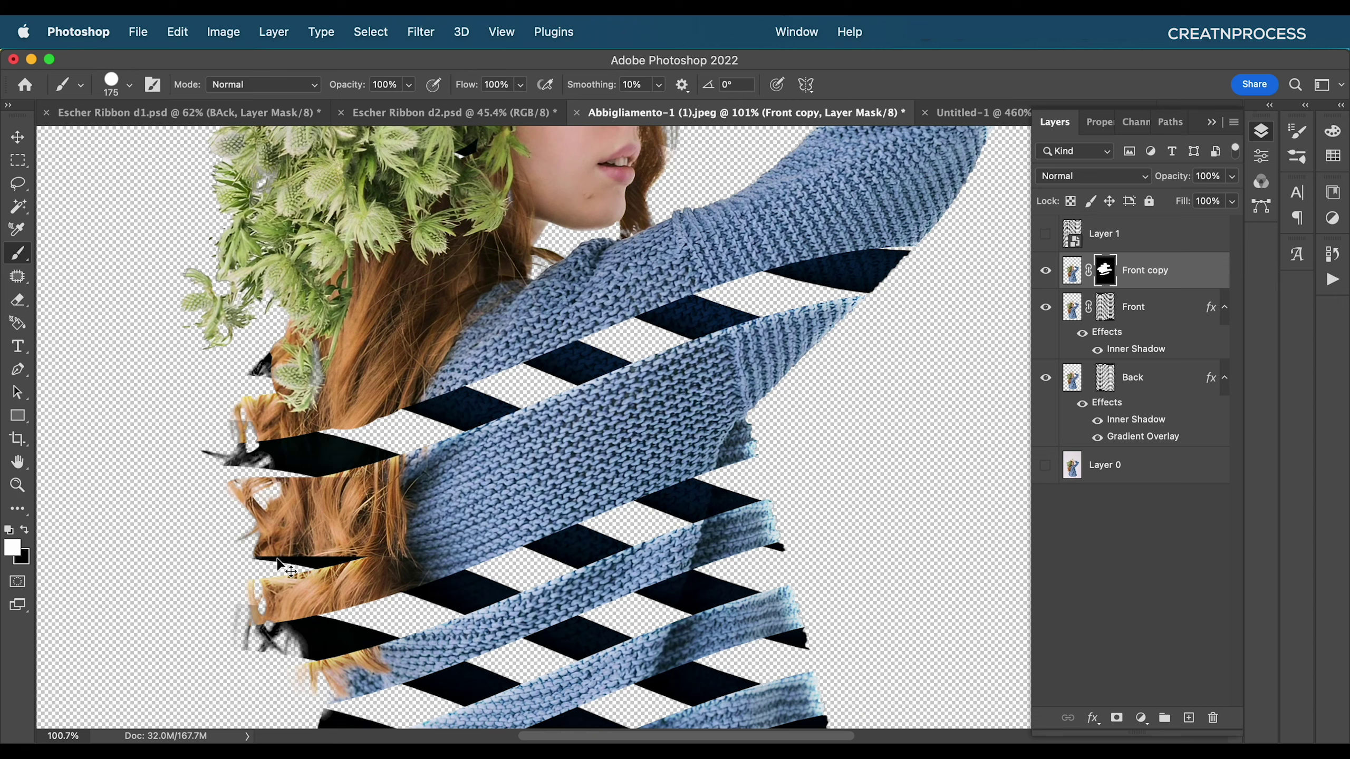
{"action": "key", "text": "super+z"}
{"action": "mouse_move", "coordinate": [277, 563]}
{"action": "left_mouse_down"}
{"action": "mouse_move", "coordinate": [559, 468]}
{"action": "mouse_move", "coordinate": [711, 394]}
{"action": "mouse_move", "coordinate": [746, 408]}
{"action": "left_mouse_up"}
{"action": "mouse_move", "coordinate": [762, 562]}
{"action": "left_mouse_down"}
{"action": "mouse_move", "coordinate": [770, 379]}
{"action": "mouse_move", "coordinate": [741, 345]}
{"action": "left_mouse_up"}
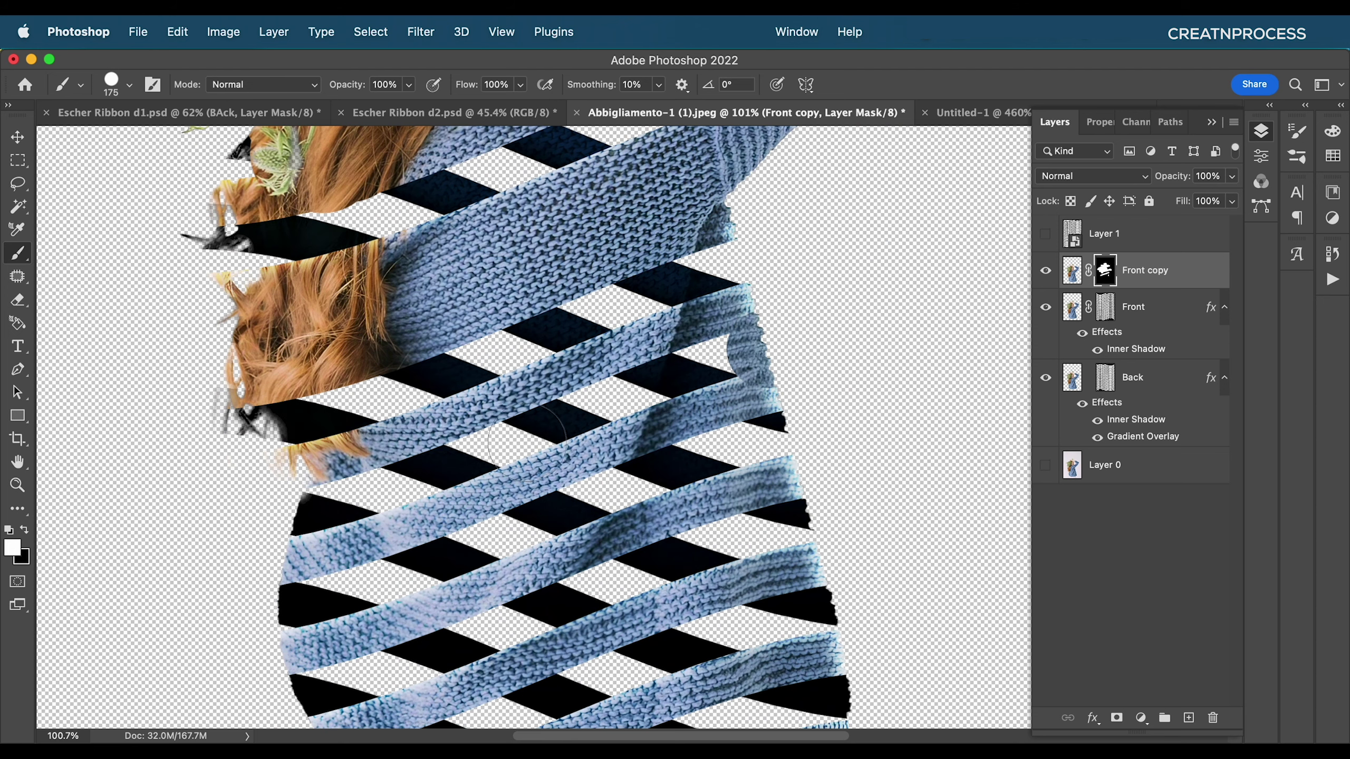
- Paint white over alternate ribbon gaps on the lower sweater down to the hem, leaving open stripes between wide solid bands
{"action": "left_click_drag", "start_coordinate": [526, 442], "coordinate": [709, 373]}
{"action": "left_click_drag", "start_coordinate": [293, 513], "coordinate": [466, 466]}
{"action": "mouse_move", "coordinate": [359, 562]}
{"action": "left_mouse_down"}
{"action": "mouse_move", "coordinate": [375, 468]}
{"action": "mouse_move", "coordinate": [338, 570]}
{"action": "mouse_move", "coordinate": [485, 526]}
{"action": "mouse_move", "coordinate": [540, 485]}
{"action": "mouse_move", "coordinate": [613, 475]}
{"action": "mouse_move", "coordinate": [828, 400]}
{"action": "left_mouse_up"}
{"action": "scroll", "coordinate": [357, 547], "scroll_direction": "down", "scroll_amount": 3}
{"action": "mouse_move", "coordinate": [803, 534]}
{"action": "left_mouse_down"}
{"action": "mouse_move", "coordinate": [782, 434]}
{"action": "mouse_move", "coordinate": [763, 476]}
{"action": "mouse_move", "coordinate": [596, 526]}
{"action": "mouse_move", "coordinate": [446, 608]}
{"action": "left_mouse_up"}
{"action": "scroll", "coordinate": [570, 448], "scroll_direction": "down", "scroll_amount": 2}
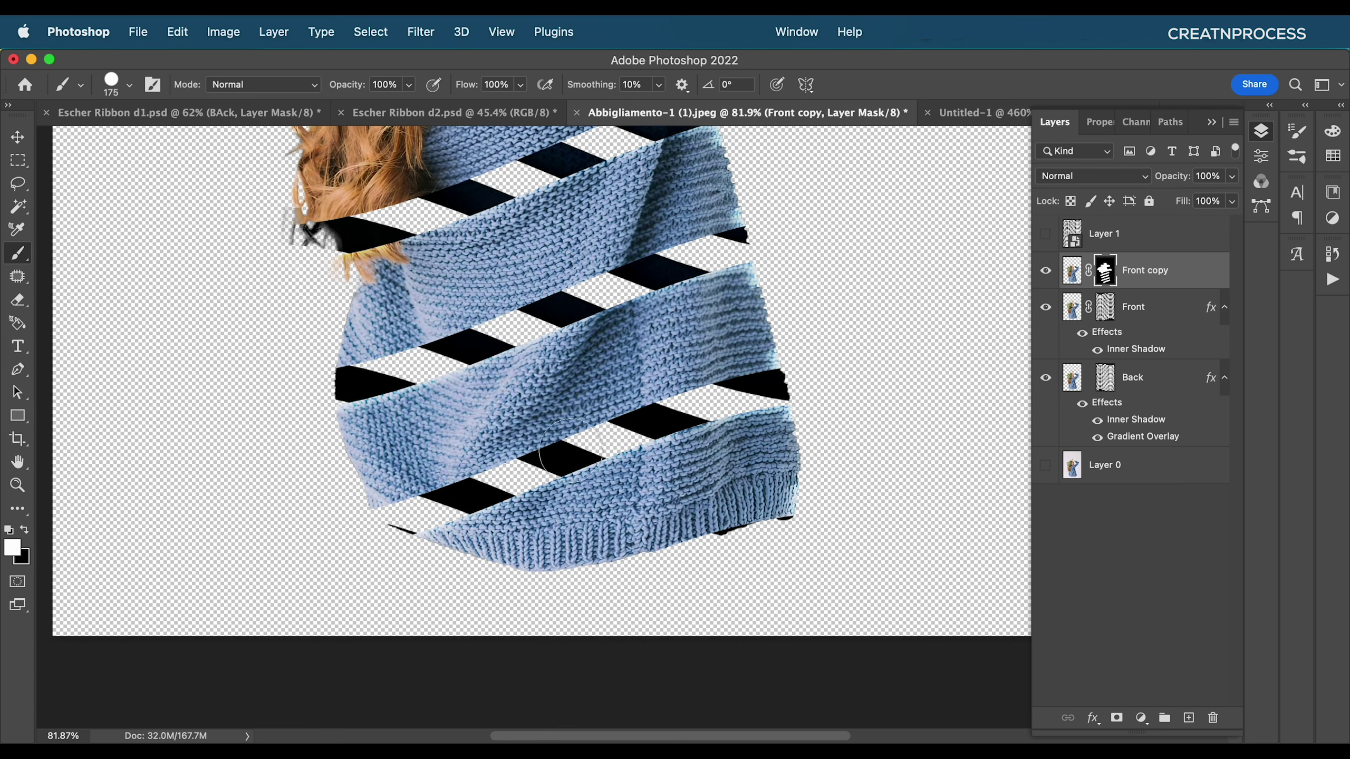
{"action": "mouse_move", "coordinate": [606, 313]}
{"action": "left_mouse_down"}
{"action": "mouse_move", "coordinate": [606, 476]}
{"action": "mouse_move", "coordinate": [623, 513]}
{"action": "mouse_move", "coordinate": [671, 453]}
{"action": "left_mouse_up"}
{"action": "scroll", "coordinate": [480, 448], "scroll_direction": "up", "scroll_amount": 4}
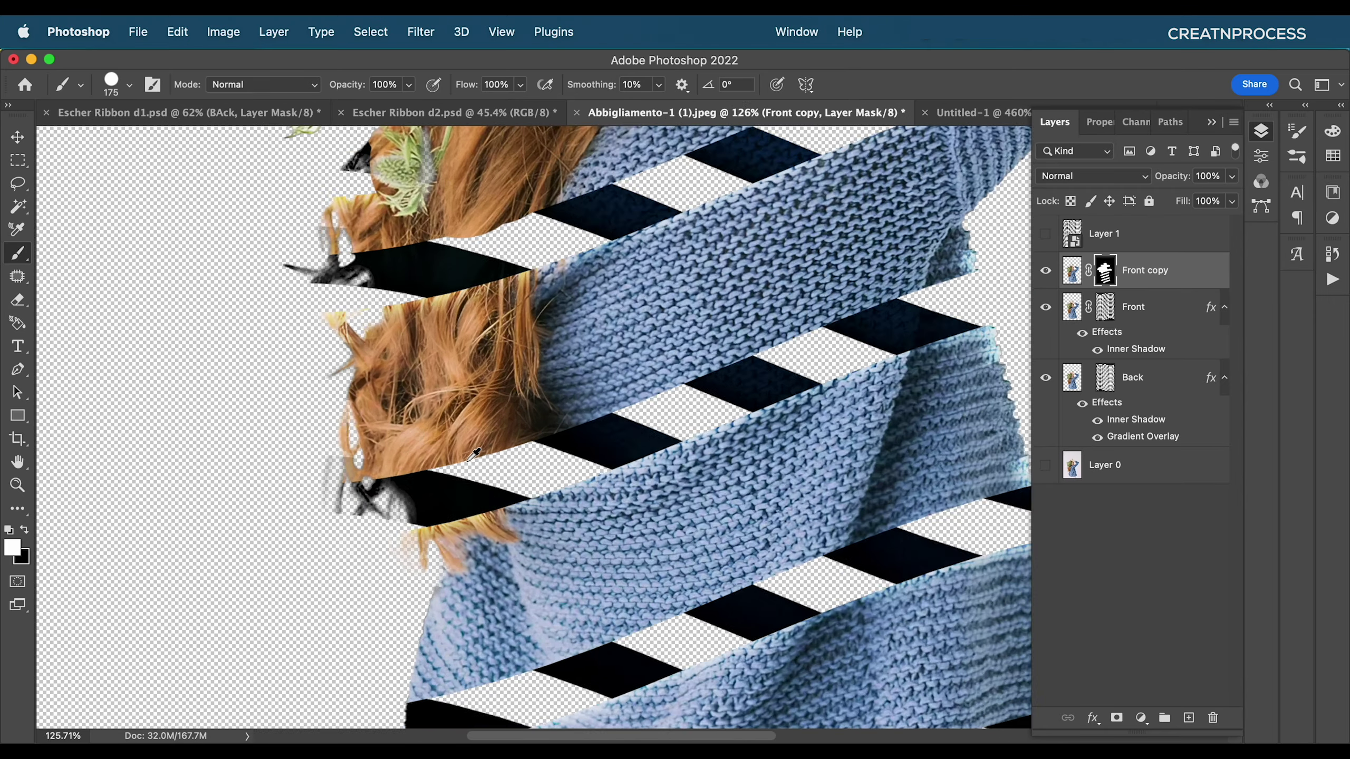
- Paint white on the Front copy's mask over the two stripe gaps cutting the lower hair, revealing the full curls beside the sweater
{"action": "mouse_move", "coordinate": [483, 430]}
{"action": "left_mouse_down"}
{"action": "mouse_move", "coordinate": [452, 517]}
{"action": "mouse_move", "coordinate": [343, 468]}
{"action": "mouse_move", "coordinate": [293, 547]}
{"action": "mouse_move", "coordinate": [304, 516]}
{"action": "mouse_move", "coordinate": [384, 586]}
{"action": "mouse_move", "coordinate": [465, 509]}
{"action": "left_mouse_up"}
{"action": "mouse_move", "coordinate": [481, 460]}
{"action": "left_mouse_down"}
{"action": "mouse_move", "coordinate": [508, 430]}
{"action": "mouse_move", "coordinate": [478, 472]}
{"action": "left_mouse_up"}
{"action": "left_click_drag", "start_coordinate": [473, 345], "coordinate": [452, 554]}
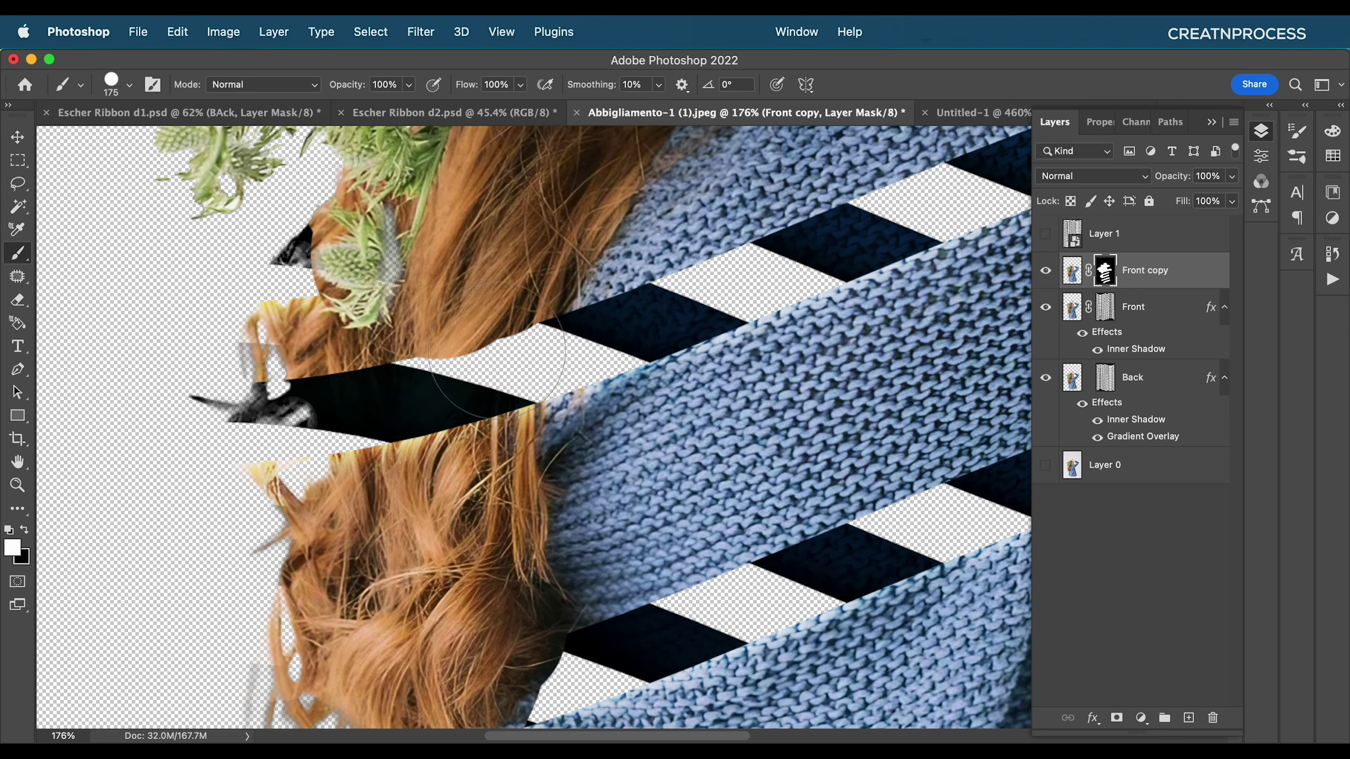
{"action": "left_click", "coordinate": [498, 312]}
{"action": "mouse_move", "coordinate": [480, 382]}
{"action": "left_mouse_down"}
{"action": "mouse_move", "coordinate": [372, 415]}
{"action": "mouse_move", "coordinate": [287, 404]}
{"action": "mouse_move", "coordinate": [180, 451]}
{"action": "left_mouse_up"}
{"action": "left_click_drag", "start_coordinate": [334, 355], "coordinate": [287, 518]}
{"action": "left_click", "coordinate": [288, 418]}
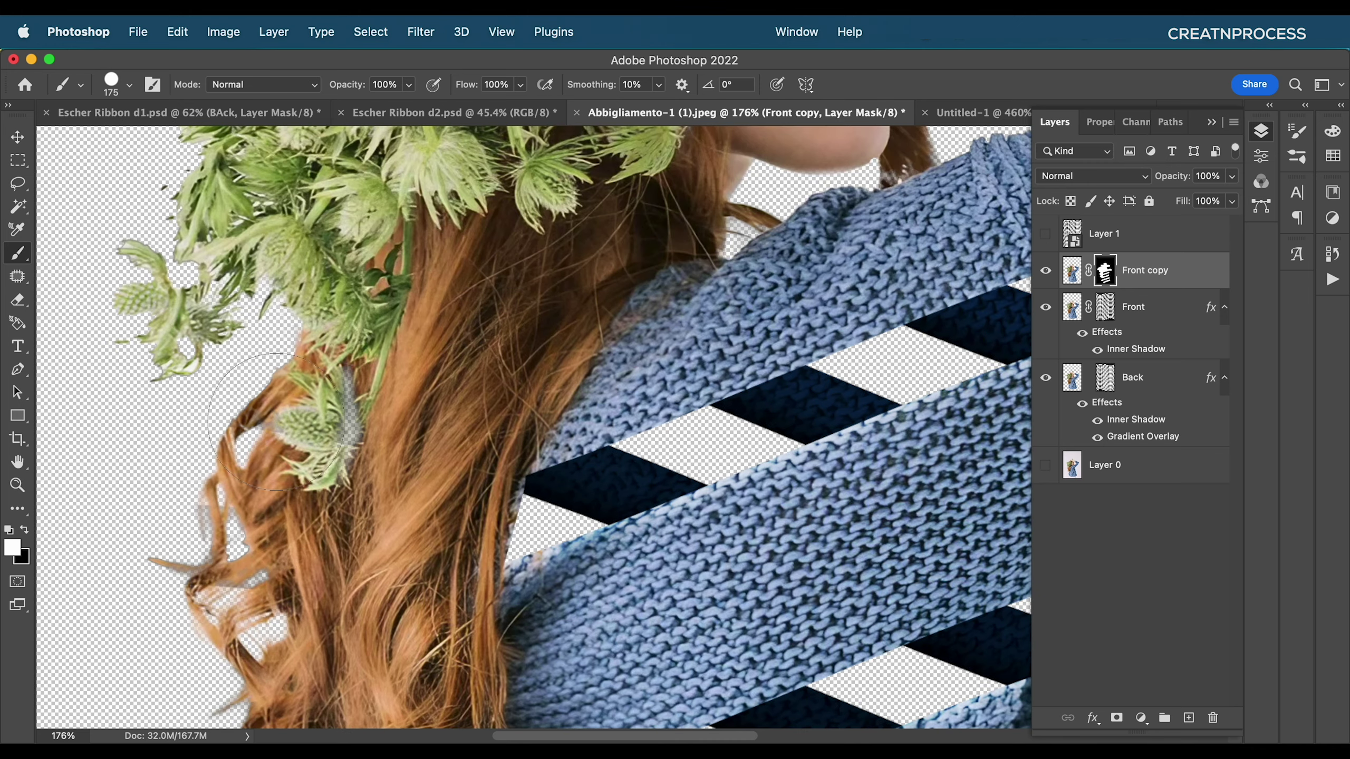
- Examine the restored hair, chin, shoulder and raised sleeve up close, and check the ribbon bands across the whole figure
{"action": "scroll", "coordinate": [449, 396], "scroll_direction": "down", "scroll_amount": 10}
{"action": "scroll", "coordinate": [695, 393], "scroll_direction": "up", "scroll_amount": 8}
{"action": "scroll", "coordinate": [361, 549], "scroll_direction": "up", "scroll_amount": 6}
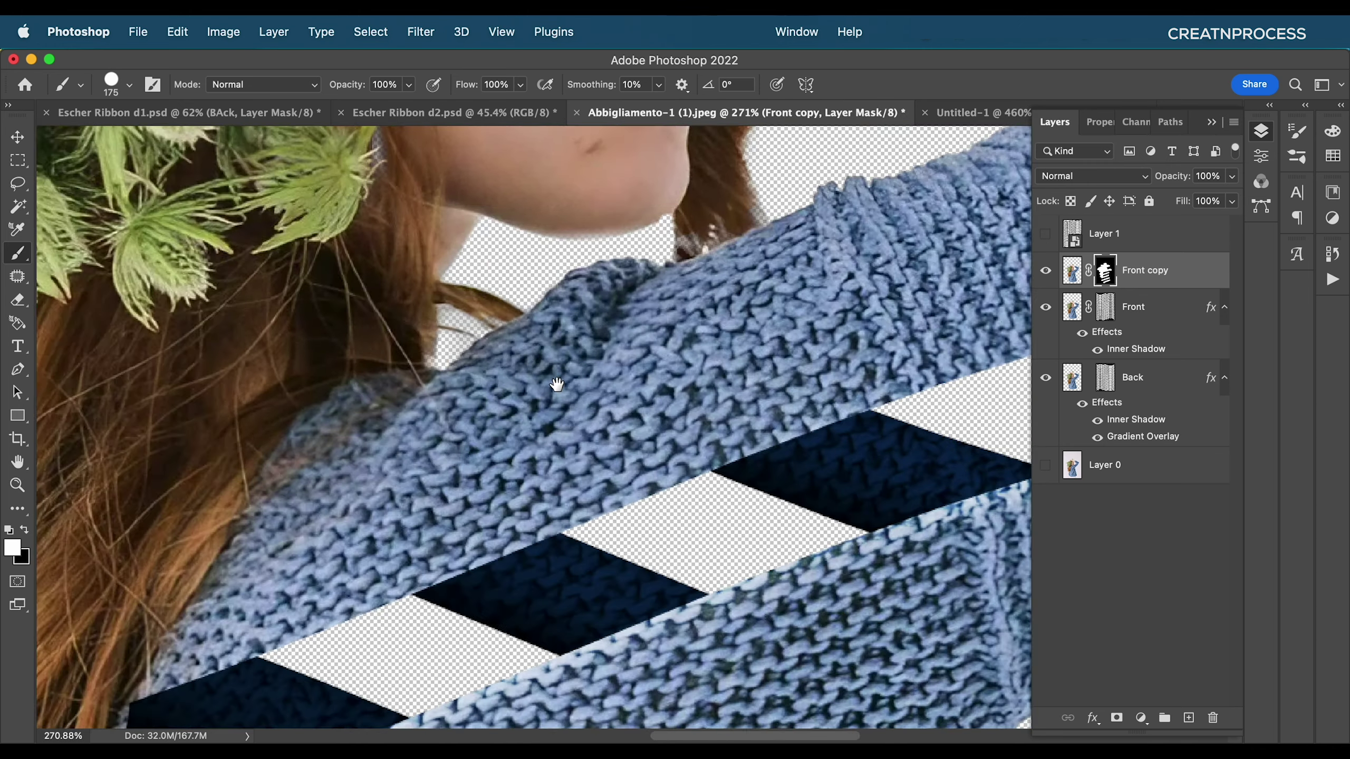
{"action": "scroll", "coordinate": [375, 396], "scroll_direction": "down", "scroll_amount": 3}
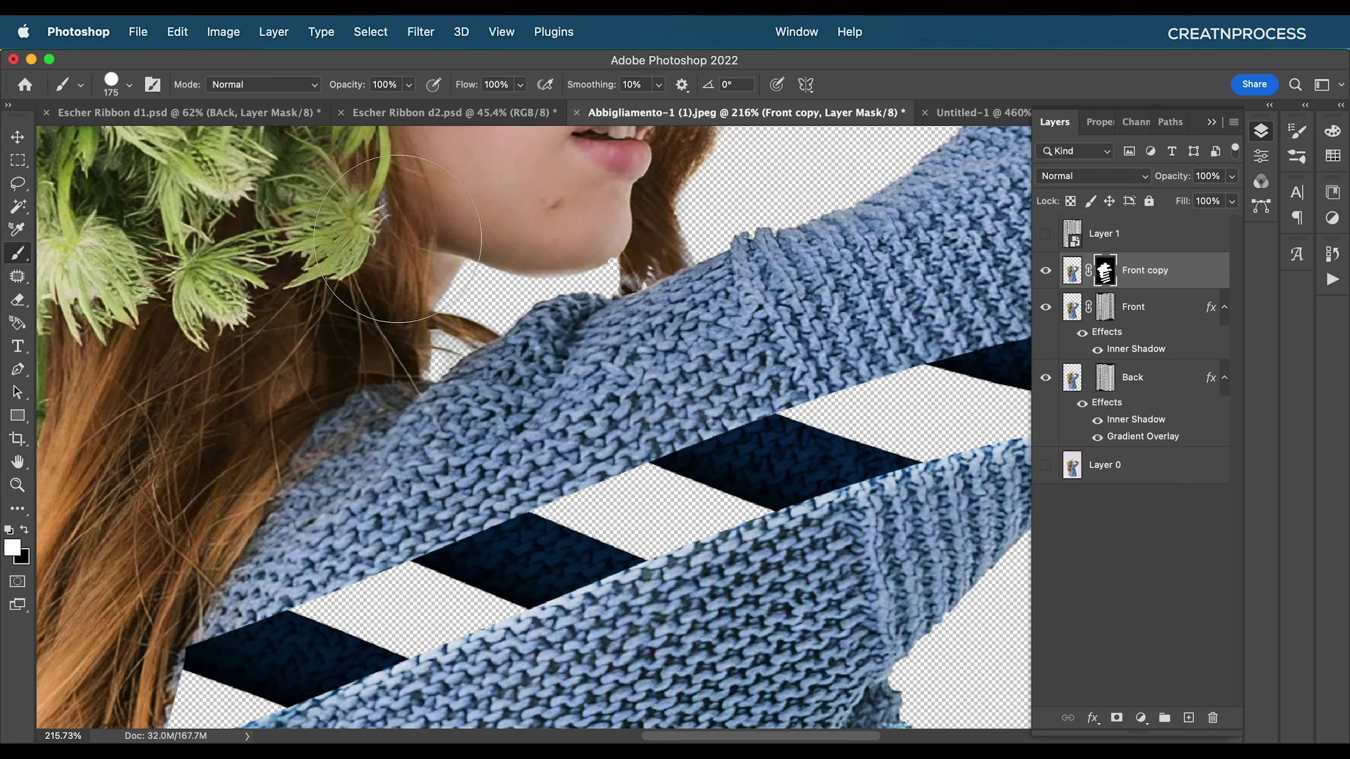
{"action": "scroll", "coordinate": [494, 338], "scroll_direction": "down", "scroll_amount": 3}
{"action": "scroll", "coordinate": [494, 337], "scroll_direction": "up", "scroll_amount": 1}
{"action": "scroll", "coordinate": [494, 339], "scroll_direction": "up", "scroll_amount": 3}
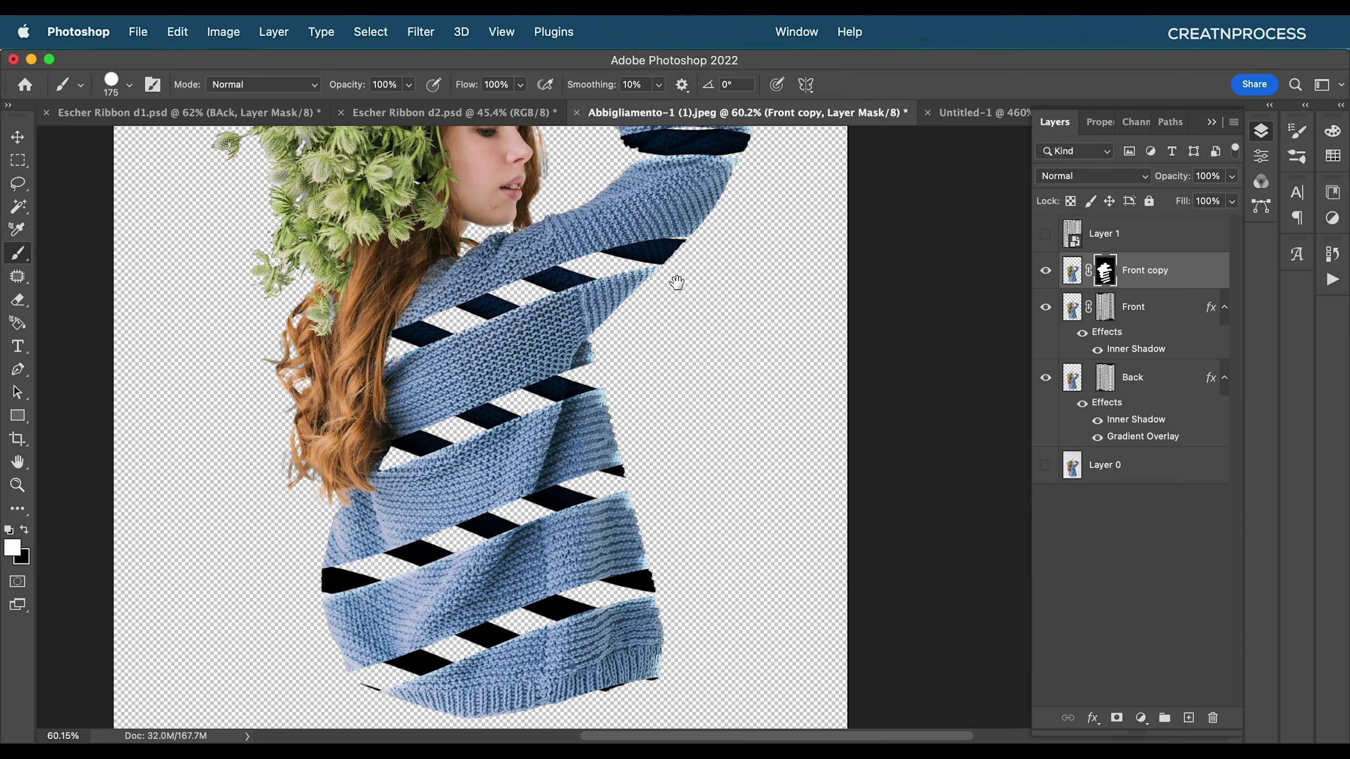
{"action": "left_click_drag", "start_coordinate": [676, 281], "coordinate": [648, 368]}
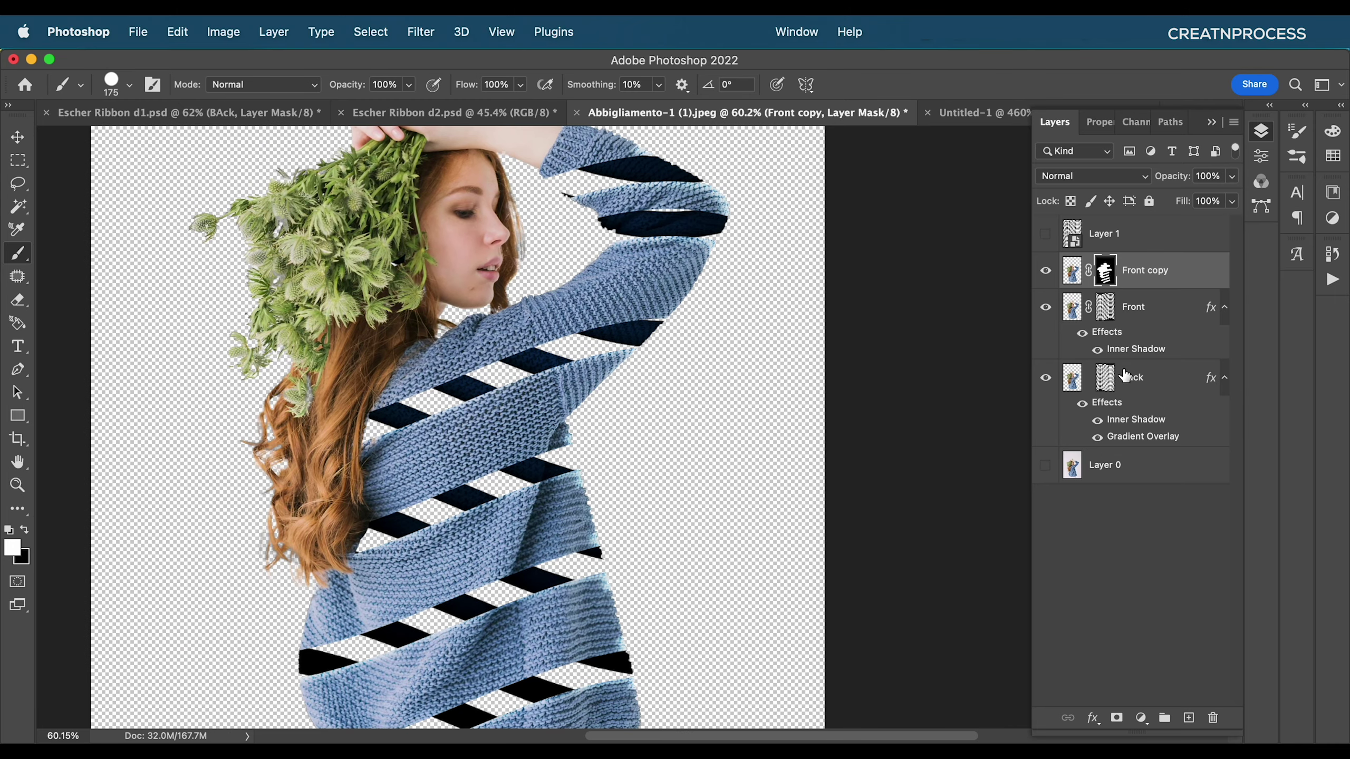
- Shift the unlinked Back layer mask left and slightly down with Free Transform to X 1189.03 px, Y 2198.71 px, and check the stripes
{"action": "left_click", "coordinate": [1106, 382]}
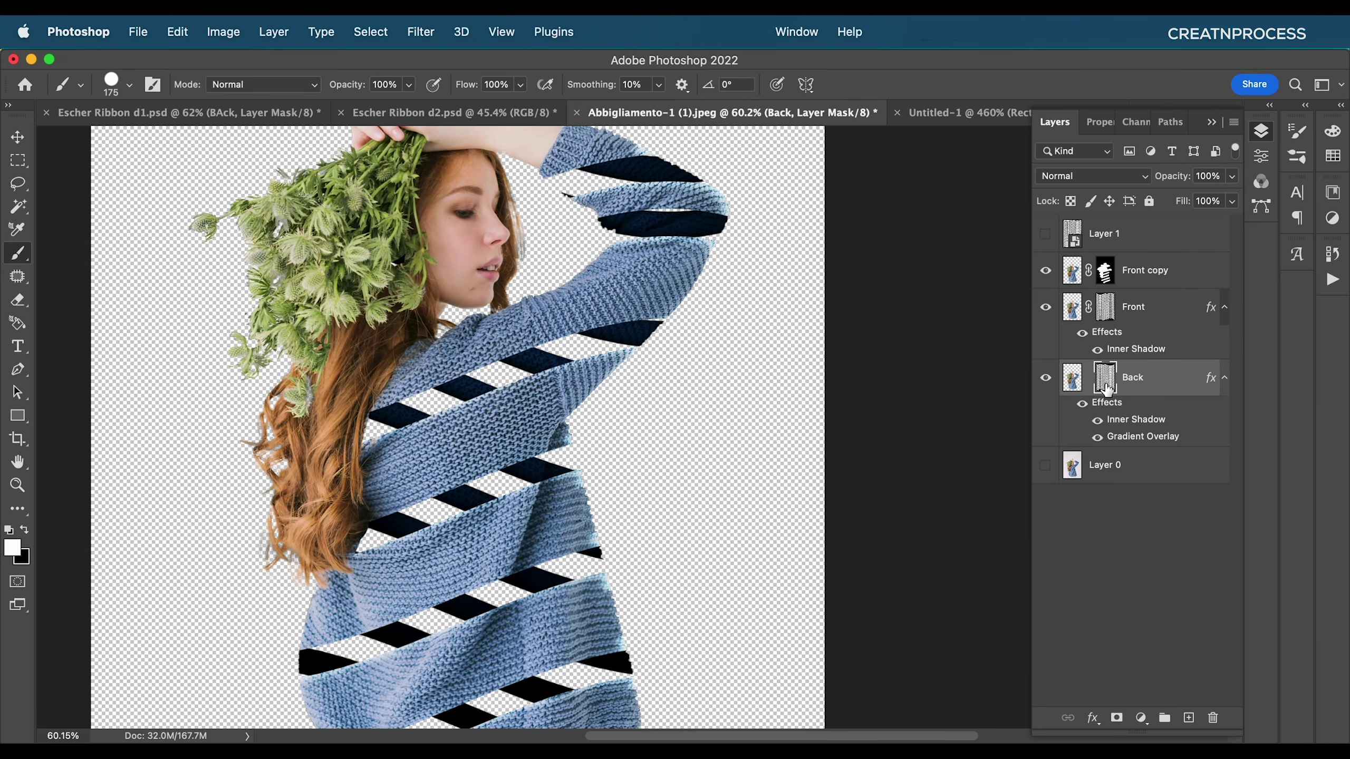
{"action": "key", "text": "super+t"}
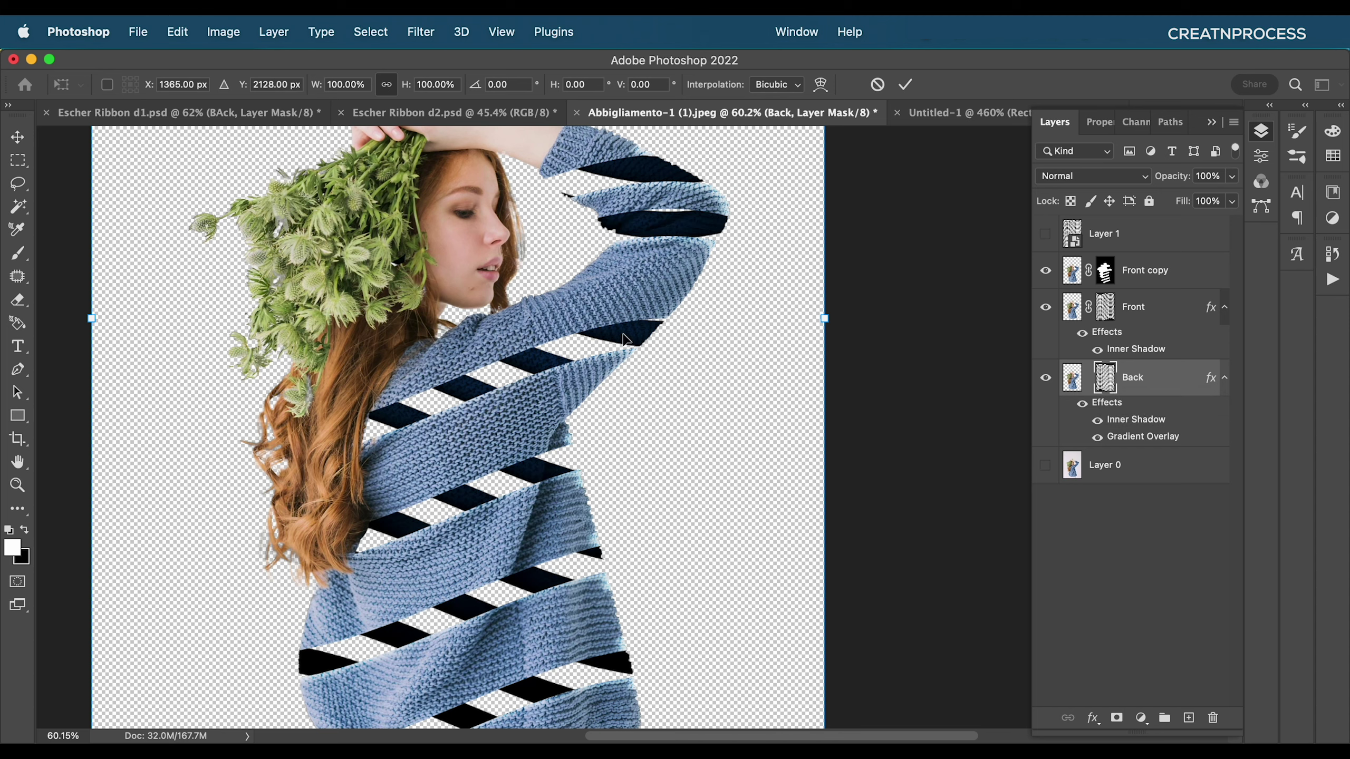
{"action": "left_click_drag", "start_coordinate": [626, 338], "coordinate": [575, 354]}
{"action": "scroll", "coordinate": [644, 404], "scroll_direction": "right", "scroll_amount": 2}
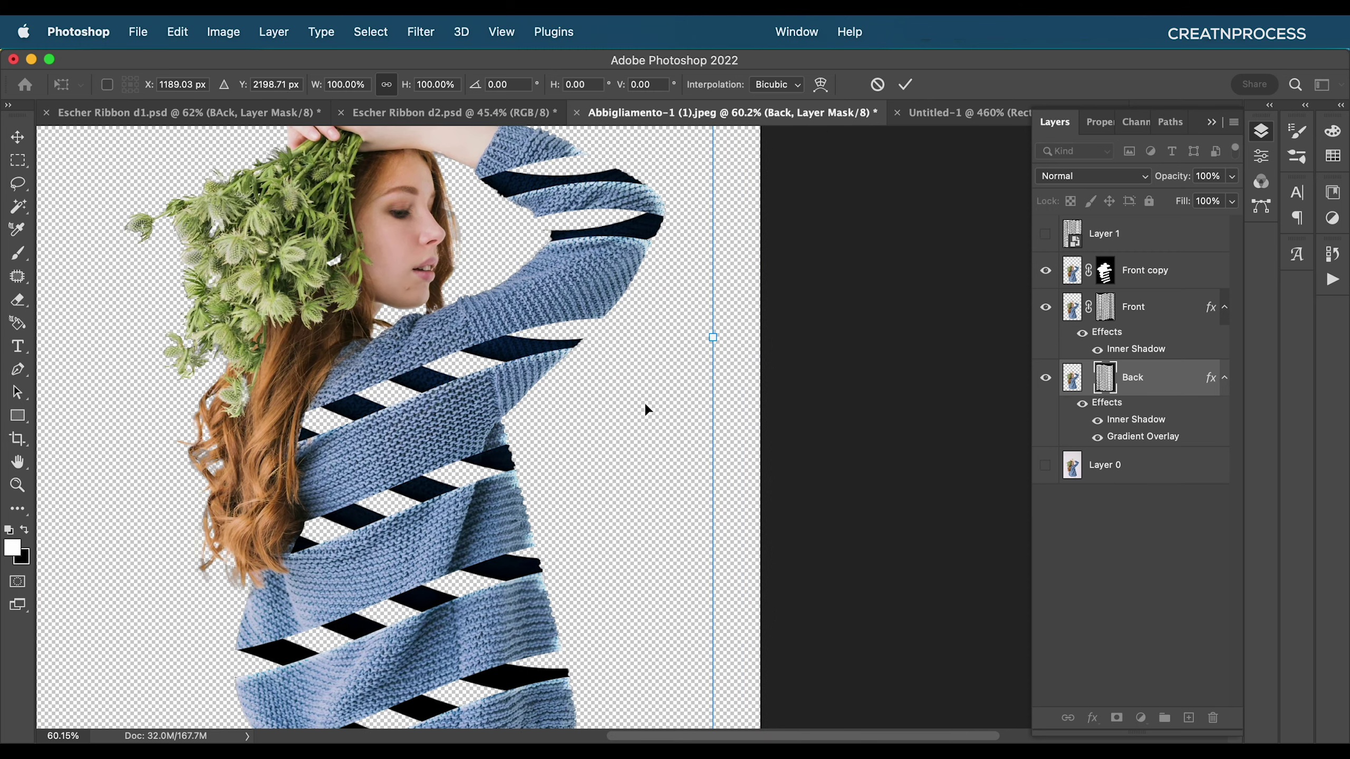
{"action": "scroll", "coordinate": [584, 559], "scroll_direction": "down", "scroll_amount": 6}
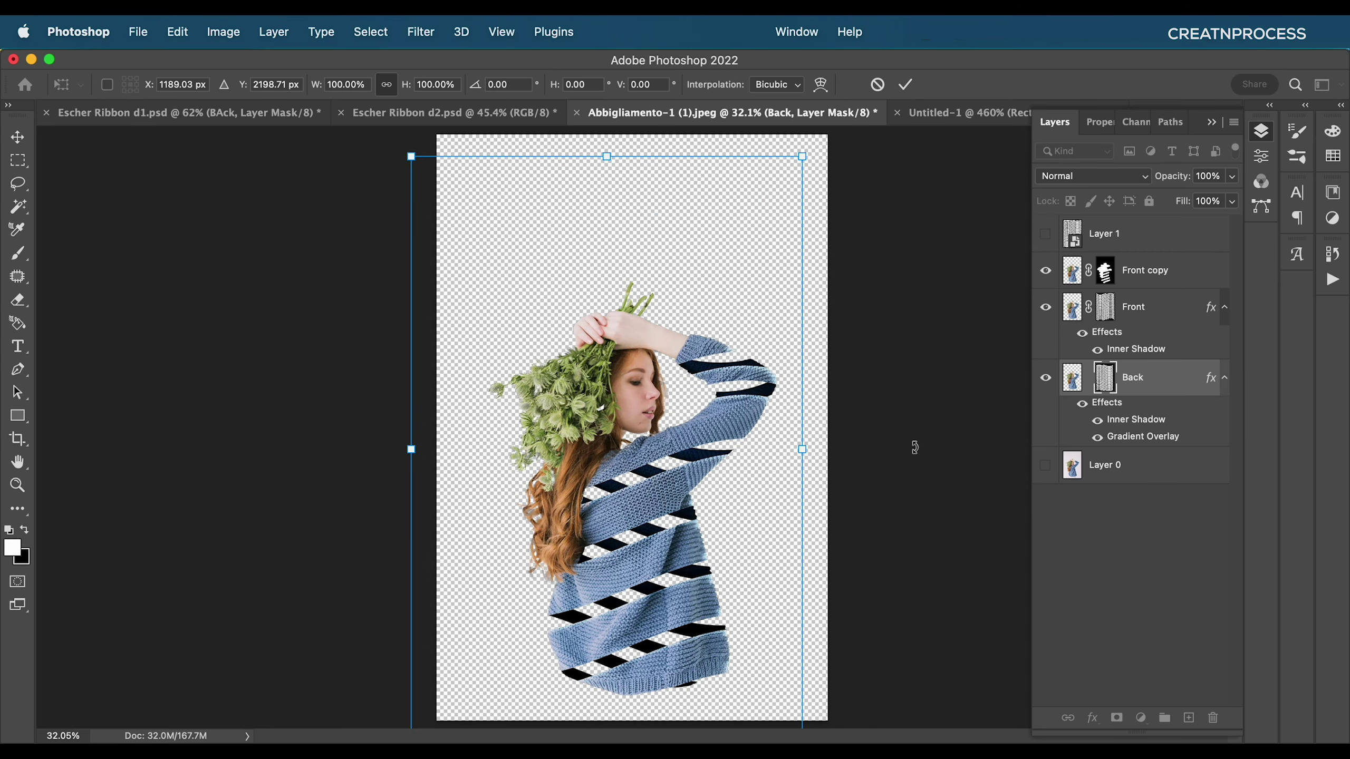
{"action": "key", "text": "Return"}
{"action": "scroll", "coordinate": [915, 446], "scroll_direction": "up", "scroll_amount": 6}
{"action": "left_click_drag", "start_coordinate": [751, 440], "coordinate": [704, 282]}
{"action": "scroll", "coordinate": [715, 341], "scroll_direction": "up", "scroll_amount": 5}
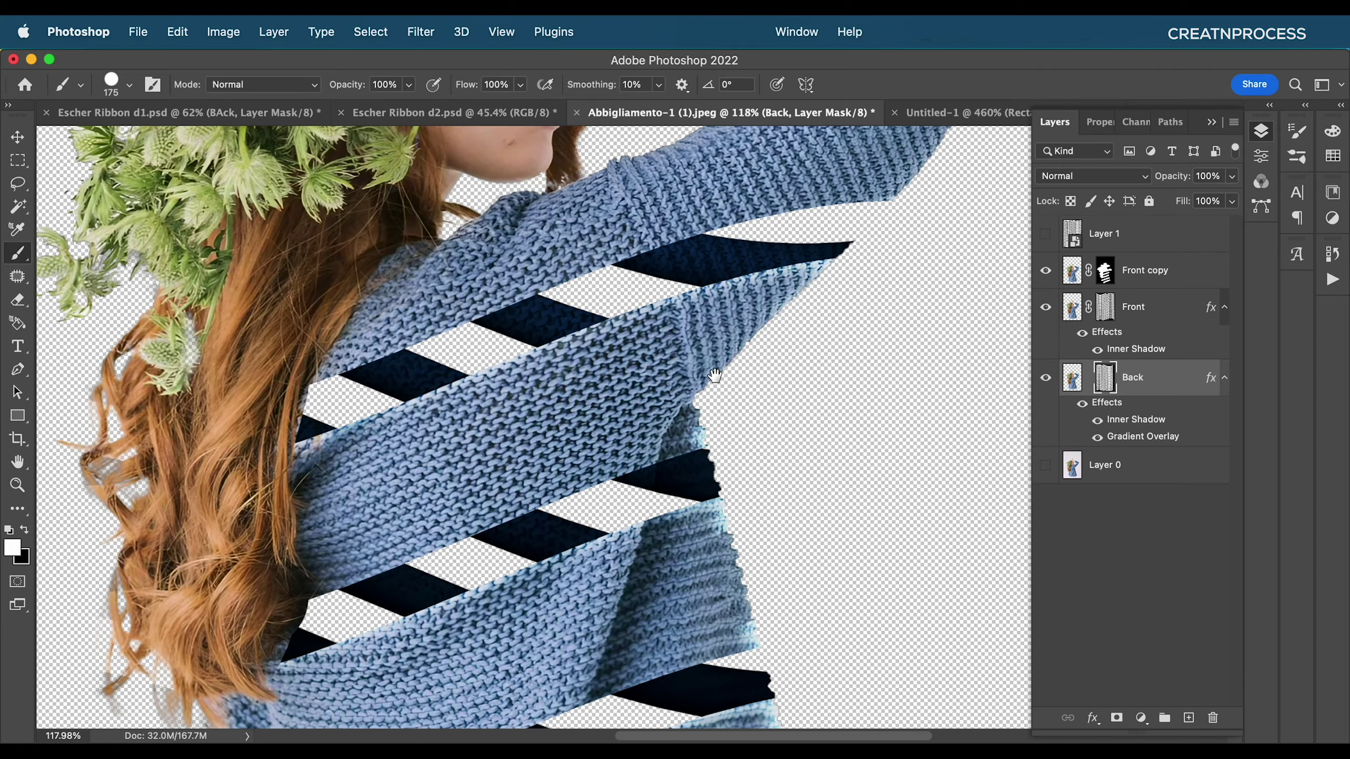
{"action": "left_click_drag", "start_coordinate": [709, 377], "coordinate": [645, 383]}
{"action": "scroll", "coordinate": [650, 447], "scroll_direction": "down", "scroll_amount": 10}
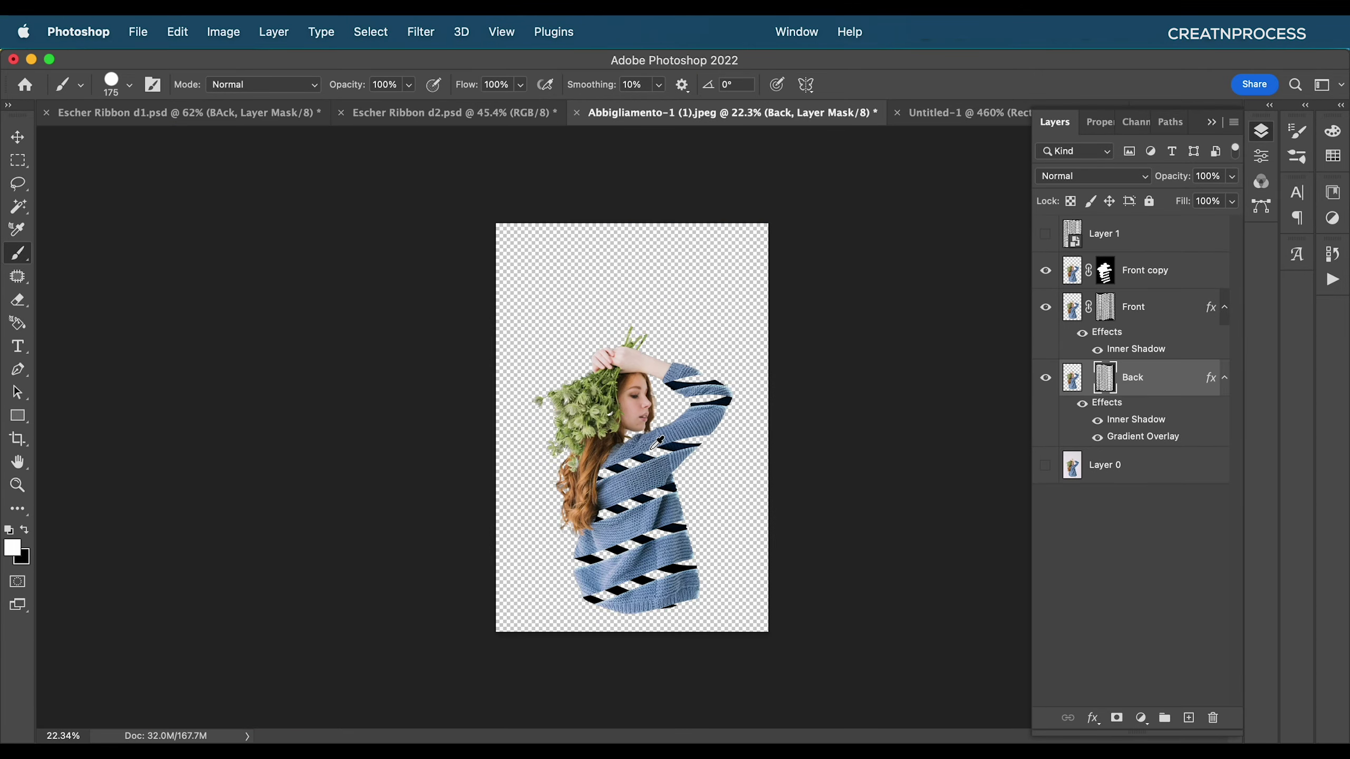
{"action": "scroll", "coordinate": [650, 448], "scroll_direction": "up", "scroll_amount": 5}
- Add a Brightness/Contrast adjustment layer with Use Legacy enabled, brightness -8 and contrast 19
{"action": "left_click", "coordinate": [1178, 278]}
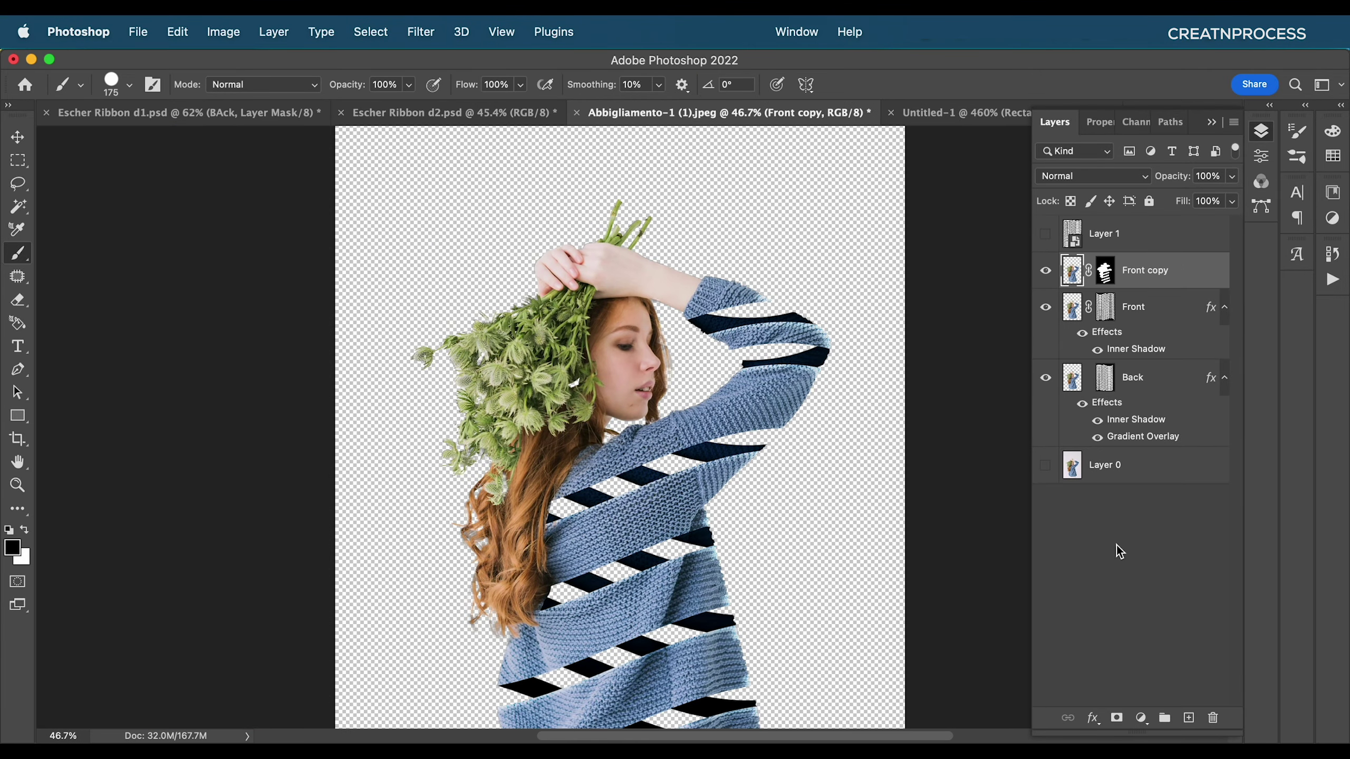
{"action": "left_click", "coordinate": [1142, 719]}
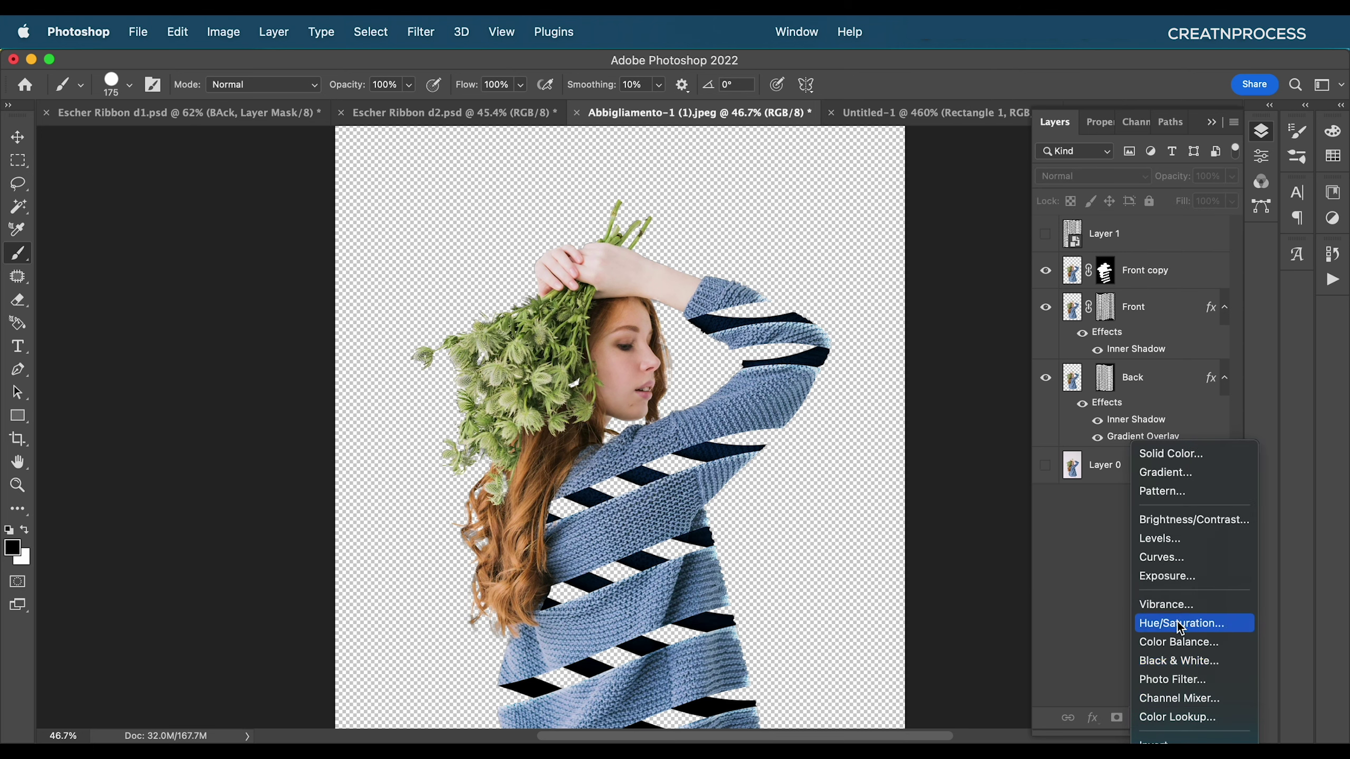
{"action": "left_click", "coordinate": [1178, 525]}
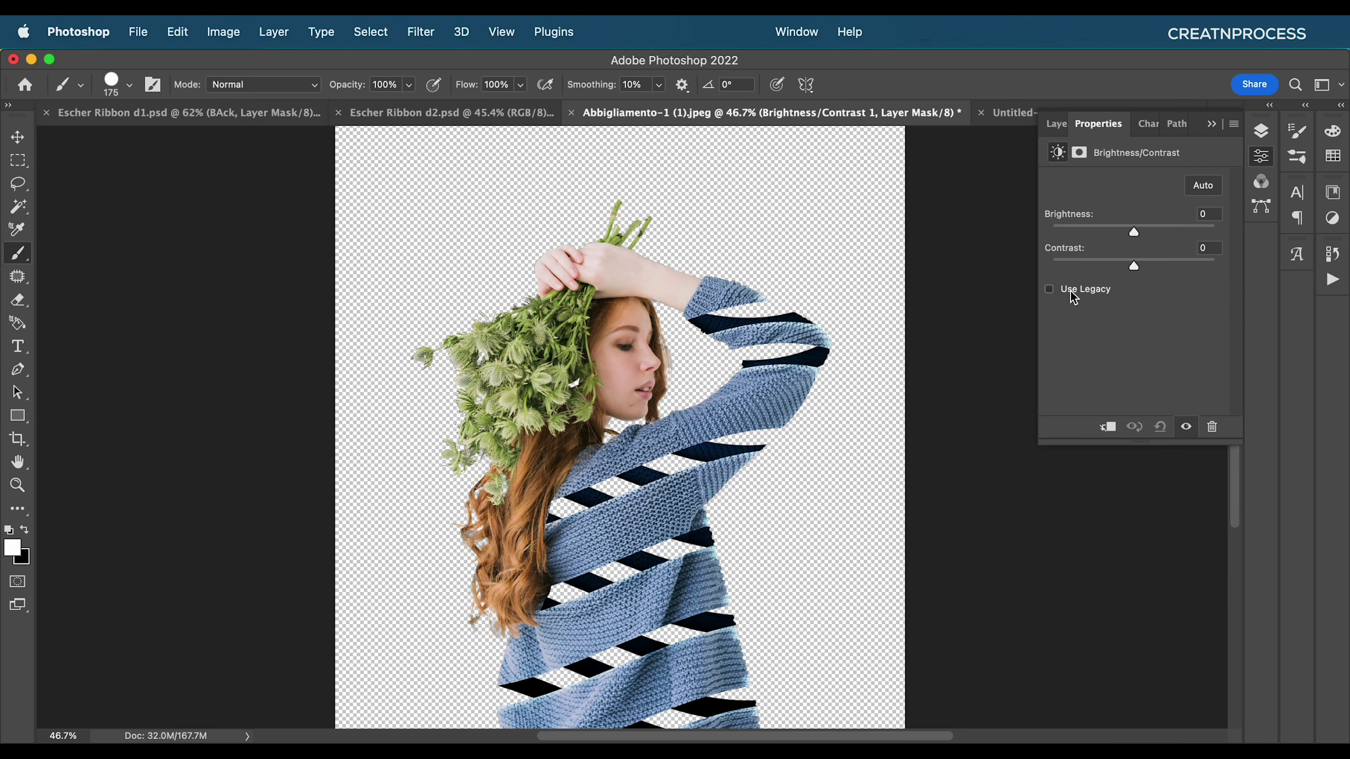
{"action": "left_click_drag", "start_coordinate": [1138, 269], "coordinate": [1126, 233]}
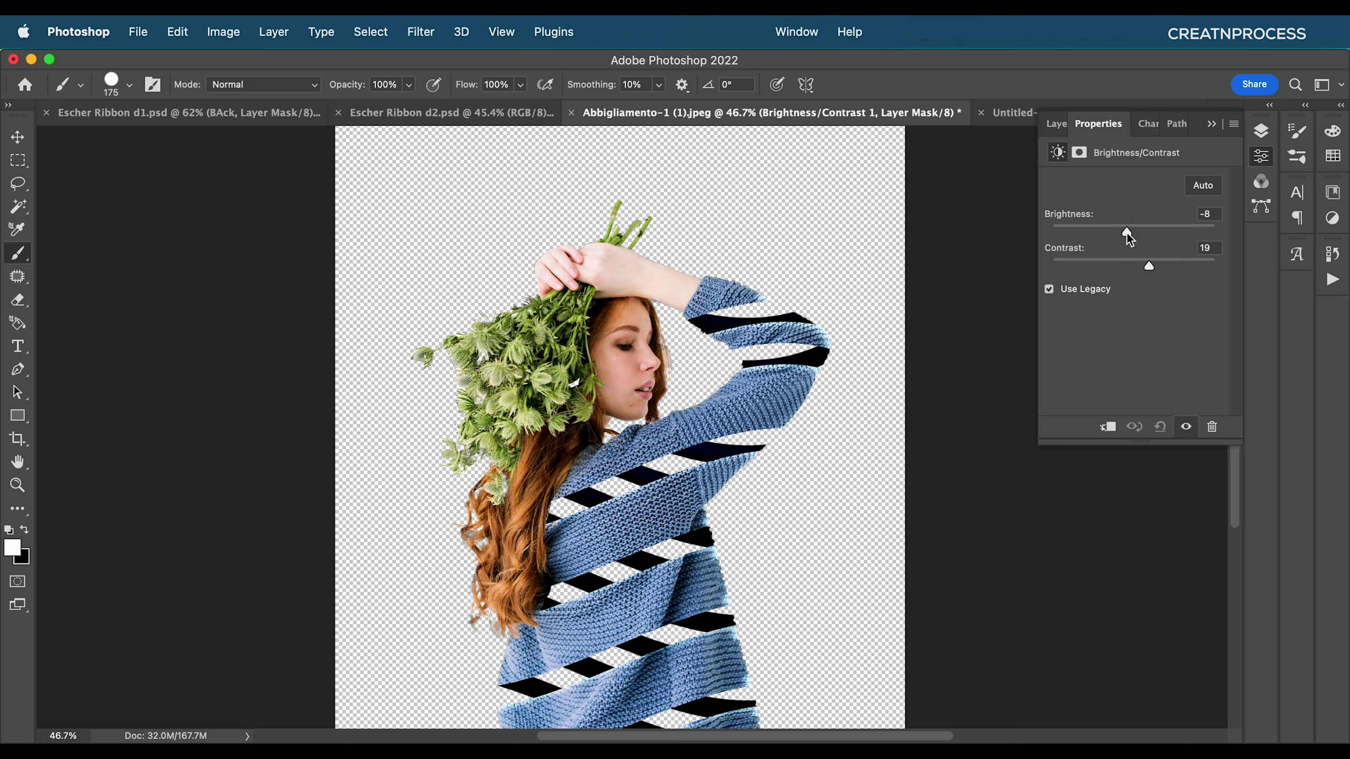
{"action": "left_click", "coordinate": [1260, 156]}
{"action": "left_click", "coordinate": [1261, 132]}
- Create a new layer directly above Layer 0 and fill it with black, replacing that fill with white for the background
{"action": "left_click_drag", "start_coordinate": [725, 486], "coordinate": [705, 485]}
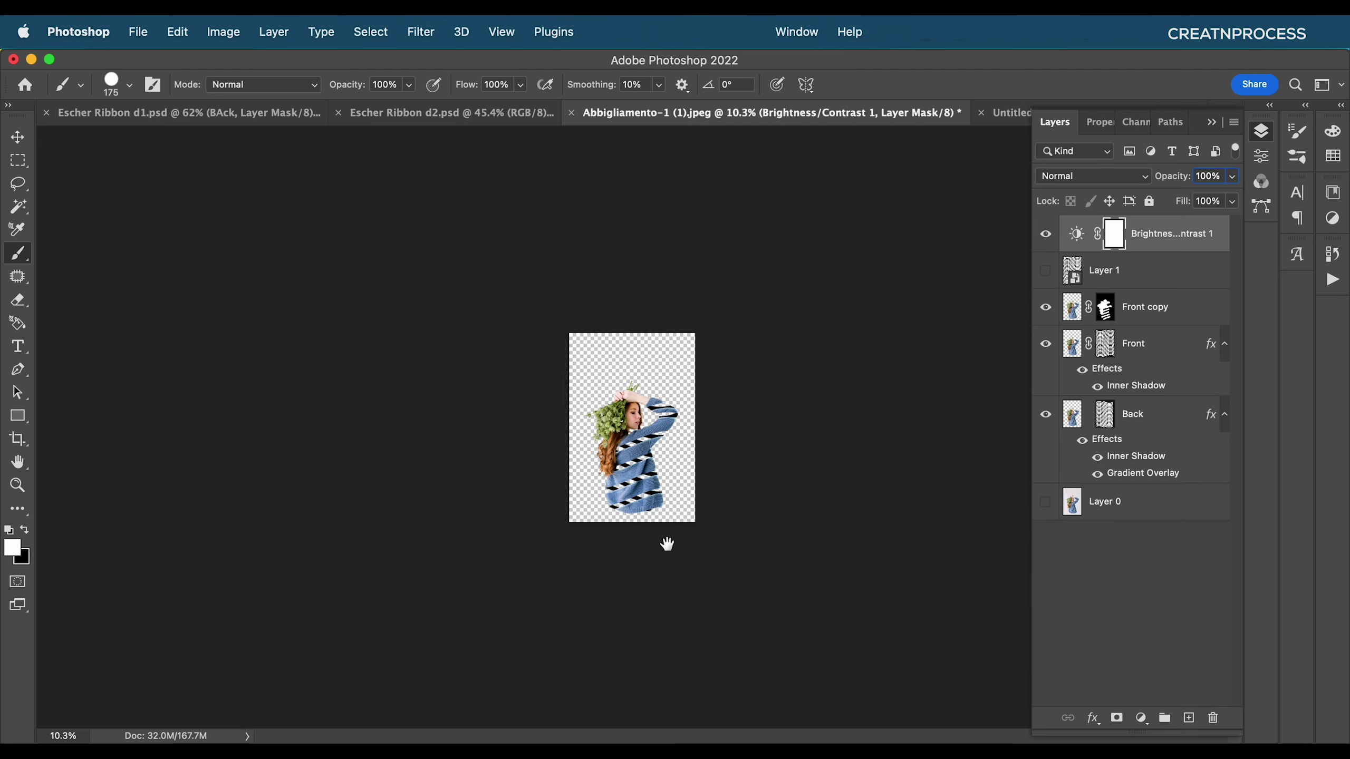
{"action": "scroll", "coordinate": [667, 544], "scroll_direction": "up", "scroll_amount": 3}
{"action": "left_click", "coordinate": [1150, 518]}
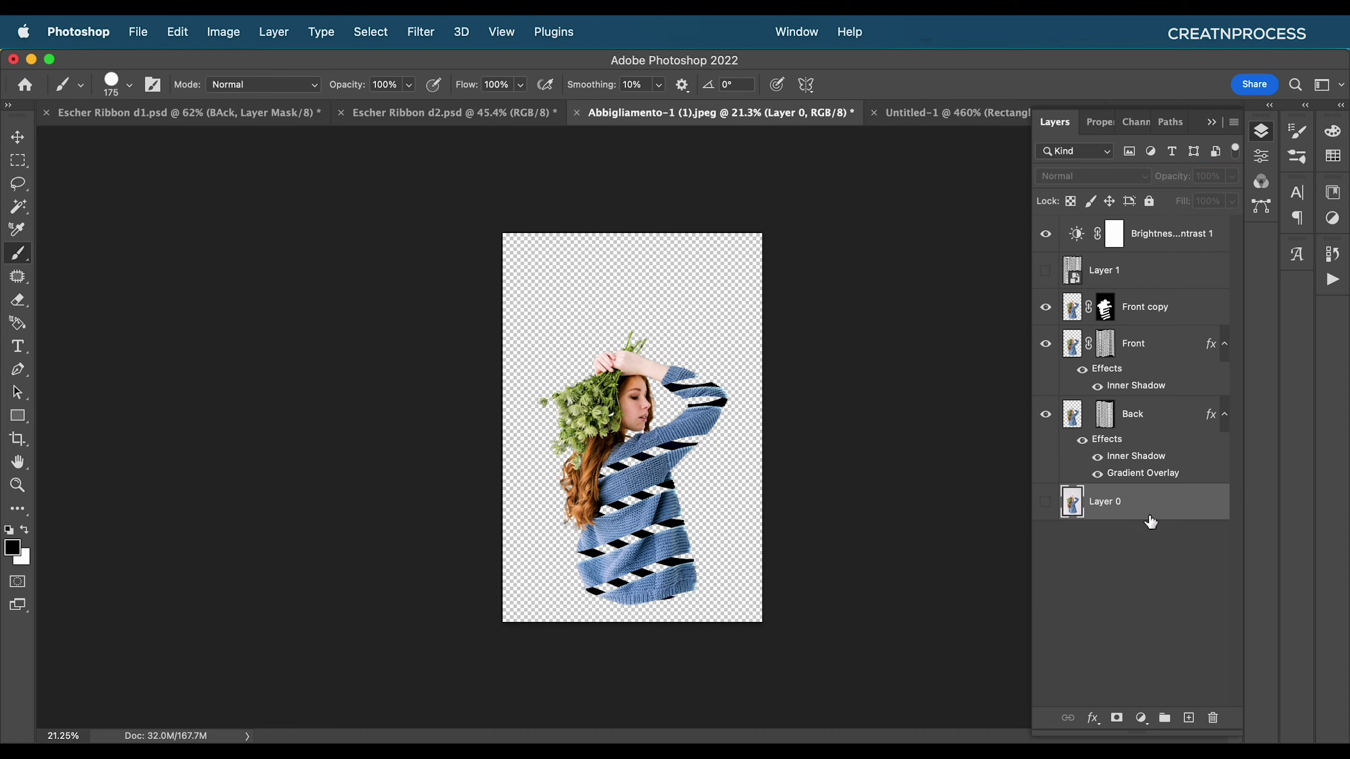
{"action": "left_click", "coordinate": [1189, 717]}
{"action": "key", "text": "alt+BackSpace"}
{"action": "left_click_drag", "start_coordinate": [1181, 529], "coordinate": [1179, 518]}
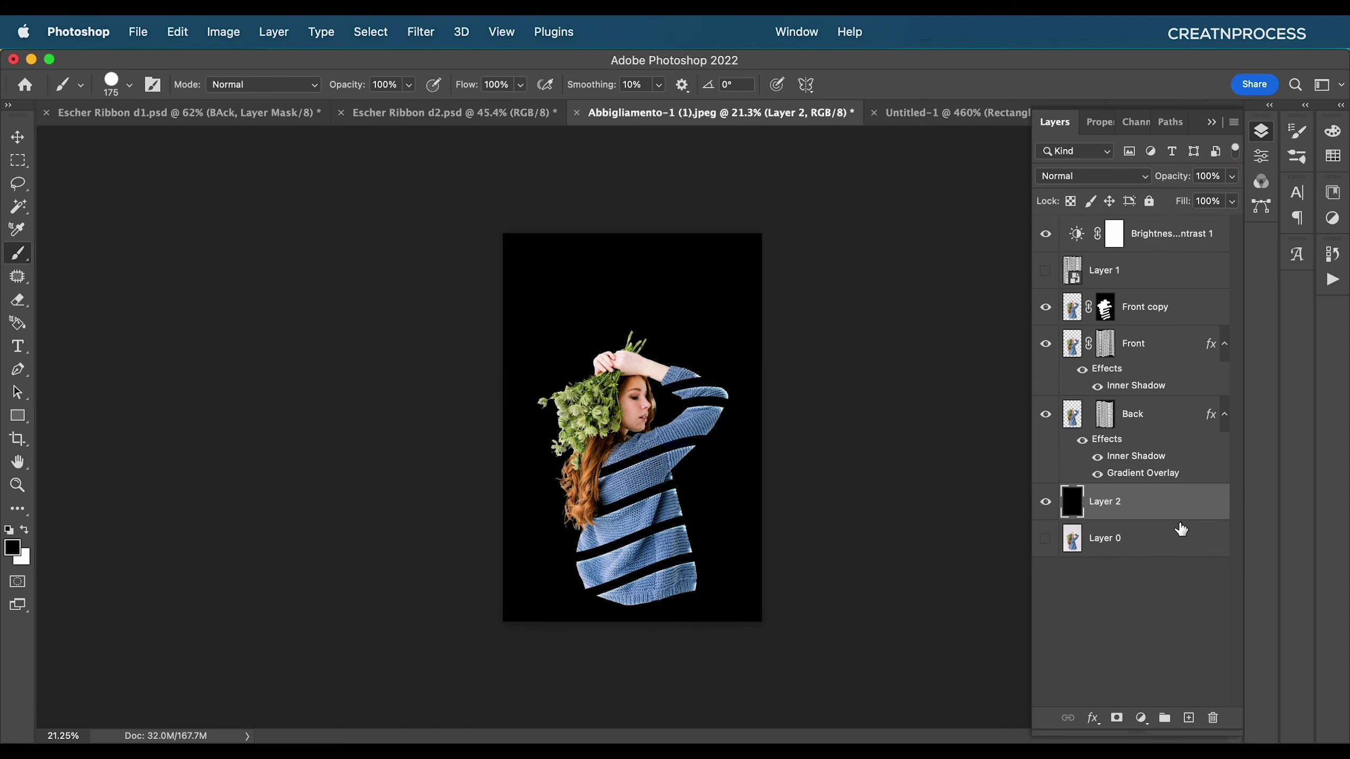
{"action": "key", "text": "super+BackSpace"}
{"action": "scroll", "coordinate": [652, 449], "scroll_direction": "up", "scroll_amount": 10}
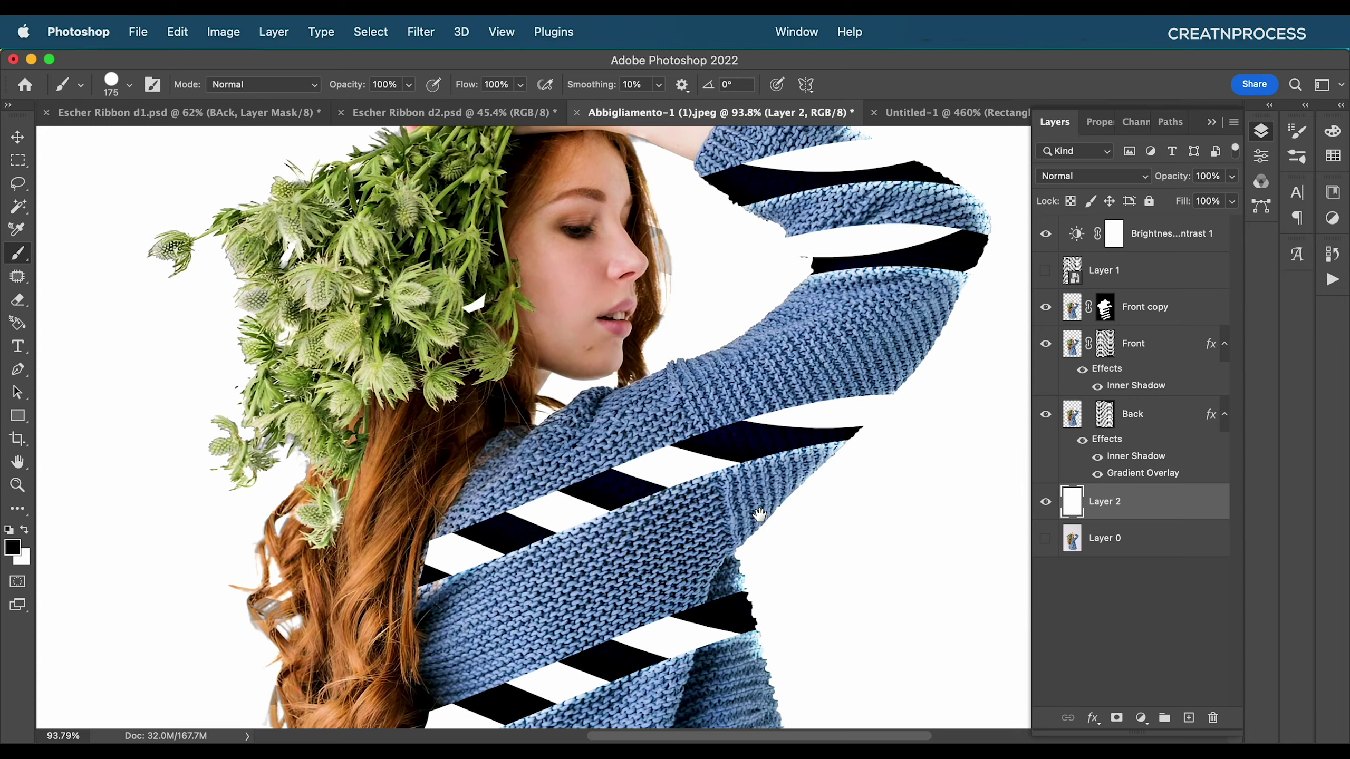
- Apply a Color Overlay style to the white background layer using a very pale lilac at Normal blend mode and 100% opacity
{"action": "scroll", "coordinate": [760, 515], "scroll_direction": "down", "scroll_amount": 4}
{"action": "double_click", "coordinate": [1196, 499]}
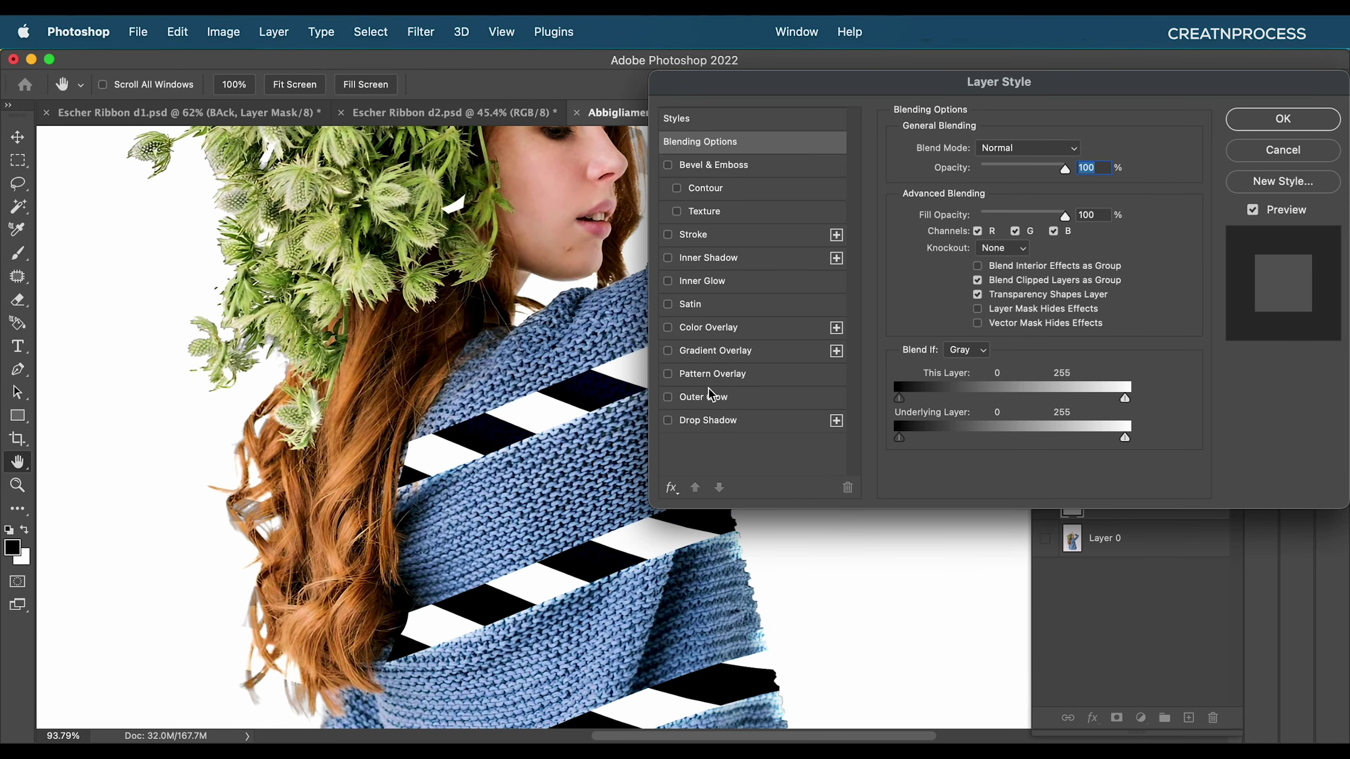
{"action": "left_click", "coordinate": [712, 328]}
{"action": "left_click", "coordinate": [1076, 160]}
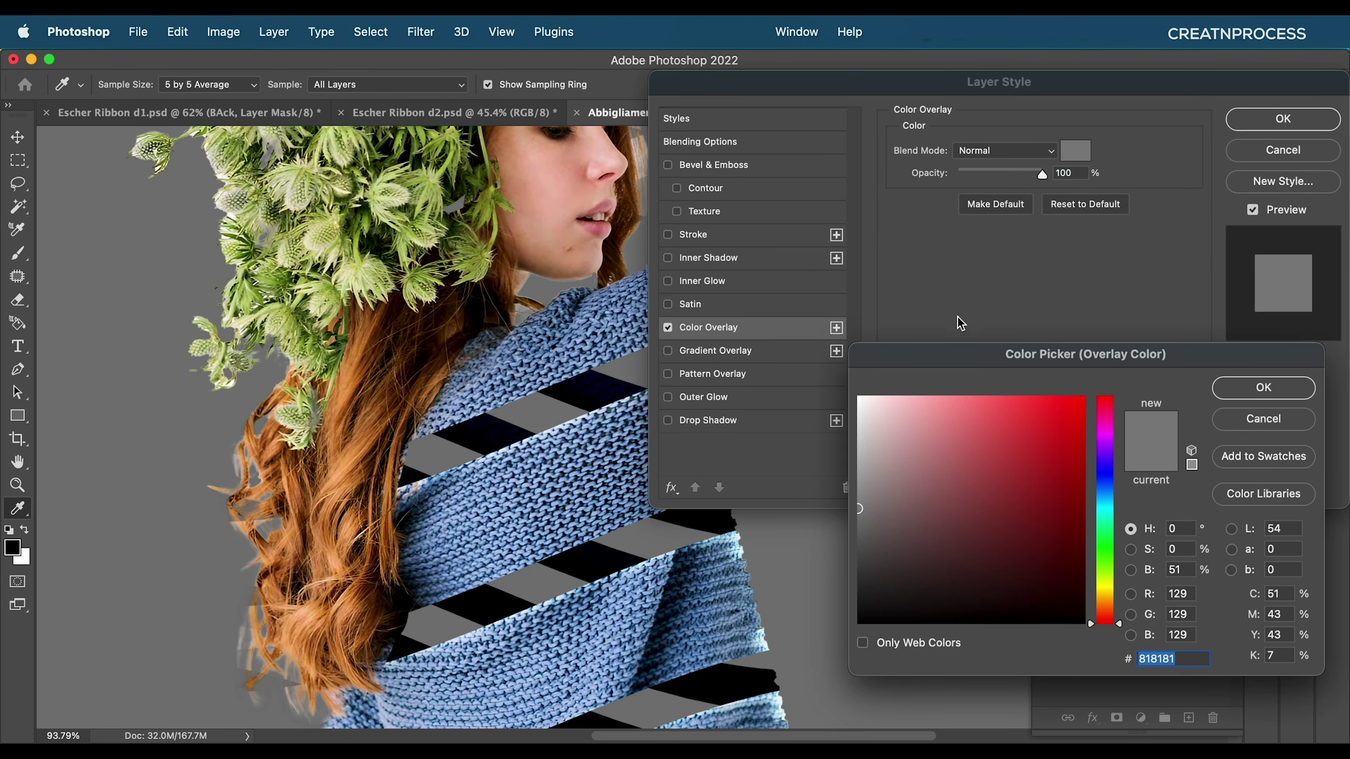
{"action": "left_click_drag", "start_coordinate": [1109, 452], "coordinate": [1113, 435]}
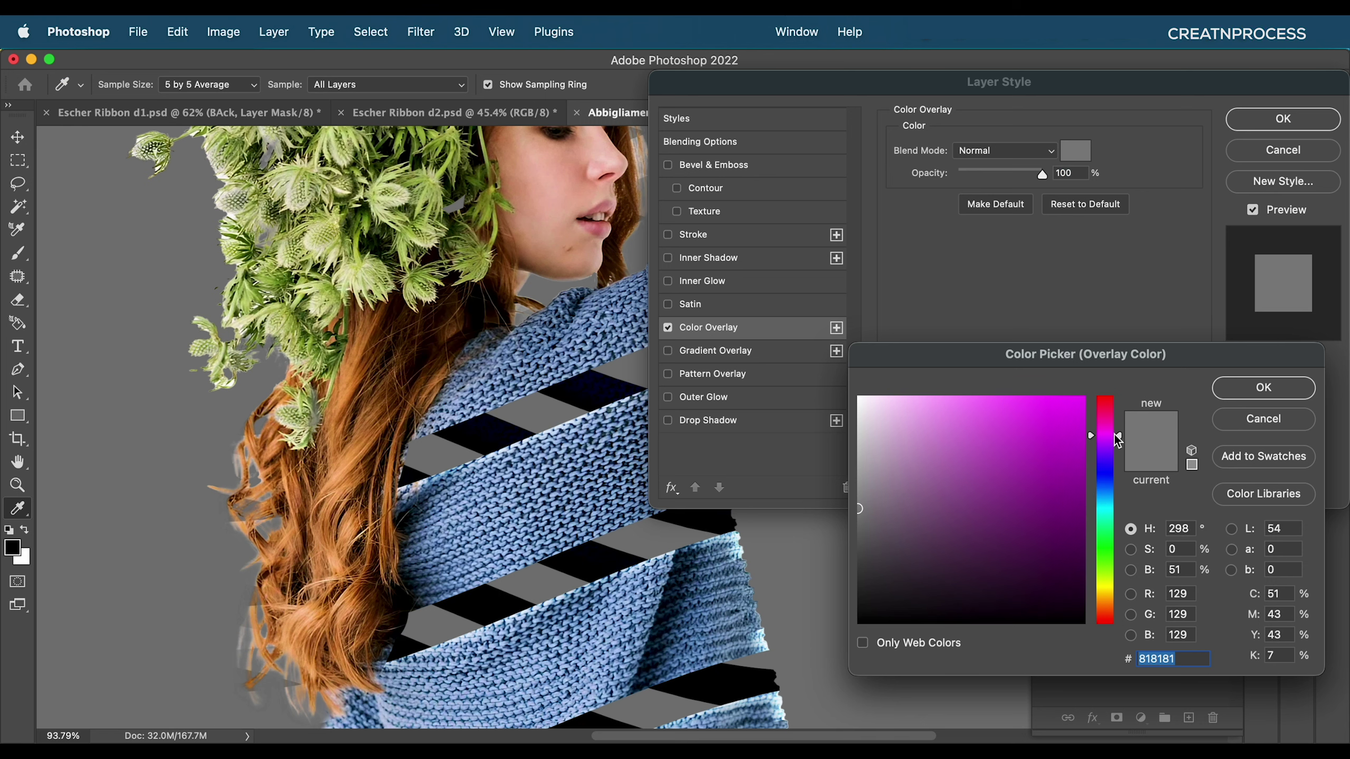
{"action": "left_click_drag", "start_coordinate": [940, 436], "coordinate": [876, 408]}
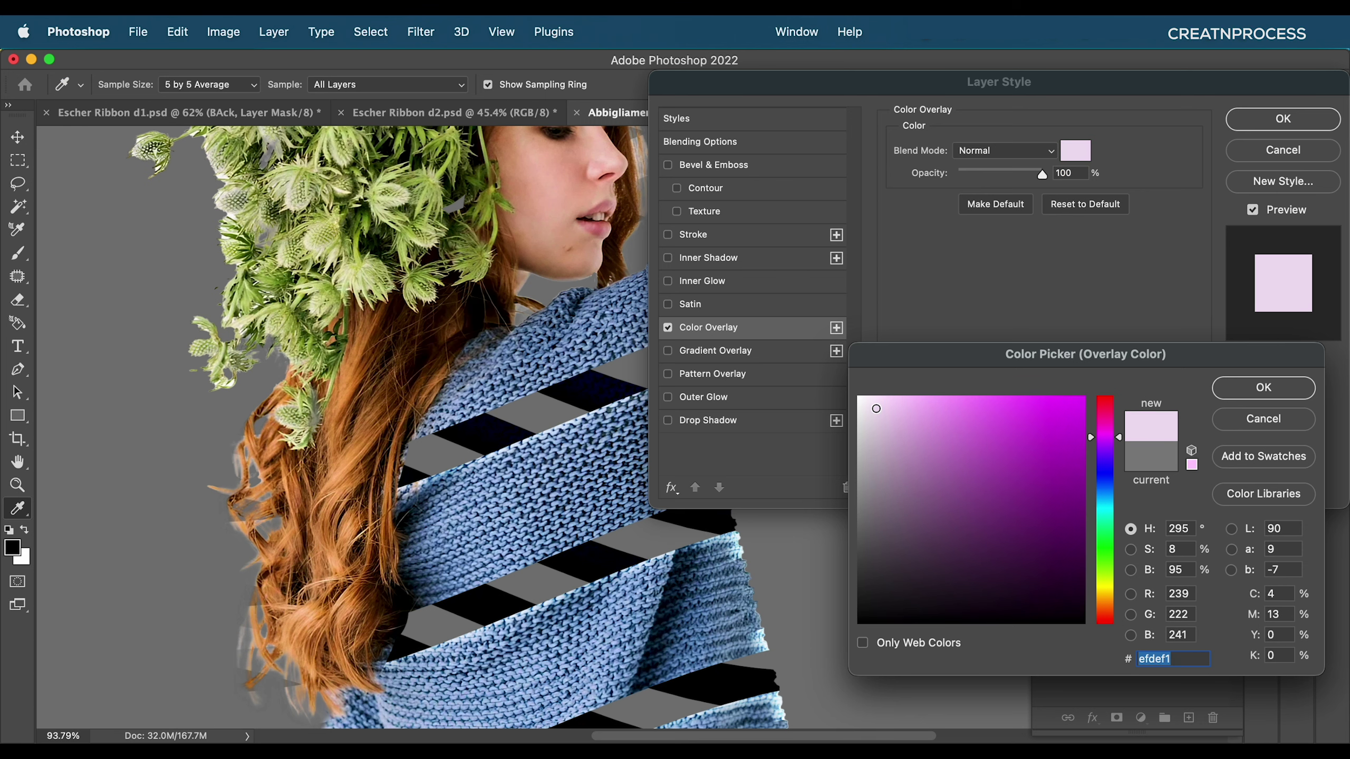
{"action": "left_click", "coordinate": [1264, 387]}
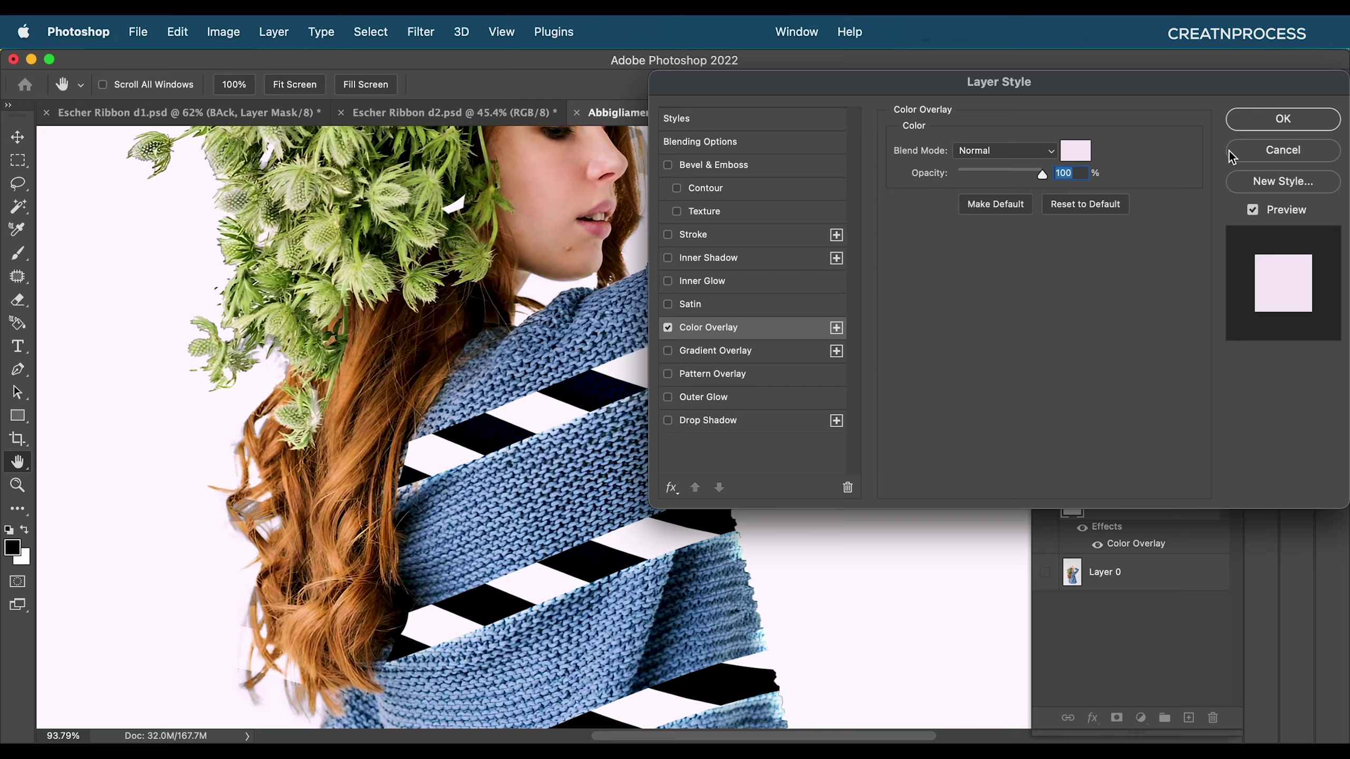
{"action": "left_click", "coordinate": [1274, 120]}
- Compare the ribbon figure with the finished version in Escher Ribbon d1.psd, and return to Abbigliamento-1 (1).jpeg
{"action": "scroll", "coordinate": [740, 370], "scroll_direction": "down", "scroll_amount": 10}
{"action": "scroll", "coordinate": [689, 470], "scroll_direction": "up", "scroll_amount": 10}
{"action": "left_click_drag", "start_coordinate": [635, 366], "coordinate": [685, 486]}
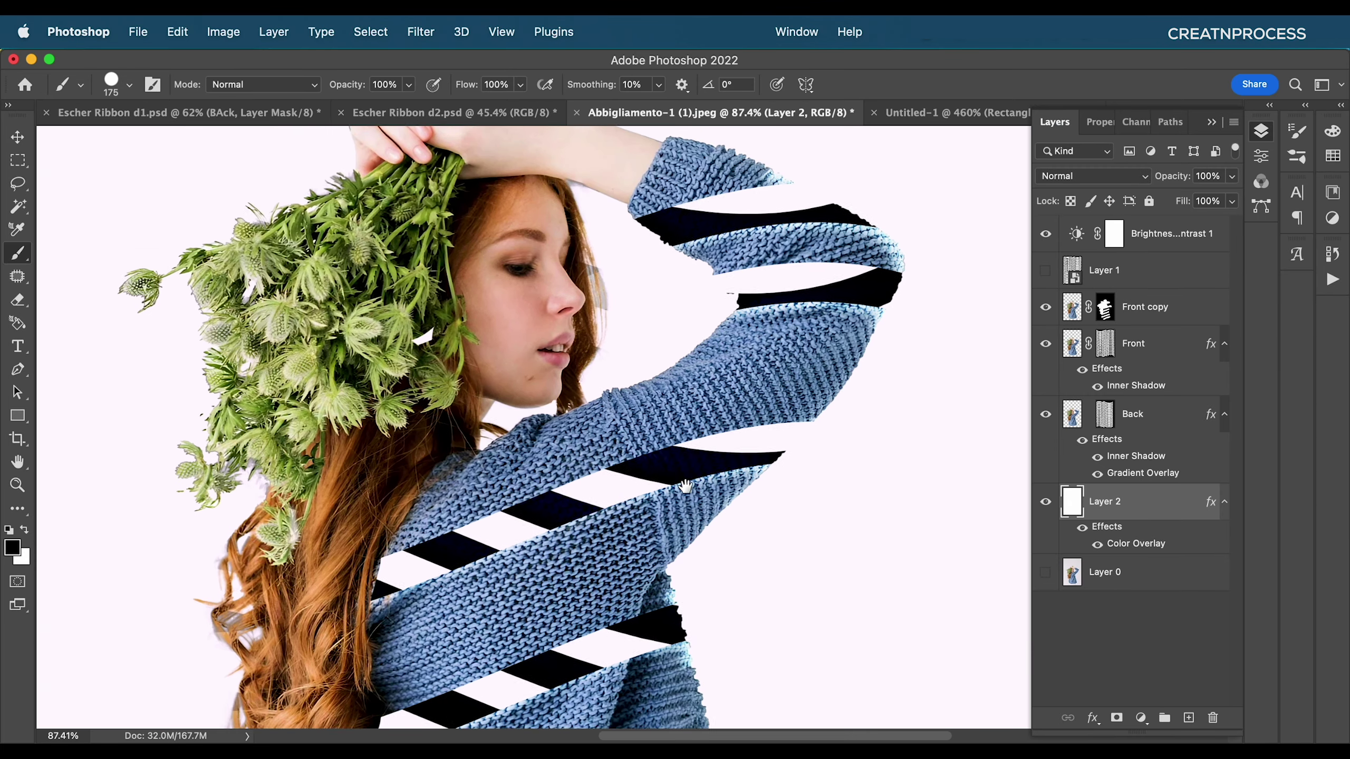
{"action": "scroll", "coordinate": [685, 481], "scroll_direction": "down", "scroll_amount": 4}
{"action": "left_click", "coordinate": [277, 112]}
{"action": "scroll", "coordinate": [659, 442], "scroll_direction": "down", "scroll_amount": 3}
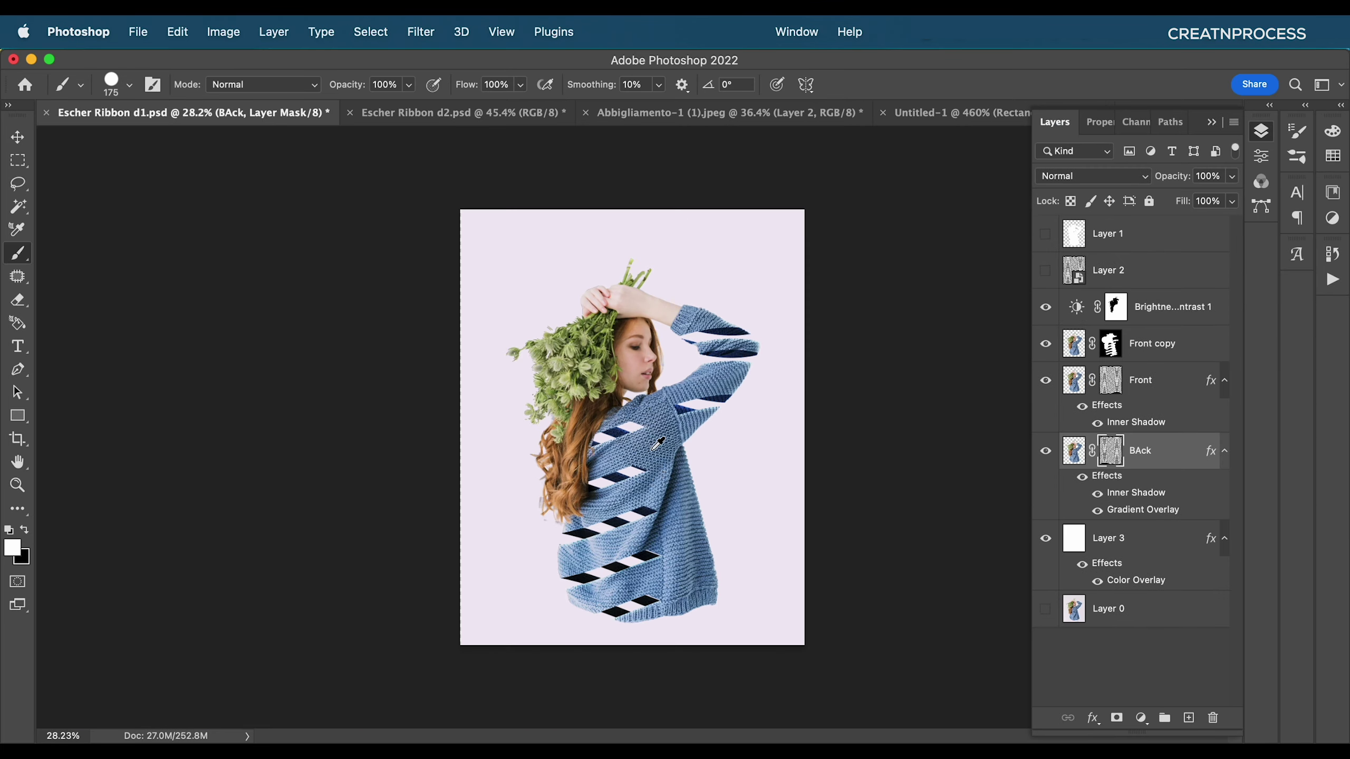
{"action": "scroll", "coordinate": [657, 484], "scroll_direction": "up", "scroll_amount": 1}
{"action": "left_click", "coordinate": [935, 113]}
{"action": "left_click", "coordinate": [754, 112]}
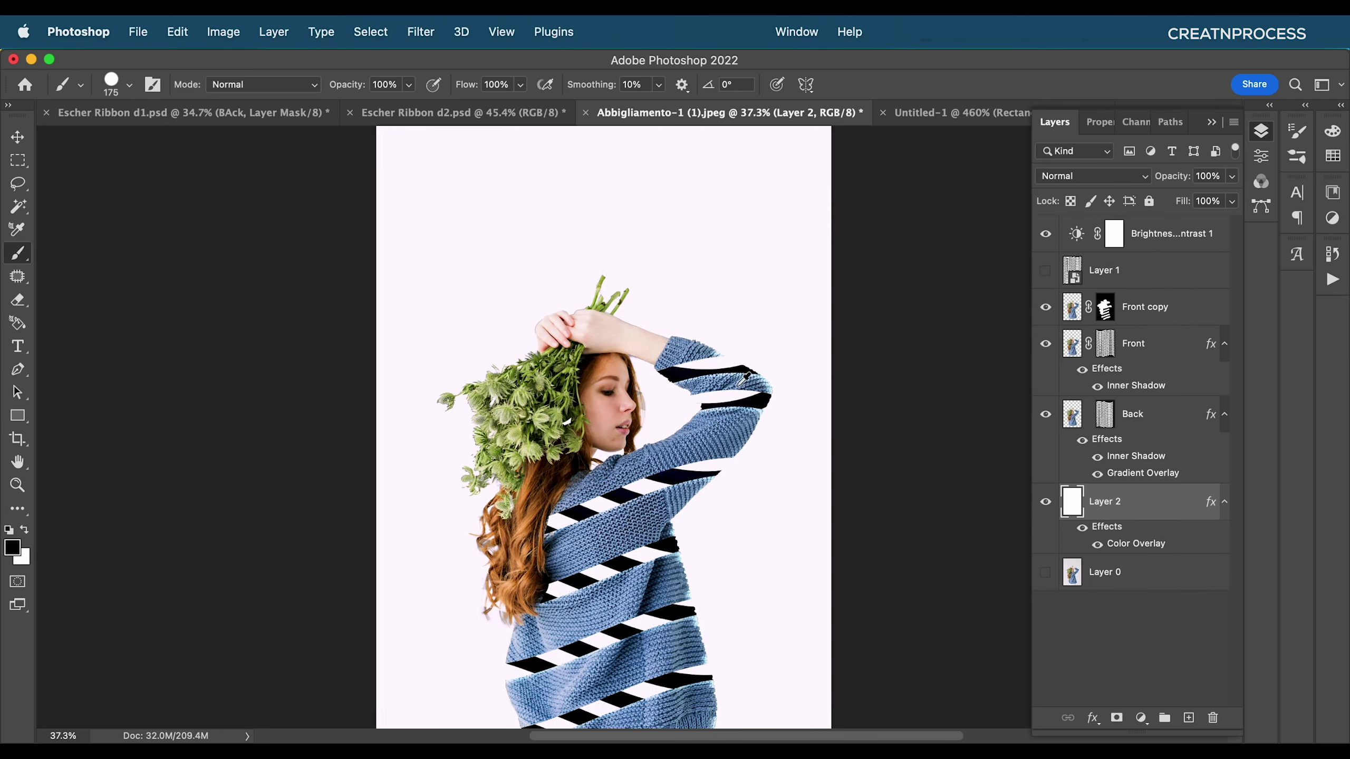
- Paint white on the Front copy's mask across the middle of the ribbon gap below the shoulder, joining the bands near the armpit
{"action": "scroll", "coordinate": [713, 395], "scroll_direction": "up", "scroll_amount": 2}
{"action": "left_click_drag", "start_coordinate": [714, 395], "coordinate": [712, 360]}
{"action": "scroll", "coordinate": [619, 330], "scroll_direction": "up", "scroll_amount": 2}
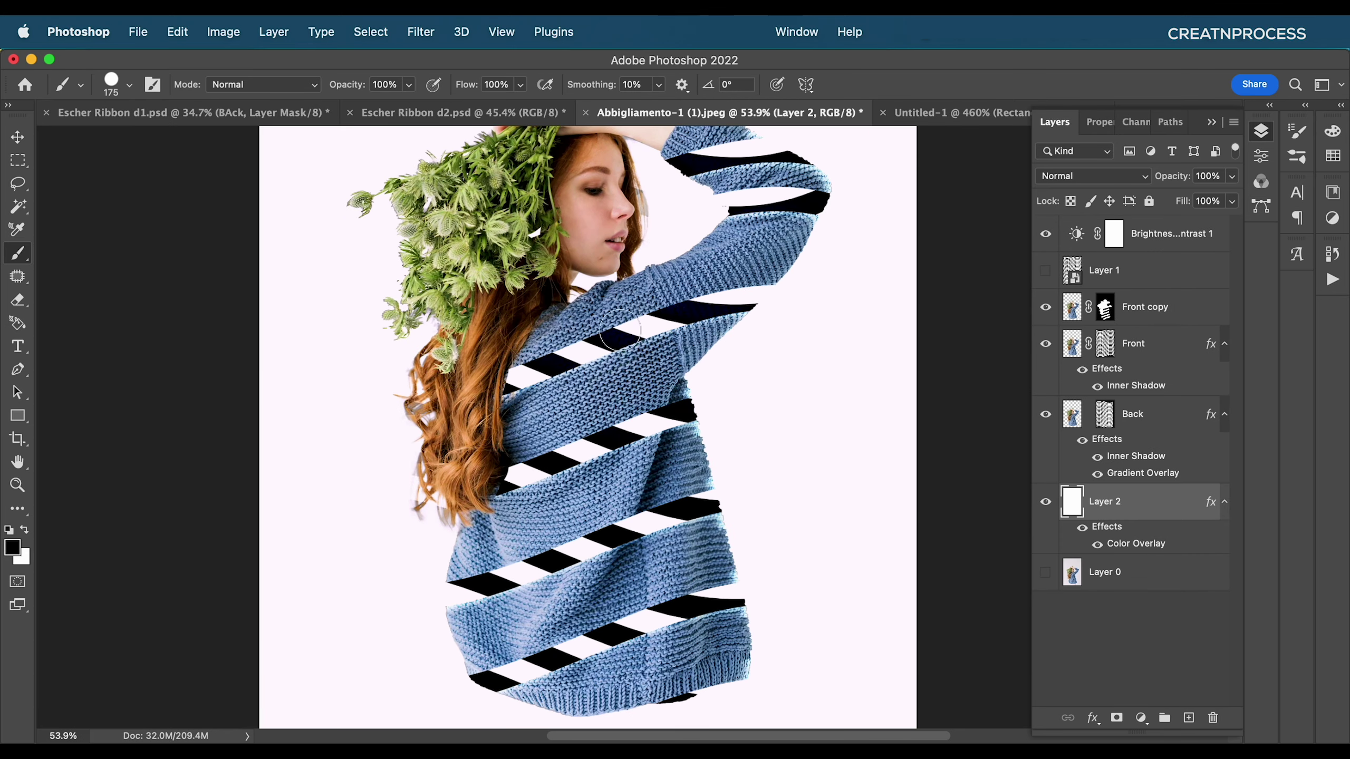
{"action": "scroll", "coordinate": [657, 491], "scroll_direction": "up", "scroll_amount": 3}
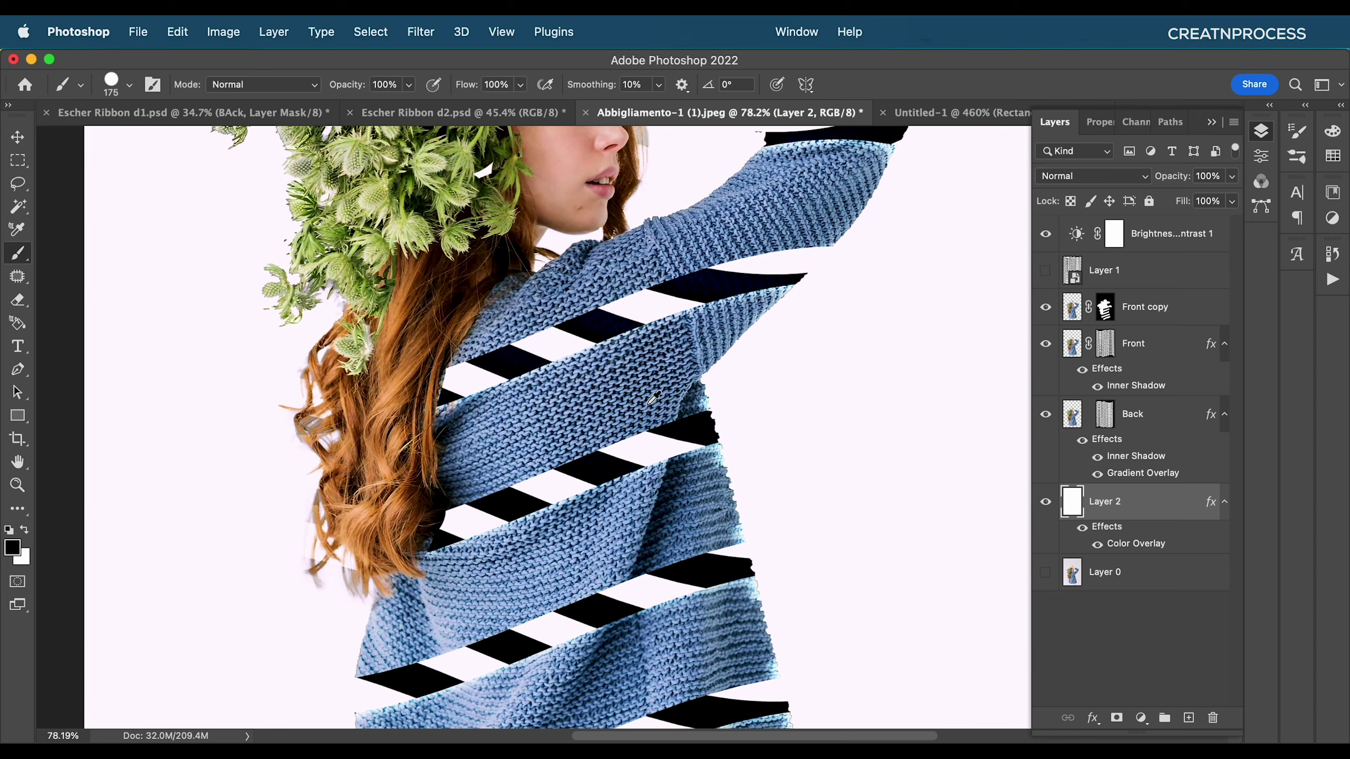
{"action": "left_click", "coordinate": [1105, 309]}
{"action": "key", "text": "x"}
{"action": "scroll", "coordinate": [664, 332], "scroll_direction": "up", "scroll_amount": 1}
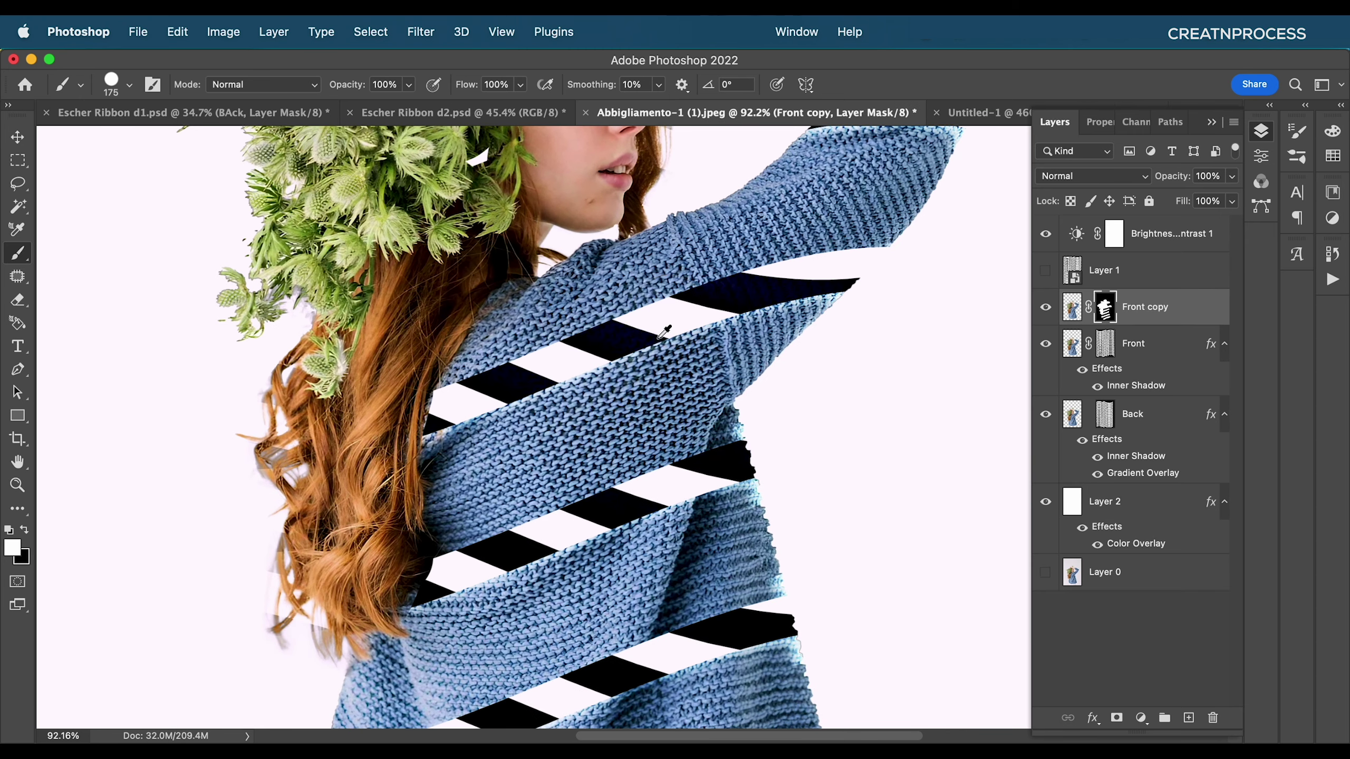
{"action": "mouse_move", "coordinate": [677, 305]}
{"action": "left_mouse_down"}
{"action": "mouse_move", "coordinate": [690, 319]}
{"action": "mouse_move", "coordinate": [650, 338]}
{"action": "left_mouse_up"}
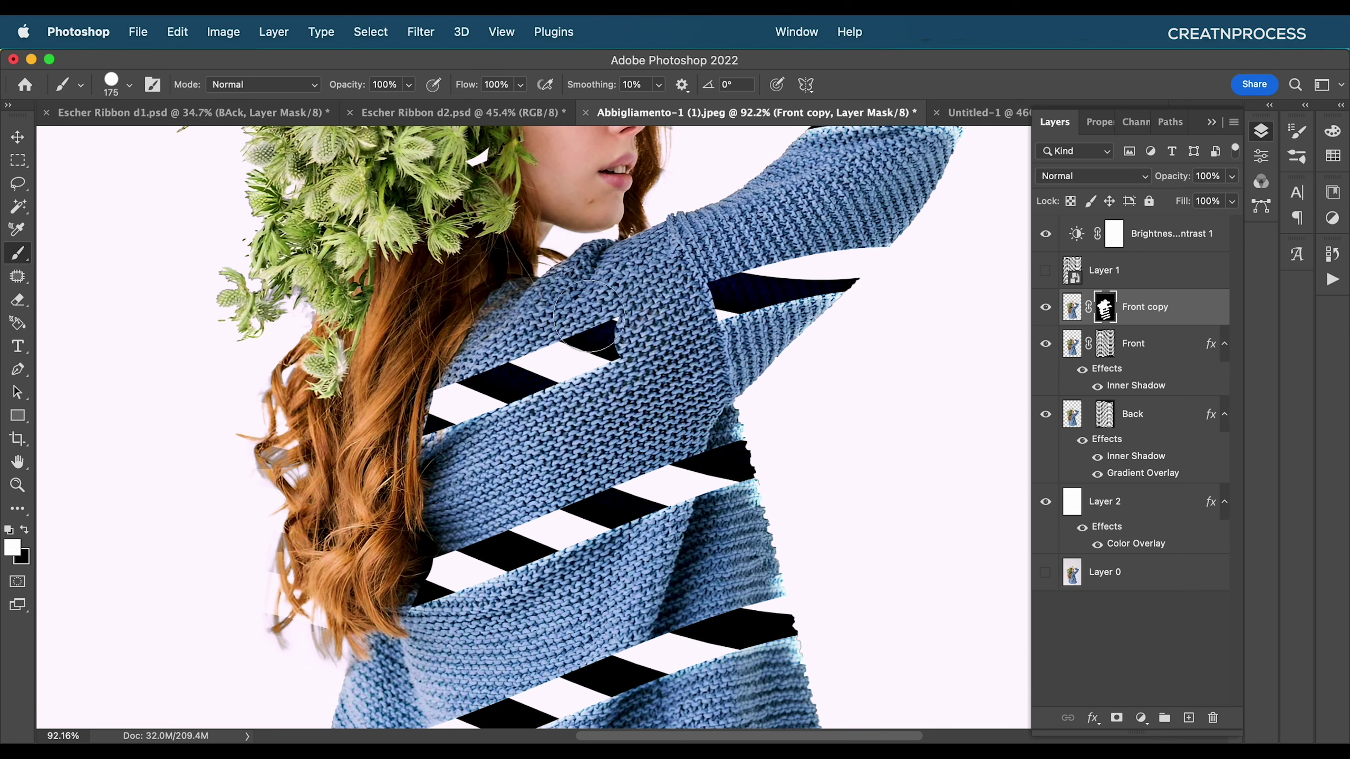
- Paint white on the Front copy's mask over the outer ends of the next two sweater gaps, joining the bands along the right side of the torso
{"action": "left_click_drag", "start_coordinate": [672, 486], "coordinate": [654, 368]}
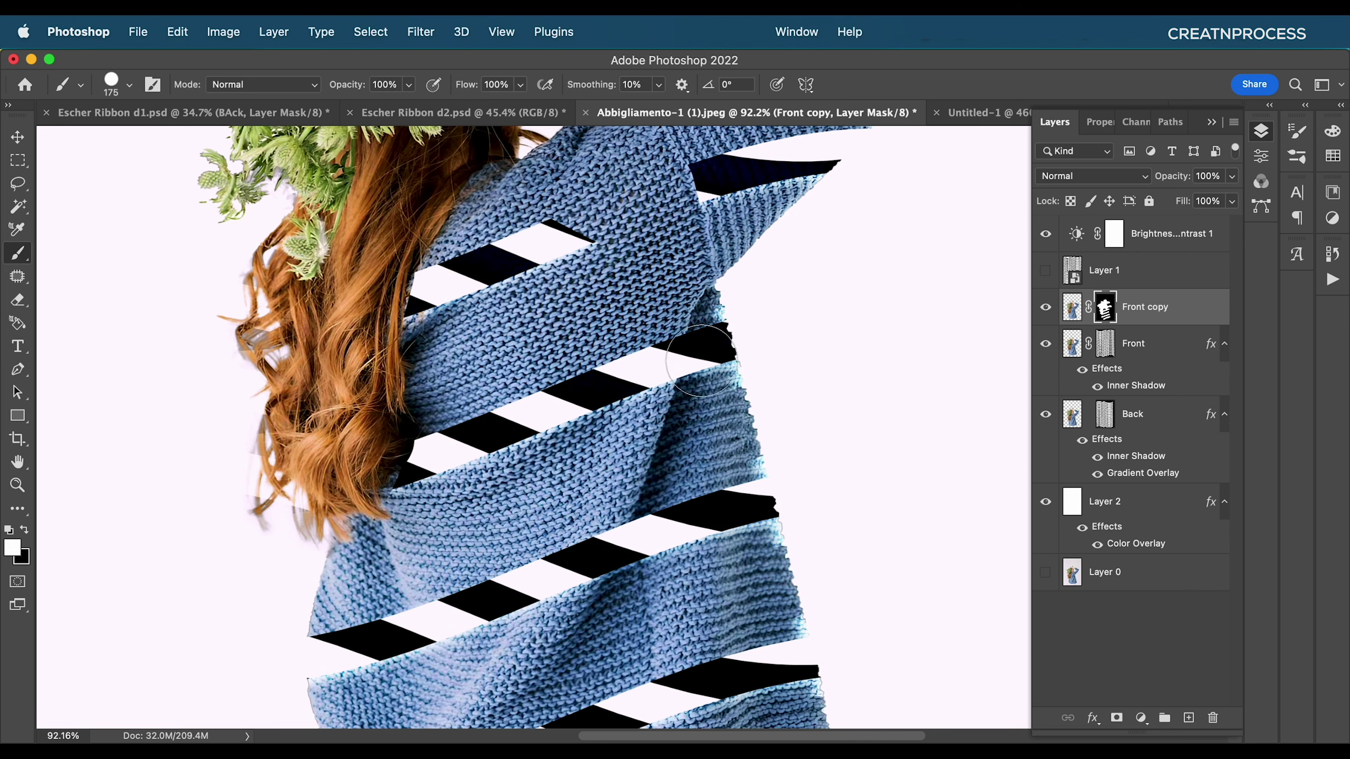
{"action": "mouse_move", "coordinate": [664, 366]}
{"action": "left_mouse_down"}
{"action": "mouse_move", "coordinate": [630, 373]}
{"action": "mouse_move", "coordinate": [579, 341]}
{"action": "left_mouse_up"}
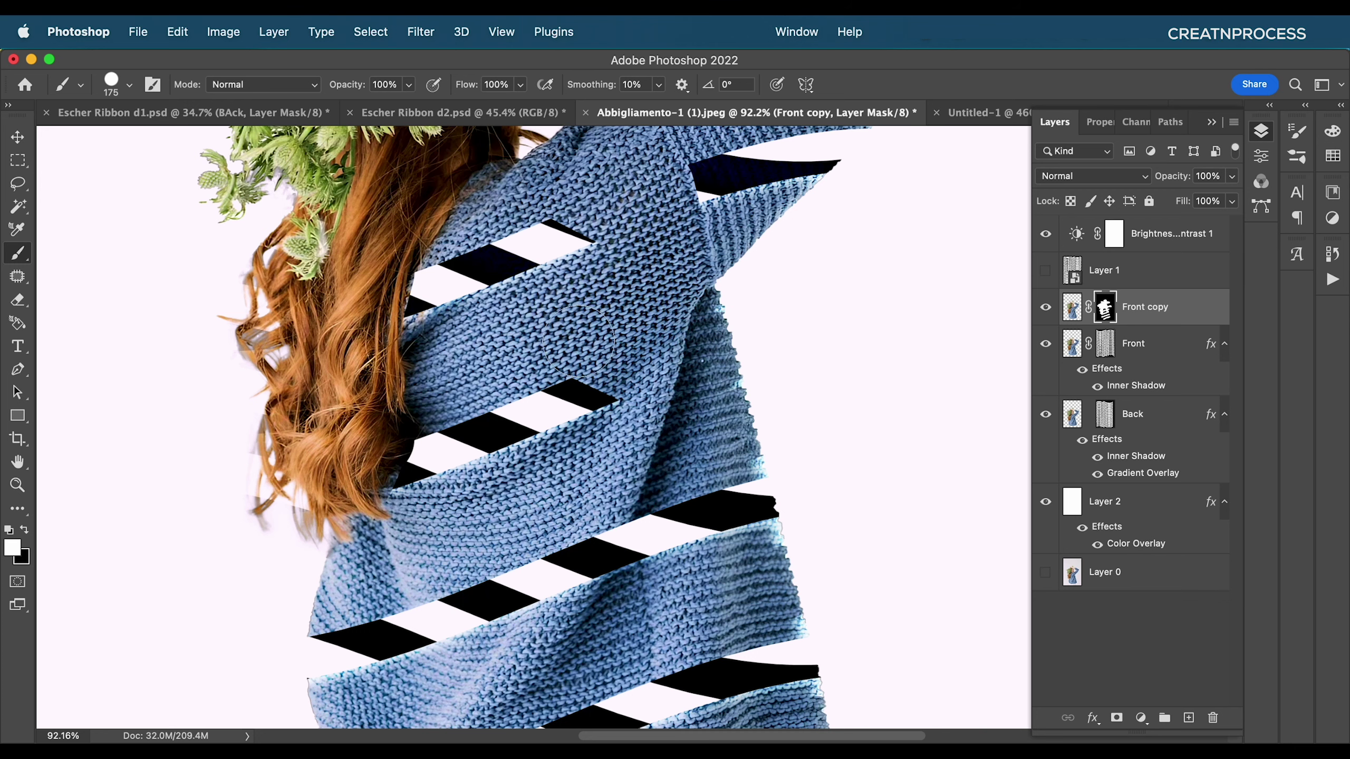
{"action": "left_click_drag", "start_coordinate": [678, 465], "coordinate": [644, 367]}
{"action": "left_click_drag", "start_coordinate": [740, 389], "coordinate": [601, 434]}
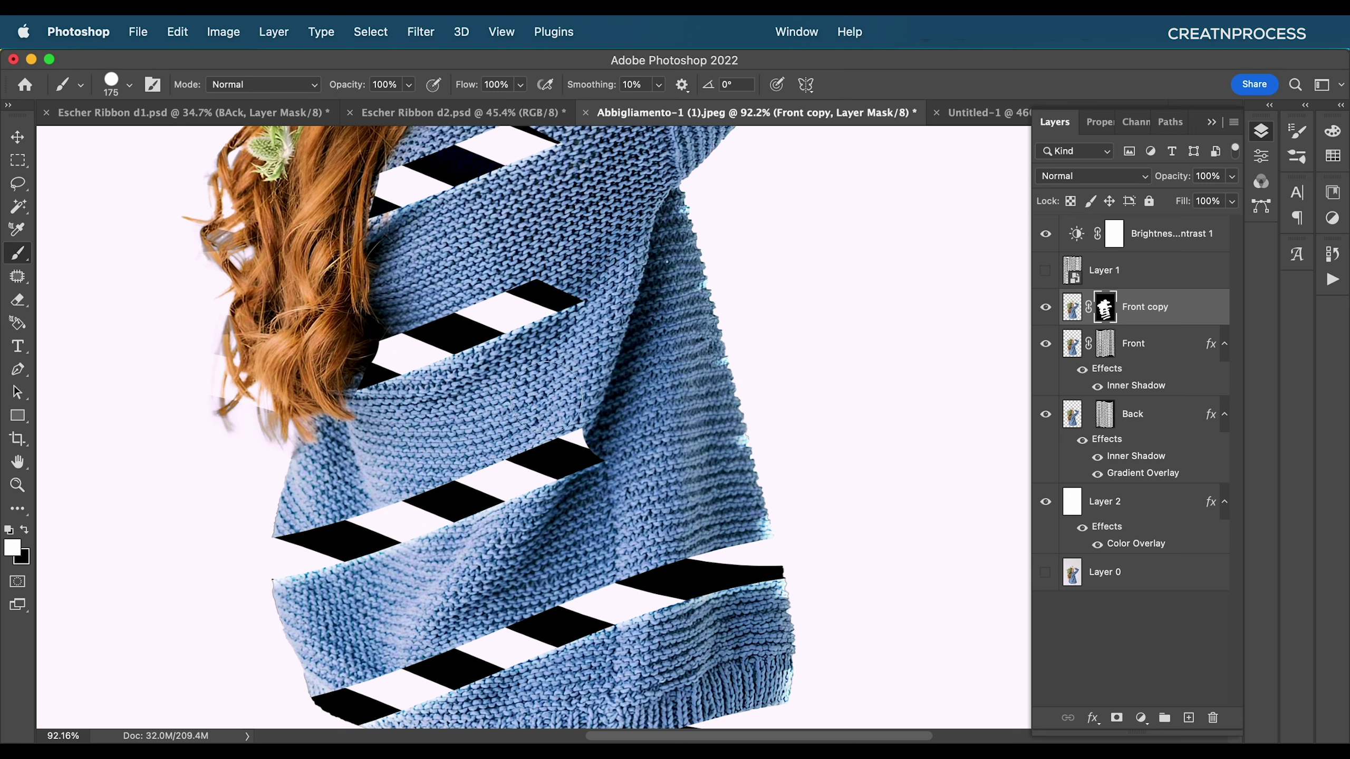
- Paint white on the Front copy's mask over the outer end of the gap above the hem, joining the bands along the sweater's right side
{"action": "left_click_drag", "start_coordinate": [547, 397], "coordinate": [547, 400]}
{"action": "mouse_move", "coordinate": [792, 553]}
{"action": "left_mouse_down"}
{"action": "mouse_move", "coordinate": [630, 590]}
{"action": "mouse_move", "coordinate": [565, 569]}
{"action": "left_mouse_up"}
{"action": "scroll", "coordinate": [676, 575], "scroll_direction": "down", "scroll_amount": 10}
{"action": "scroll", "coordinate": [686, 528], "scroll_direction": "up", "scroll_amount": 10}
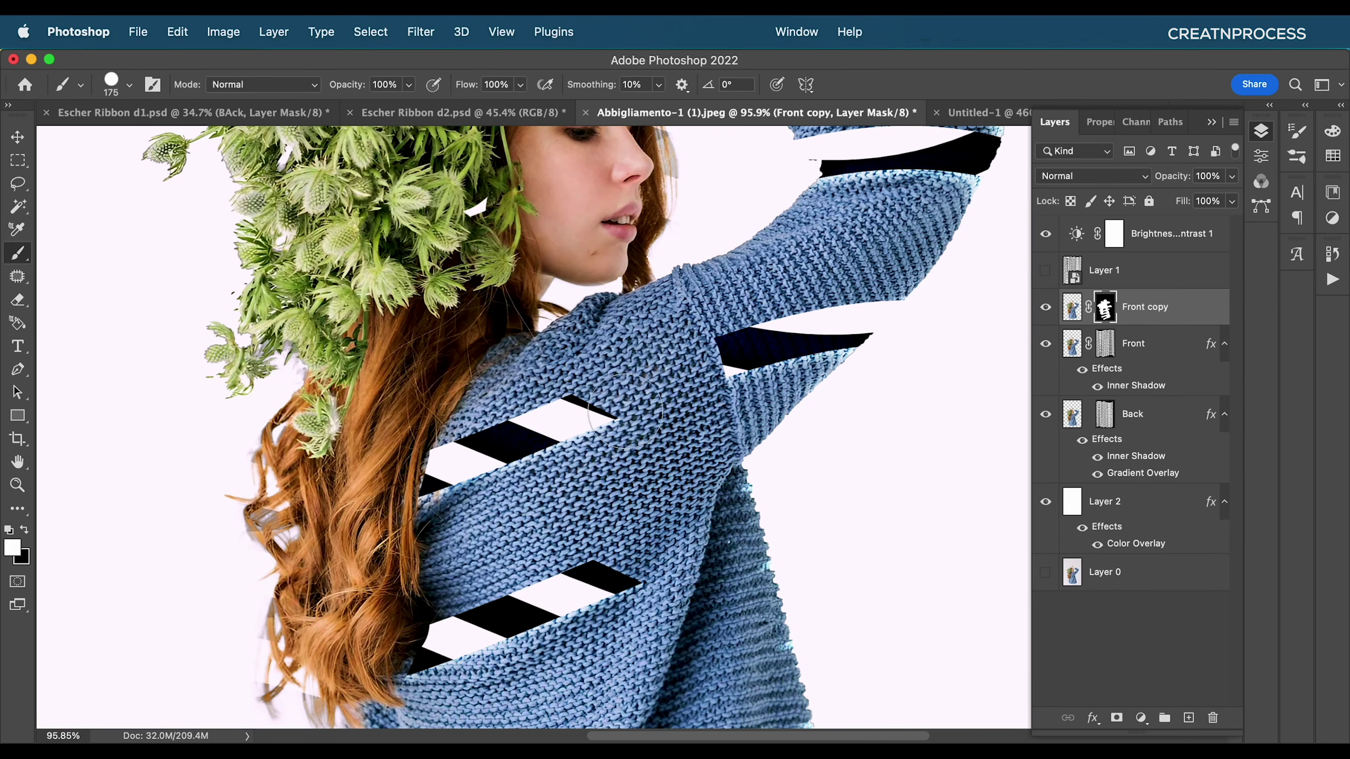
- Touch up the Front copy's mask with white along the sweater's right edge between the armpit and the hem
{"action": "mouse_move", "coordinate": [625, 410]}
{"action": "left_mouse_down"}
{"action": "mouse_move", "coordinate": [606, 418]}
{"action": "mouse_move", "coordinate": [569, 377]}
{"action": "mouse_move", "coordinate": [617, 389]}
{"action": "left_mouse_up"}
{"action": "scroll", "coordinate": [652, 452], "scroll_direction": "down", "scroll_amount": 5}
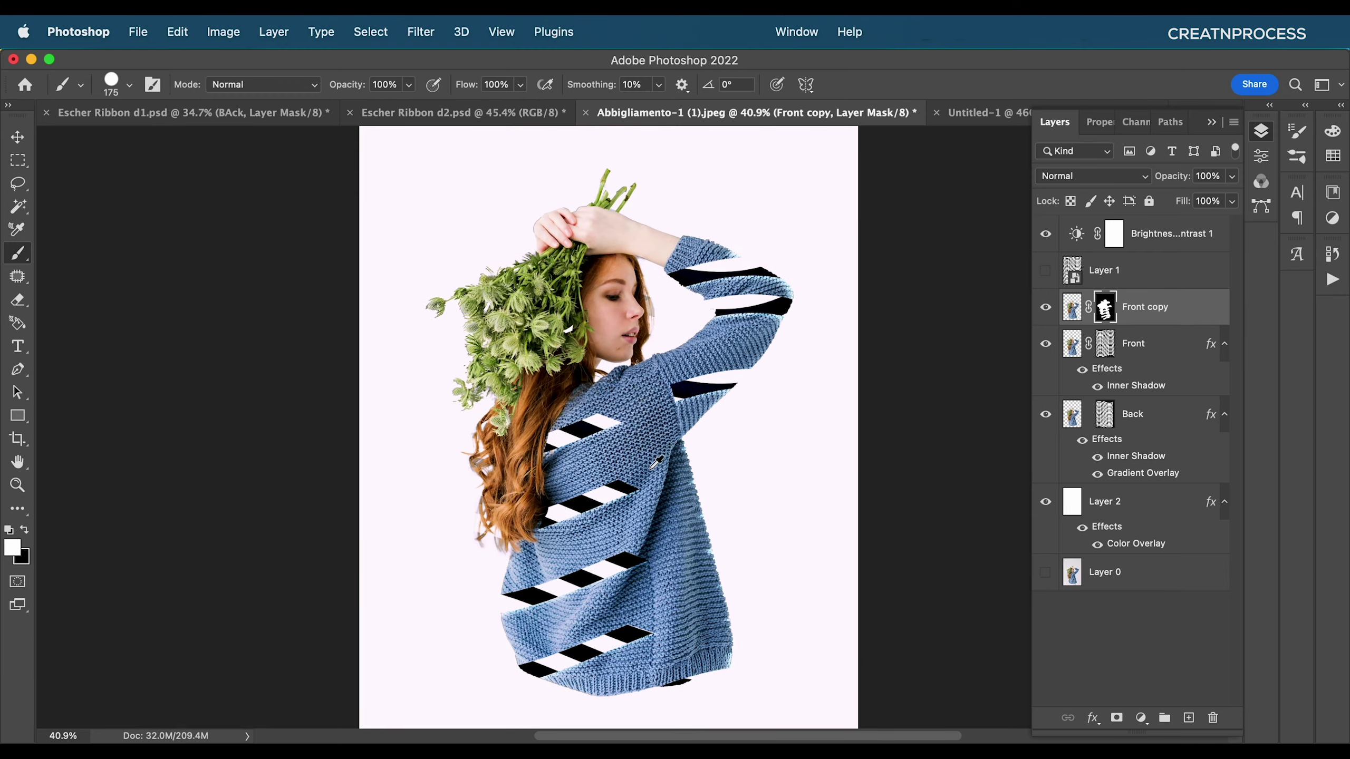
{"action": "scroll", "coordinate": [658, 496], "scroll_direction": "up", "scroll_amount": 4}
{"action": "left_click_drag", "start_coordinate": [742, 552], "coordinate": [706, 460]}
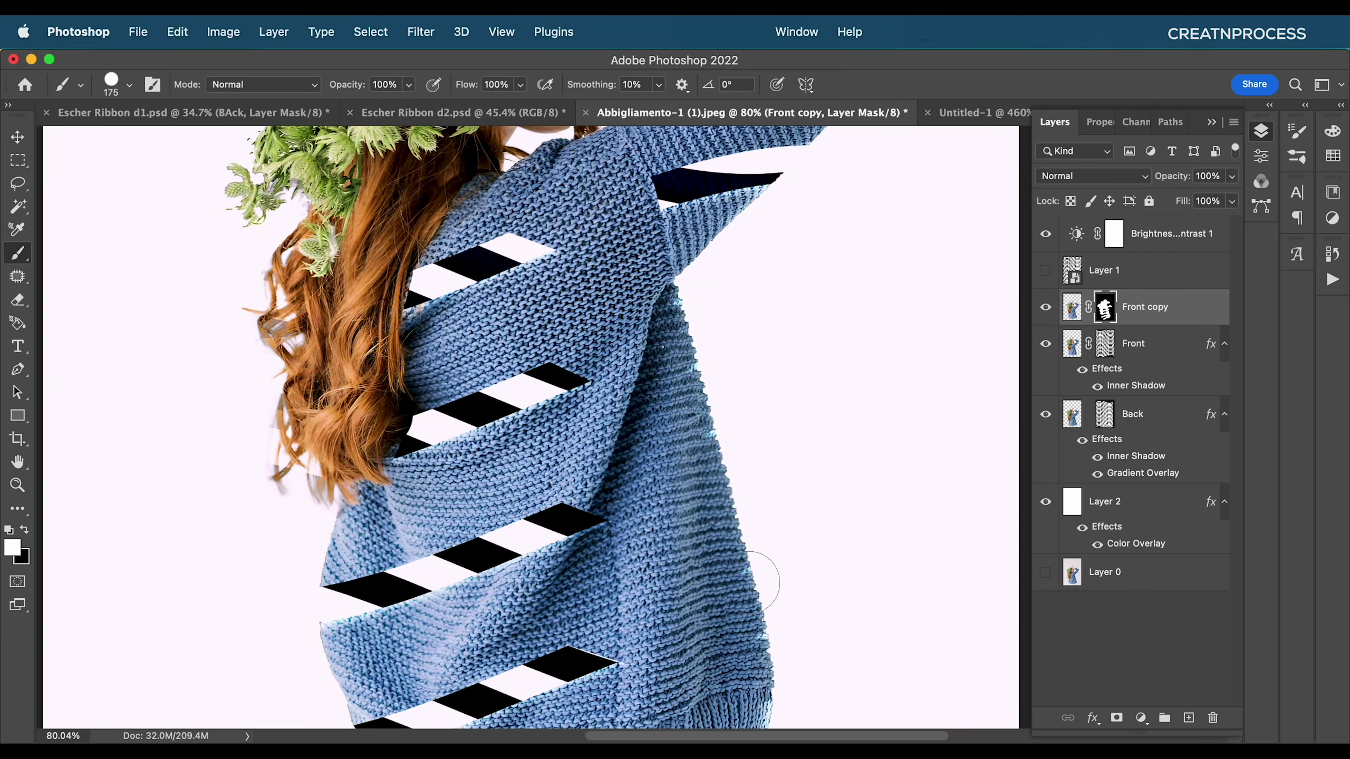
{"action": "scroll", "coordinate": [766, 574], "scroll_direction": "down", "scroll_amount": 5}
{"action": "scroll", "coordinate": [736, 467], "scroll_direction": "up", "scroll_amount": 5}
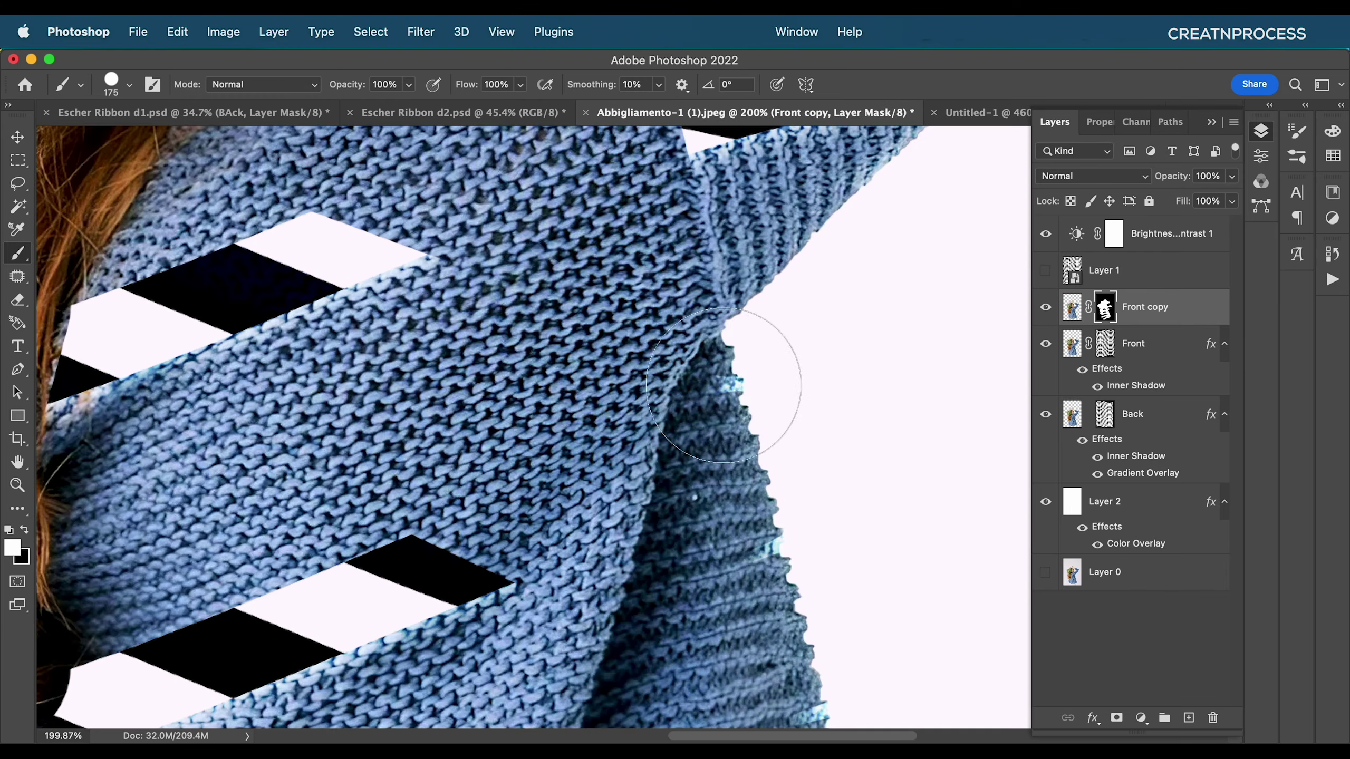
{"action": "scroll", "coordinate": [773, 599], "scroll_direction": "down", "scroll_amount": 3}
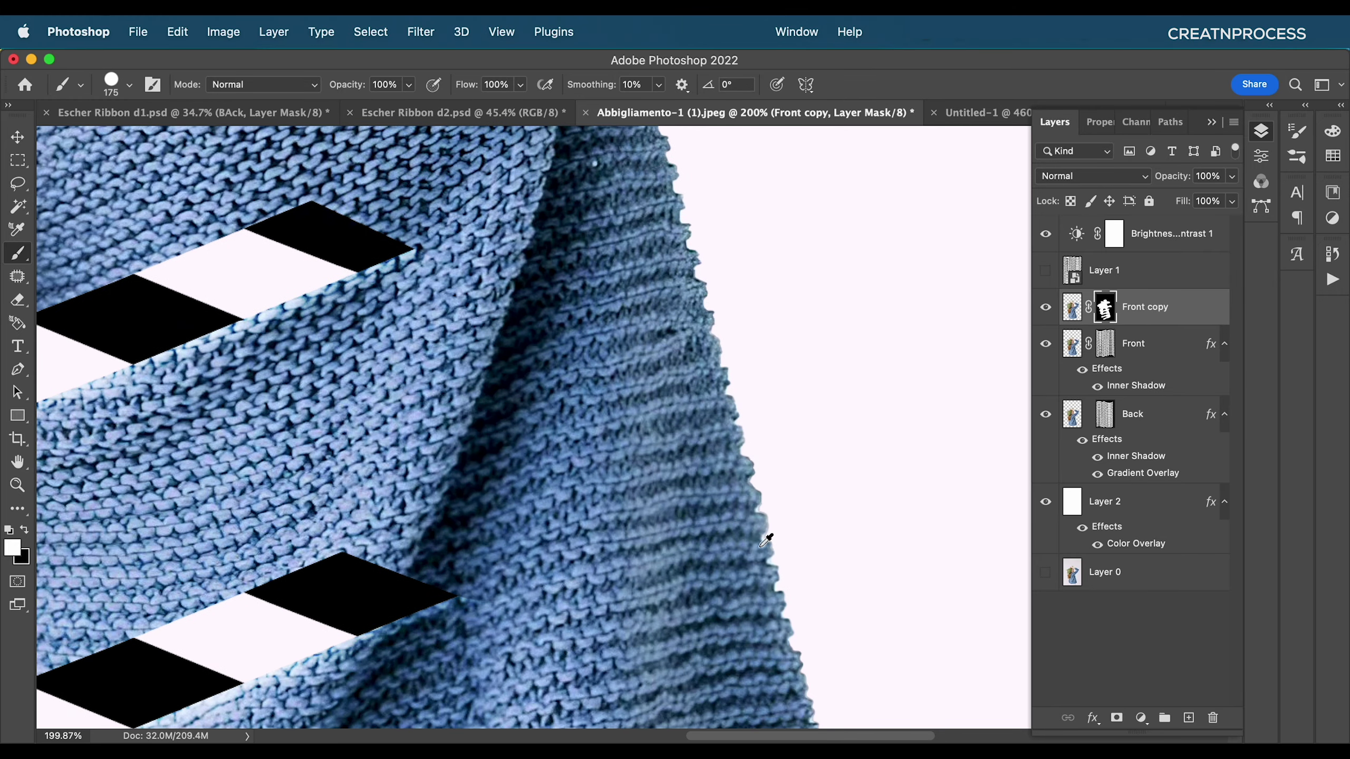
{"action": "scroll", "coordinate": [765, 569], "scroll_direction": "down", "scroll_amount": 6}
- Crop away part of the empty background above the bouquet, keeping the full canvas width
{"action": "left_click", "coordinate": [17, 439]}
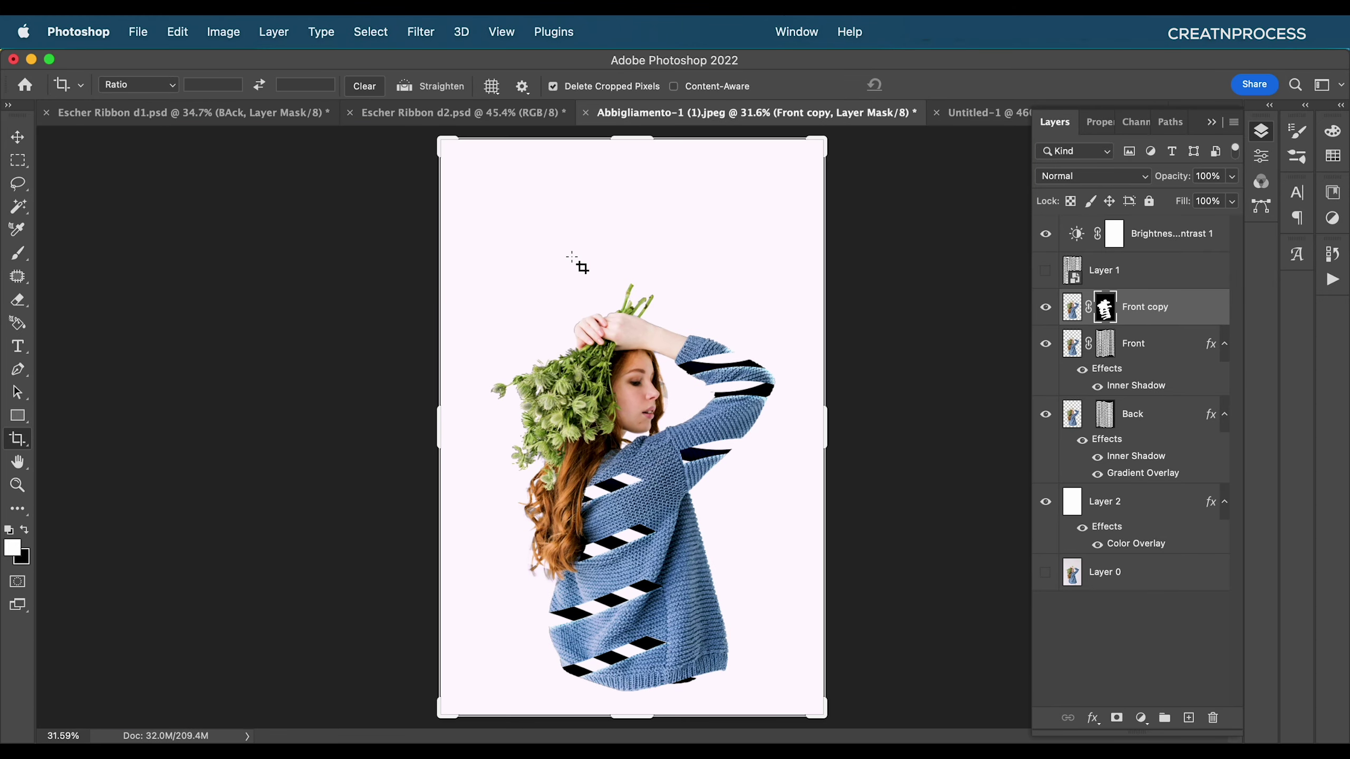
{"action": "left_click_drag", "start_coordinate": [629, 144], "coordinate": [635, 186]}
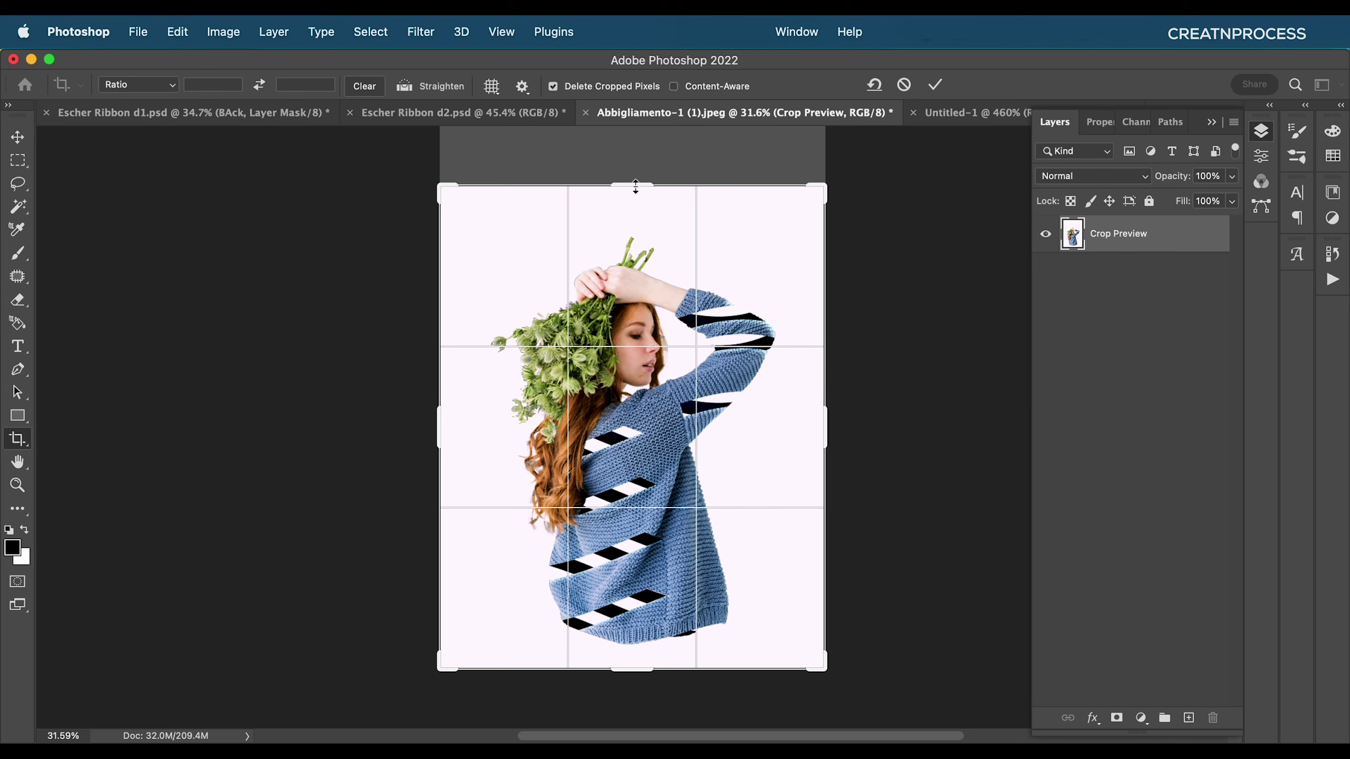
{"action": "scroll", "coordinate": [664, 441], "scroll_direction": "up", "scroll_amount": 4}
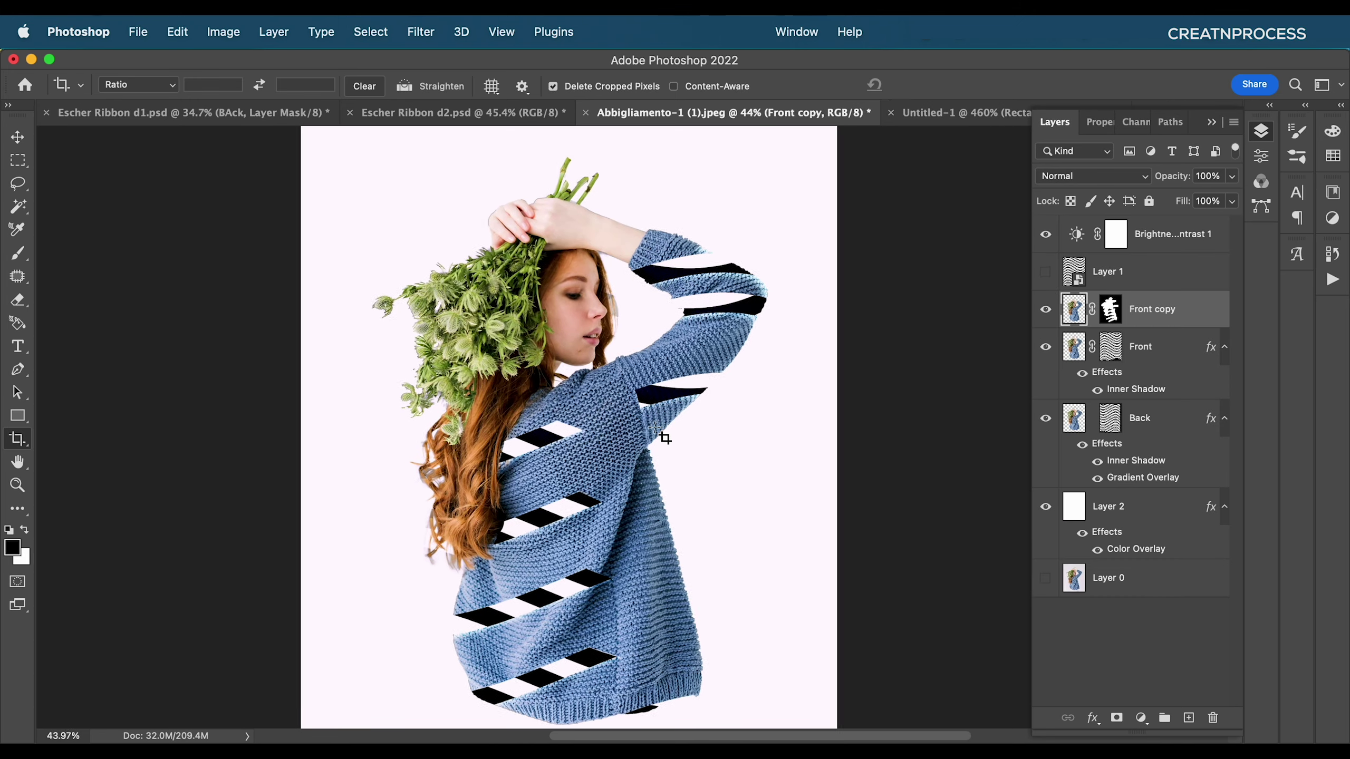
{"action": "scroll", "coordinate": [629, 456], "scroll_direction": "down", "scroll_amount": 2}
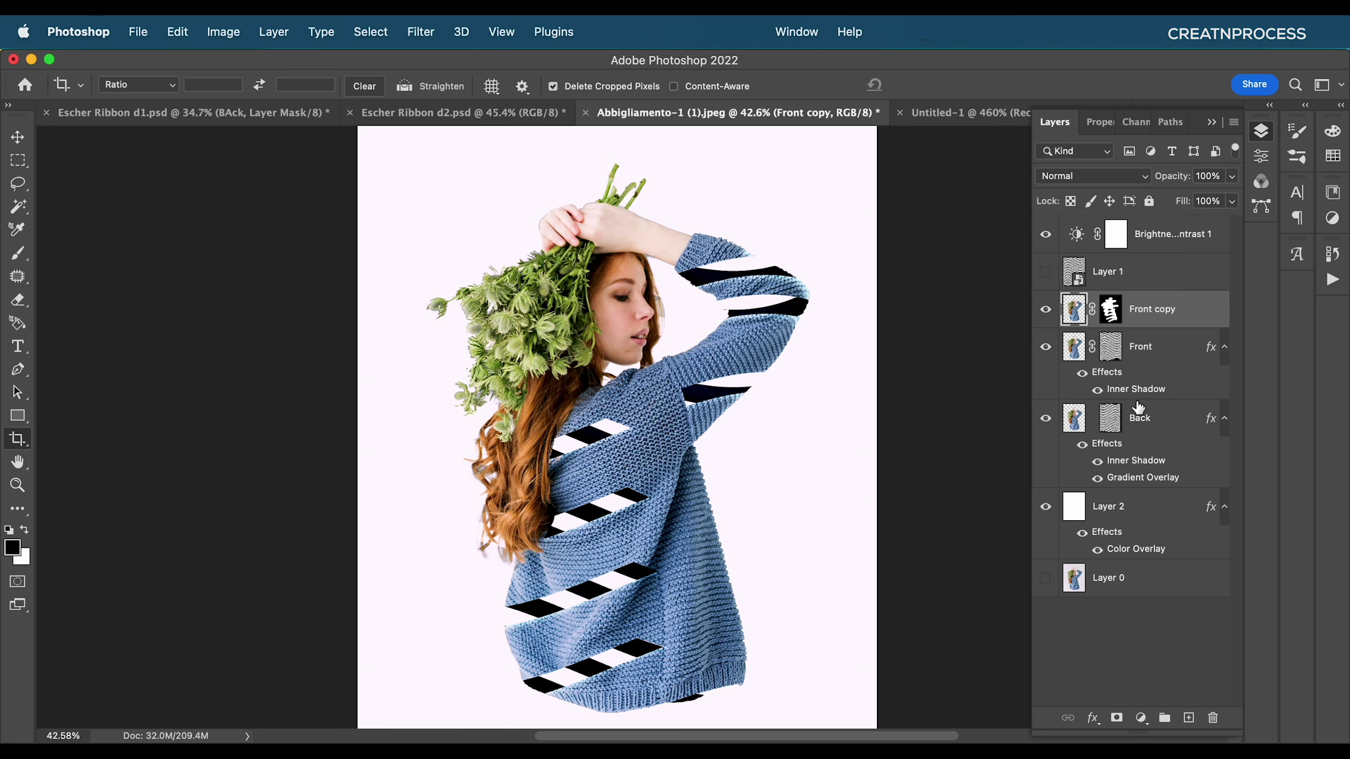
- Review the finished sweater composition as a whole, and examine the Escher Ribbon d2.psd example
{"action": "key", "text": "v"}
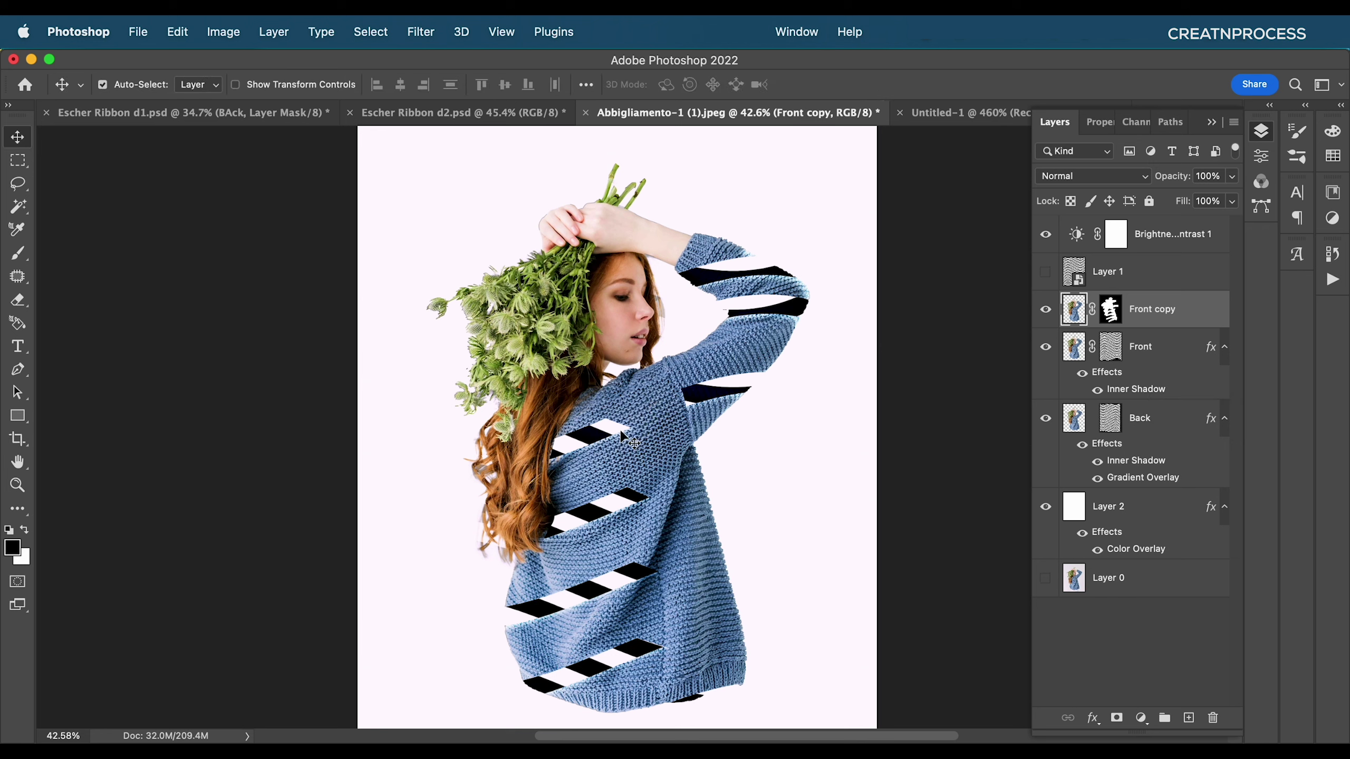
{"action": "scroll", "coordinate": [618, 432], "scroll_direction": "down", "scroll_amount": 5}
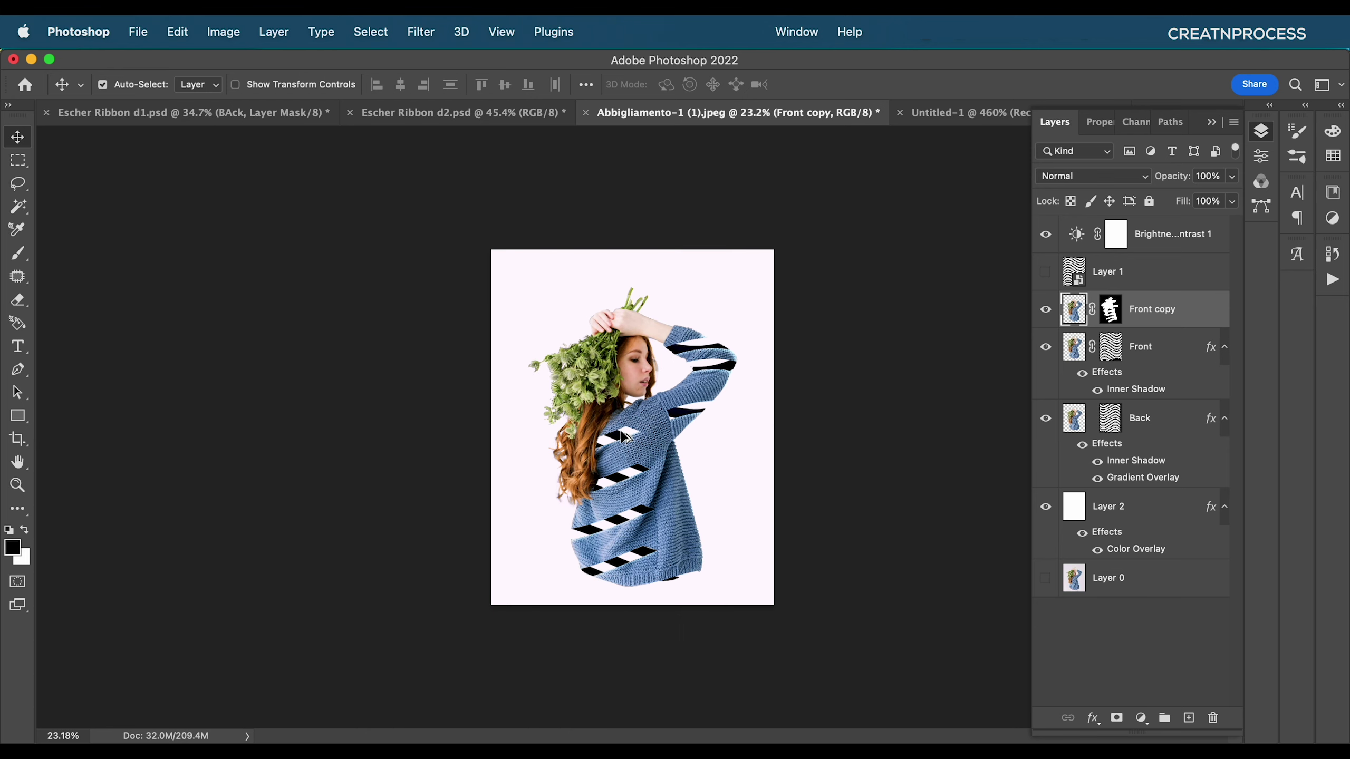
{"action": "scroll", "coordinate": [679, 435], "scroll_direction": "up", "scroll_amount": 5}
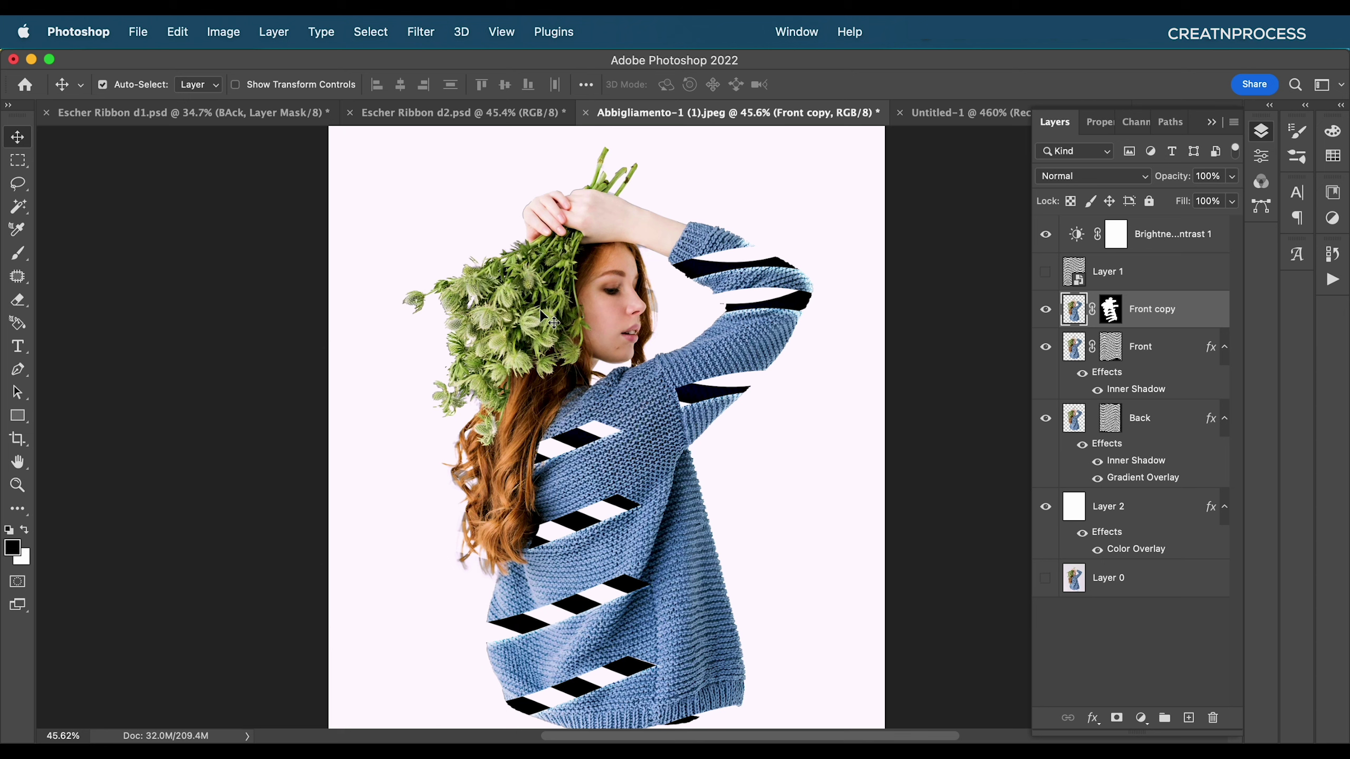
{"action": "left_click", "coordinate": [424, 111]}
{"action": "scroll", "coordinate": [674, 428], "scroll_direction": "down", "scroll_amount": 1}
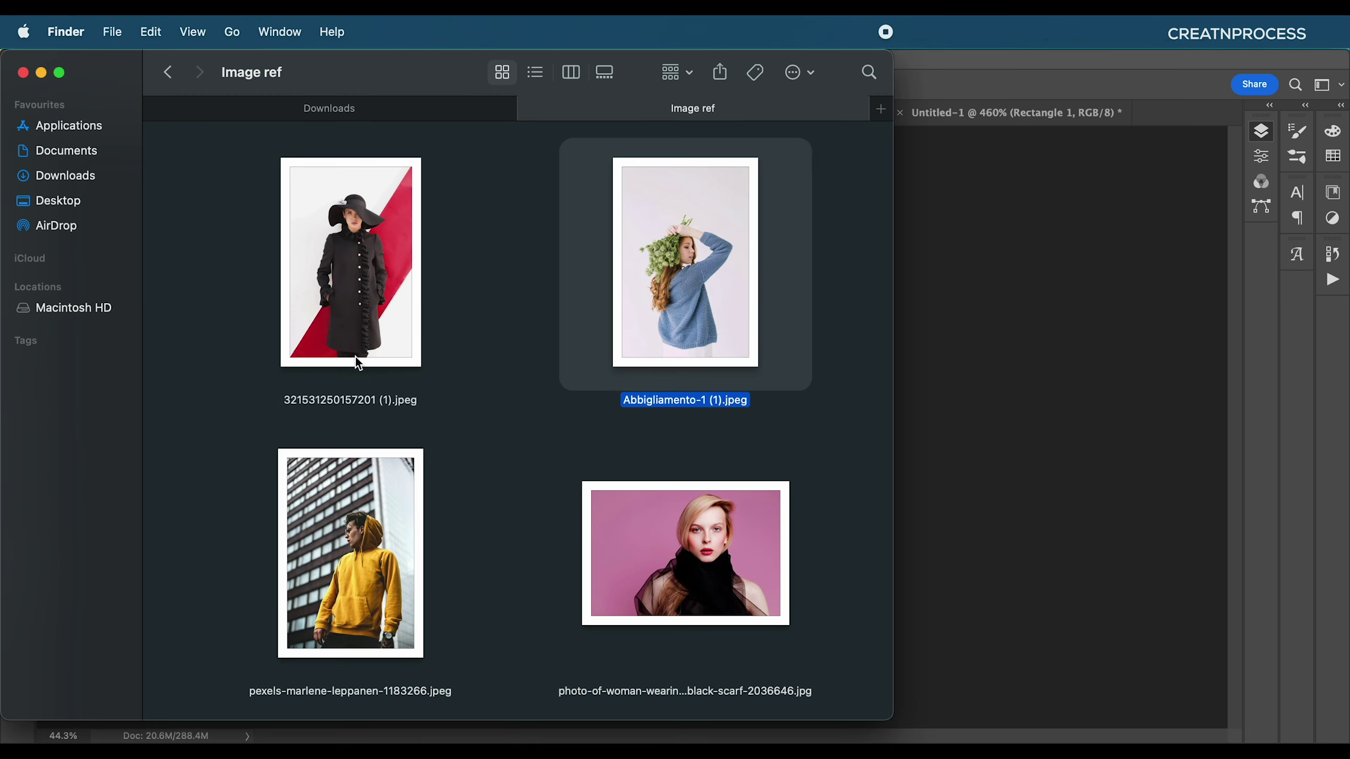
{"action": "right_click", "coordinate": [357, 346]}
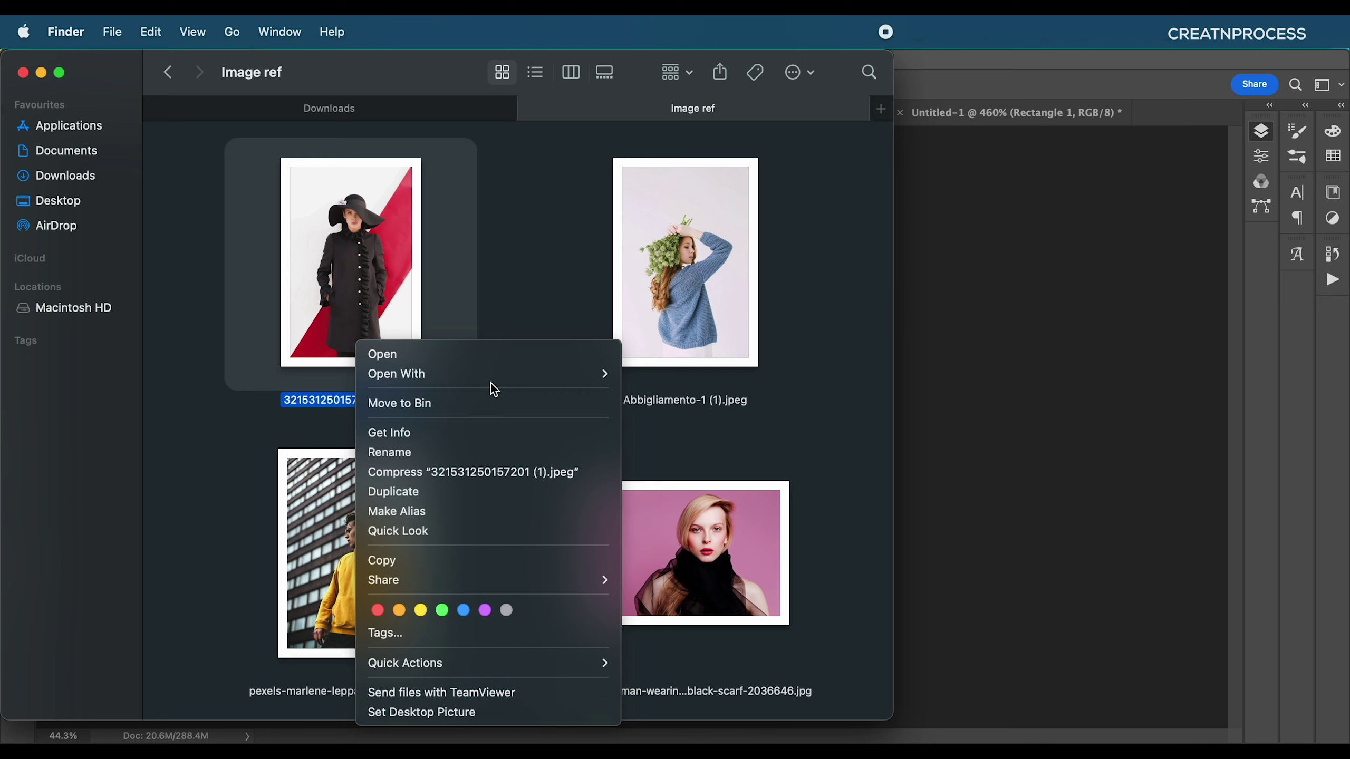
{"action": "mouse_move", "coordinate": [532, 374]}
{"action": "left_click", "coordinate": [690, 425]}
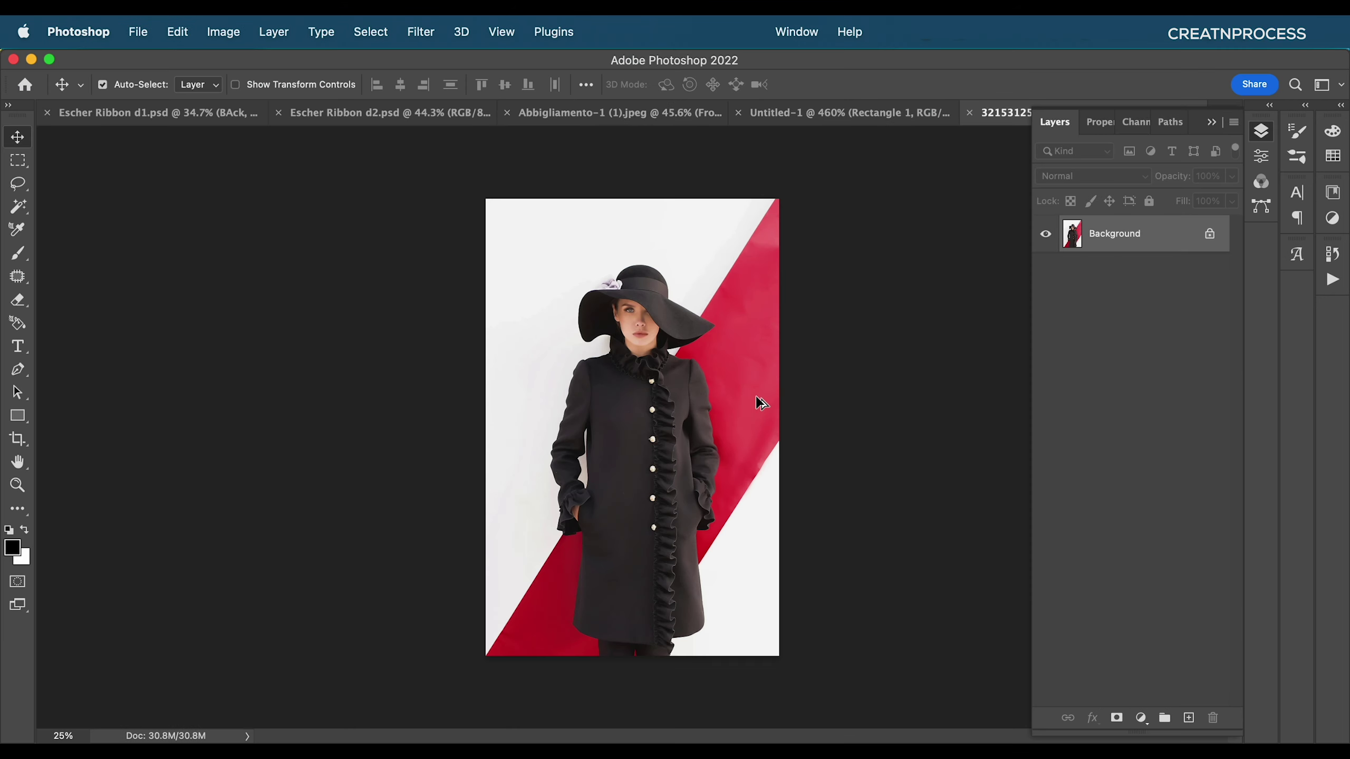
{"action": "left_click", "coordinate": [1210, 234]}
{"action": "scroll", "coordinate": [590, 250], "scroll_direction": "up", "scroll_amount": 3}
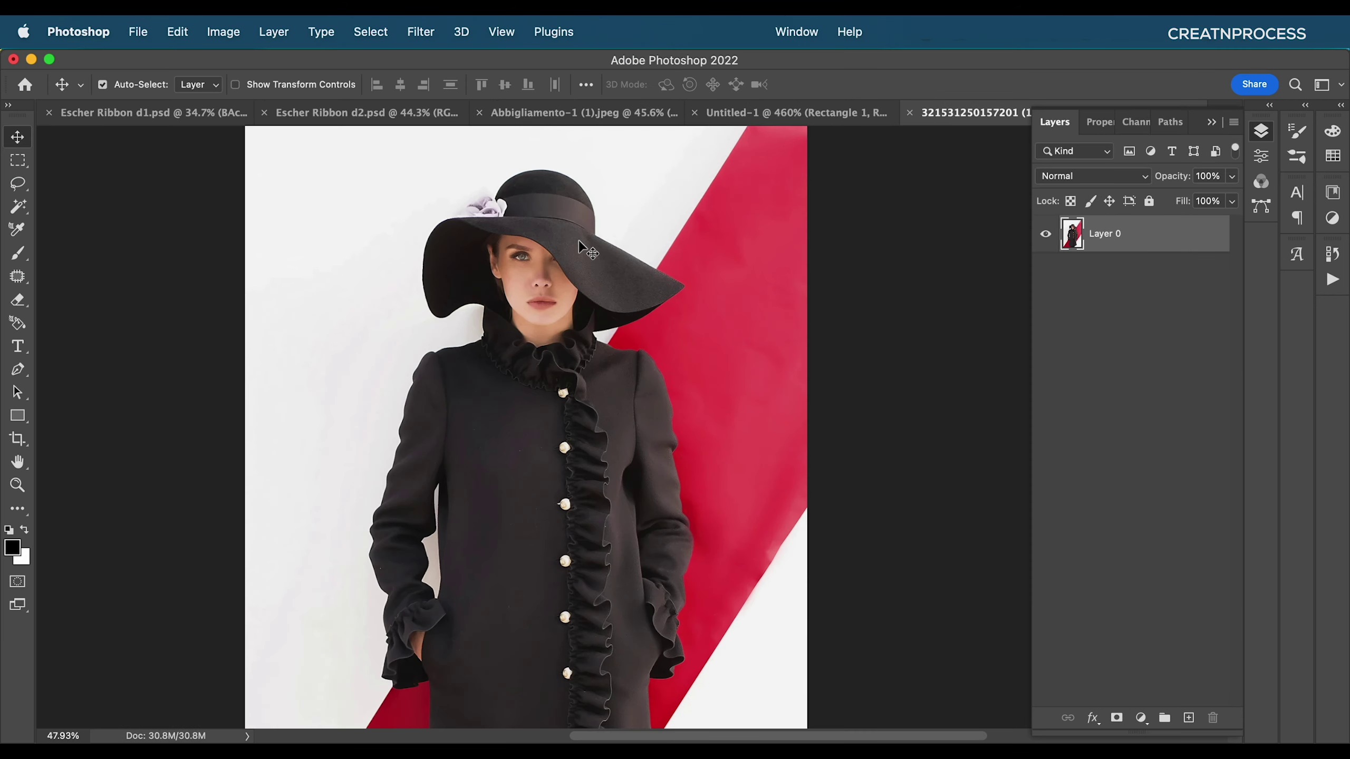
- Resize the image proportionally to a height of 2500 pixels and fit it in the view
{"action": "scroll", "coordinate": [461, 320], "scroll_direction": "down", "scroll_amount": 4}
{"action": "left_click", "coordinate": [223, 33]}
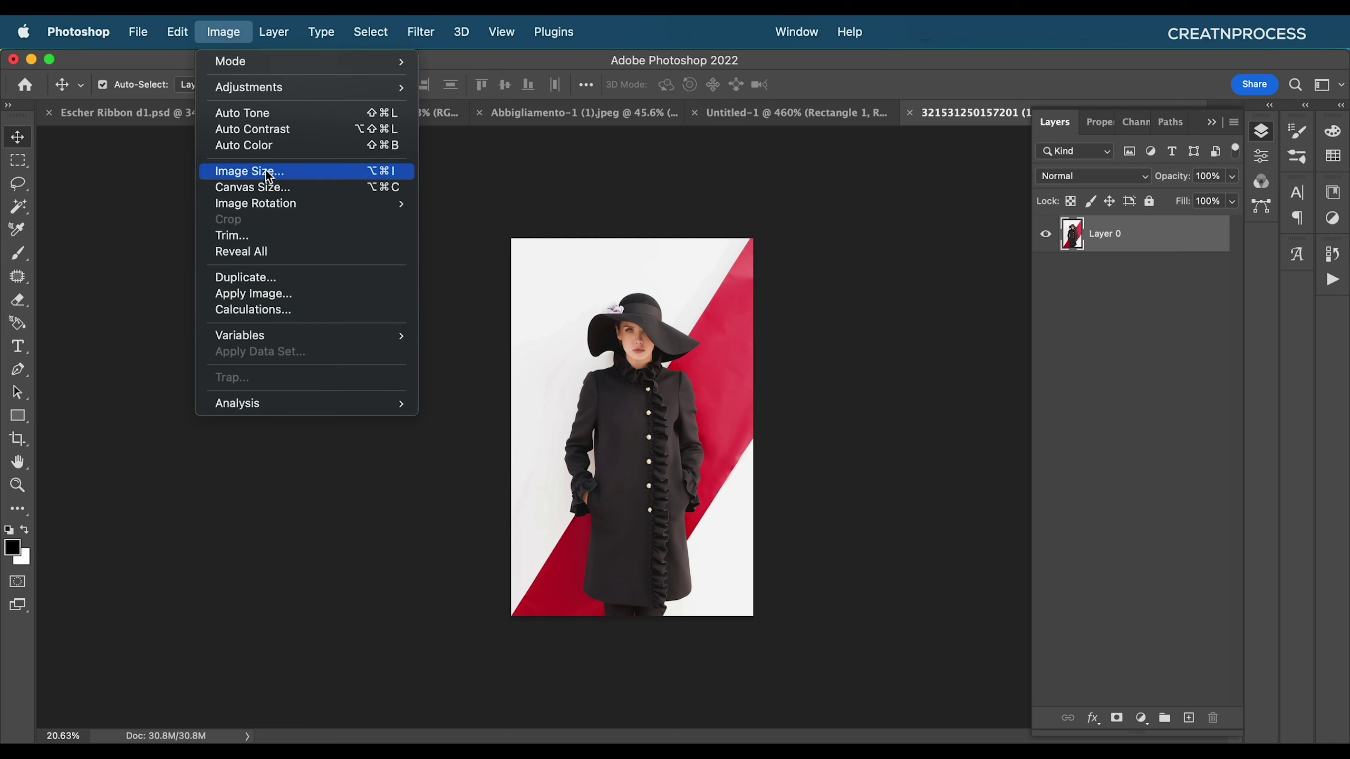
{"action": "left_click", "coordinate": [239, 174]}
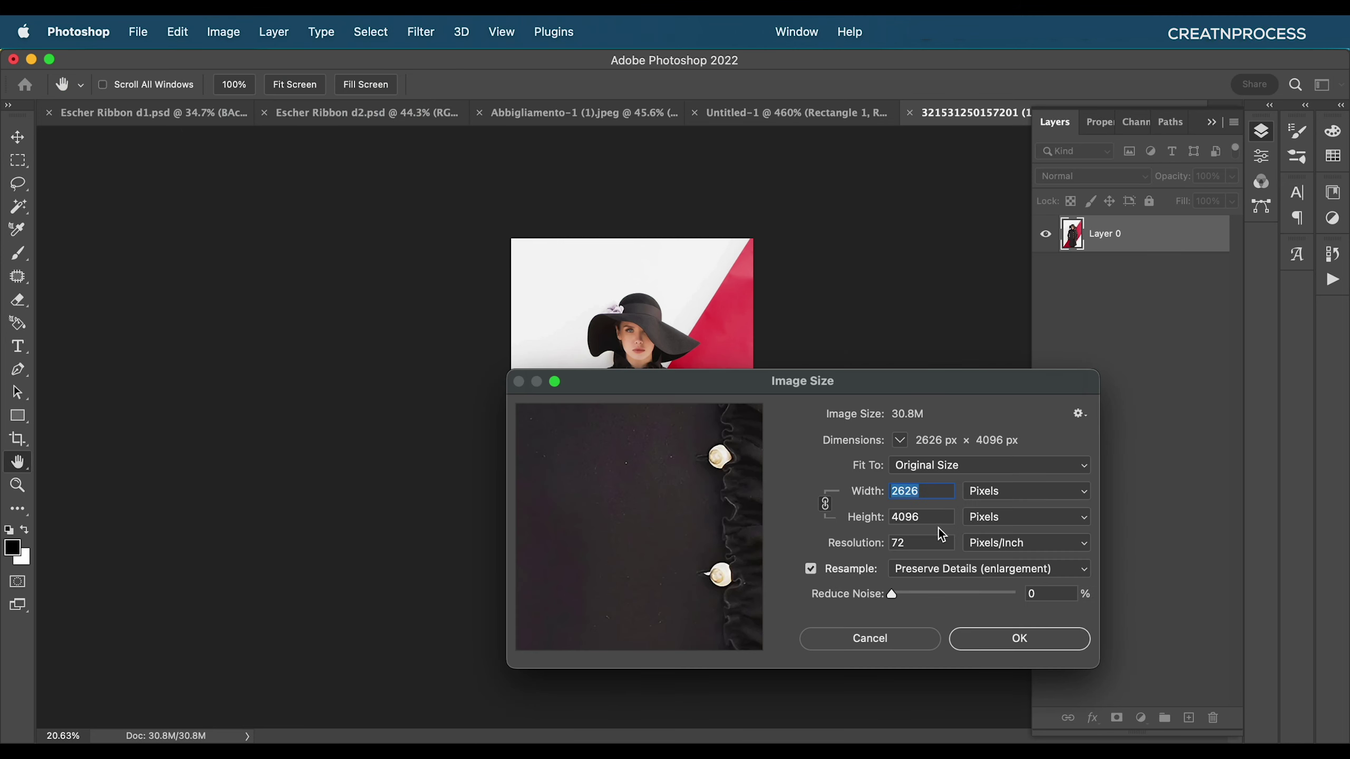
{"action": "key", "text": "Tab"}
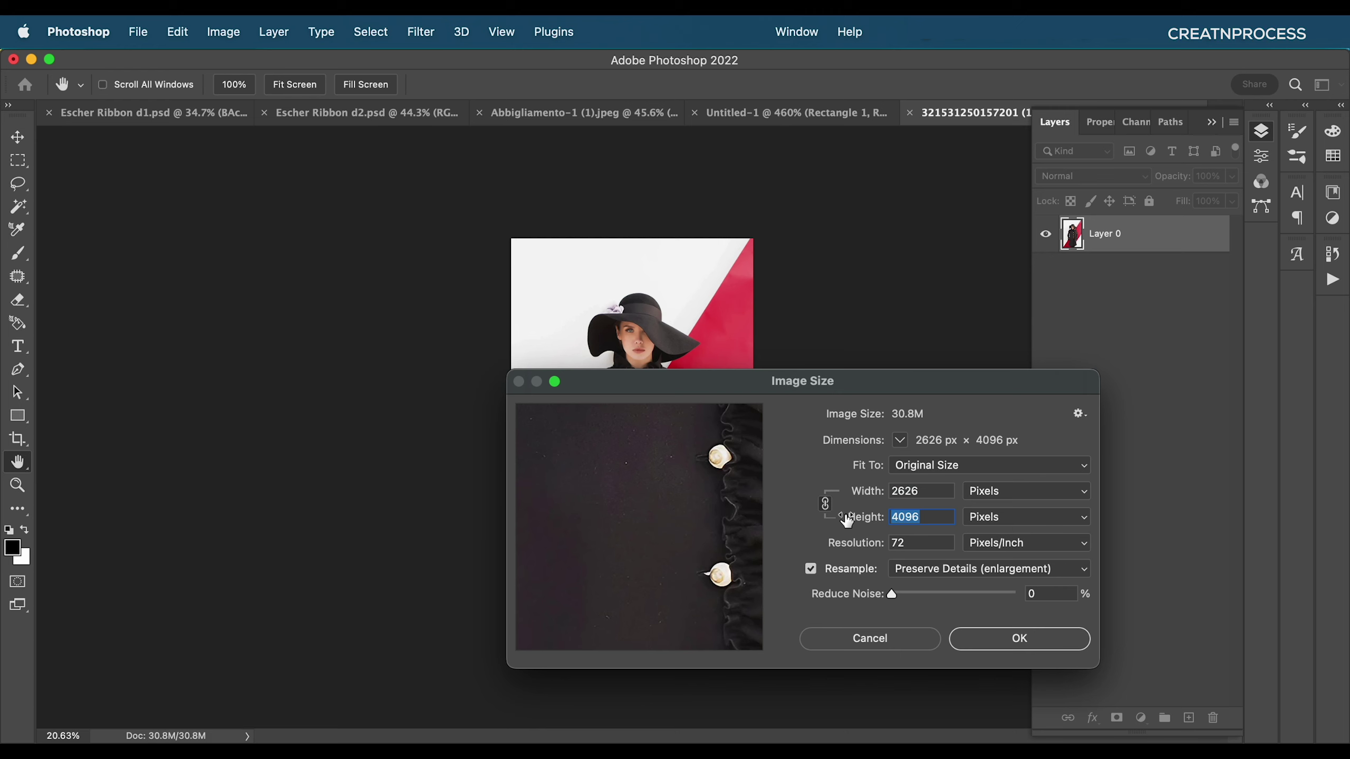
{"action": "type", "text": "2500"}
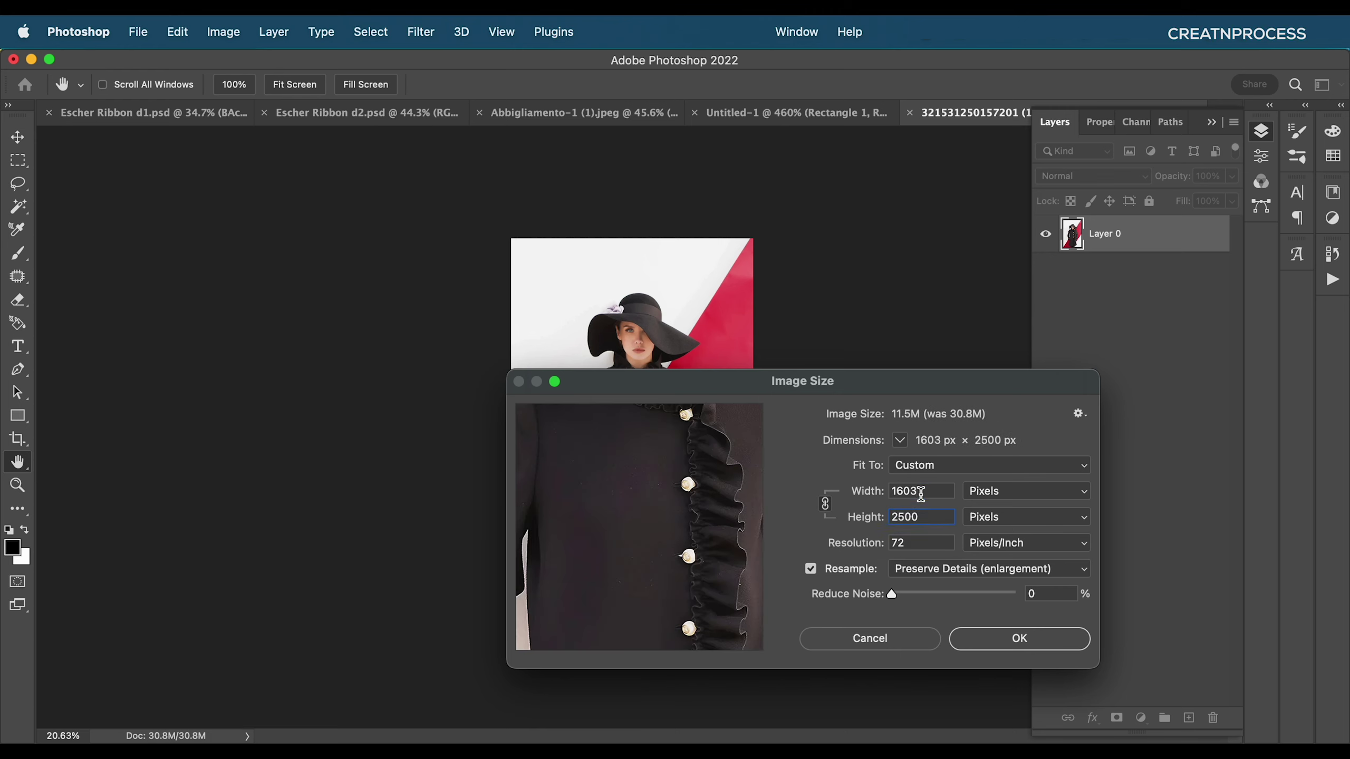
{"action": "left_click", "coordinate": [1019, 638]}
{"action": "key", "text": "super+0"}
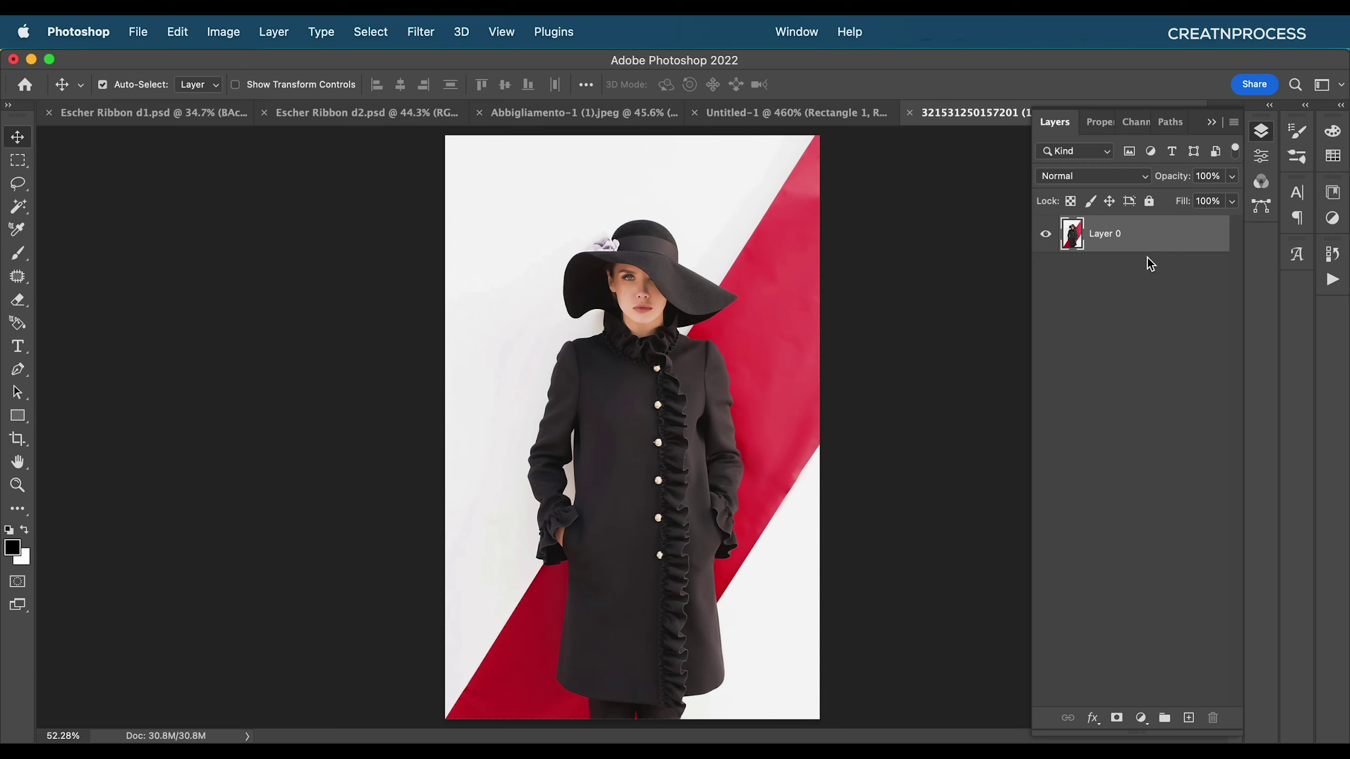
- Select the woman in the black hat with Select Subject, and duplicate Layer 0
{"action": "left_click", "coordinate": [21, 210]}
{"action": "right_click", "coordinate": [20, 212]}
{"action": "left_click", "coordinate": [524, 70]}
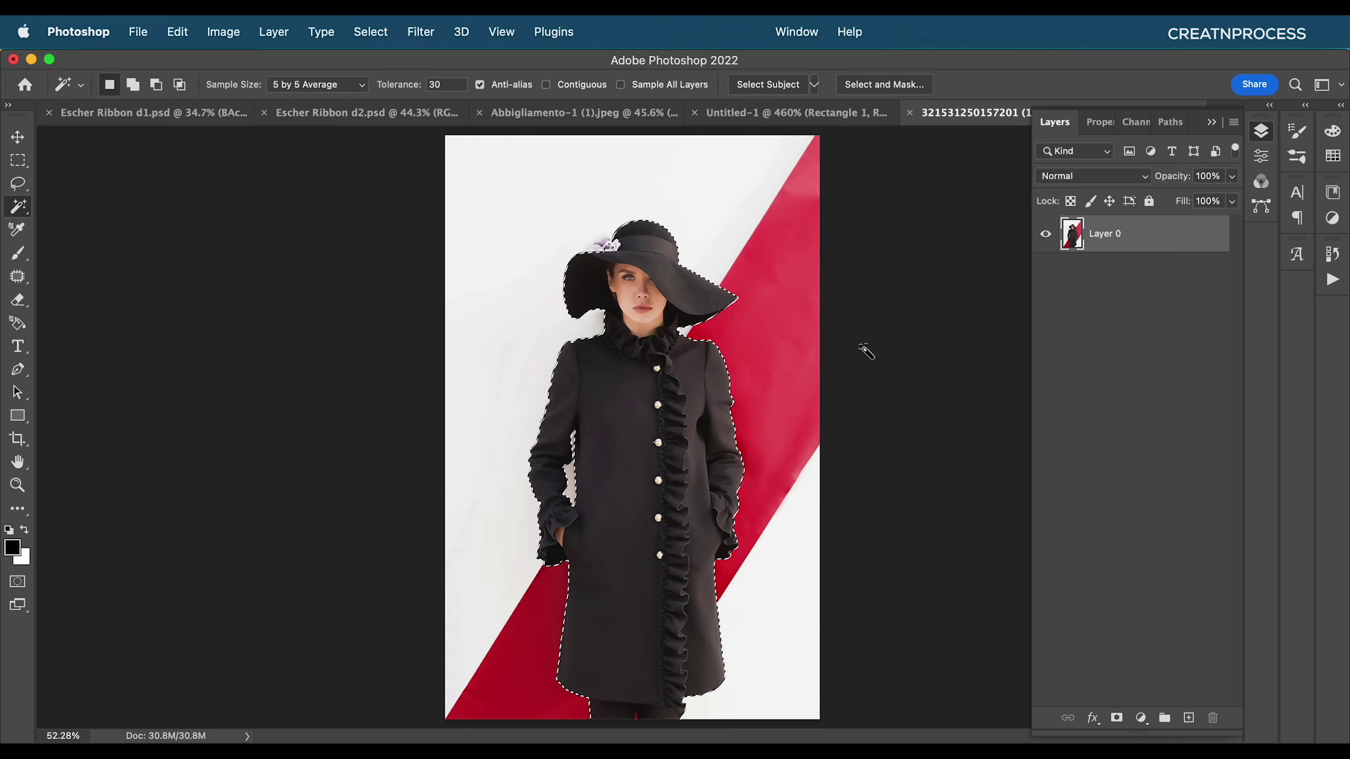
{"action": "scroll", "coordinate": [675, 324], "scroll_direction": "up", "scroll_amount": 3}
{"action": "scroll", "coordinate": [672, 330], "scroll_direction": "down", "scroll_amount": 1}
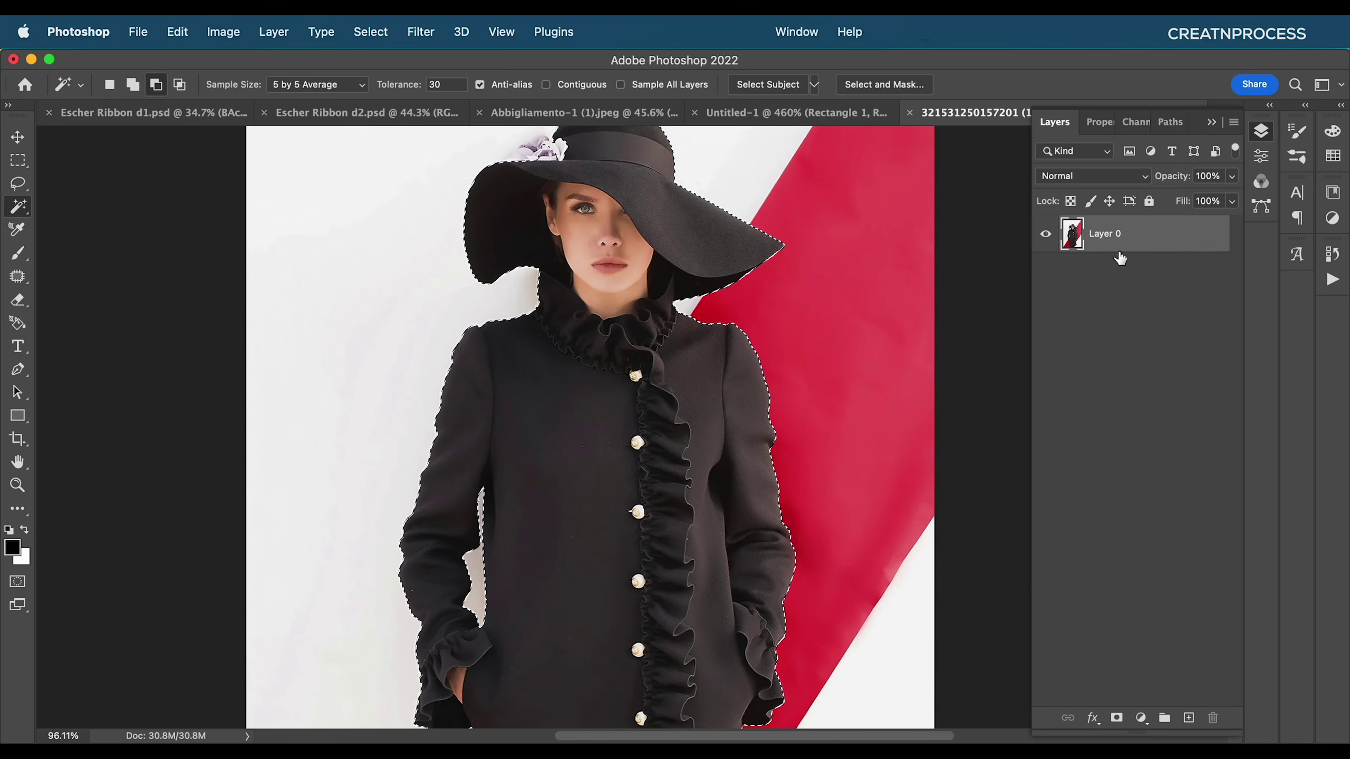
{"action": "left_click_drag", "start_coordinate": [1122, 239], "coordinate": [1188, 712]}
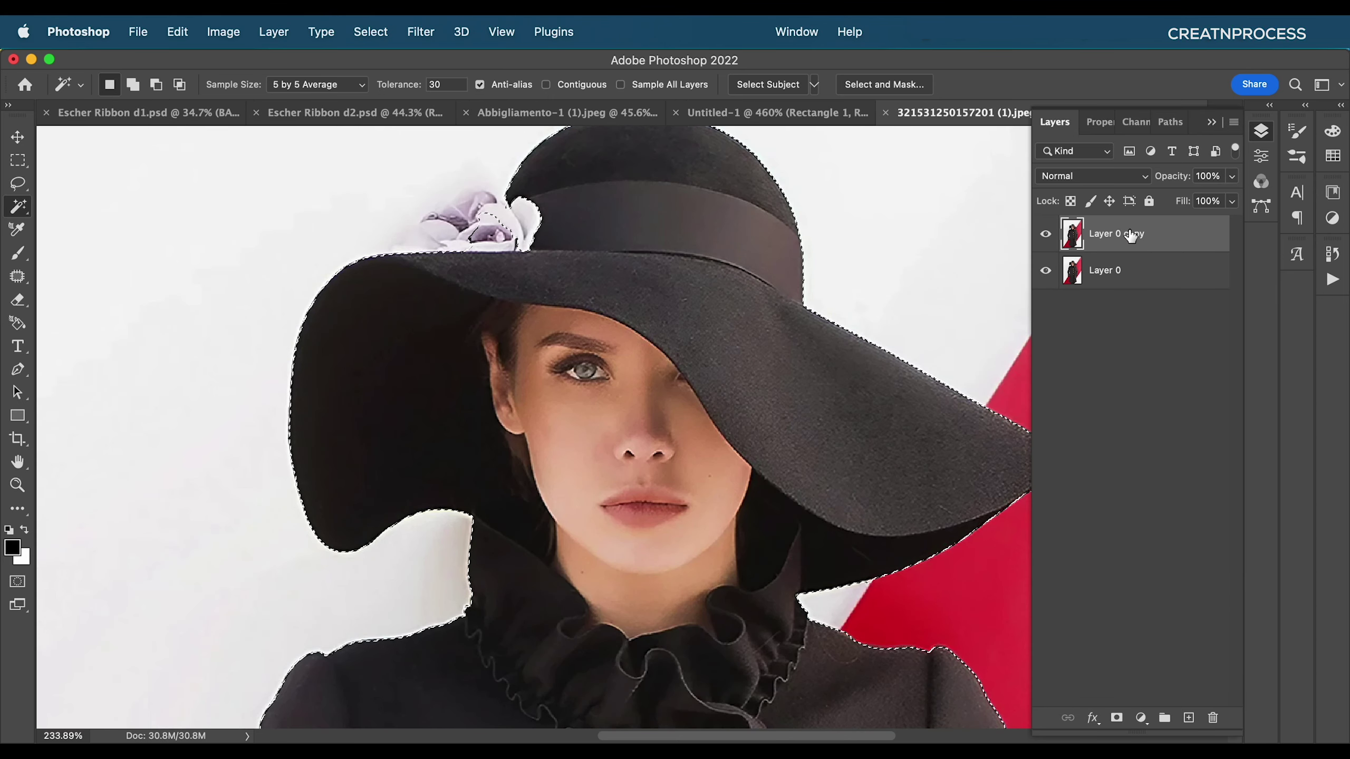
- Refine the selection in Select and Mask by brushing the whole flower on the hat into it
{"action": "left_click", "coordinate": [878, 84]}
{"action": "scroll", "coordinate": [559, 297], "scroll_direction": "up", "scroll_amount": 5}
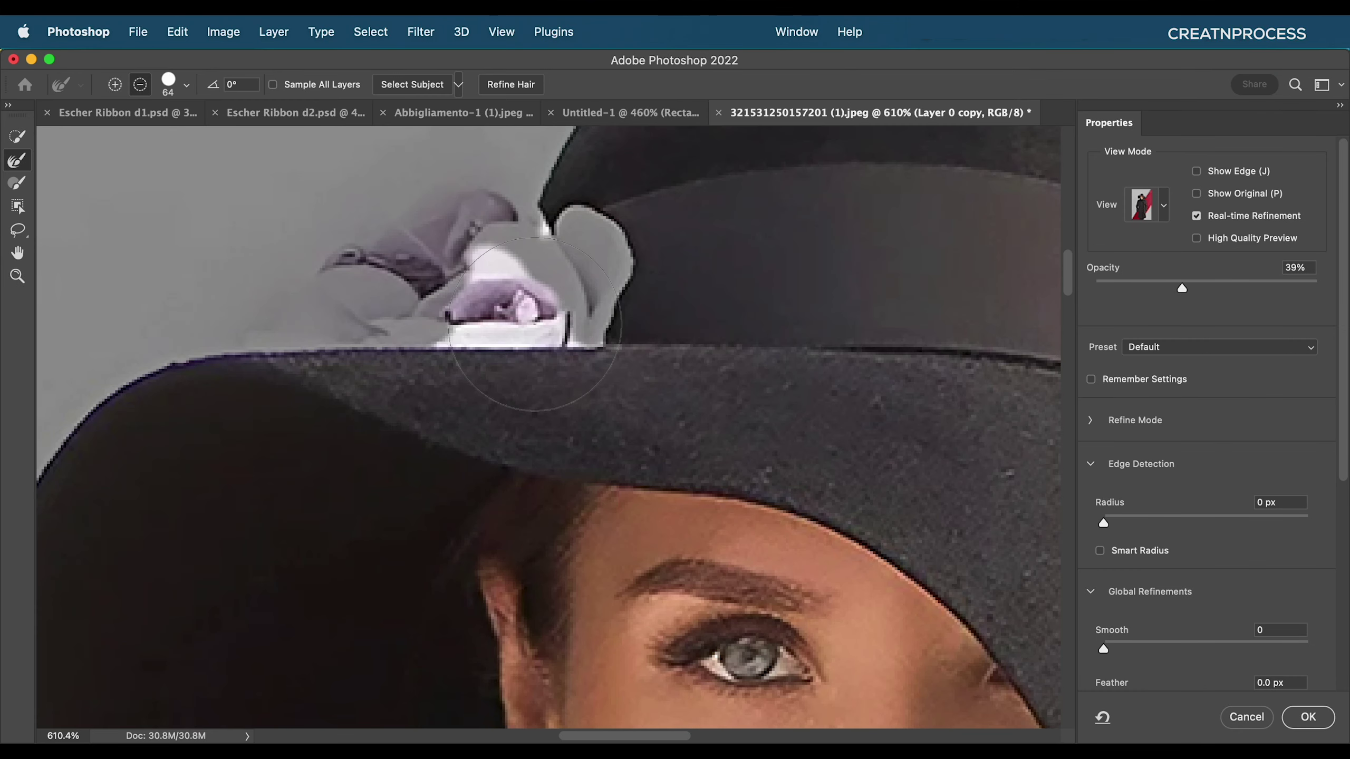
{"action": "left_click", "coordinate": [17, 136]}
{"action": "mouse_move", "coordinate": [460, 284]}
{"action": "left_mouse_down"}
{"action": "mouse_move", "coordinate": [633, 274]}
{"action": "mouse_move", "coordinate": [575, 329]}
{"action": "mouse_move", "coordinate": [588, 300]}
{"action": "mouse_move", "coordinate": [486, 312]}
{"action": "mouse_move", "coordinate": [476, 229]}
{"action": "mouse_move", "coordinate": [453, 222]}
{"action": "mouse_move", "coordinate": [397, 244]}
{"action": "mouse_move", "coordinate": [379, 296]}
{"action": "mouse_move", "coordinate": [343, 302]}
{"action": "left_mouse_up"}
{"action": "scroll", "coordinate": [343, 302], "scroll_direction": "down", "scroll_amount": 10}
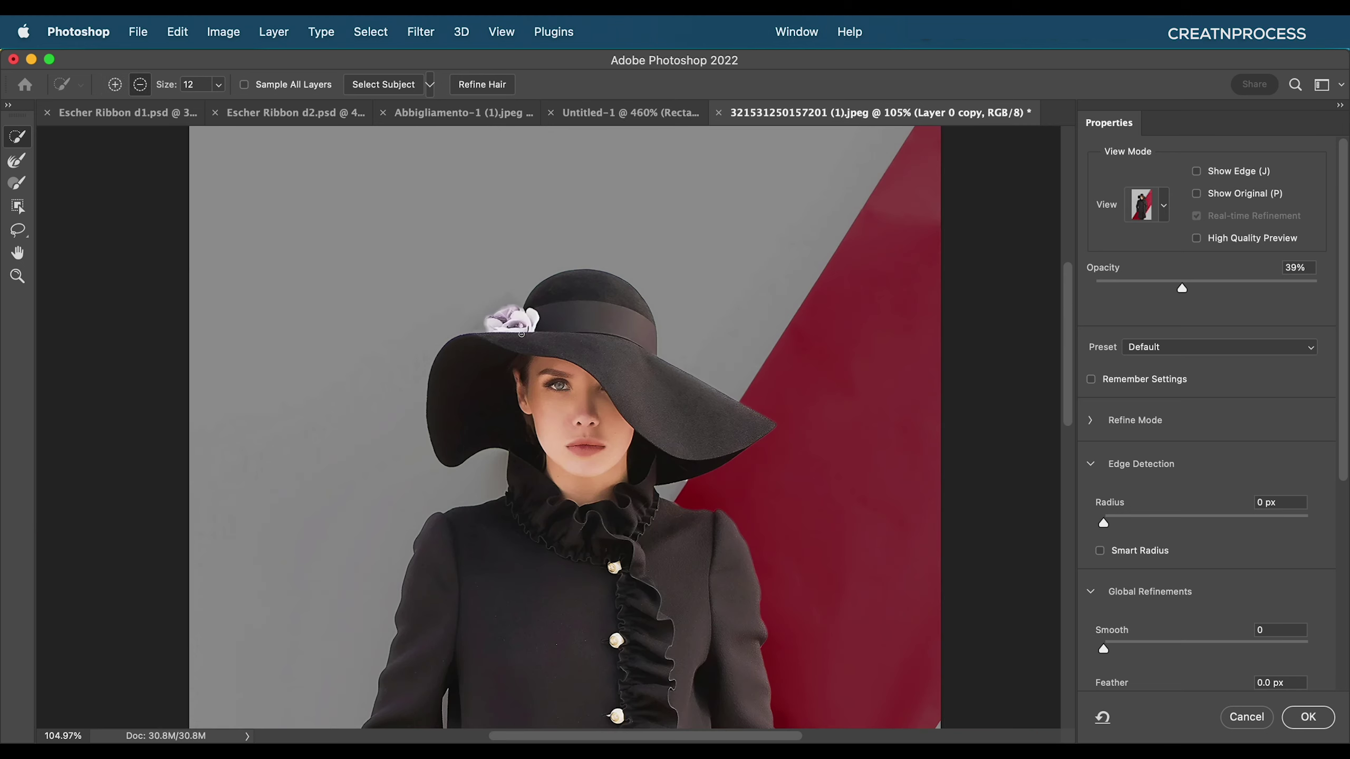
{"action": "scroll", "coordinate": [617, 385], "scroll_direction": "down", "scroll_amount": 5}
{"action": "scroll", "coordinate": [616, 417], "scroll_direction": "up", "scroll_amount": 4}
{"action": "scroll", "coordinate": [616, 417], "scroll_direction": "up", "scroll_amount": 8}
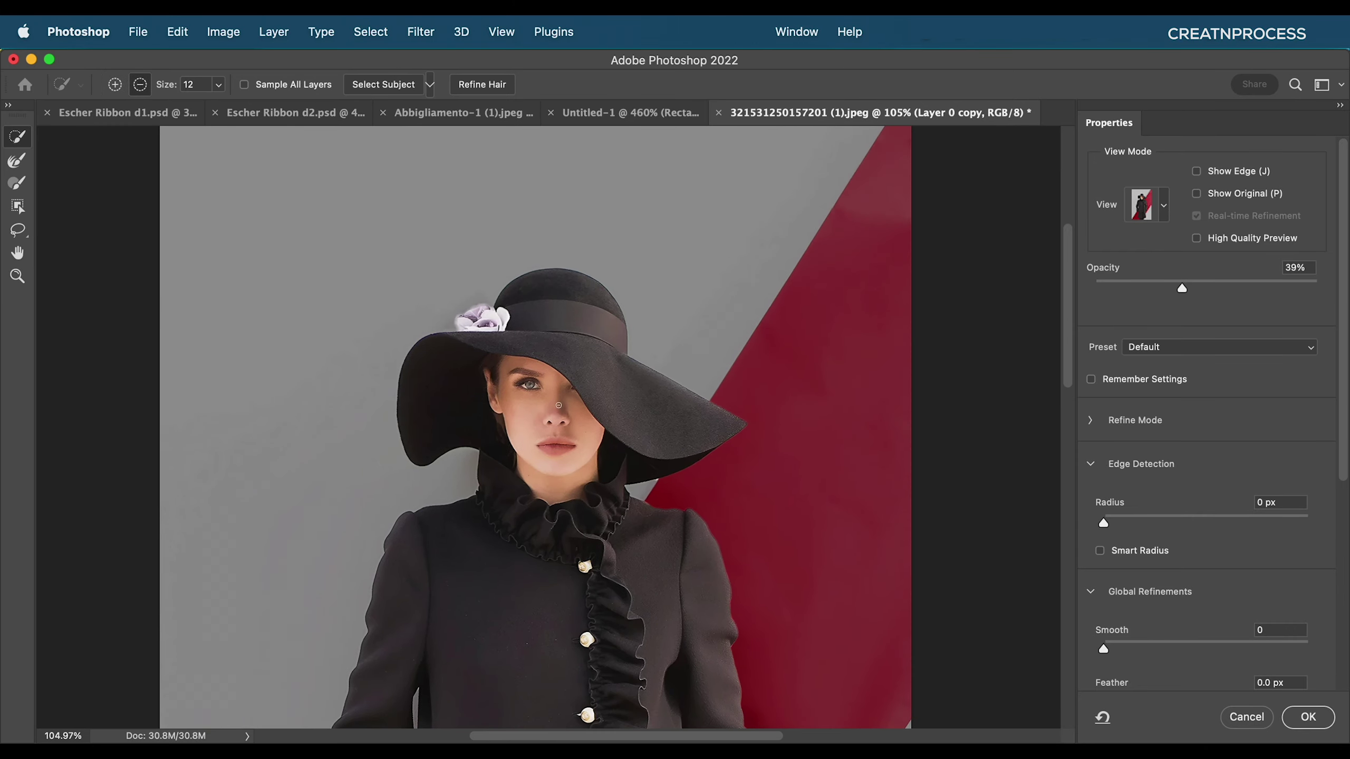
{"action": "scroll", "coordinate": [557, 373], "scroll_direction": "up", "scroll_amount": 6}
{"action": "scroll", "coordinate": [557, 408], "scroll_direction": "down", "scroll_amount": 3}
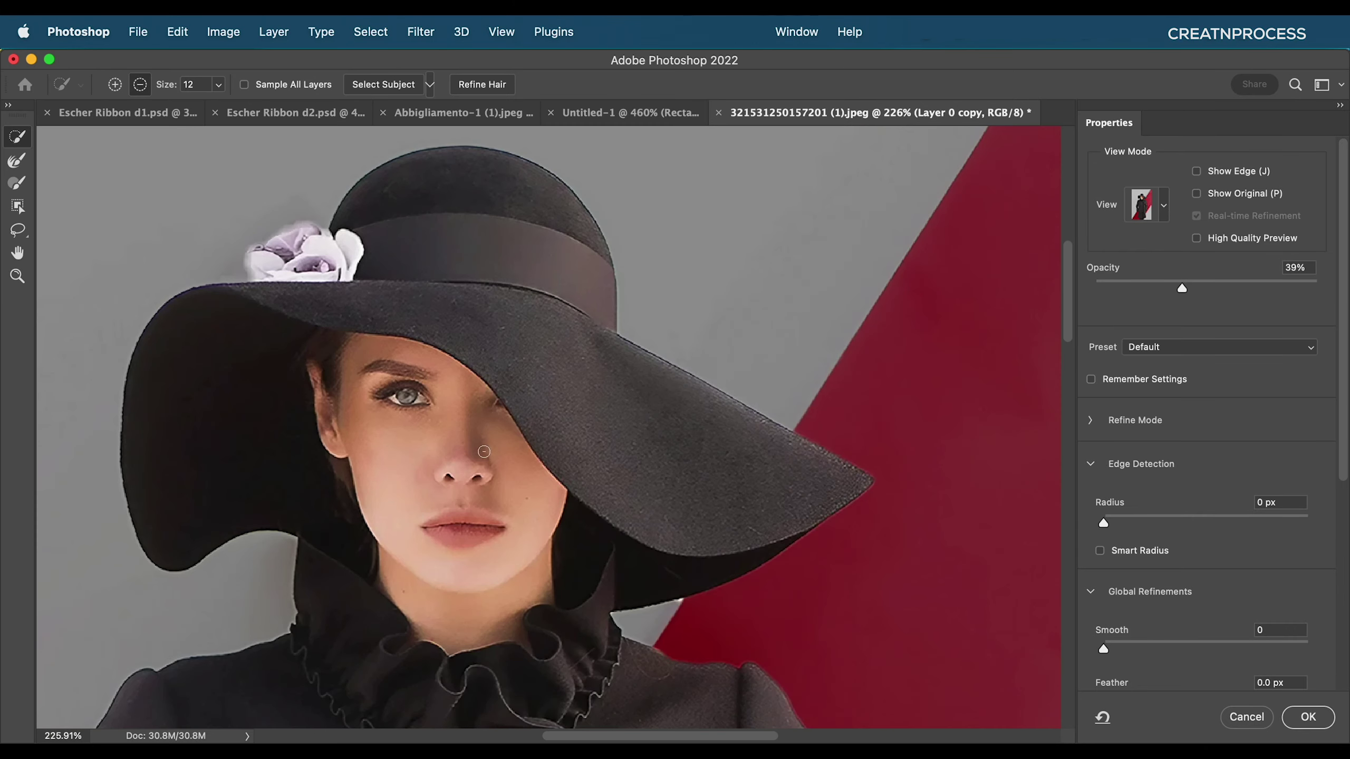
{"action": "left_click", "coordinate": [1308, 717]}
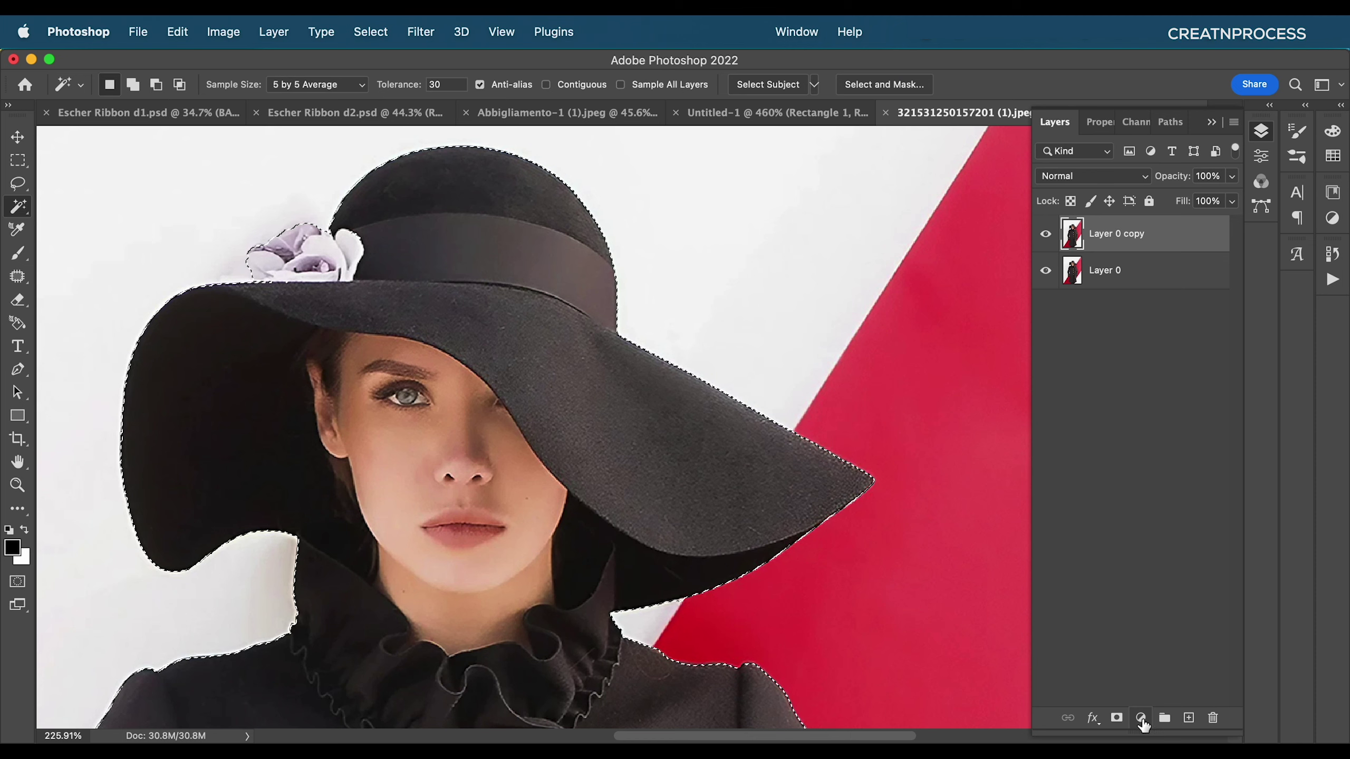
- Add a layer mask to Layer 0 copy from the selection, and hide the original Layer 0
{"action": "left_click", "coordinate": [1116, 718]}
{"action": "key", "text": "super+0"}
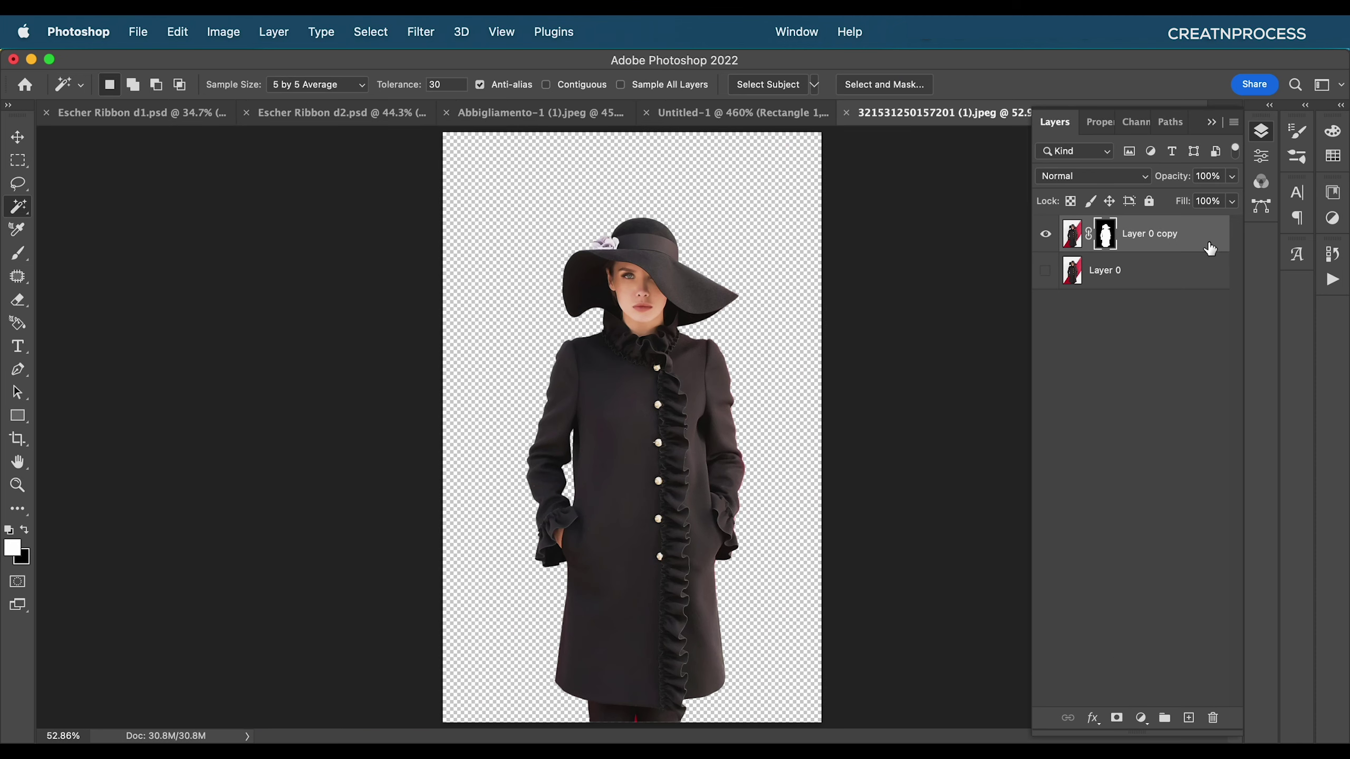
{"action": "scroll", "coordinate": [807, 311], "scroll_direction": "up", "scroll_amount": 2}
- Convert the masked Layer 0 copy to a smart object and check the cut-out figure
{"action": "right_click", "coordinate": [1153, 234]}
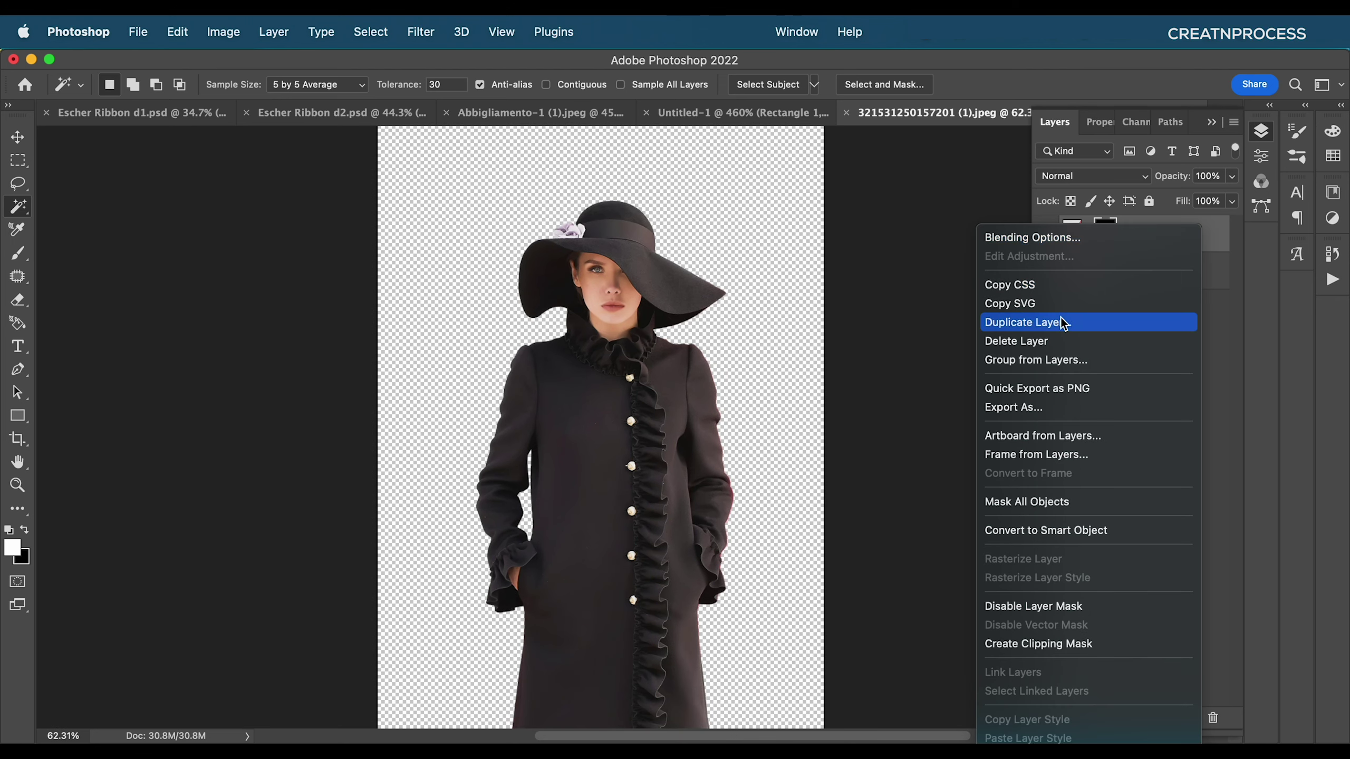
{"action": "left_click", "coordinate": [1058, 530]}
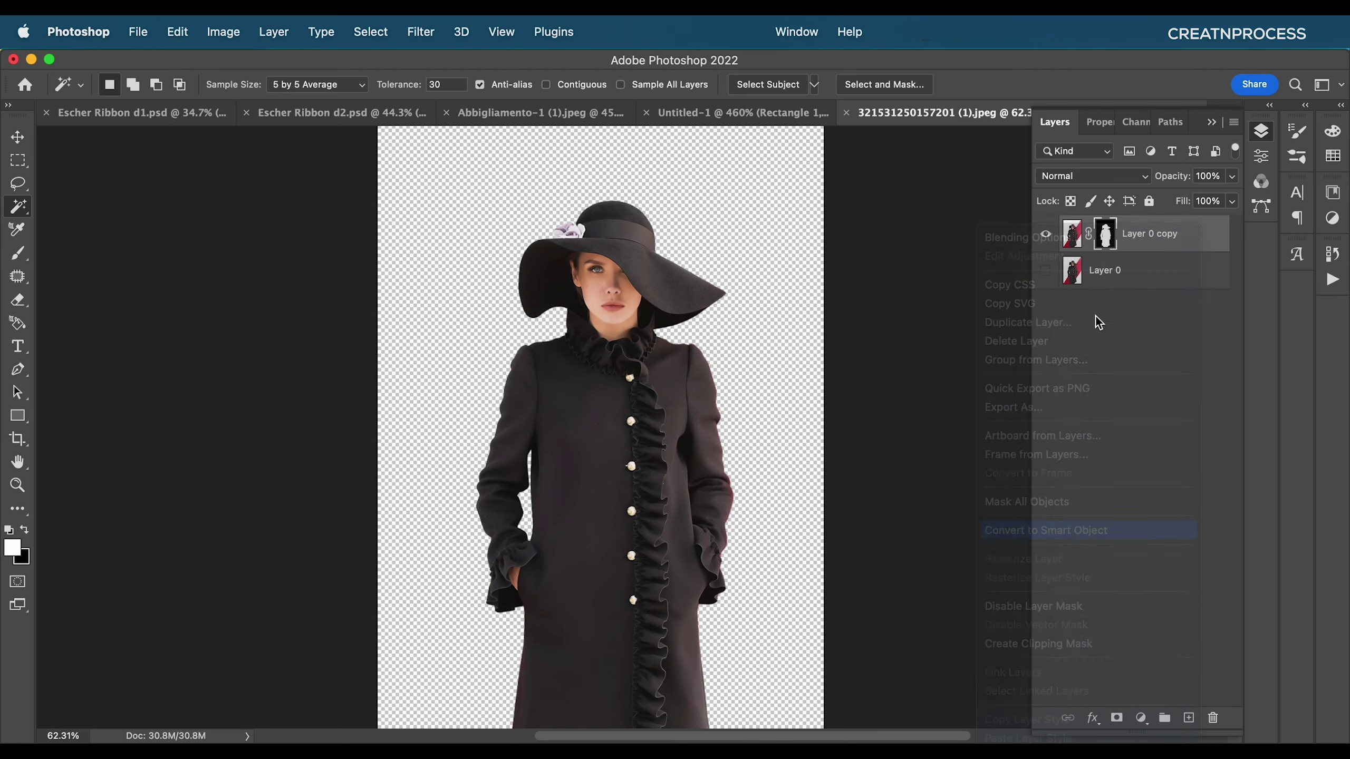
{"action": "left_click", "coordinate": [1045, 235]}
{"action": "left_click", "coordinate": [1045, 235]}
{"action": "scroll", "coordinate": [771, 302], "scroll_direction": "up", "scroll_amount": 2}
{"action": "scroll", "coordinate": [768, 334], "scroll_direction": "up", "scroll_amount": 2}
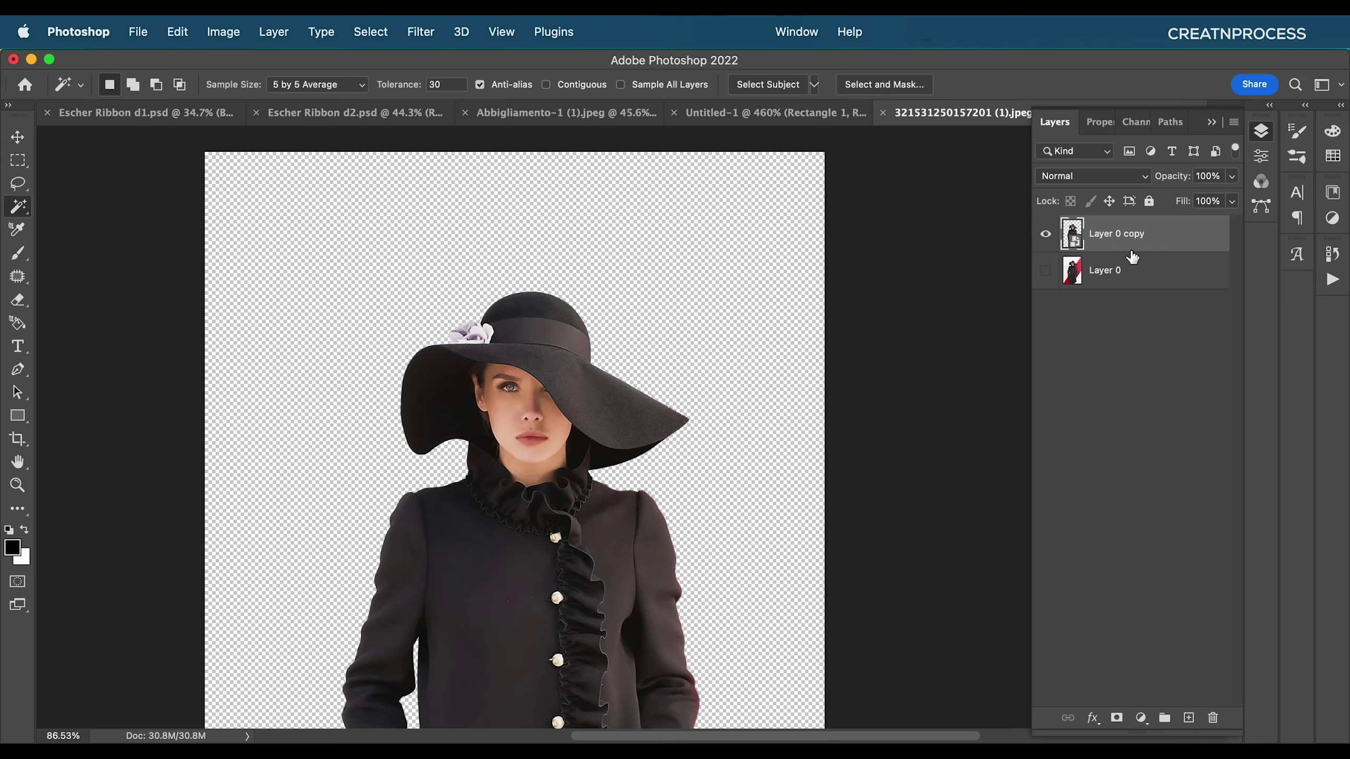
{"action": "scroll", "coordinate": [691, 255], "scroll_direction": "down", "scroll_amount": 2}
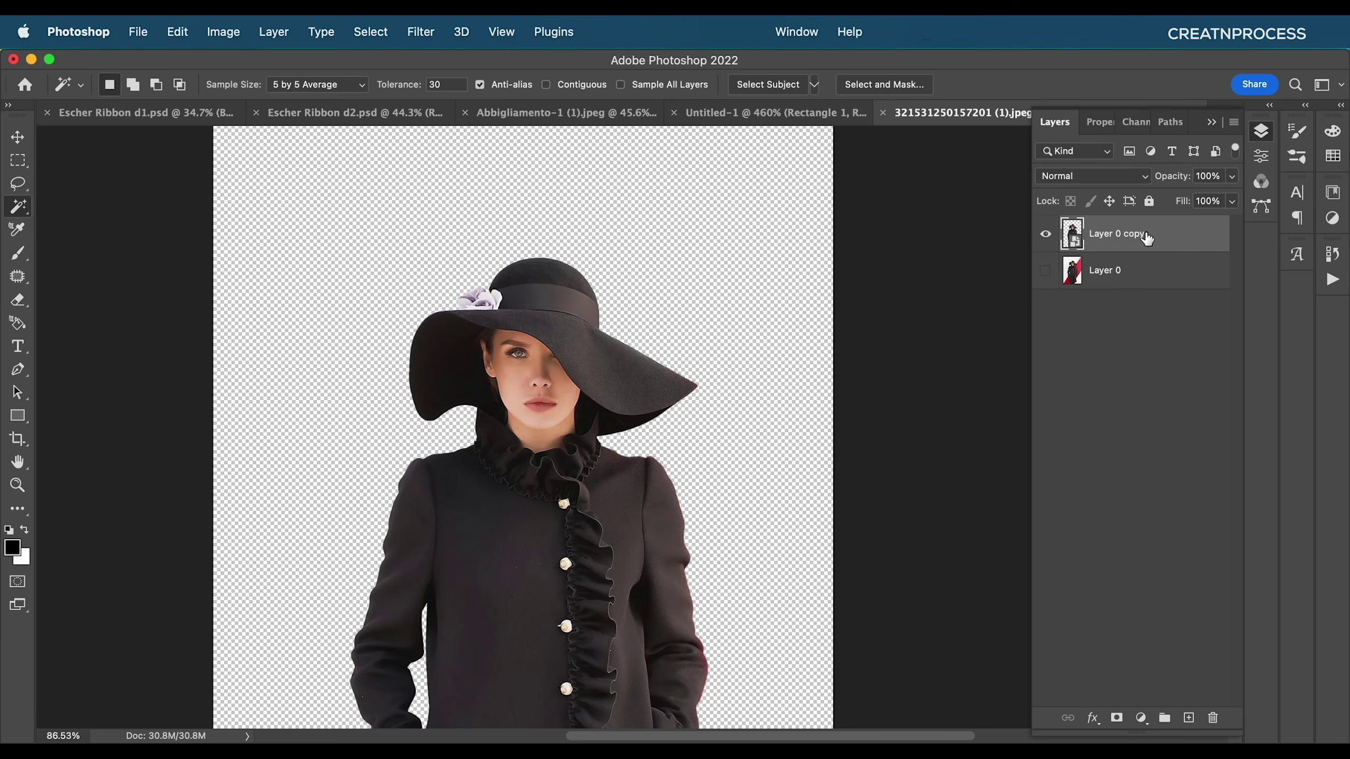
- Create a new layer above Layer 0 copy, fill it with white and set its Fill to 0%
{"action": "left_click", "coordinate": [1188, 717]}
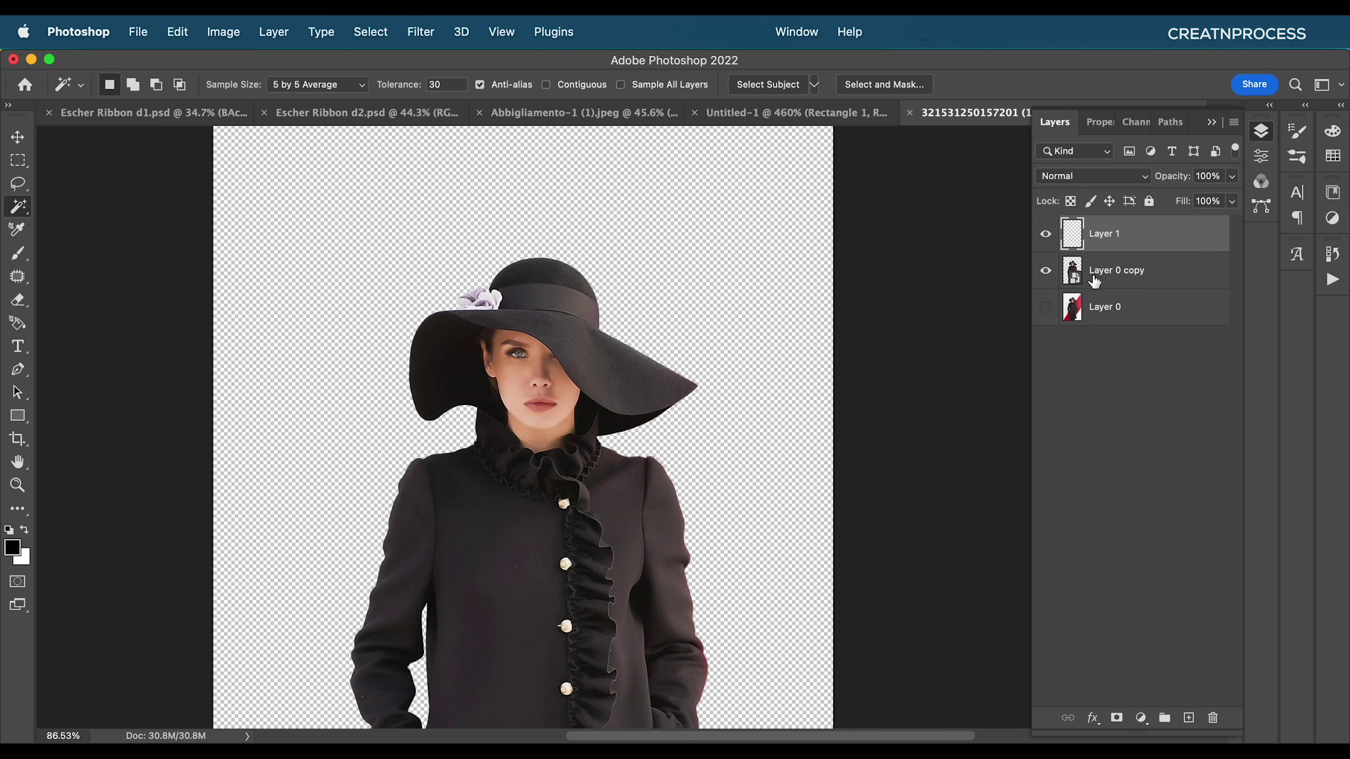
{"action": "key", "text": "alt+BackSpace"}
{"action": "key", "text": "super+BackSpace"}
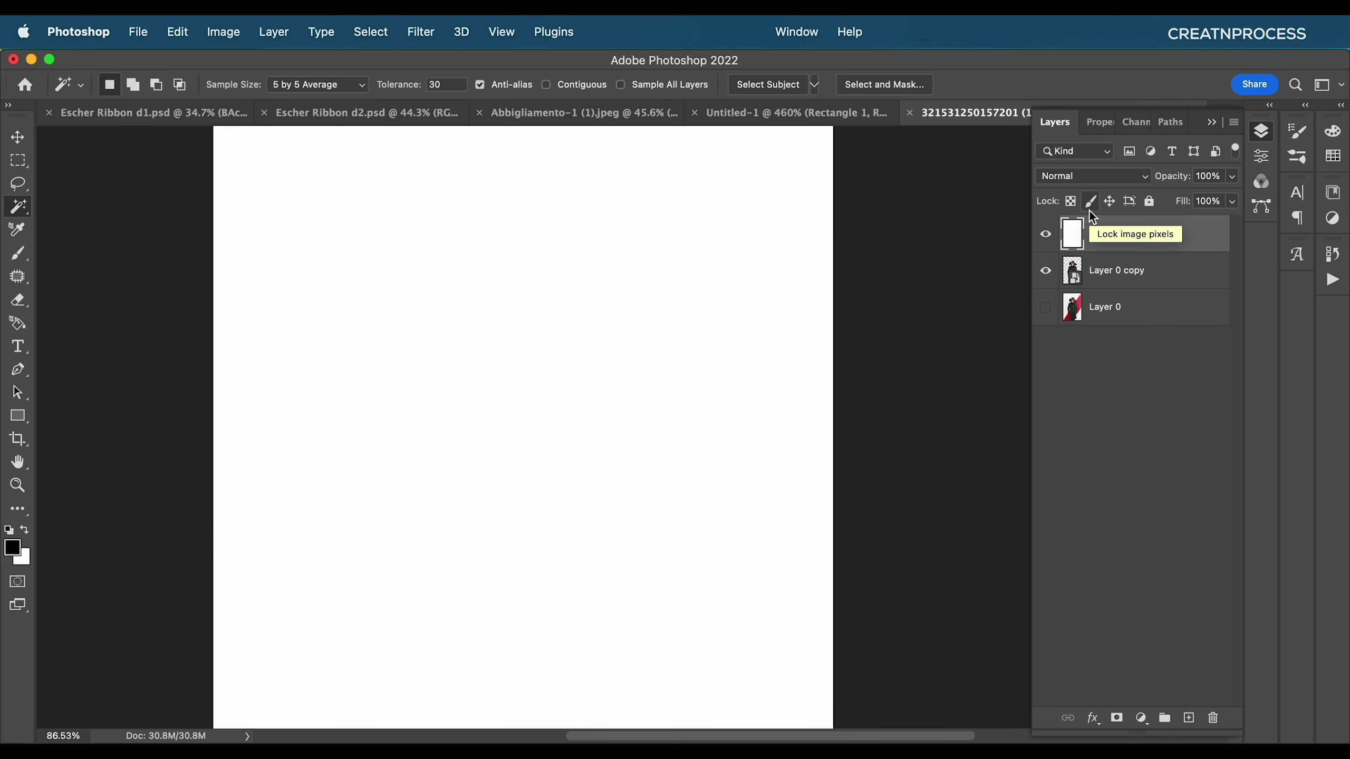
{"action": "left_click", "coordinate": [1232, 201]}
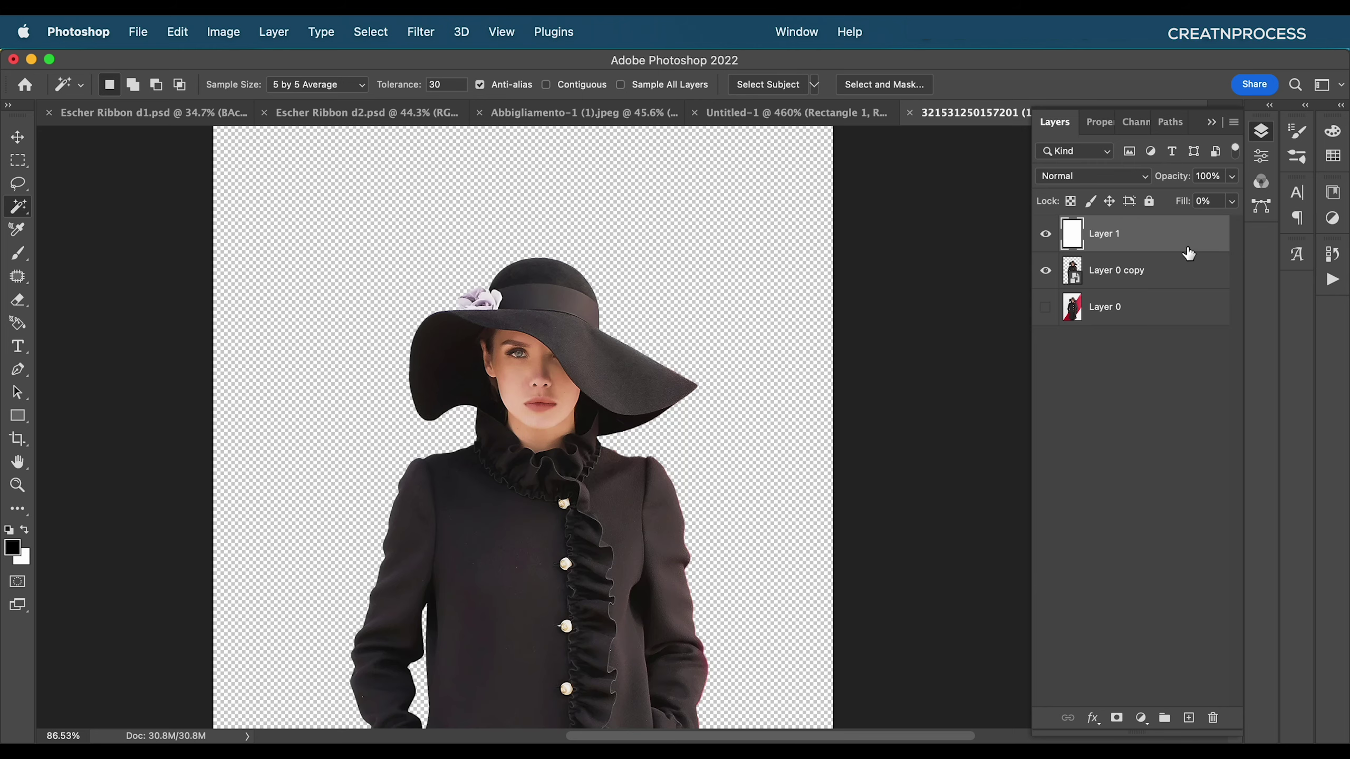
- Add a Pattern Overlay of horizontal black and white stripes to Layer 1, with the overlay opacity at 40%
{"action": "double_click", "coordinate": [1182, 246]}
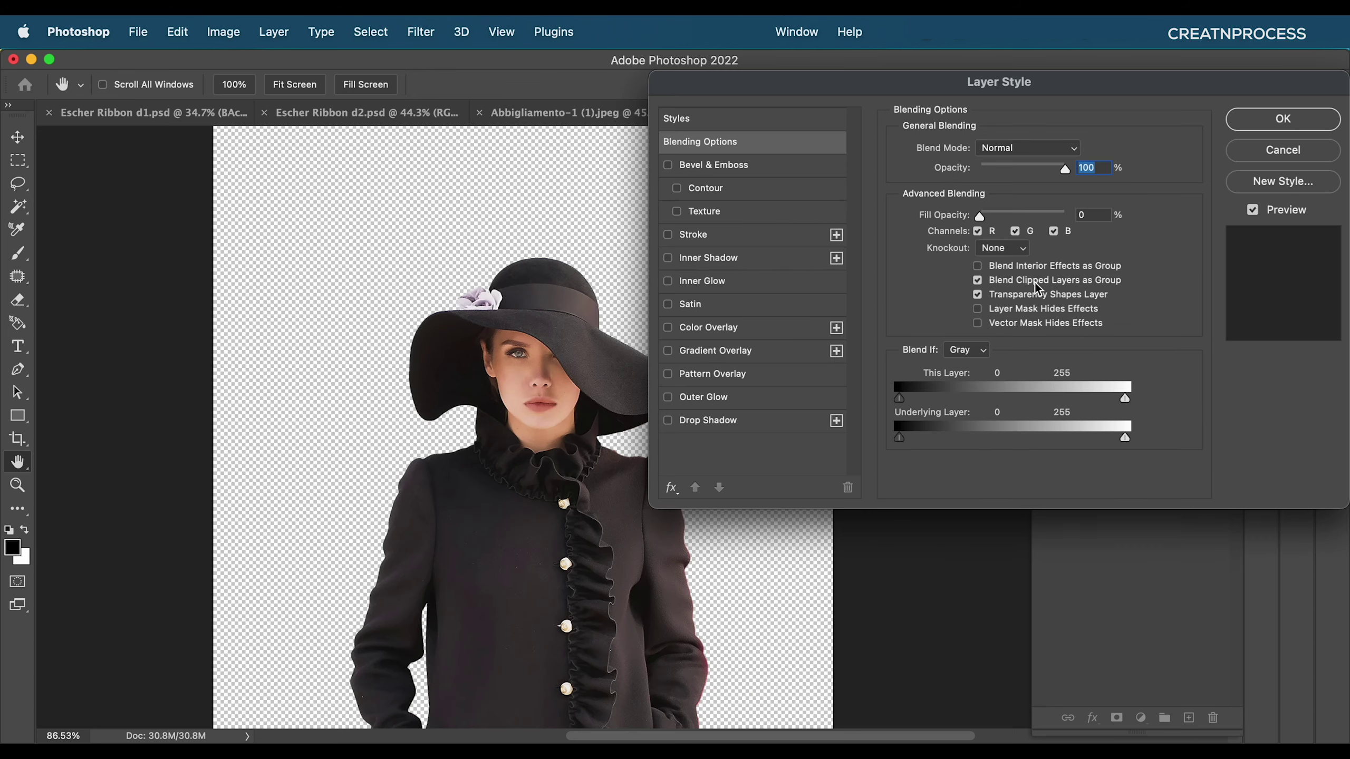
{"action": "left_click", "coordinate": [715, 375]}
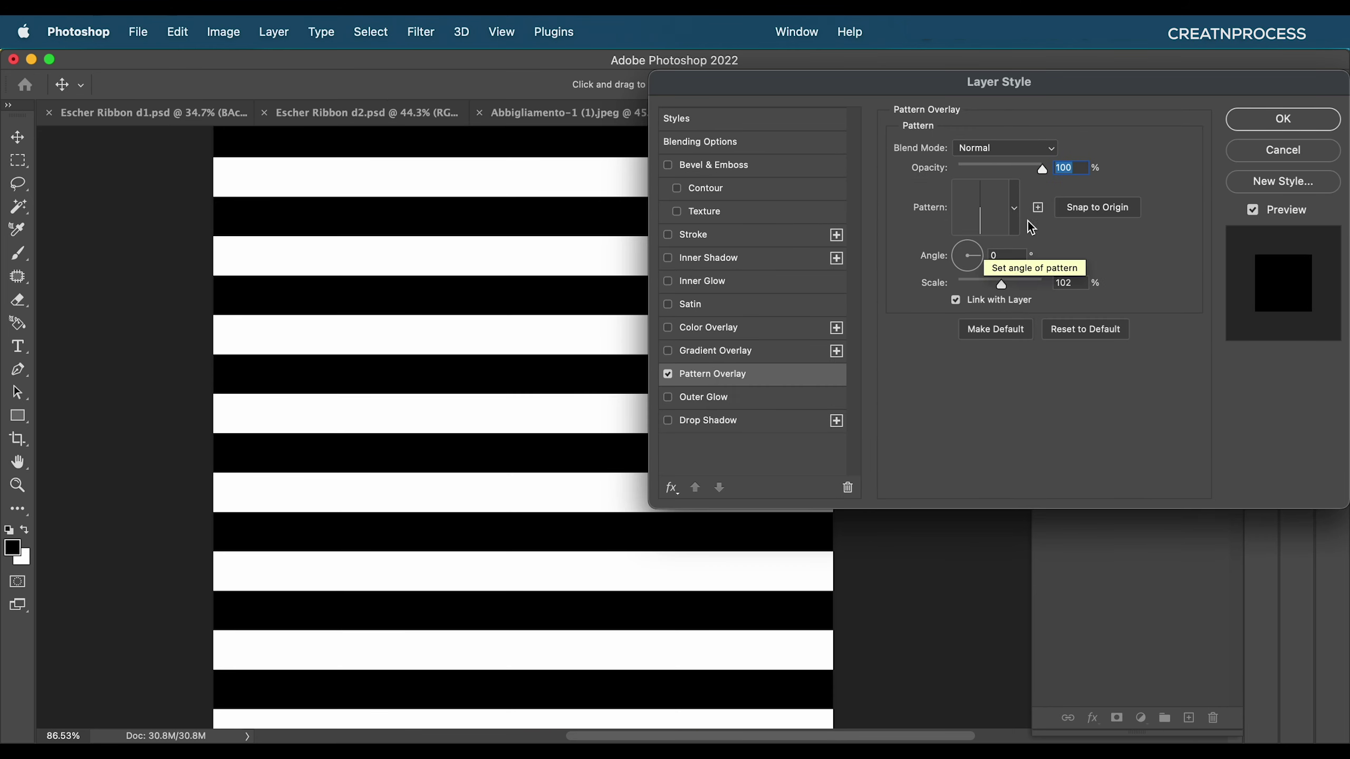
{"action": "left_click_drag", "start_coordinate": [1022, 168], "coordinate": [991, 169]}
{"action": "left_click_drag", "start_coordinate": [1053, 78], "coordinate": [1138, 71]}
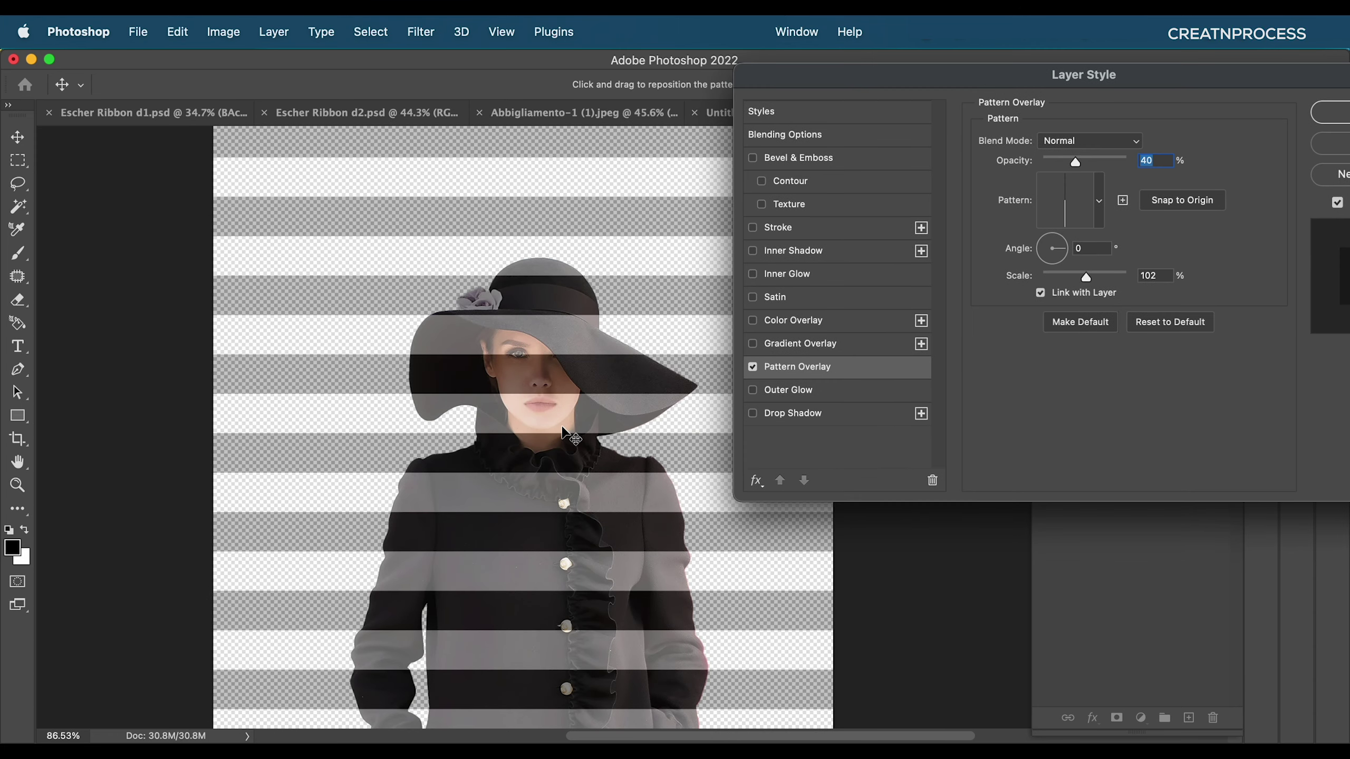
- Set the stripe pattern's scale to 79% and its opacity to 100%, and apply the layer style
{"action": "scroll", "coordinate": [571, 436], "scroll_direction": "down", "scroll_amount": 5}
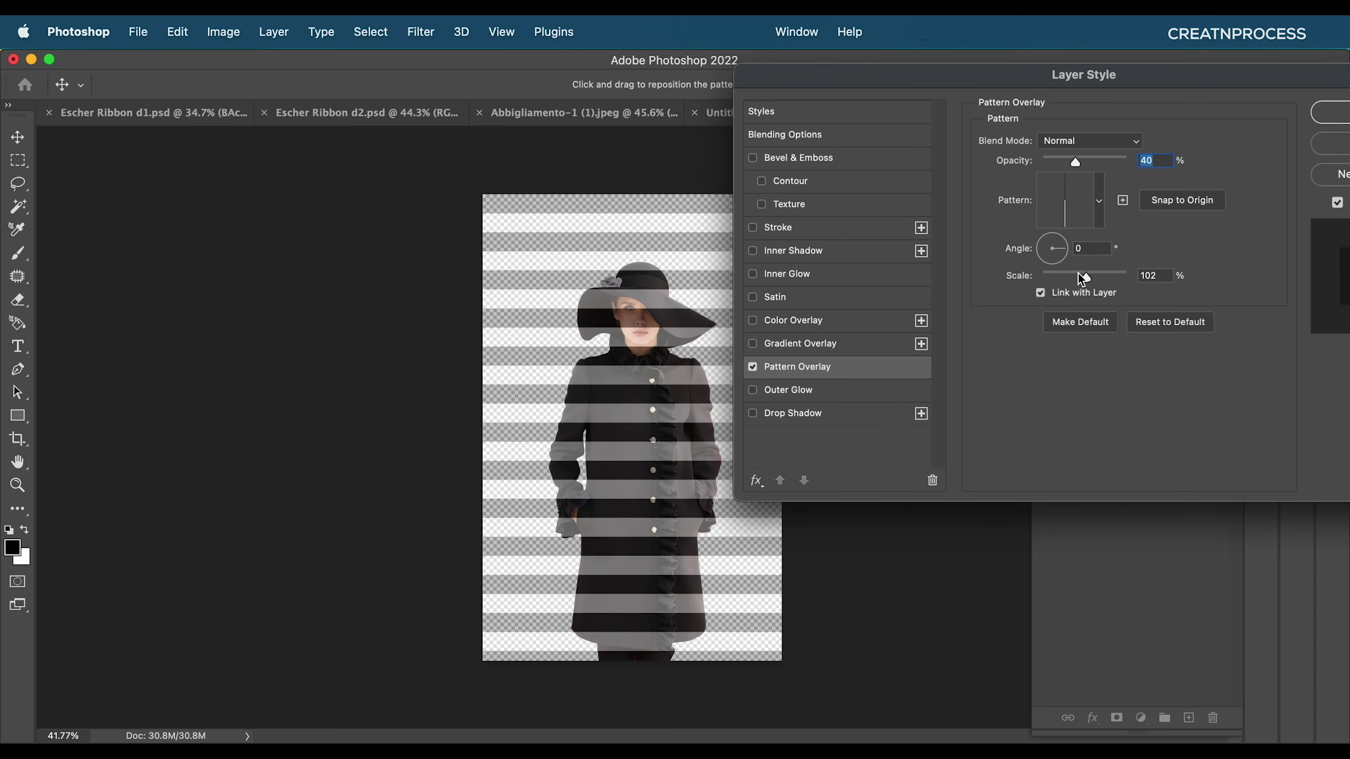
{"action": "left_click_drag", "start_coordinate": [1079, 275], "coordinate": [1076, 281]}
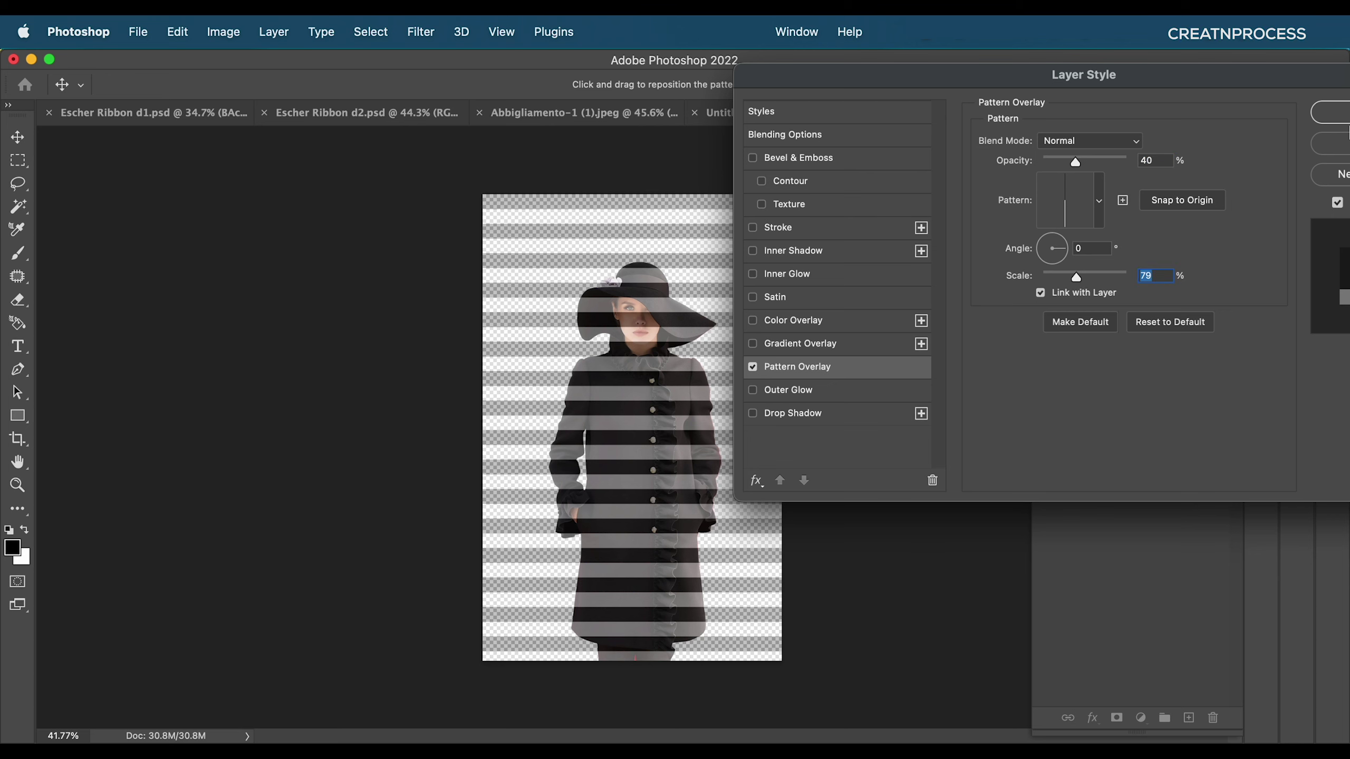
{"action": "left_click_drag", "start_coordinate": [1224, 75], "coordinate": [1043, 58]}
{"action": "left_click", "coordinate": [945, 149]}
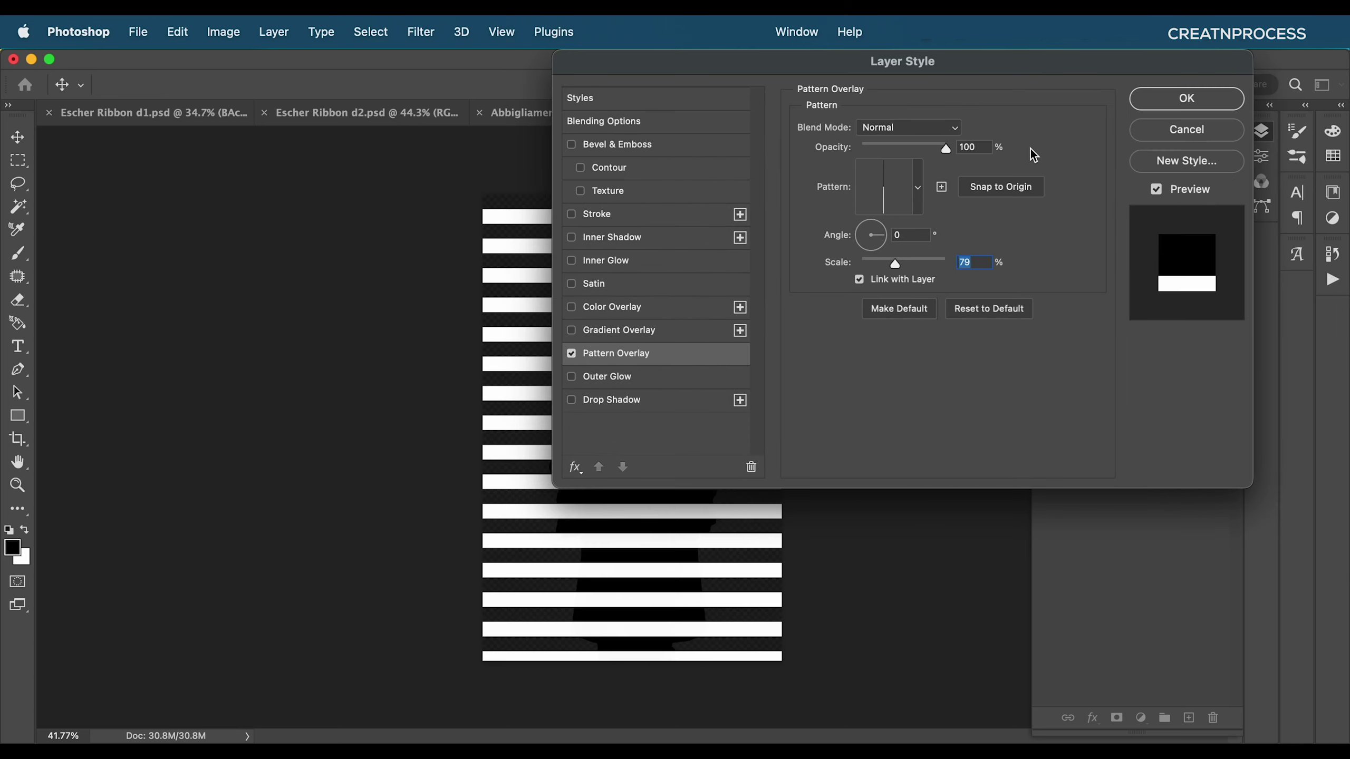
{"action": "left_click", "coordinate": [1169, 105]}
{"action": "scroll", "coordinate": [757, 366], "scroll_direction": "up", "scroll_amount": 3}
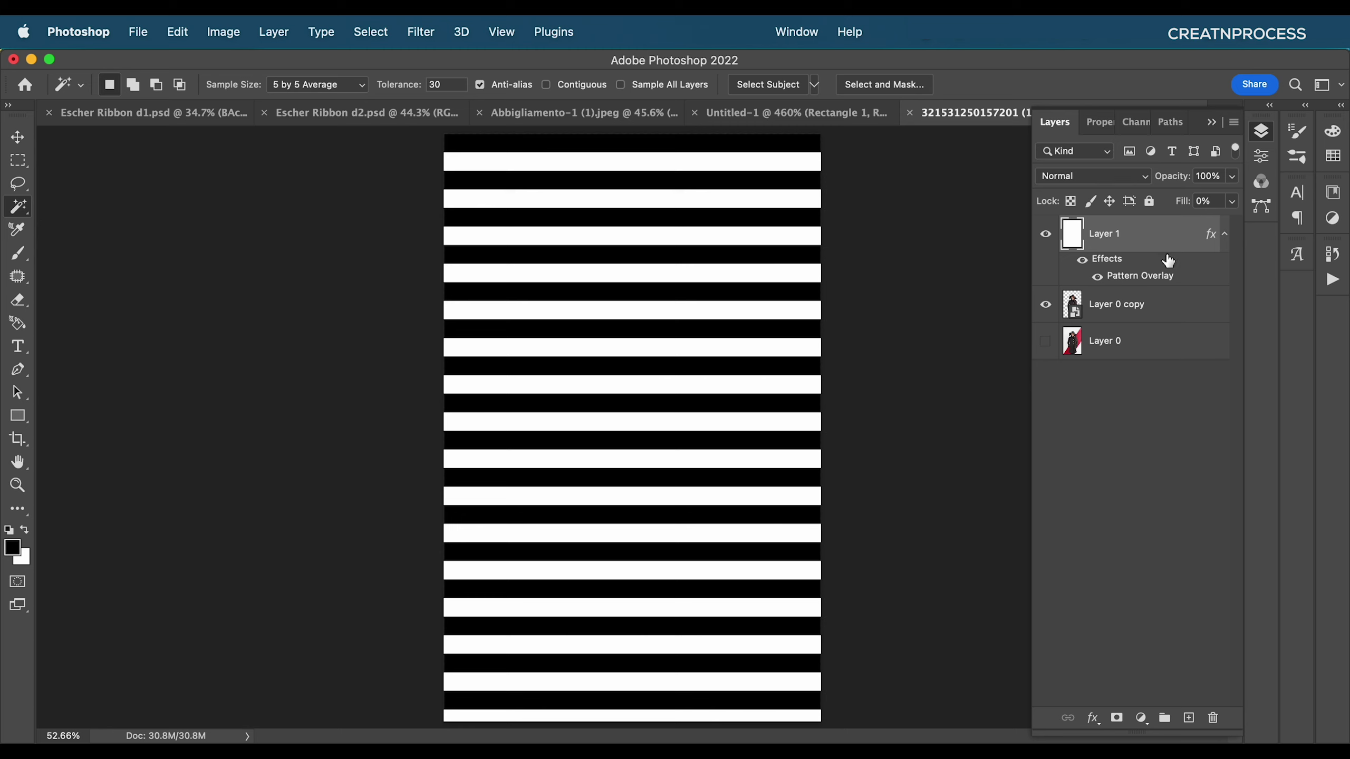
- Collapse the effects list of the striped Layer 1 and convert the layer to a smart object
{"action": "left_click", "coordinate": [1223, 237]}
{"action": "right_click", "coordinate": [1168, 249]}
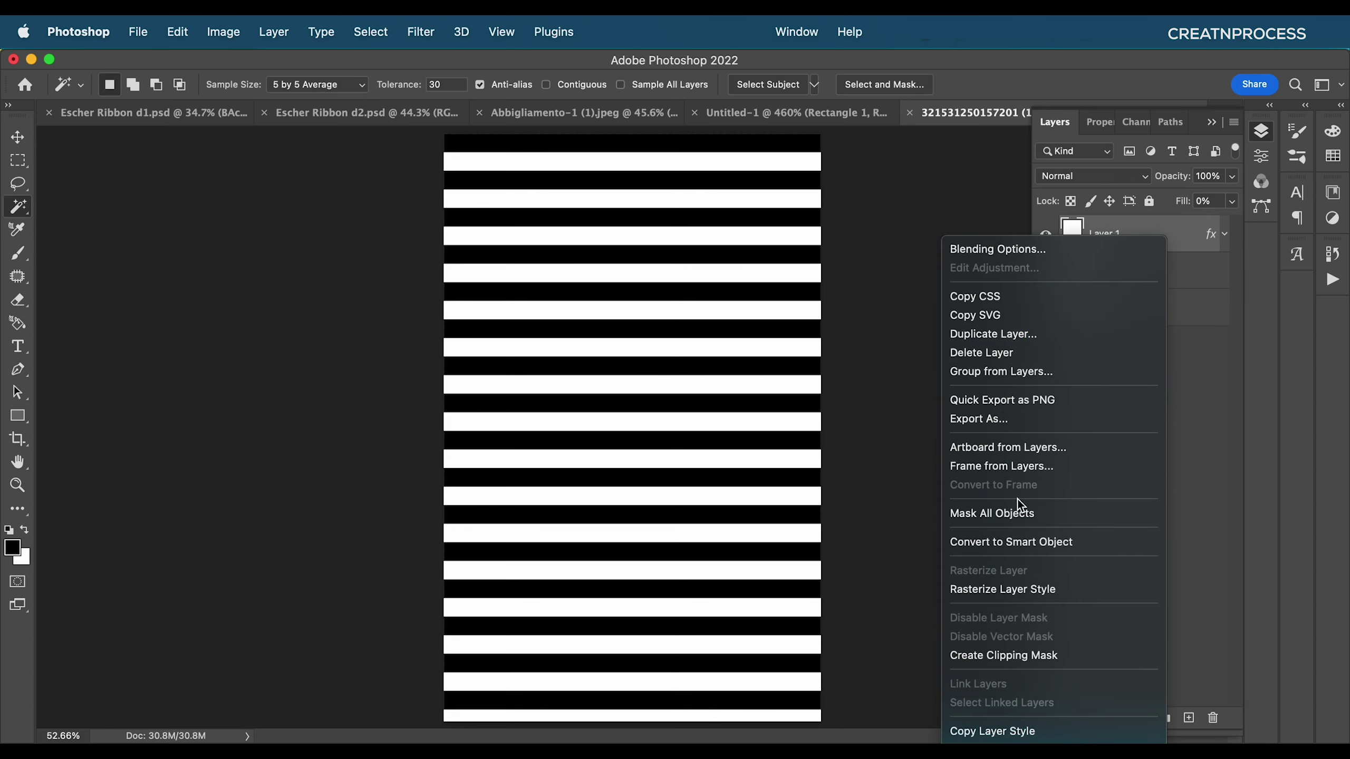
{"action": "left_click", "coordinate": [1012, 548]}
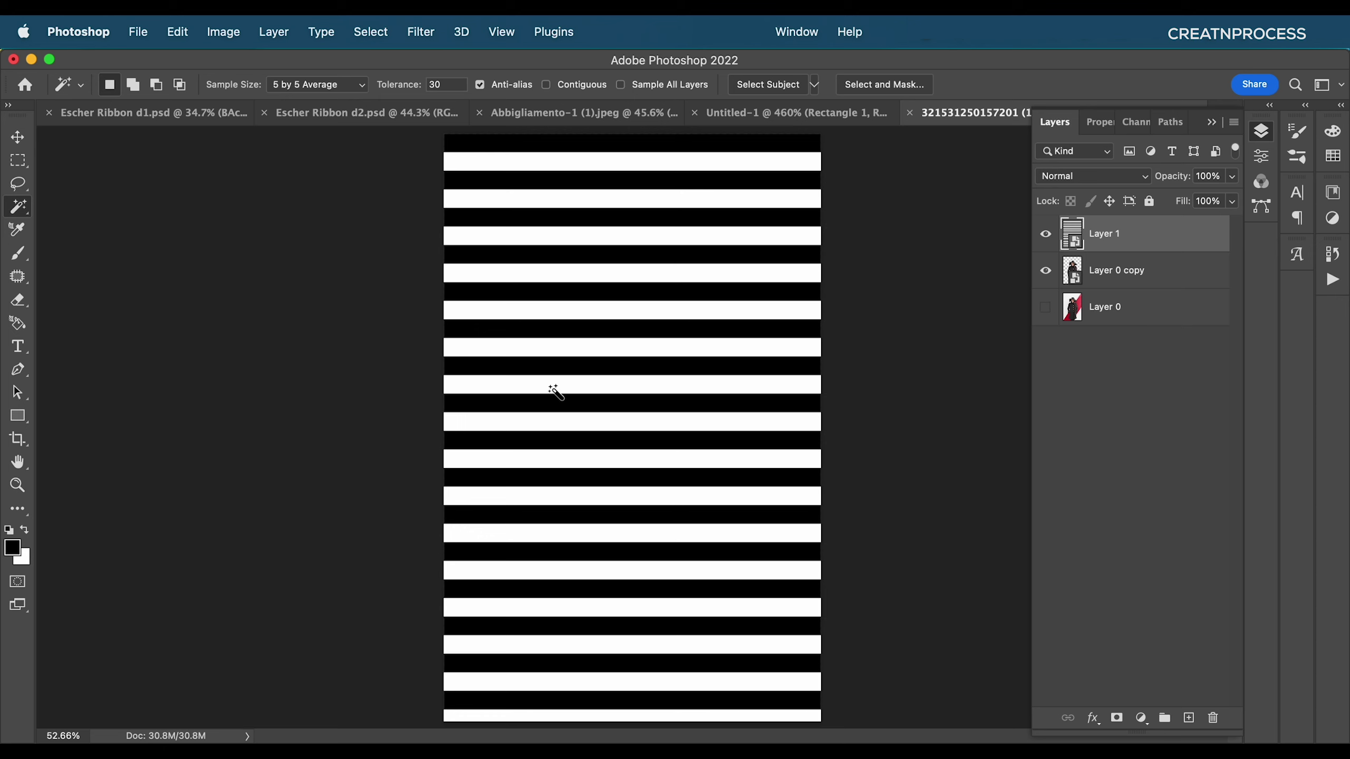
- Start a free transform on the striped Layer 1 and apply the Flag warp preset
{"action": "key", "text": "super+t"}
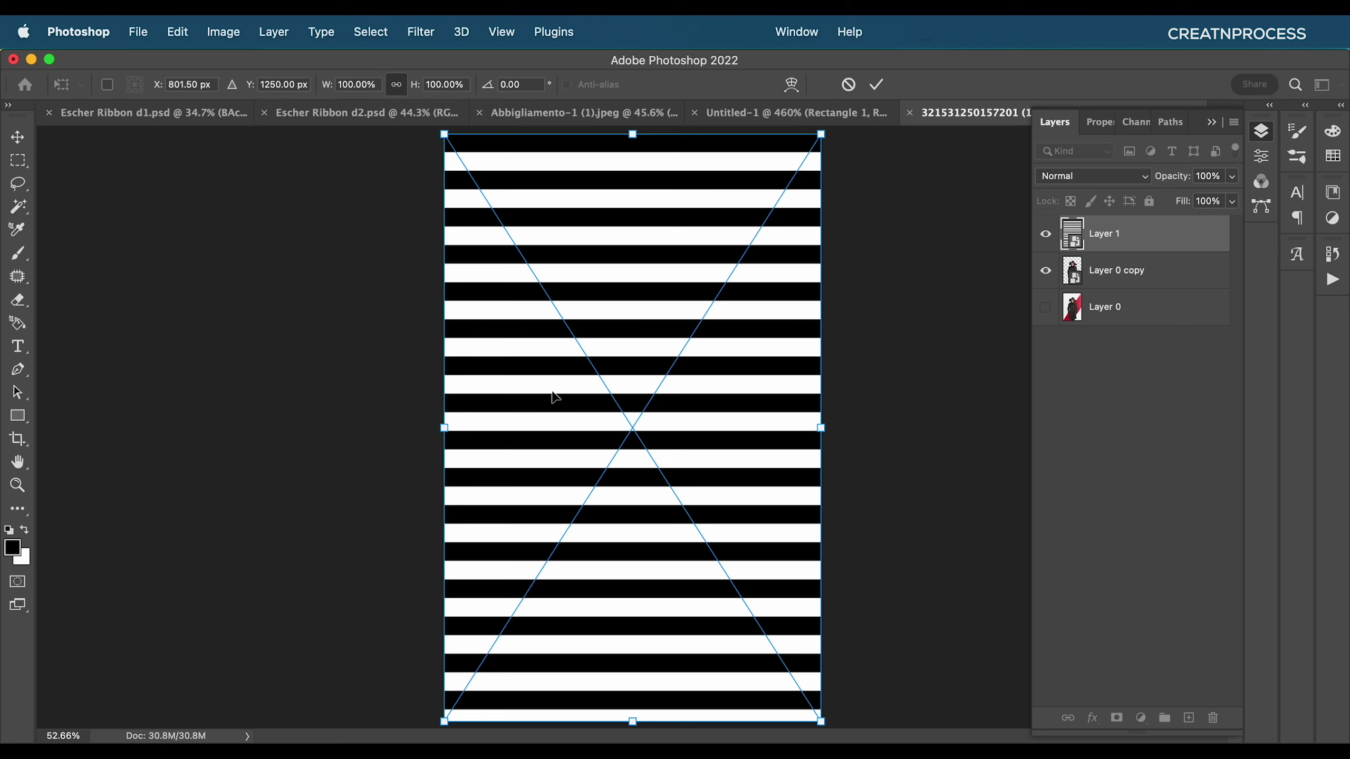
{"action": "right_click", "coordinate": [587, 338]}
{"action": "left_click", "coordinate": [615, 559]}
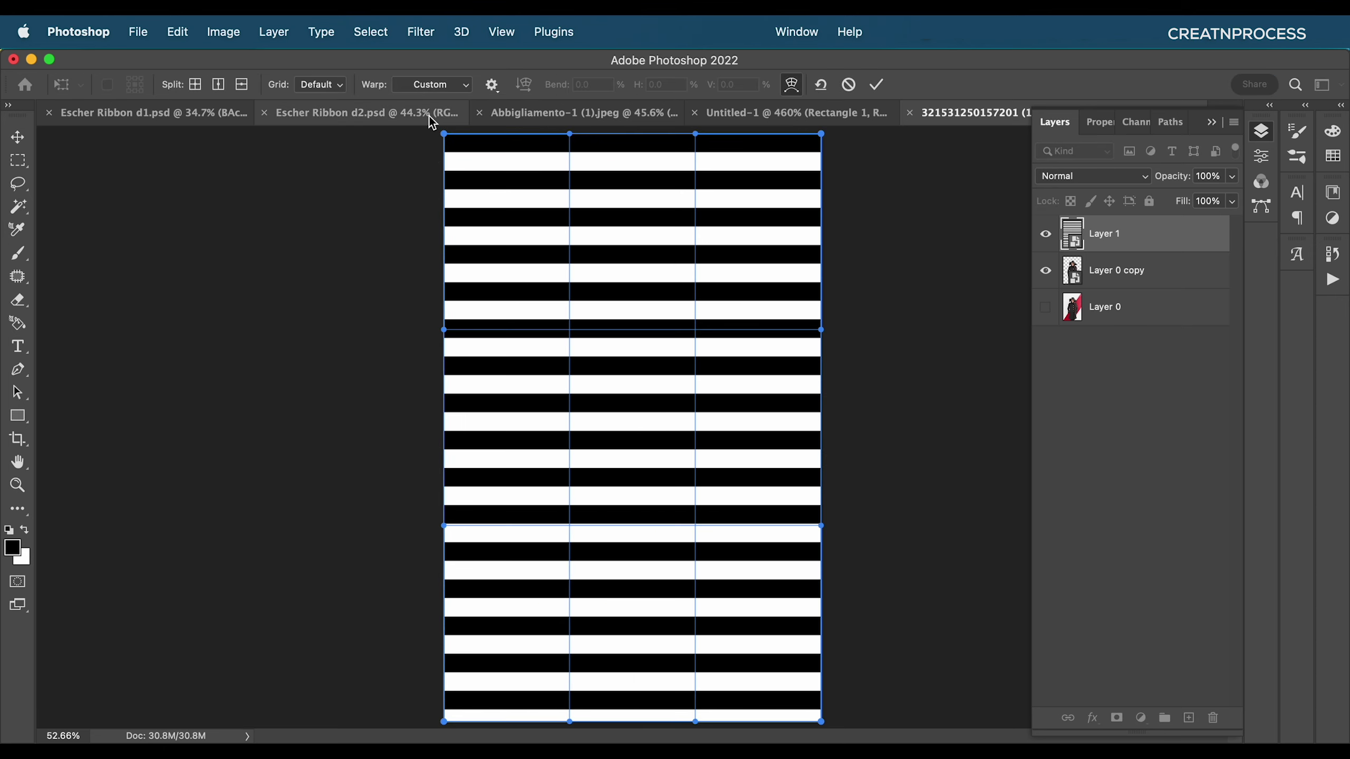
{"action": "left_click", "coordinate": [461, 84]}
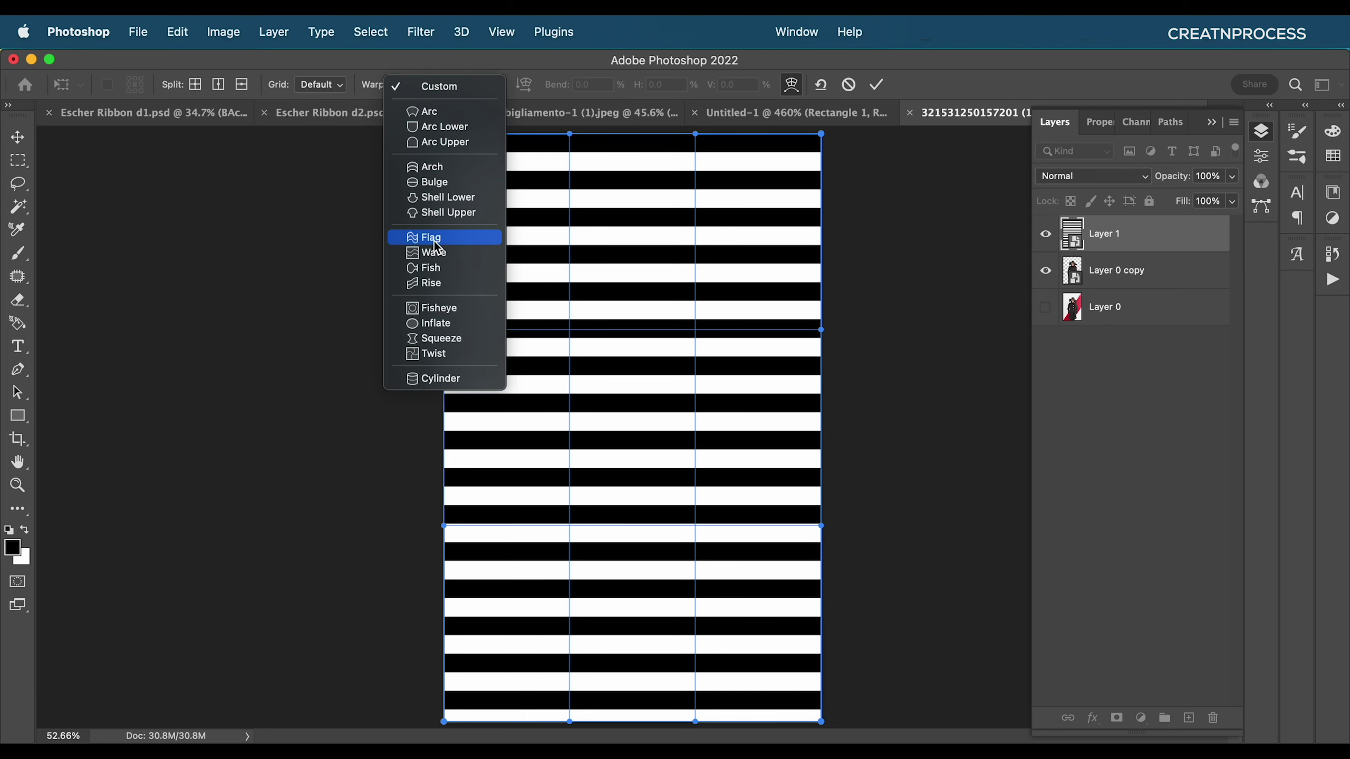
{"action": "left_click", "coordinate": [433, 238]}
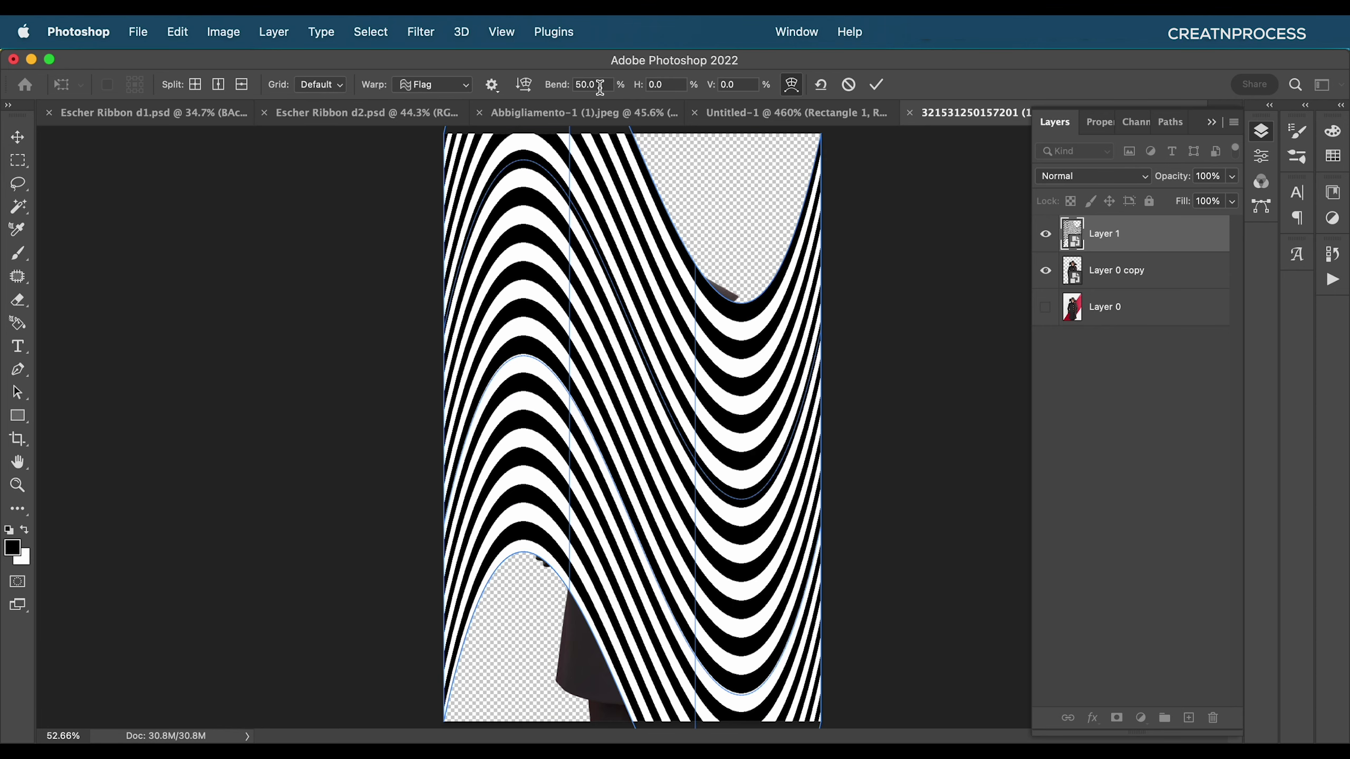
- Set the Flag warp's bend to -9.7% and commit the transform of the stripes
{"action": "type", "text": "-9"}
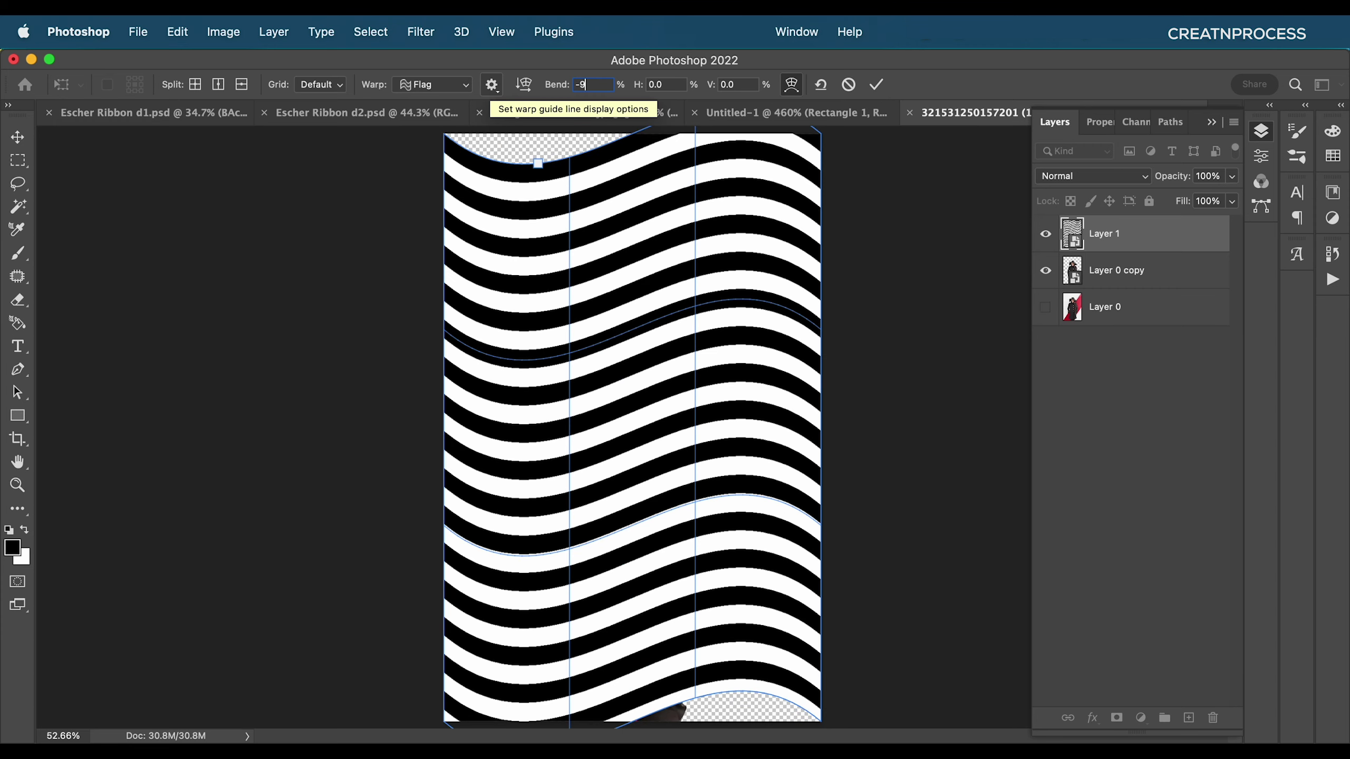
{"action": "key", "text": "Down"}
{"action": "key", "text": "Down"}
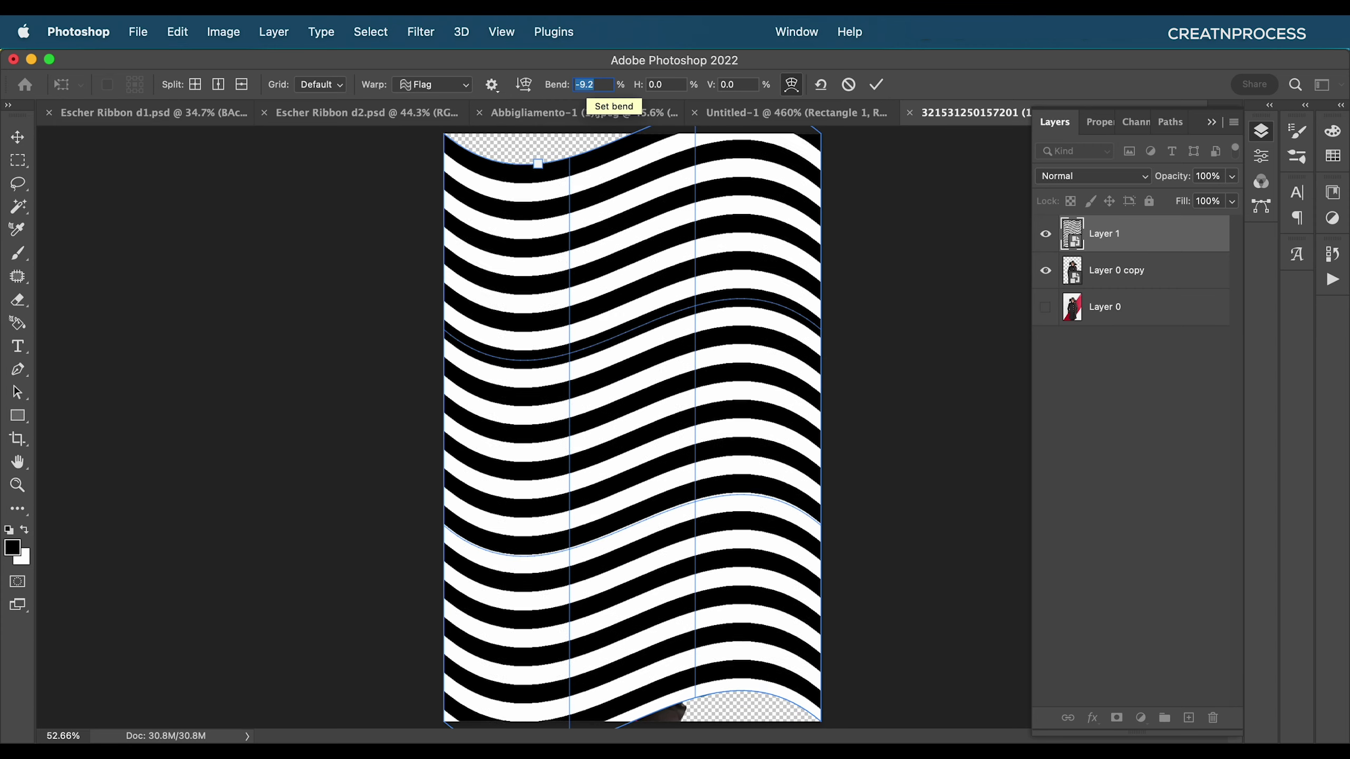
{"action": "key", "text": "Up"}
{"action": "key", "text": "Down"}
{"action": "key", "text": "Down"}
{"action": "key", "text": "Down"}
{"action": "key", "text": "Down"}
{"action": "key", "text": "Down"}
{"action": "key", "text": "Down"}
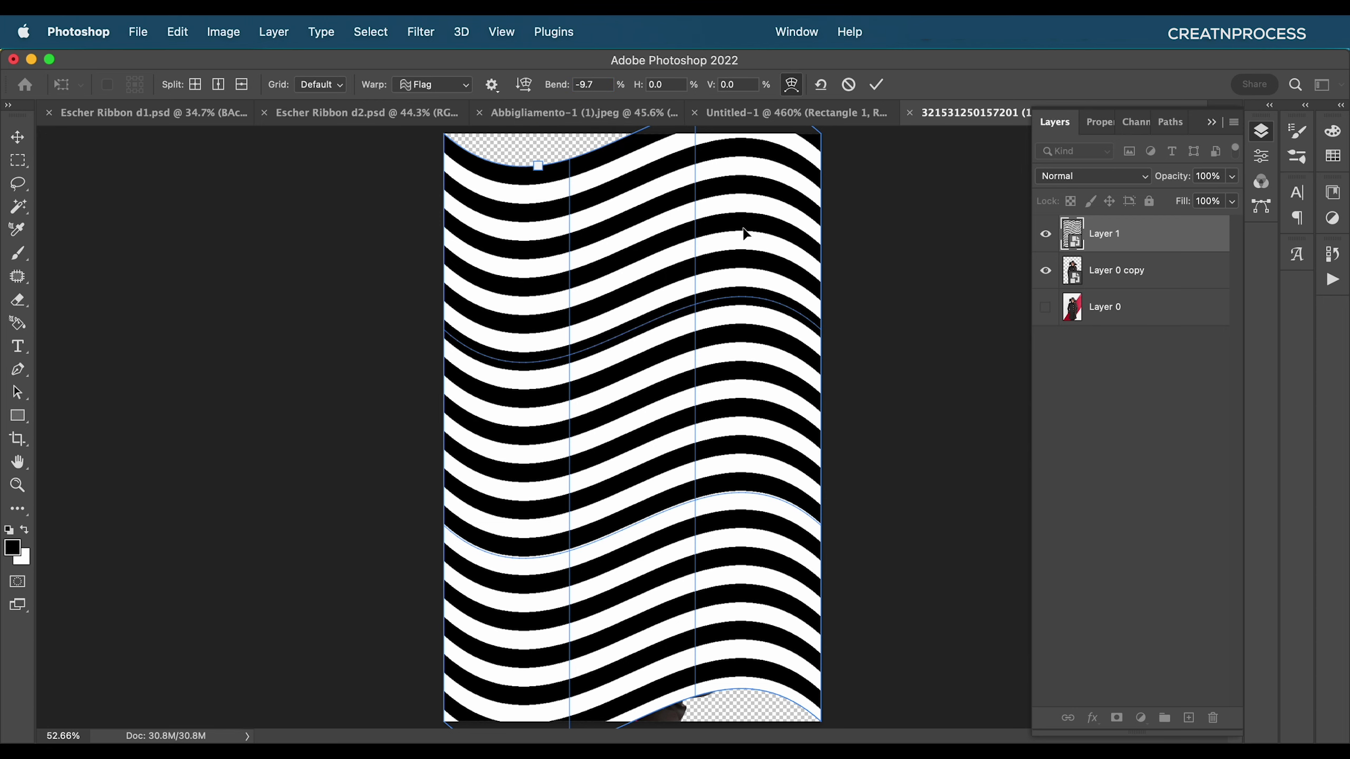
{"action": "key", "text": "Return"}
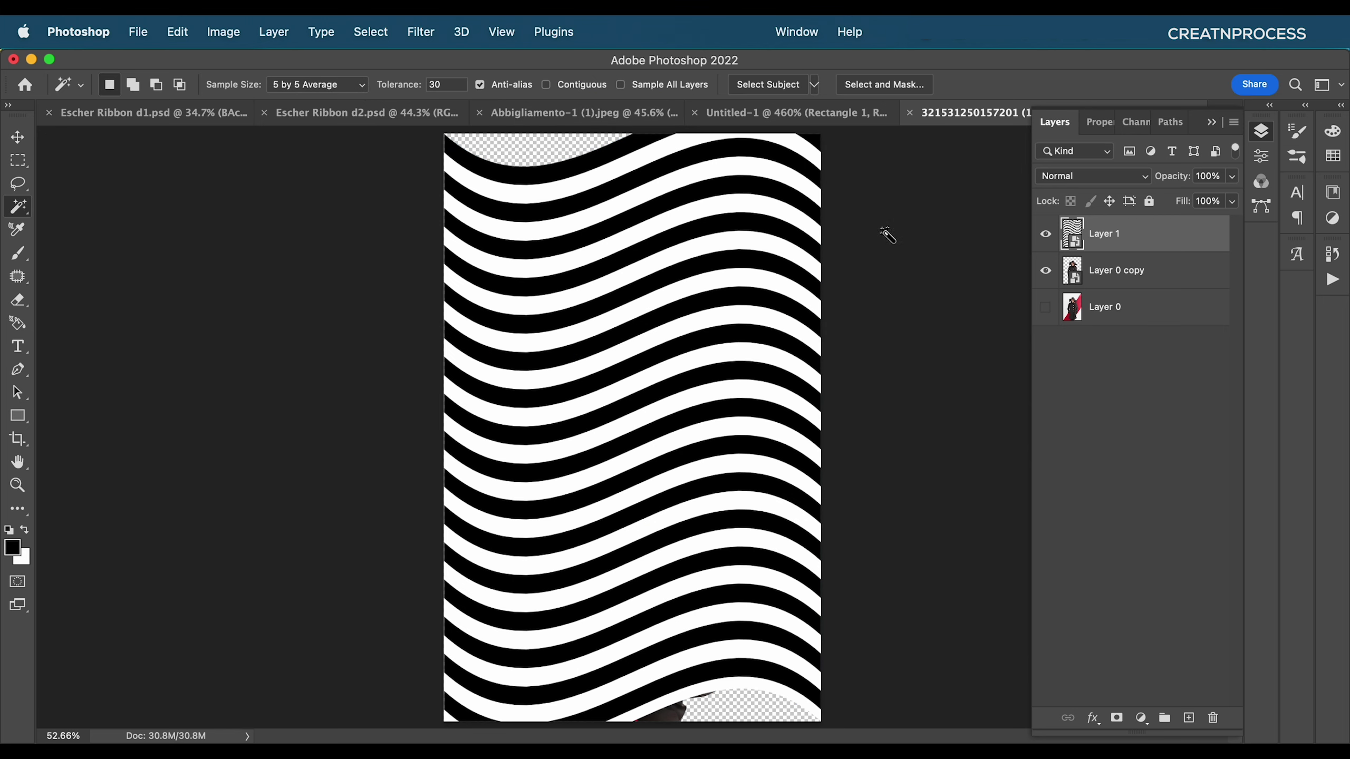
- Hide Layer 0 copy and select all the black wavy stripes of Layer 1 with the Magic Wand tool
{"action": "scroll", "coordinate": [685, 296], "scroll_direction": "down", "scroll_amount": 6}
{"action": "scroll", "coordinate": [687, 304], "scroll_direction": "up", "scroll_amount": 3}
{"action": "left_click", "coordinate": [1045, 271]}
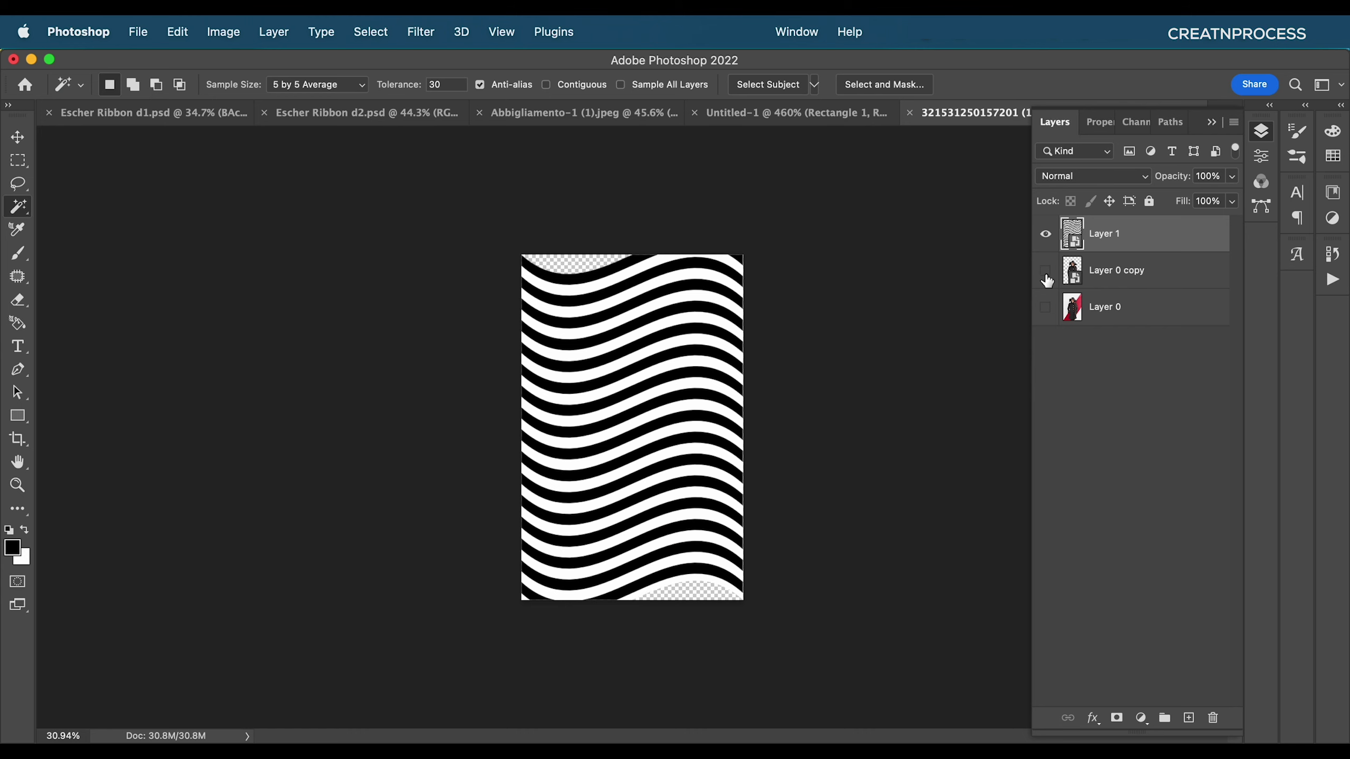
{"action": "scroll", "coordinate": [657, 292], "scroll_direction": "up", "scroll_amount": 4}
{"action": "scroll", "coordinate": [657, 299], "scroll_direction": "down", "scroll_amount": 2}
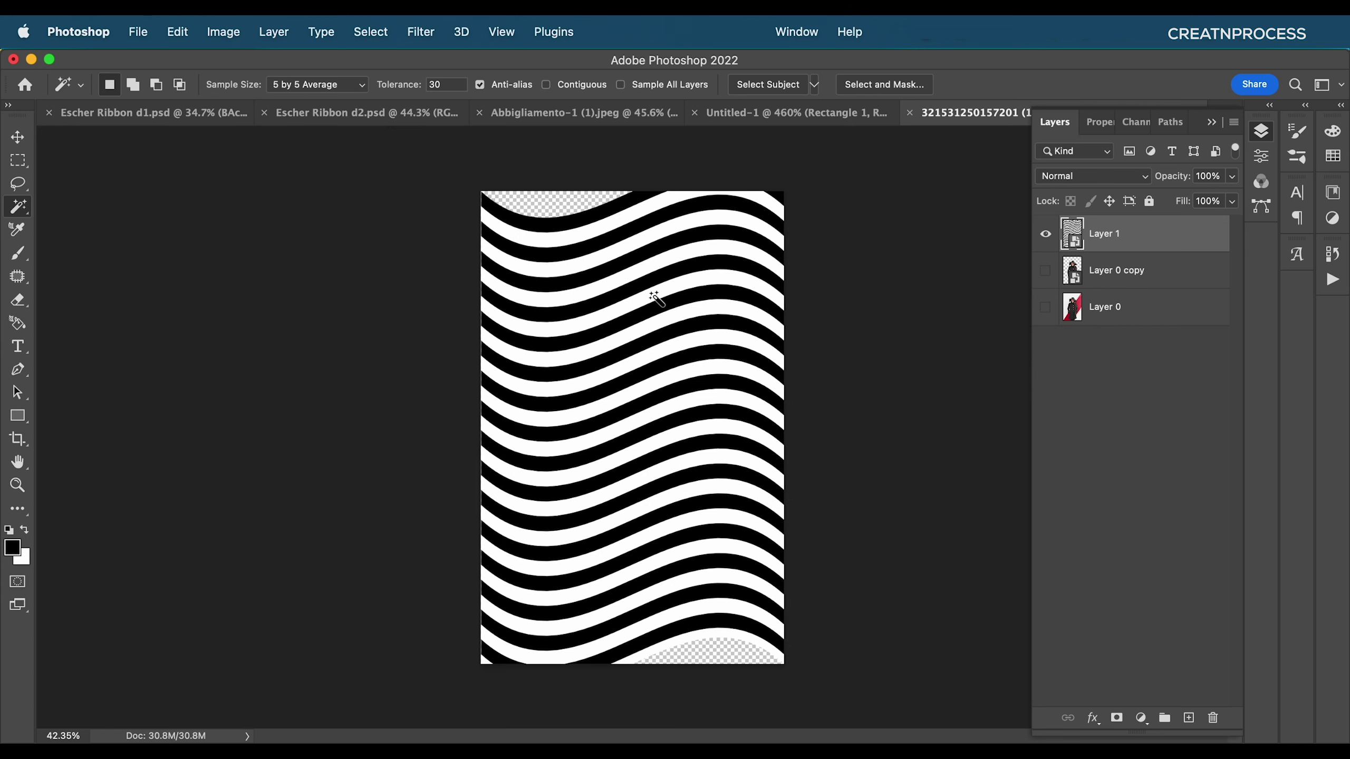
{"action": "left_click_drag", "start_coordinate": [19, 215], "coordinate": [71, 241]}
{"action": "left_click", "coordinate": [599, 213]}
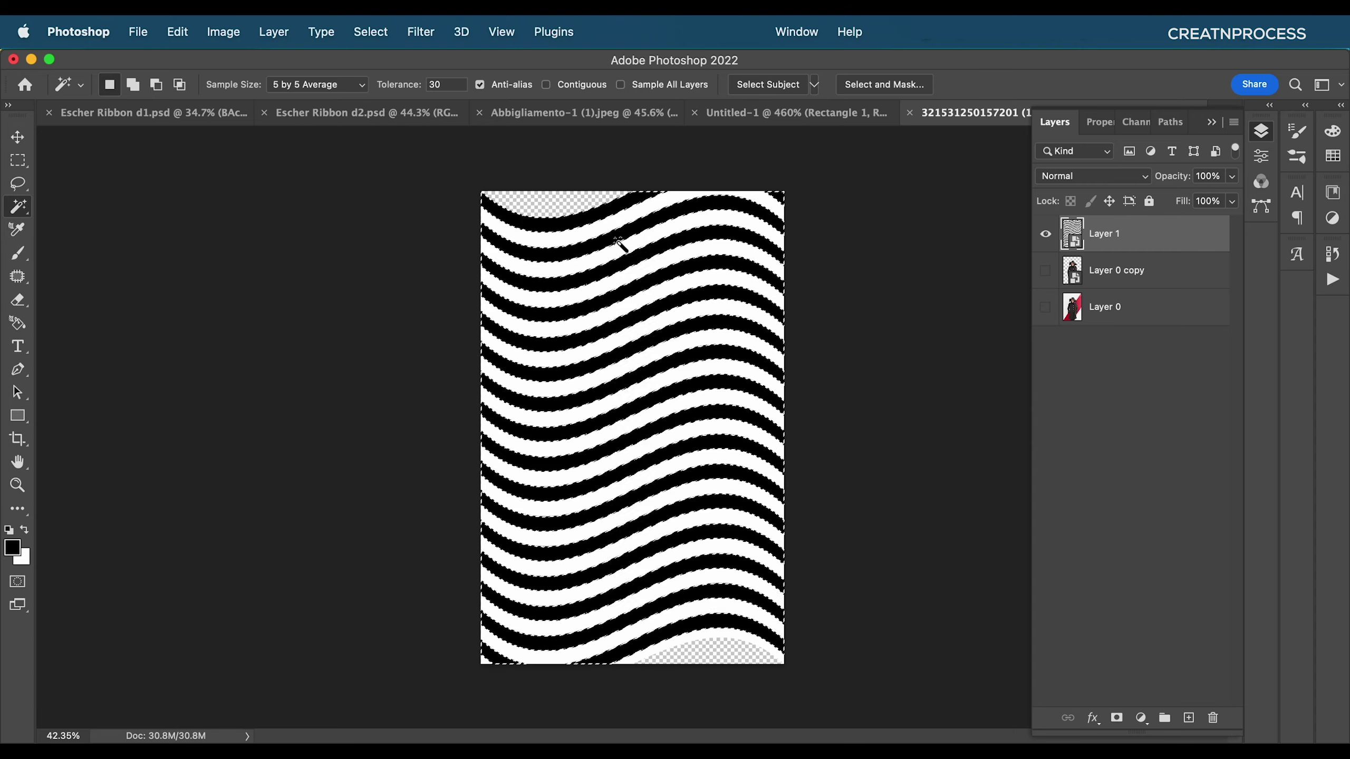
- Hide Layer 1, show Layer 0 copy and mask the figure with the stripe selection
{"action": "left_click", "coordinate": [1045, 234]}
{"action": "left_click", "coordinate": [1045, 271]}
{"action": "left_click", "coordinate": [1115, 279]}
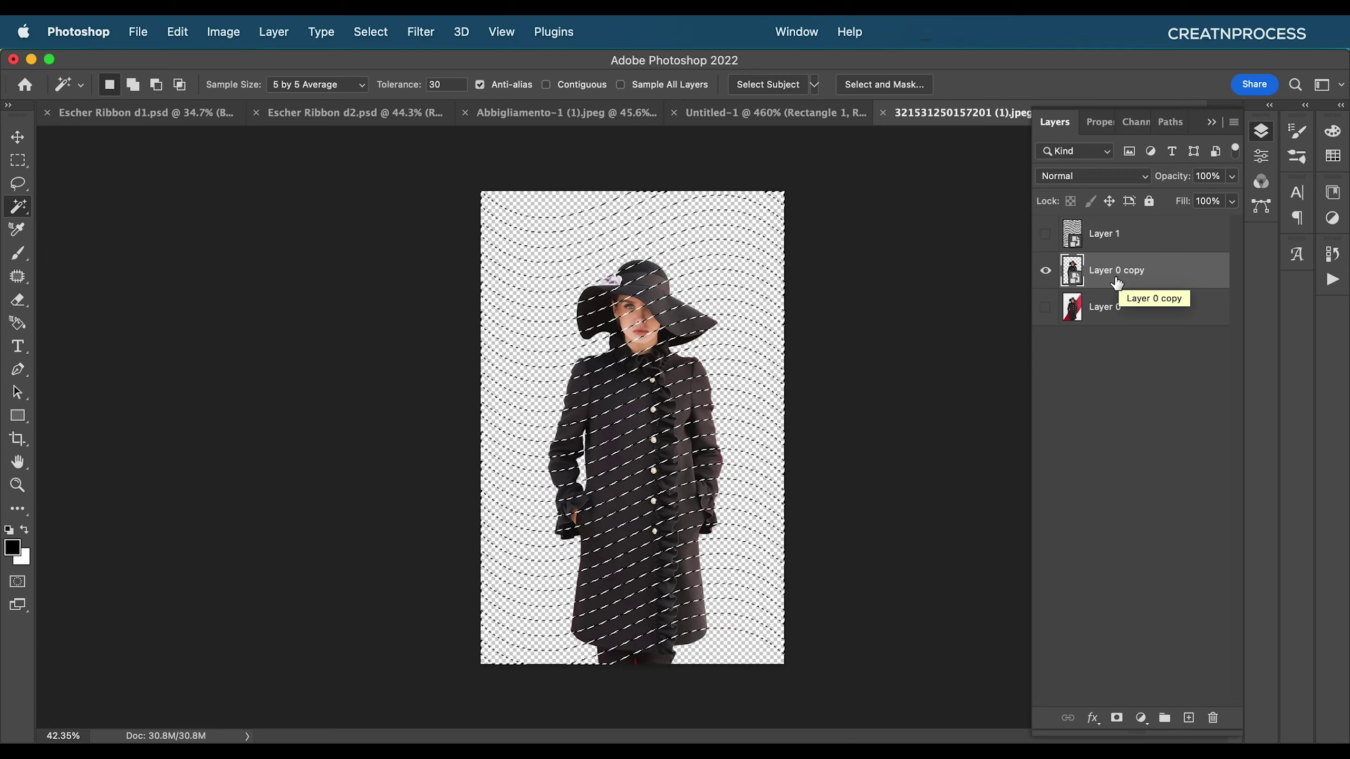
{"action": "left_click", "coordinate": [1117, 717]}
{"action": "scroll", "coordinate": [665, 367], "scroll_direction": "up", "scroll_amount": 5}
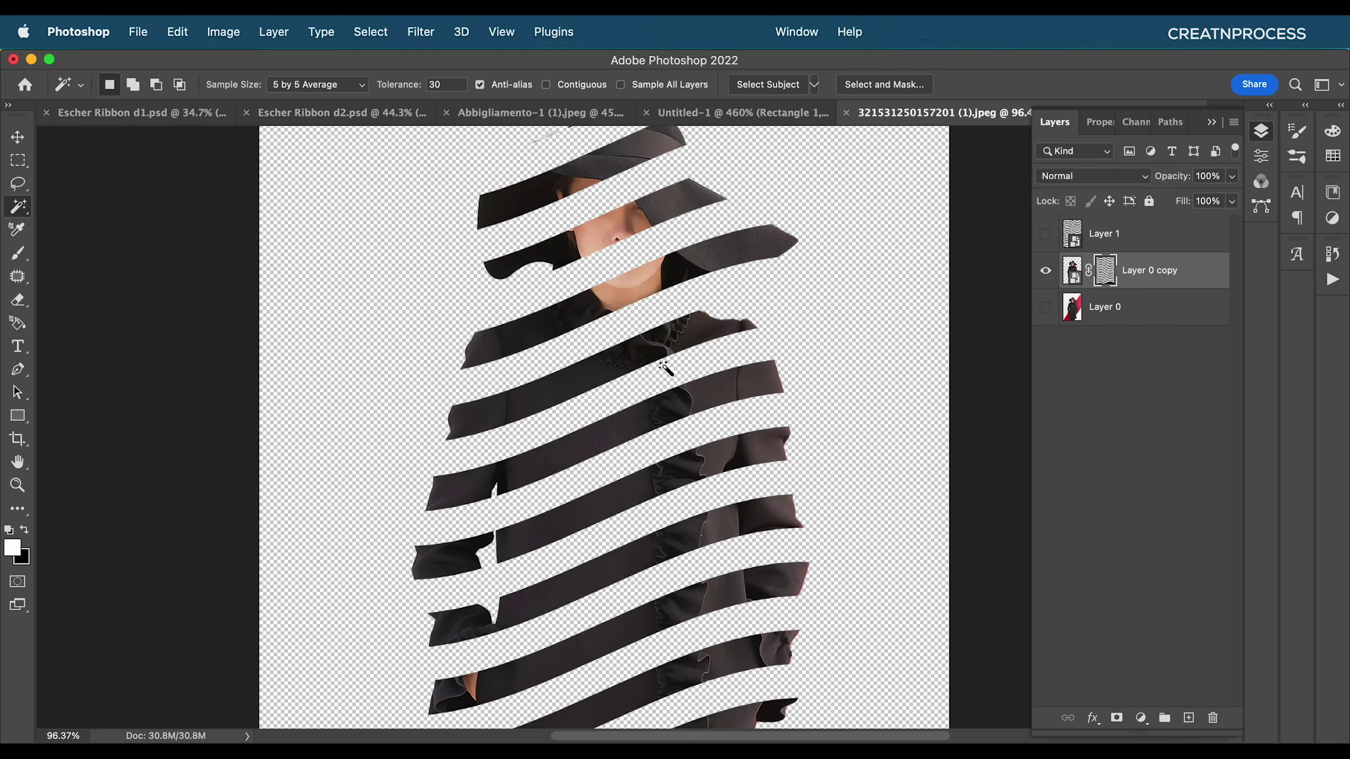
{"action": "scroll", "coordinate": [664, 367], "scroll_direction": "down", "scroll_amount": 3}
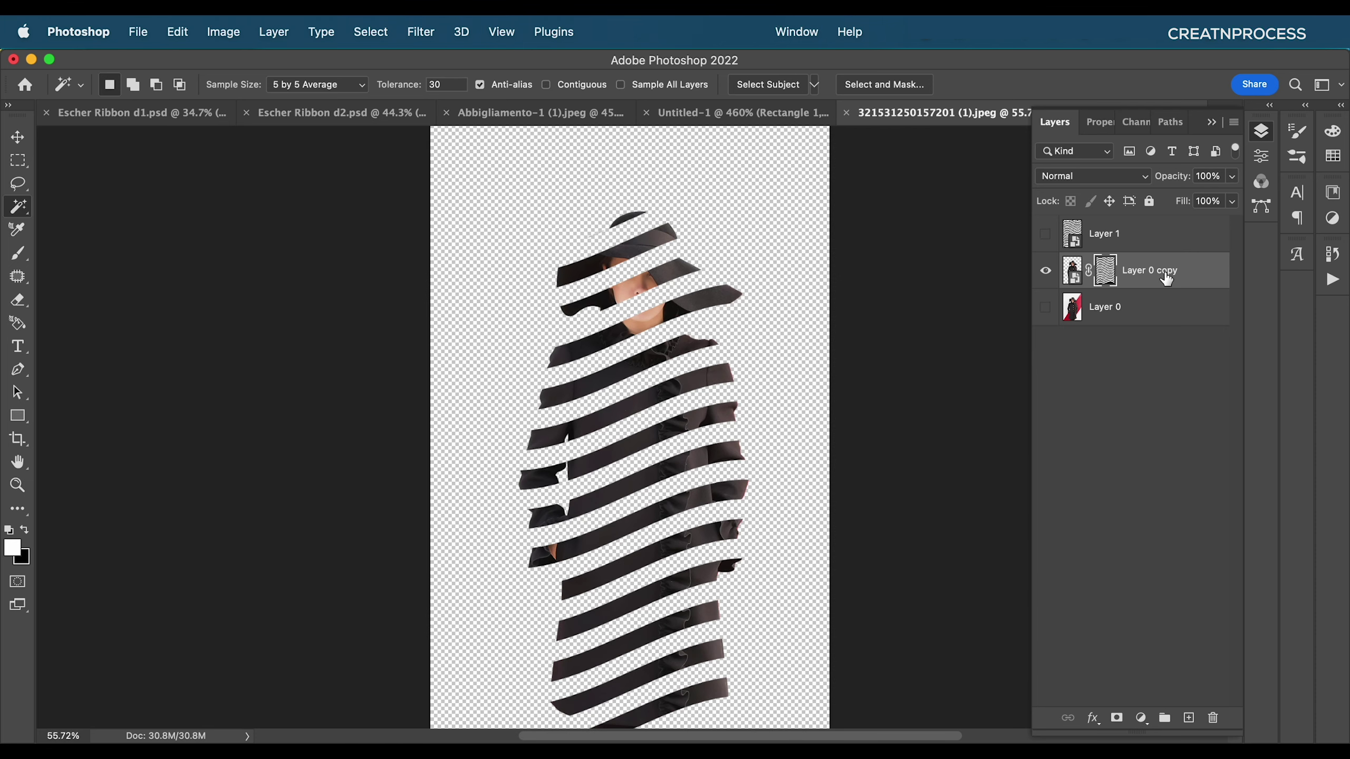
- Duplicate the masked Layer 0 copy, then unlink the lower copy's layer mask and select that mask
{"action": "left_click_drag", "start_coordinate": [1166, 278], "coordinate": [1189, 718]}
{"action": "key", "text": "x"}
{"action": "left_click", "coordinate": [1169, 316]}
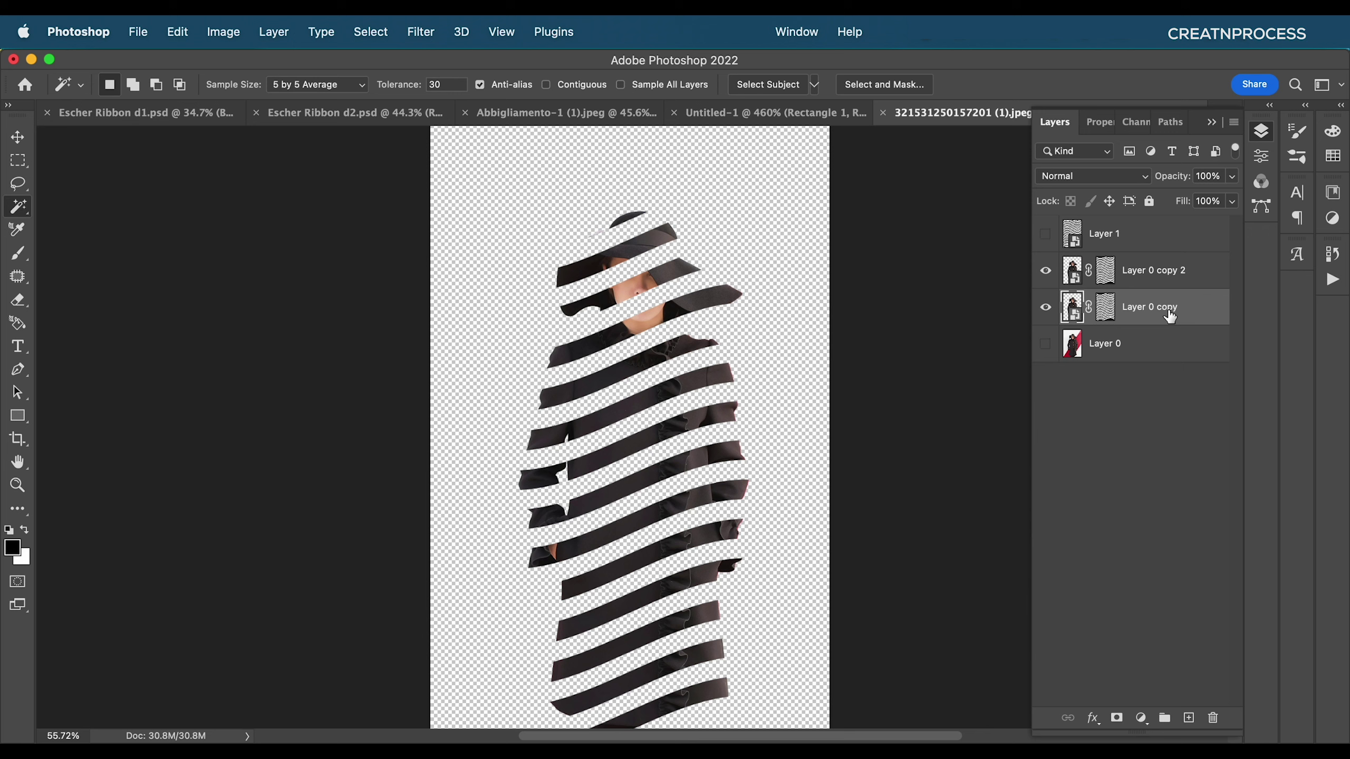
{"action": "left_click", "coordinate": [1104, 309]}
{"action": "key", "text": "x"}
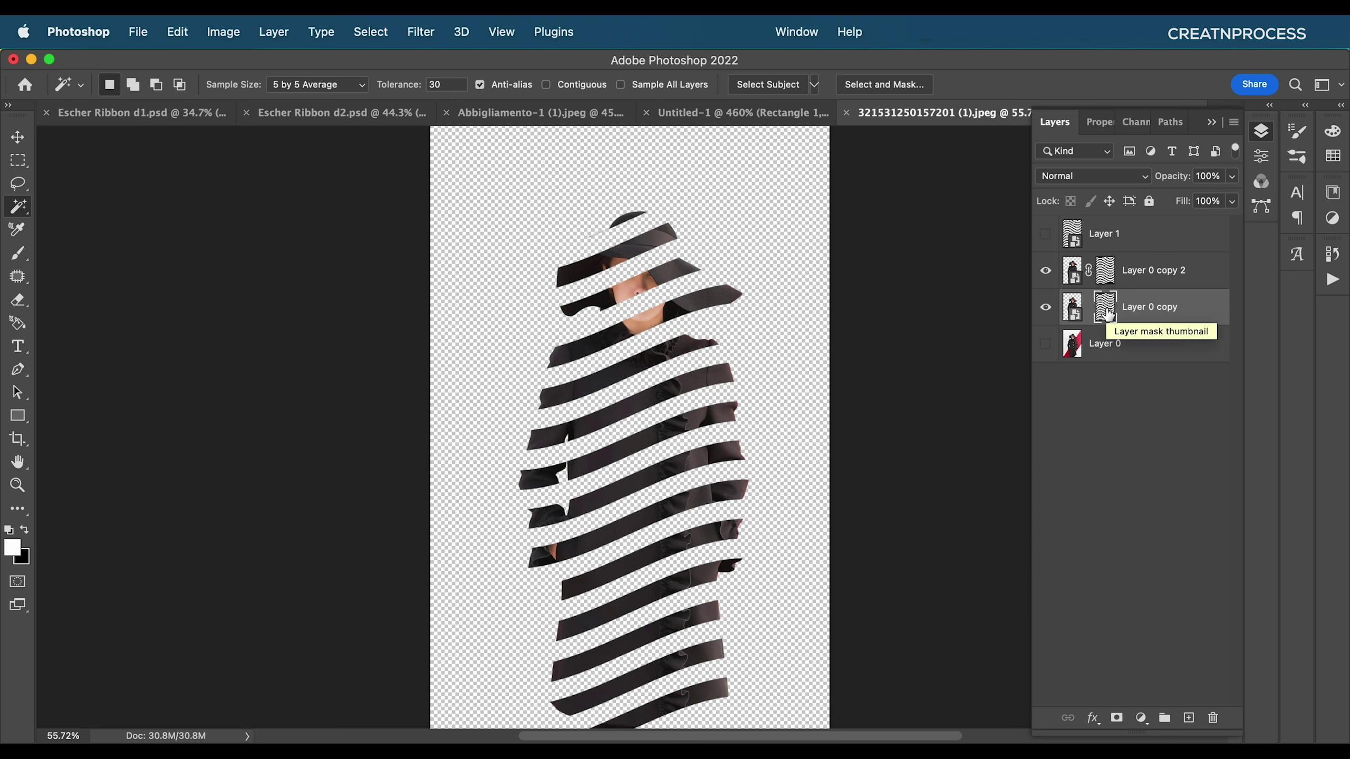
- Flip the lower copy's mask horizontally with a free transform, to a width of -100%
{"action": "key", "text": "super+t"}
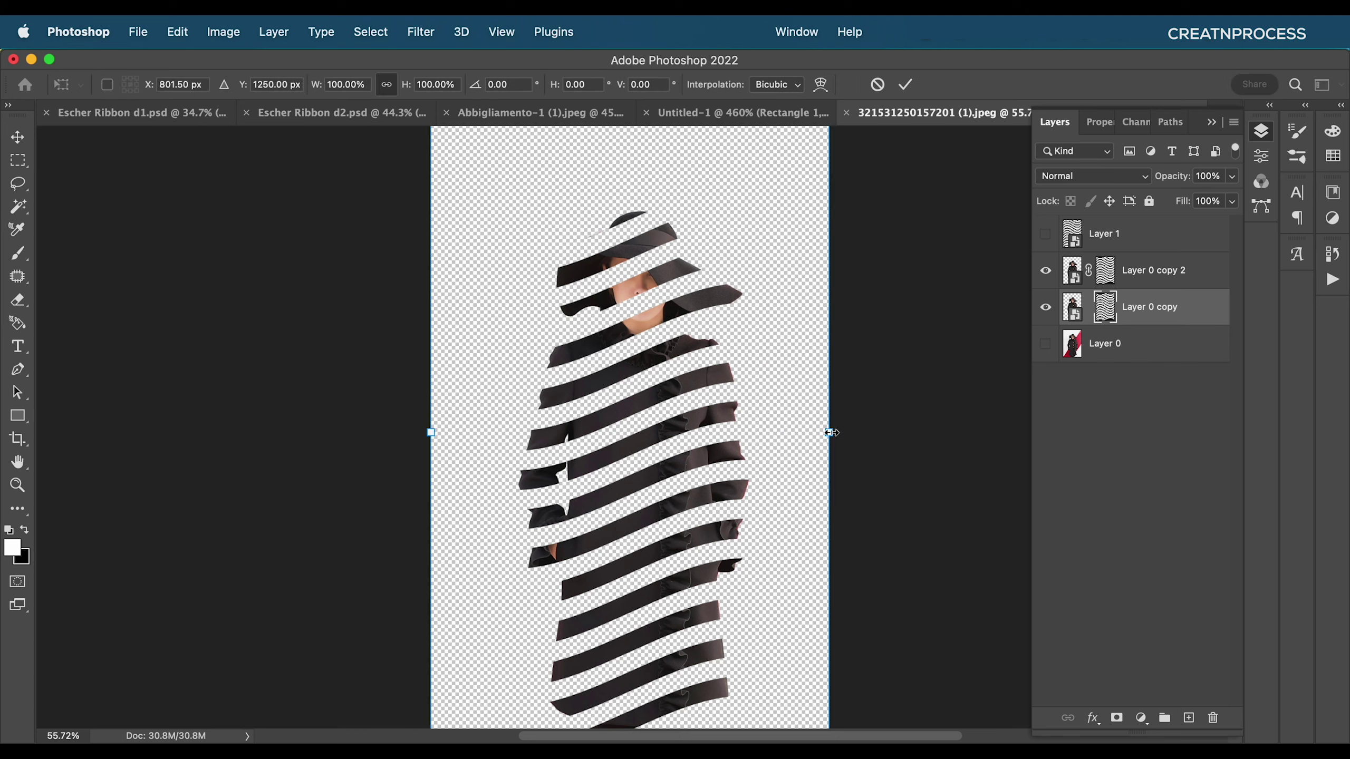
{"action": "left_click_drag", "start_coordinate": [831, 433], "coordinate": [433, 442]}
{"action": "scroll", "coordinate": [686, 423], "scroll_direction": "up", "scroll_amount": 3}
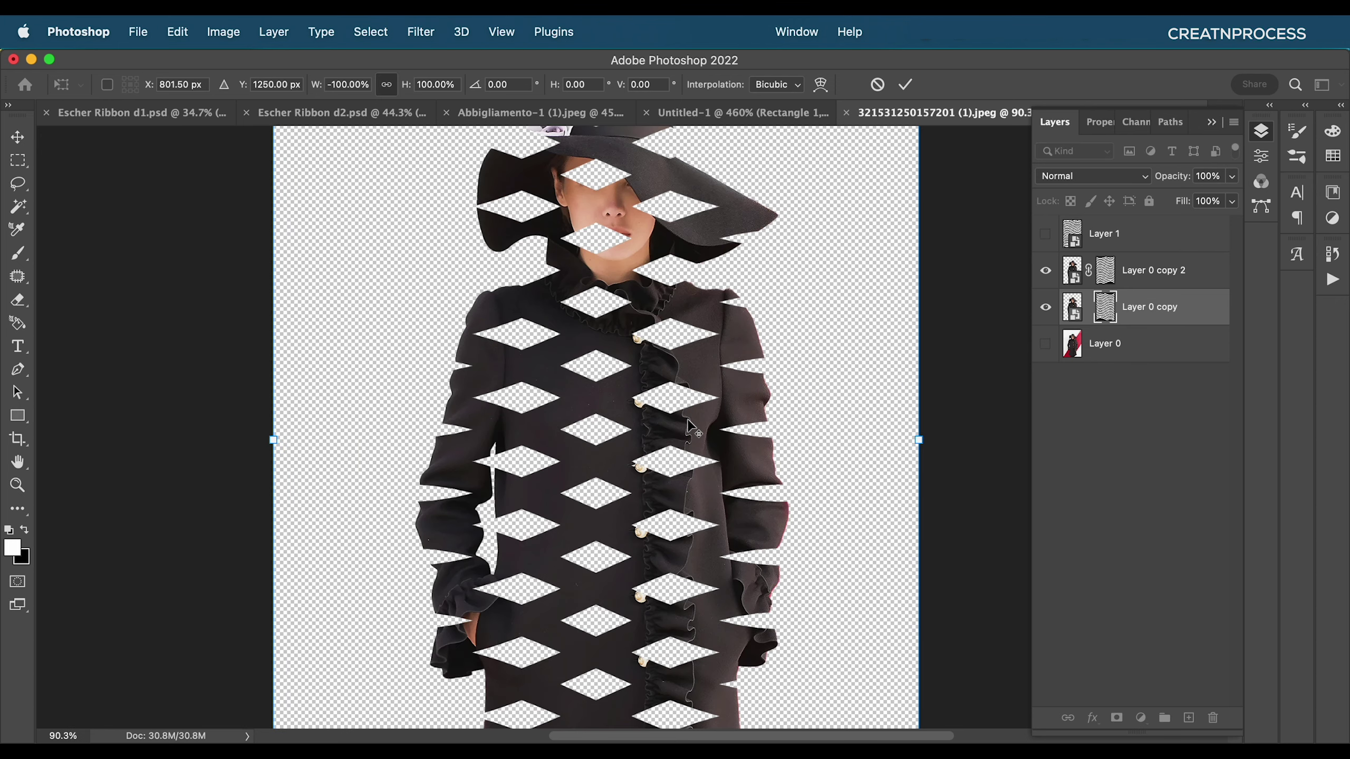
{"action": "scroll", "coordinate": [834, 443], "scroll_direction": "down", "scroll_amount": 2}
- Shift the flipped mask about 150 px left and move it down to offset the crossing ribbons, and commit the transform
{"action": "key", "text": "shift+Left"}
{"action": "key", "text": "shift+Left"}
{"action": "key", "text": "shift+Left"}
{"action": "key", "text": "shift+Left"}
{"action": "key", "text": "shift+Left"}
{"action": "key", "text": "shift+Left"}
{"action": "key", "text": "shift+Left"}
{"action": "key", "text": "shift+Left"}
{"action": "key", "text": "shift+Left"}
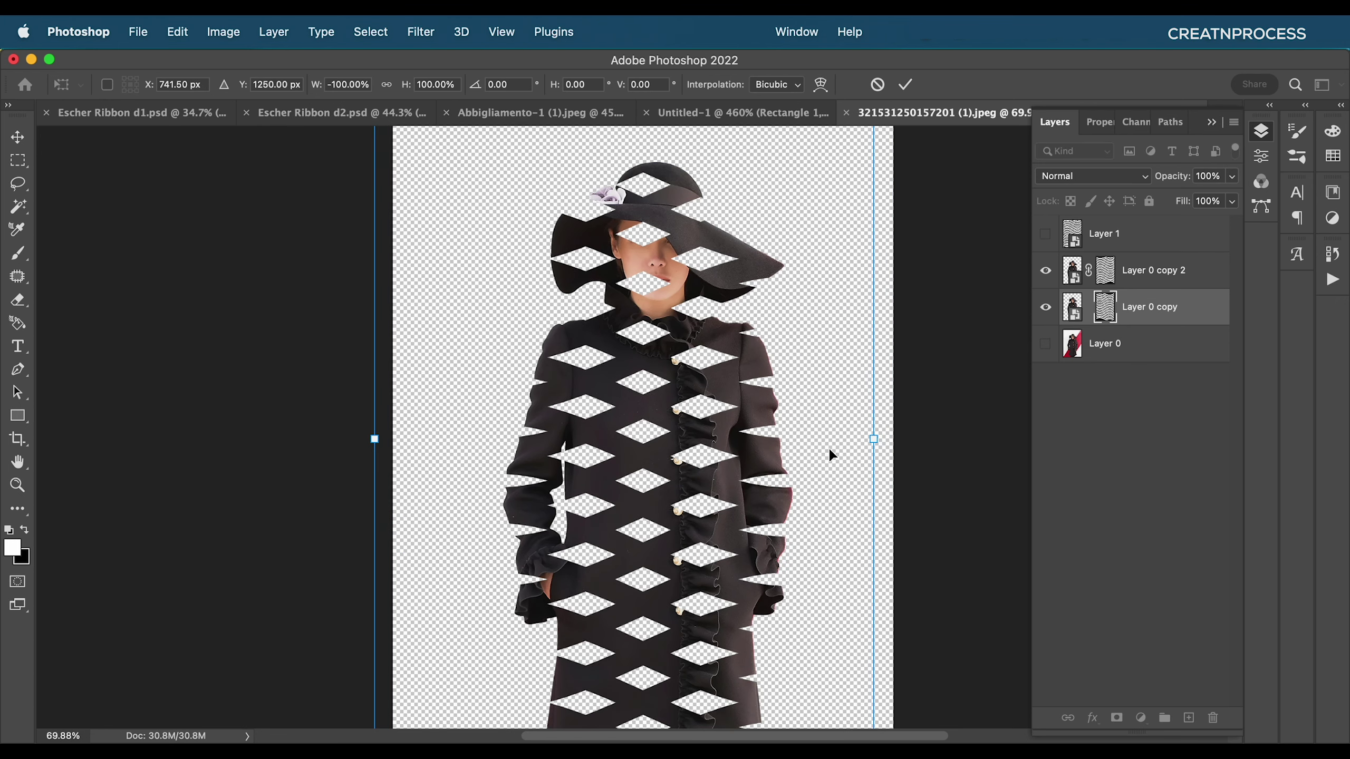
{"action": "key", "text": "shift+Left"}
{"action": "key", "text": "shift+Left"}
{"action": "key", "text": "shift+Left"}
{"action": "key", "text": "shift+Left"}
{"action": "key", "text": "shift+Left"}
{"action": "key", "text": "shift+Left"}
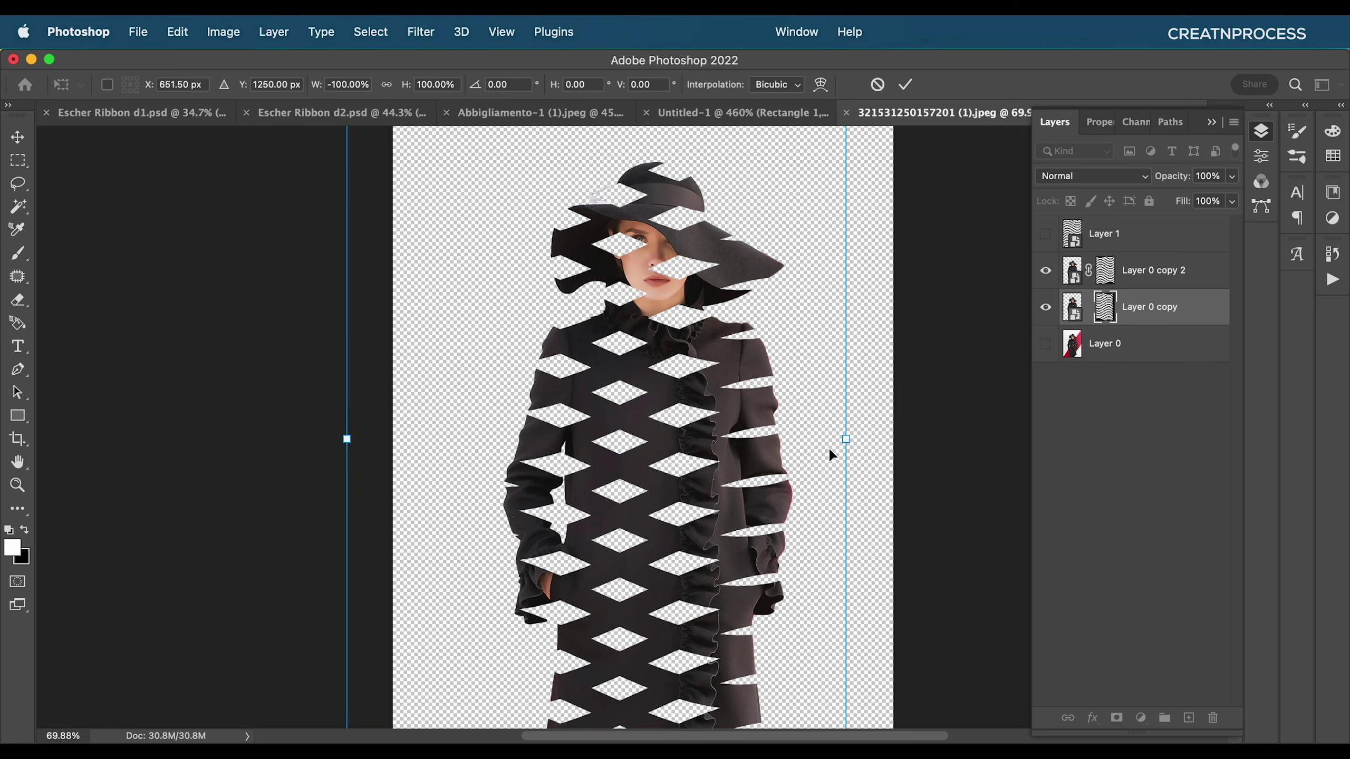
{"action": "key", "text": "shift+Down"}
{"action": "key", "text": "shift+Down"}
{"action": "key", "text": "shift+Down"}
{"action": "key", "text": "shift+Down"}
{"action": "key", "text": "shift+Down"}
{"action": "key", "text": "shift+Down"}
{"action": "key", "text": "shift+Down"}
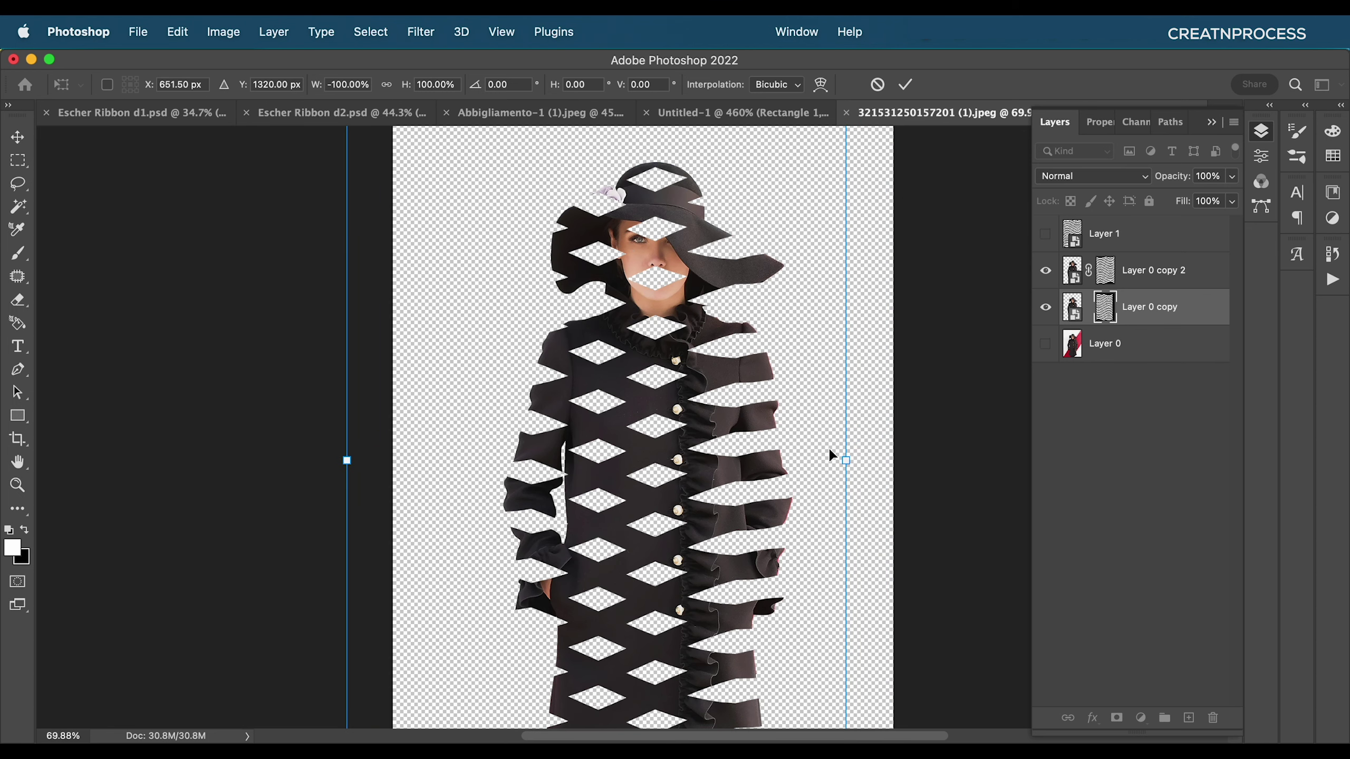
{"action": "key", "text": "shift+Down"}
{"action": "key", "text": "Return"}
{"action": "key", "text": "w"}
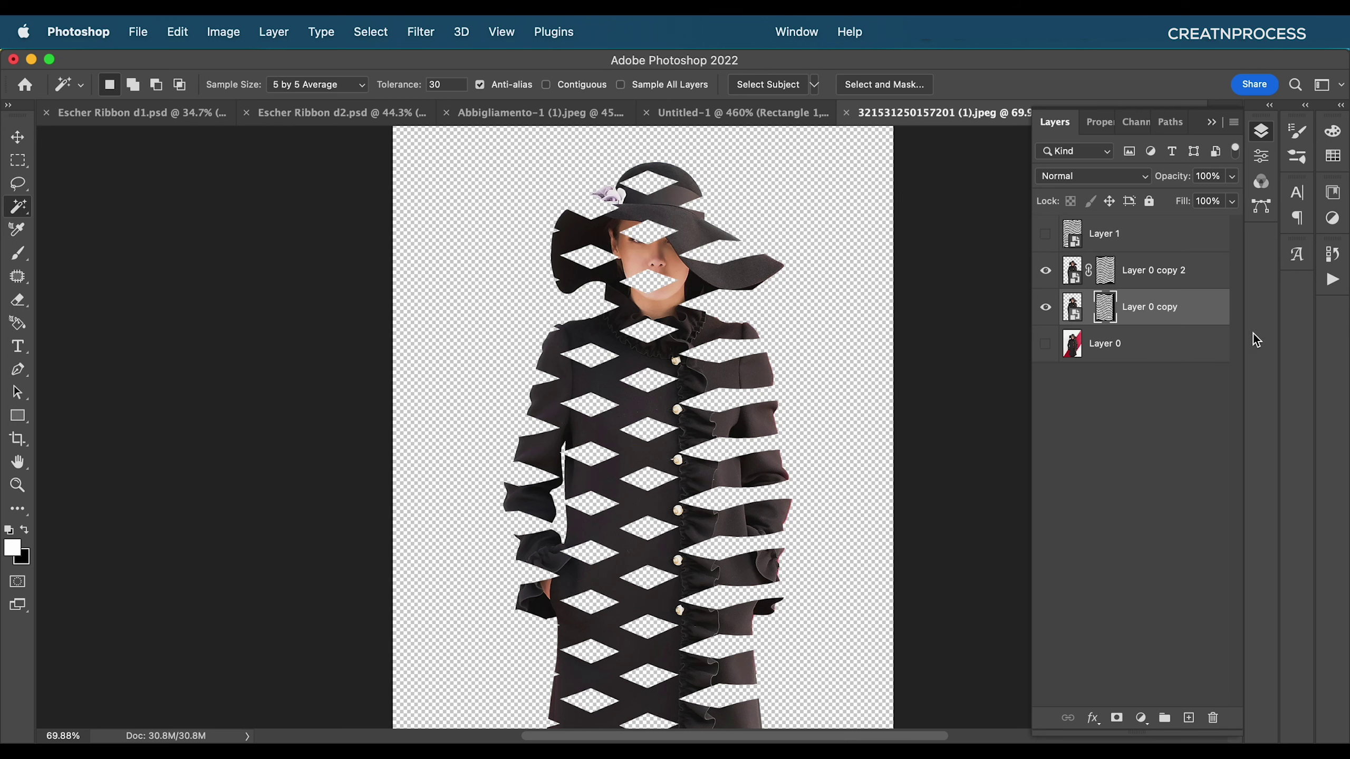
- Add a radial black-to-dark-blue Gradient Overlay in Multiply mode to Layer 0 copy, with the angle set to -180°
{"action": "double_click", "coordinate": [1217, 323]}
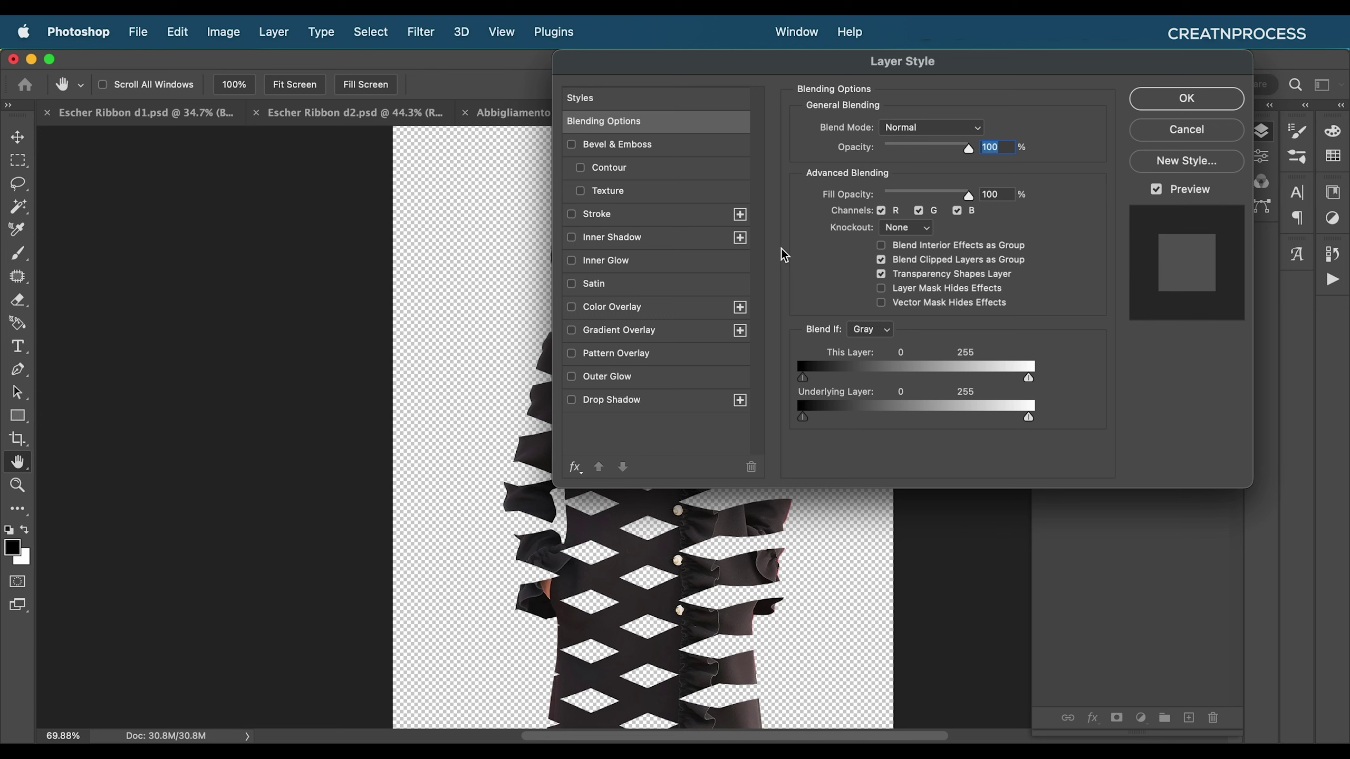
{"action": "left_click", "coordinate": [611, 334]}
{"action": "left_click", "coordinate": [879, 170]}
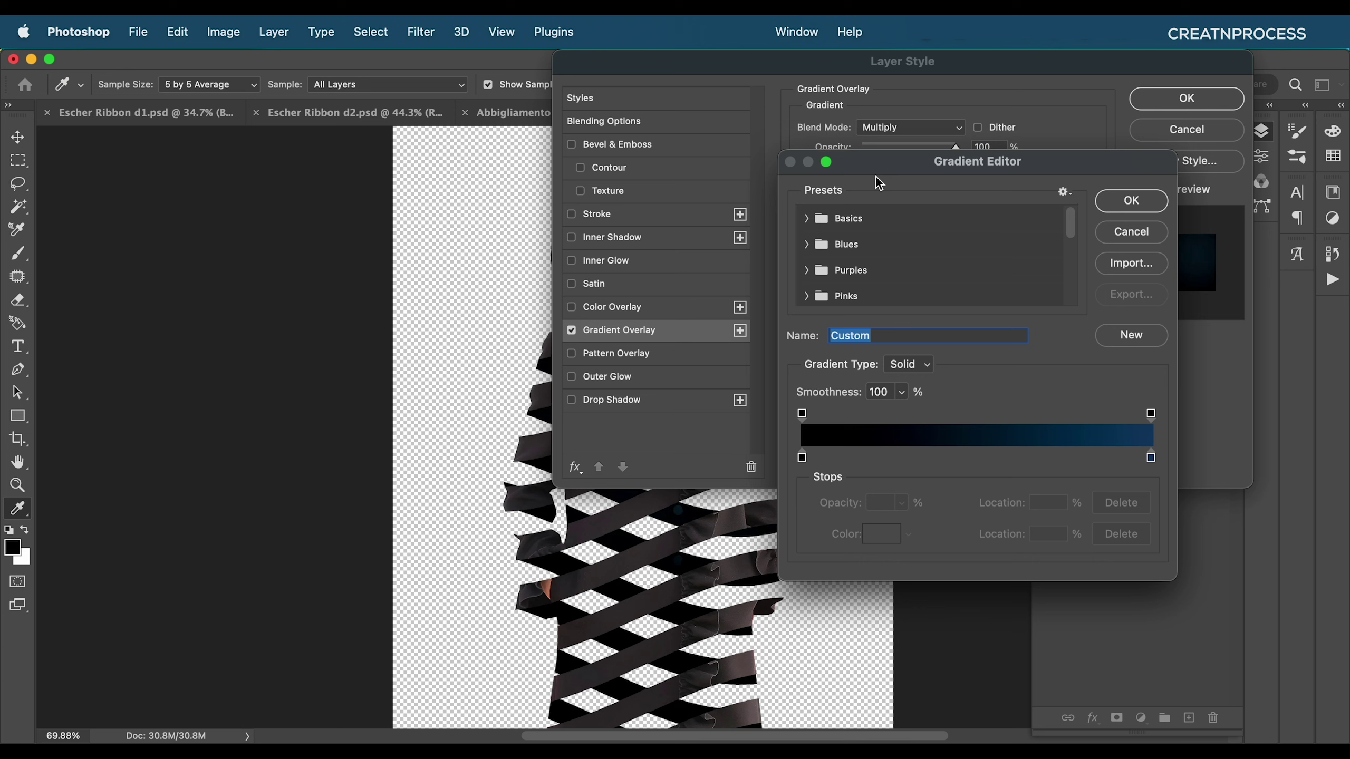
{"action": "left_click", "coordinate": [1142, 202]}
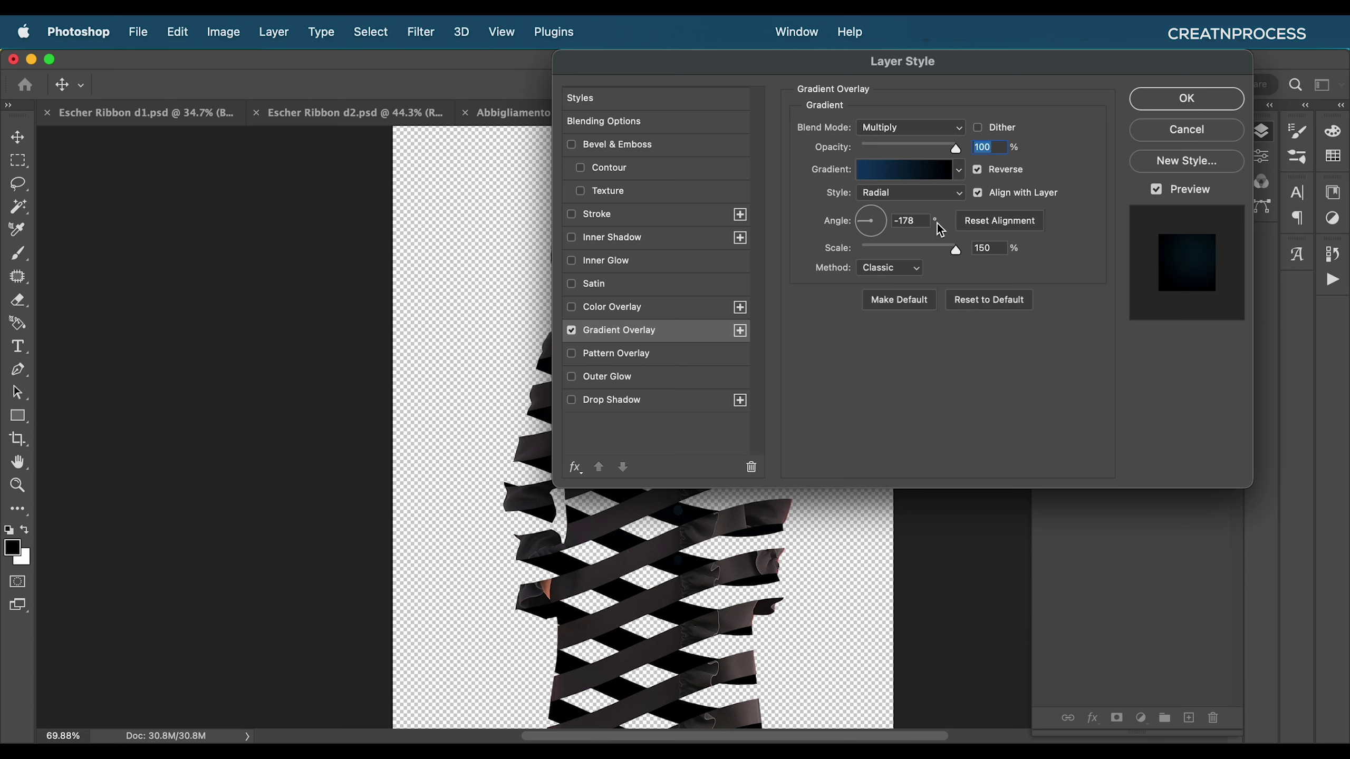
{"action": "left_click_drag", "start_coordinate": [925, 223], "coordinate": [849, 222]}
{"action": "type", "text": "-180"}
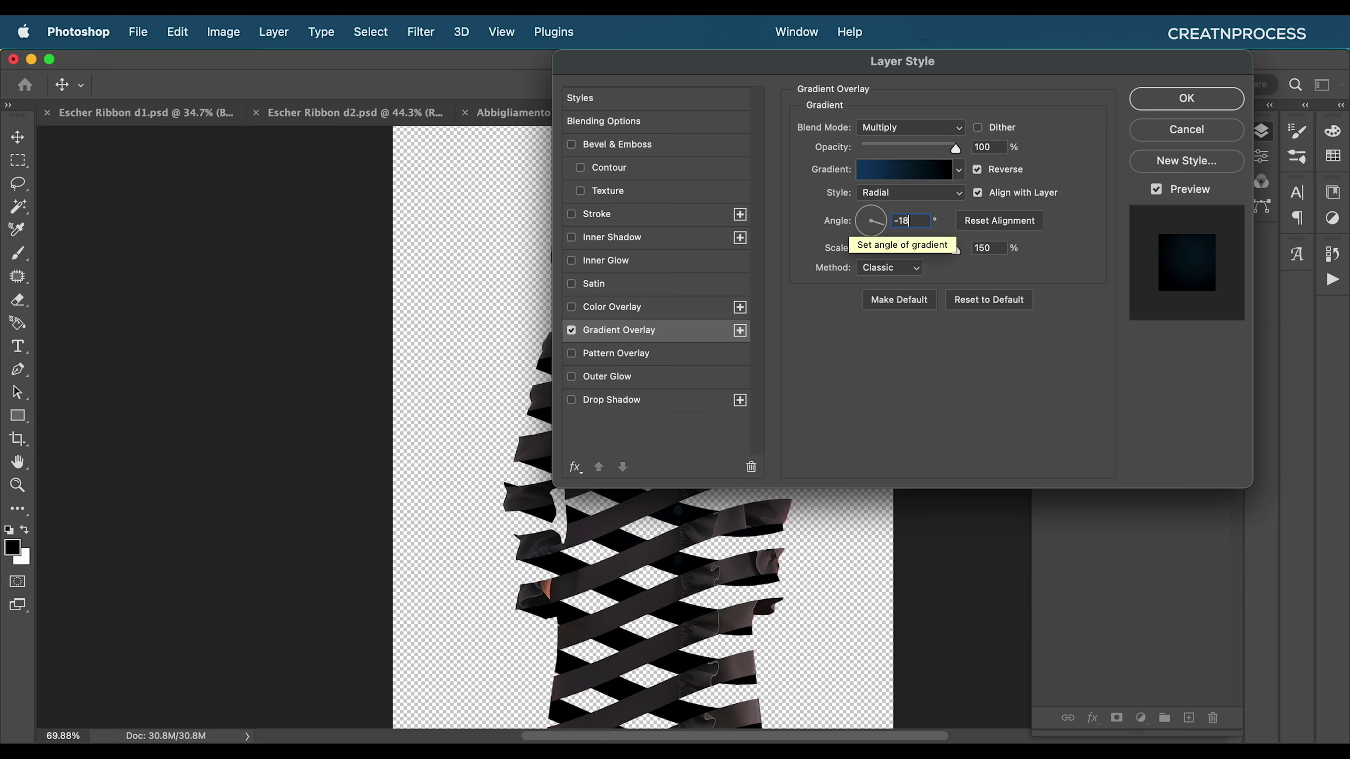
{"action": "key", "text": "Return"}
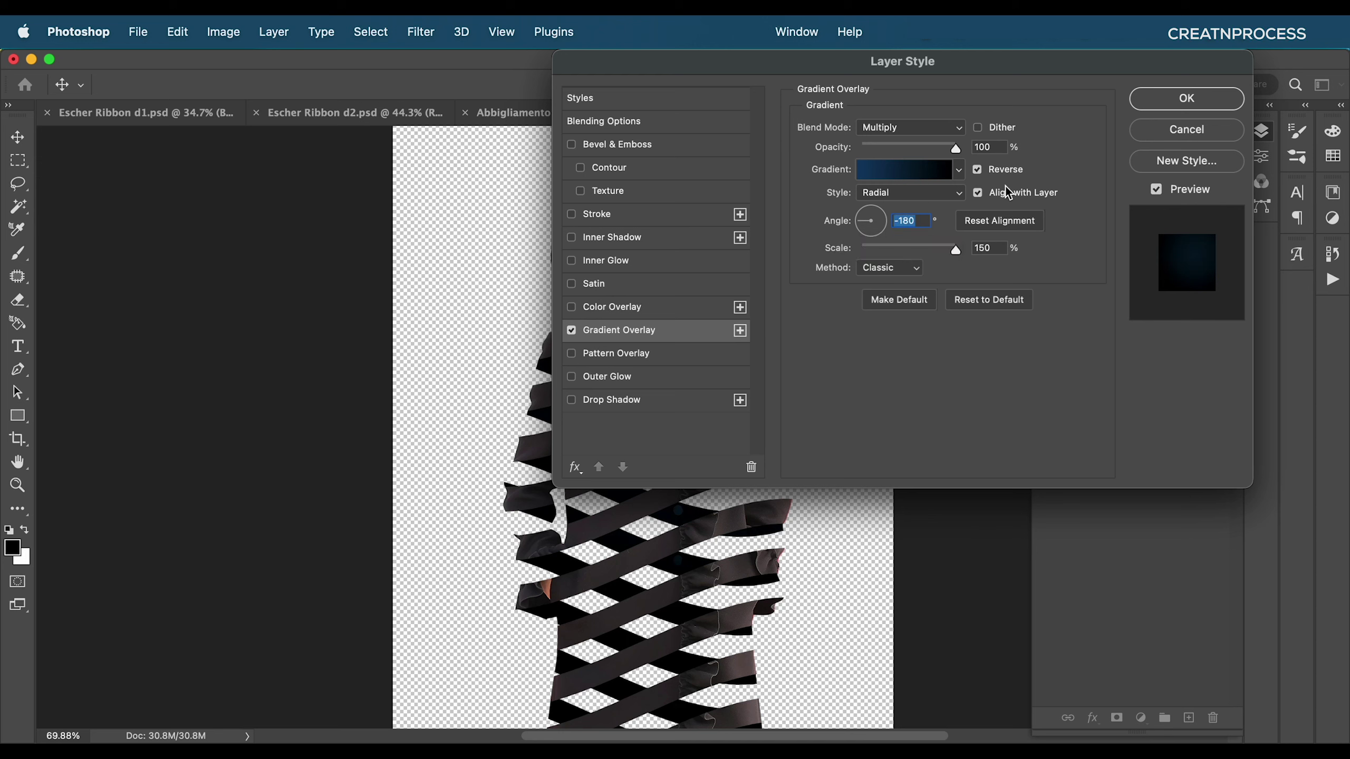
- Add an Inner Shadow in Overlay mode to Layer 0 copy and set its colour to 000000
{"action": "left_click", "coordinate": [617, 239]}
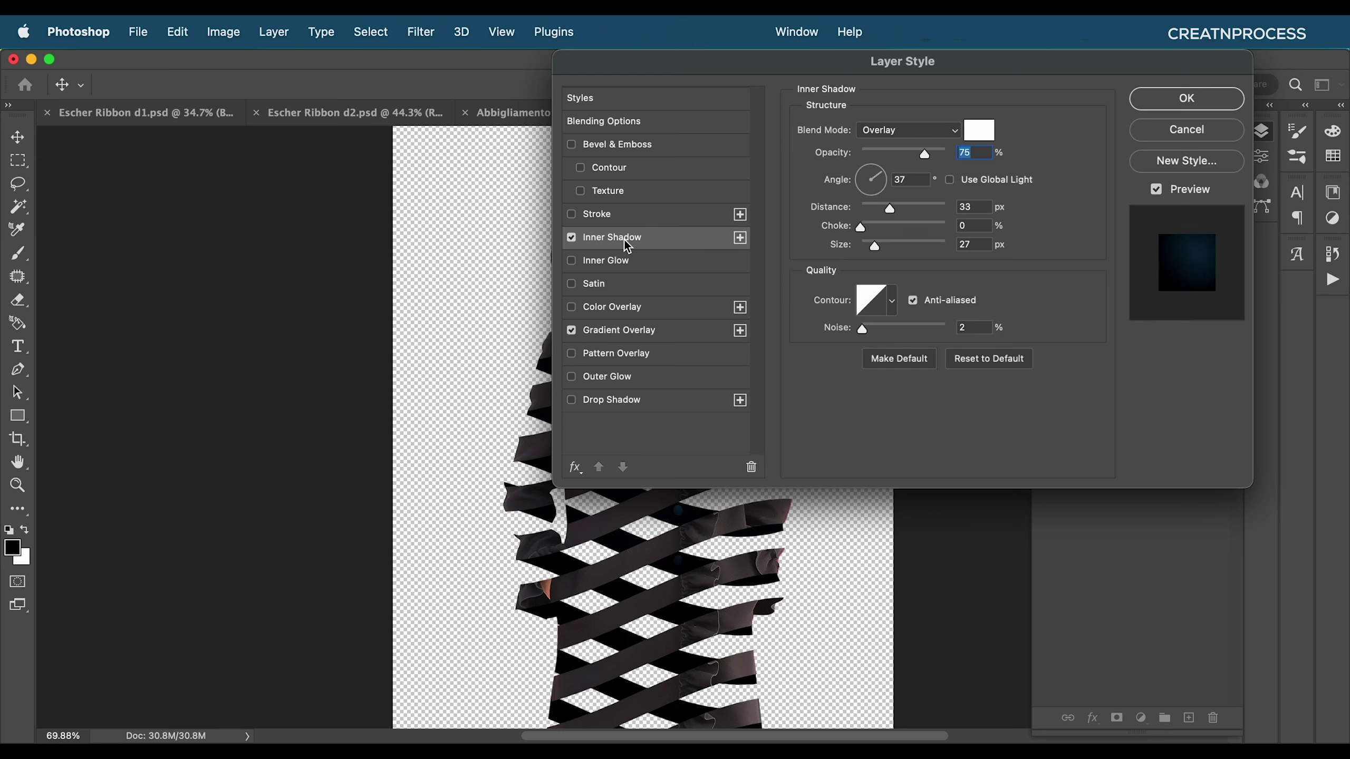
{"action": "left_click", "coordinate": [978, 140]}
{"action": "type", "text": "000000"}
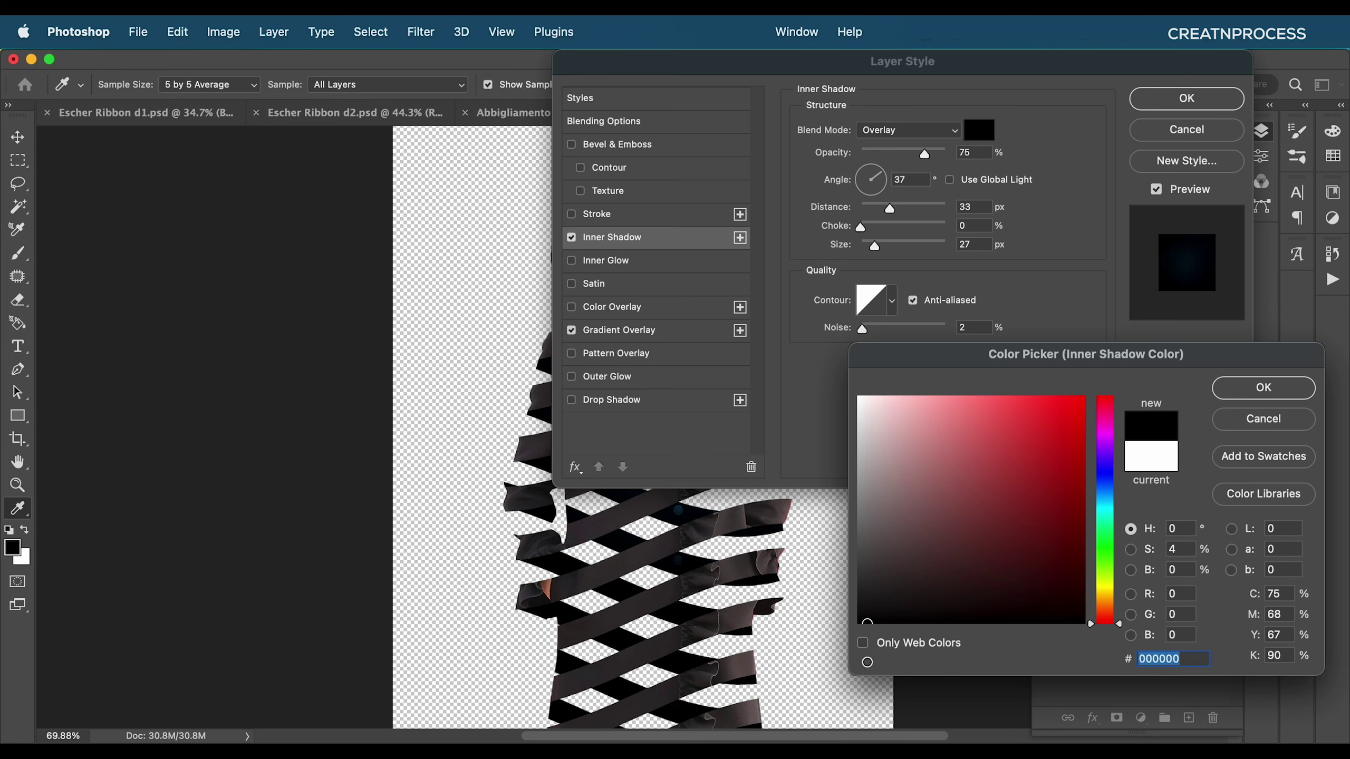
{"action": "key", "text": "Return"}
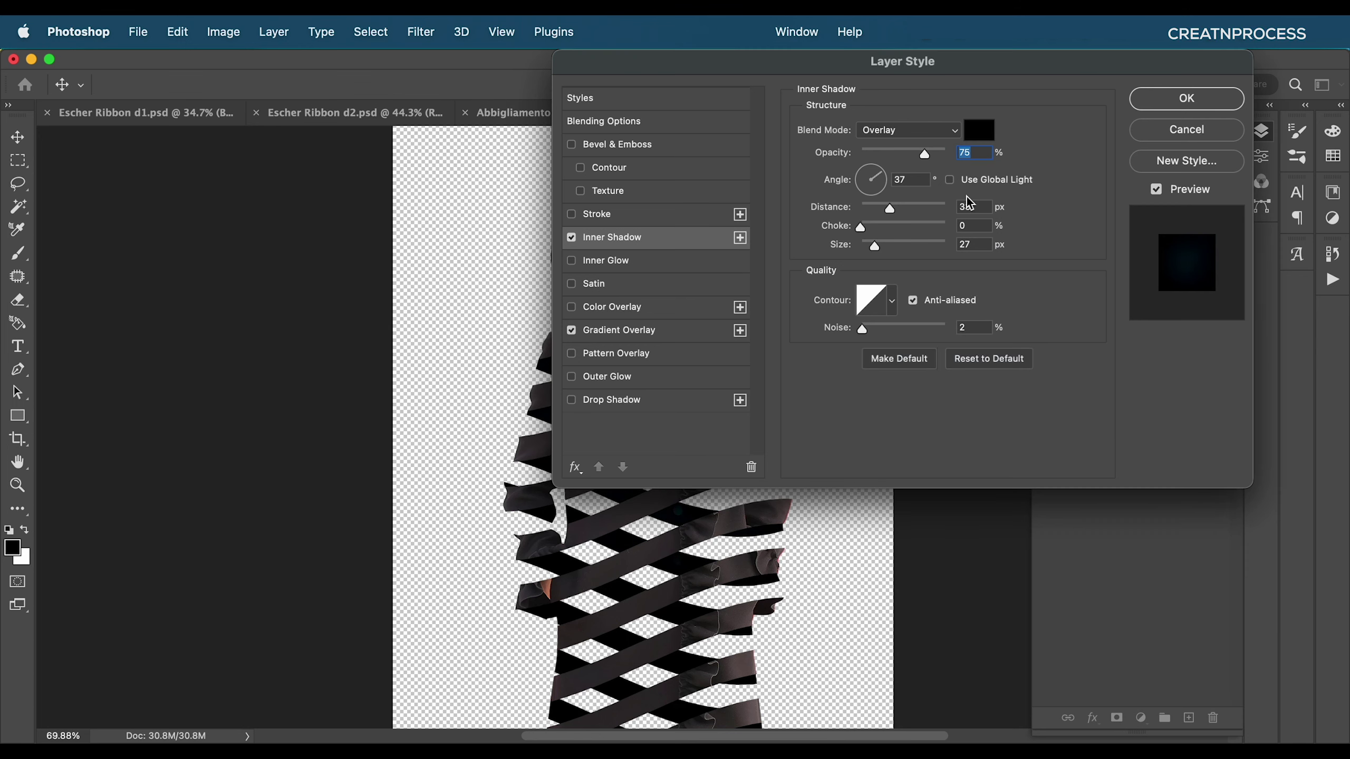
- Raise the inner shadow's opacity to 100% and reduce its distance, checking the ribbons up close
{"action": "left_click_drag", "start_coordinate": [925, 155], "coordinate": [1019, 165]}
{"action": "mouse_move", "coordinate": [884, 218]}
{"action": "left_mouse_down"}
{"action": "mouse_move", "coordinate": [851, 219]}
{"action": "mouse_move", "coordinate": [871, 218]}
{"action": "left_mouse_up"}
{"action": "scroll", "coordinate": [717, 574], "scroll_direction": "up", "scroll_amount": 1}
{"action": "scroll", "coordinate": [715, 570], "scroll_direction": "up", "scroll_amount": 5}
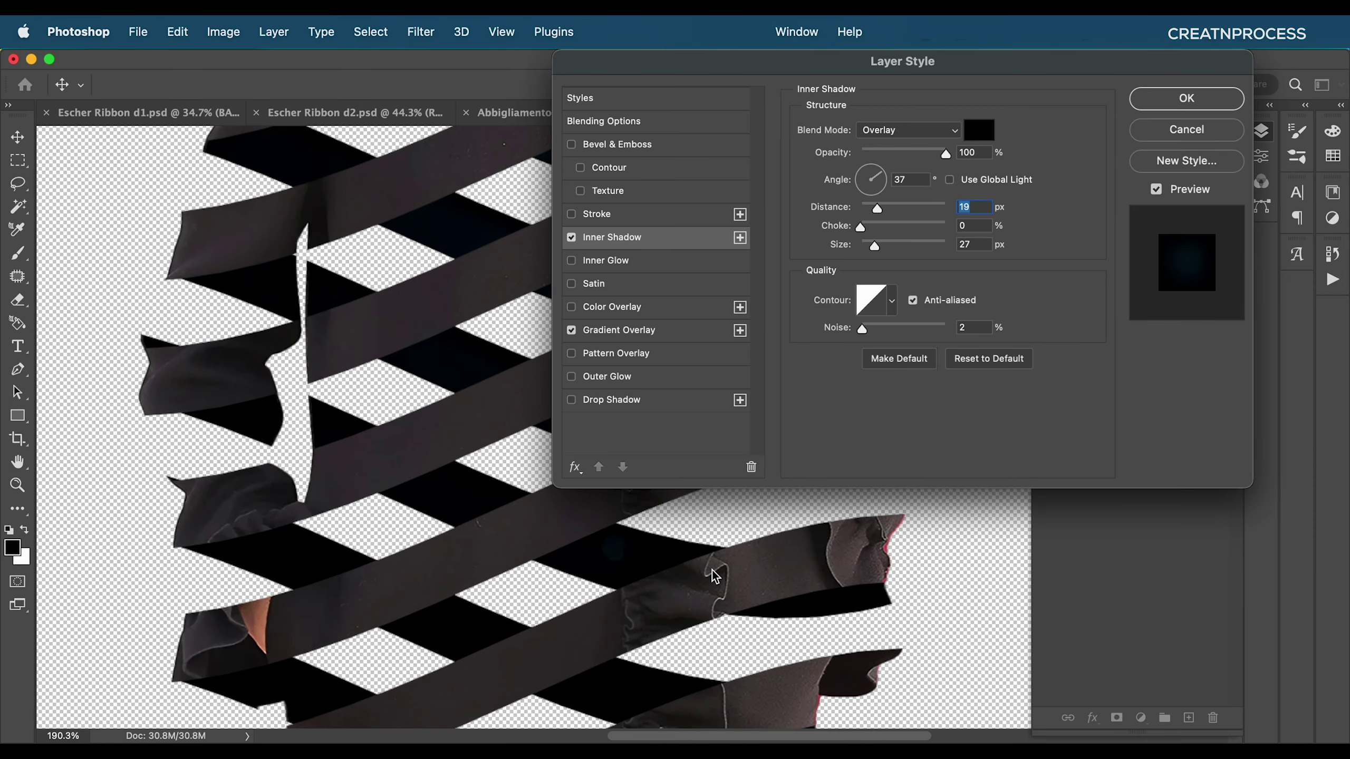
{"action": "left_click_drag", "start_coordinate": [715, 567], "coordinate": [536, 559]}
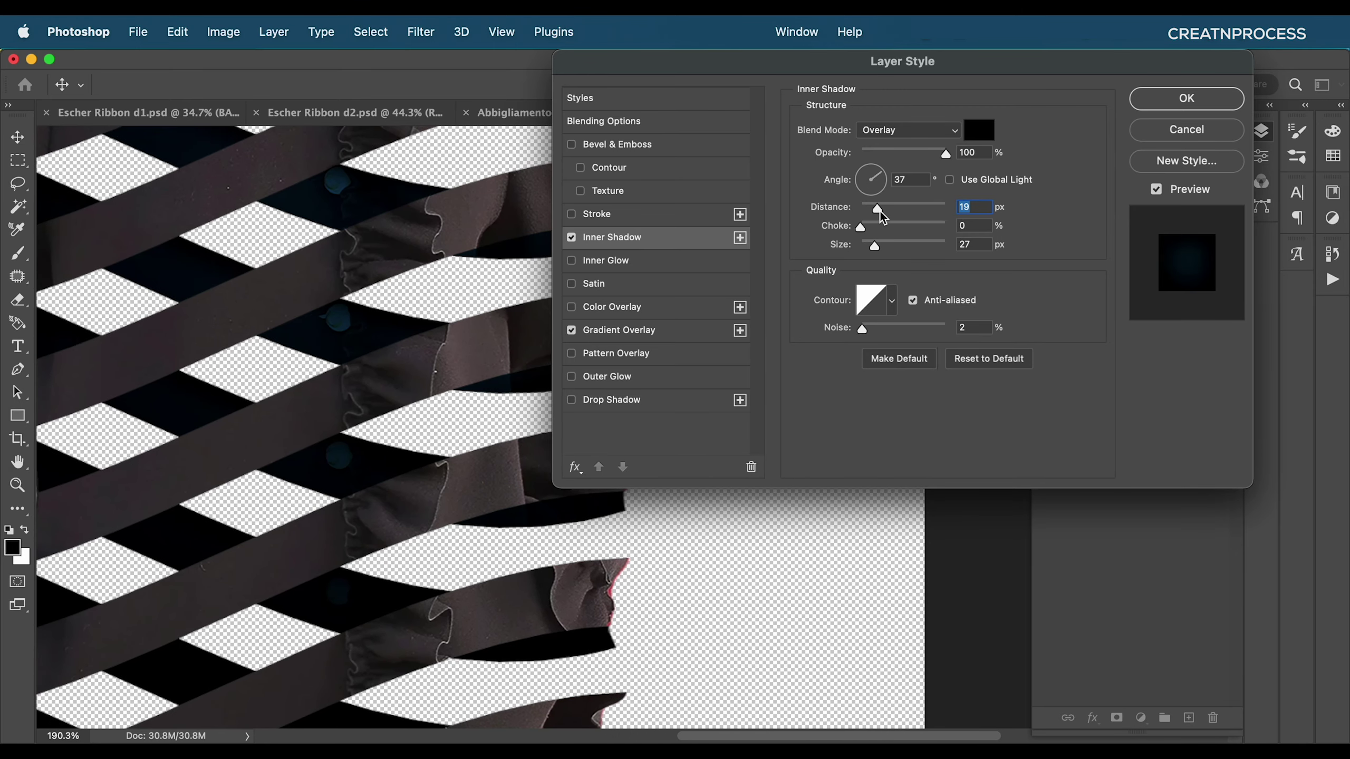
{"action": "mouse_move", "coordinate": [877, 209]}
{"action": "left_mouse_down"}
{"action": "mouse_move", "coordinate": [909, 209]}
{"action": "mouse_move", "coordinate": [821, 212]}
{"action": "mouse_move", "coordinate": [880, 214]}
{"action": "mouse_move", "coordinate": [856, 247]}
{"action": "mouse_move", "coordinate": [877, 251]}
{"action": "mouse_move", "coordinate": [882, 209]}
{"action": "left_mouse_up"}
- Set the Gradient Overlay's opacity to 74%
{"action": "left_click", "coordinate": [635, 330]}
{"action": "mouse_move", "coordinate": [945, 143]}
{"action": "left_mouse_down"}
{"action": "mouse_move", "coordinate": [882, 152]}
{"action": "mouse_move", "coordinate": [931, 154]}
{"action": "left_mouse_up"}
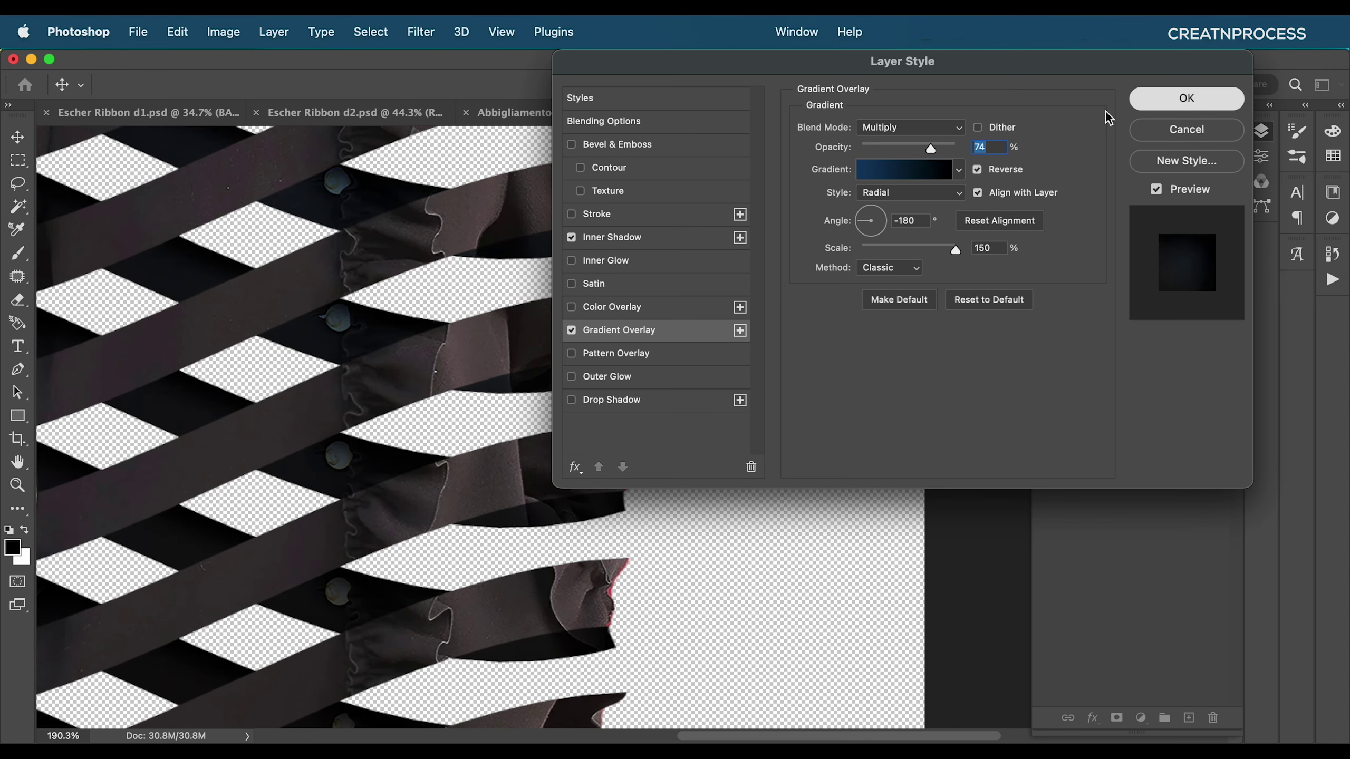
- Apply the Gradient Overlay, and add an Inner Shadow in Overlay mode to Layer 0 copy 2 with its colour set to ffffff
{"action": "left_click", "coordinate": [1186, 98]}
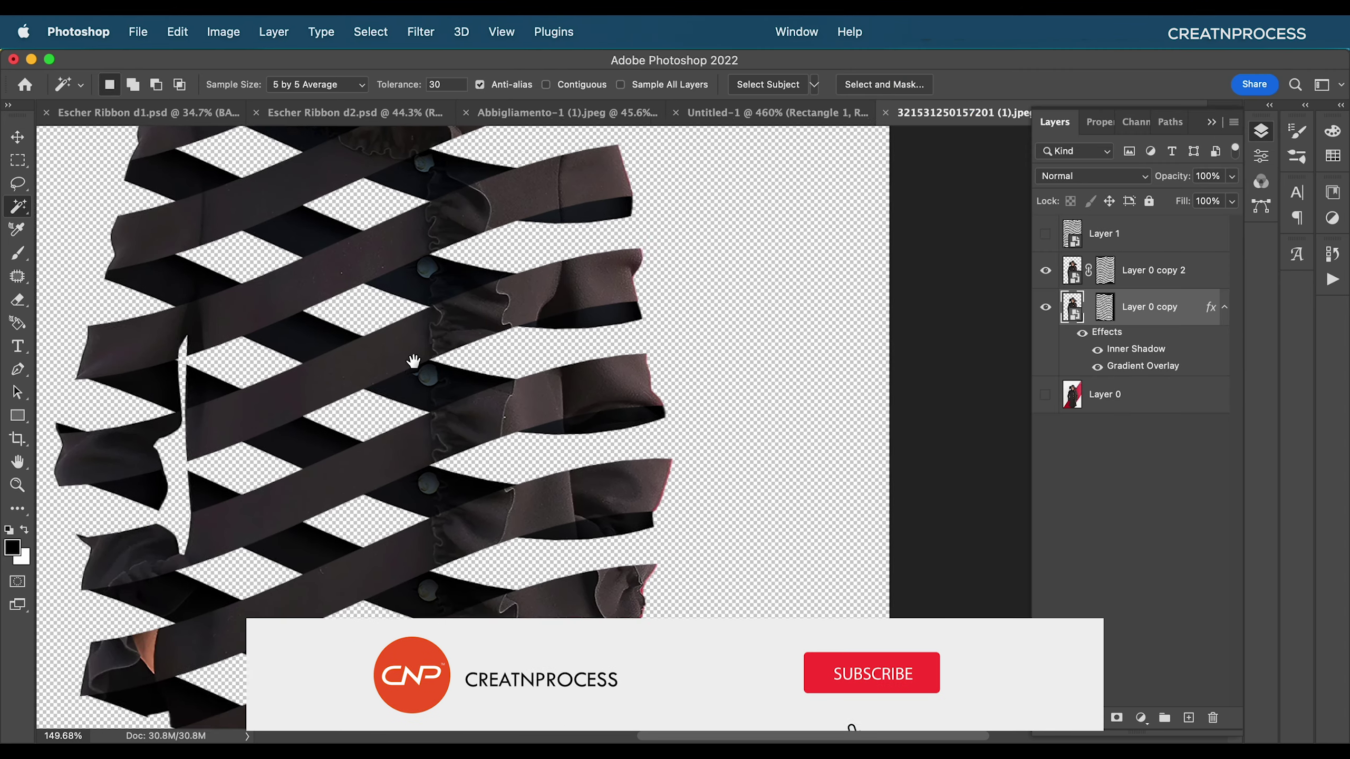
{"action": "left_click_drag", "start_coordinate": [401, 468], "coordinate": [497, 417]}
{"action": "left_click", "coordinate": [1213, 280]}
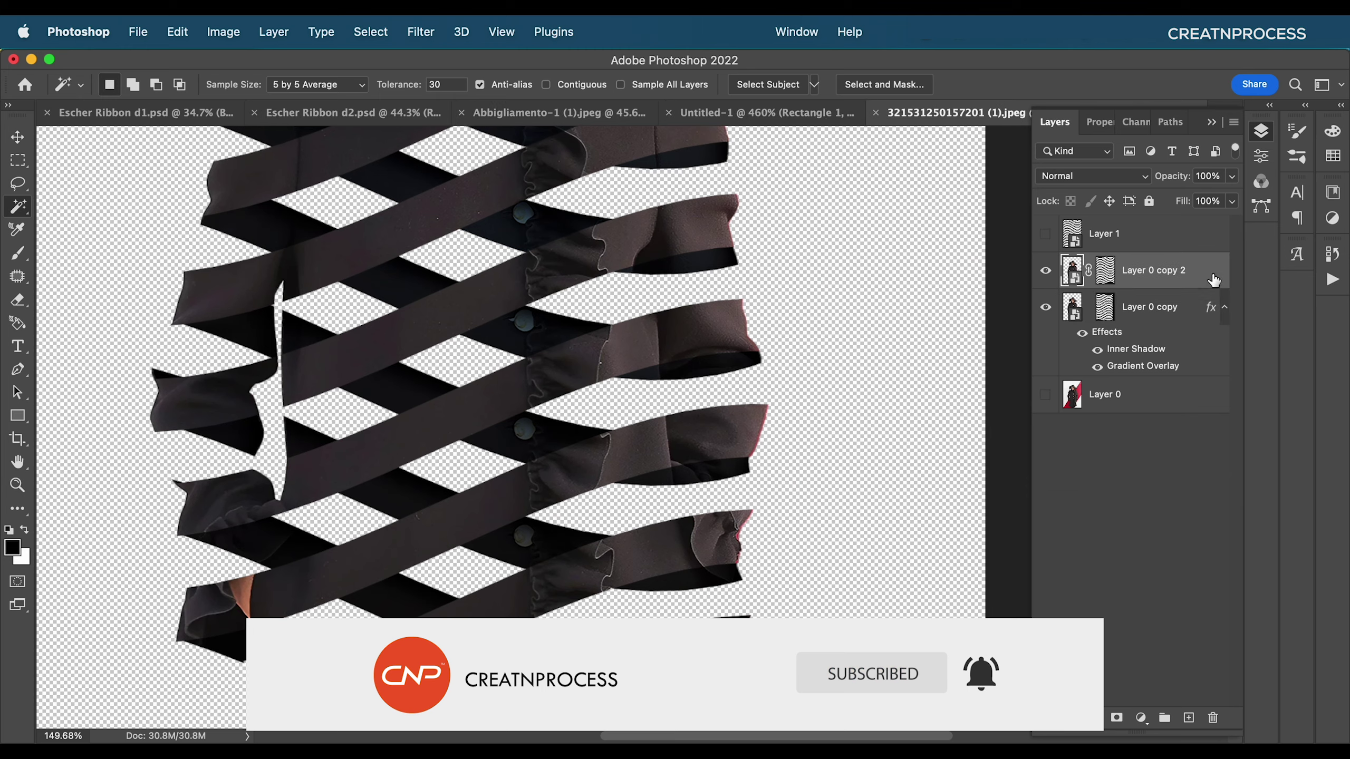
{"action": "double_click", "coordinate": [1214, 280]}
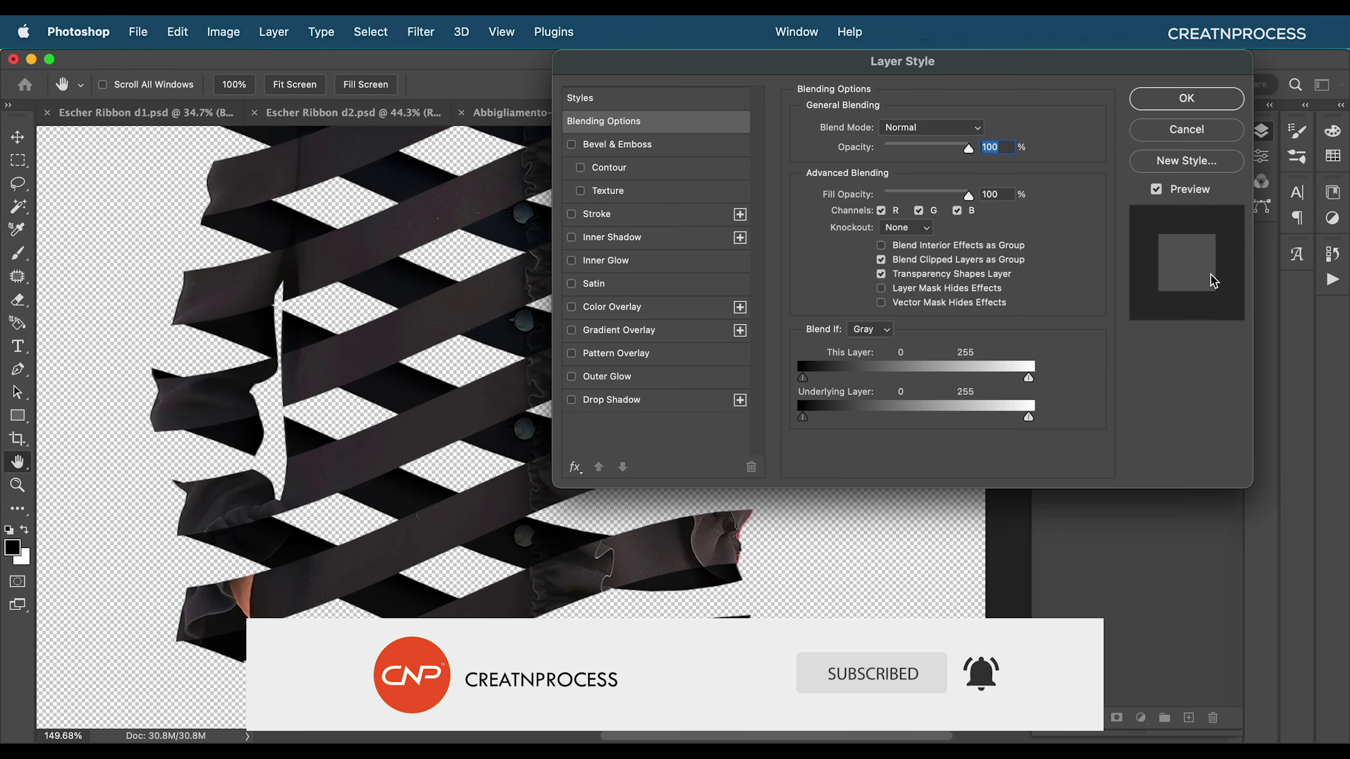
{"action": "left_click", "coordinate": [591, 238]}
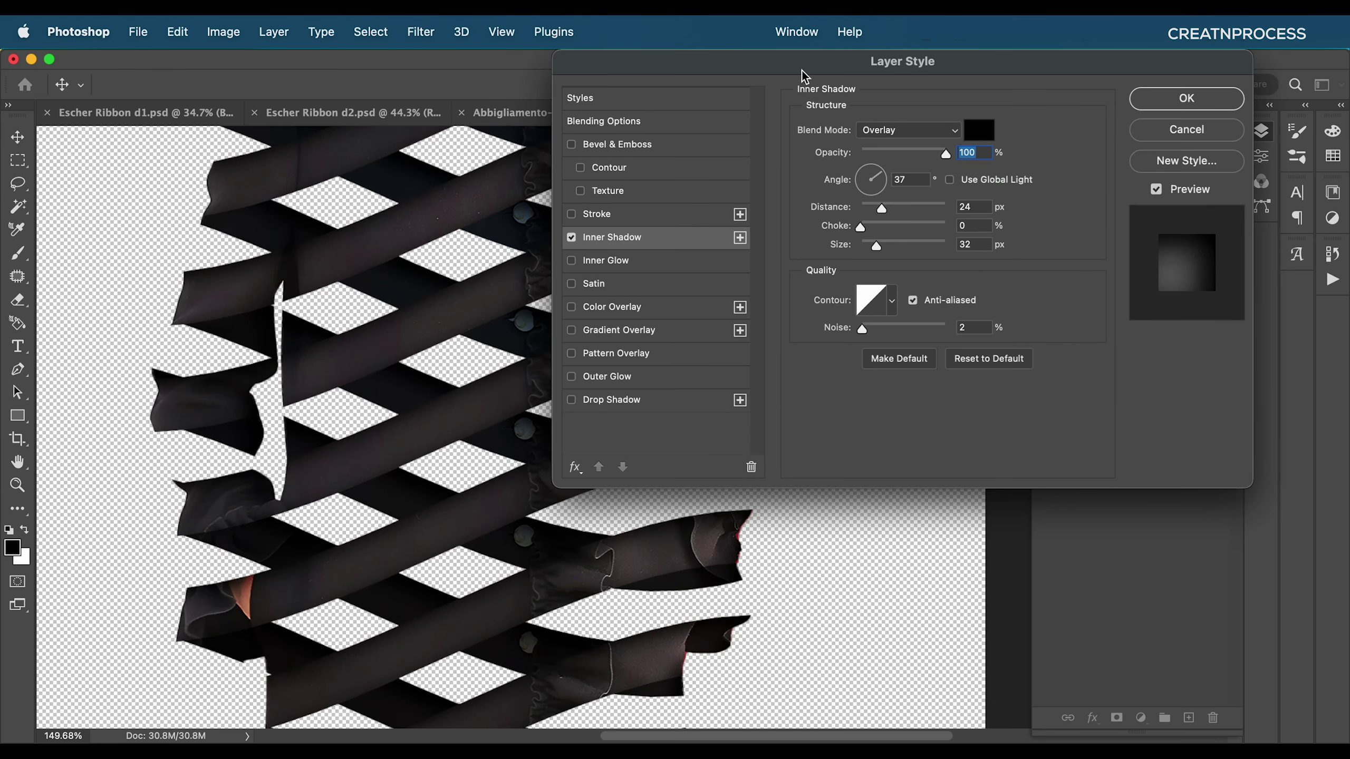
{"action": "left_click", "coordinate": [979, 130]}
{"action": "left_click", "coordinate": [856, 393]}
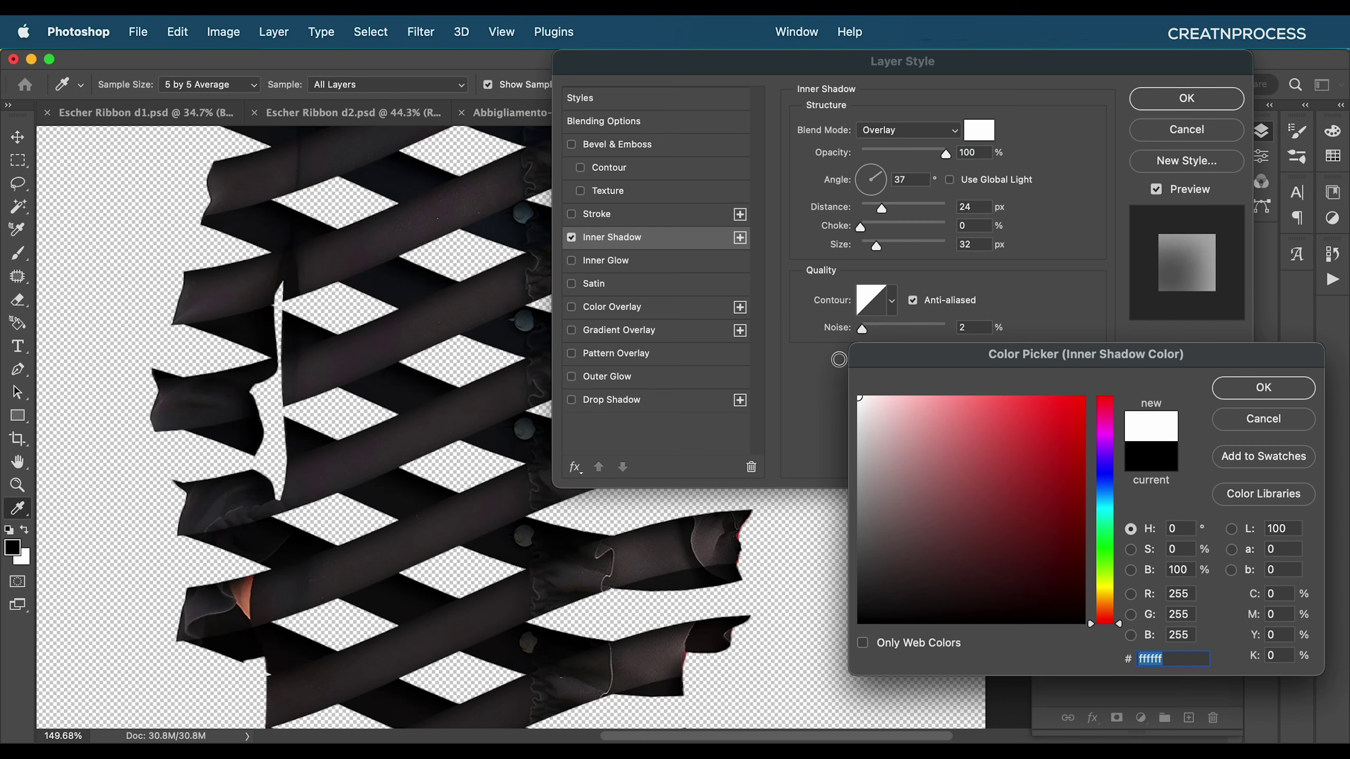
{"action": "left_click", "coordinate": [1264, 385]}
- Compare the ribbons with the Inner Shadow off and on, and set the shadow's opacity to 75%
{"action": "left_click_drag", "start_coordinate": [789, 68], "coordinate": [624, 375]}
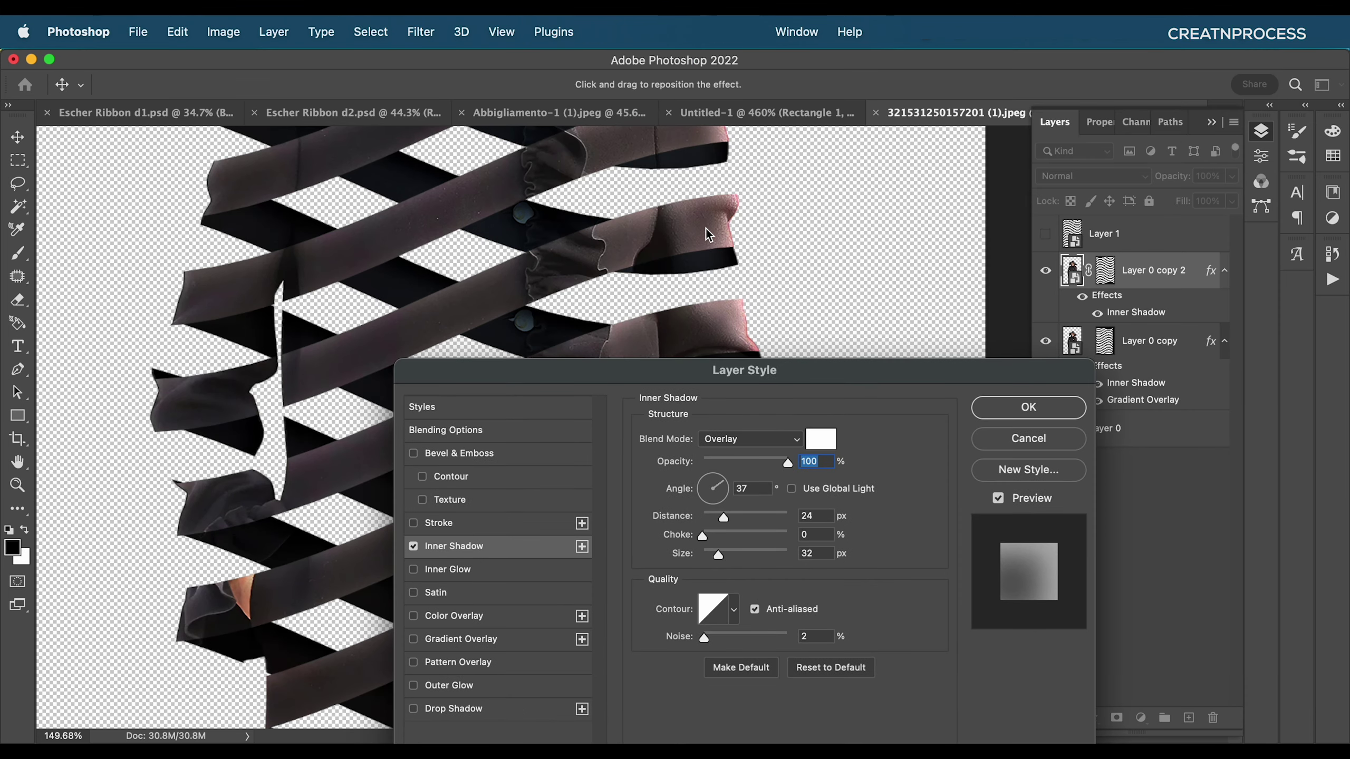
{"action": "left_click", "coordinate": [412, 548]}
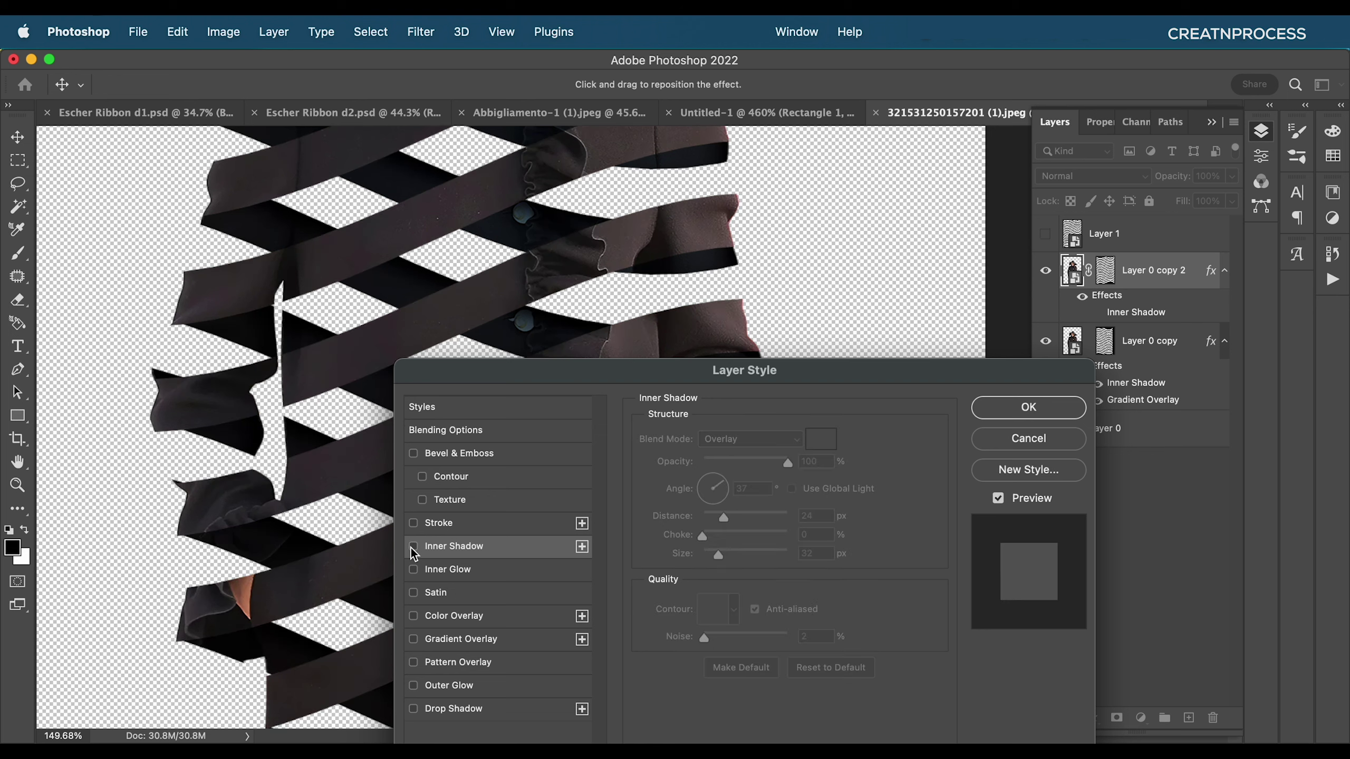
{"action": "left_click", "coordinate": [411, 548]}
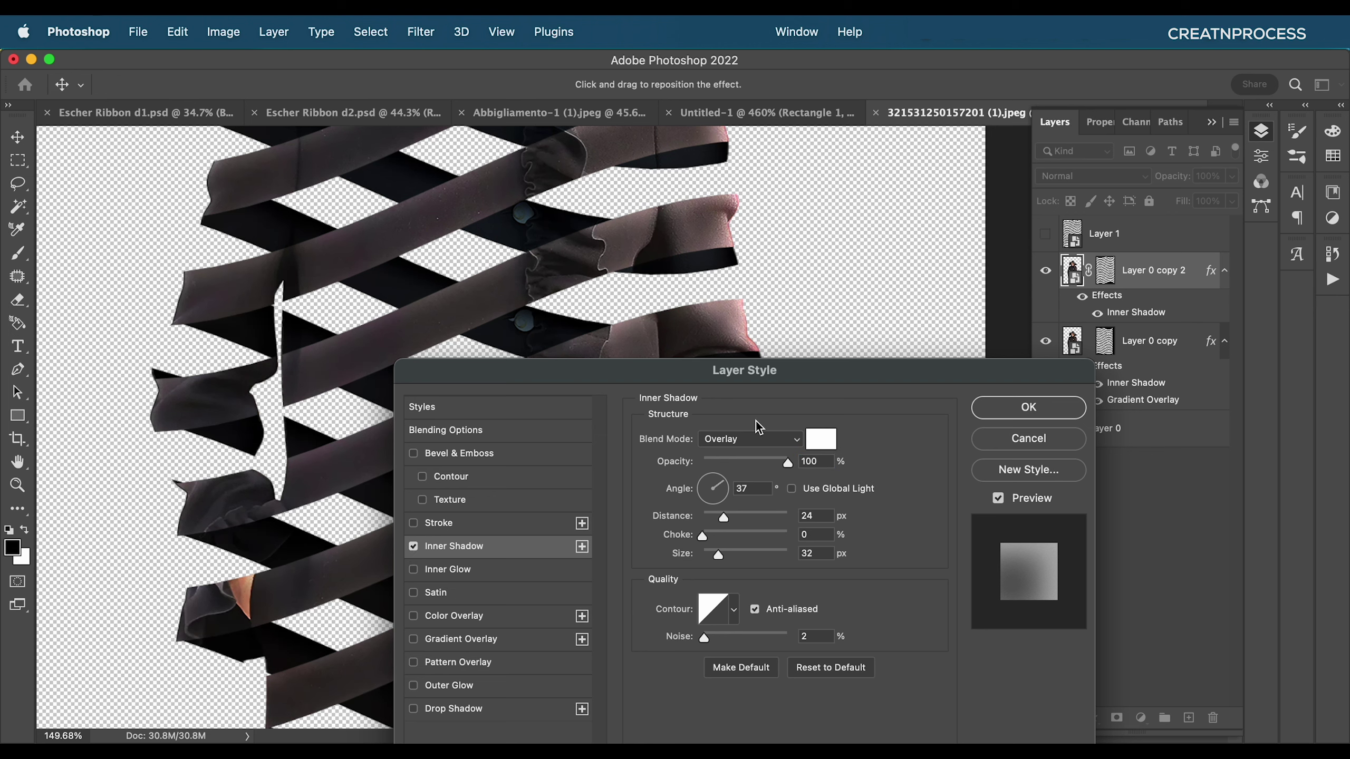
{"action": "mouse_move", "coordinate": [787, 462]}
{"action": "left_mouse_down"}
{"action": "mouse_move", "coordinate": [744, 469]}
{"action": "mouse_move", "coordinate": [766, 466]}
{"action": "left_mouse_up"}
- Set the Inner Shadow's angle to 45° and its distance to 31 px, and apply the style to Layer 0 copy 2
{"action": "double_click", "coordinate": [742, 492]}
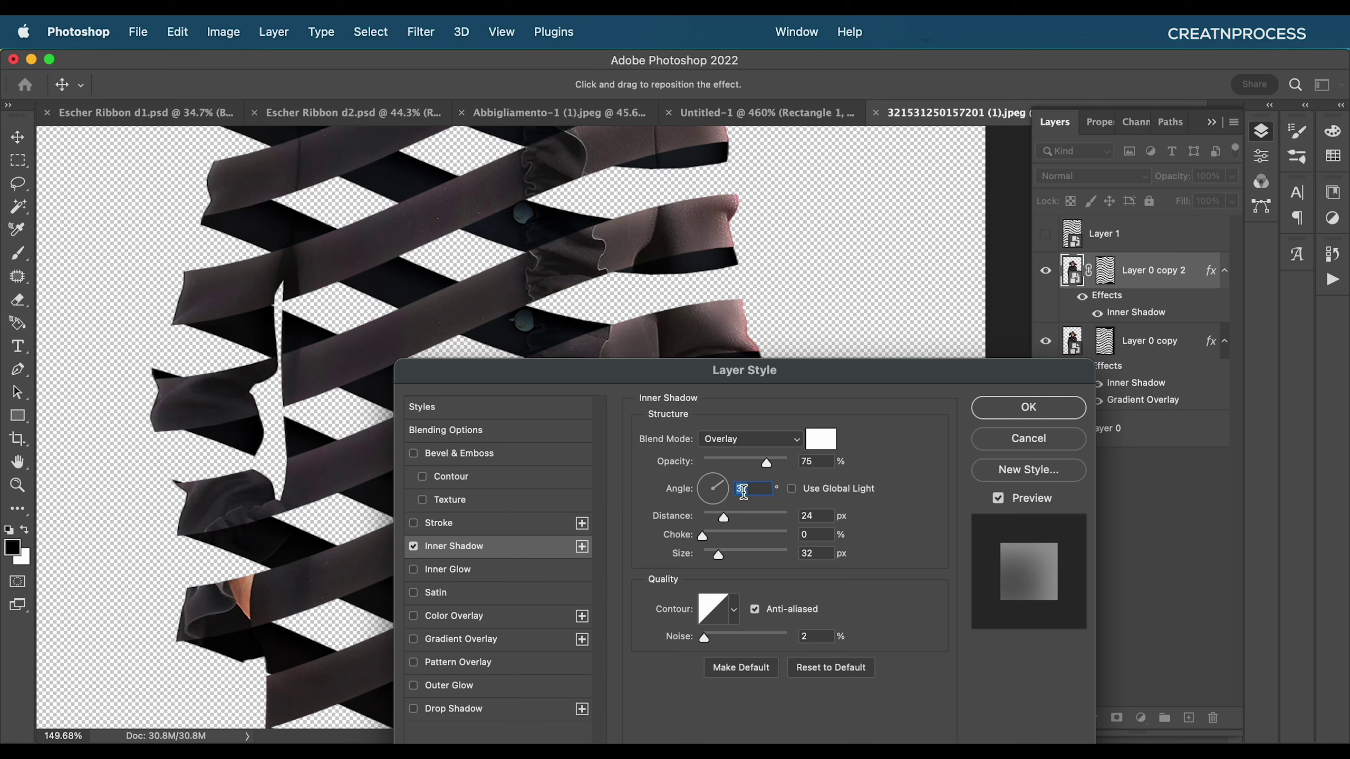
{"action": "key", "text": "shift+Down"}
{"action": "key", "text": "shift+Down"}
{"action": "key", "text": "shift+Up"}
{"action": "key", "text": "shift+Up"}
{"action": "key", "text": "shift+Up"}
{"action": "key", "text": "shift+Up"}
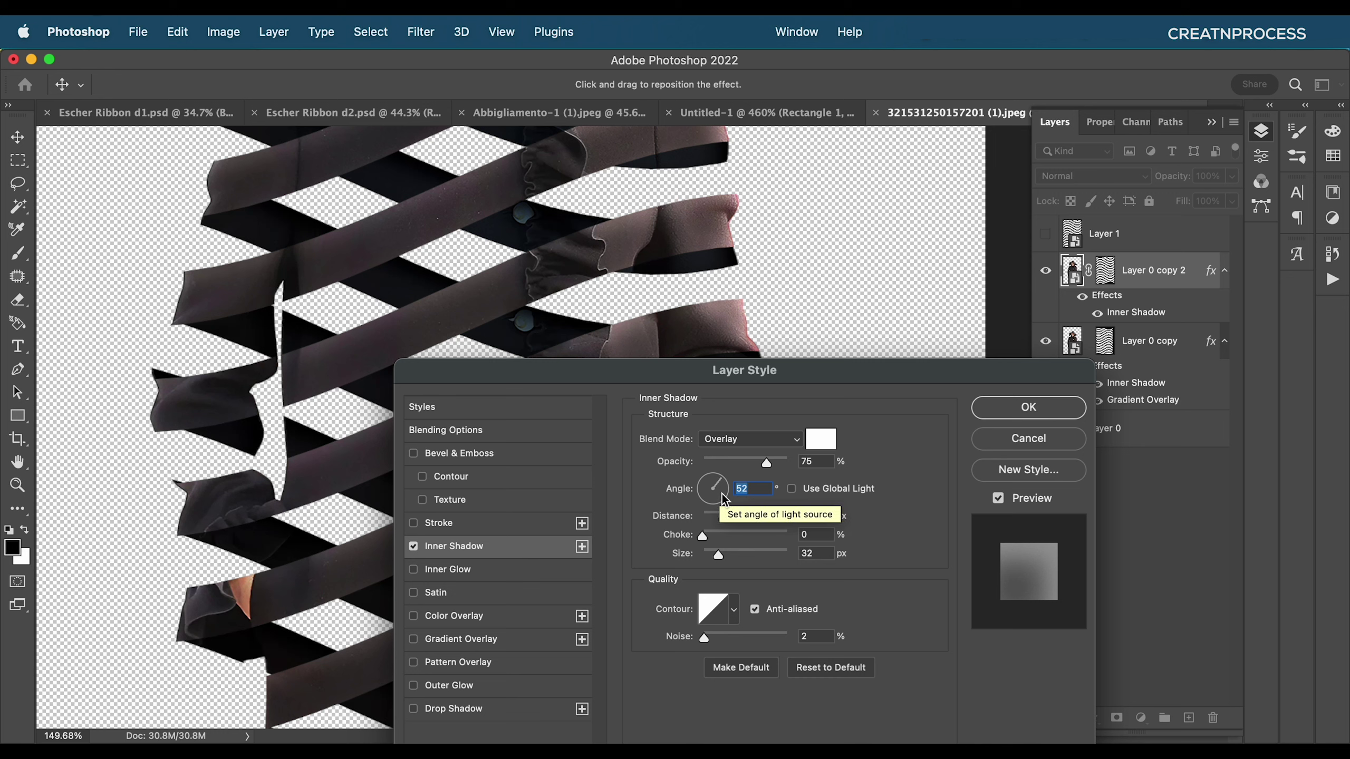
{"action": "type", "text": "45"}
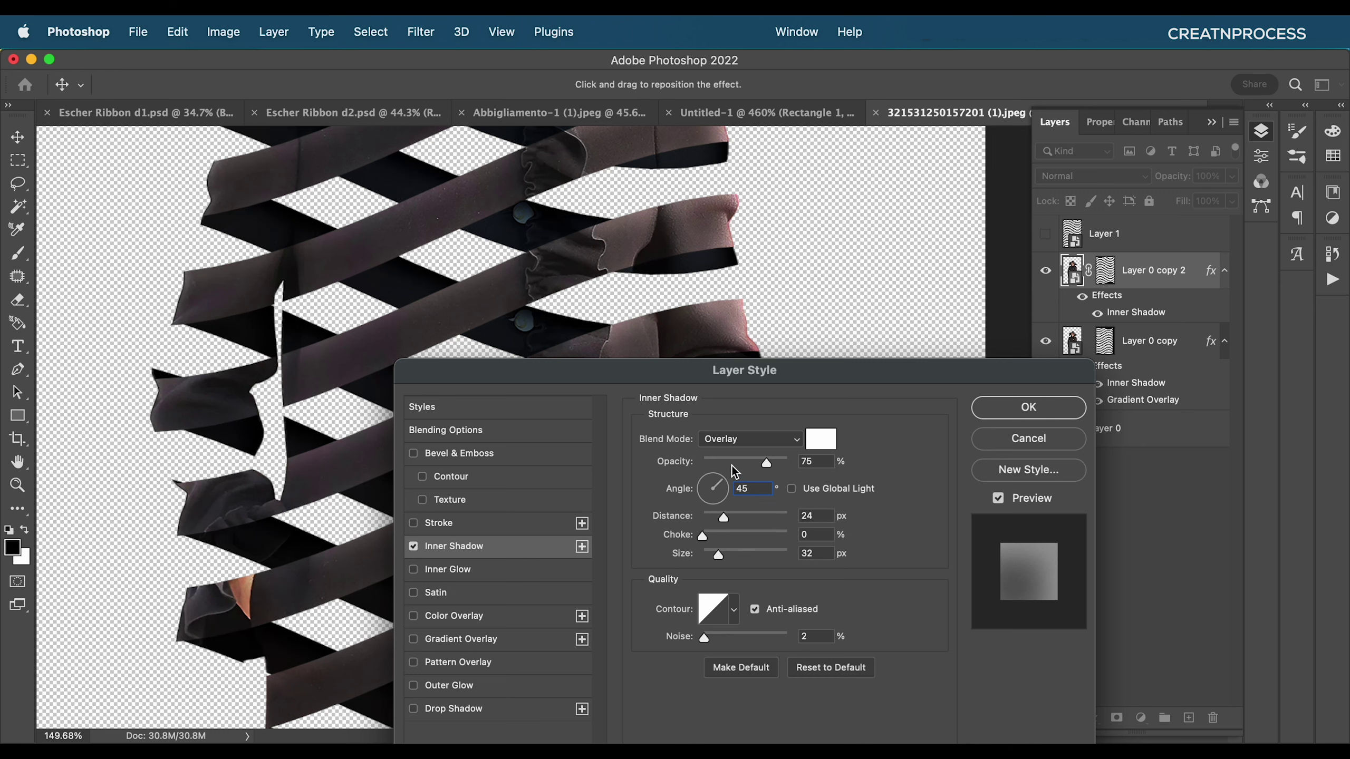
{"action": "left_click_drag", "start_coordinate": [724, 522], "coordinate": [719, 555]}
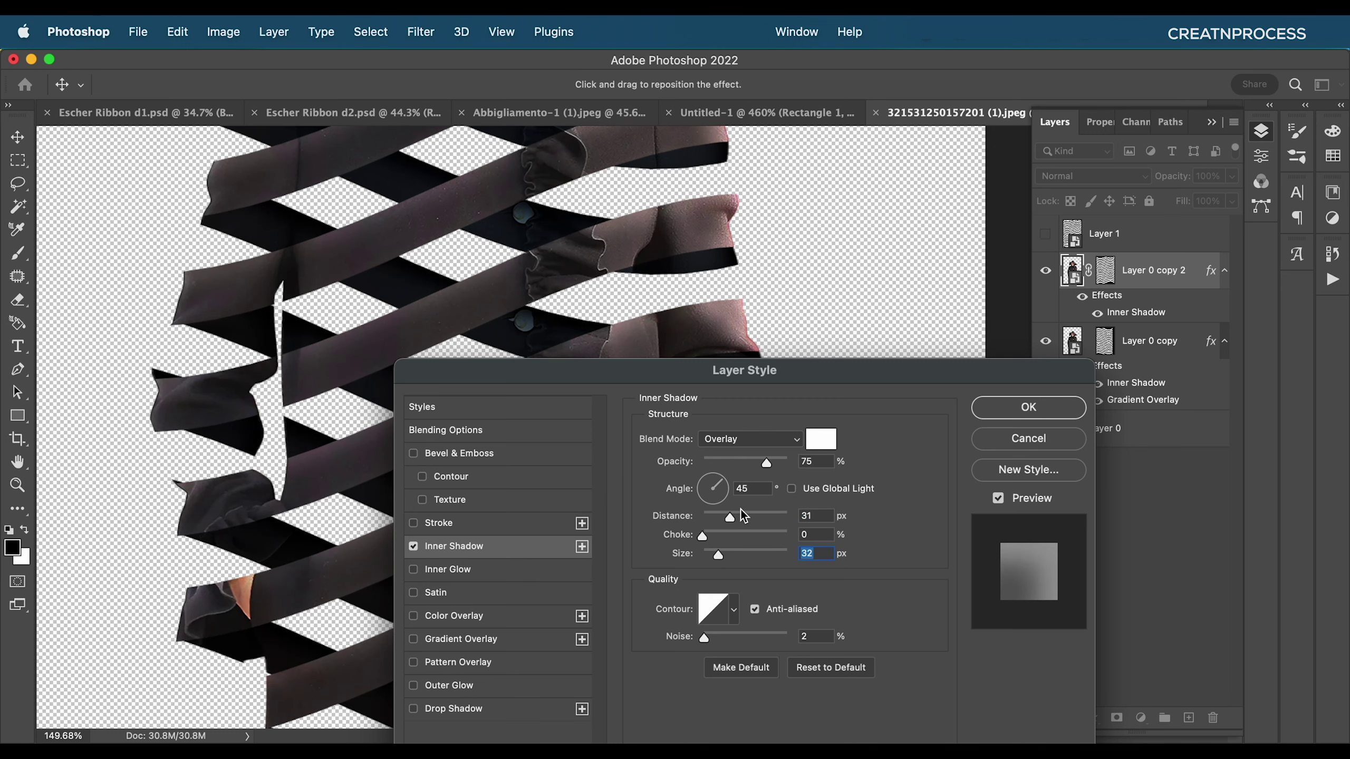
{"action": "left_click", "coordinate": [1007, 410]}
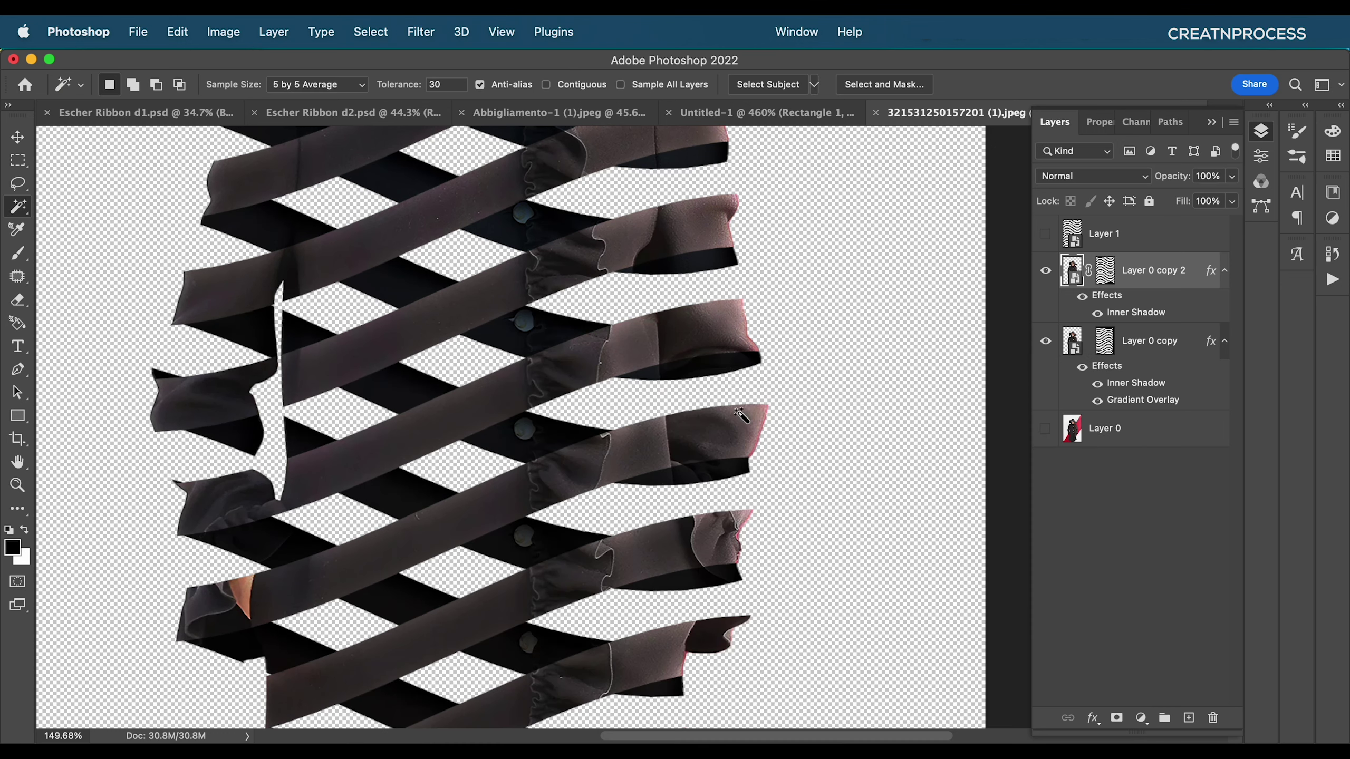
{"action": "key", "text": "super+0"}
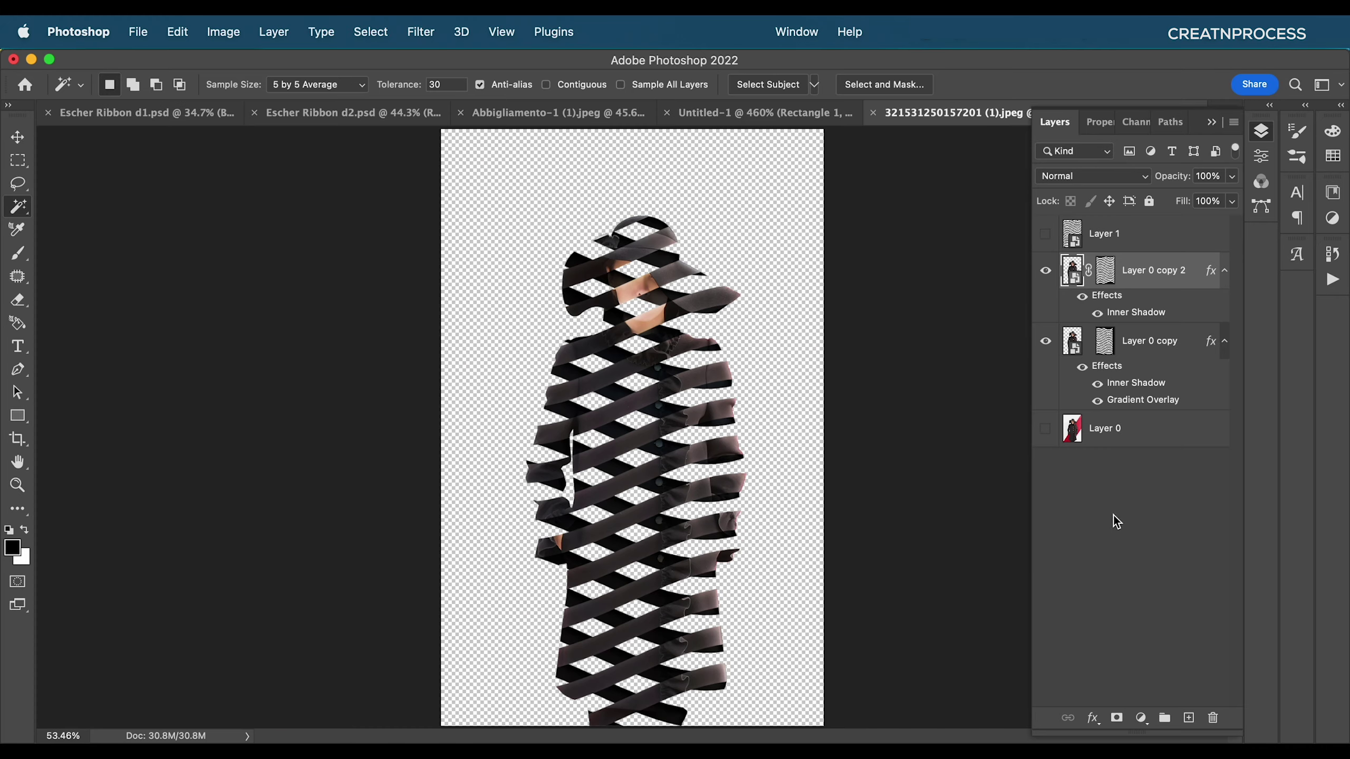
- Add a new layer directly above Layer 0 and fill it with white as the background
{"action": "left_click", "coordinate": [1078, 429]}
{"action": "left_click", "coordinate": [1164, 717]}
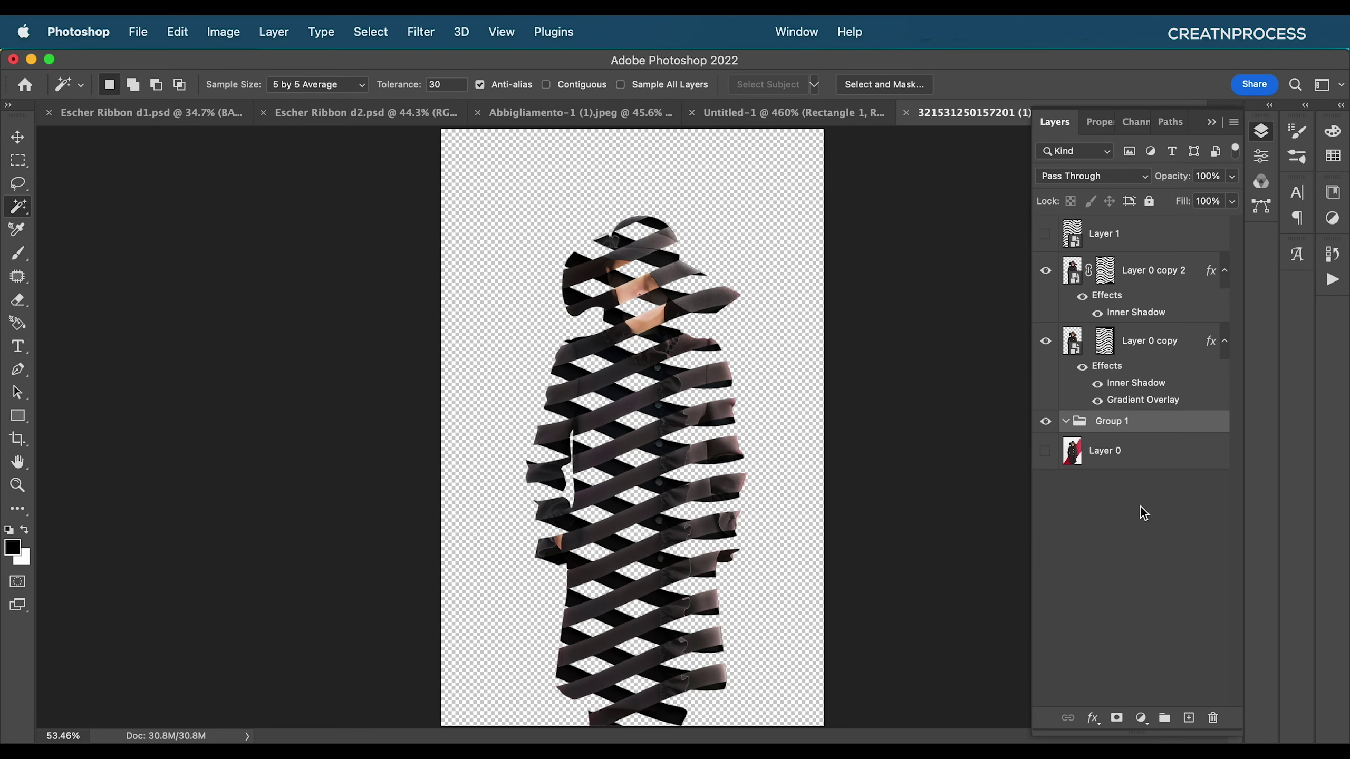
{"action": "key", "text": "super+z"}
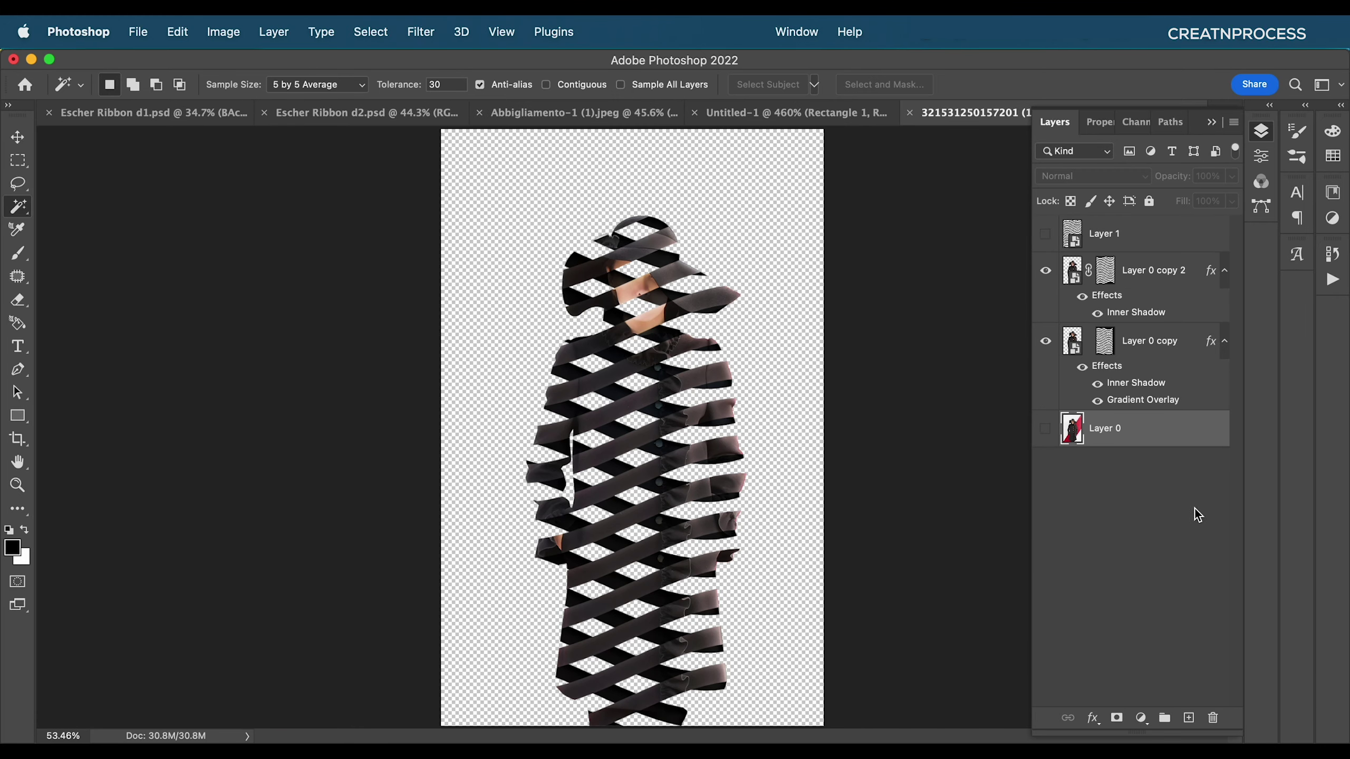
{"action": "left_click", "coordinate": [1188, 717]}
{"action": "key", "text": "alt+BackSpace"}
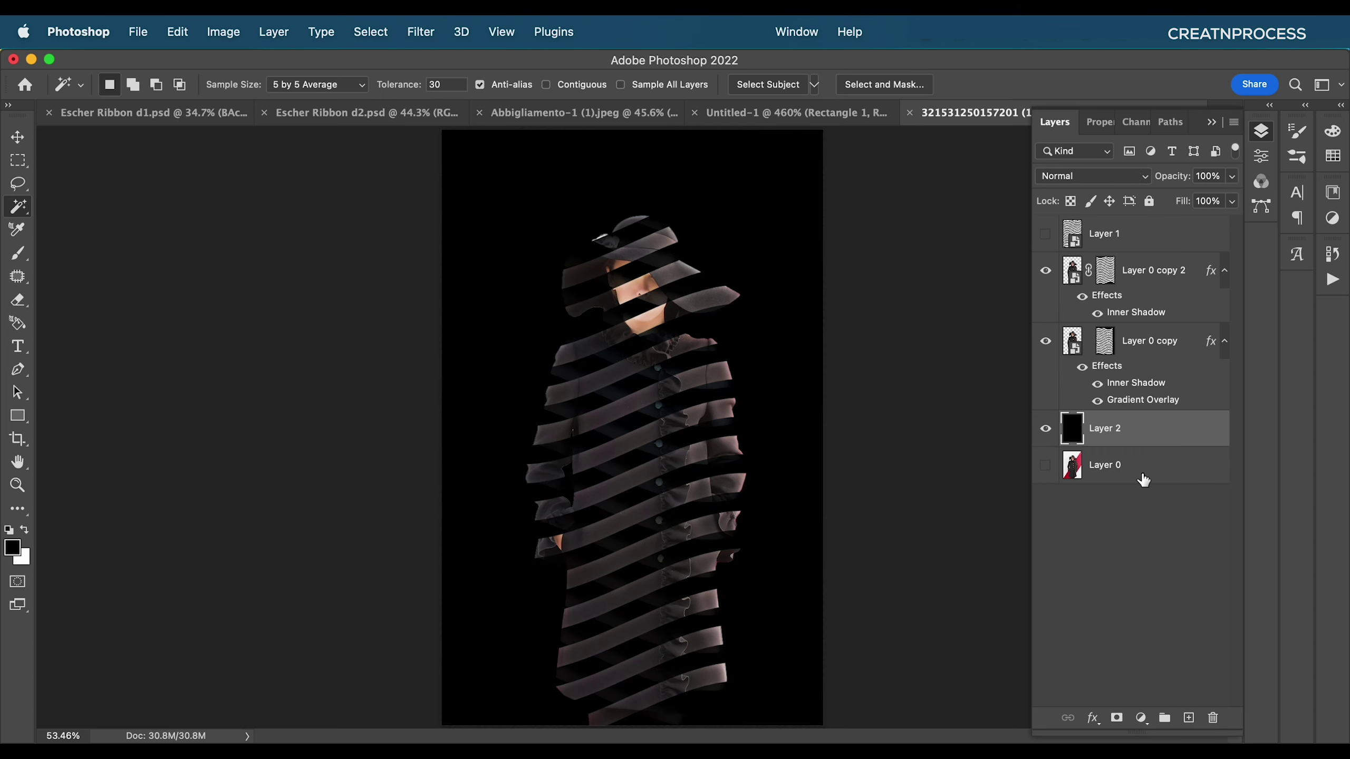
{"action": "key", "text": "super+BackSpace"}
- Duplicate Layer 0 copy 2 with its mask and Inner Shadow
{"action": "scroll", "coordinate": [753, 356], "scroll_direction": "up", "scroll_amount": 5}
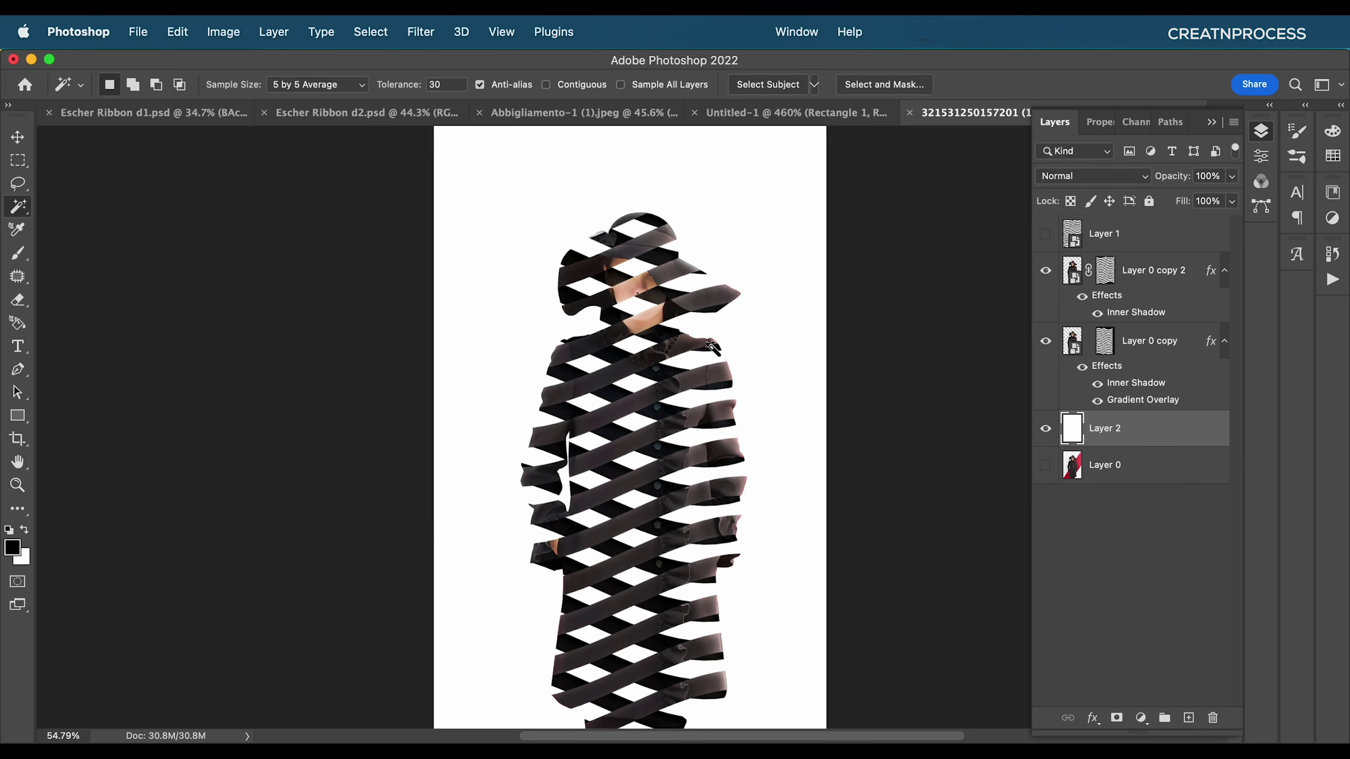
{"action": "scroll", "coordinate": [709, 407], "scroll_direction": "up", "scroll_amount": 1}
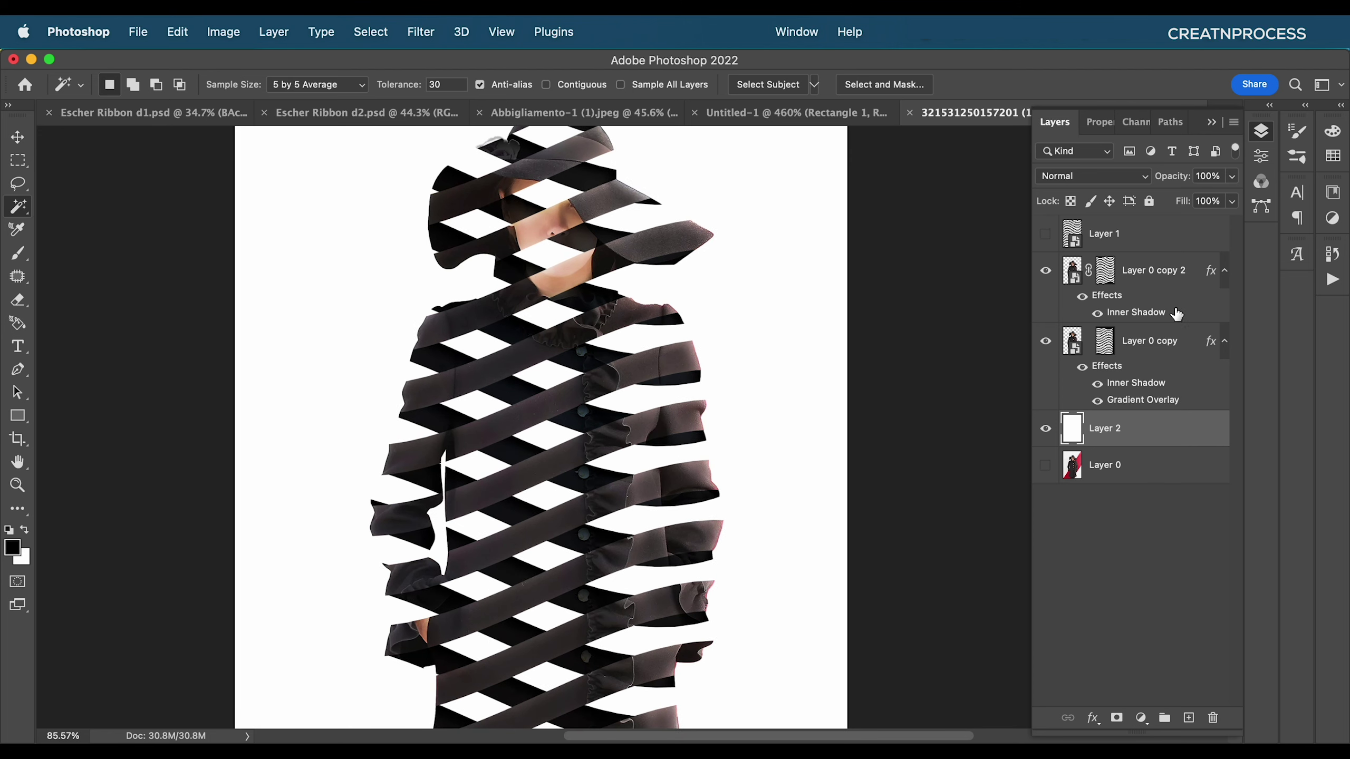
{"action": "left_click", "coordinate": [1171, 284]}
{"action": "left_click_drag", "start_coordinate": [1163, 283], "coordinate": [1189, 719]}
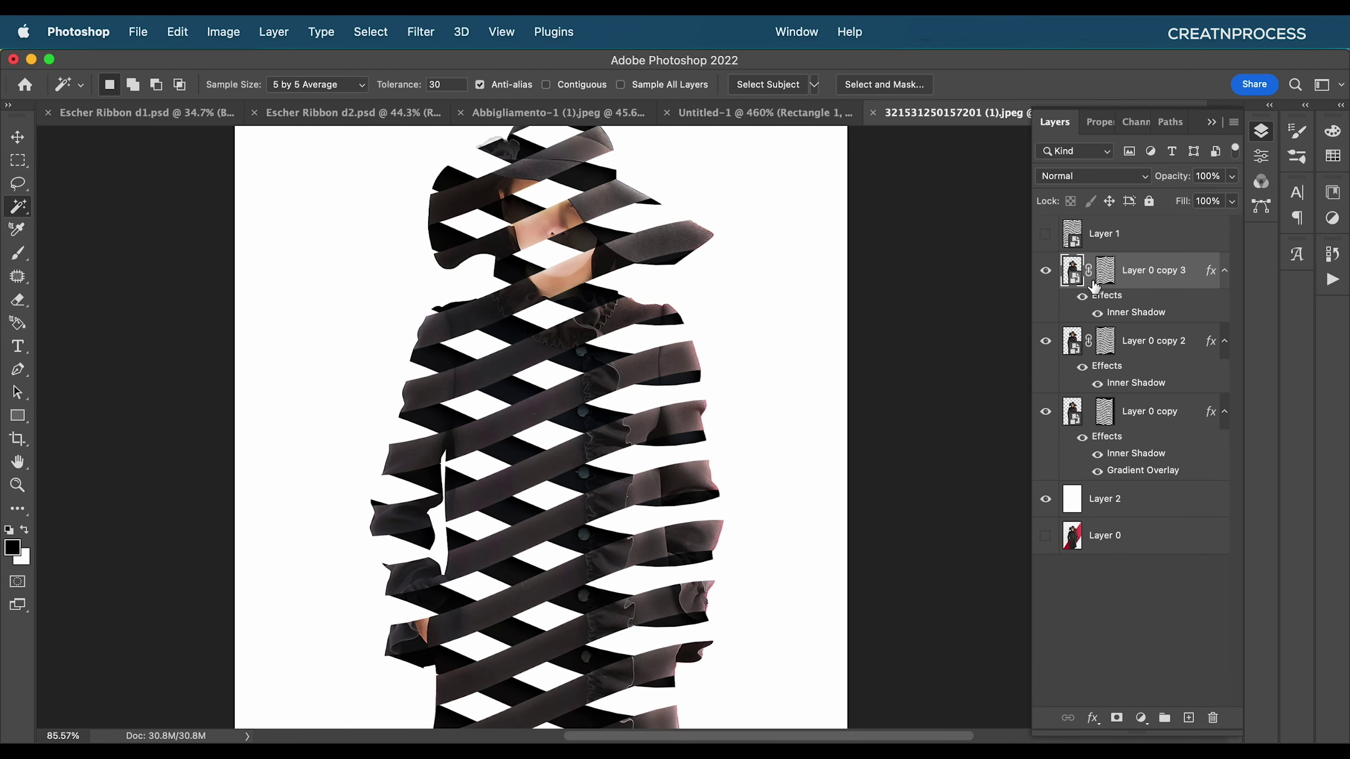
- Rename Layer 0 copy 2 as Front and Layer 0 copy as Back
{"action": "double_click", "coordinate": [1150, 351]}
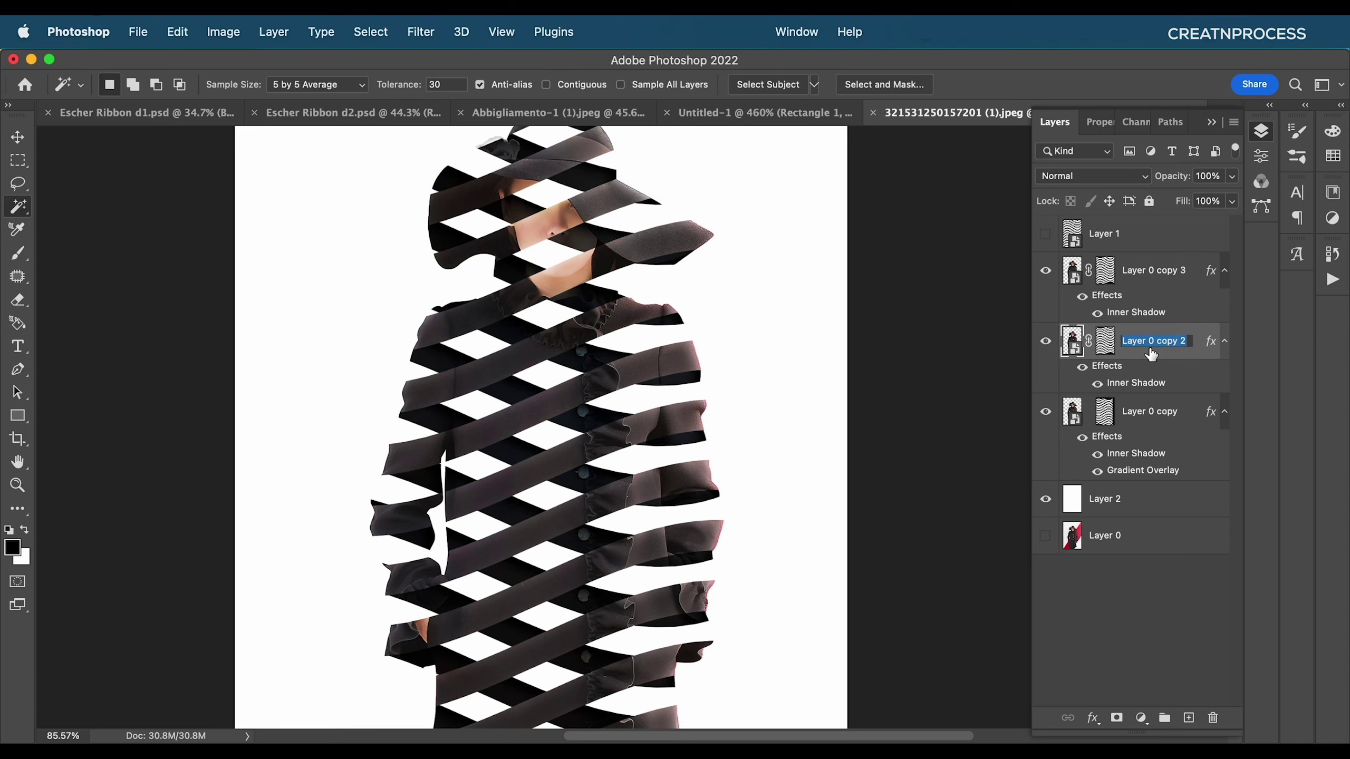
{"action": "type", "text": "Front"}
{"action": "key", "text": "Return"}
{"action": "double_click", "coordinate": [1155, 411]}
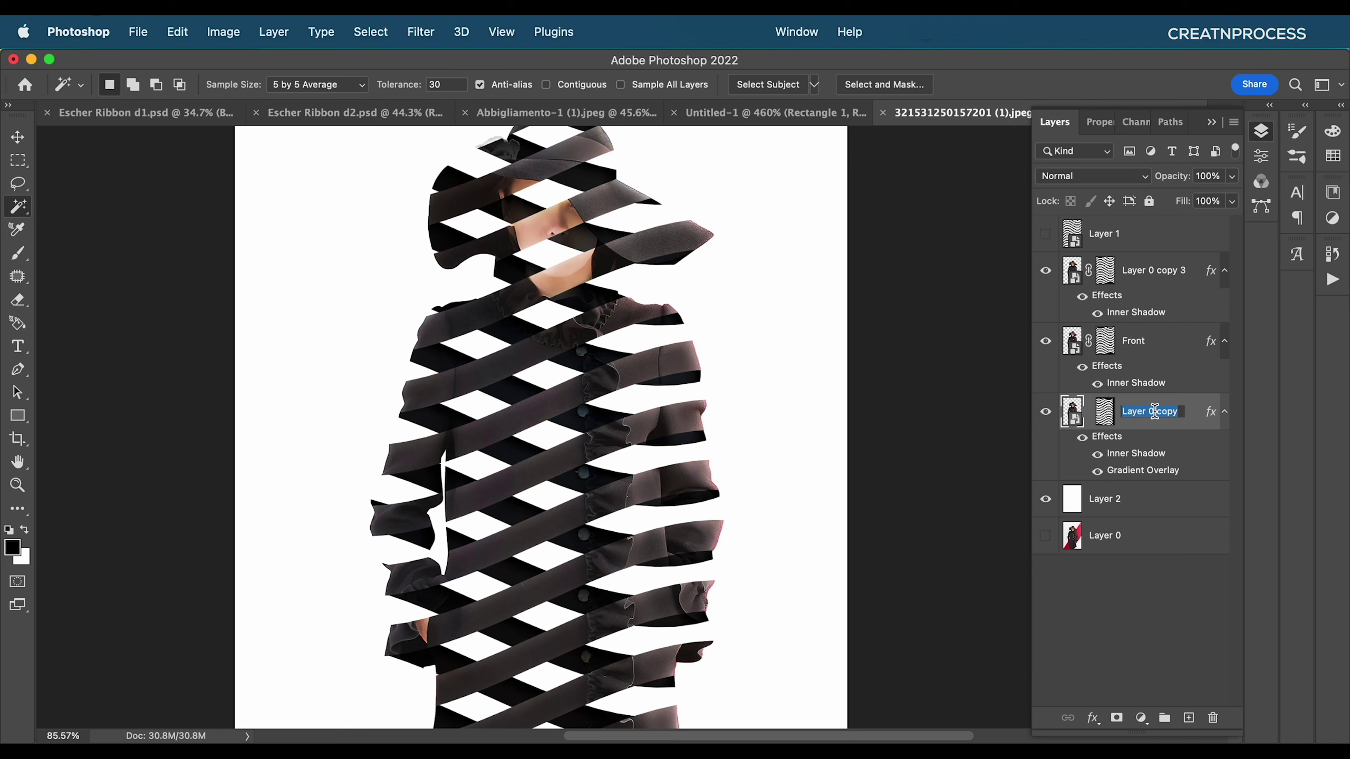
{"action": "type", "text": "Back"}
{"action": "key", "text": "Return"}
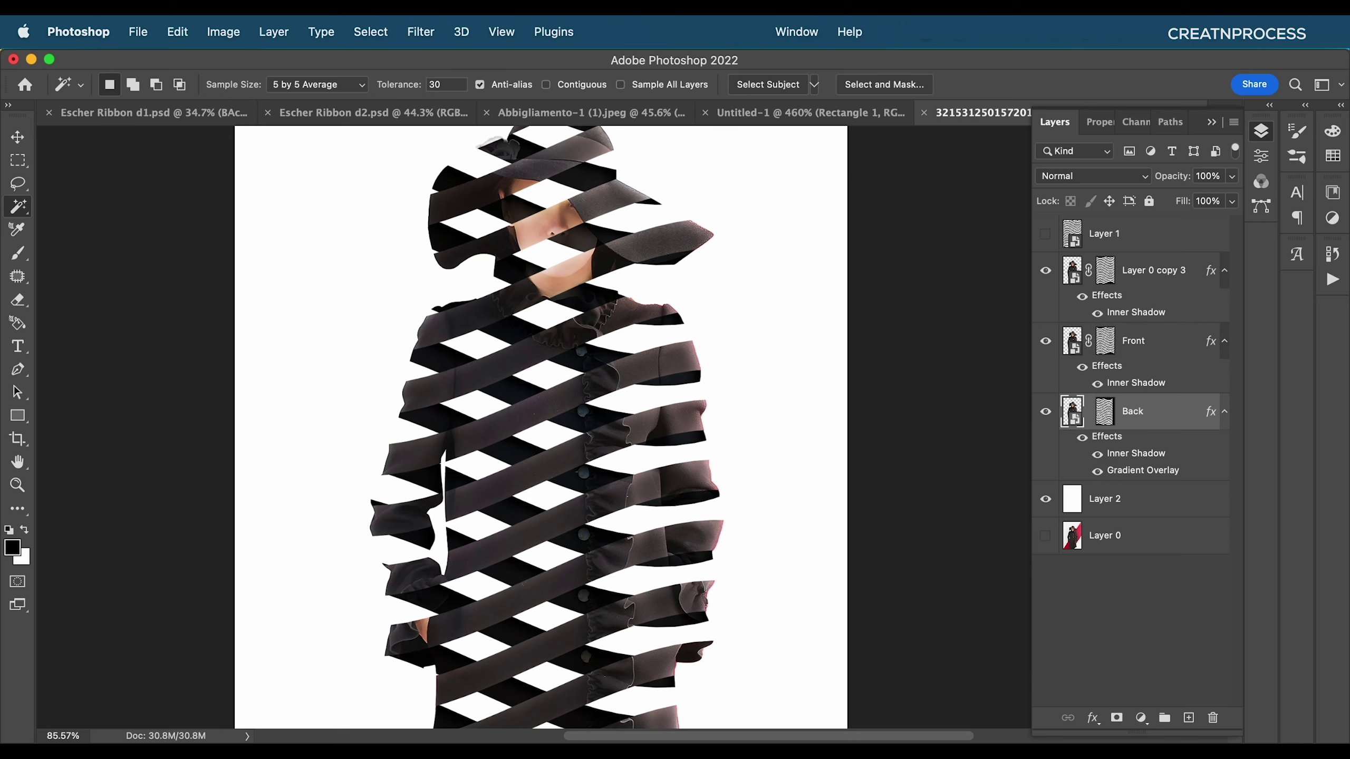
- Rename the duplicated layer Layer 0 copy 3 as CUstom
{"action": "double_click", "coordinate": [1165, 270]}
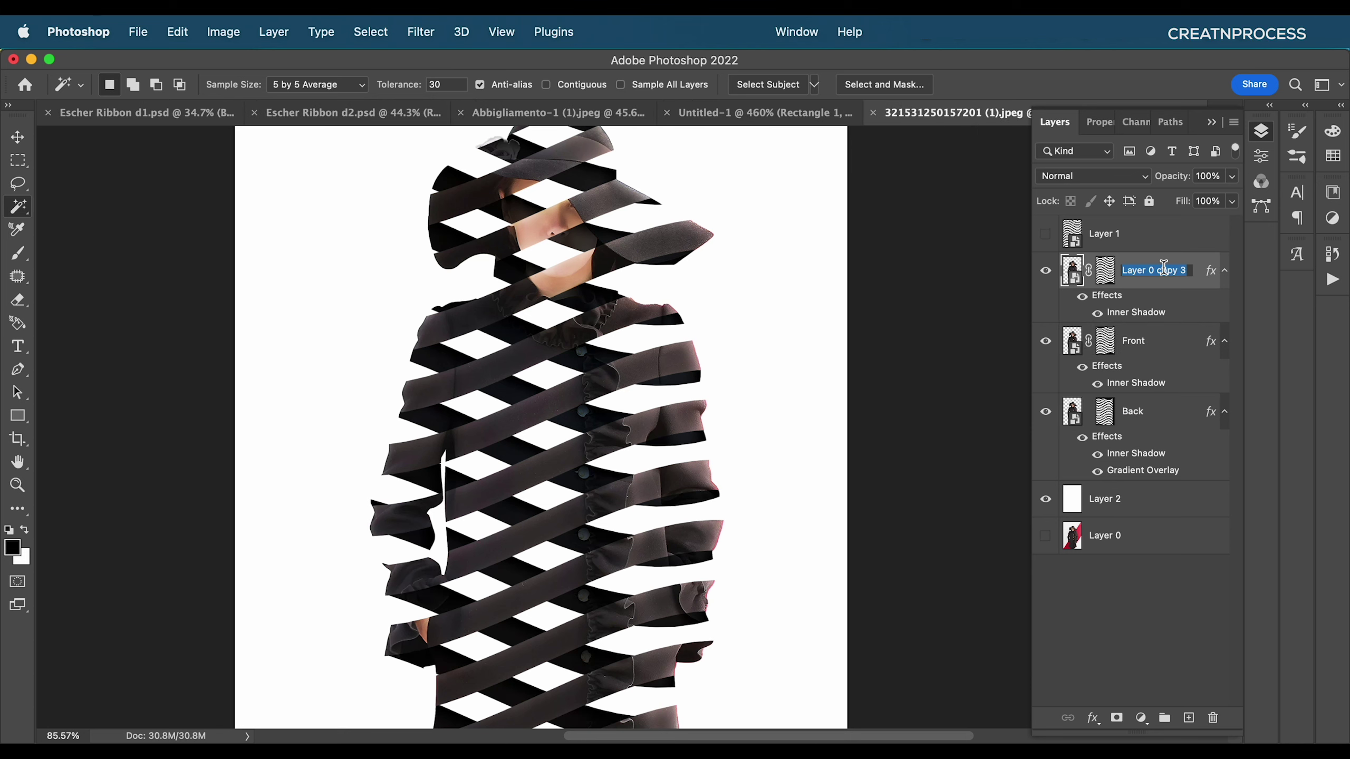
{"action": "type", "text": "CUstom"}
{"action": "key", "text": "Return"}
- Fill the CUstom layer's mask with black and remove the layer's effects
{"action": "left_click", "coordinate": [1103, 274]}
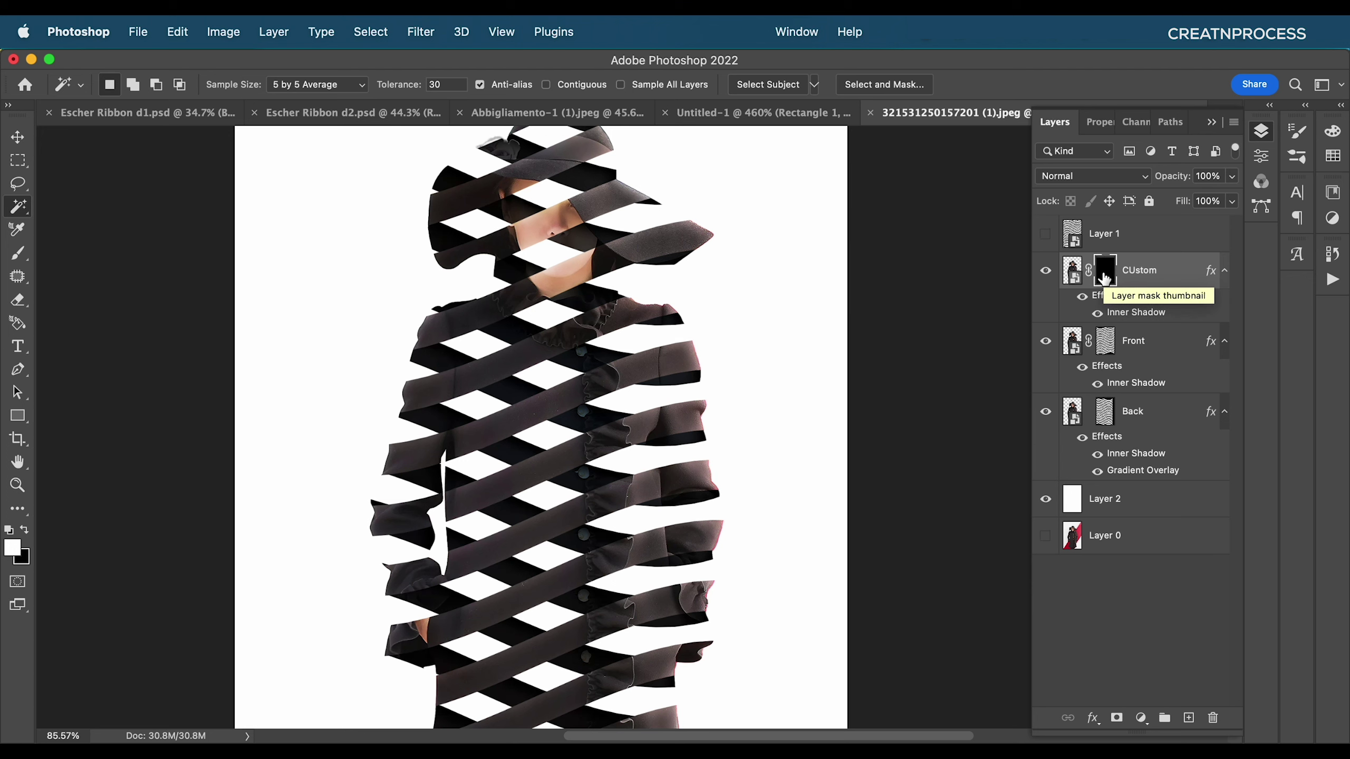
{"action": "key", "text": "alt+BackSpace"}
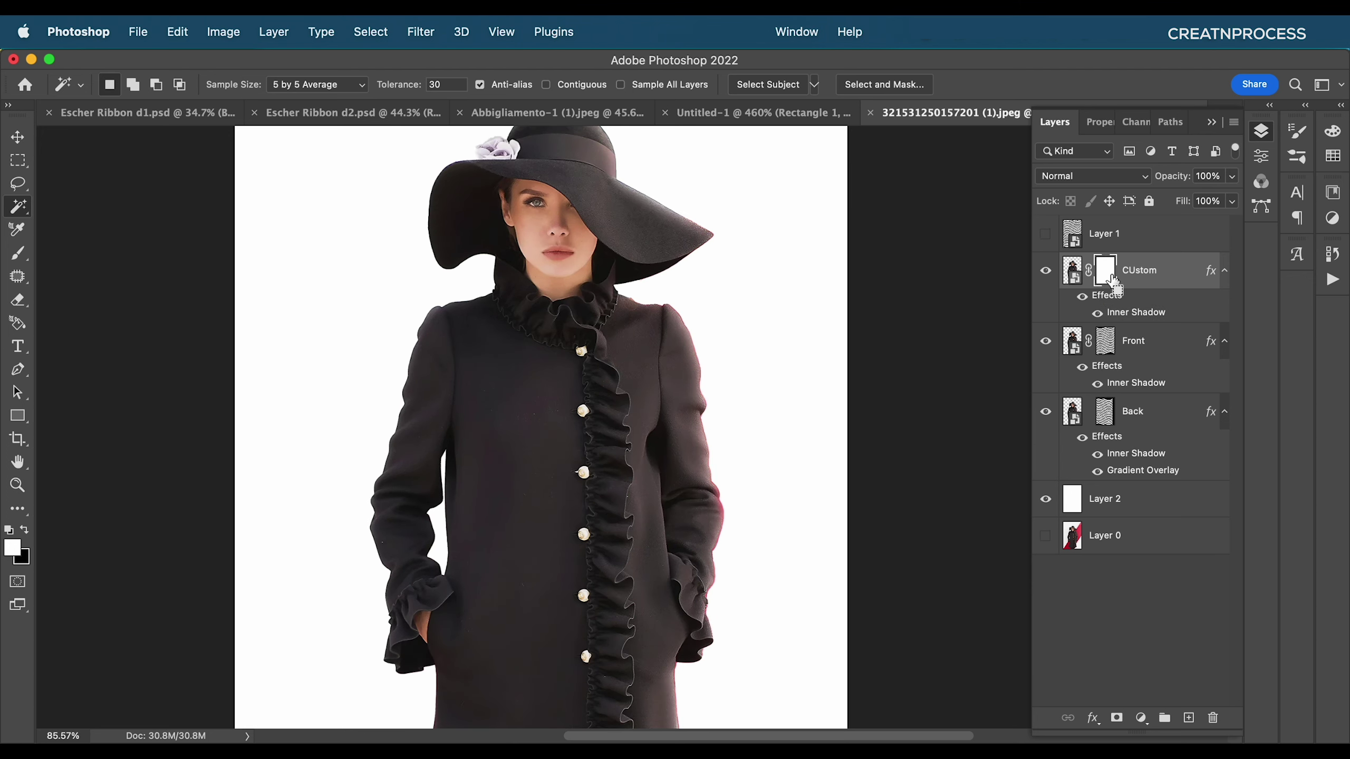
{"action": "key", "text": "super+BackSpace"}
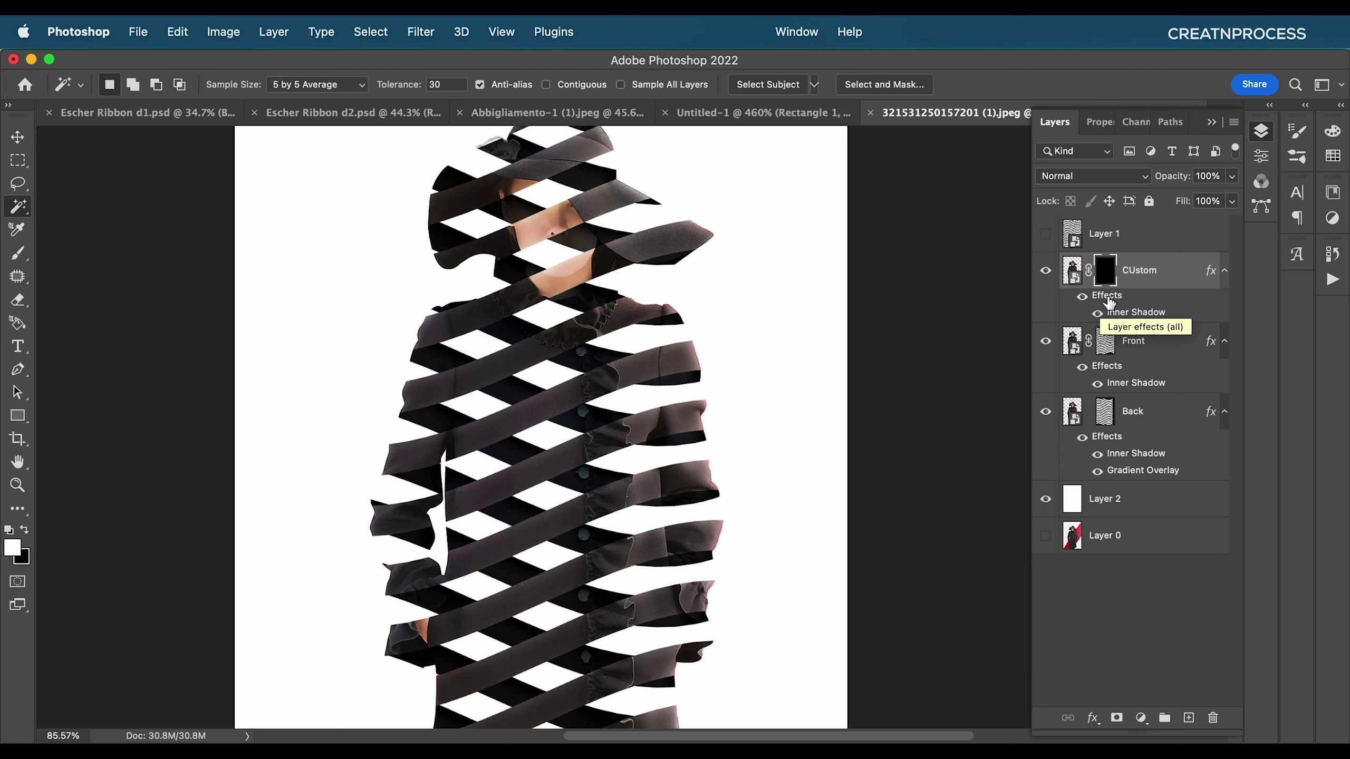
{"action": "left_click_drag", "start_coordinate": [1103, 297], "coordinate": [1212, 717]}
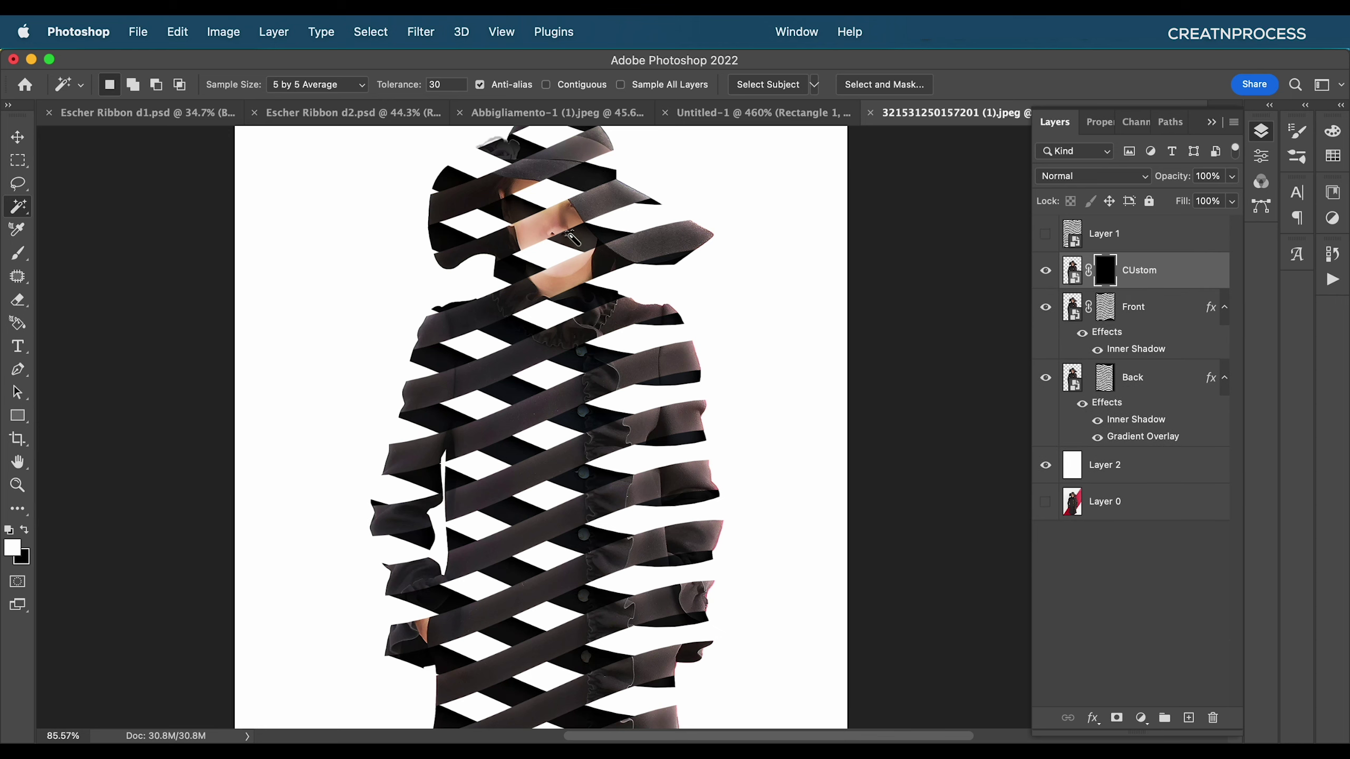
- Paint white on the CUstom mask with the Brush to reveal the woman's face and the right side of the hat brim
{"action": "key", "text": "b"}
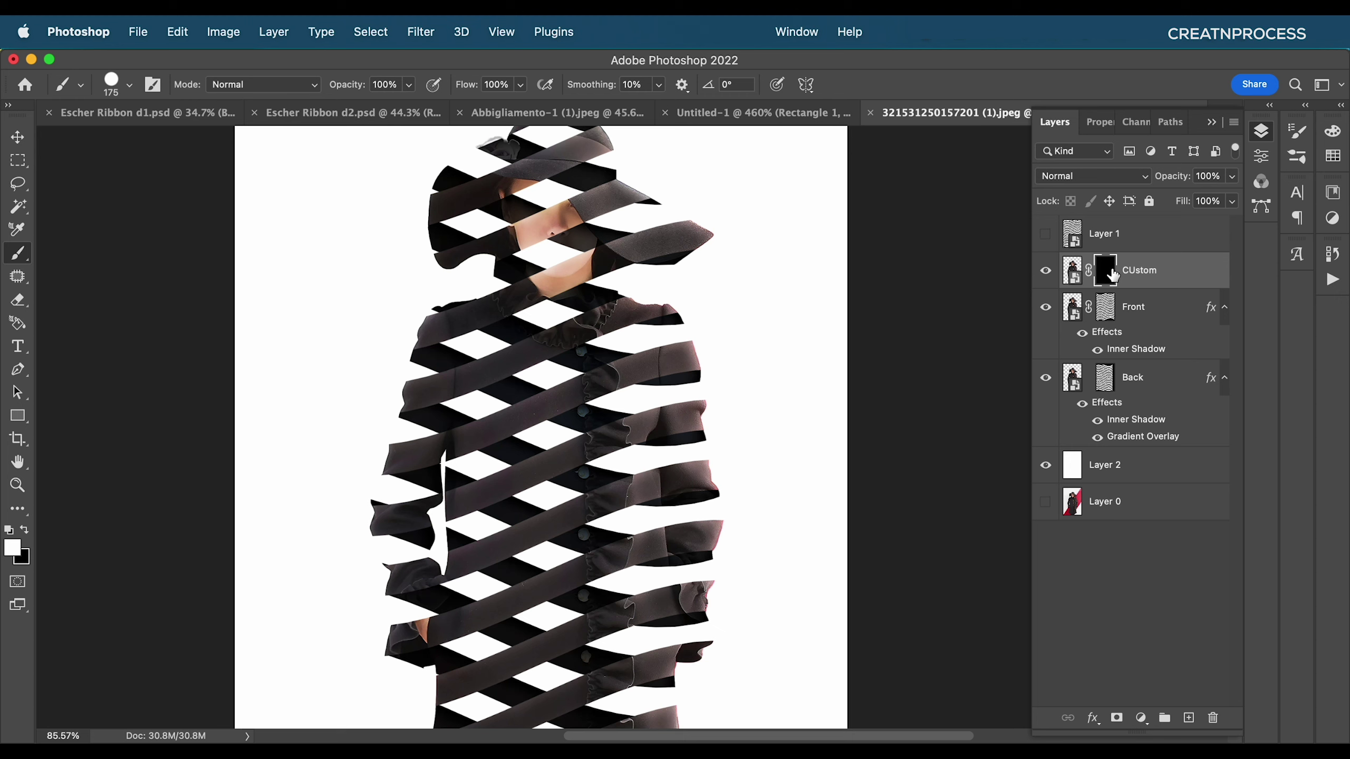
{"action": "left_click", "coordinate": [550, 234]}
{"action": "scroll", "coordinate": [553, 237], "scroll_direction": "up", "scroll_amount": 5}
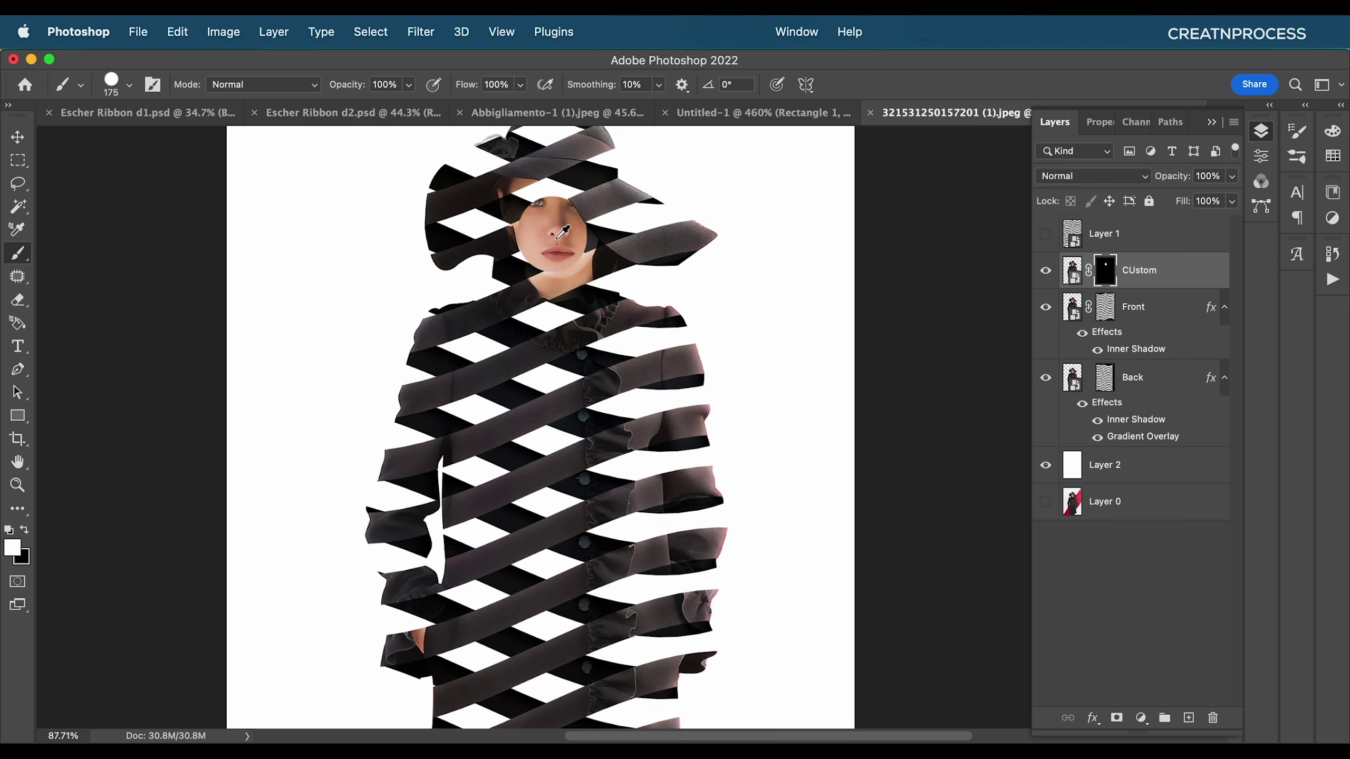
{"action": "left_click_drag", "start_coordinate": [602, 307], "coordinate": [559, 431]}
{"action": "mouse_move", "coordinate": [690, 399]}
{"action": "left_mouse_down"}
{"action": "mouse_move", "coordinate": [749, 414]}
{"action": "mouse_move", "coordinate": [612, 270]}
{"action": "mouse_move", "coordinate": [447, 366]}
{"action": "mouse_move", "coordinate": [420, 436]}
{"action": "mouse_move", "coordinate": [494, 531]}
{"action": "mouse_move", "coordinate": [770, 426]}
{"action": "mouse_move", "coordinate": [760, 385]}
{"action": "left_mouse_up"}
{"action": "key", "text": "super+z"}
{"action": "key", "text": "["}
{"action": "key", "text": "["}
{"action": "key", "text": "["}
{"action": "key", "text": "["}
{"action": "key", "text": "ctrl+z"}
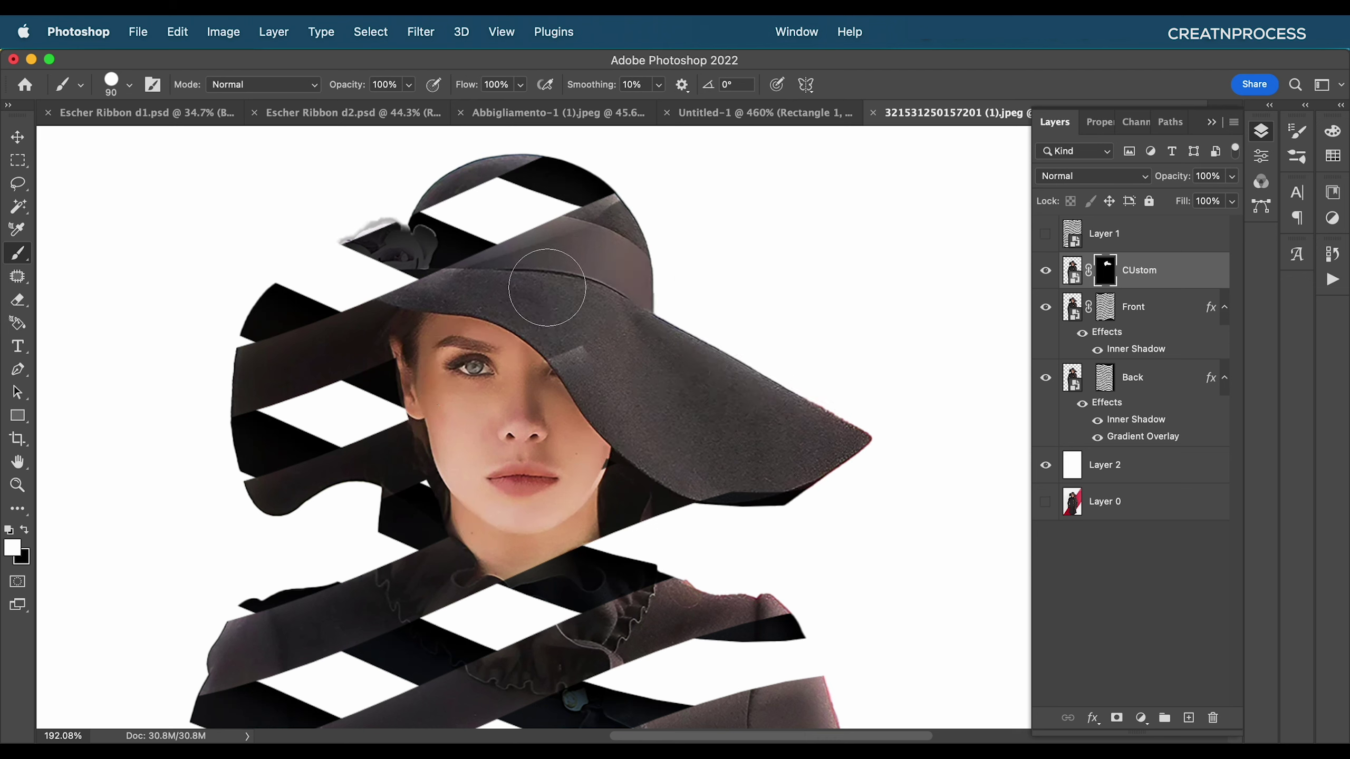
- Paint white on the CUstom mask to reveal the flower and the upper left brim of the hat, reducing the brush to 30 px
{"action": "key", "text": "e"}
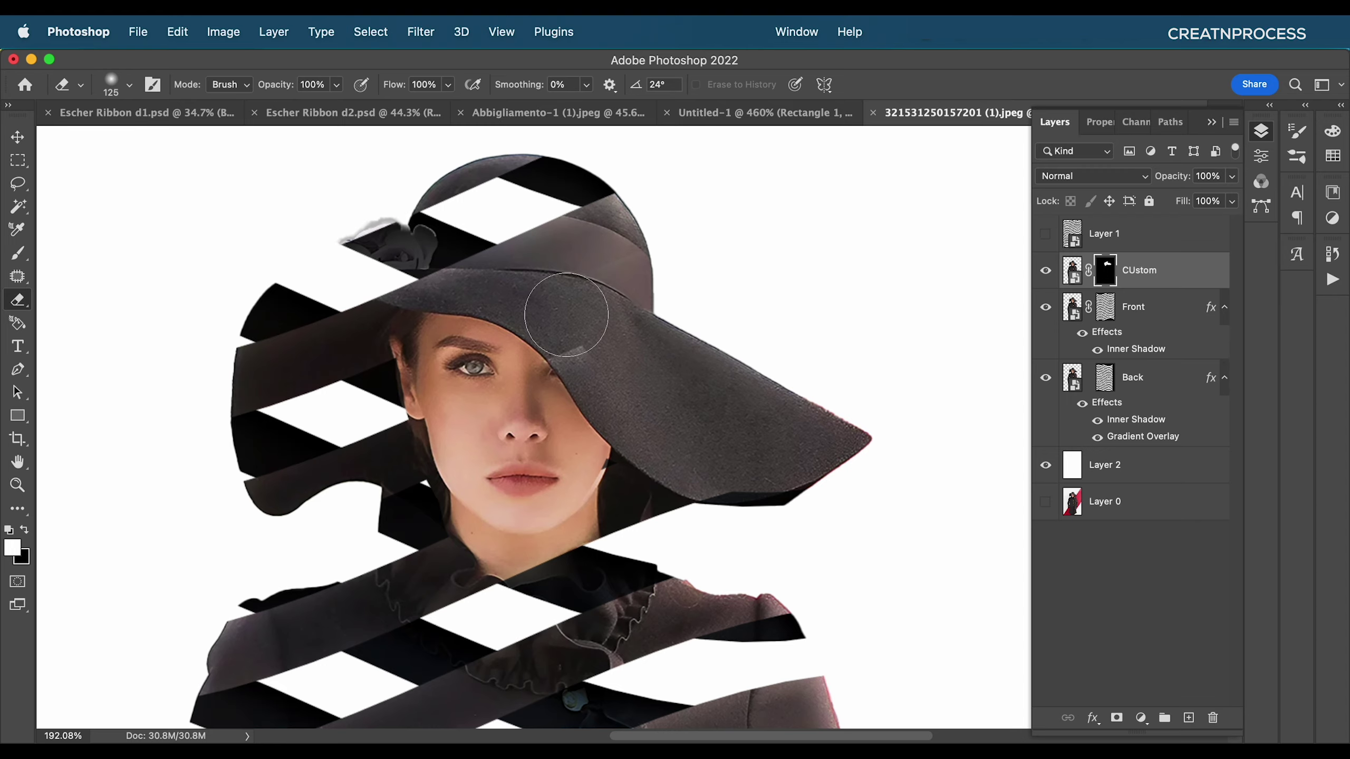
{"action": "scroll", "coordinate": [473, 301], "scroll_direction": "up", "scroll_amount": 5}
{"action": "key", "text": "b"}
{"action": "mouse_move", "coordinate": [472, 333]}
{"action": "left_mouse_down"}
{"action": "mouse_move", "coordinate": [444, 337]}
{"action": "mouse_move", "coordinate": [525, 417]}
{"action": "mouse_move", "coordinate": [517, 394]}
{"action": "mouse_move", "coordinate": [565, 371]}
{"action": "mouse_move", "coordinate": [544, 407]}
{"action": "mouse_move", "coordinate": [498, 424]}
{"action": "mouse_move", "coordinate": [605, 454]}
{"action": "mouse_move", "coordinate": [484, 457]}
{"action": "mouse_move", "coordinate": [370, 409]}
{"action": "mouse_move", "coordinate": [454, 454]}
{"action": "mouse_move", "coordinate": [258, 418]}
{"action": "mouse_move", "coordinate": [413, 465]}
{"action": "mouse_move", "coordinate": [319, 452]}
{"action": "left_mouse_up"}
{"action": "key", "text": "bracketleft"}
{"action": "key", "text": "bracketleft"}
{"action": "key", "text": "bracketleft"}
{"action": "key", "text": "bracketleft"}
{"action": "key", "text": "bracketleft"}
{"action": "key", "text": "bracketleft"}
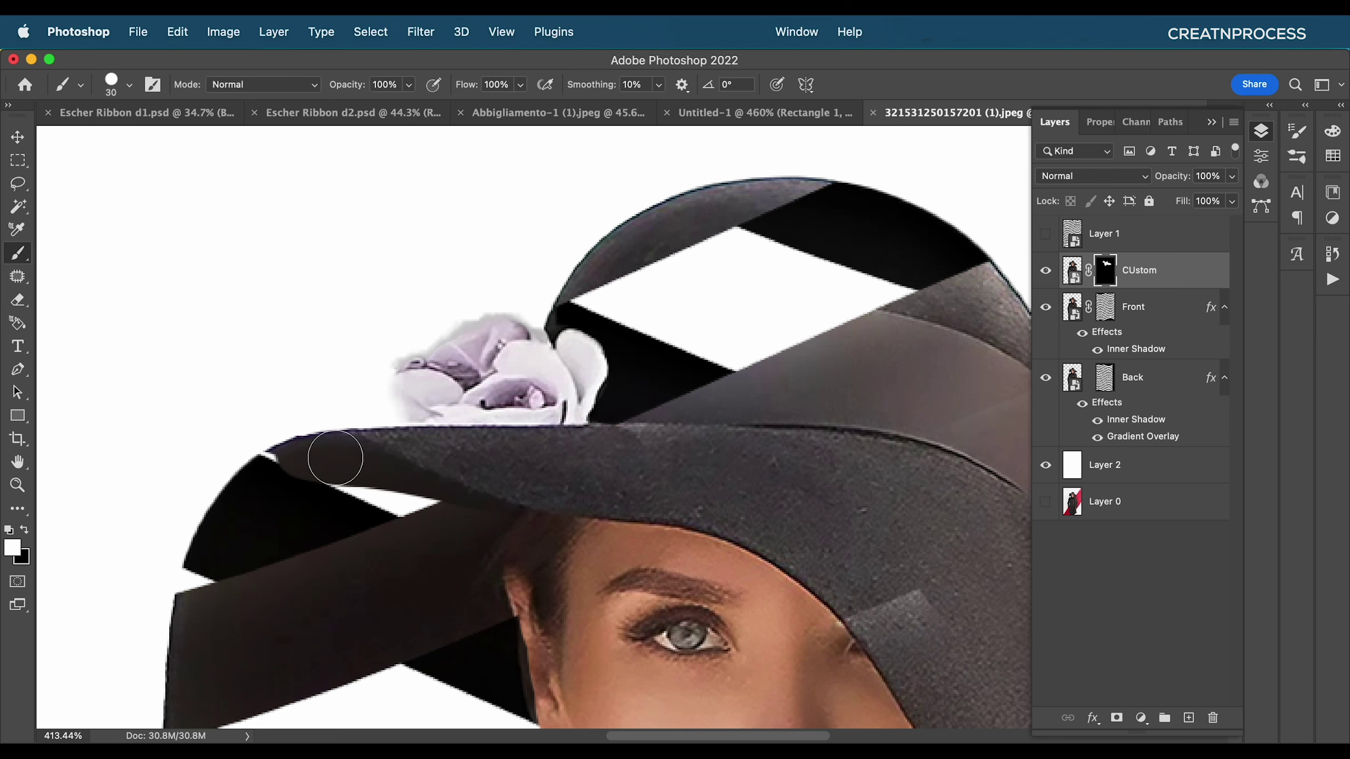
- Set a hard-edged Eraser of 40 px and clean the CUstom mask along the underside of the left hat brim
{"action": "key", "text": "e"}
{"action": "right_click", "coordinate": [417, 573]}
{"action": "left_click_drag", "start_coordinate": [519, 600], "coordinate": [631, 600]}
{"action": "left_click", "coordinate": [194, 304]}
{"action": "key", "text": "bracketleft"}
{"action": "key", "text": "bracketleft"}
{"action": "key", "text": "bracketleft"}
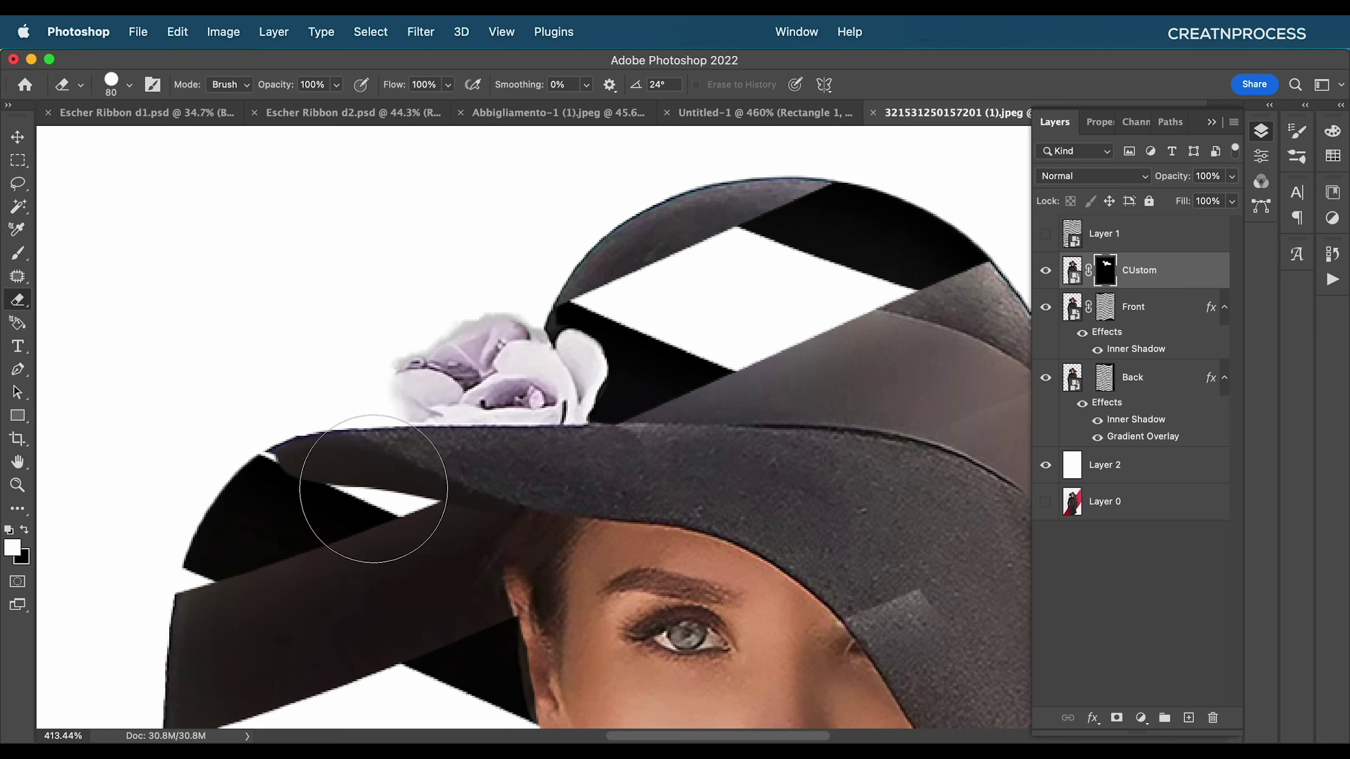
{"action": "key", "text": "bracketleft"}
{"action": "key", "text": "bracketleft"}
{"action": "key", "text": "bracketleft"}
{"action": "key", "text": "bracketleft"}
{"action": "mouse_move", "coordinate": [451, 525]}
{"action": "left_mouse_down"}
{"action": "mouse_move", "coordinate": [331, 474]}
{"action": "mouse_move", "coordinate": [272, 470]}
{"action": "left_mouse_up"}
- Paint white on the CUstom mask over the lighter patch on the hat brim beside the covered eye
{"action": "scroll", "coordinate": [443, 499], "scroll_direction": "down", "scroll_amount": 10}
{"action": "scroll", "coordinate": [654, 611], "scroll_direction": "up", "scroll_amount": 9}
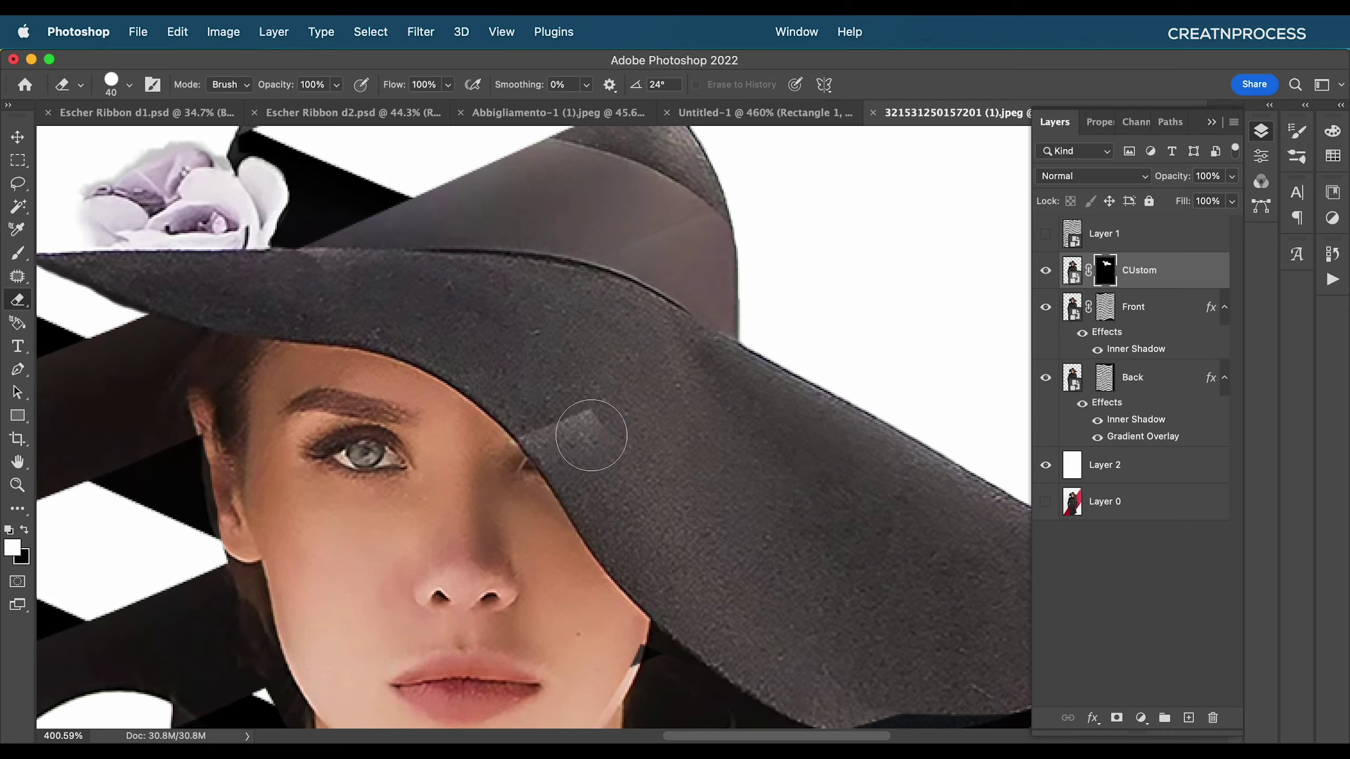
{"action": "key", "text": "b"}
{"action": "mouse_move", "coordinate": [440, 509]}
{"action": "left_mouse_down"}
{"action": "mouse_move", "coordinate": [455, 409]}
{"action": "mouse_move", "coordinate": [603, 396]}
{"action": "left_mouse_up"}
{"action": "scroll", "coordinate": [401, 366], "scroll_direction": "up", "scroll_amount": 2}
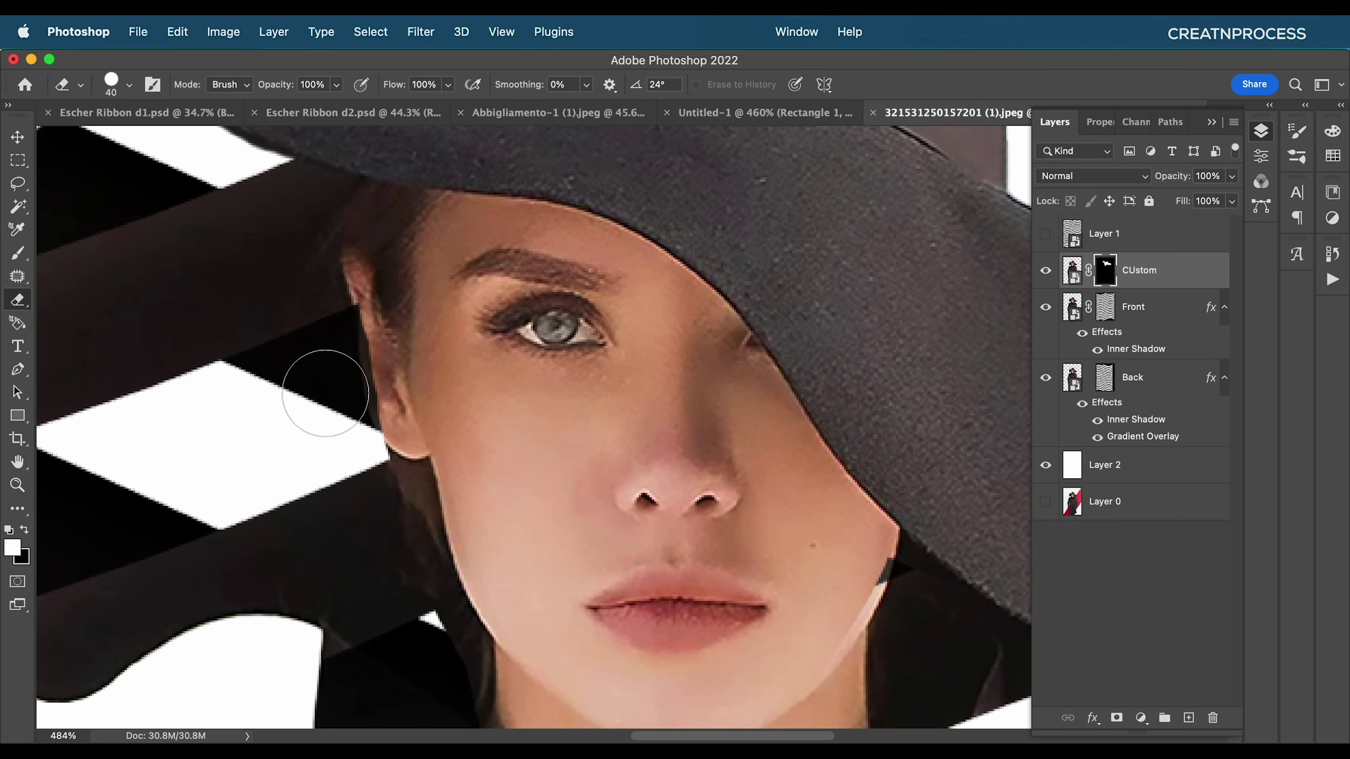
- Touch up the CUstom mask over the small white gap between the hair and the neck
{"action": "scroll", "coordinate": [419, 449], "scroll_direction": "down", "scroll_amount": 5}
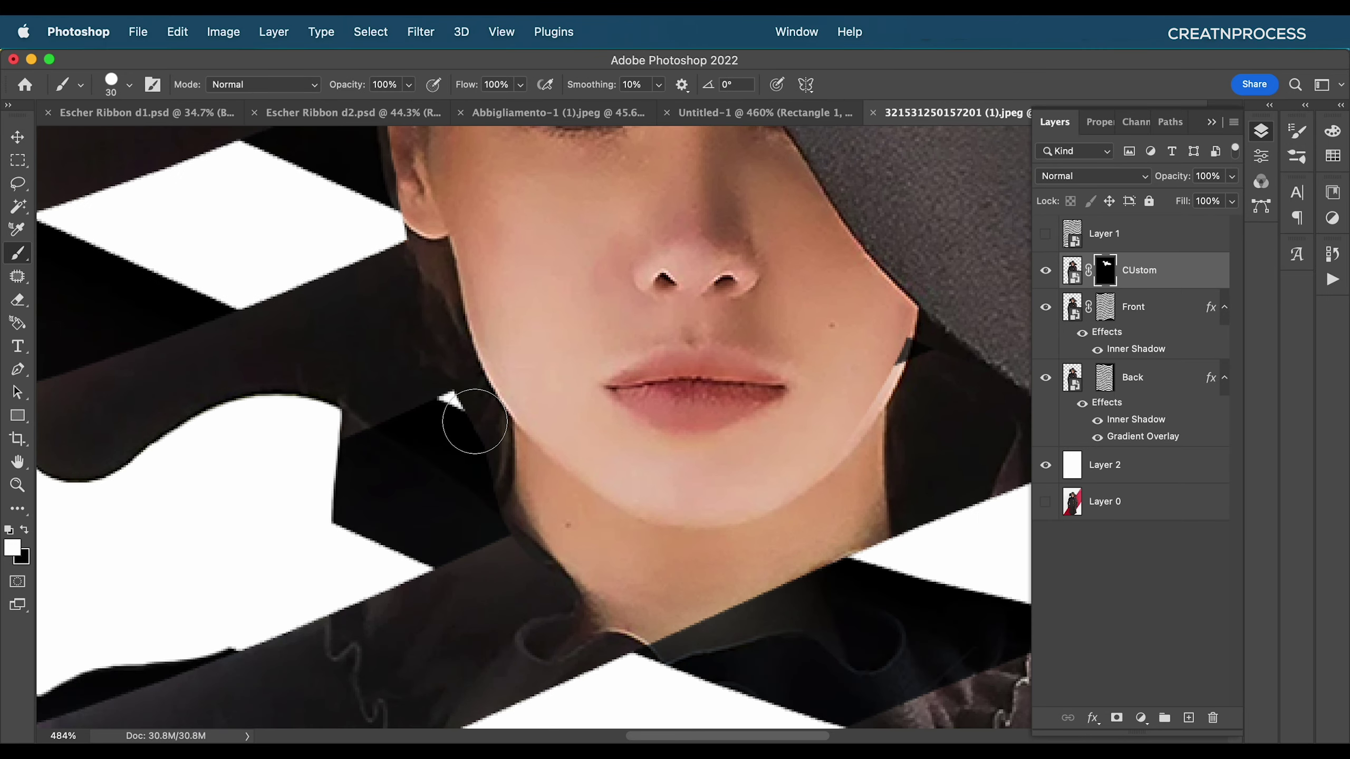
{"action": "key", "text": "e"}
{"action": "left_click_drag", "start_coordinate": [467, 419], "coordinate": [488, 440]}
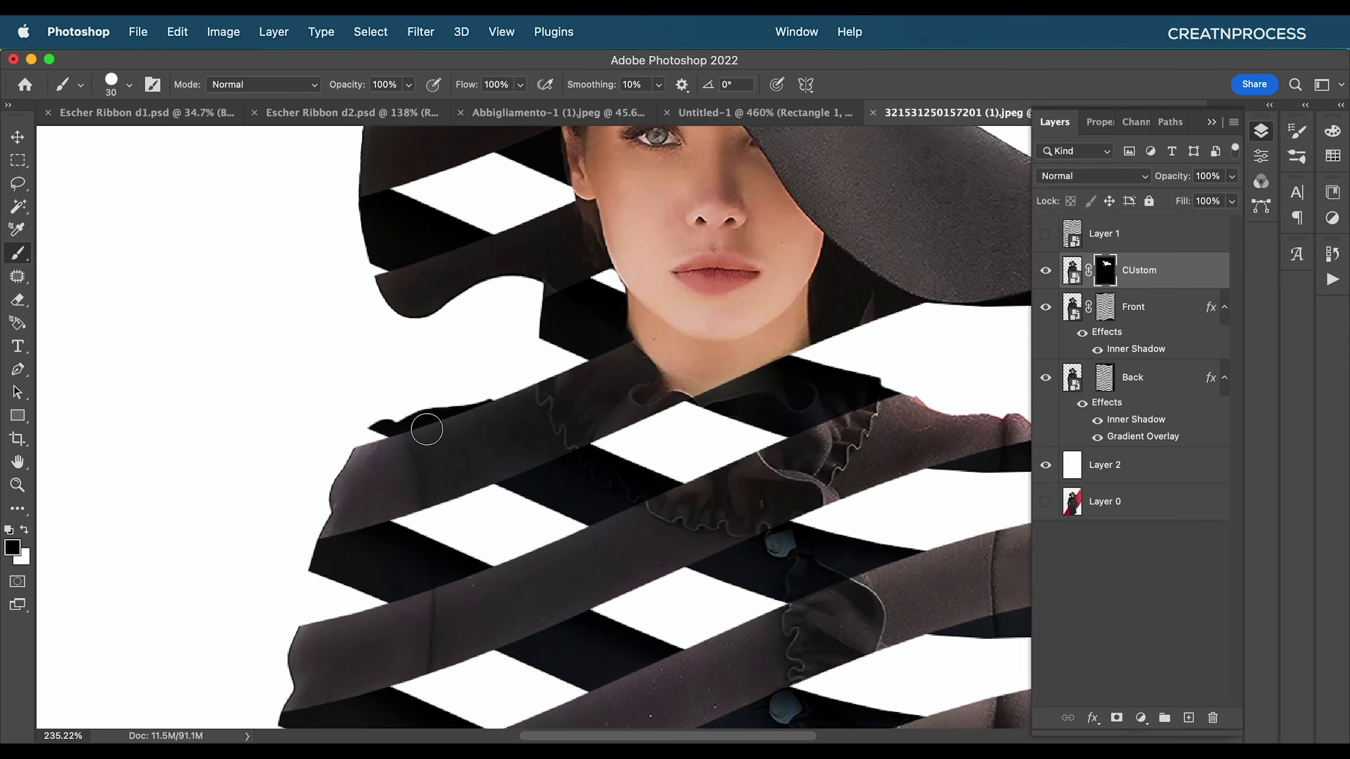
- Paint white on the CUstom mask to reveal the ruffled collar and upper coat, enlarging the brush to 50 px
{"action": "key", "text": "x"}
{"action": "mouse_move", "coordinate": [547, 507]}
{"action": "left_mouse_down"}
{"action": "mouse_move", "coordinate": [677, 451]}
{"action": "mouse_move", "coordinate": [279, 631]}
{"action": "mouse_move", "coordinate": [609, 536]}
{"action": "left_mouse_up"}
{"action": "mouse_move", "coordinate": [760, 375]}
{"action": "left_mouse_down"}
{"action": "mouse_move", "coordinate": [553, 444]}
{"action": "mouse_move", "coordinate": [676, 442]}
{"action": "mouse_move", "coordinate": [760, 388]}
{"action": "left_mouse_up"}
{"action": "scroll", "coordinate": [702, 393], "scroll_direction": "down", "scroll_amount": 3}
{"action": "scroll", "coordinate": [744, 394], "scroll_direction": "down", "scroll_amount": 4}
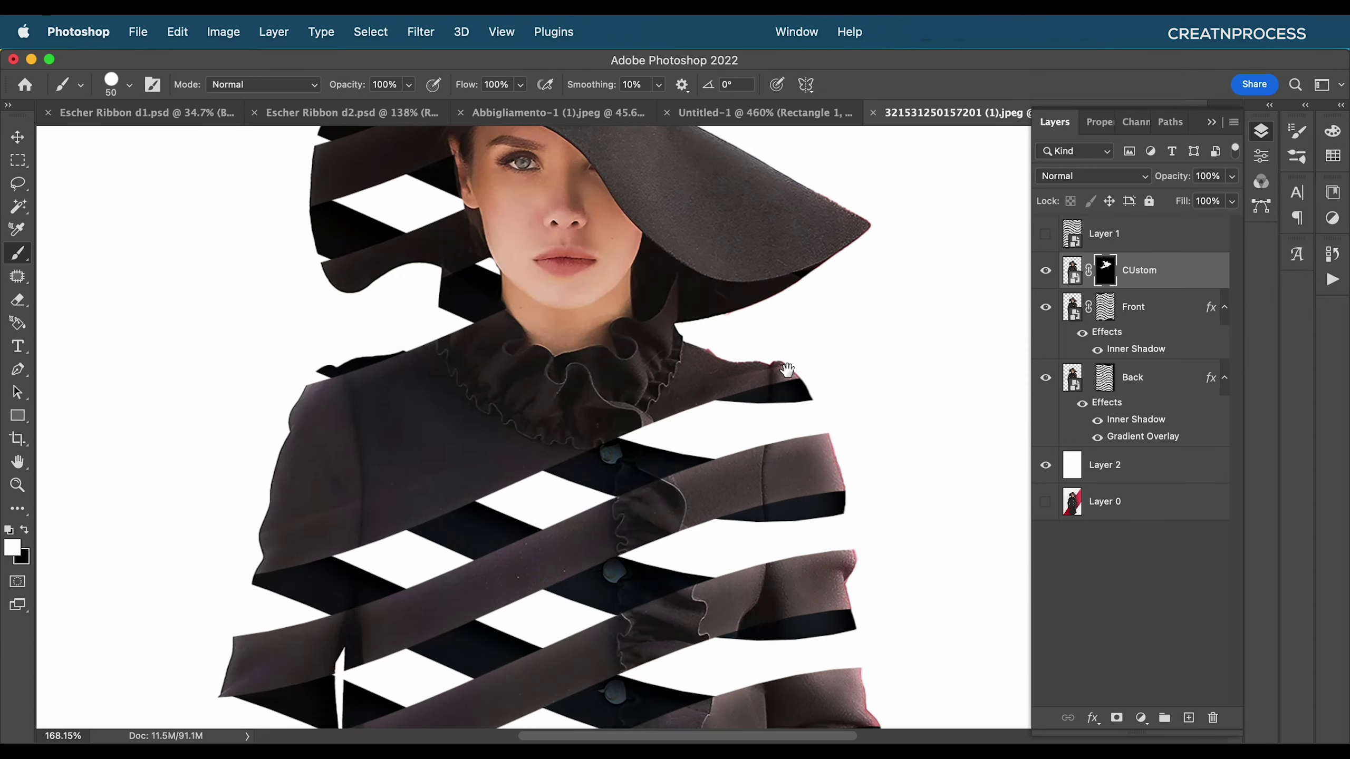
{"action": "key", "text": "bracketright"}
{"action": "key", "text": "bracketright"}
{"action": "key", "text": "bracketright"}
{"action": "key", "text": "bracketright"}
{"action": "key", "text": "bracketright"}
{"action": "key", "text": "bracketright"}
{"action": "key", "text": "bracketright"}
{"action": "mouse_move", "coordinate": [606, 441]}
{"action": "left_mouse_down"}
{"action": "mouse_move", "coordinate": [242, 582]}
{"action": "mouse_move", "coordinate": [786, 393]}
{"action": "left_mouse_up"}
- Refine the CUstom mask around the brooch and below the coat's right shoulder with a 20 px Eraser
{"action": "scroll", "coordinate": [806, 449], "scroll_direction": "down", "scroll_amount": 5}
{"action": "scroll", "coordinate": [801, 456], "scroll_direction": "up", "scroll_amount": 5}
{"action": "key", "text": "e"}
{"action": "left_click_drag", "start_coordinate": [633, 412], "coordinate": [778, 344]}
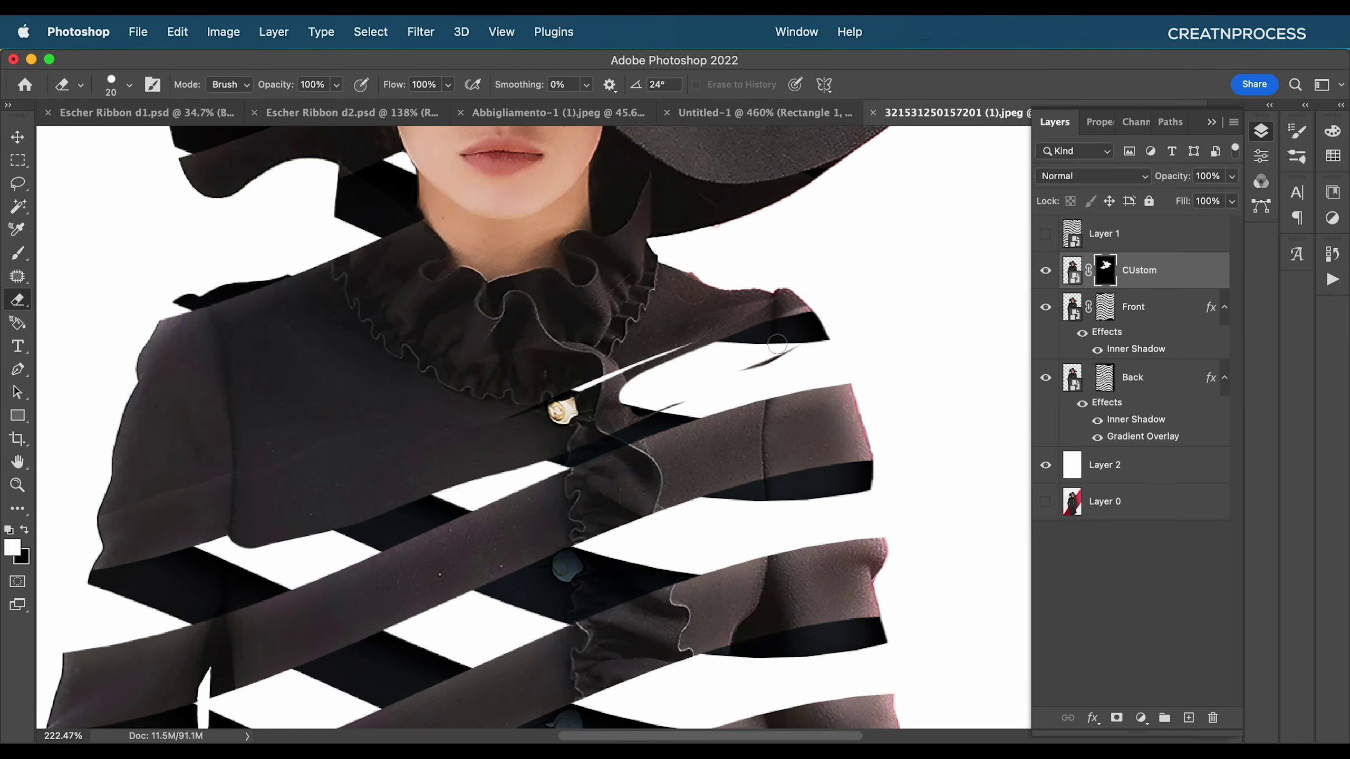
{"action": "left_click_drag", "start_coordinate": [643, 380], "coordinate": [457, 460]}
{"action": "key", "text": "x"}
{"action": "left_click_drag", "start_coordinate": [640, 383], "coordinate": [527, 413]}
- Use a soft 70 px Eraser on the CUstom mask to smooth the revealed coat across the chest and left sleeve
{"action": "right_click", "coordinate": [728, 357]}
{"action": "left_click", "coordinate": [775, 508]}
{"action": "left_click_drag", "start_coordinate": [765, 377], "coordinate": [509, 470]}
{"action": "left_click_drag", "start_coordinate": [396, 438], "coordinate": [619, 349]}
{"action": "mouse_move", "coordinate": [333, 495]}
{"action": "left_mouse_down"}
{"action": "mouse_move", "coordinate": [311, 507]}
{"action": "mouse_move", "coordinate": [329, 546]}
{"action": "left_mouse_up"}
{"action": "scroll", "coordinate": [627, 382], "scroll_direction": "down", "scroll_amount": 5}
{"action": "left_click_drag", "start_coordinate": [626, 356], "coordinate": [718, 450]}
{"action": "scroll", "coordinate": [732, 399], "scroll_direction": "down", "scroll_amount": 10}
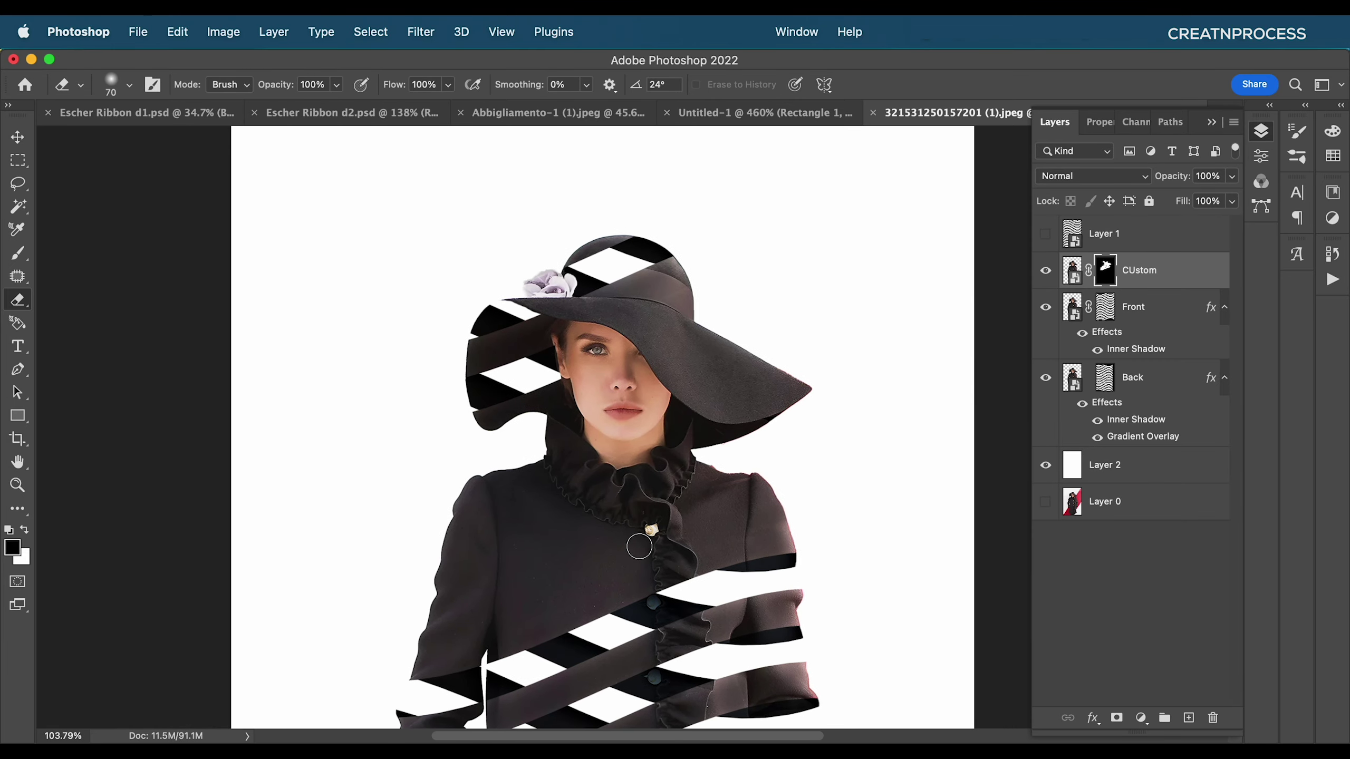
- Examine the revealed hat, face, collar and coat and how they blend into the crossing ribbons
{"action": "left_click_drag", "start_coordinate": [746, 243], "coordinate": [549, 608]}
{"action": "left_click_drag", "start_coordinate": [504, 449], "coordinate": [536, 495]}
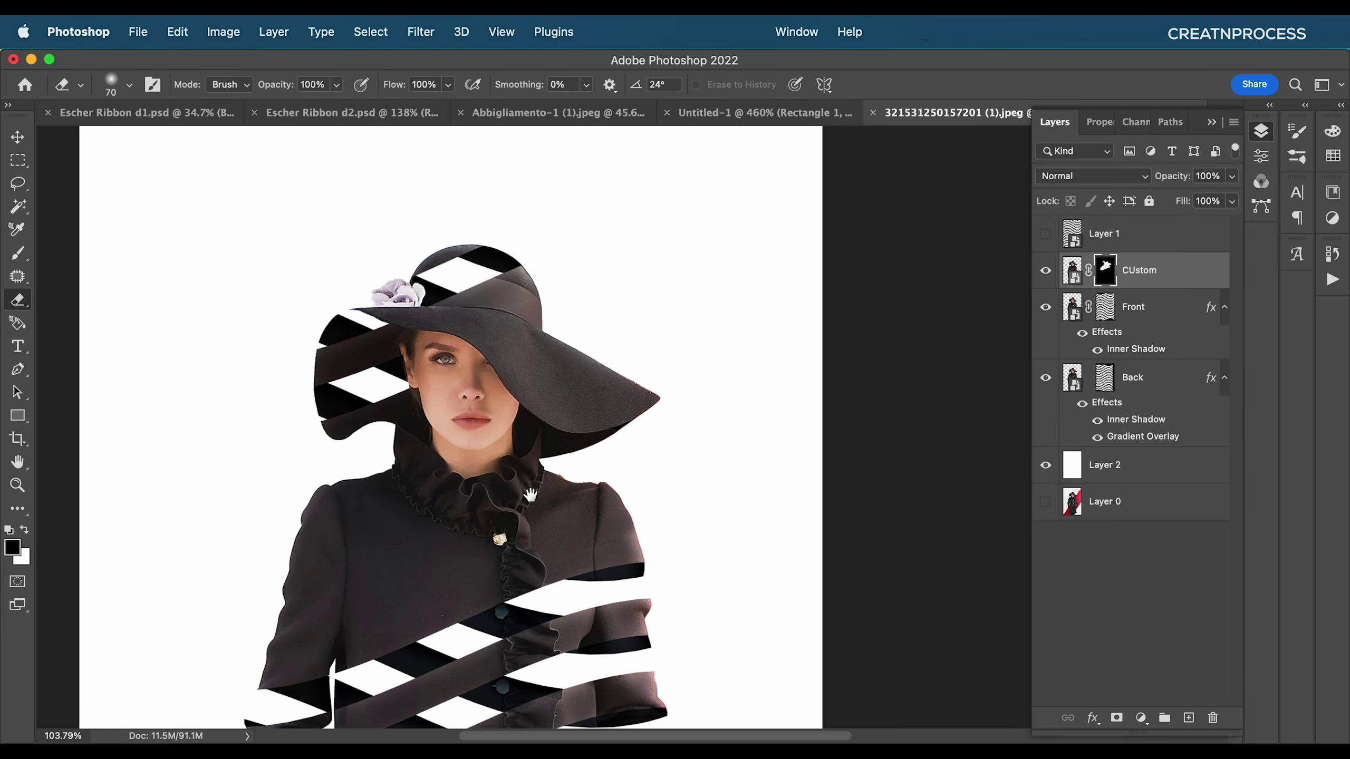
{"action": "left_click", "coordinate": [415, 380], "text": "super"}
{"action": "left_click_drag", "start_coordinate": [387, 341], "coordinate": [475, 360]}
{"action": "scroll", "coordinate": [474, 360], "scroll_direction": "up", "scroll_amount": 5}
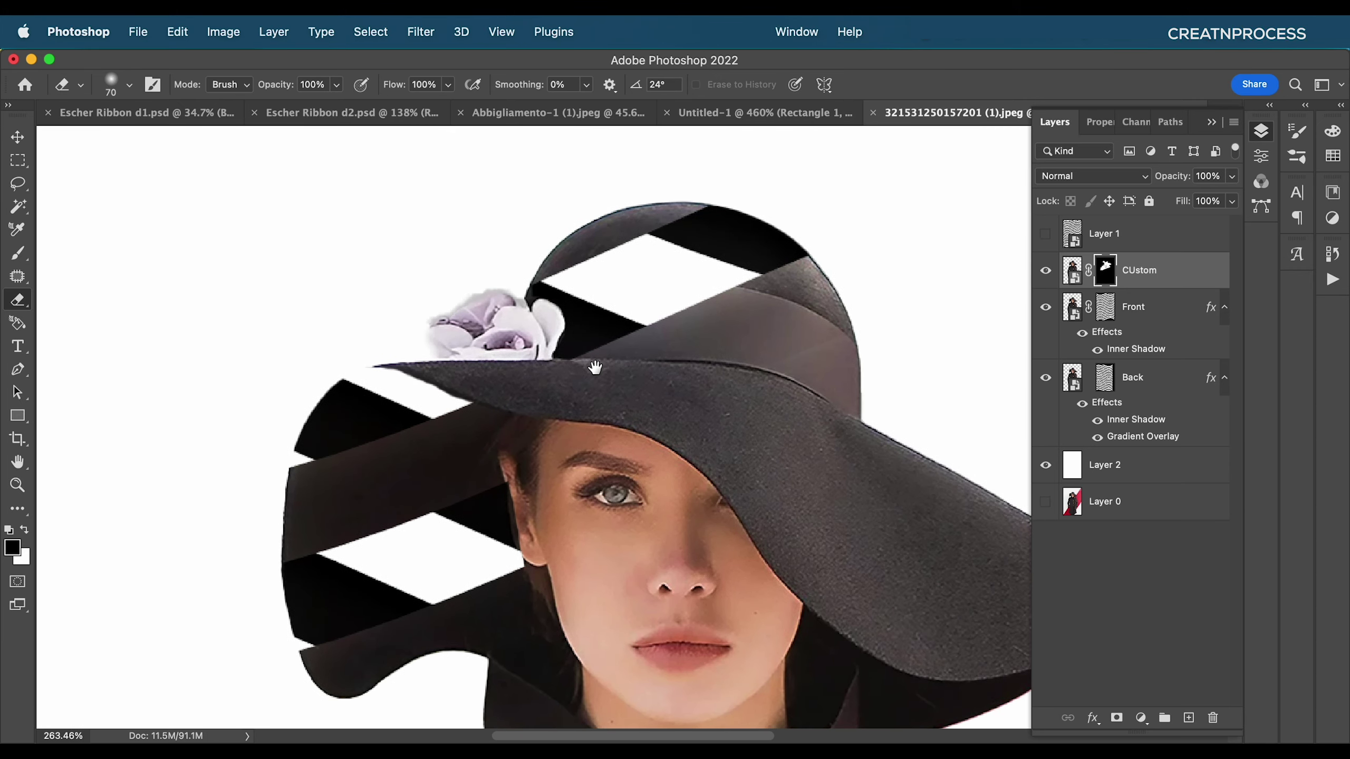
{"action": "scroll", "coordinate": [401, 467], "scroll_direction": "down", "scroll_amount": 8}
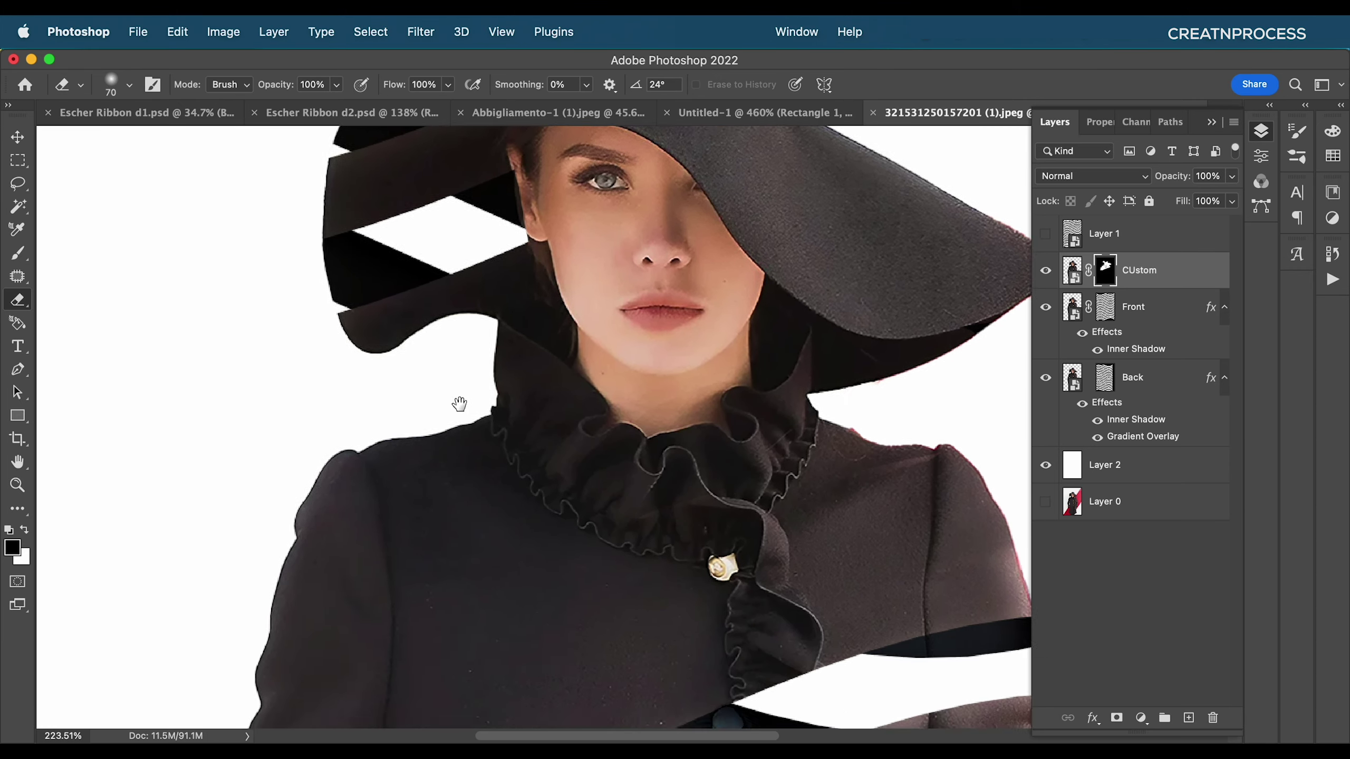
{"action": "scroll", "coordinate": [528, 419], "scroll_direction": "down", "scroll_amount": 12}
{"action": "scroll", "coordinate": [589, 475], "scroll_direction": "up", "scroll_amount": 4}
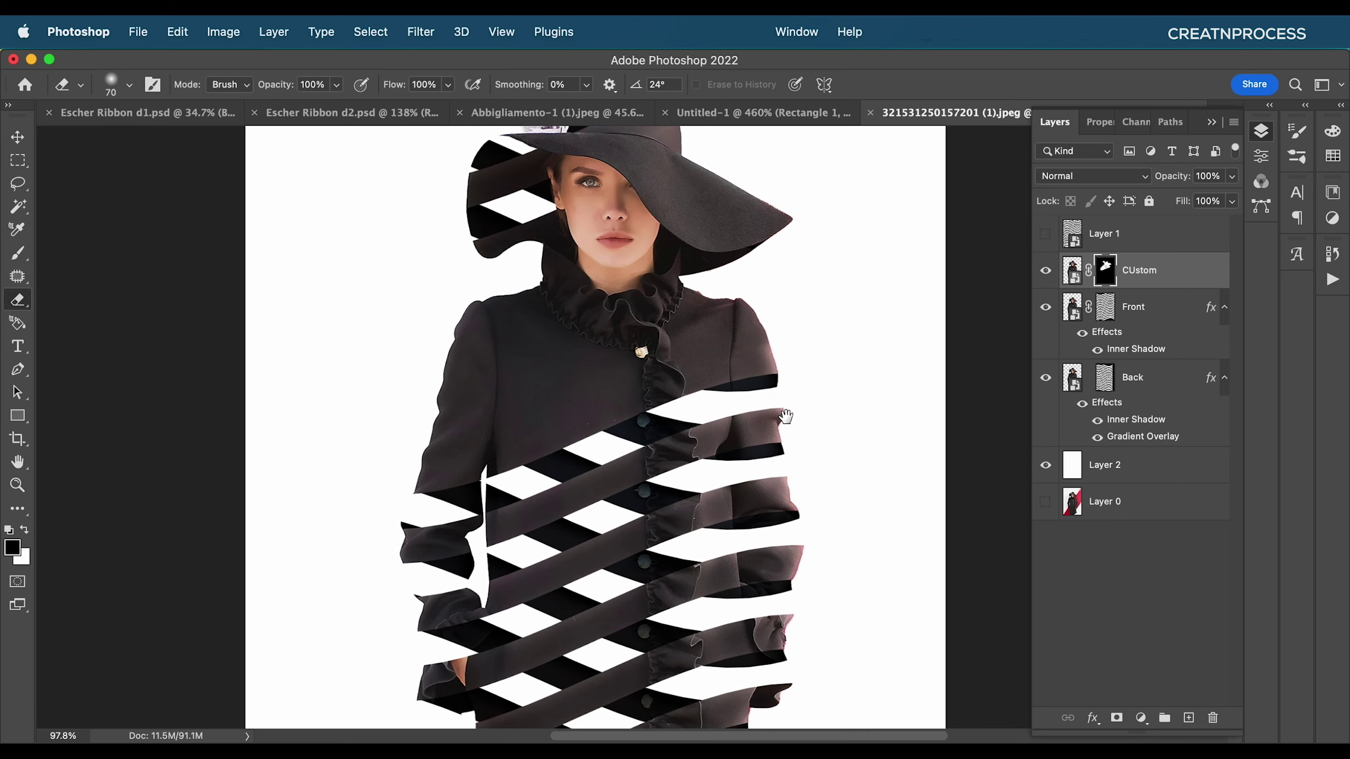
{"action": "scroll", "coordinate": [706, 434], "scroll_direction": "up", "scroll_amount": 3}
{"action": "scroll", "coordinate": [683, 420], "scroll_direction": "down", "scroll_amount": 8}
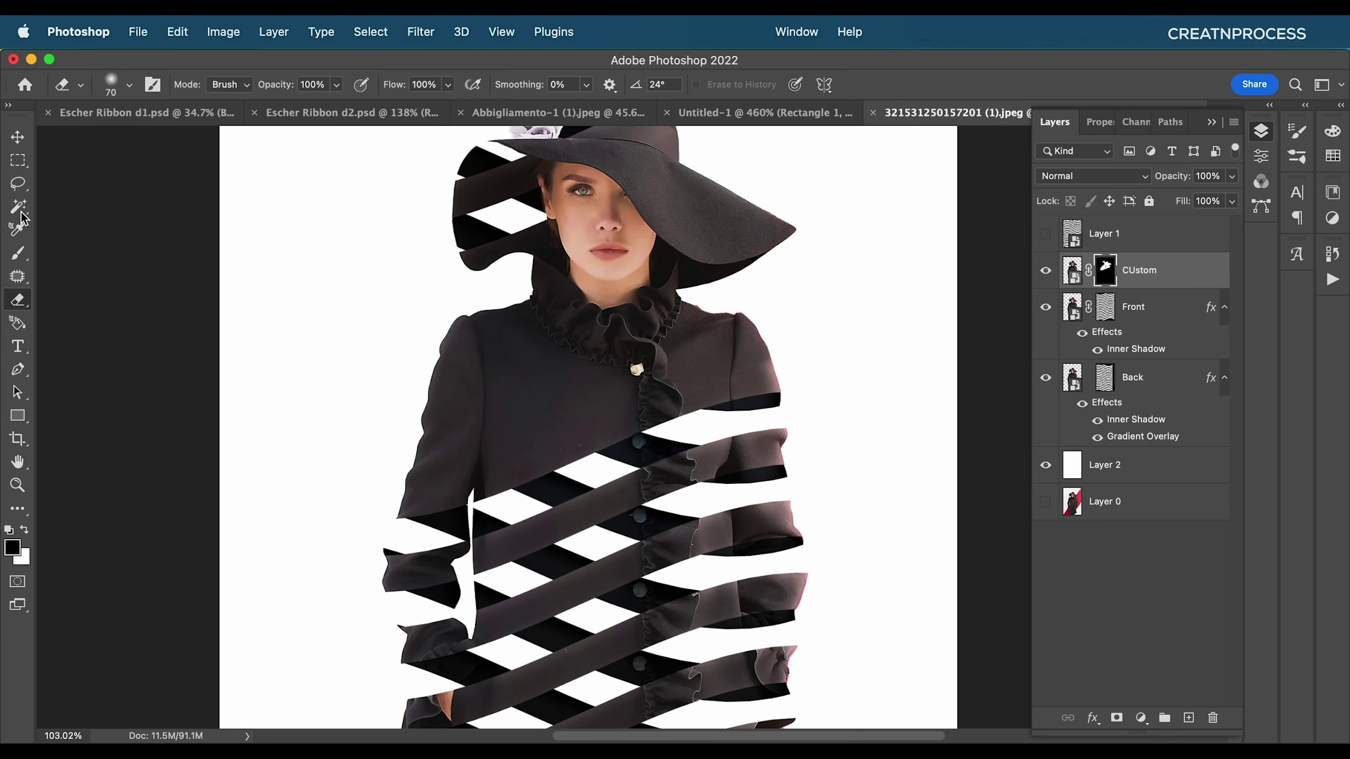
- Crop the canvas upward from its lower edge to a nearly square frame ending near the woman's cuffs
{"action": "left_click", "coordinate": [15, 138]}
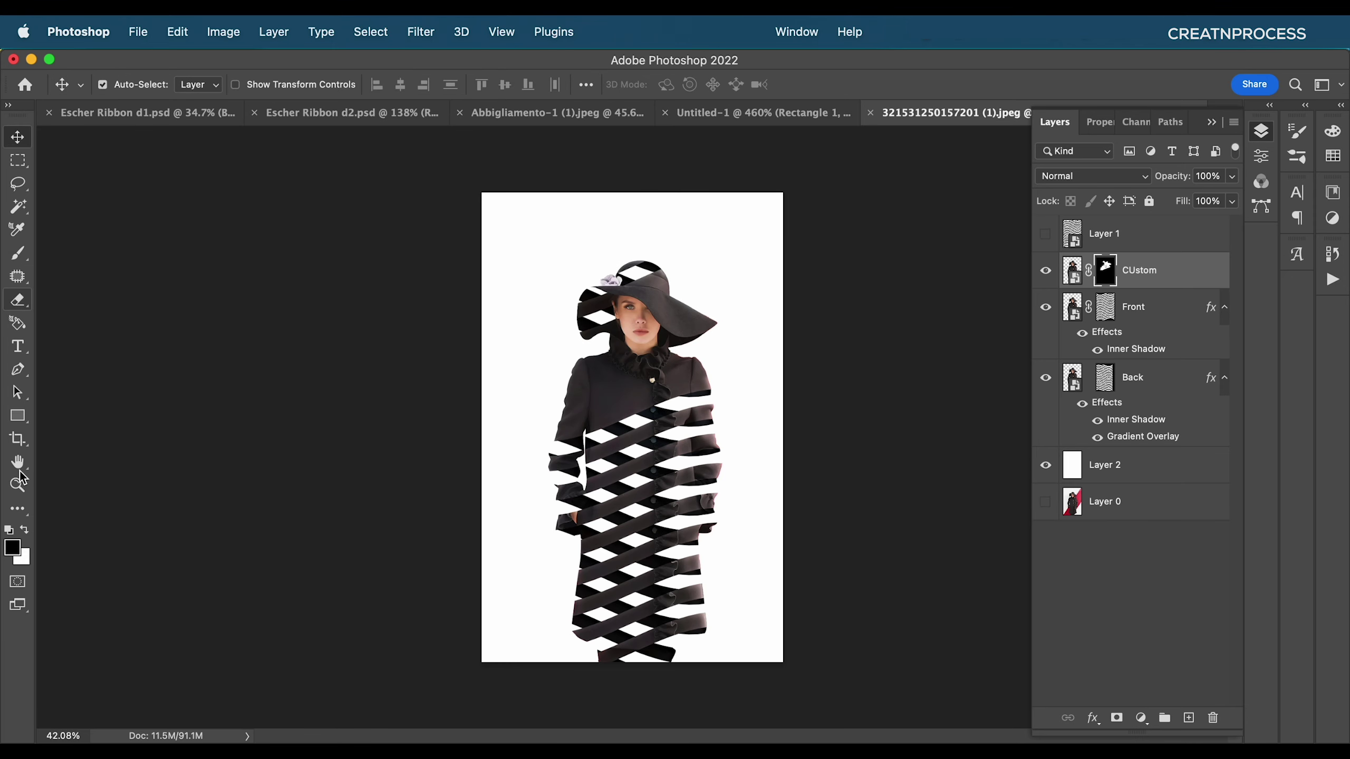
{"action": "left_click", "coordinate": [17, 439]}
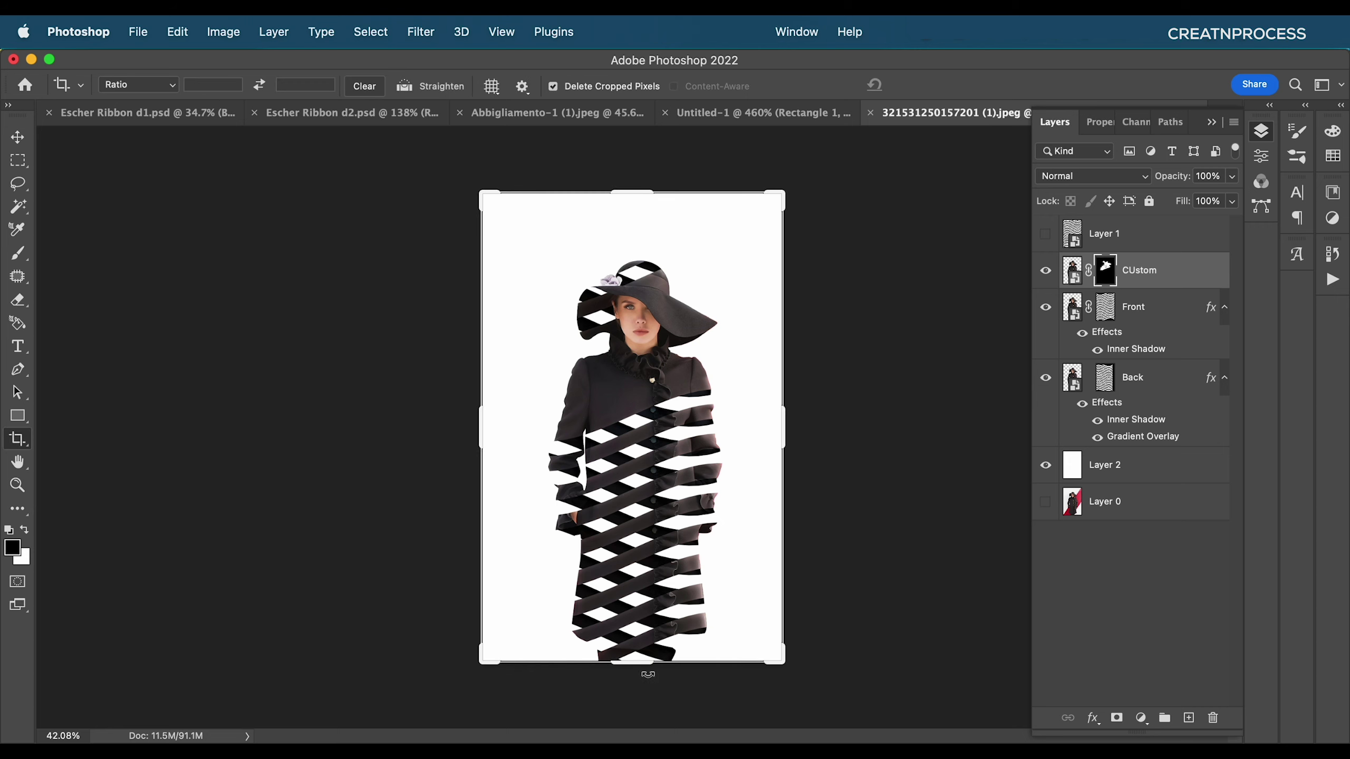
{"action": "left_click_drag", "start_coordinate": [648, 674], "coordinate": [660, 584]}
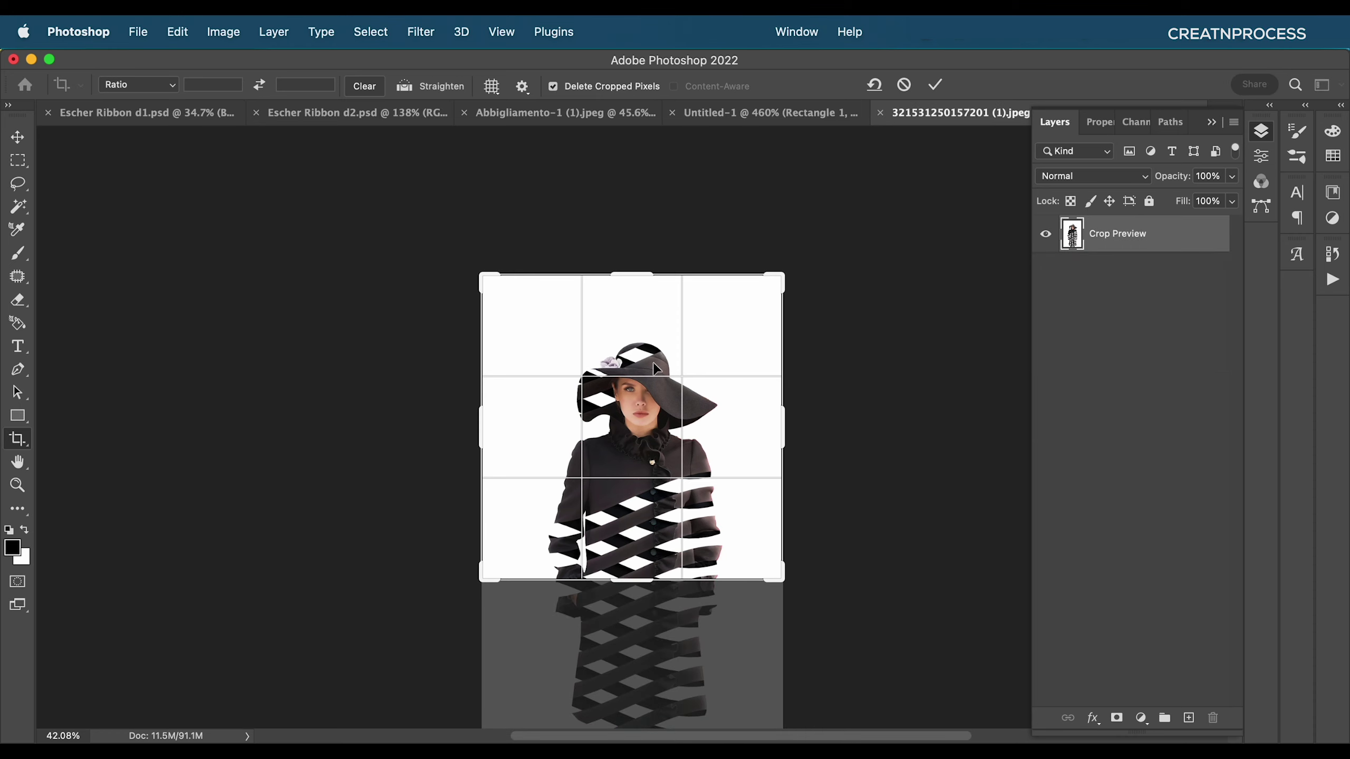
{"action": "key", "text": "Return"}
{"action": "key", "text": "super+0"}
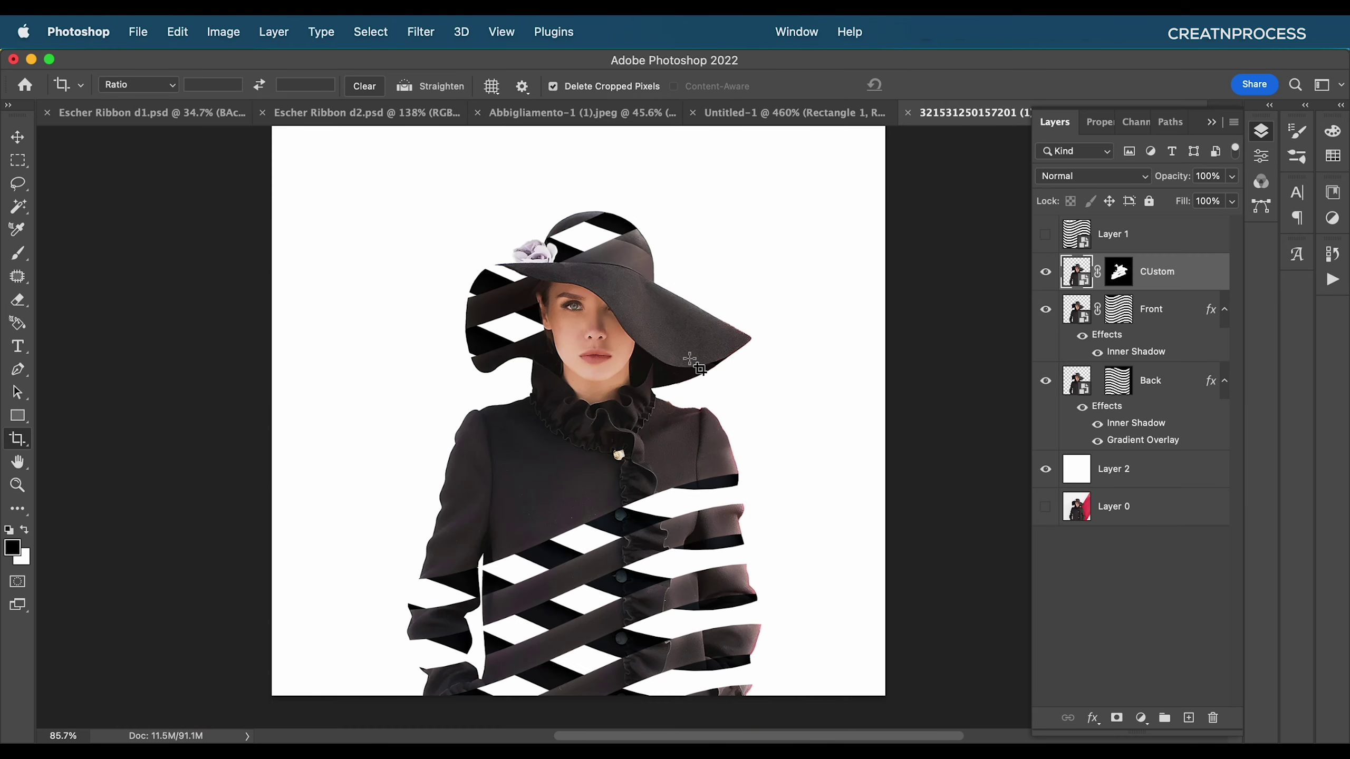
- Review the finished composition in Escher Ribbon d2.psd as a reference and return to the cropped portrait
{"action": "left_click", "coordinate": [398, 120]}
{"action": "scroll", "coordinate": [696, 484], "scroll_direction": "down", "scroll_amount": 10}
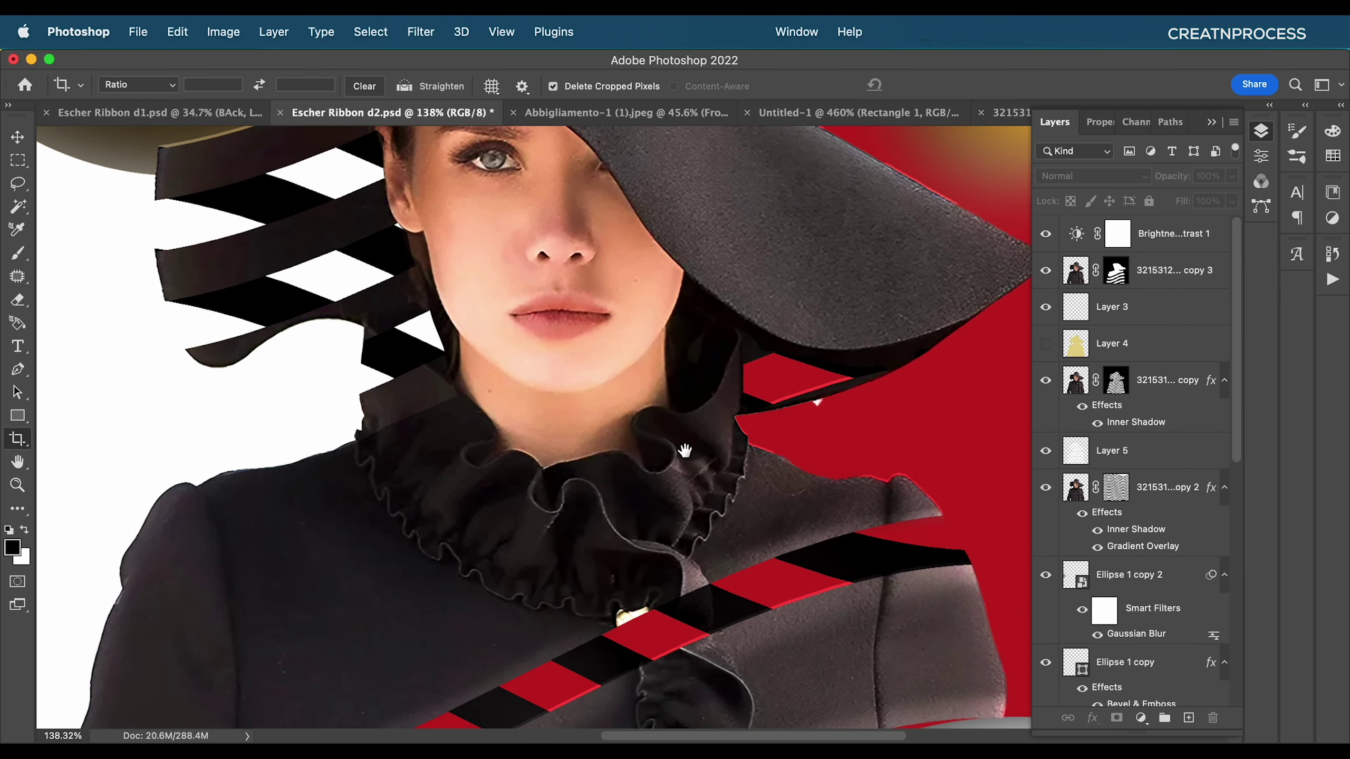
{"action": "key", "text": "super+0"}
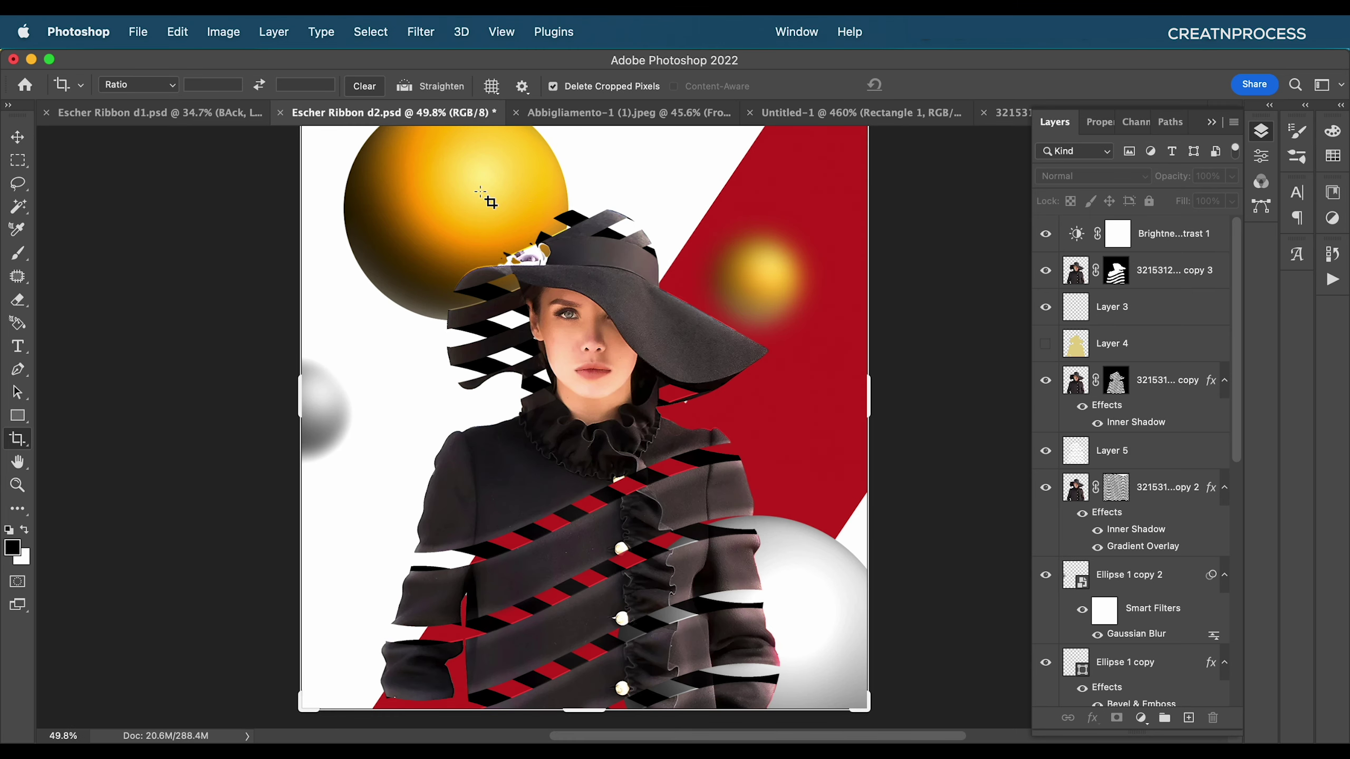
{"action": "left_click", "coordinate": [1006, 113]}
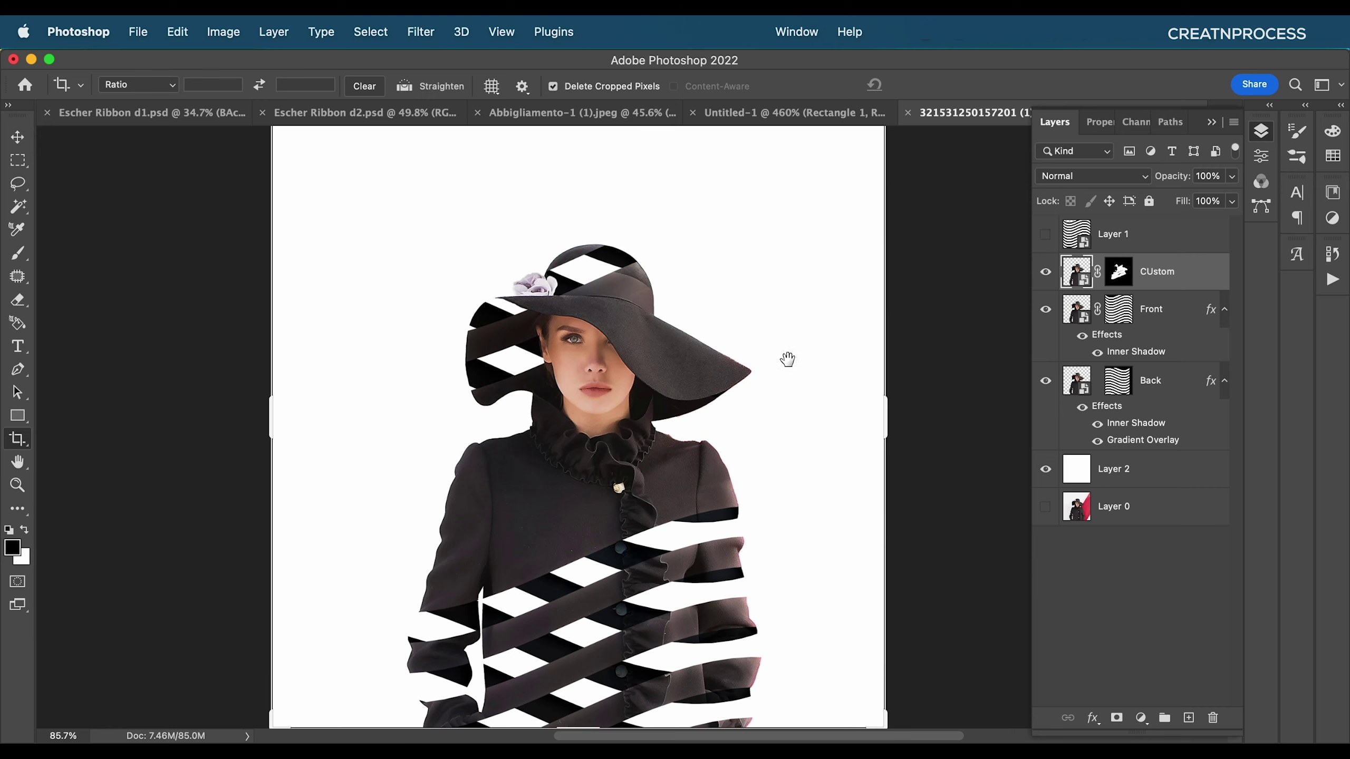
- Draw a tall rectangle of about 703 x 1845 px over the right half of the canvas
{"action": "left_click", "coordinate": [19, 139]}
{"action": "key", "text": "super+0"}
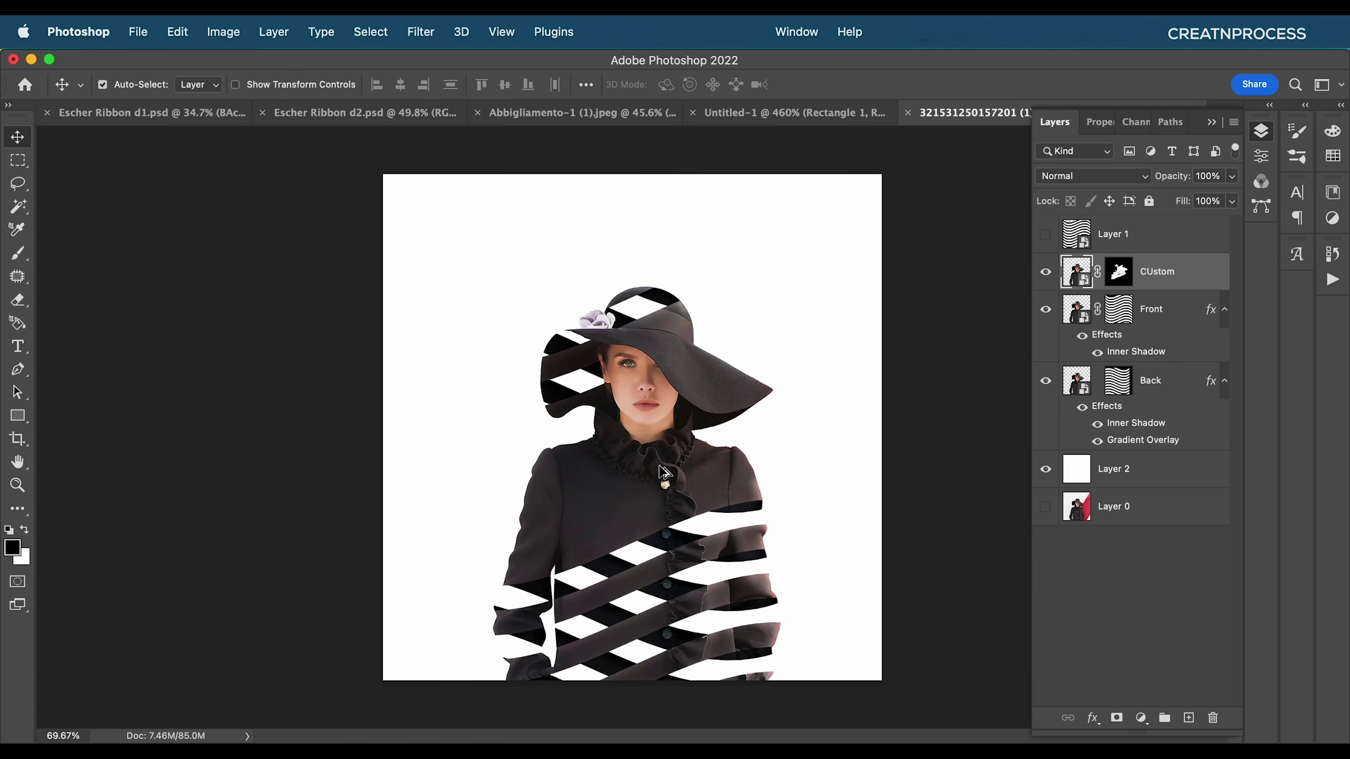
{"action": "left_click", "coordinate": [21, 424]}
{"action": "left_click_drag", "start_coordinate": [633, 164], "coordinate": [852, 726]}
- Set the rectangle's fill to dark red
{"action": "left_click", "coordinate": [198, 84]}
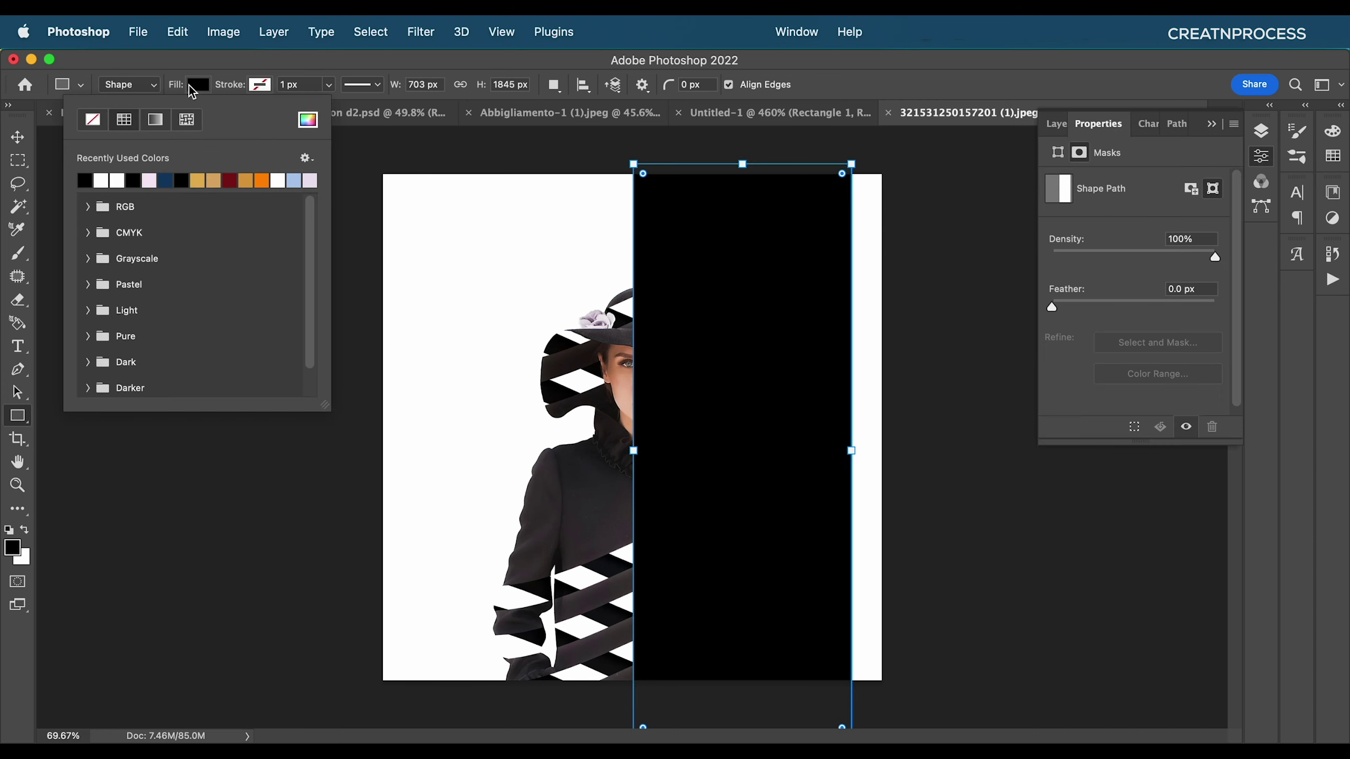
{"action": "left_click", "coordinate": [235, 178]}
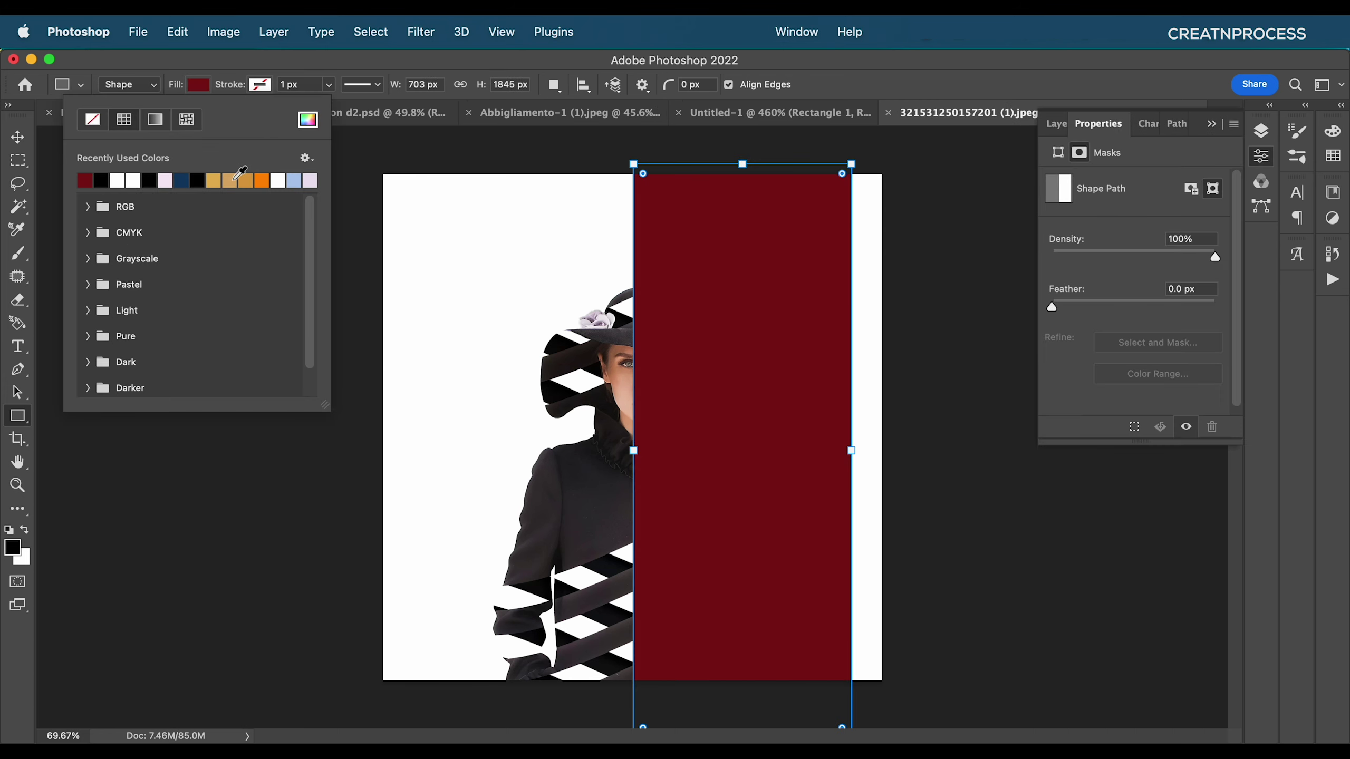
{"action": "left_click", "coordinate": [307, 121]}
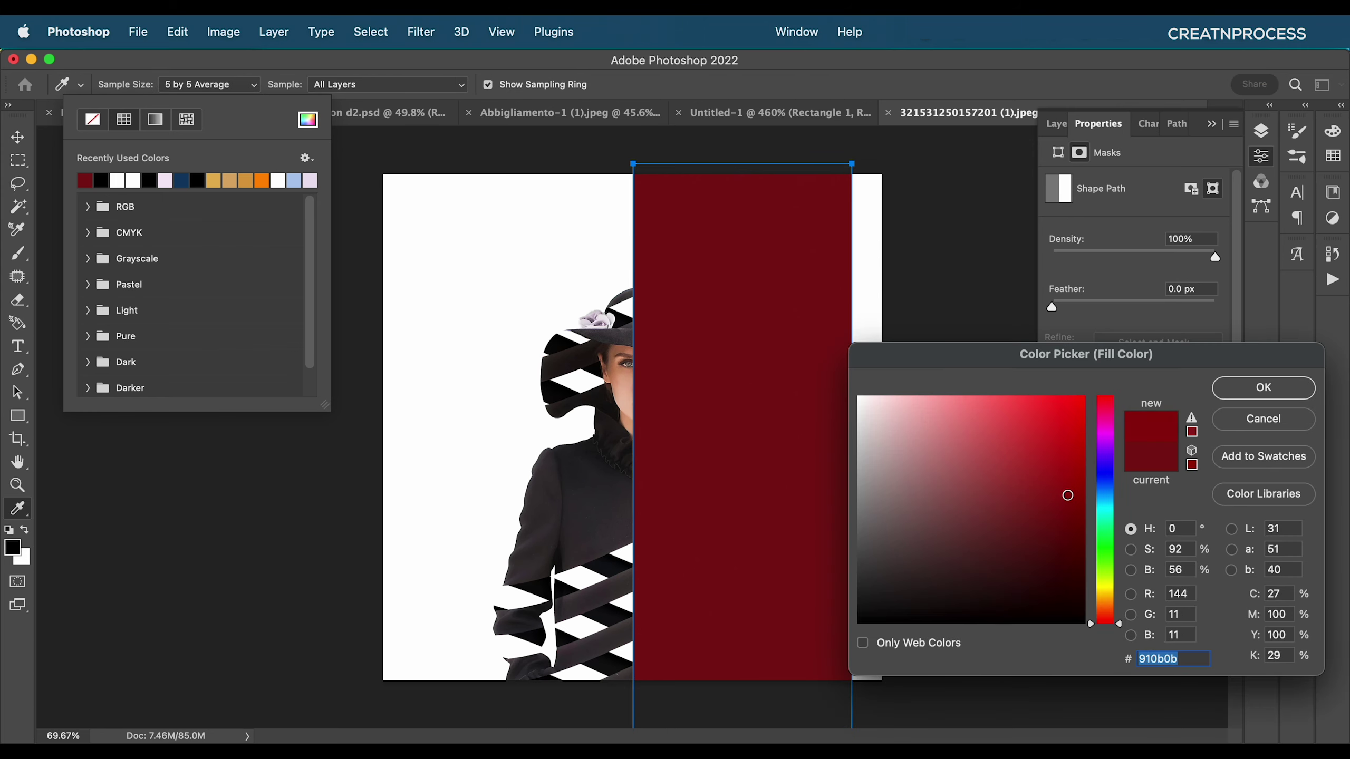
{"action": "left_click", "coordinate": [1263, 388]}
{"action": "left_click", "coordinate": [48, 137]}
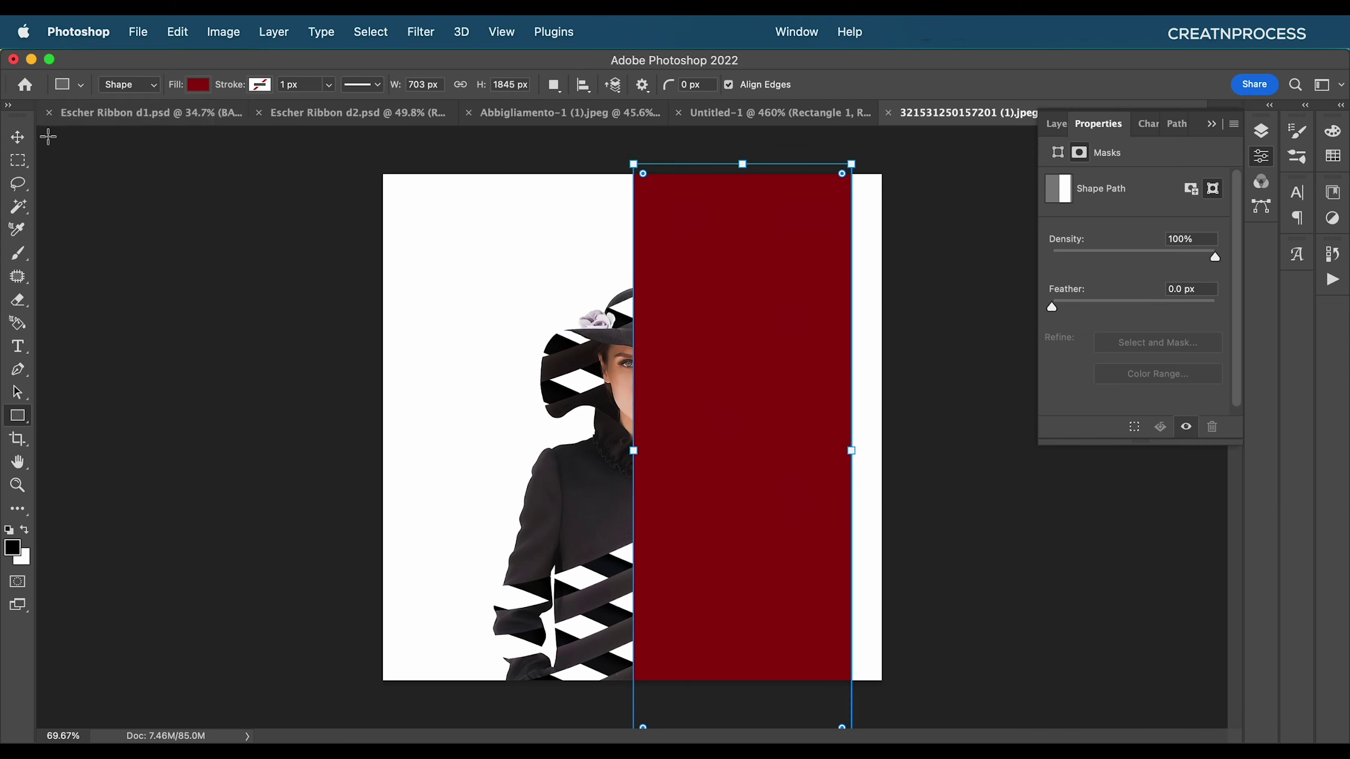
- Move the Rectangle 1 layer below the Back layer, directly above Layer 2
{"action": "left_click", "coordinate": [17, 136]}
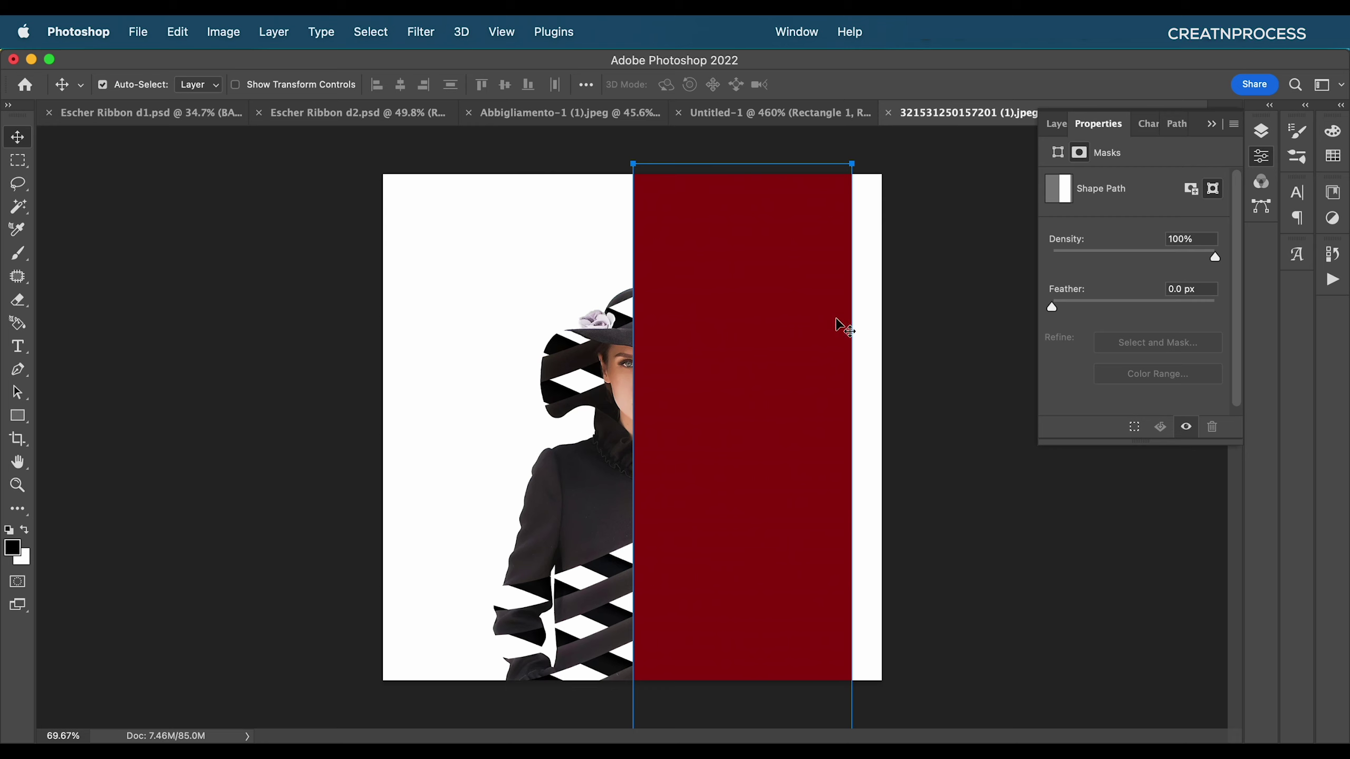
{"action": "left_click", "coordinate": [1211, 123]}
{"action": "left_click", "coordinate": [1260, 131]}
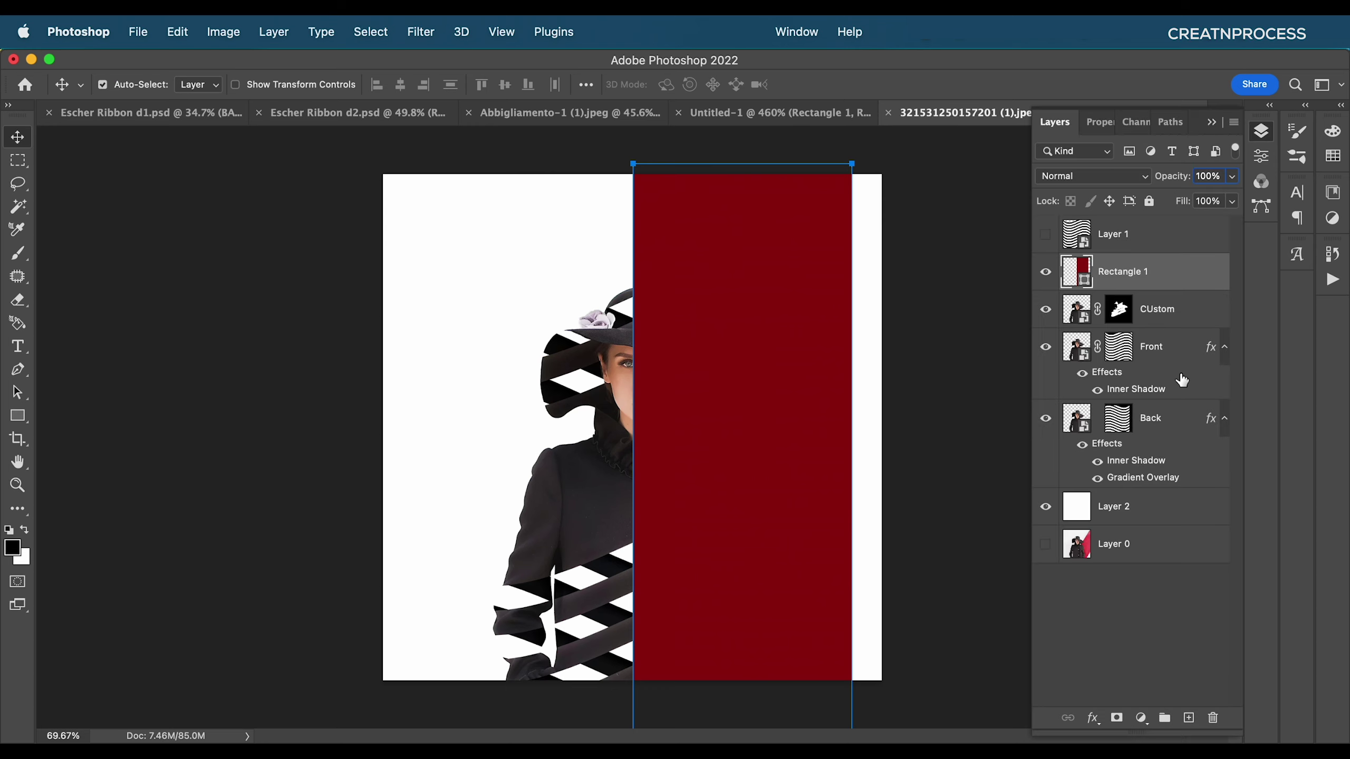
{"action": "left_click_drag", "start_coordinate": [1174, 269], "coordinate": [1132, 471]}
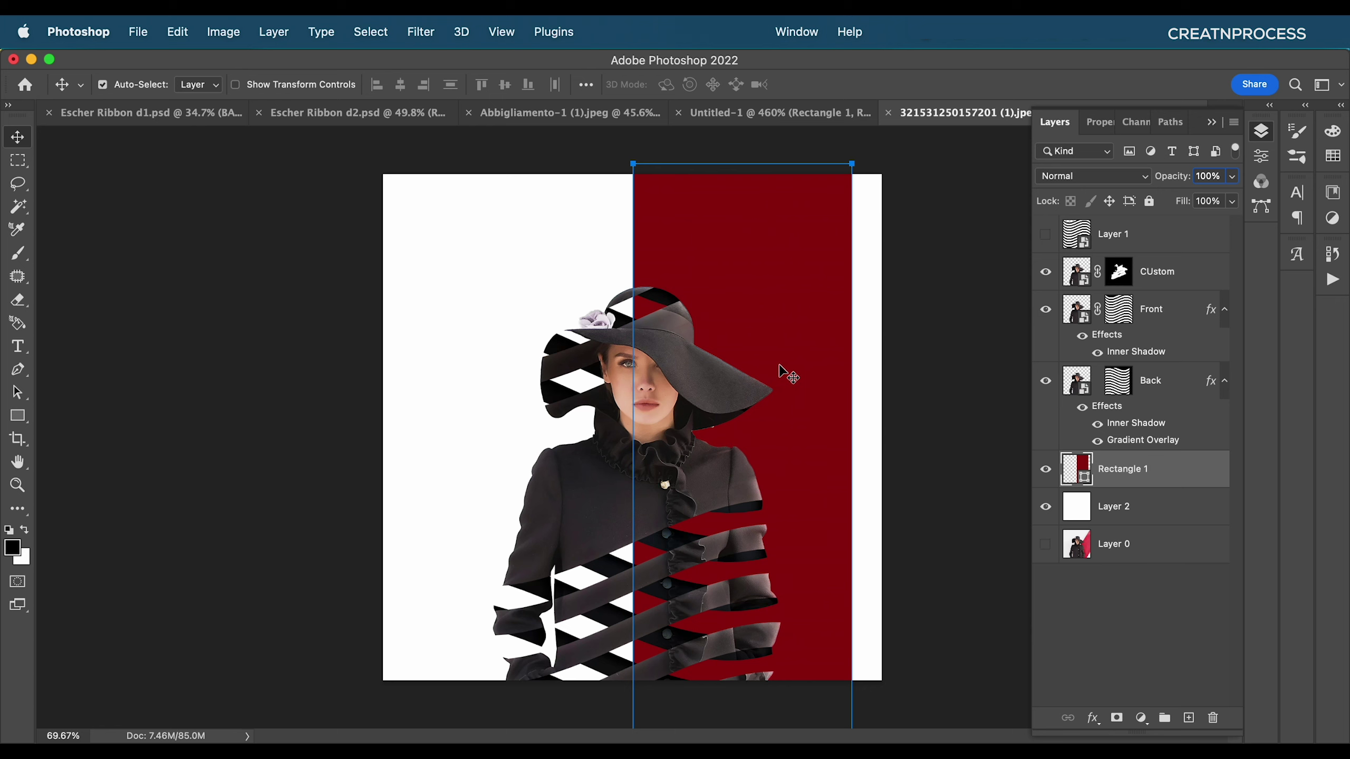
- Rotate the red rectangle to about 34.41° and position it diagonally behind the woman
{"action": "key", "text": "super+t"}
{"action": "left_click_drag", "start_coordinate": [880, 163], "coordinate": [1060, 312]}
{"action": "left_click_drag", "start_coordinate": [835, 356], "coordinate": [857, 388]}
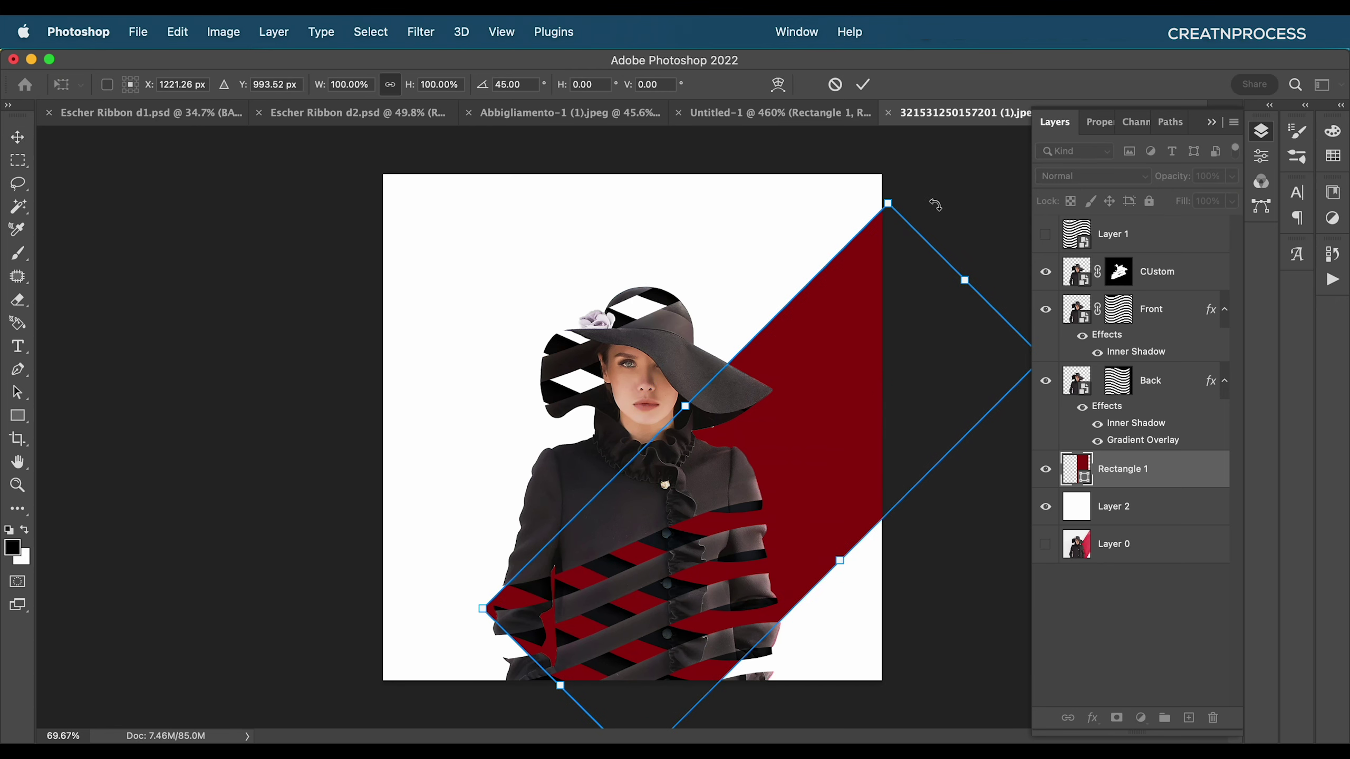
{"action": "left_click_drag", "start_coordinate": [936, 206], "coordinate": [891, 152]}
{"action": "left_click_drag", "start_coordinate": [840, 341], "coordinate": [868, 275]}
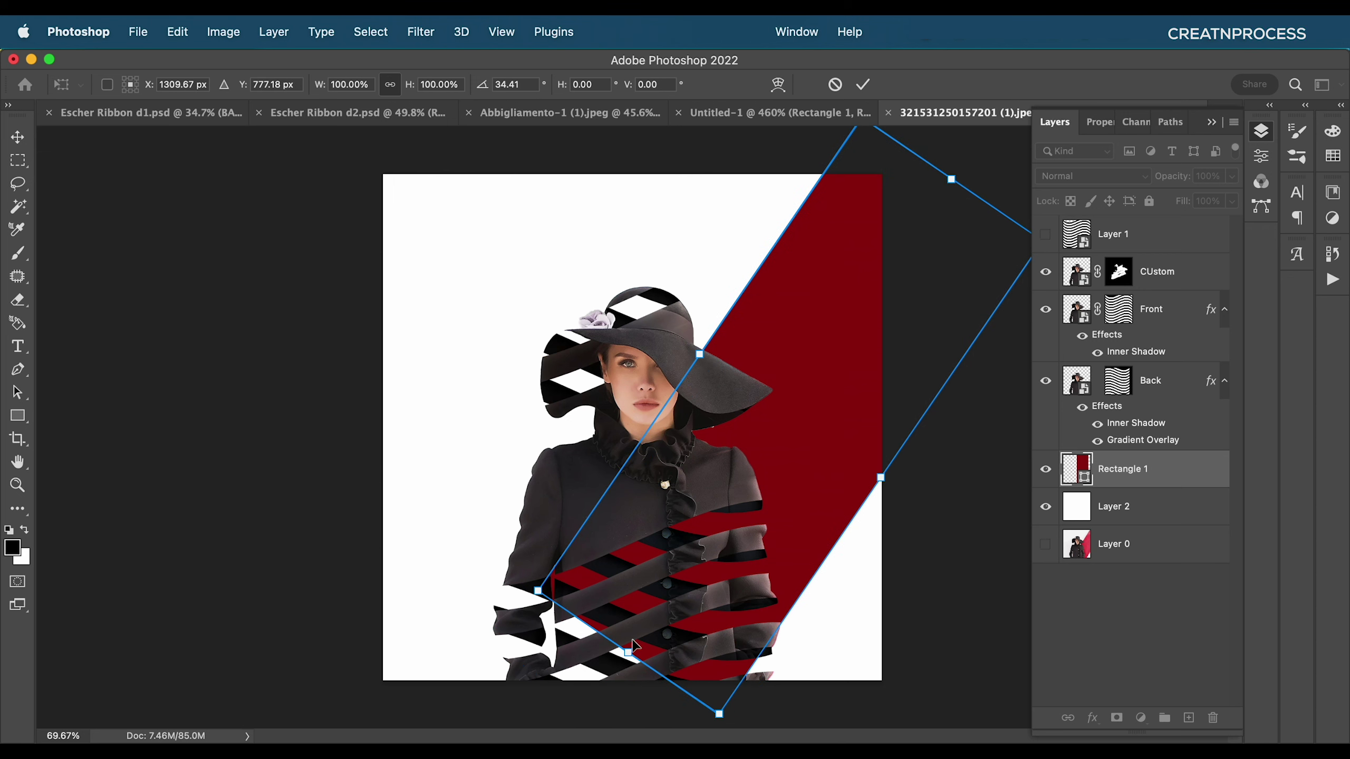
- Stretch the diagonal red band to about 103.61% width and 119.24% height and align it with the canvas's upper right corner
{"action": "left_click_drag", "start_coordinate": [628, 651], "coordinate": [583, 741]}
{"action": "left_click_drag", "start_coordinate": [951, 179], "coordinate": [995, 159]}
{"action": "left_click_drag", "start_coordinate": [826, 353], "coordinate": [847, 396]}
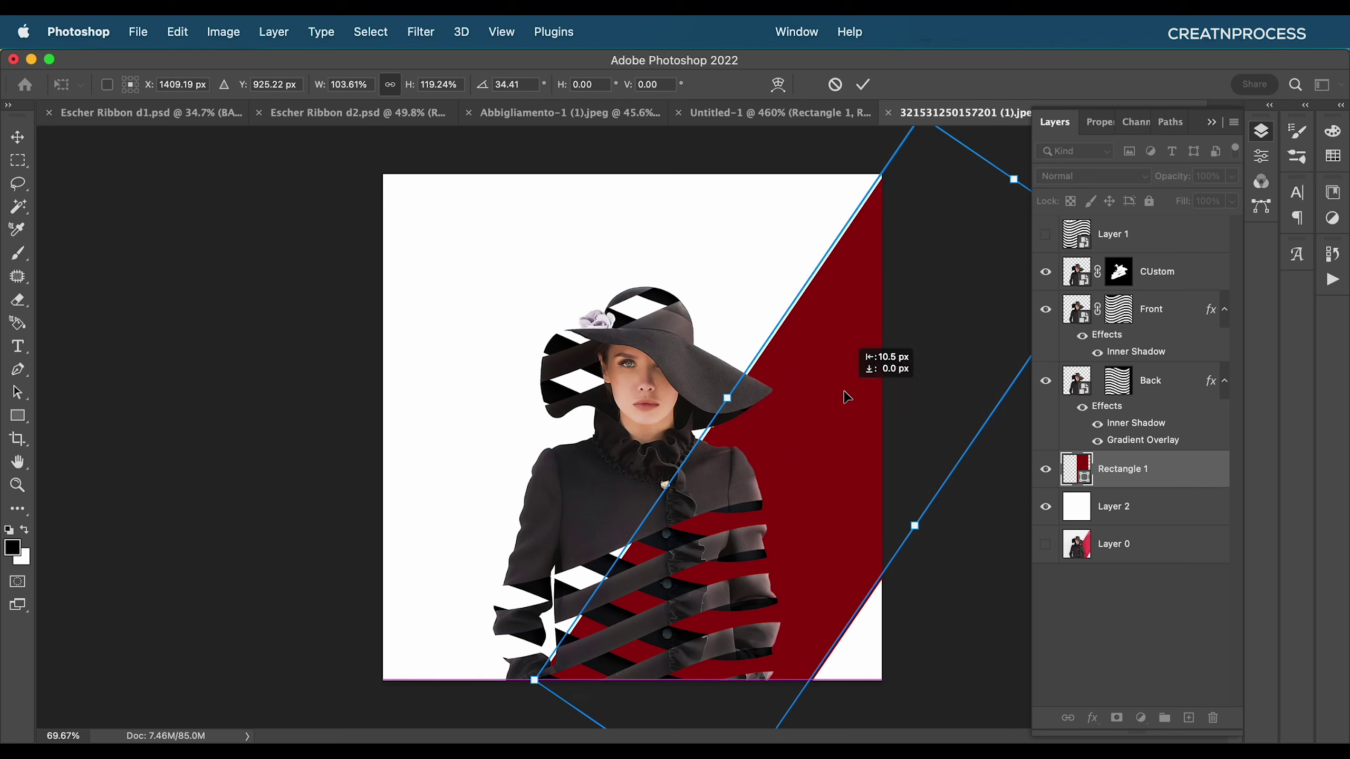
{"action": "key", "text": "Return"}
{"action": "scroll", "coordinate": [827, 410], "scroll_direction": "down", "scroll_amount": 5}
{"action": "left_click", "coordinate": [601, 315]}
{"action": "scroll", "coordinate": [714, 375], "scroll_direction": "up", "scroll_amount": 5}
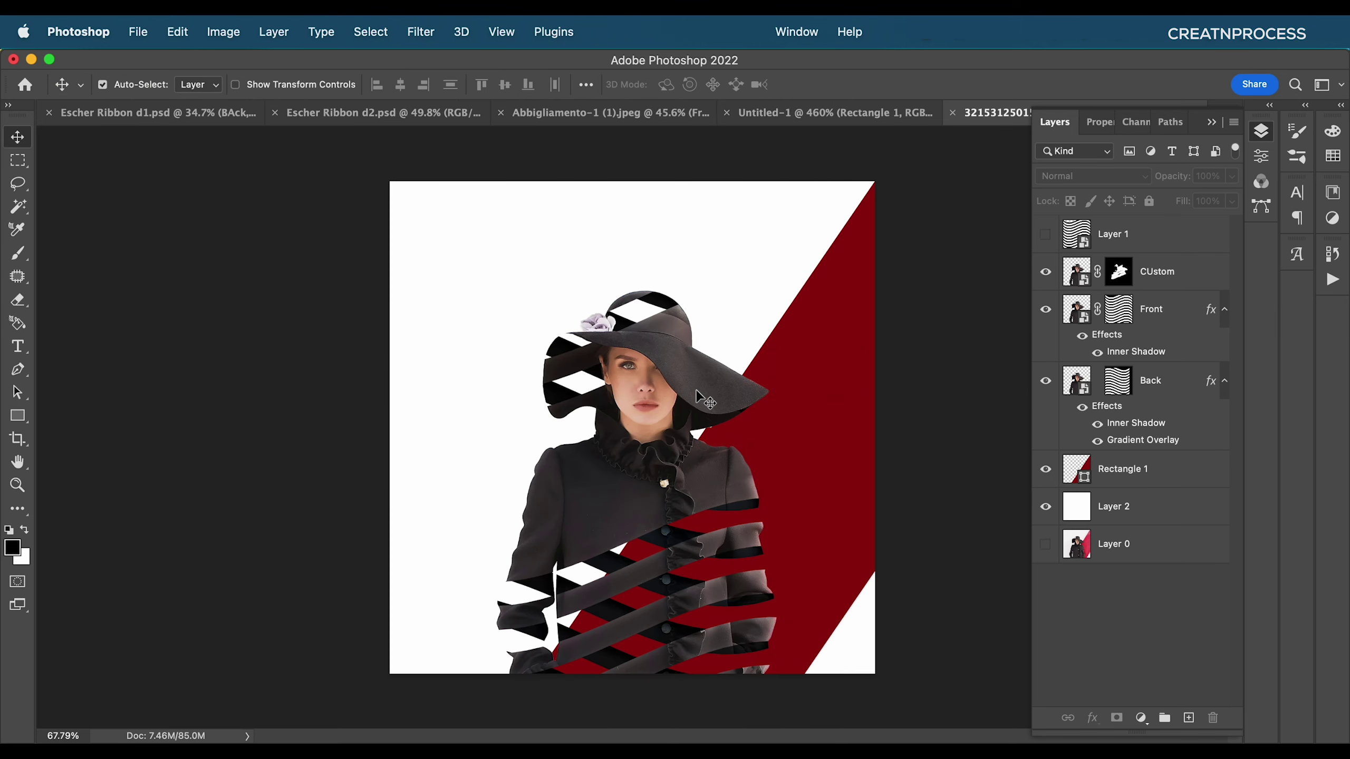
{"action": "left_click_drag", "start_coordinate": [866, 431], "coordinate": [819, 406]}
{"action": "left_click", "coordinate": [299, 299]}
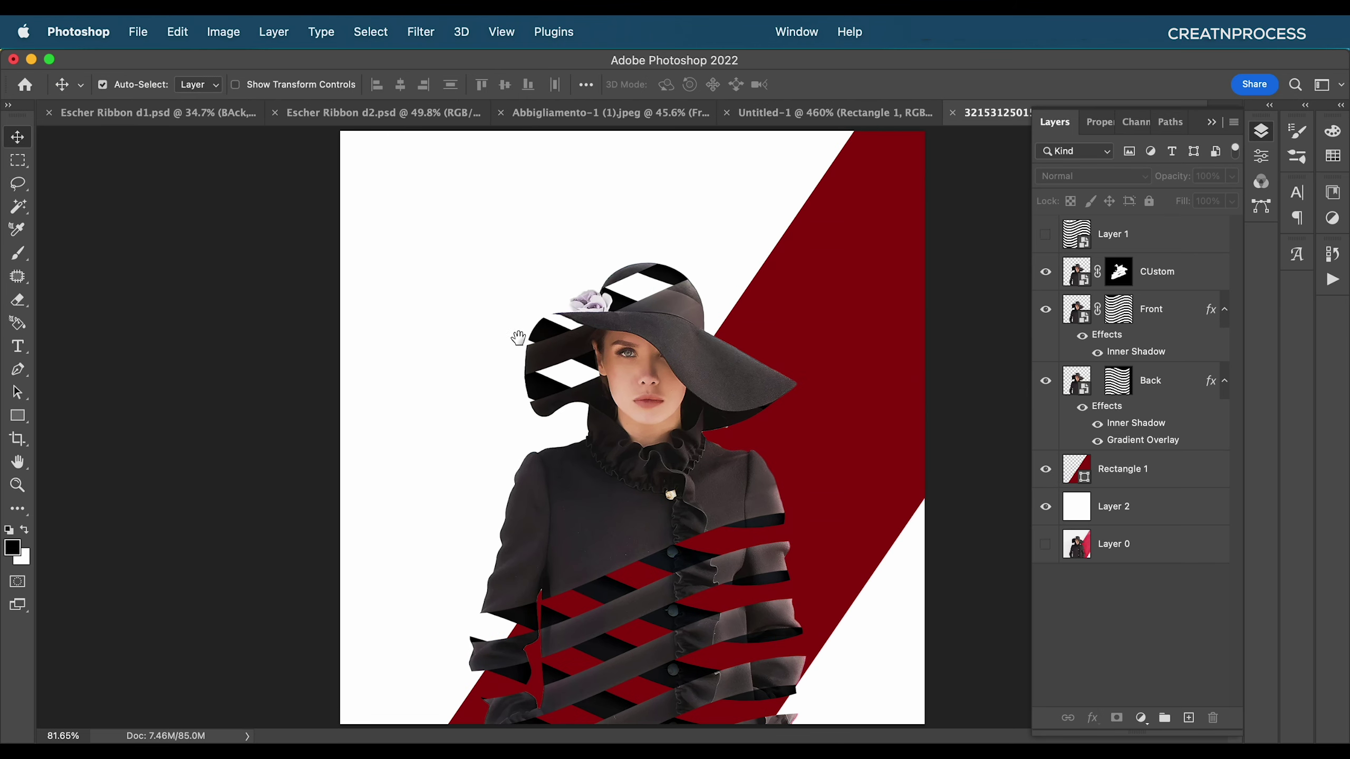
- Draw a 692 px circle above the Rectangle 1 layer, behind the upper left of the hat, and fill it orange
{"action": "left_click", "coordinate": [1140, 469]}
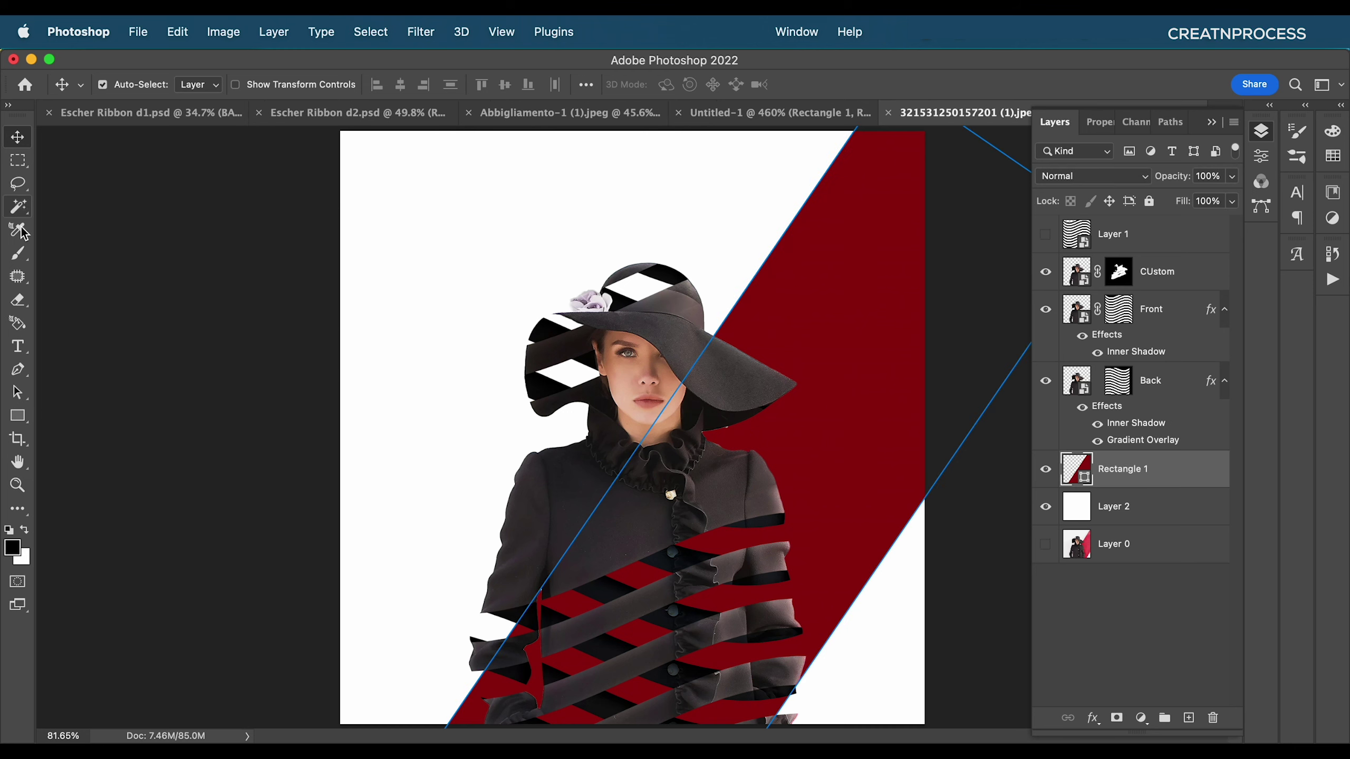
{"action": "left_click", "coordinate": [31, 424]}
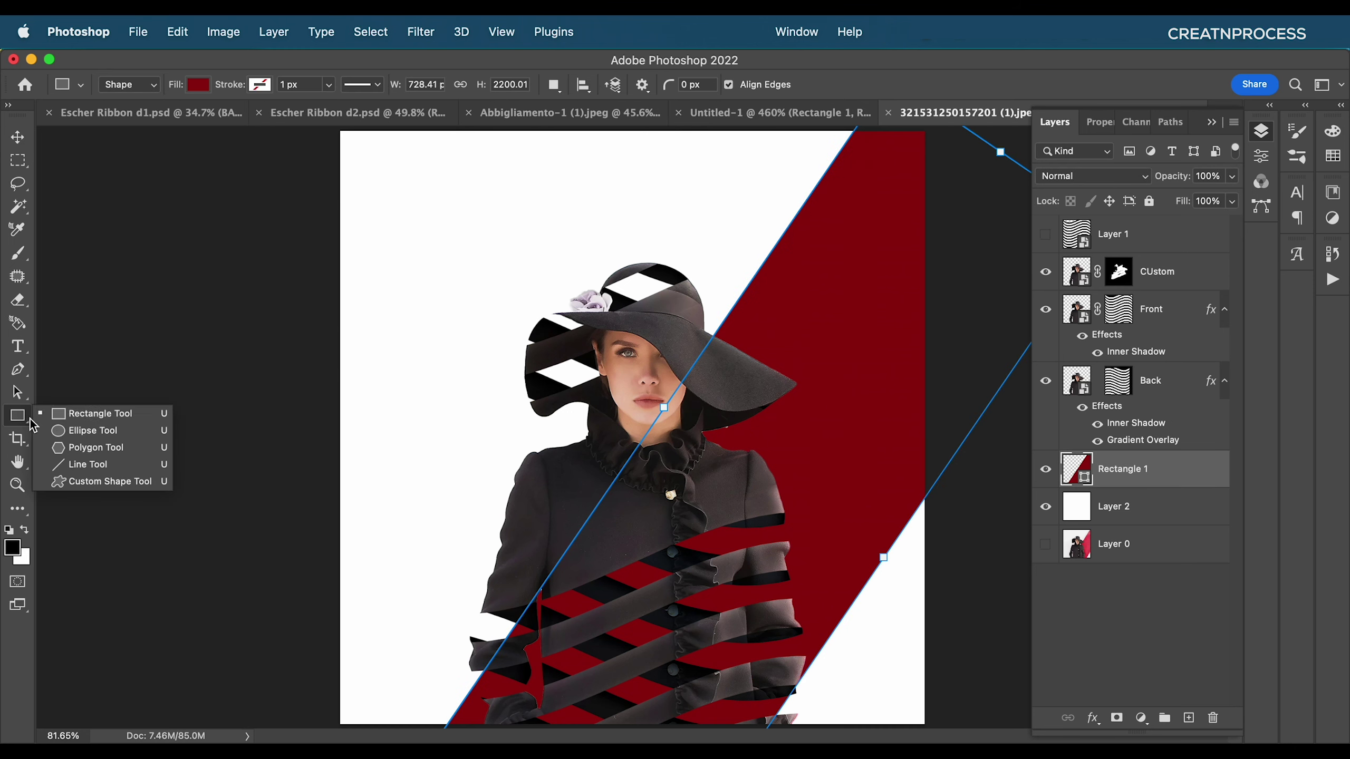
{"action": "left_click", "coordinate": [71, 432]}
{"action": "left_click_drag", "start_coordinate": [524, 249], "coordinate": [651, 404]}
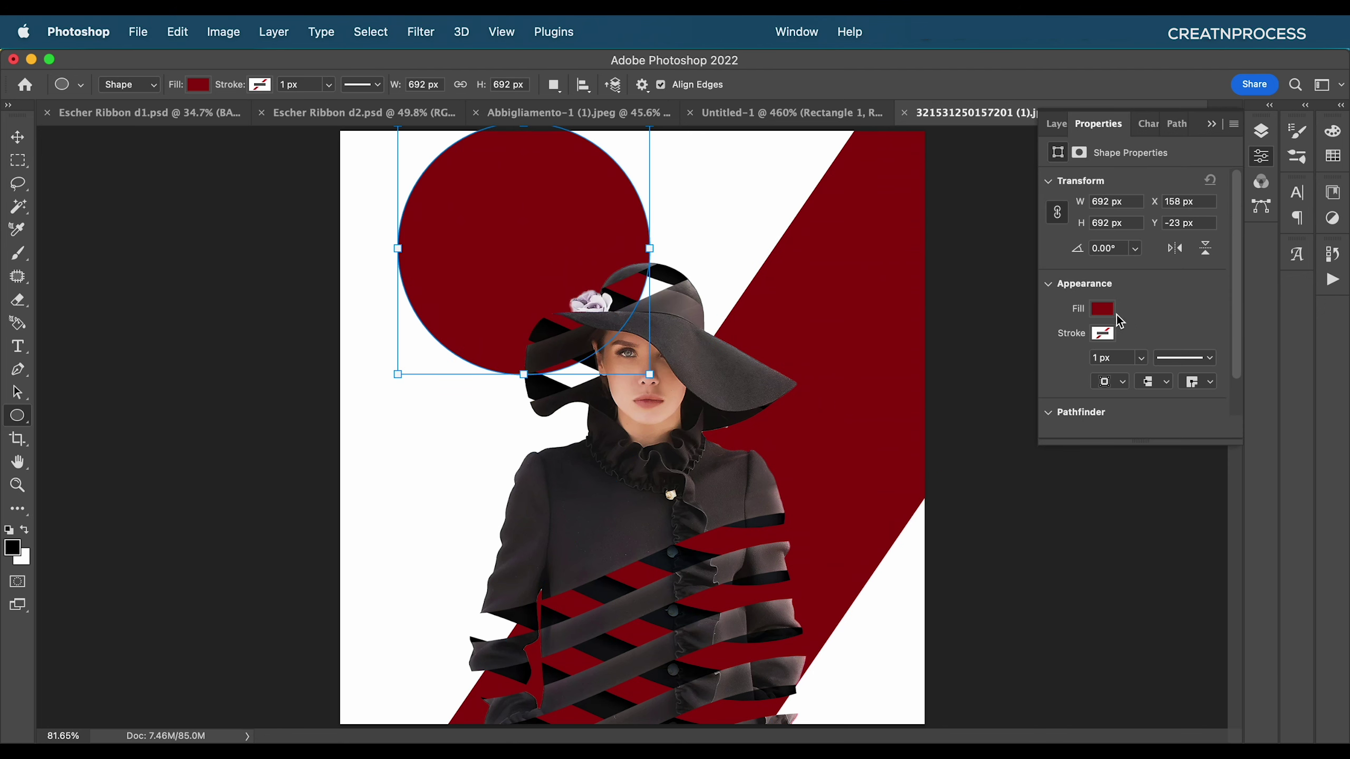
{"action": "left_click", "coordinate": [1110, 312]}
{"action": "left_click", "coordinate": [1253, 405]}
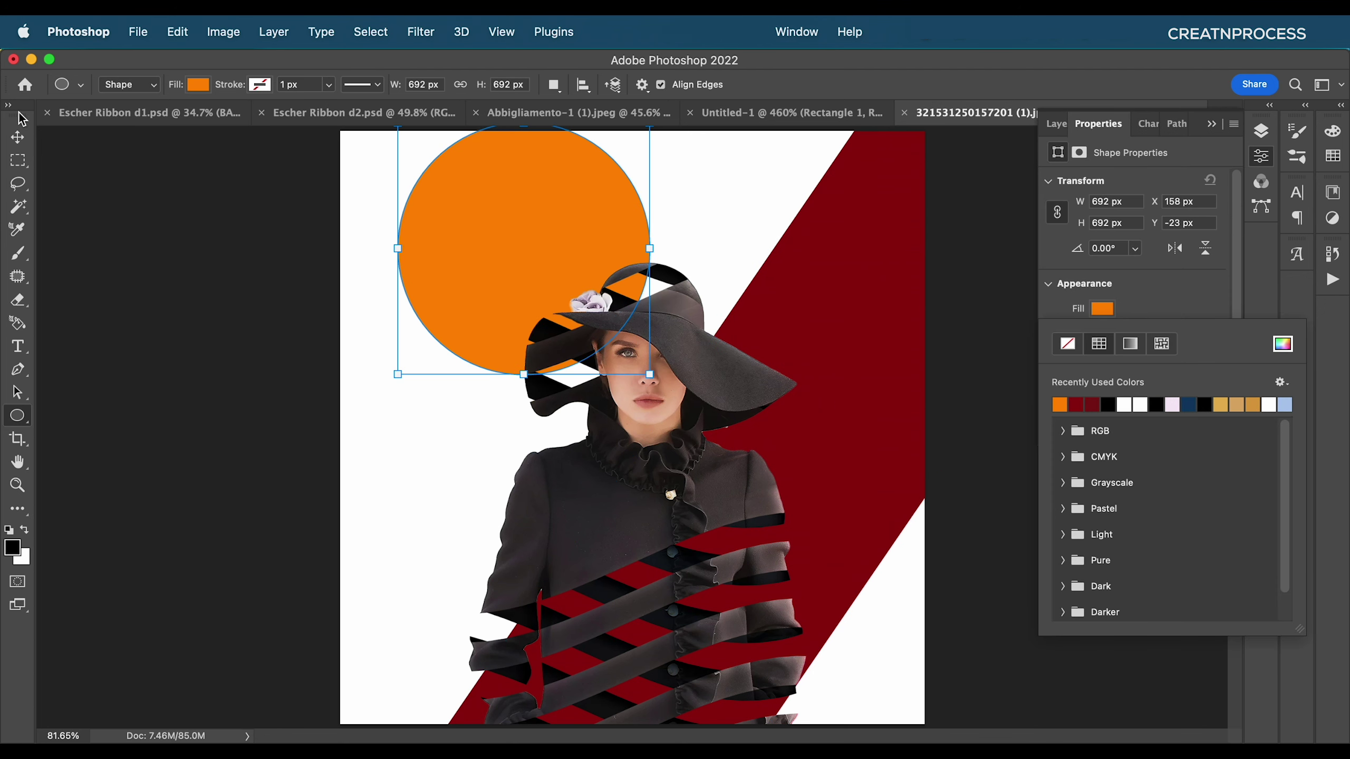
{"action": "left_click", "coordinate": [17, 137]}
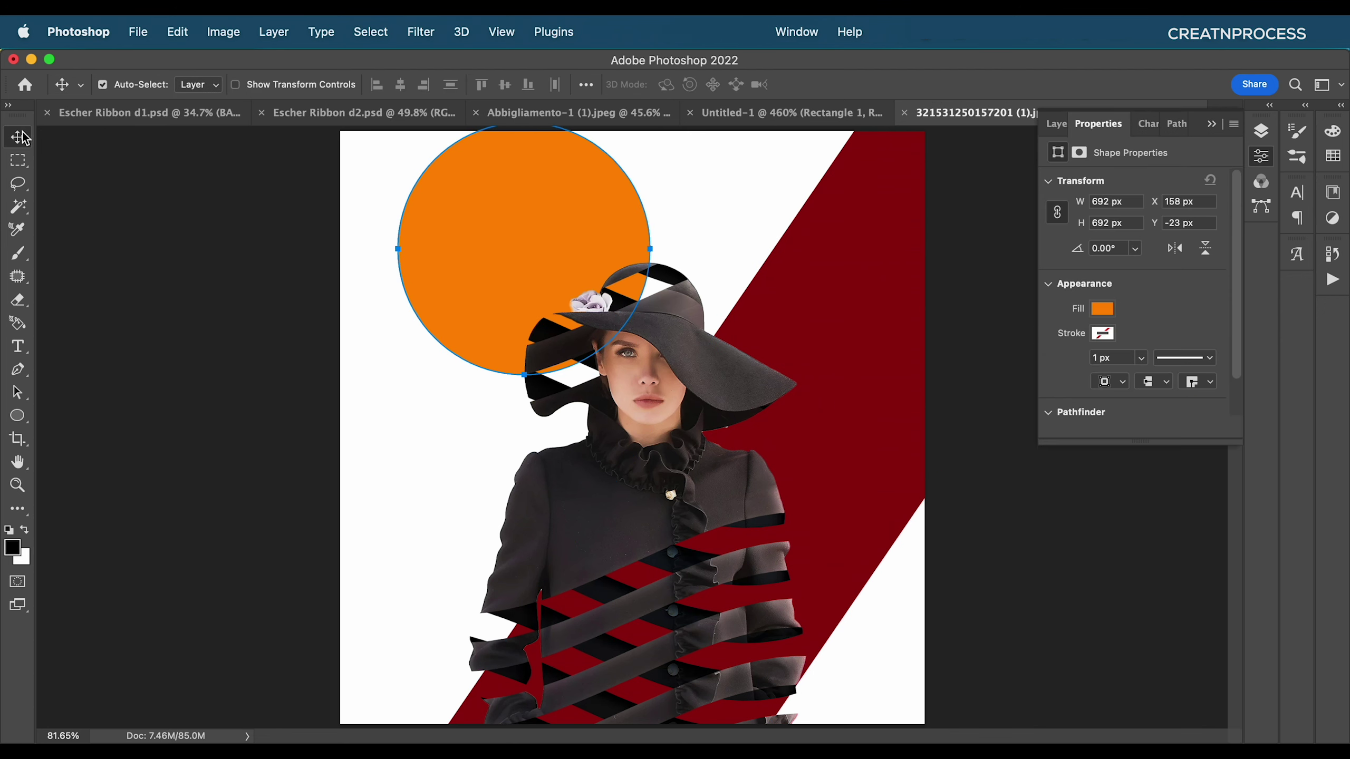
- Add a Gradient Overlay to the Ellipse 1 layer with its blend mode set to Luminosity
{"action": "left_click", "coordinate": [1211, 124]}
{"action": "left_click", "coordinate": [1261, 131]}
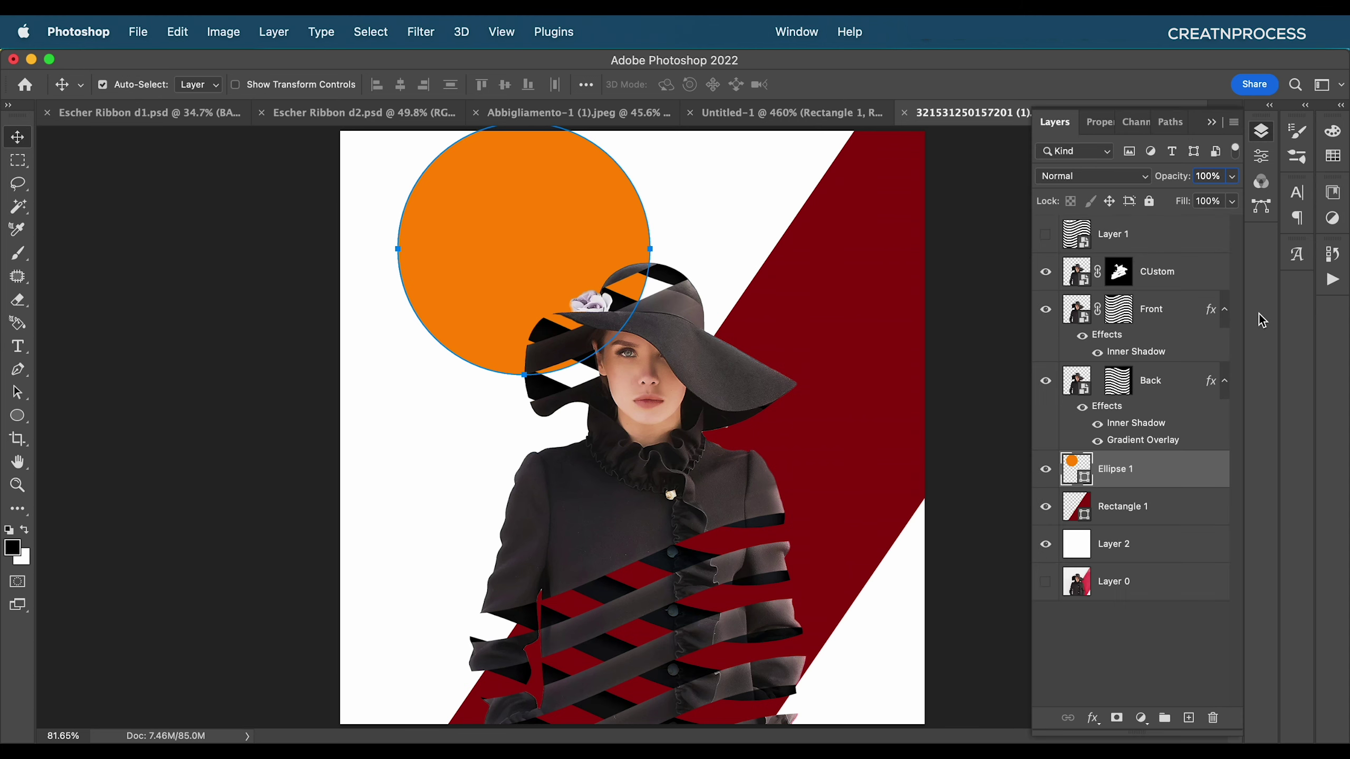
{"action": "double_click", "coordinate": [1203, 487]}
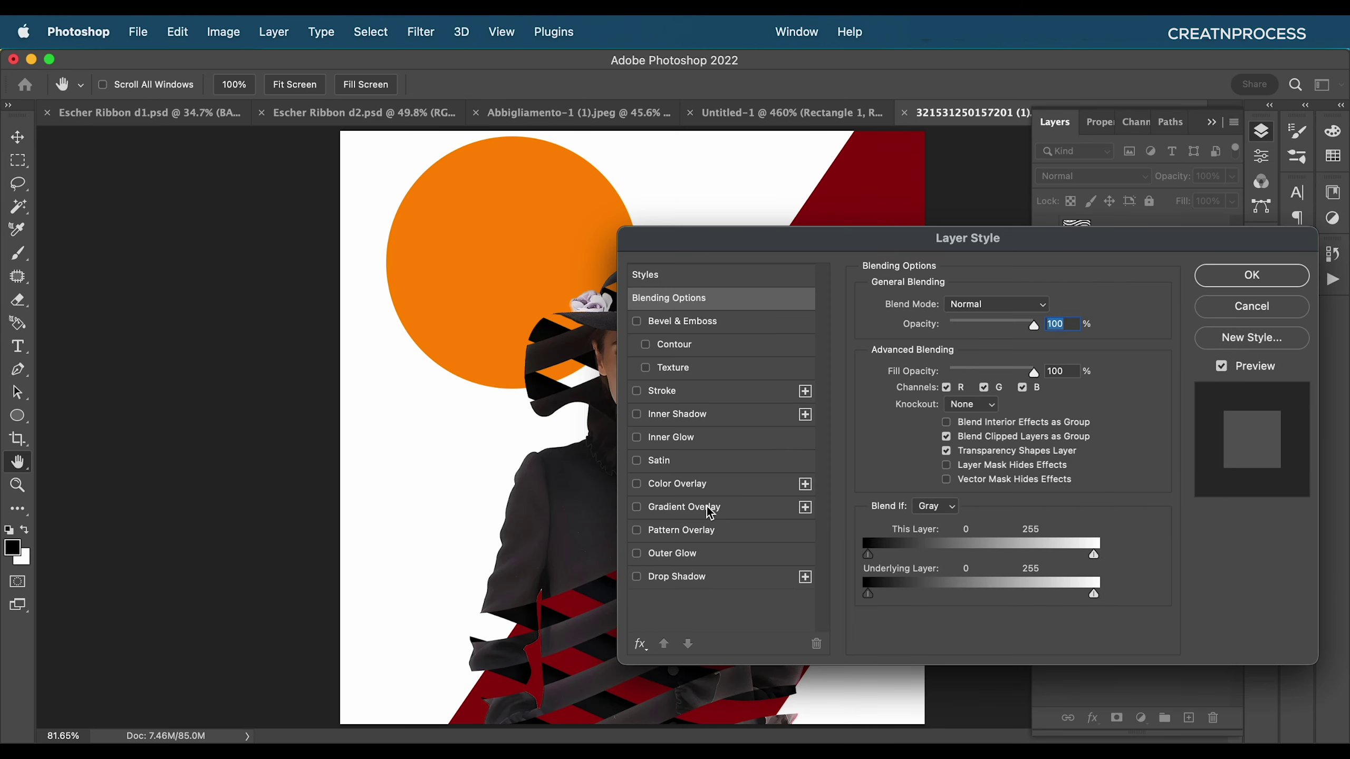
{"action": "left_click", "coordinate": [708, 509]}
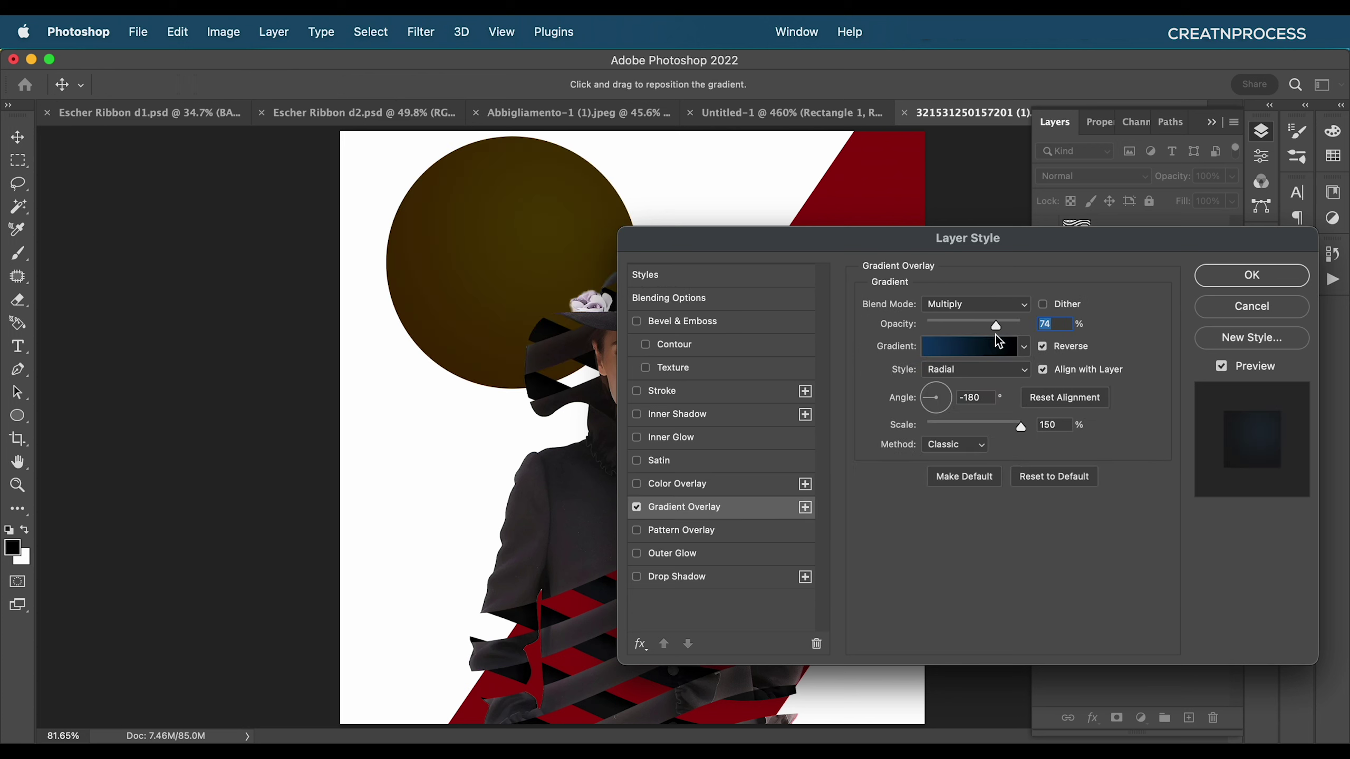
{"action": "left_click", "coordinate": [1004, 306]}
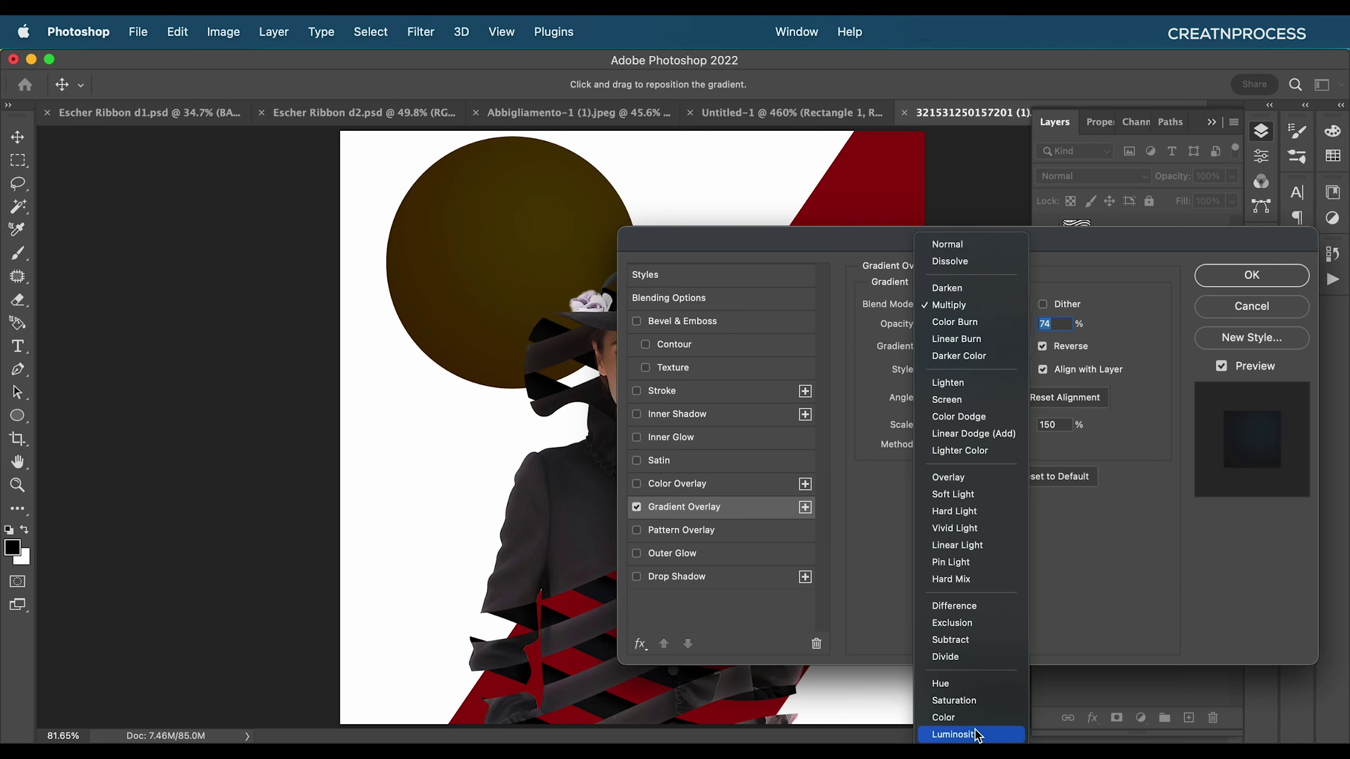
{"action": "left_click", "coordinate": [956, 734]}
- Apply the Foreground to Background black-to-white gradient to the overlay and set its opacity to 54%
{"action": "left_click", "coordinate": [985, 349]}
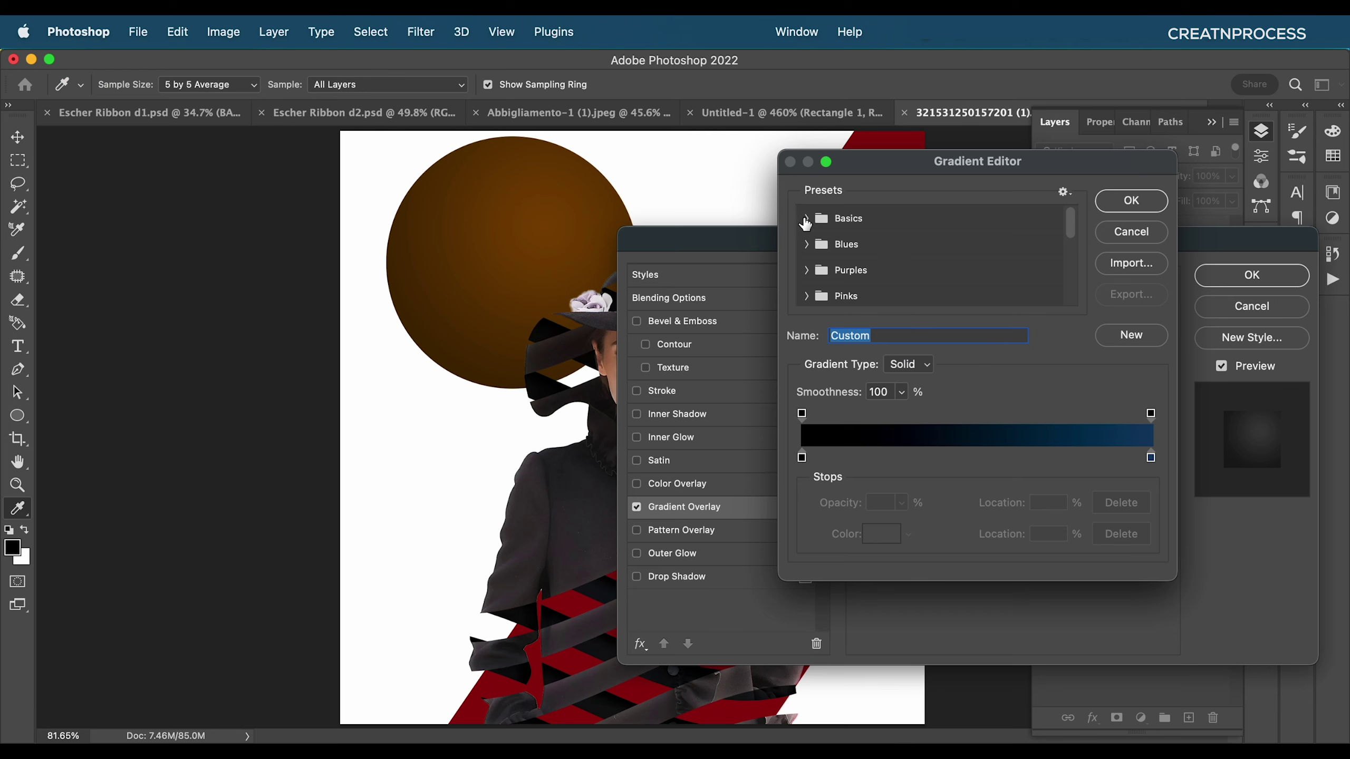
{"action": "left_click", "coordinate": [832, 244]}
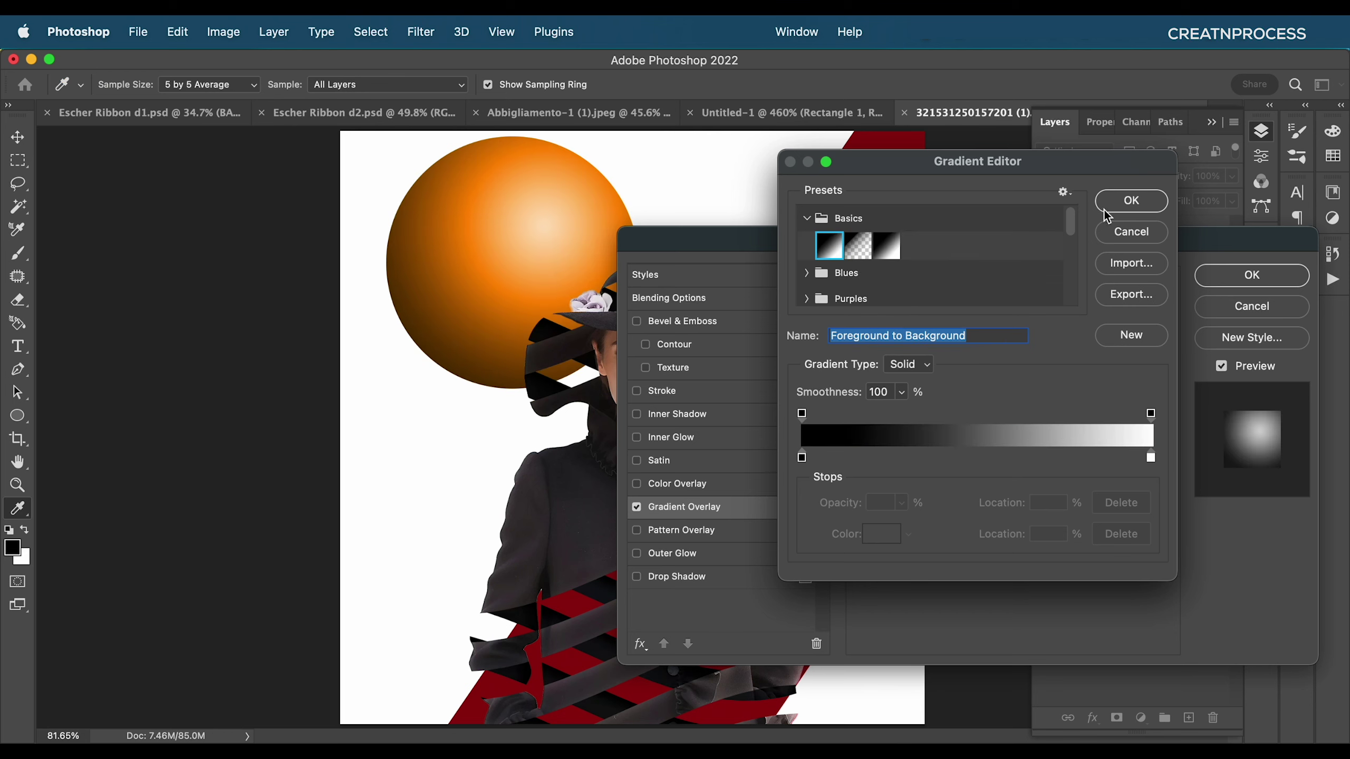
{"action": "left_click", "coordinate": [1130, 206]}
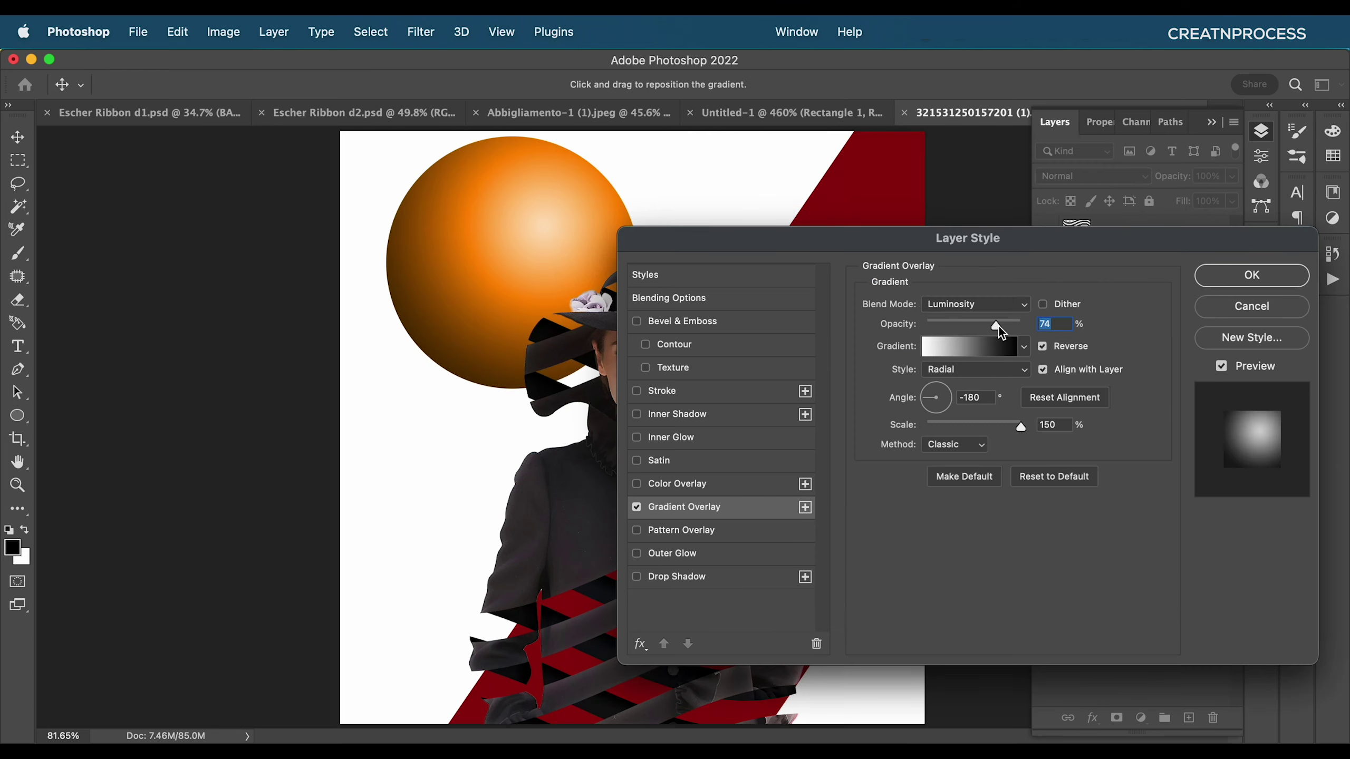
{"action": "left_click_drag", "start_coordinate": [1000, 324], "coordinate": [979, 327]}
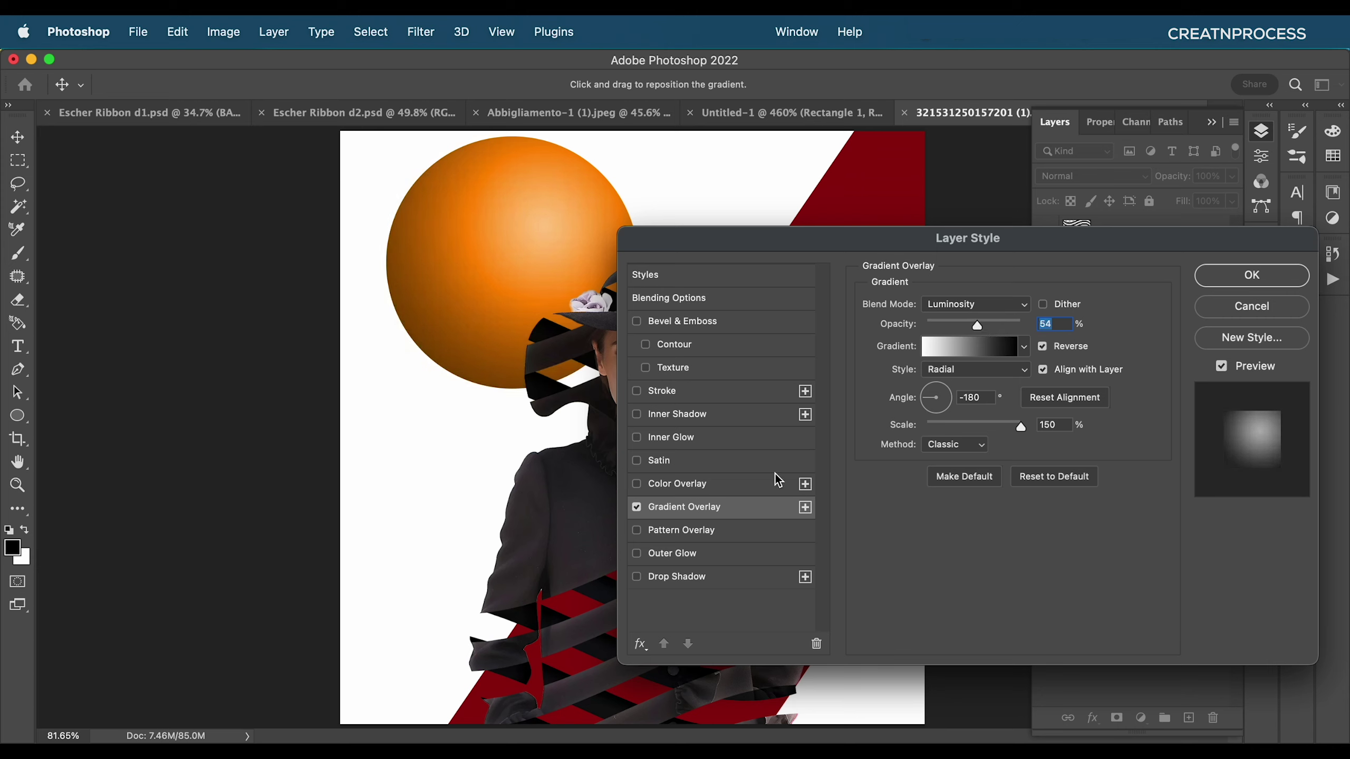
- Enable an Inner Shadow on the circle with Multiply blend mode and black colour 000000
{"action": "left_click", "coordinate": [637, 417]}
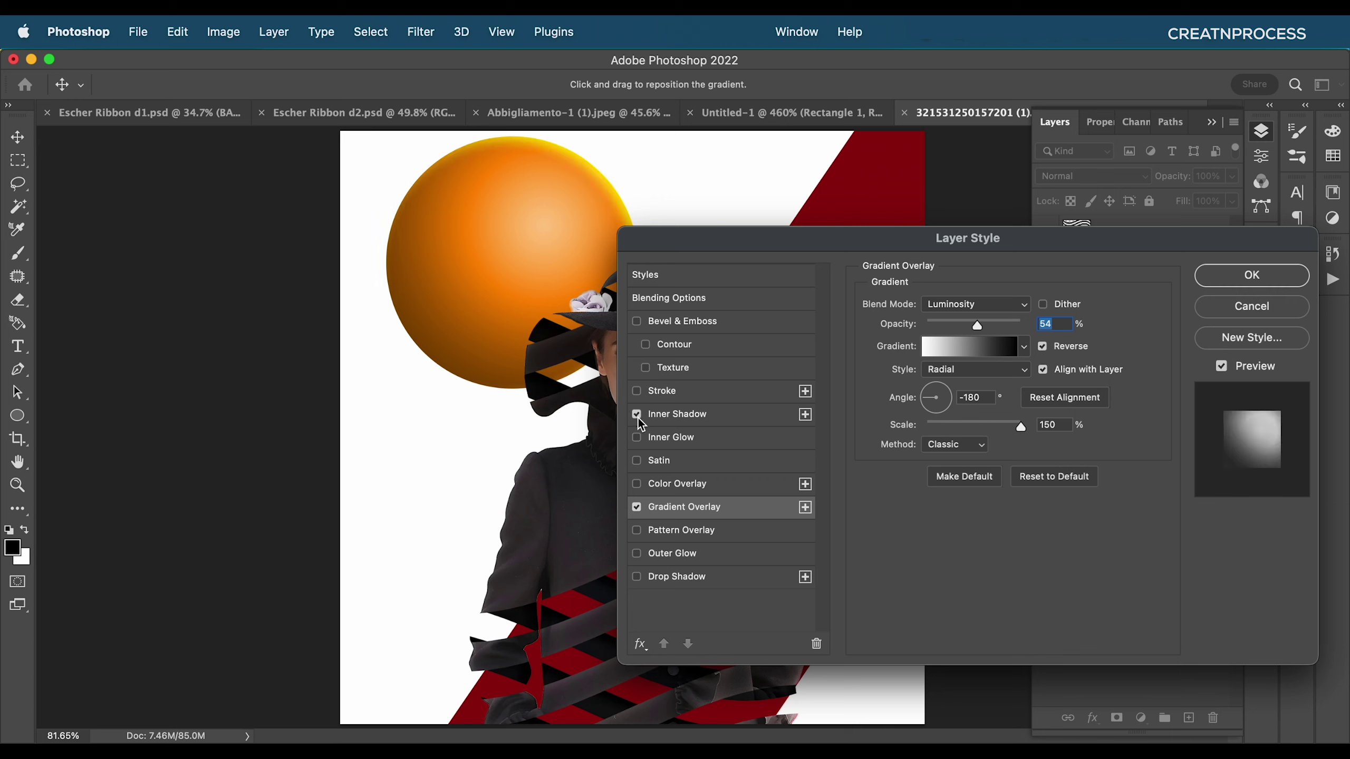
{"action": "left_click", "coordinate": [692, 423]}
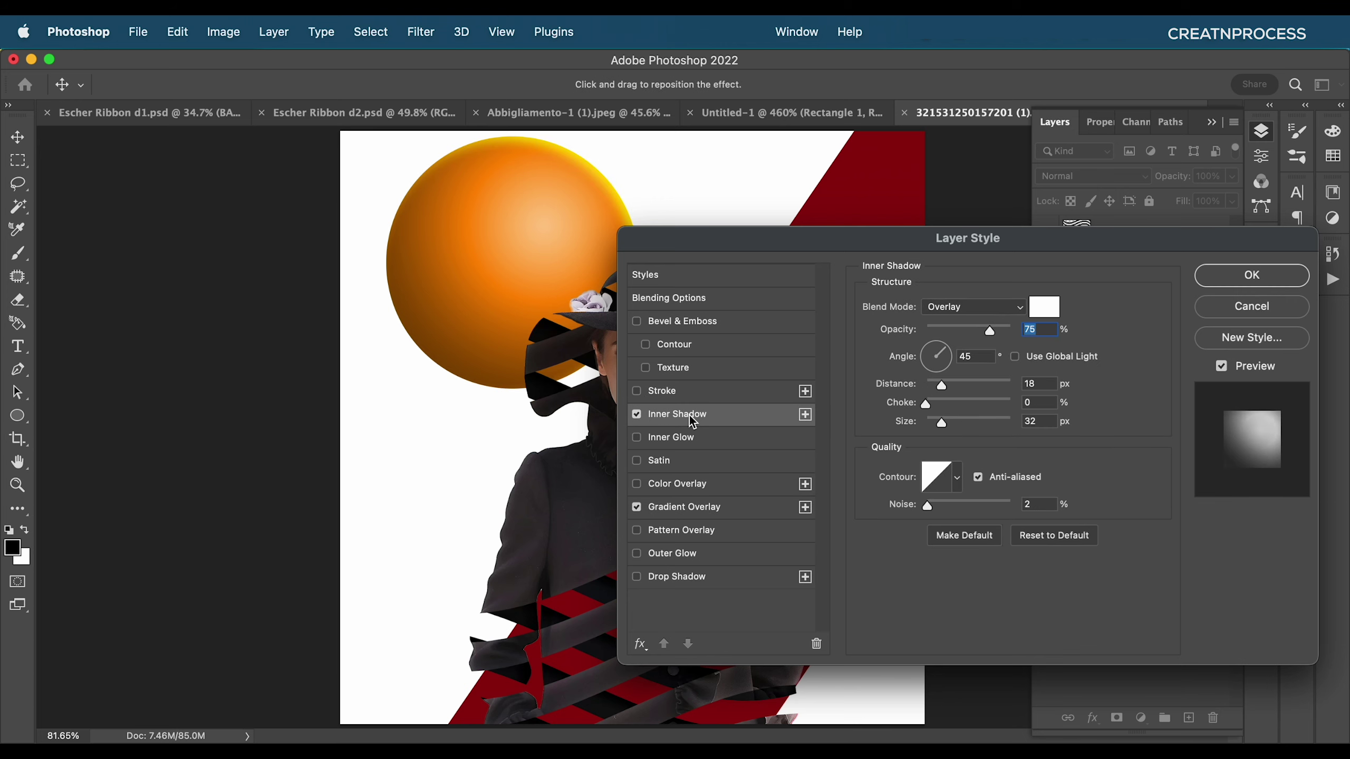
{"action": "left_click", "coordinate": [1008, 305]}
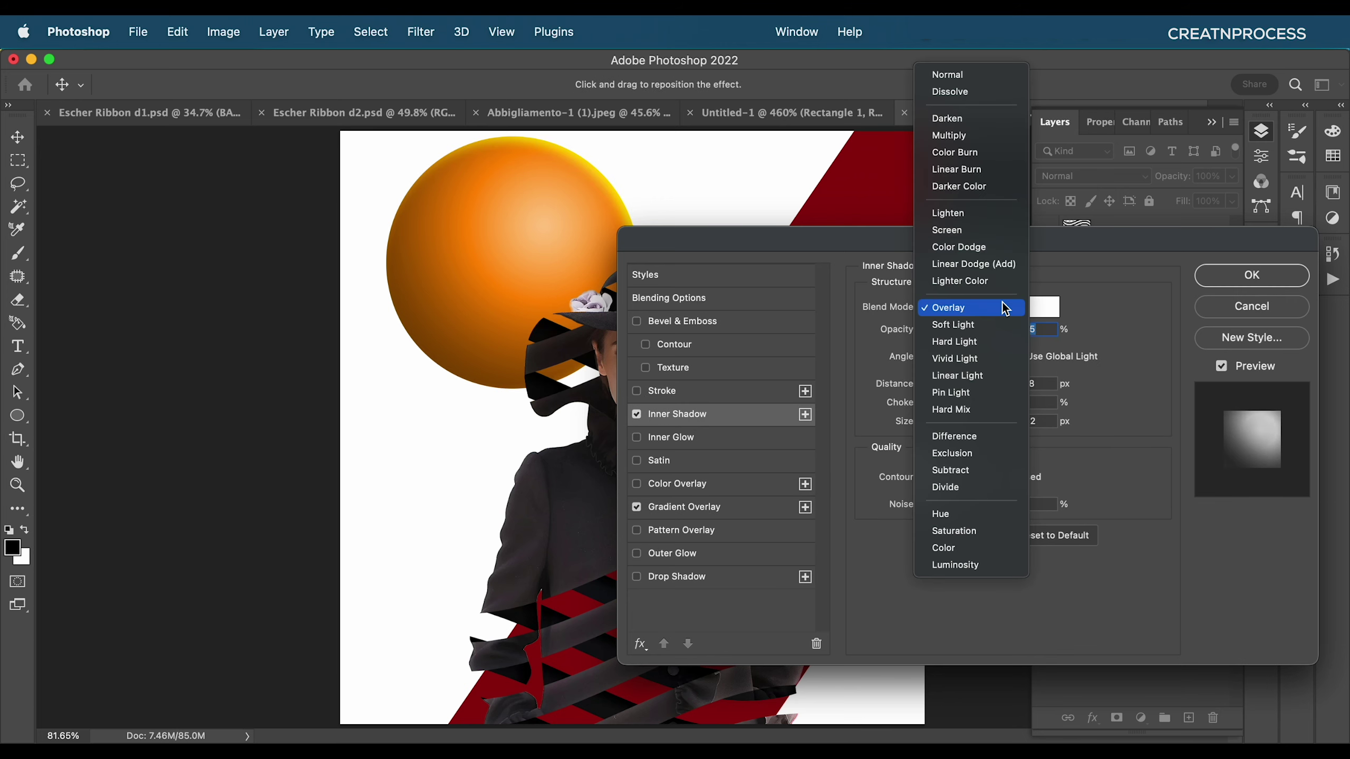
{"action": "left_click", "coordinate": [970, 136]}
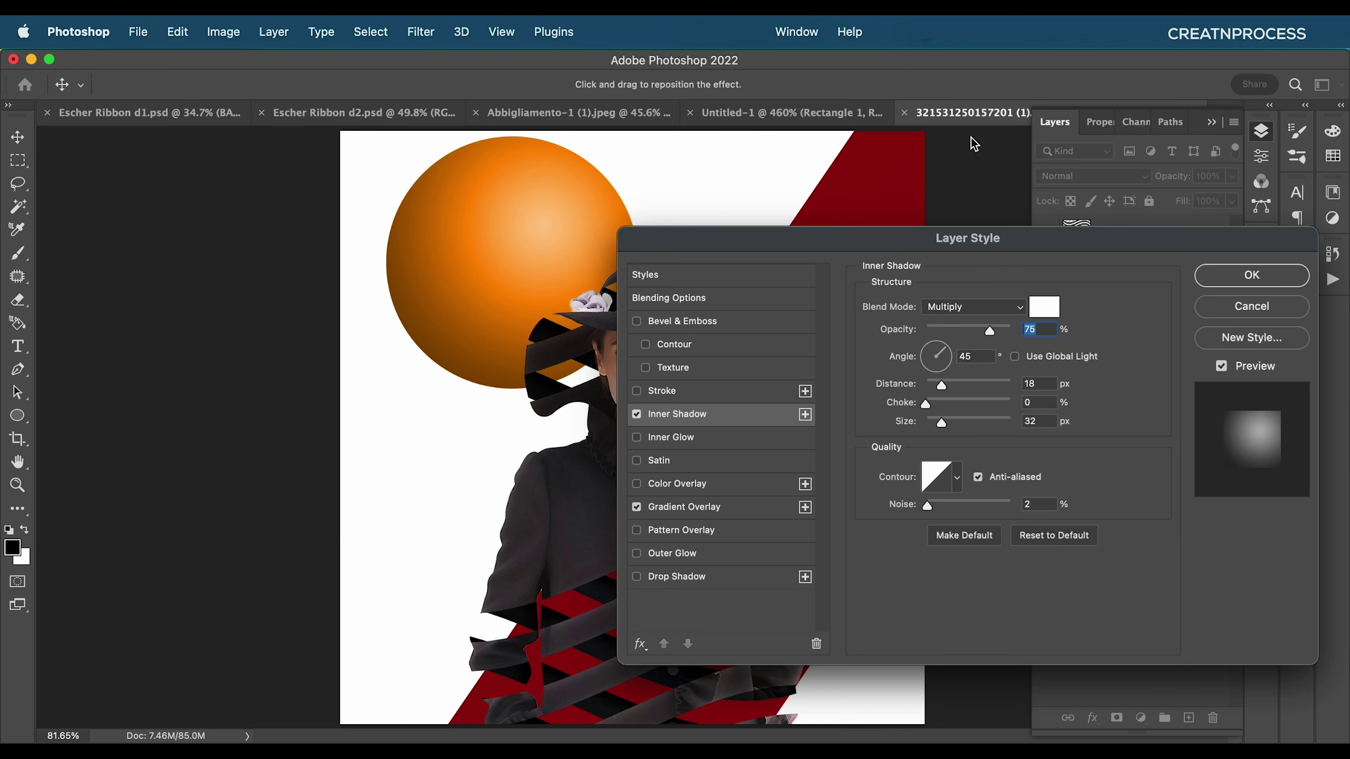
{"action": "left_click", "coordinate": [1043, 307]}
{"action": "left_click", "coordinate": [1084, 622]}
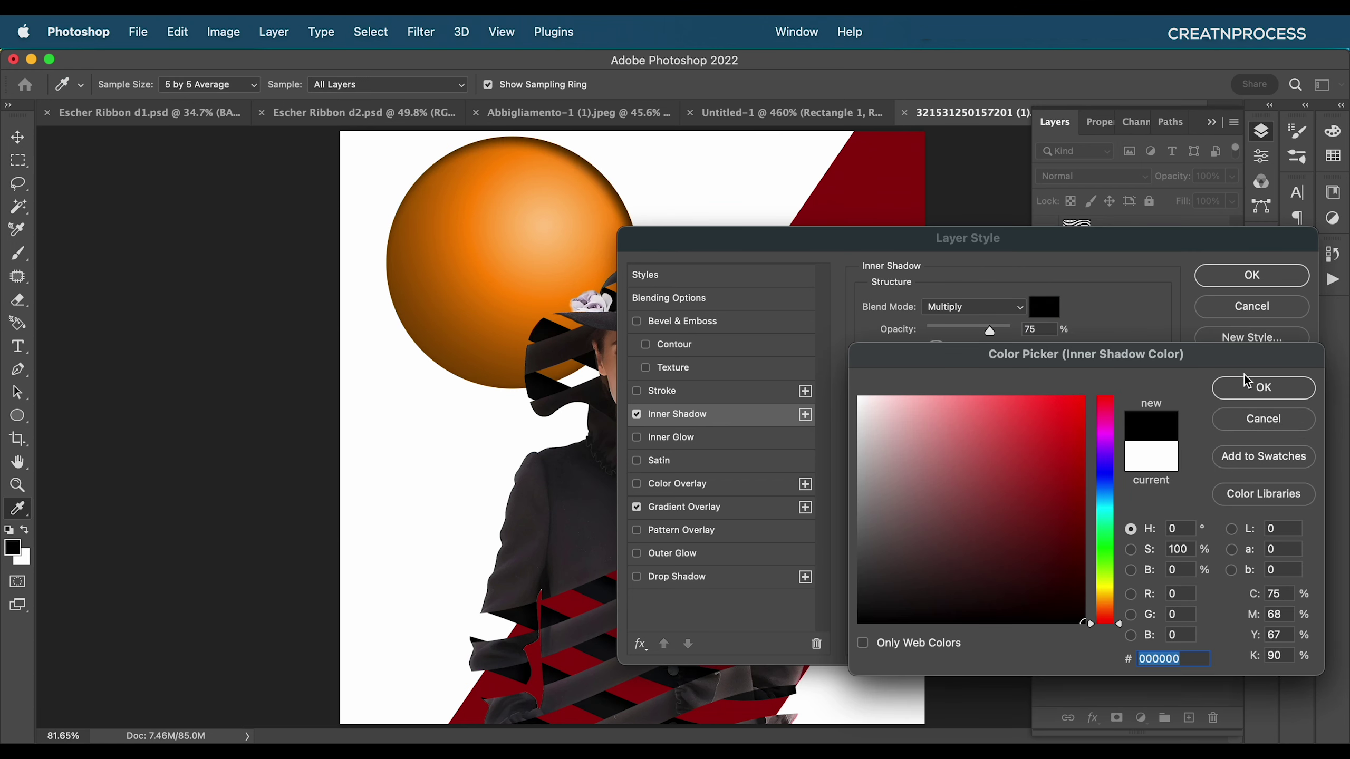
{"action": "left_click", "coordinate": [1264, 389]}
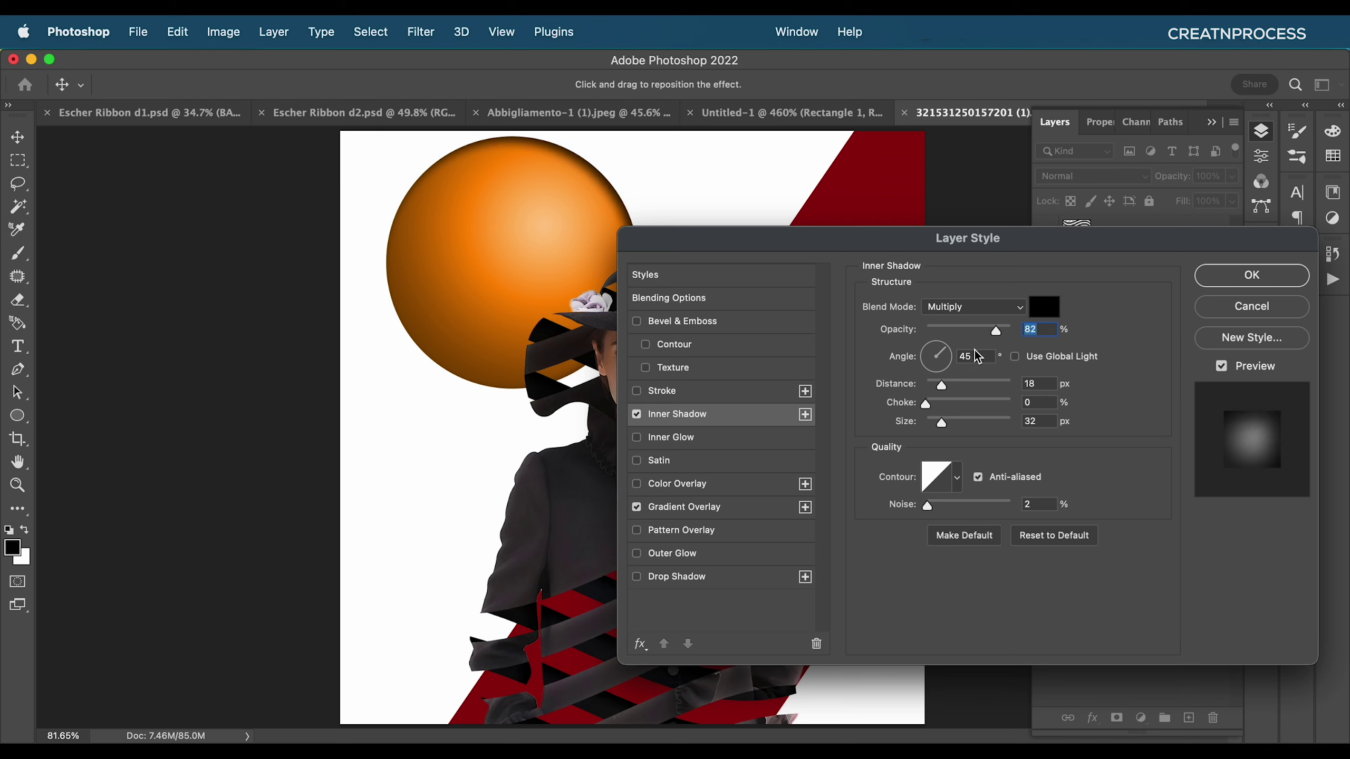
- Set the inner shadow to 81% opacity, -125° angle, 232 px distance and 250 px size
{"action": "double_click", "coordinate": [974, 356]}
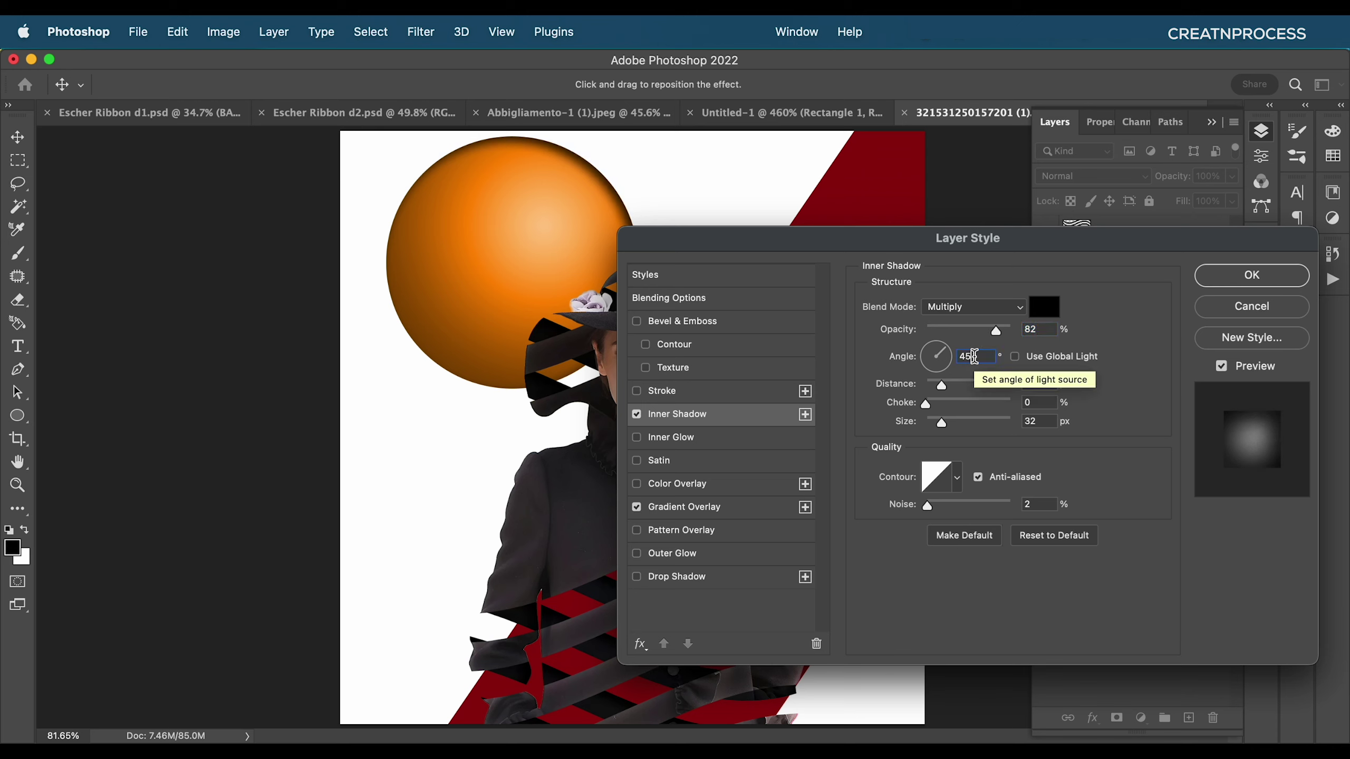
{"action": "type", "text": "-125"}
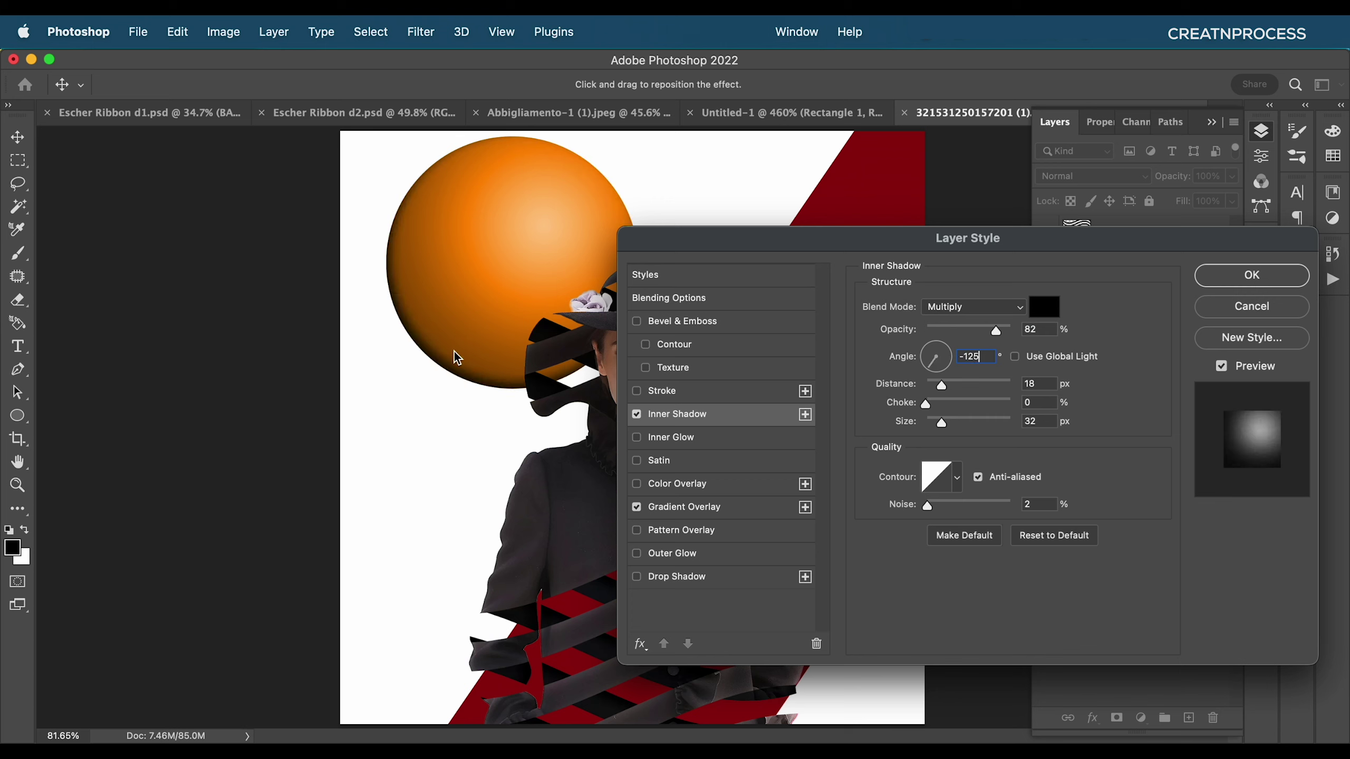
{"action": "left_click_drag", "start_coordinate": [997, 332], "coordinate": [1021, 328]}
{"action": "left_click_drag", "start_coordinate": [957, 389], "coordinate": [993, 420]}
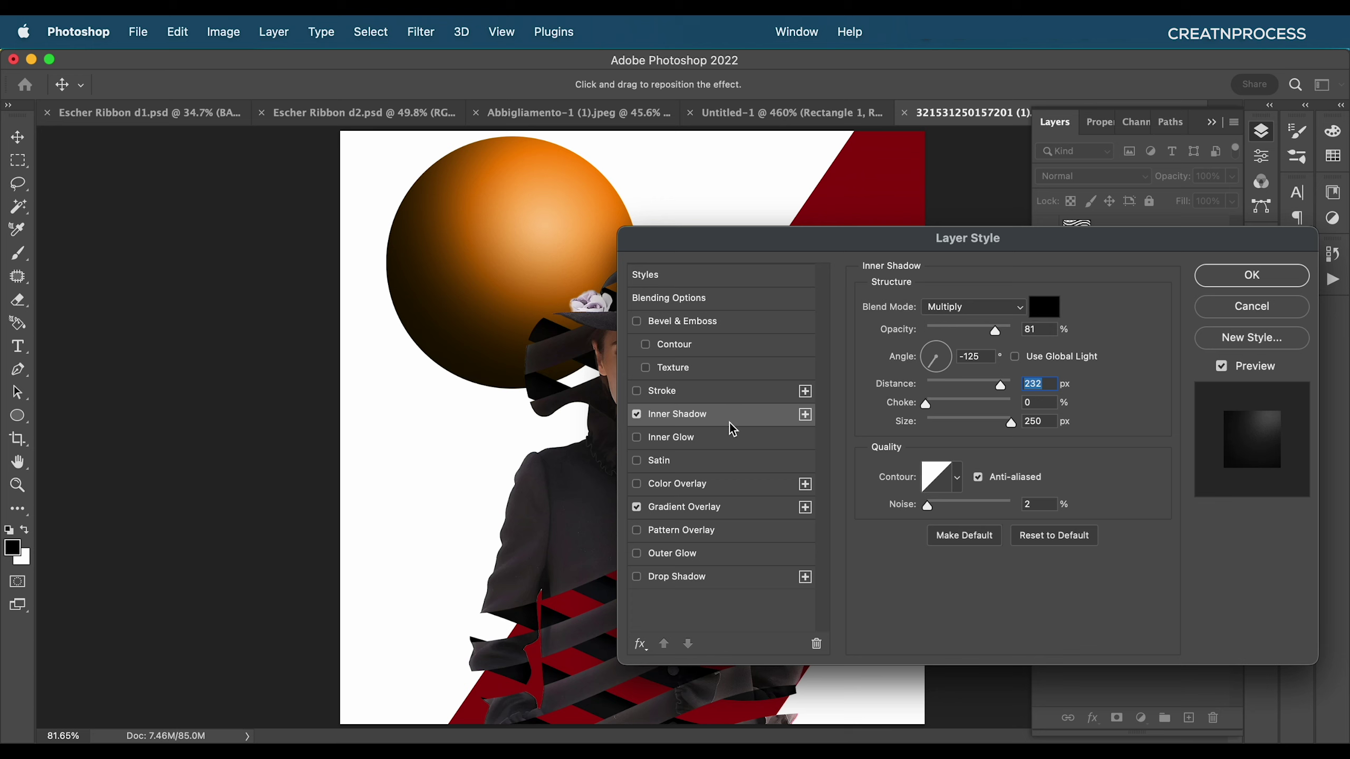
- Add Bevel & Emboss to the circle with 32% depth and 250 px size, enable its Contour, and apply the layer style
{"action": "left_click", "coordinate": [636, 321]}
{"action": "left_click", "coordinate": [696, 323]}
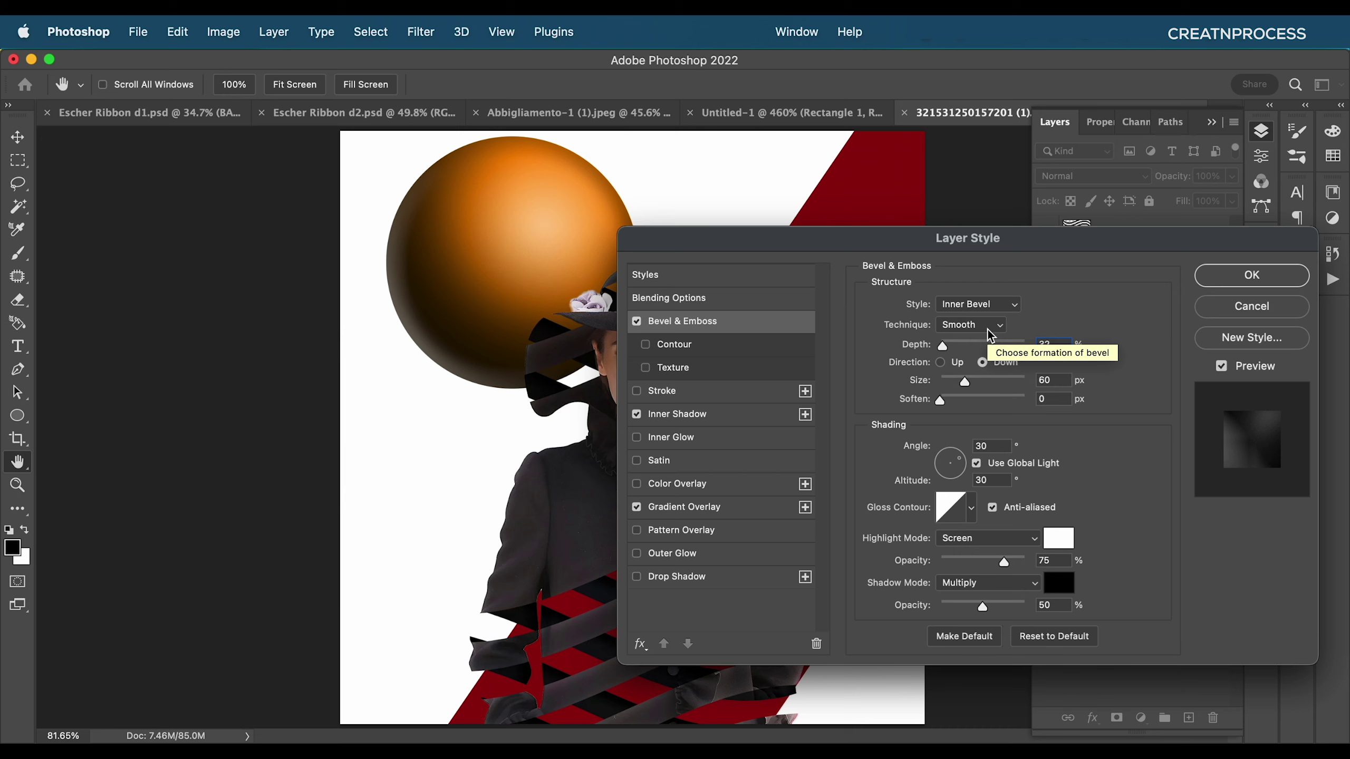
{"action": "left_click_drag", "start_coordinate": [950, 346], "coordinate": [943, 350]}
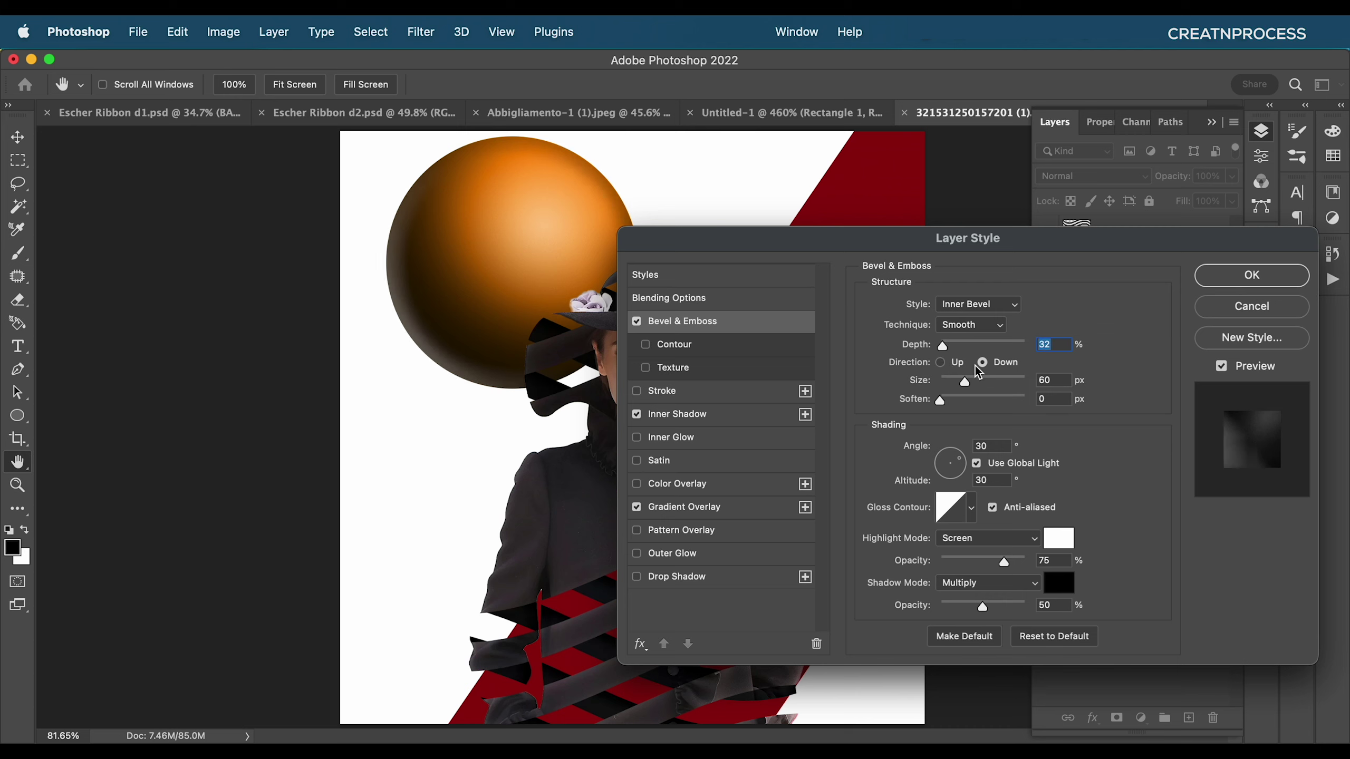
{"action": "left_click_drag", "start_coordinate": [963, 383], "coordinate": [1032, 383]}
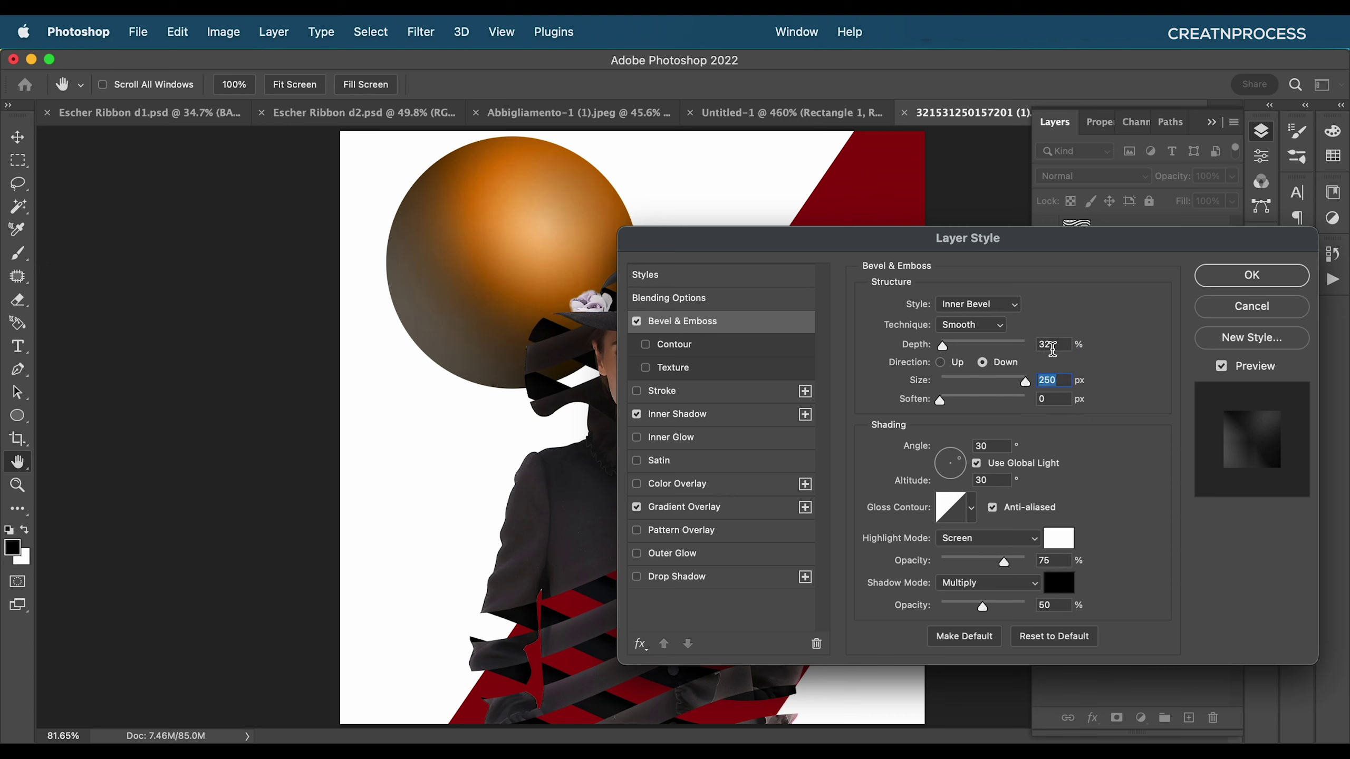
{"action": "left_click", "coordinate": [647, 346]}
{"action": "left_click", "coordinate": [691, 347]}
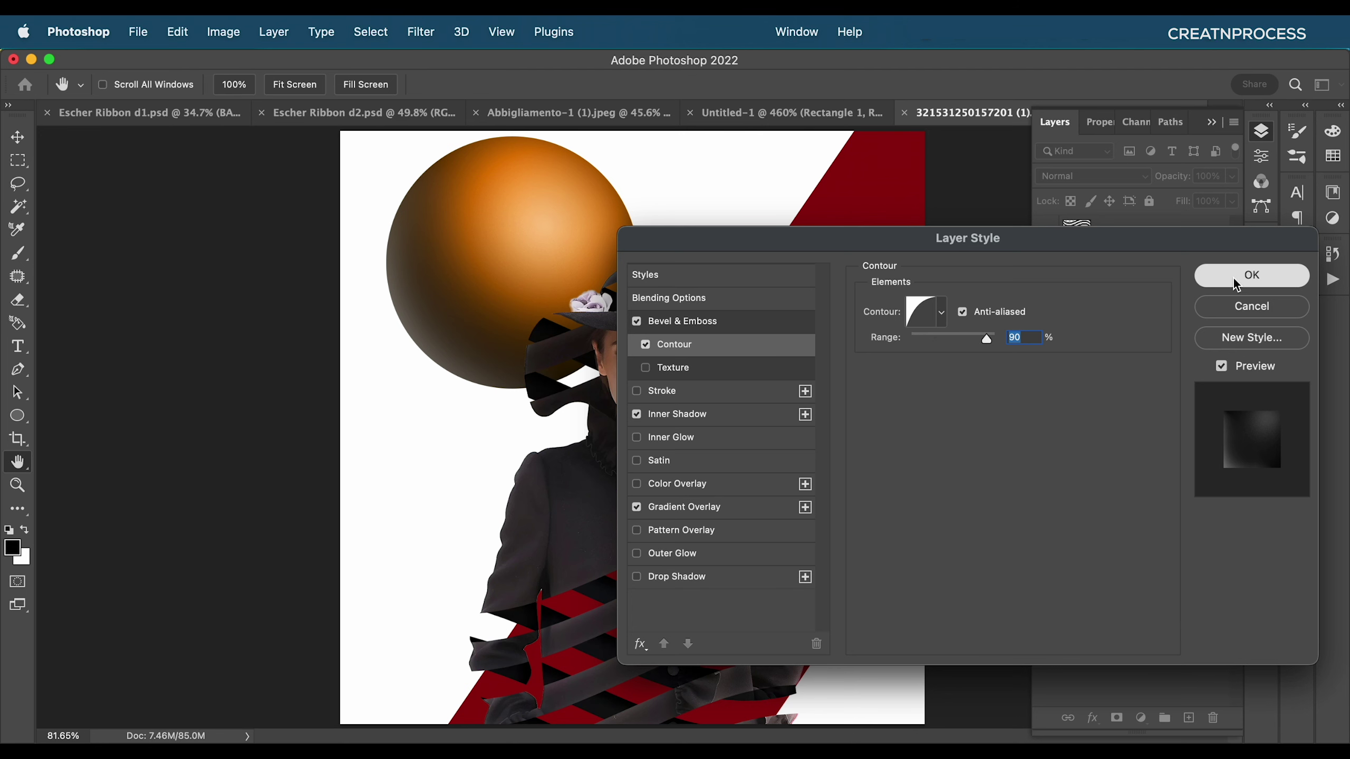
{"action": "left_click", "coordinate": [1202, 279]}
- Move the shaded sphere to the canvas's upper left corner and change its fill to golden yellow ffae00
{"action": "key", "text": "v"}
{"action": "mouse_move", "coordinate": [461, 274]}
{"action": "left_mouse_down"}
{"action": "mouse_move", "coordinate": [420, 276]}
{"action": "mouse_move", "coordinate": [442, 280]}
{"action": "left_mouse_up"}
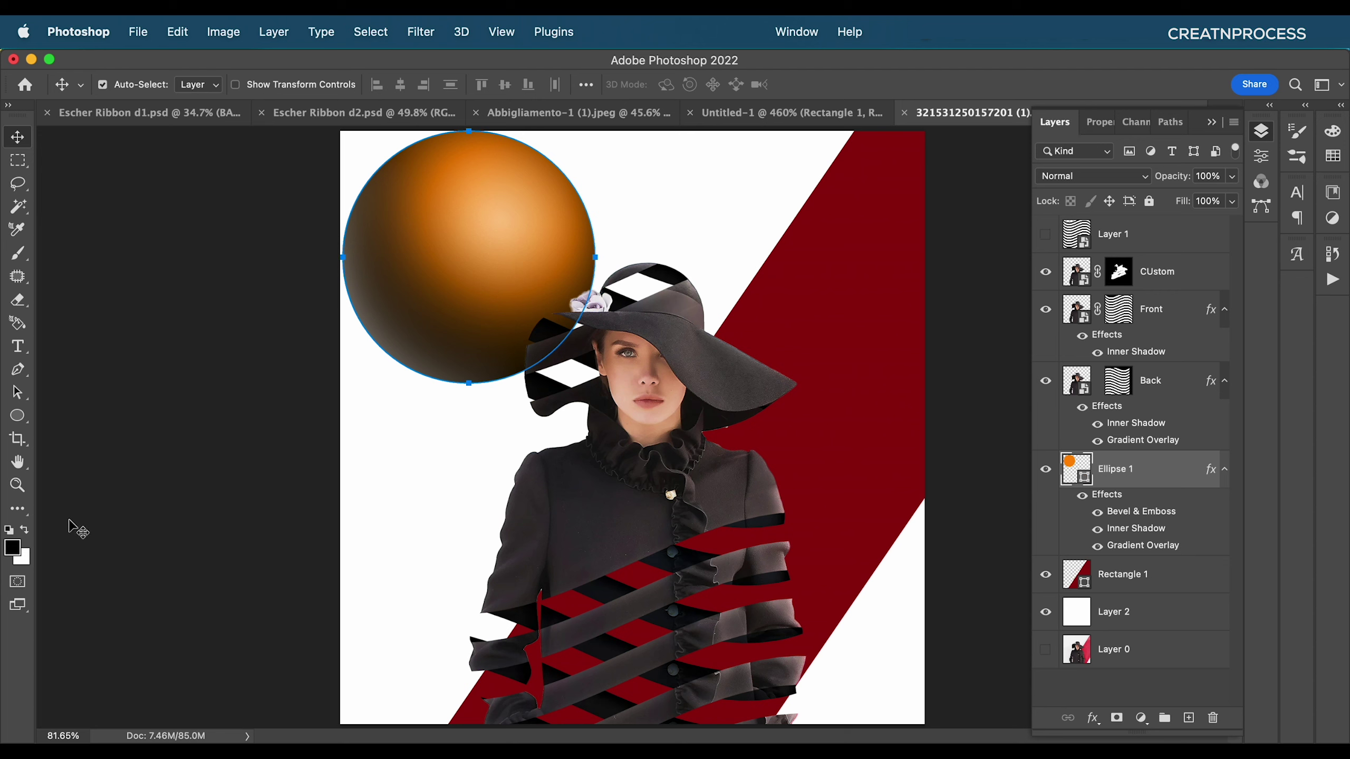
{"action": "left_click", "coordinate": [16, 417]}
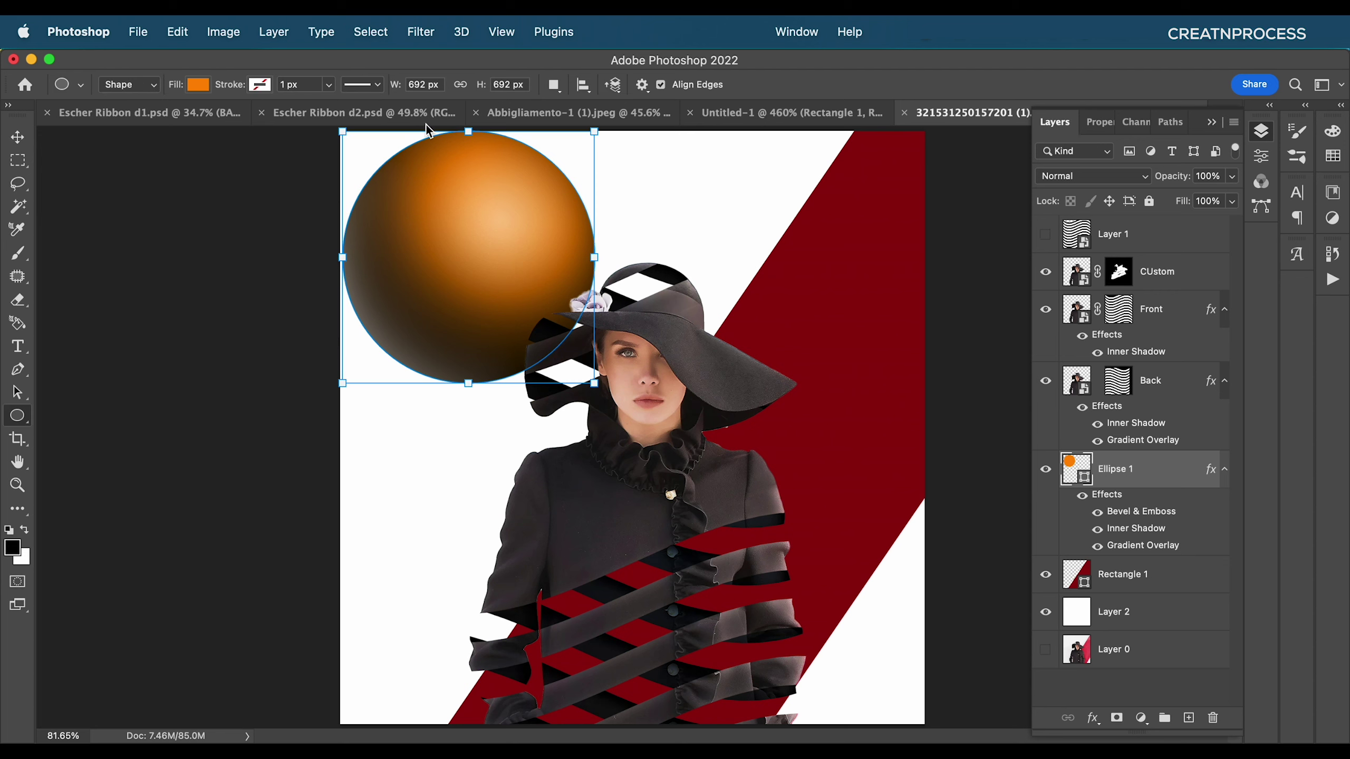
{"action": "left_click", "coordinate": [198, 85]}
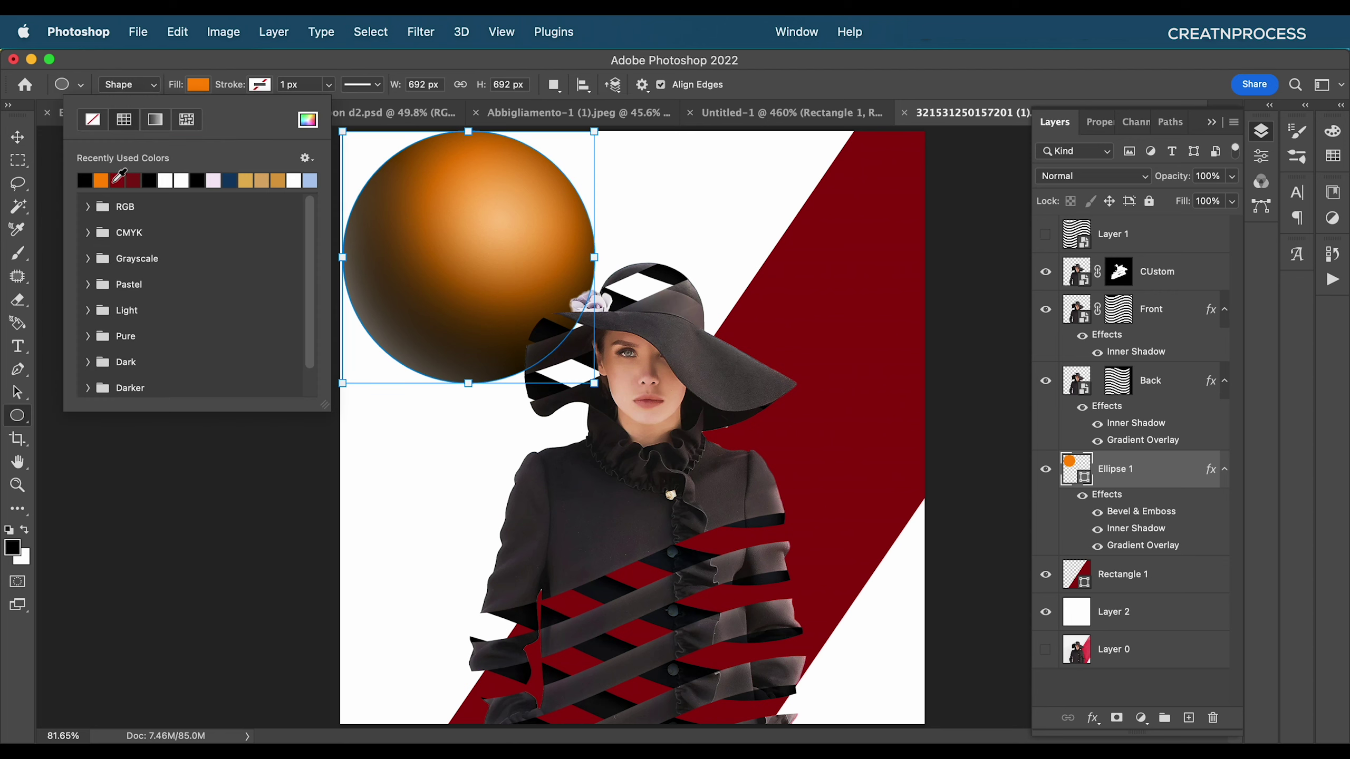
{"action": "left_click", "coordinate": [103, 182]}
{"action": "left_click", "coordinate": [256, 181]}
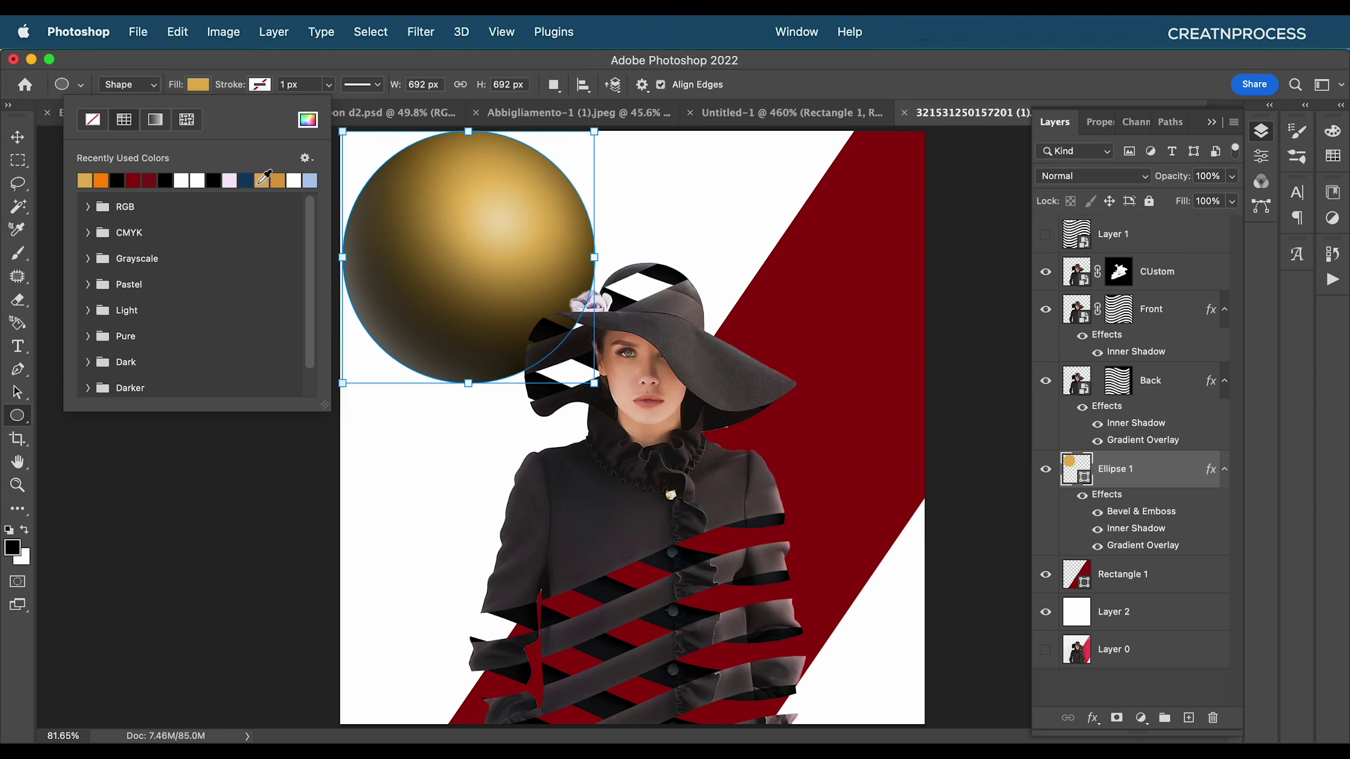
{"action": "left_click", "coordinate": [264, 182]}
{"action": "left_click", "coordinate": [307, 120]}
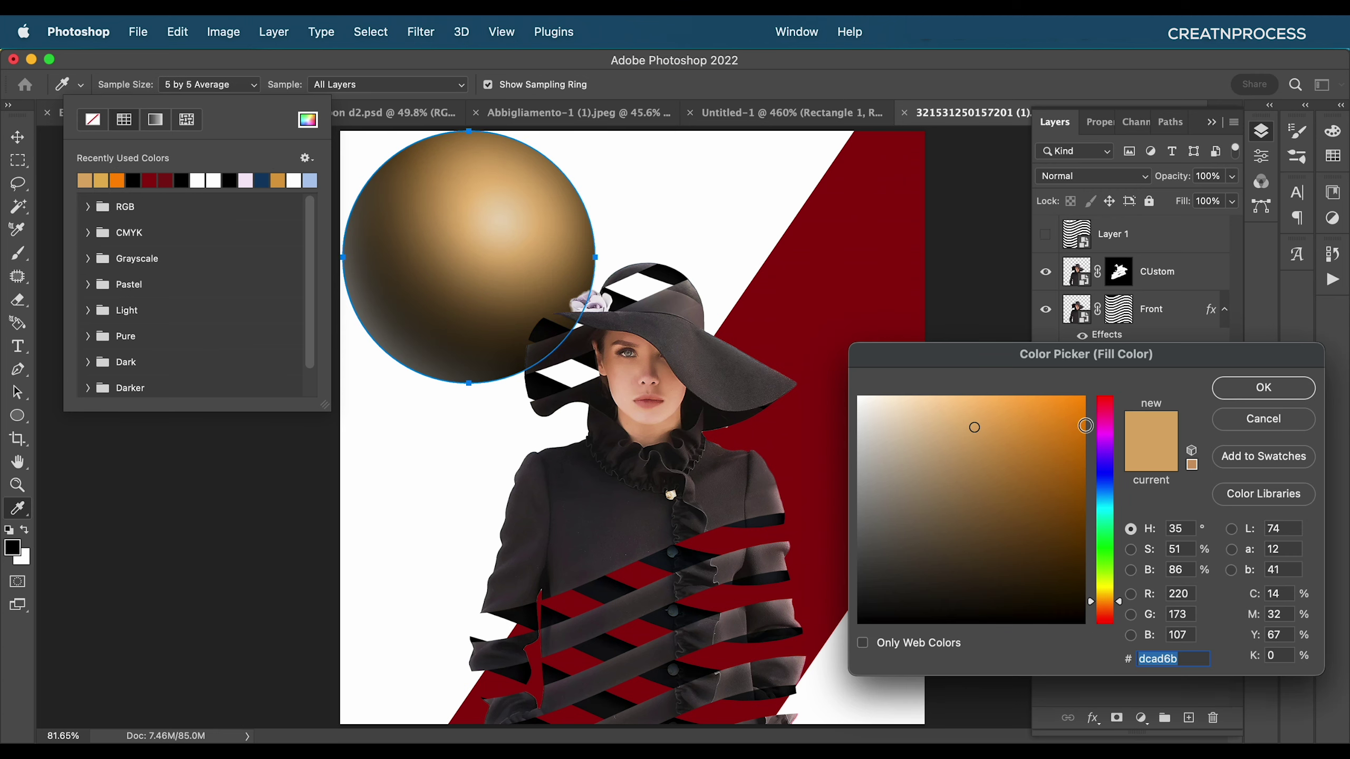
{"action": "left_click_drag", "start_coordinate": [1085, 425], "coordinate": [1093, 380]}
{"action": "left_click_drag", "start_coordinate": [1104, 582], "coordinate": [1114, 603]}
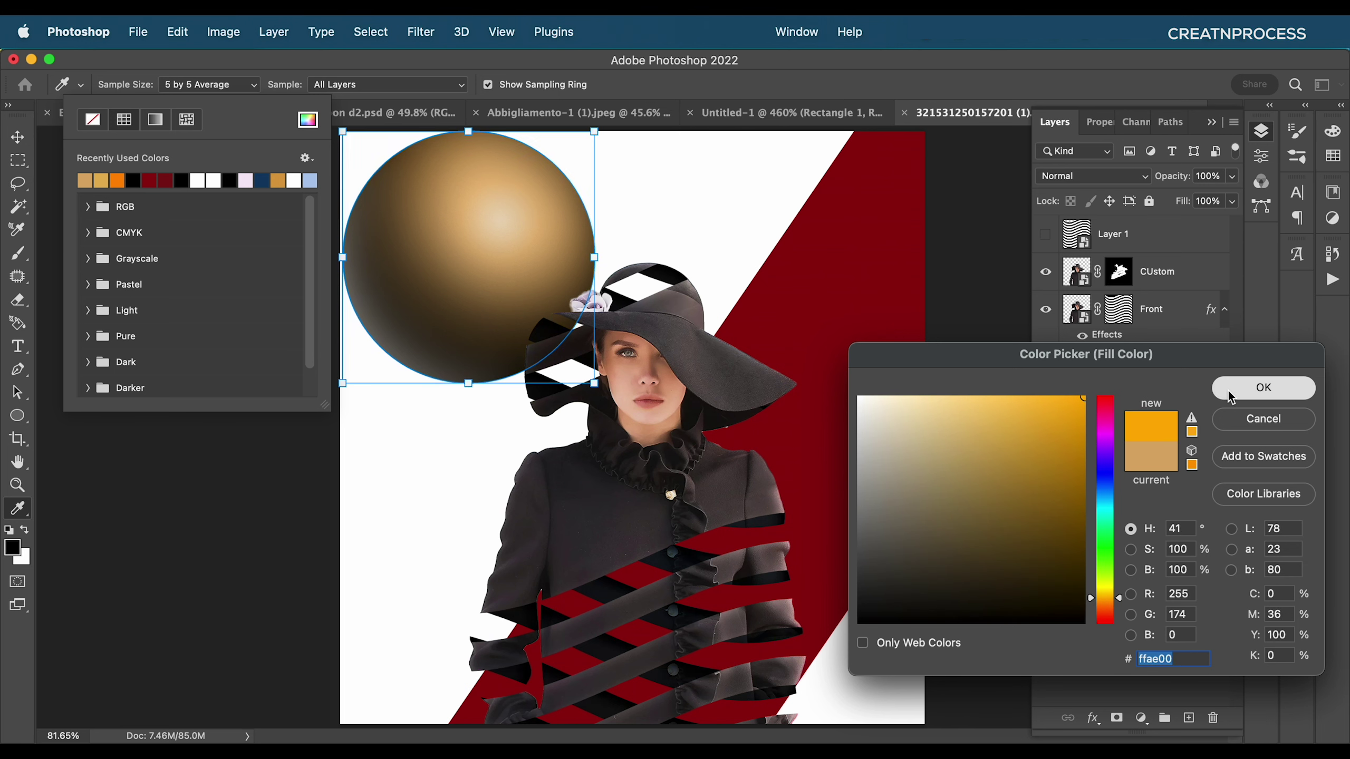
{"action": "left_click", "coordinate": [1263, 388]}
{"action": "left_click", "coordinate": [311, 72]}
{"action": "left_click", "coordinate": [17, 137]}
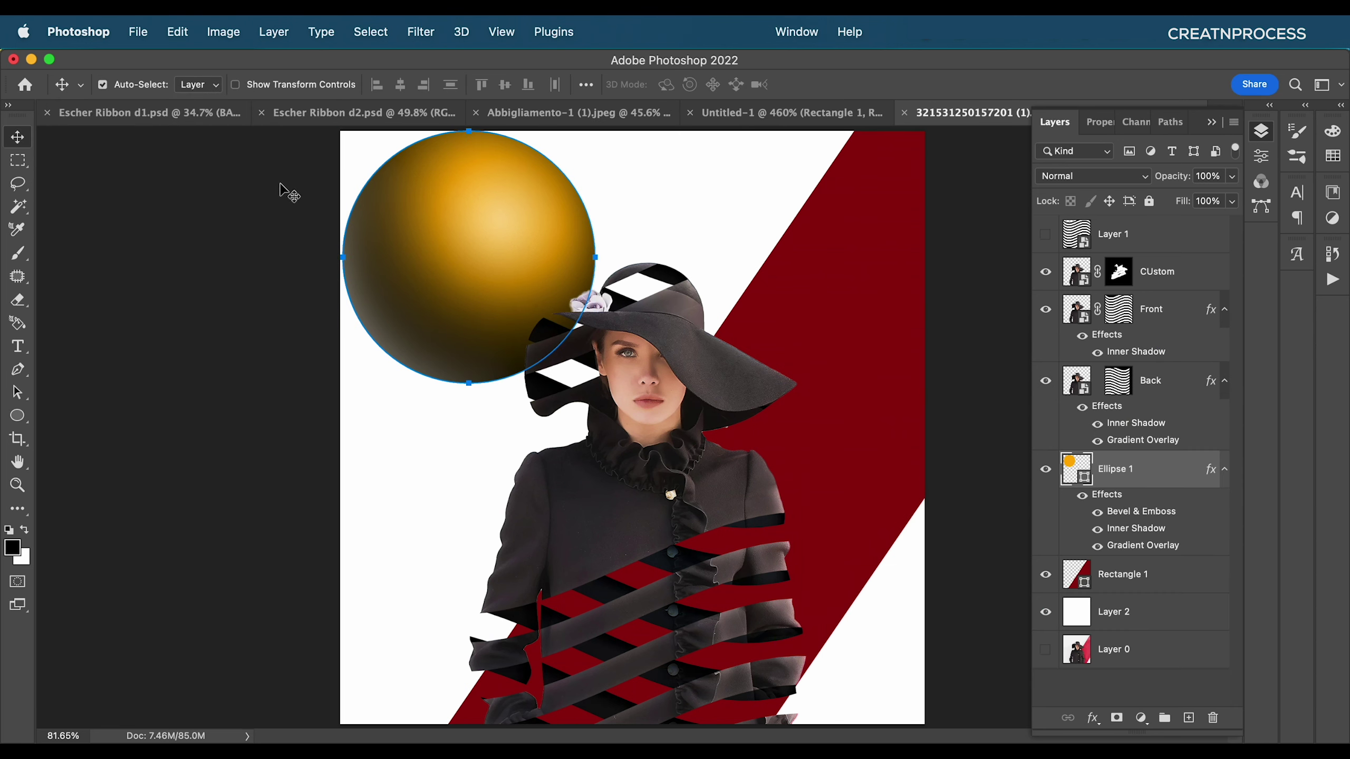
- Scale the golden sphere to 87% and position it behind the upper left of the woman's hat
{"action": "left_click_drag", "start_coordinate": [463, 238], "coordinate": [579, 263]}
{"action": "left_click", "coordinate": [378, 121]}
{"action": "left_click", "coordinate": [975, 113]}
{"action": "key", "text": "super+t"}
{"action": "left_click_drag", "start_coordinate": [523, 144], "coordinate": [524, 178]}
{"action": "left_click_drag", "start_coordinate": [525, 257], "coordinate": [575, 303]}
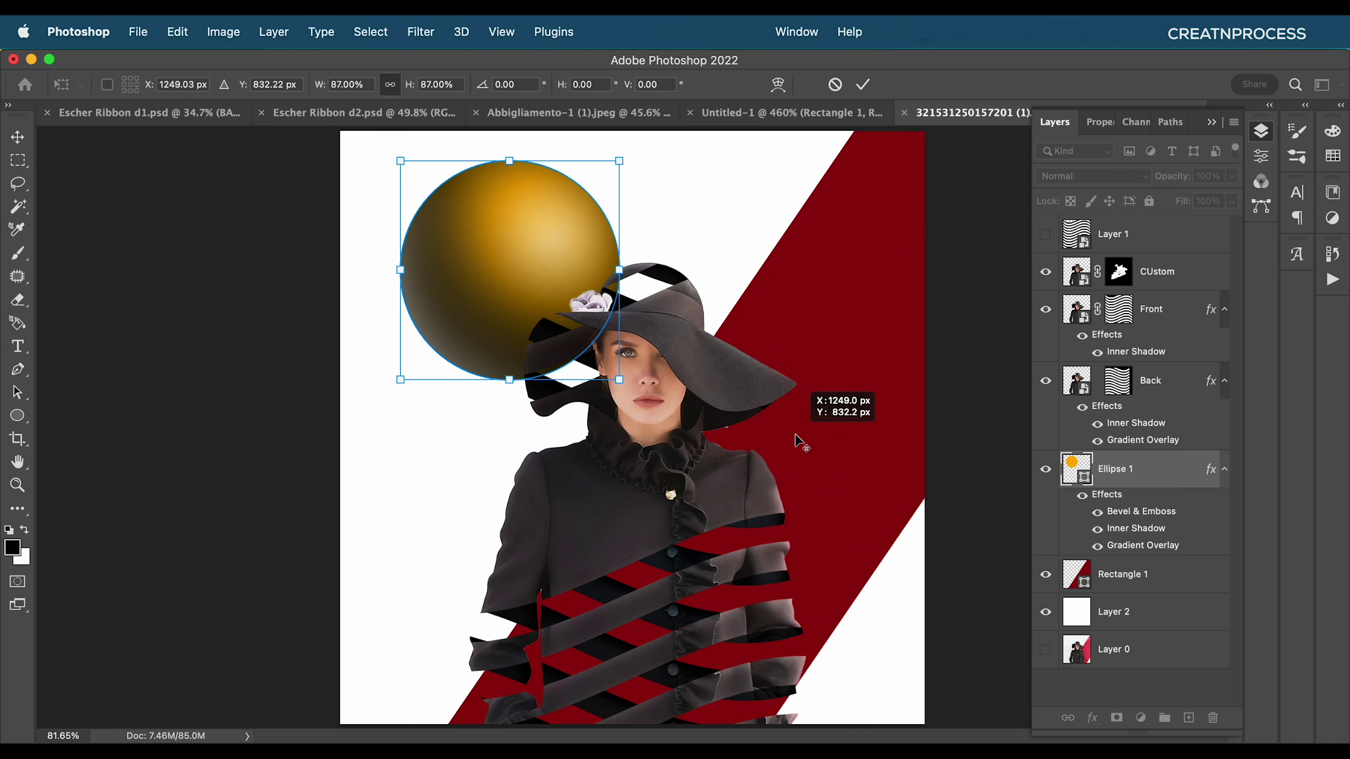
{"action": "key", "text": "Return"}
- Duplicate the Ellipse 1 layer and fill the copied sphere with white
{"action": "left_click_drag", "start_coordinate": [1132, 470], "coordinate": [1190, 718]}
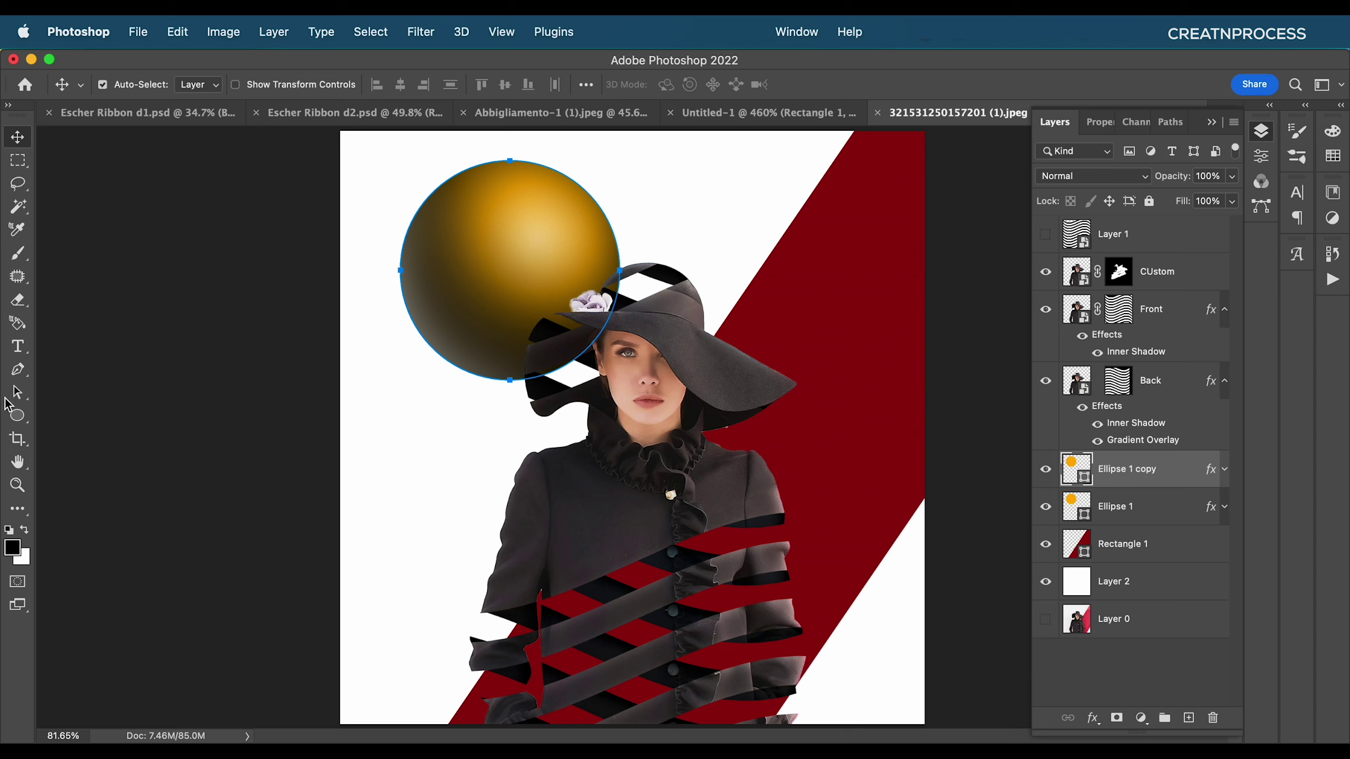
{"action": "left_click", "coordinate": [18, 416]}
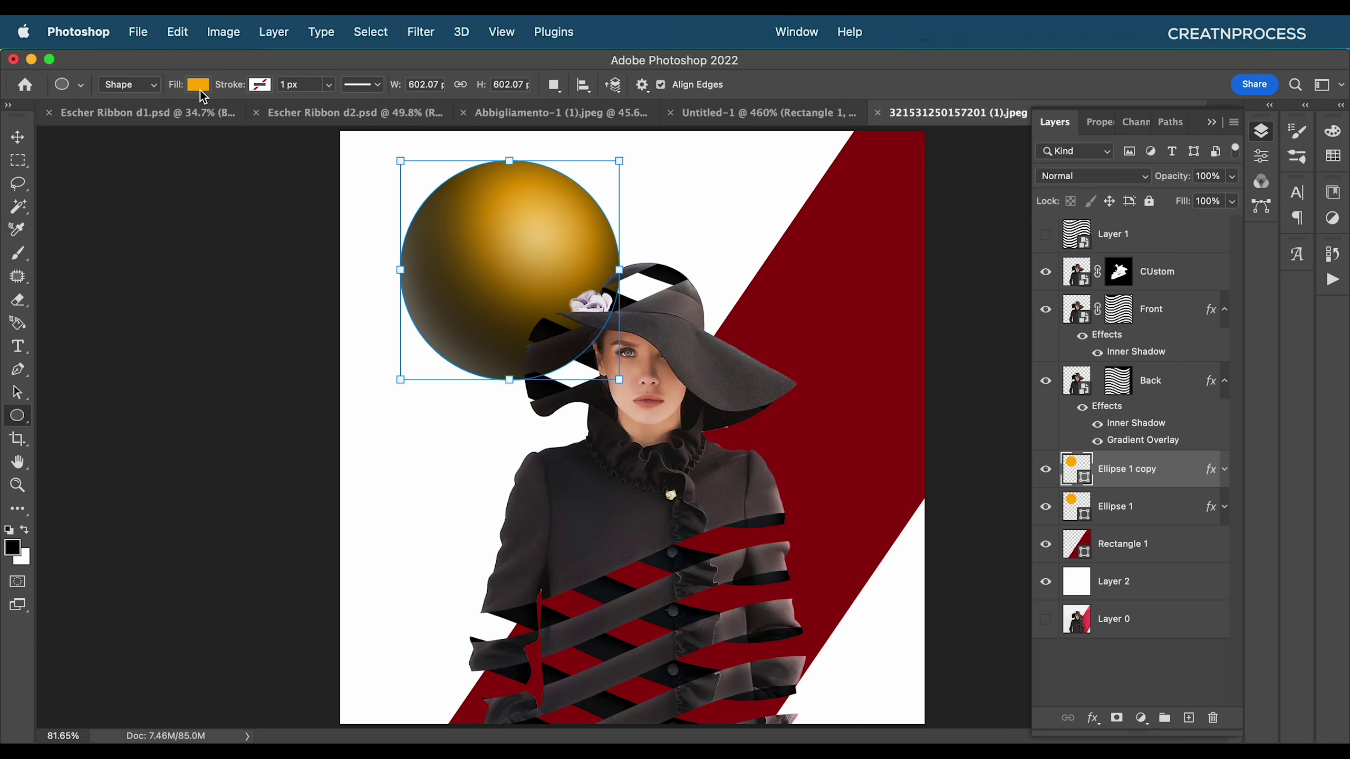
{"action": "left_click", "coordinate": [200, 85]}
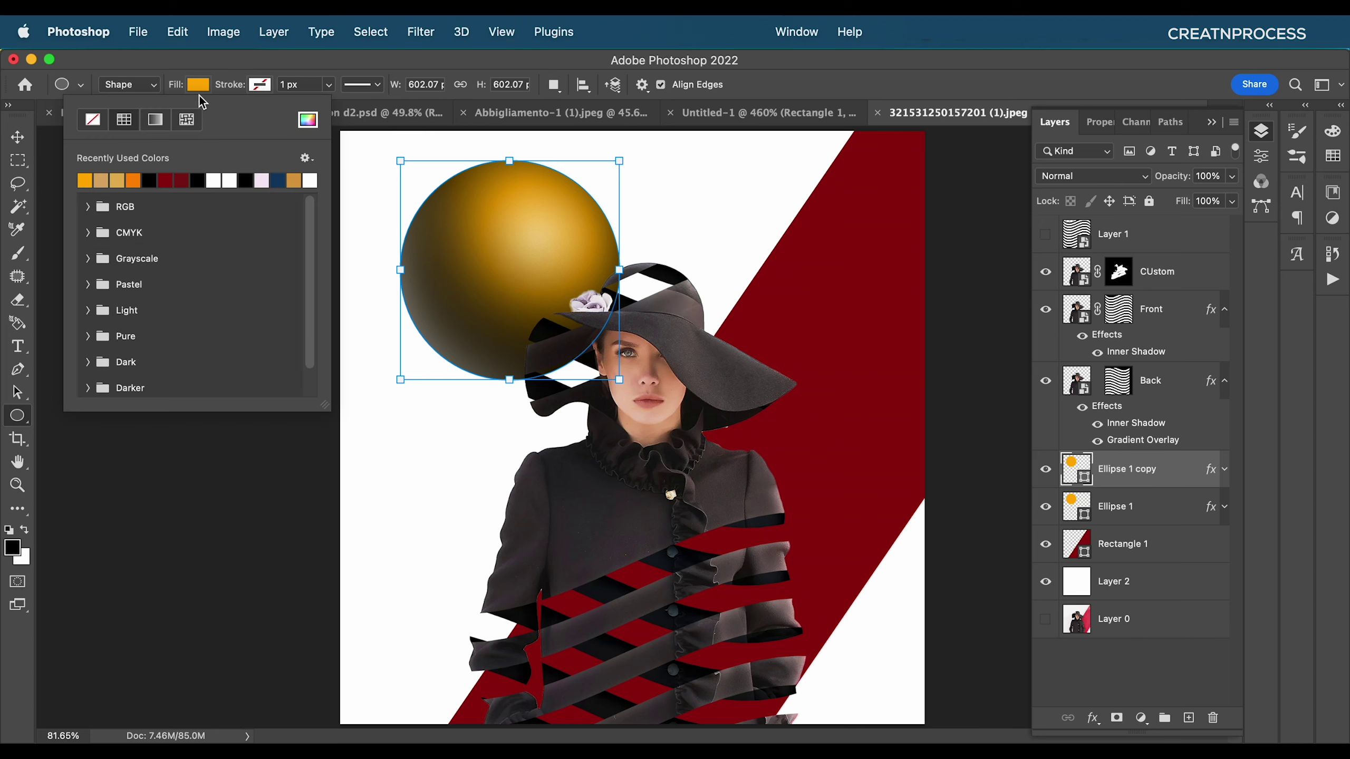
{"action": "left_click", "coordinate": [227, 180]}
{"action": "left_click", "coordinate": [327, 66]}
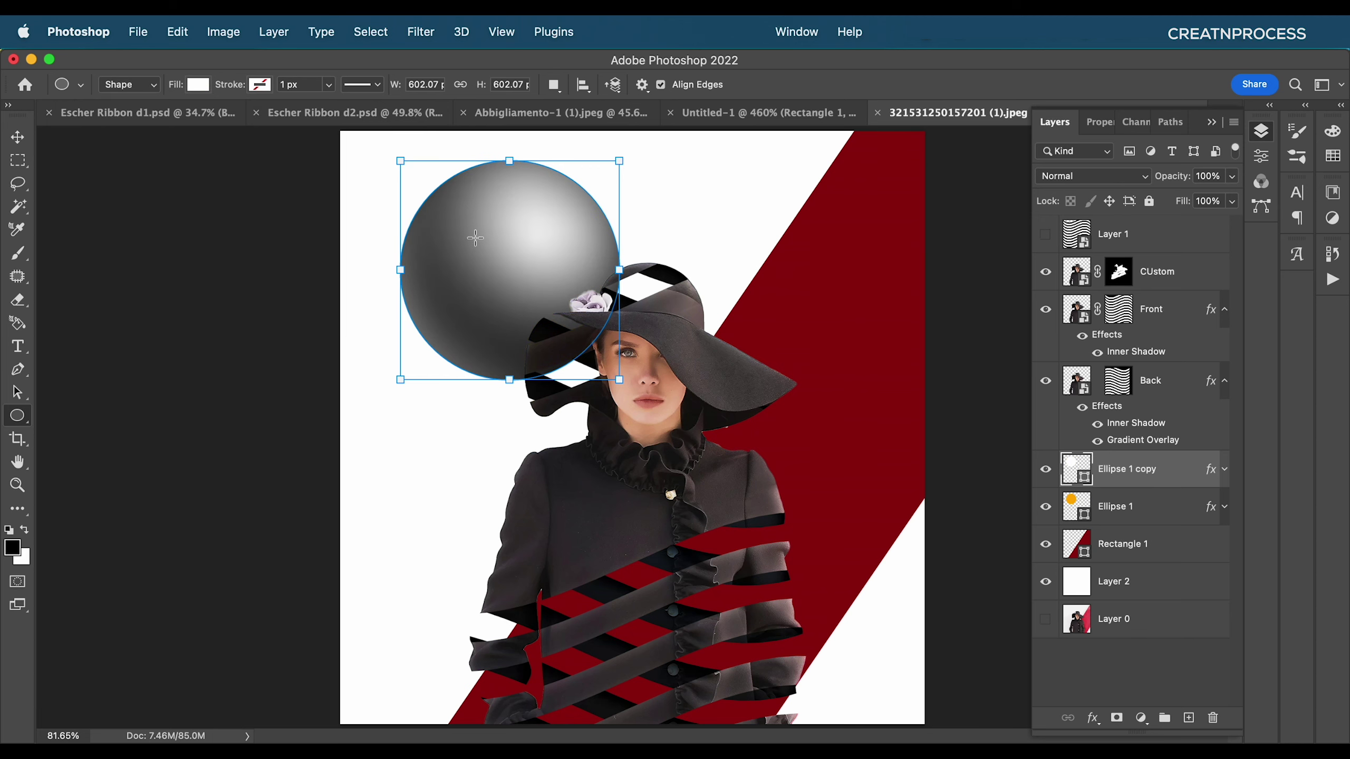
- Move the white sphere to the canvas's lower right corner and convert its Ellipse 1 copy layer to a smart object
{"action": "key", "text": "v"}
{"action": "left_click_drag", "start_coordinate": [577, 283], "coordinate": [881, 629]}
{"action": "right_click", "coordinate": [1146, 469]}
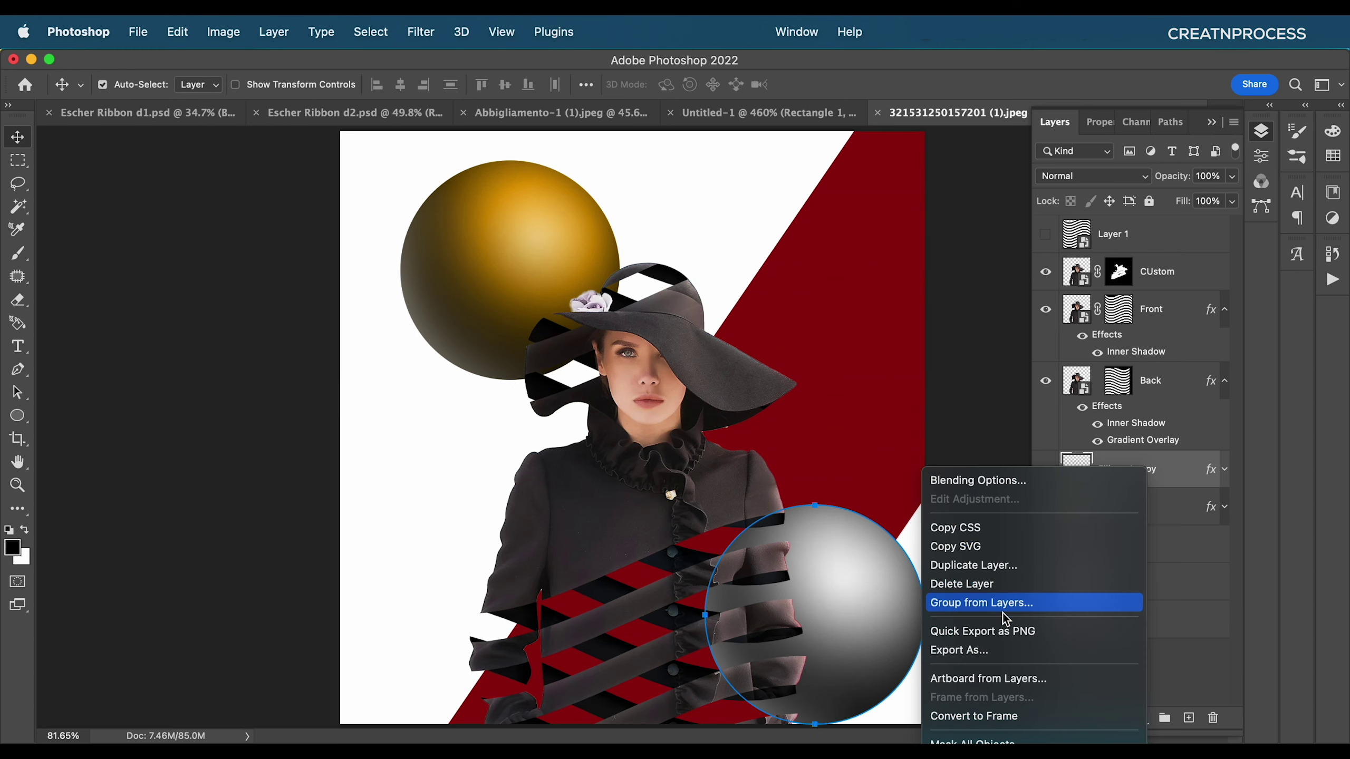
{"action": "scroll", "coordinate": [1000, 719], "scroll_direction": "down", "scroll_amount": 5}
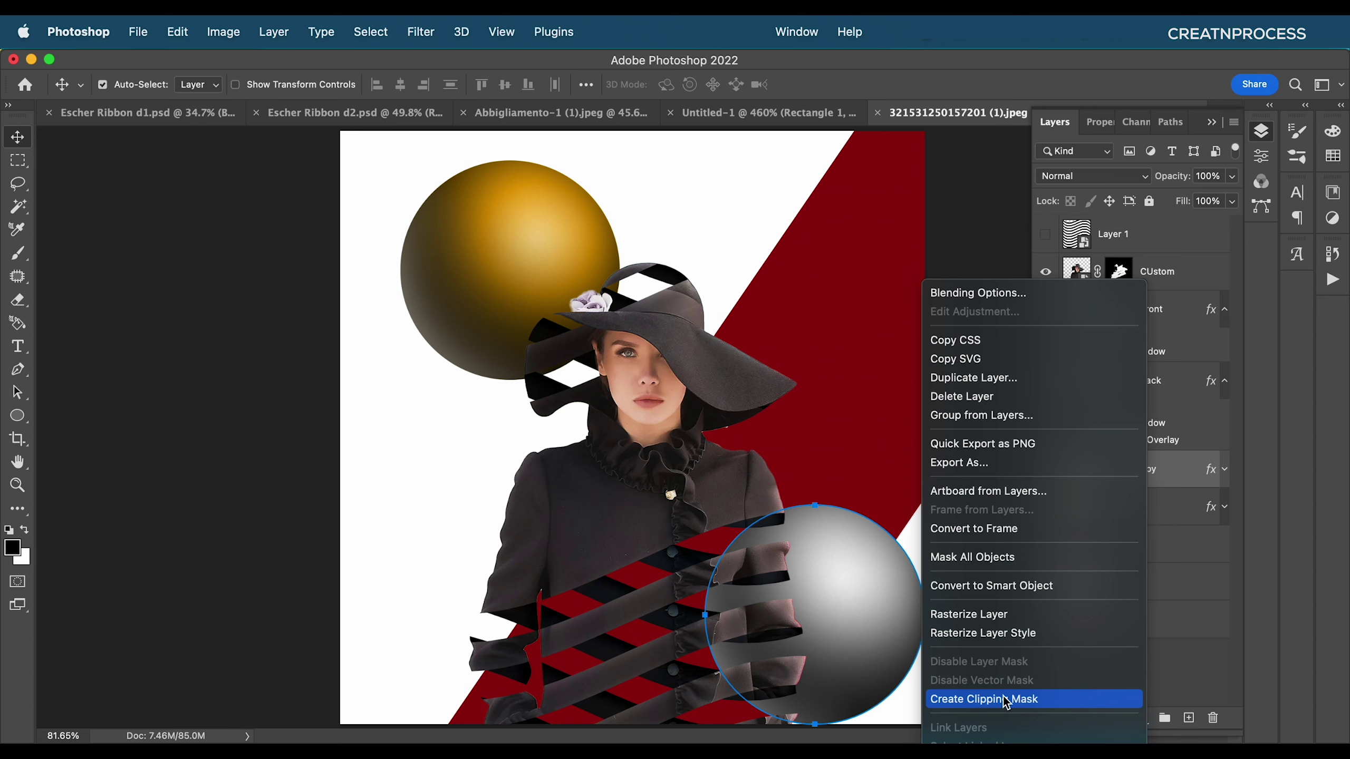
{"action": "left_click", "coordinate": [970, 586]}
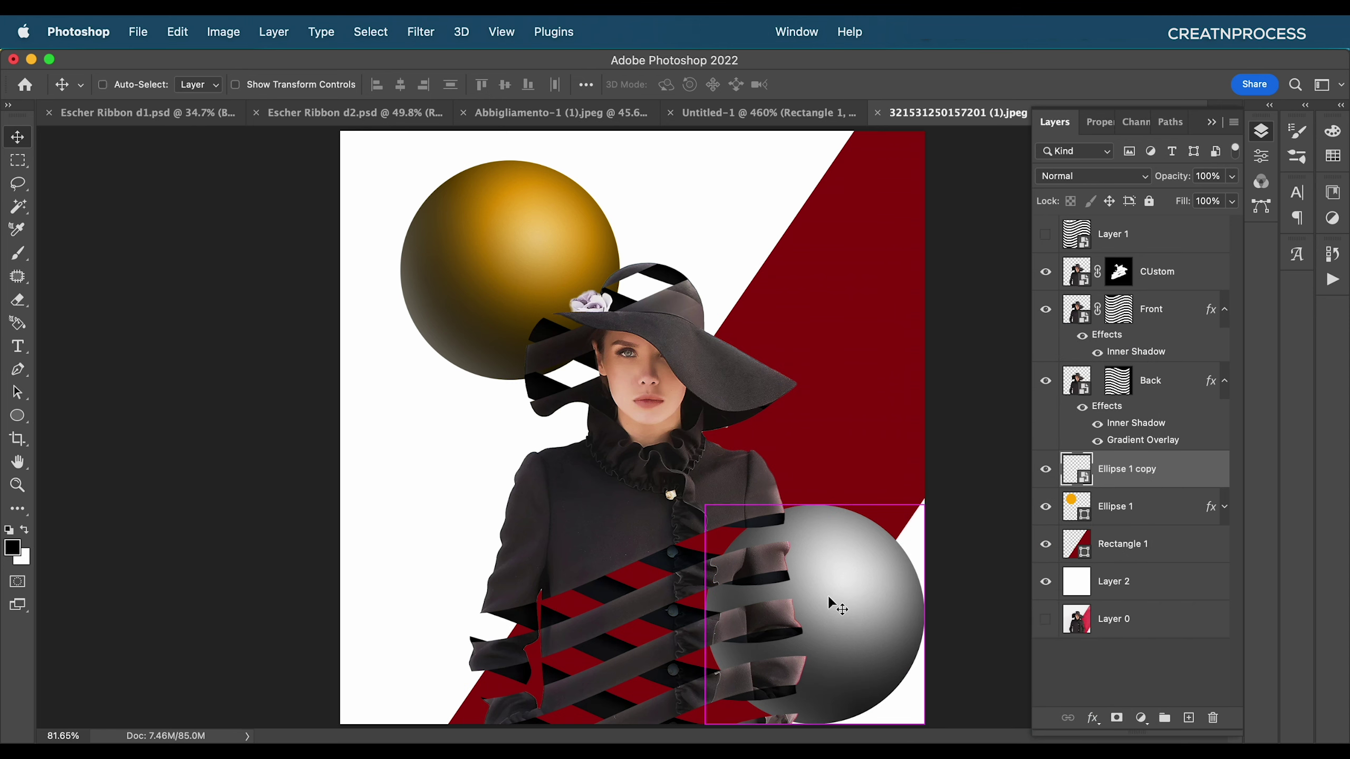
- Enlarge the white sphere to about 143% and place it partly beyond the canvas's lower right corner
{"action": "key", "text": "super+t"}
{"action": "left_click_drag", "start_coordinate": [813, 509], "coordinate": [814, 413]}
{"action": "left_click_drag", "start_coordinate": [857, 576], "coordinate": [844, 663]}
{"action": "key", "text": "Return"}
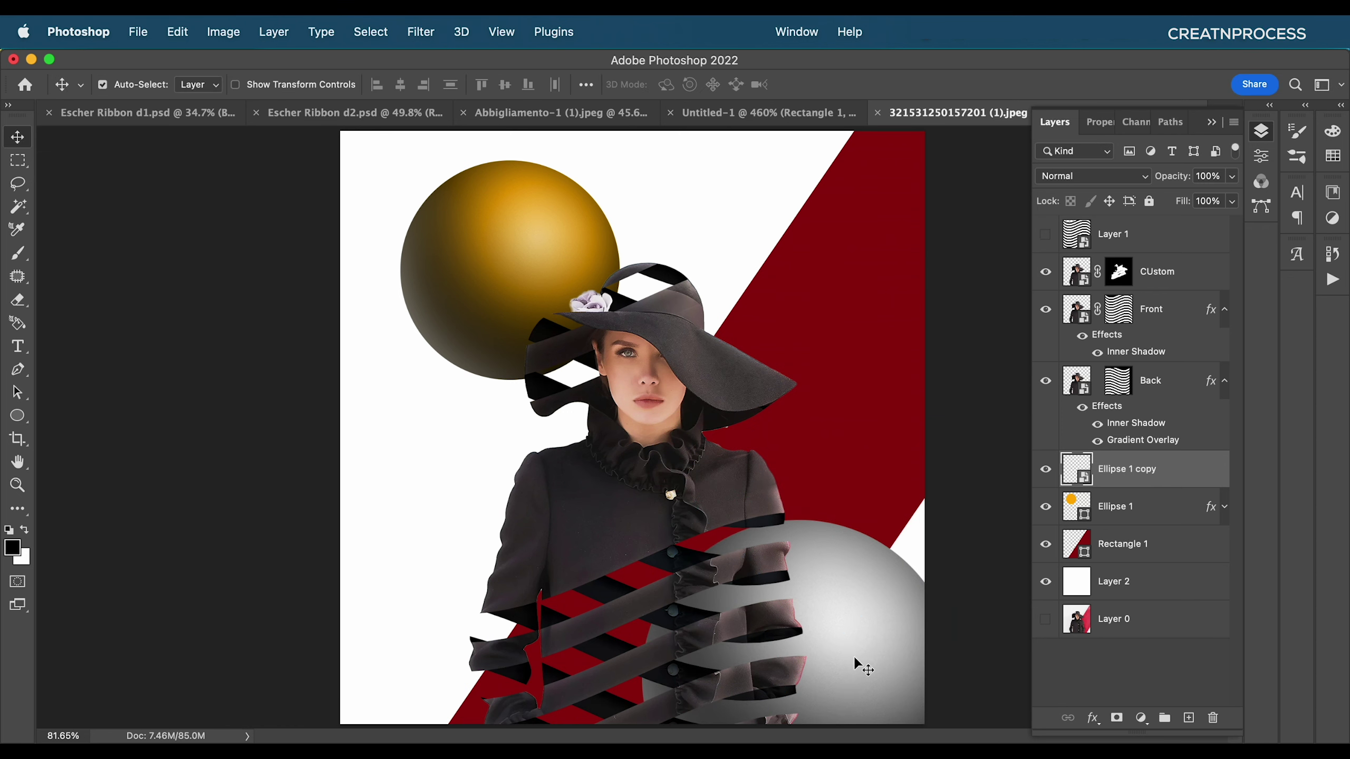
- Duplicate the white sphere to the canvas's left edge and scale the copy down to about 23%
{"action": "left_click_drag", "start_coordinate": [845, 595], "coordinate": [449, 379]}
{"action": "key", "text": "super+t"}
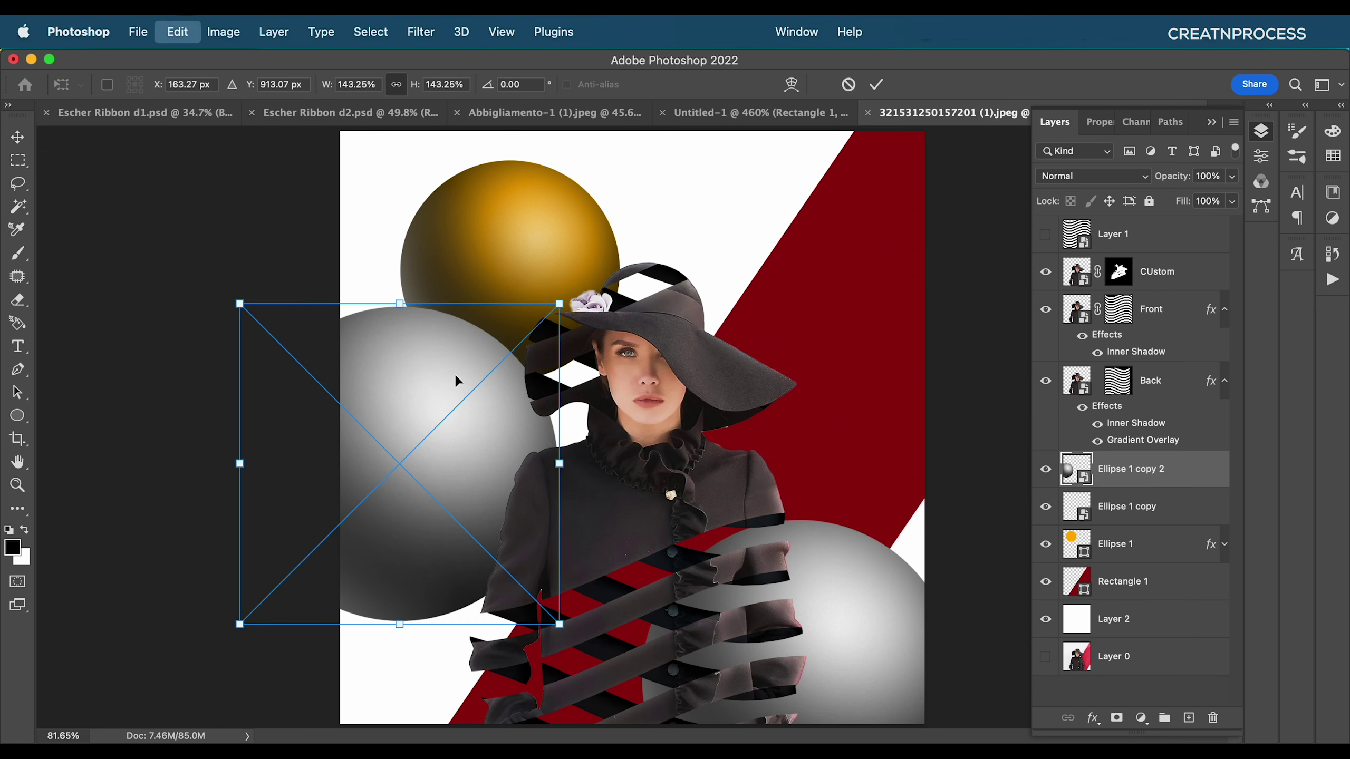
{"action": "left_click_drag", "start_coordinate": [559, 463], "coordinate": [386, 445]}
{"action": "key", "text": "Return"}
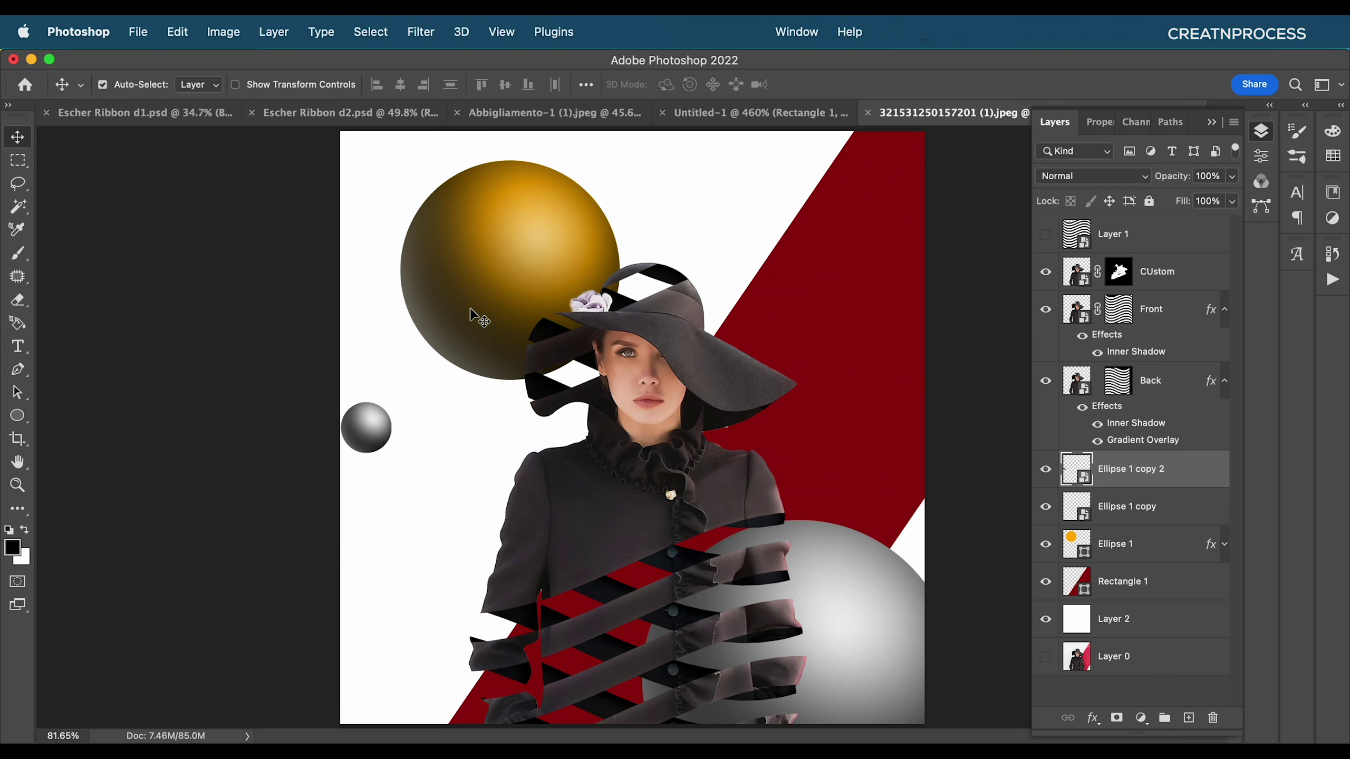
- Duplicate the golden sphere onto the red band, convert the copy to a smart object, and scale it to about 31.6%
{"action": "left_click_drag", "start_coordinate": [473, 314], "coordinate": [740, 327]}
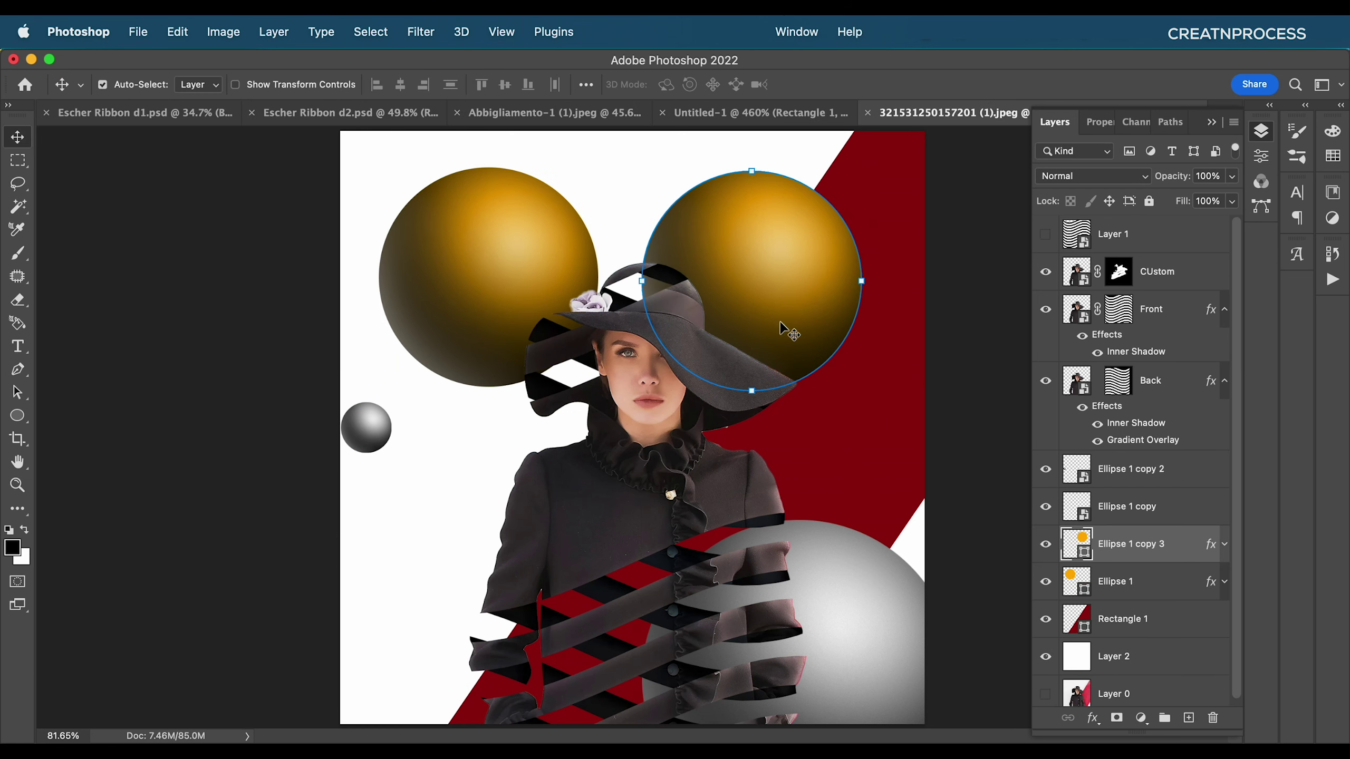
{"action": "right_click", "coordinate": [1127, 543]}
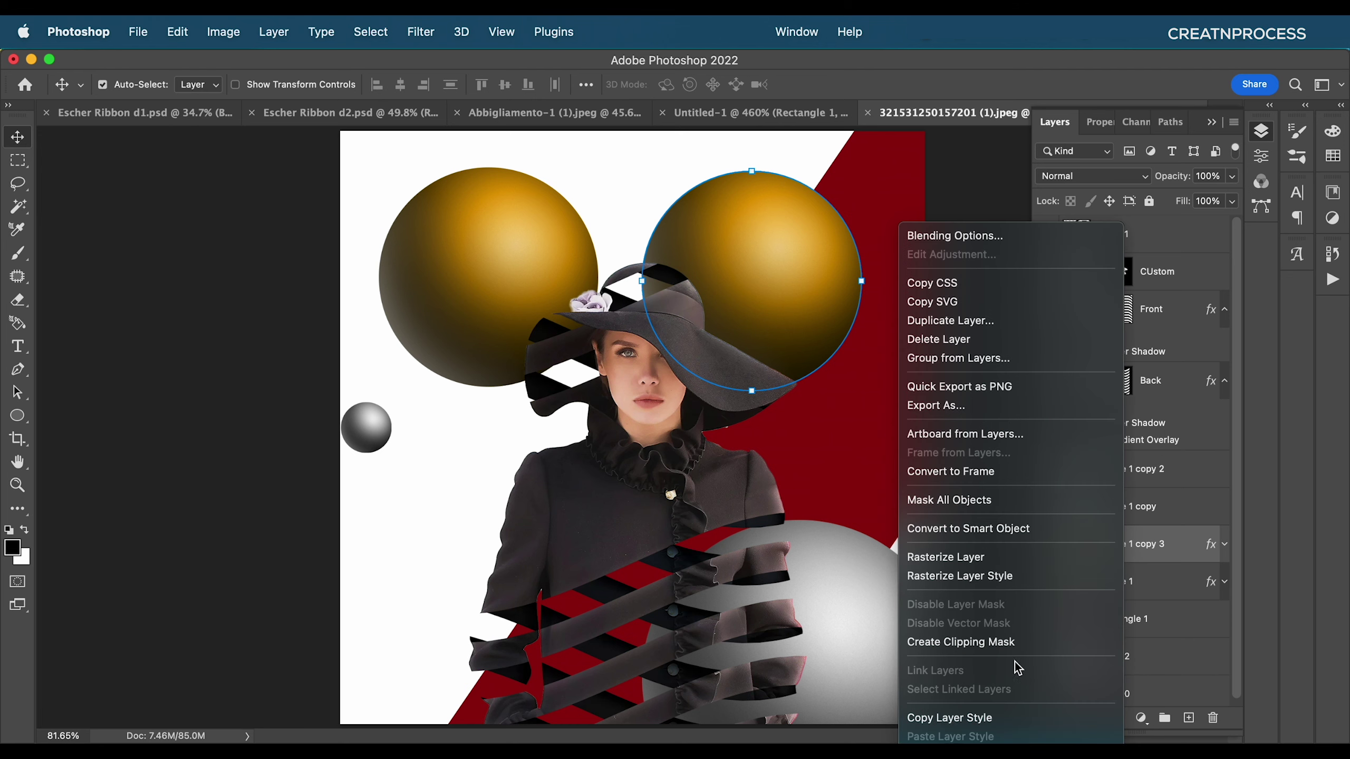
{"action": "left_click", "coordinate": [1006, 528]}
{"action": "key", "text": "super+t"}
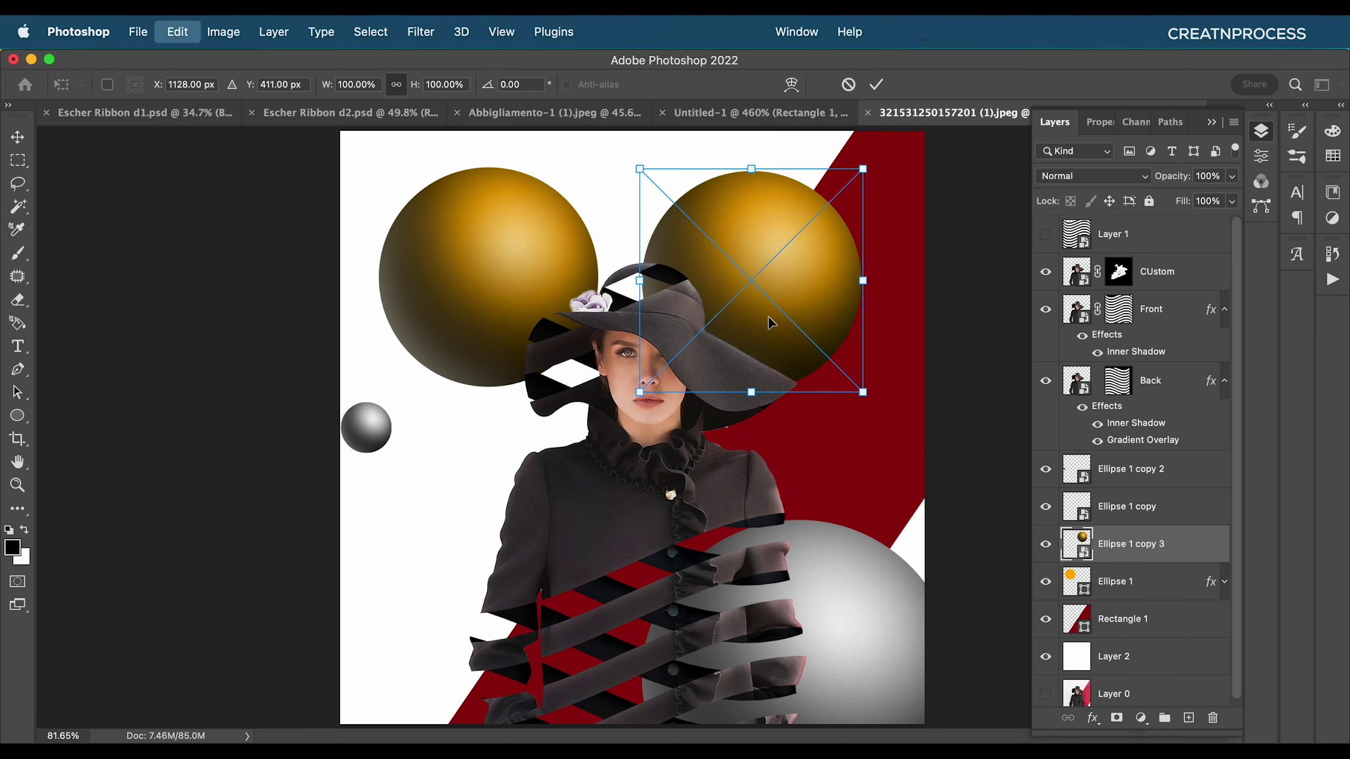
{"action": "left_click_drag", "start_coordinate": [749, 172], "coordinate": [841, 312]}
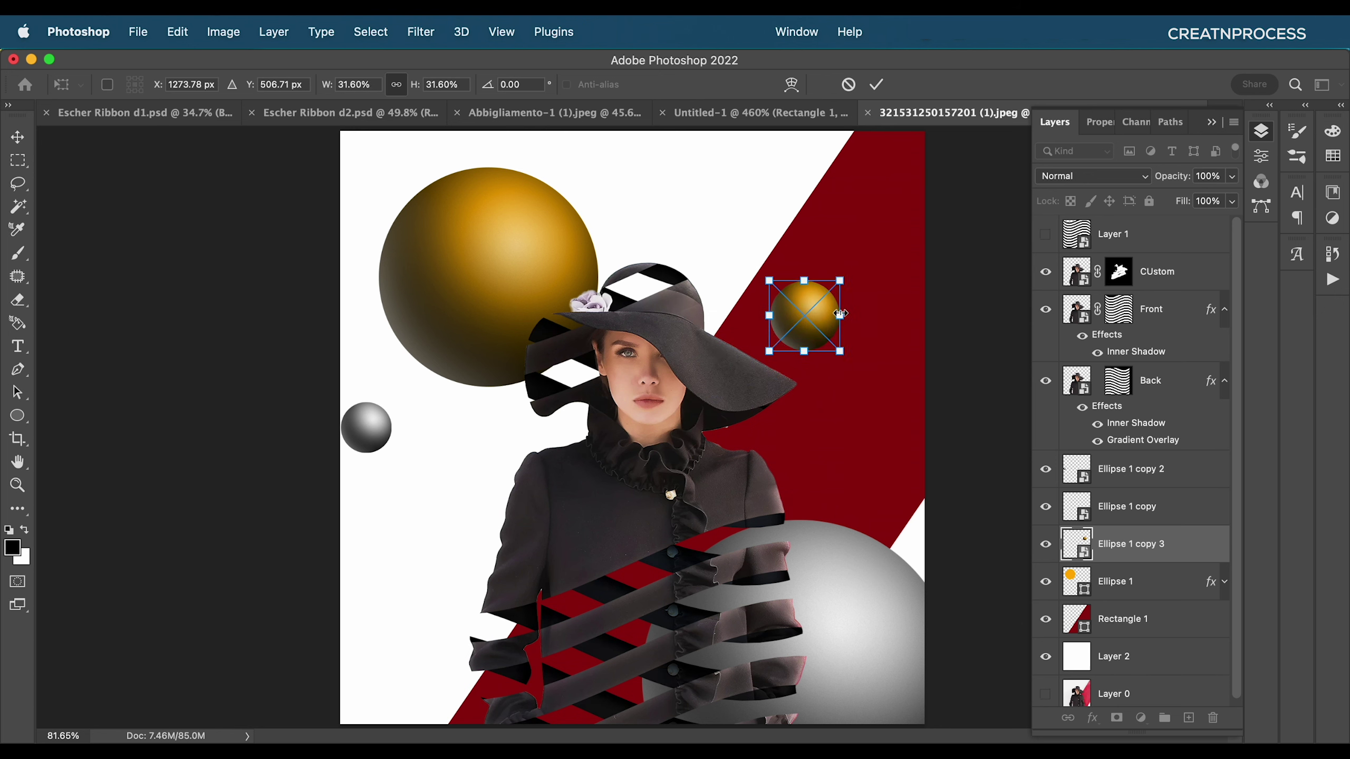
{"action": "key", "text": "Return"}
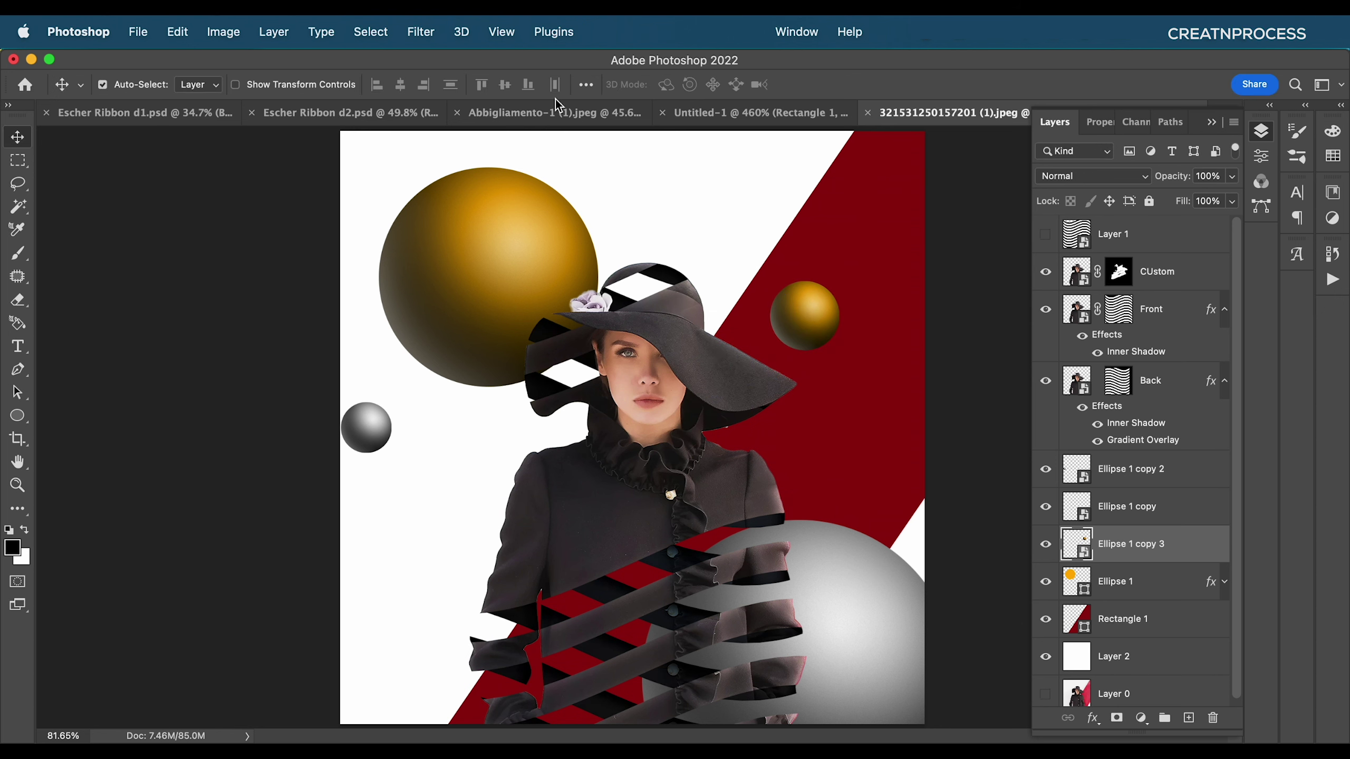
- Apply a Gaussian Blur with a 24.7 px radius to the small golden sphere and collapse its filter list
{"action": "left_click", "coordinate": [429, 42]}
{"action": "mouse_move", "coordinate": [460, 255]}
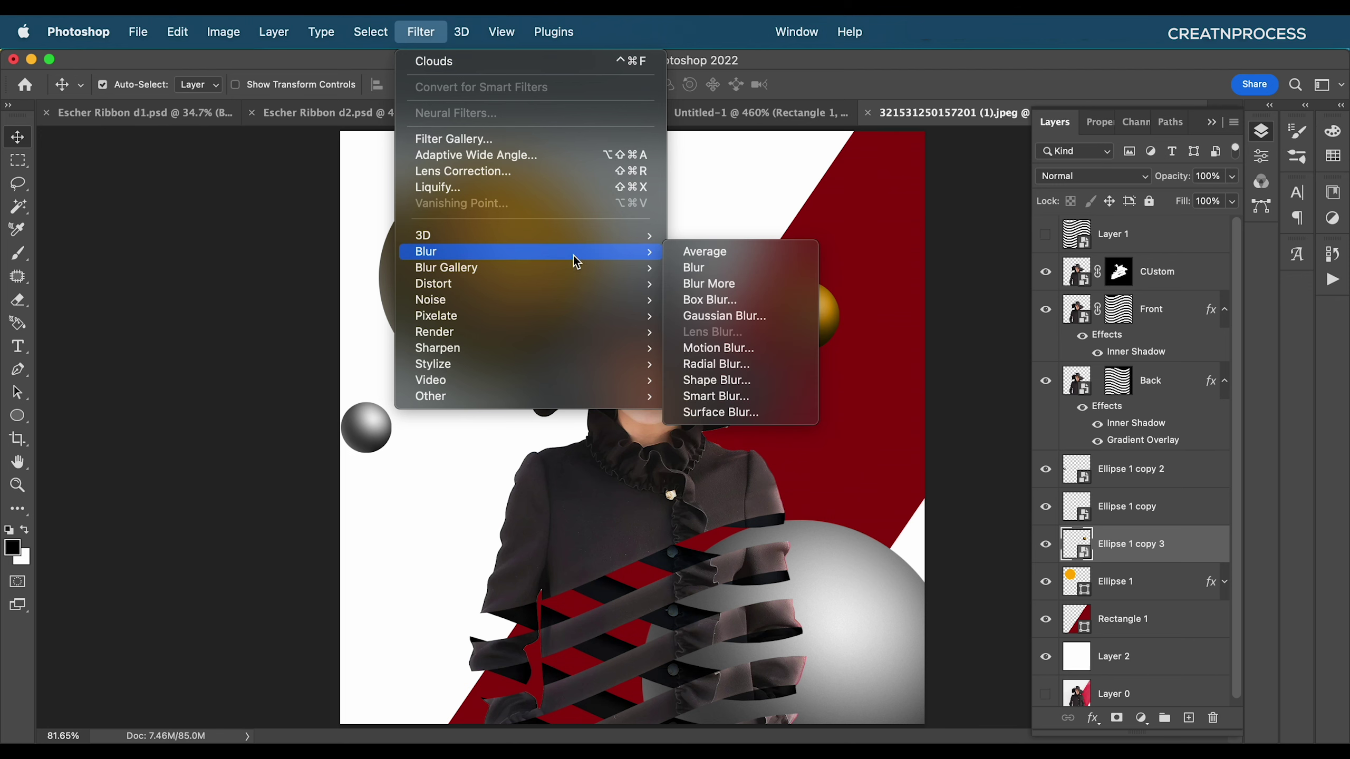
{"action": "left_click", "coordinate": [737, 315]}
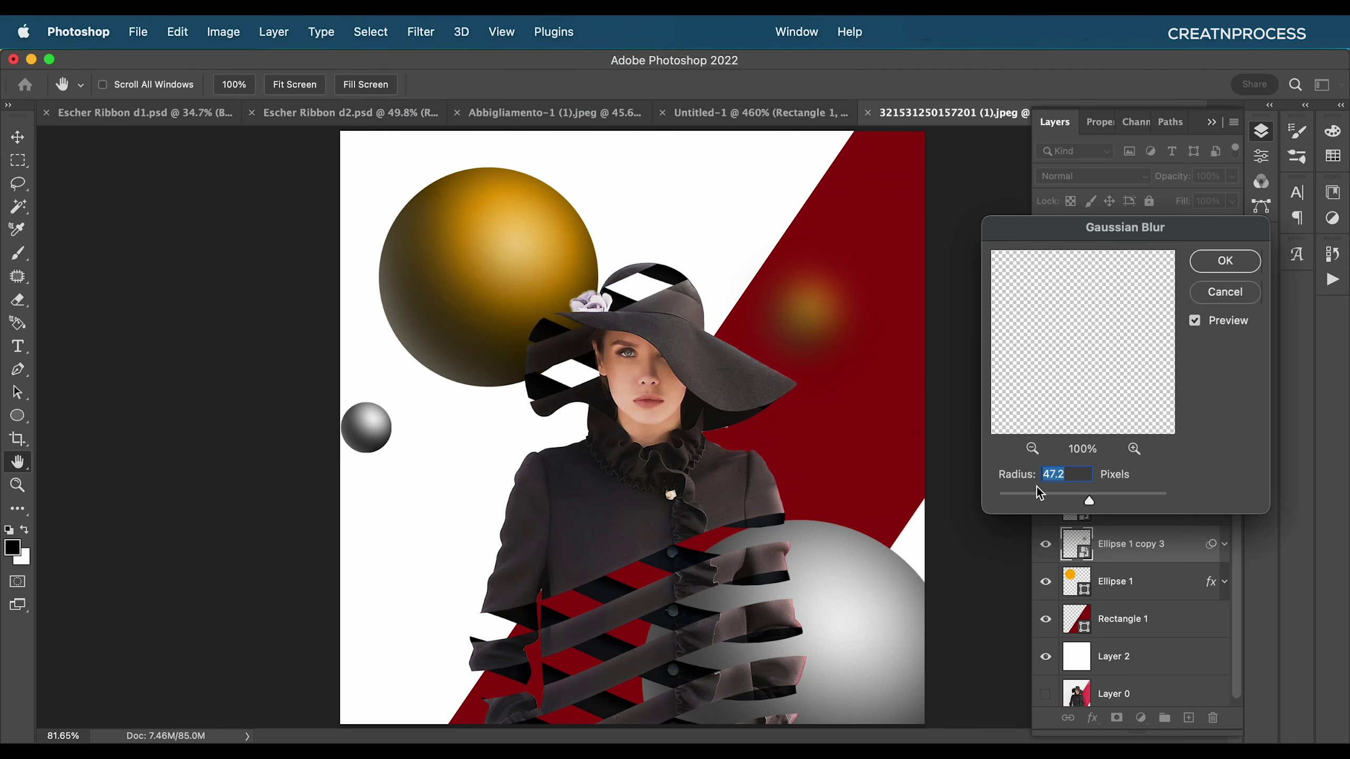
{"action": "left_click_drag", "start_coordinate": [1073, 497], "coordinate": [1070, 499]}
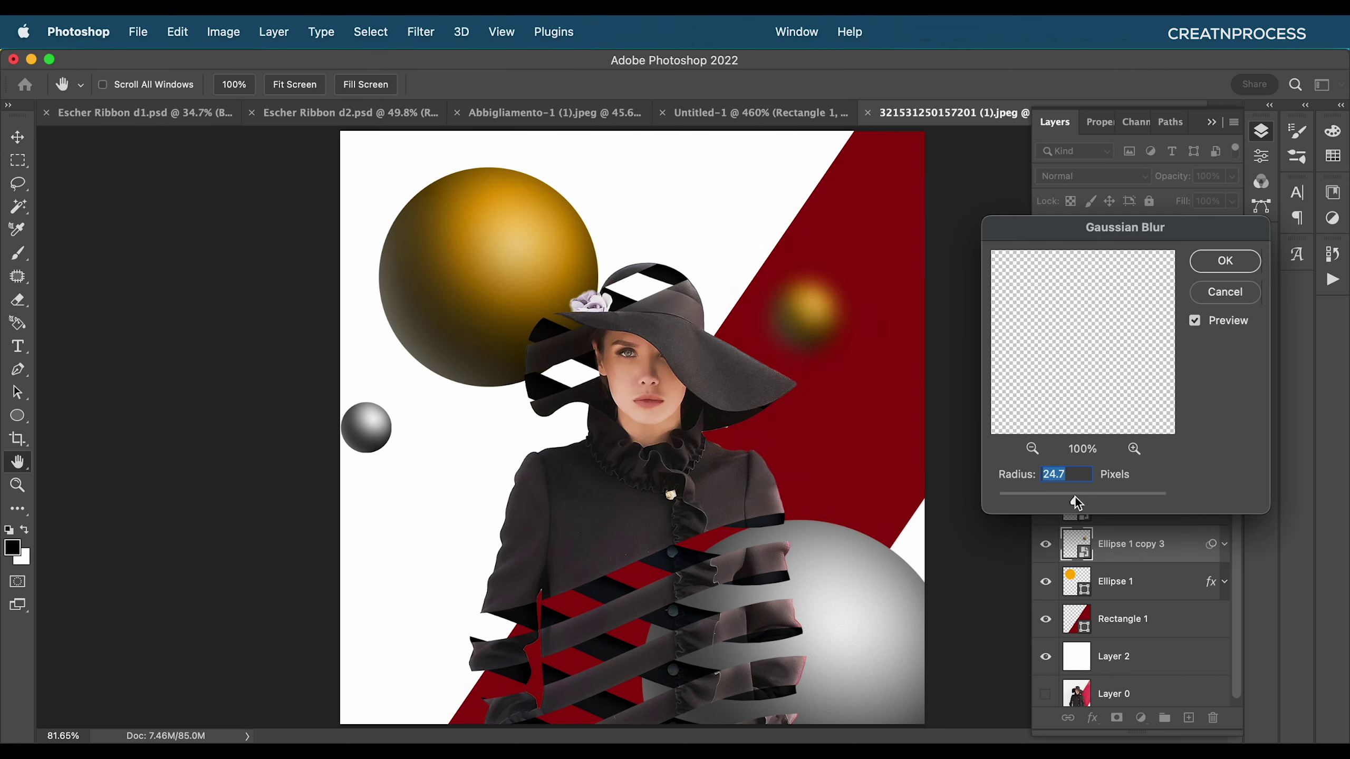
{"action": "left_click", "coordinate": [1232, 266]}
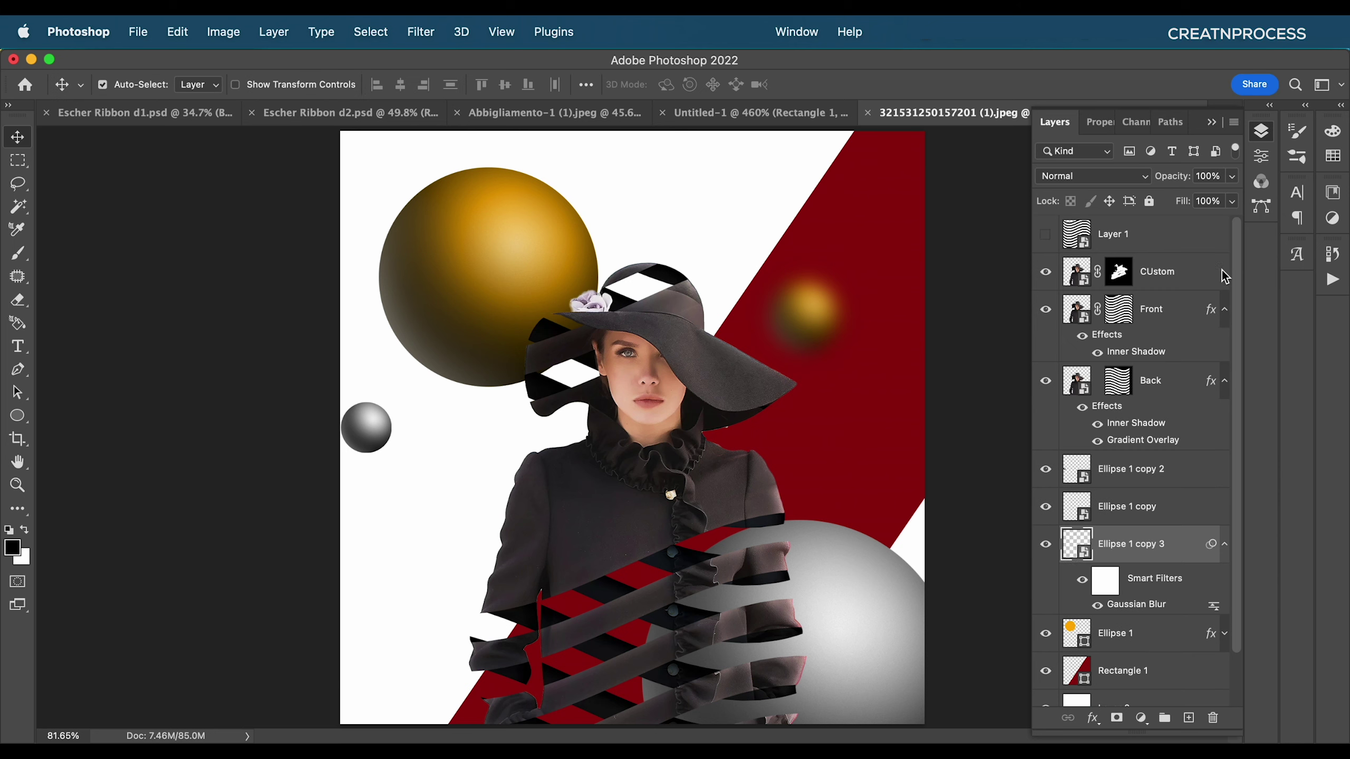
{"action": "left_click", "coordinate": [1226, 545]}
- Apply a Gaussian Blur with a 20.4 px radius to the small white sphere at the canvas's left edge
{"action": "left_click", "coordinate": [373, 444]}
{"action": "left_click", "coordinate": [419, 33]}
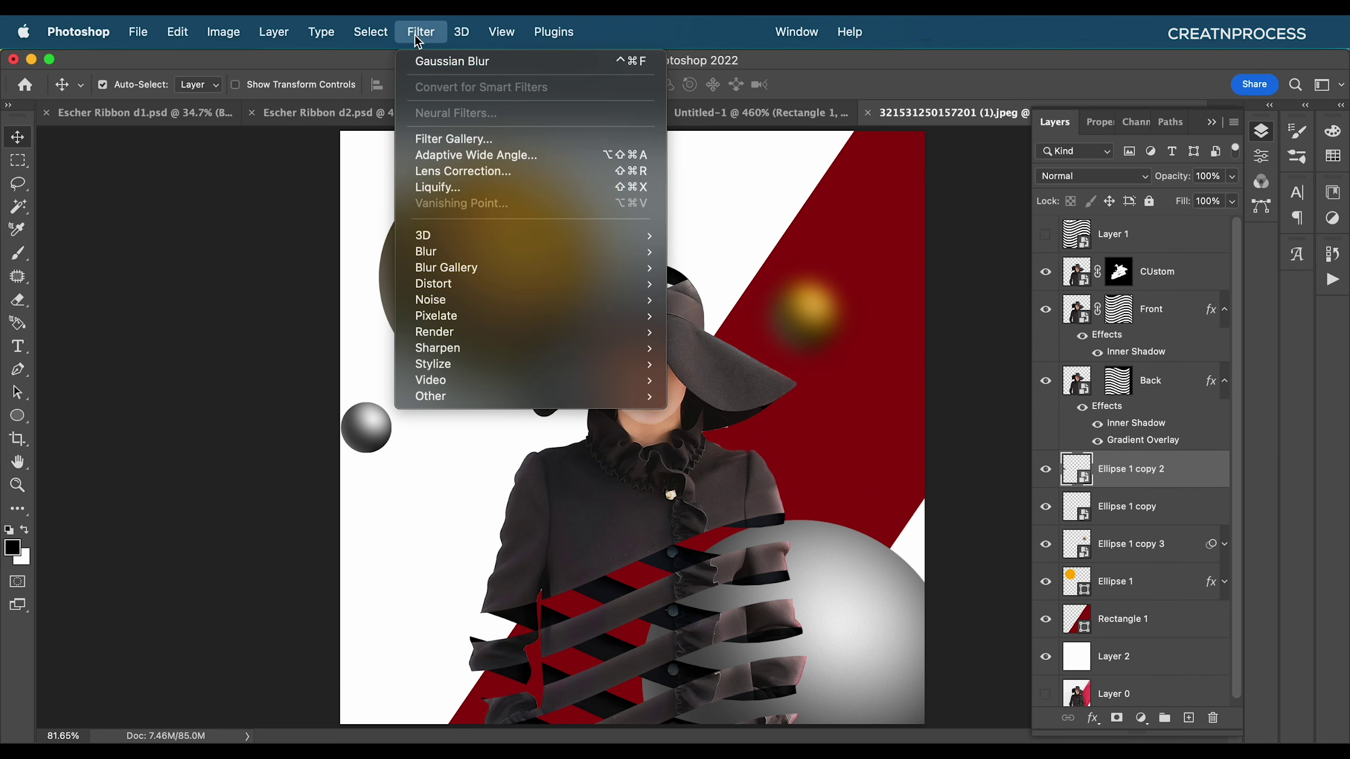
{"action": "mouse_move", "coordinate": [467, 255]}
{"action": "left_click", "coordinate": [701, 318]}
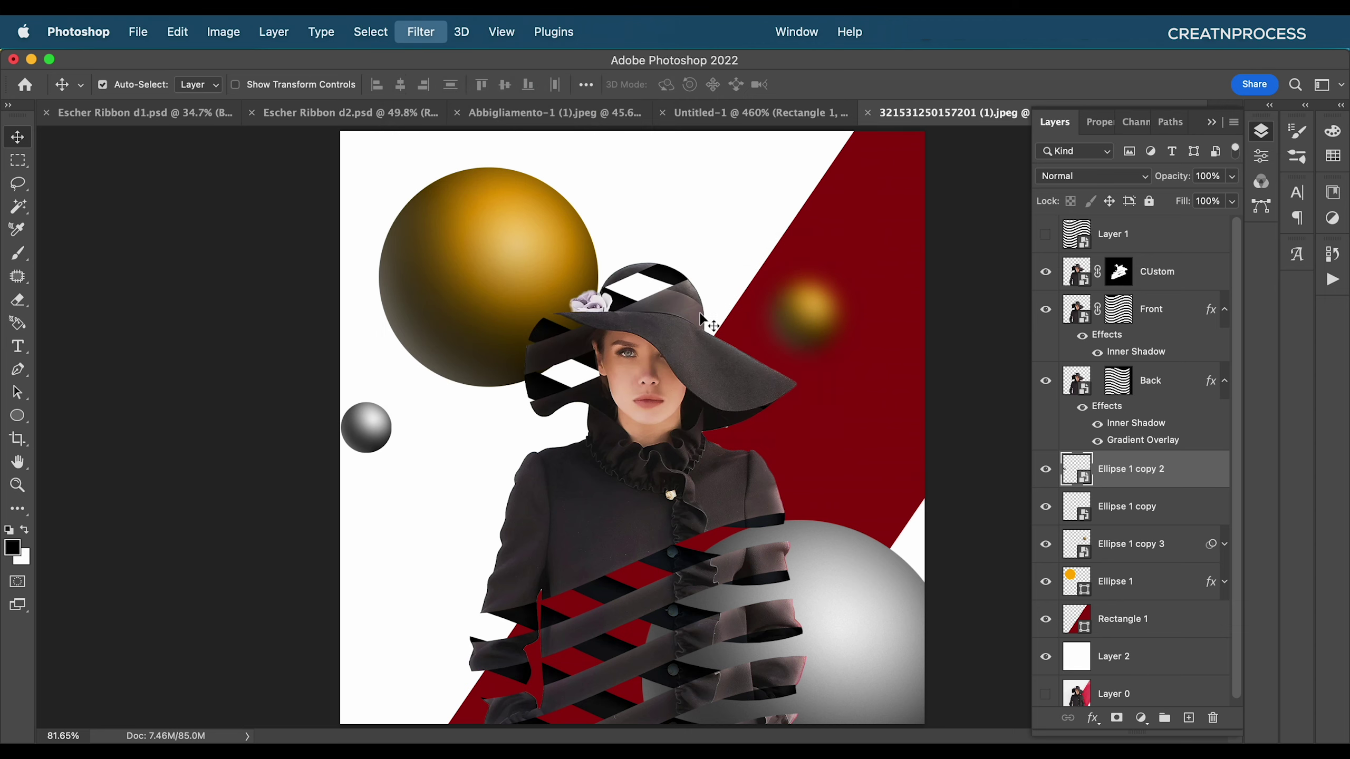
{"action": "mouse_move", "coordinate": [1056, 495]}
{"action": "left_mouse_down"}
{"action": "mouse_move", "coordinate": [1040, 500]}
{"action": "mouse_move", "coordinate": [1055, 496]}
{"action": "left_mouse_up"}
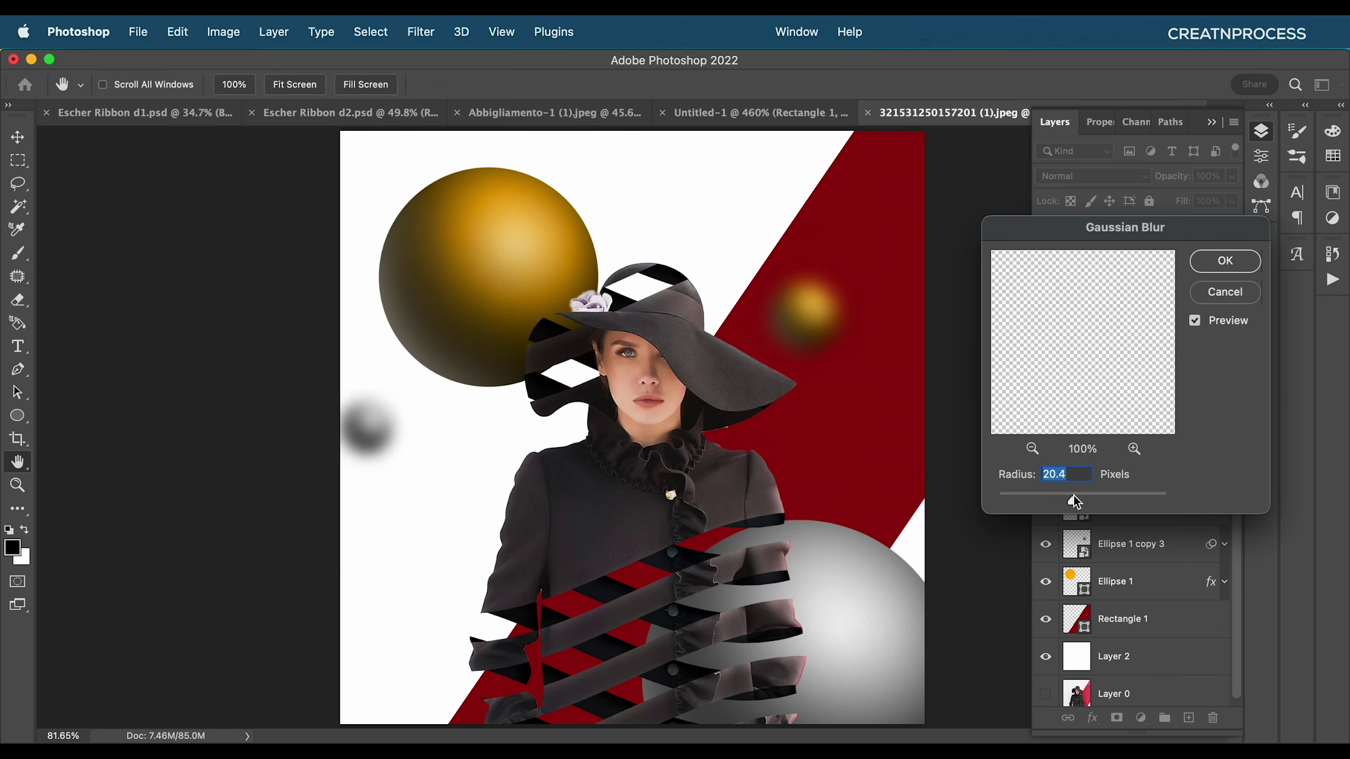
{"action": "left_click", "coordinate": [1225, 261]}
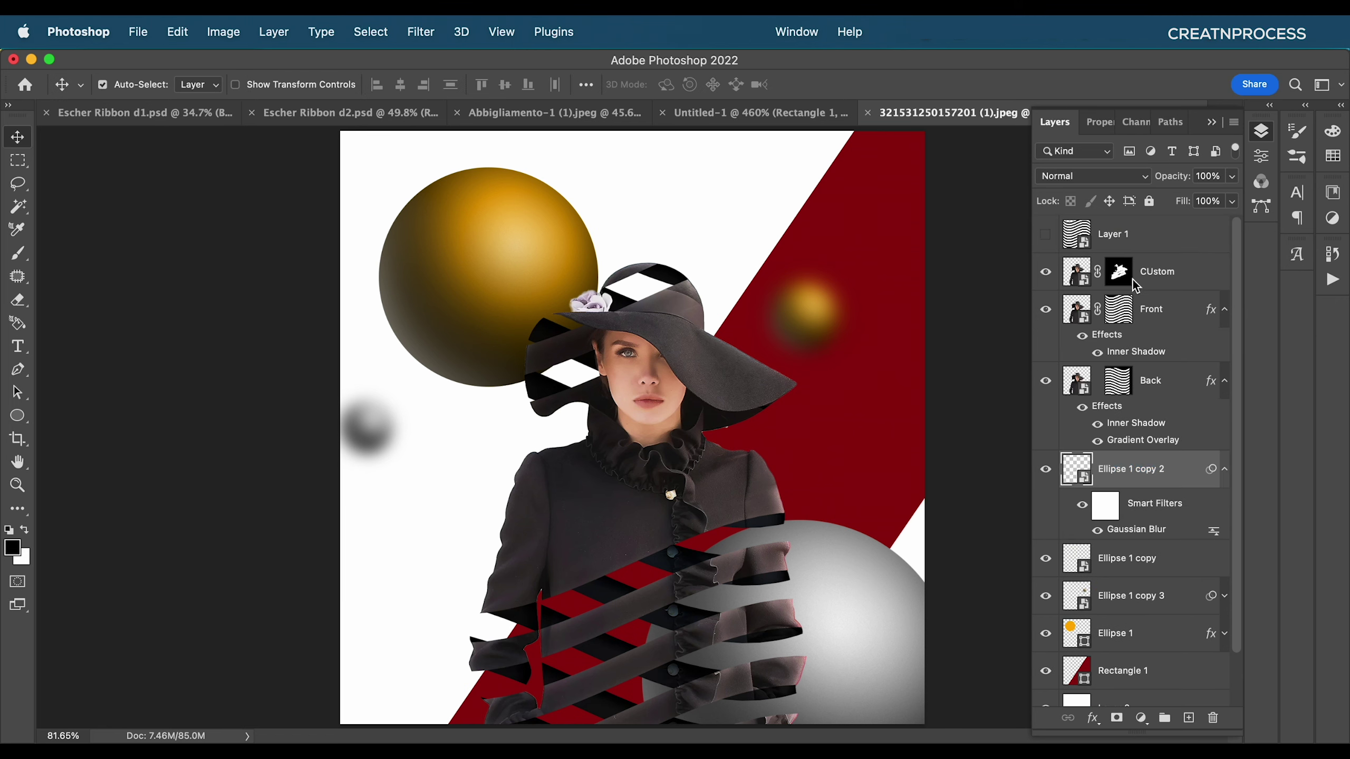
- Shift the large golden sphere closer to the hat and compare the layout with Escher Ribbon d2.psd
{"action": "left_click_drag", "start_coordinate": [512, 280], "coordinate": [608, 281]}
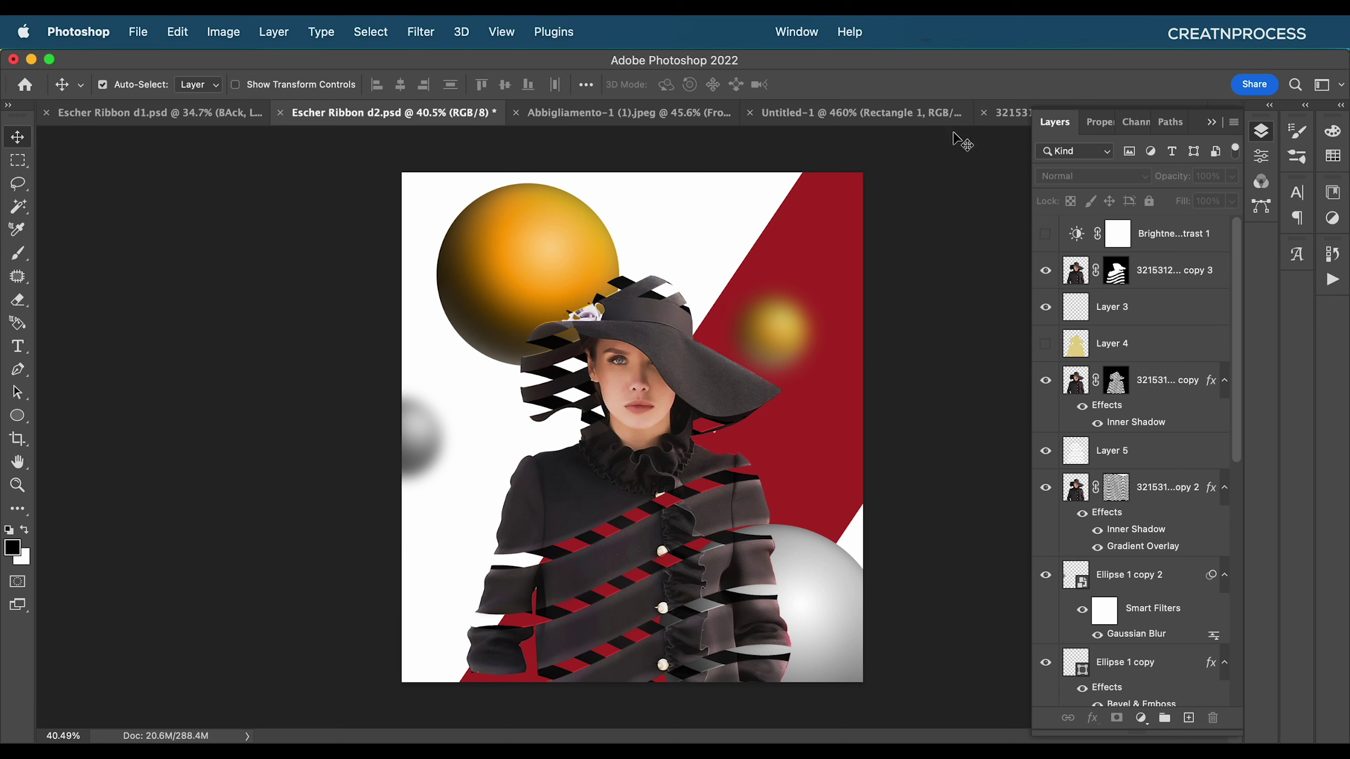
{"action": "left_click", "coordinate": [999, 114]}
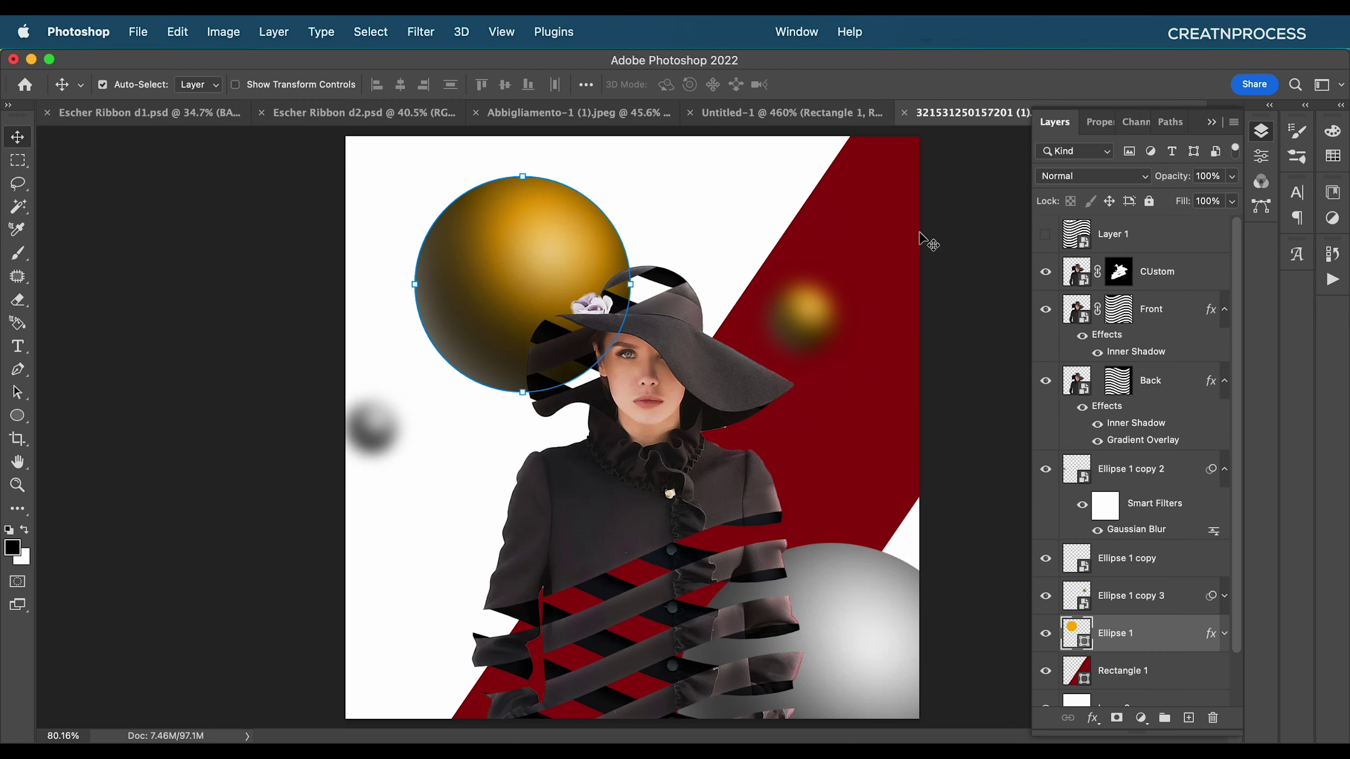
- Enlarge the small blurred white sphere and shift it slightly down so it runs off the canvas's left edge
{"action": "left_click", "coordinate": [382, 430]}
{"action": "key", "text": "super+t"}
{"action": "left_click", "coordinate": [611, 387]}
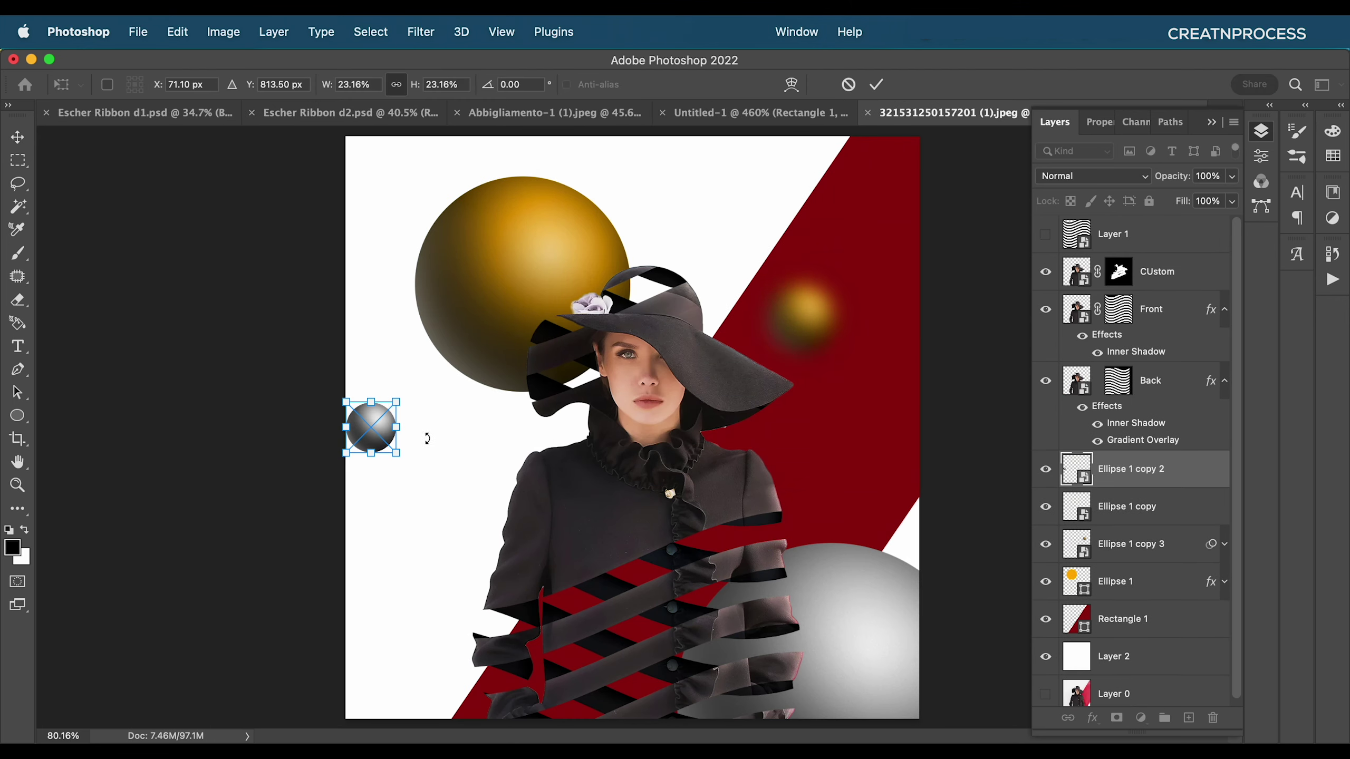
{"action": "mouse_move", "coordinate": [404, 456]}
{"action": "left_mouse_down"}
{"action": "mouse_move", "coordinate": [417, 476]}
{"action": "mouse_move", "coordinate": [375, 468]}
{"action": "mouse_move", "coordinate": [385, 470]}
{"action": "left_mouse_up"}
{"action": "key", "text": "Return"}
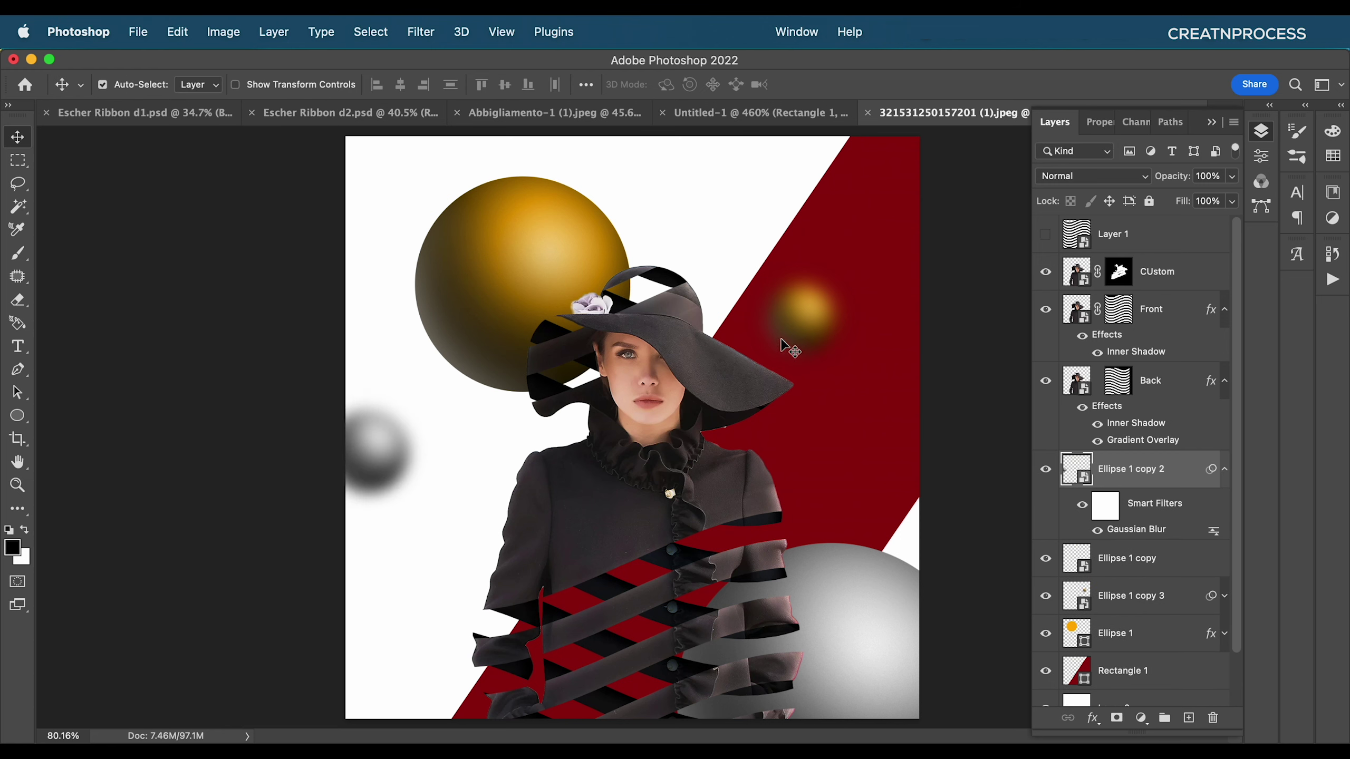
- Enlarge the blurred golden sphere on the red band
{"action": "left_click", "coordinate": [805, 330], "text": "super"}
{"action": "key", "text": "super+t"}
{"action": "left_click", "coordinate": [764, 378]}
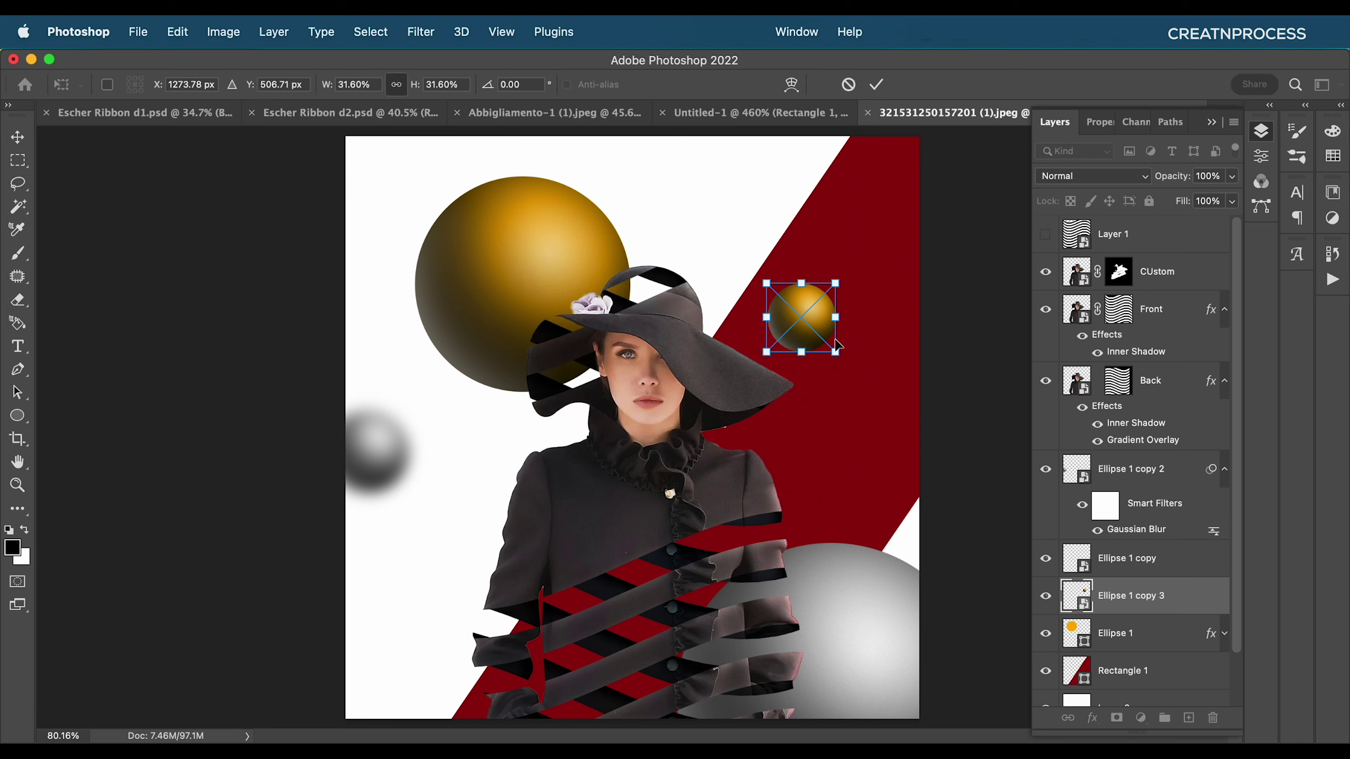
{"action": "left_click_drag", "start_coordinate": [842, 323], "coordinate": [797, 334]}
{"action": "key", "text": "Return"}
- Scale the large golden sphere to about 90%, 540 px across, and reposition it behind the upper left of the hat
{"action": "left_click_drag", "start_coordinate": [520, 259], "coordinate": [547, 259]}
{"action": "key", "text": "super+t"}
{"action": "key", "text": "super+r"}
{"action": "left_click_drag", "start_coordinate": [553, 187], "coordinate": [556, 207]}
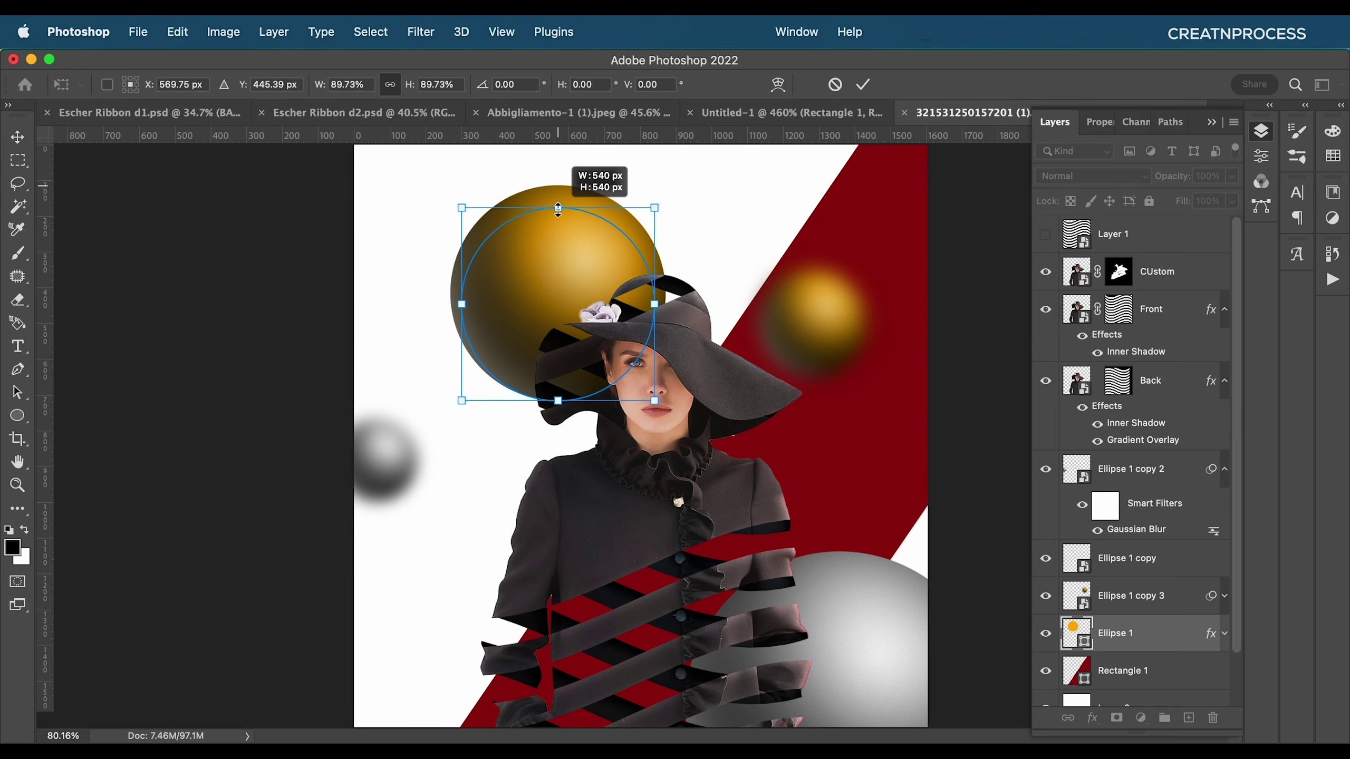
{"action": "key", "text": "Return"}
{"action": "left_click", "coordinate": [549, 289]}
{"action": "left_click_drag", "start_coordinate": [547, 283], "coordinate": [540, 283]}
- Add a Brightness/Contrast adjustment above the CUstom layer with Use Legacy enabled, brightness 9 and contrast 19
{"action": "scroll", "coordinate": [655, 409], "scroll_direction": "up", "scroll_amount": 2}
{"action": "left_click", "coordinate": [656, 409]}
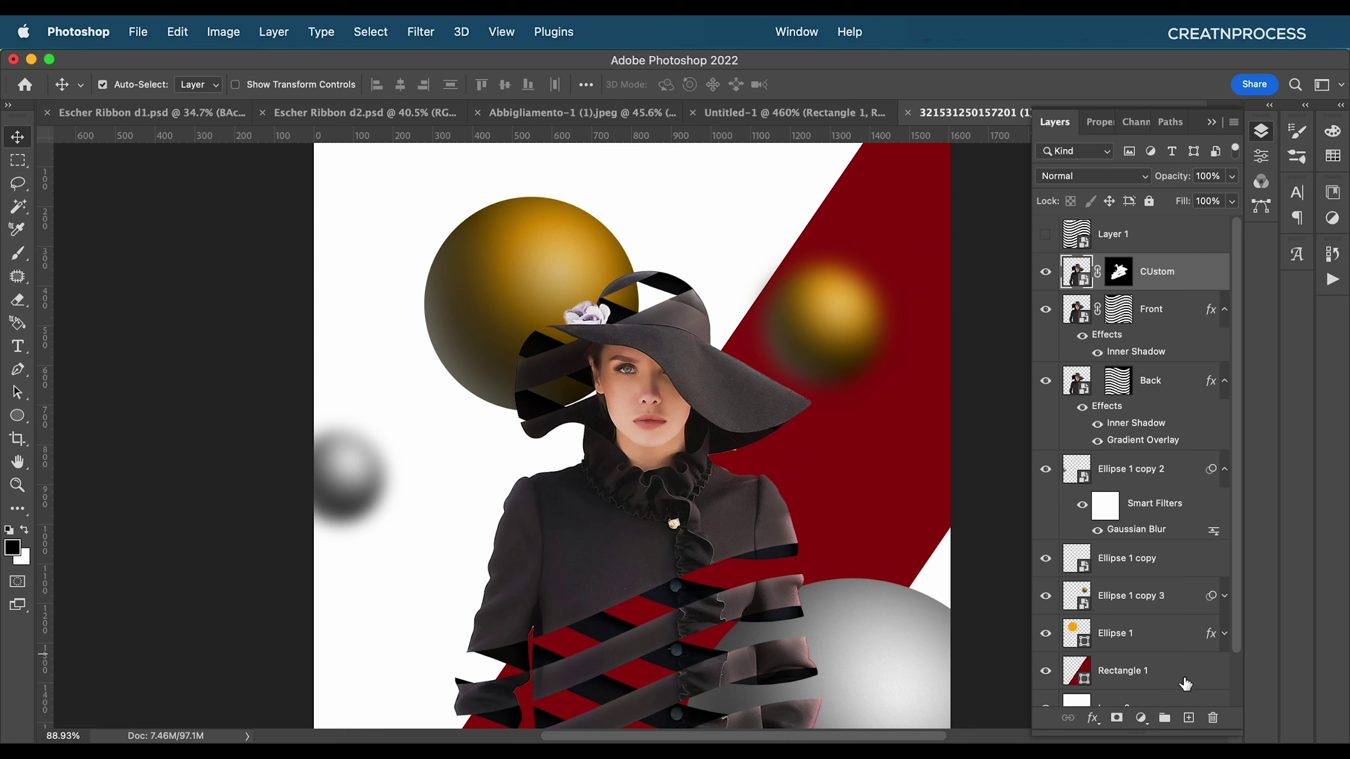
{"action": "left_click", "coordinate": [1141, 719]}
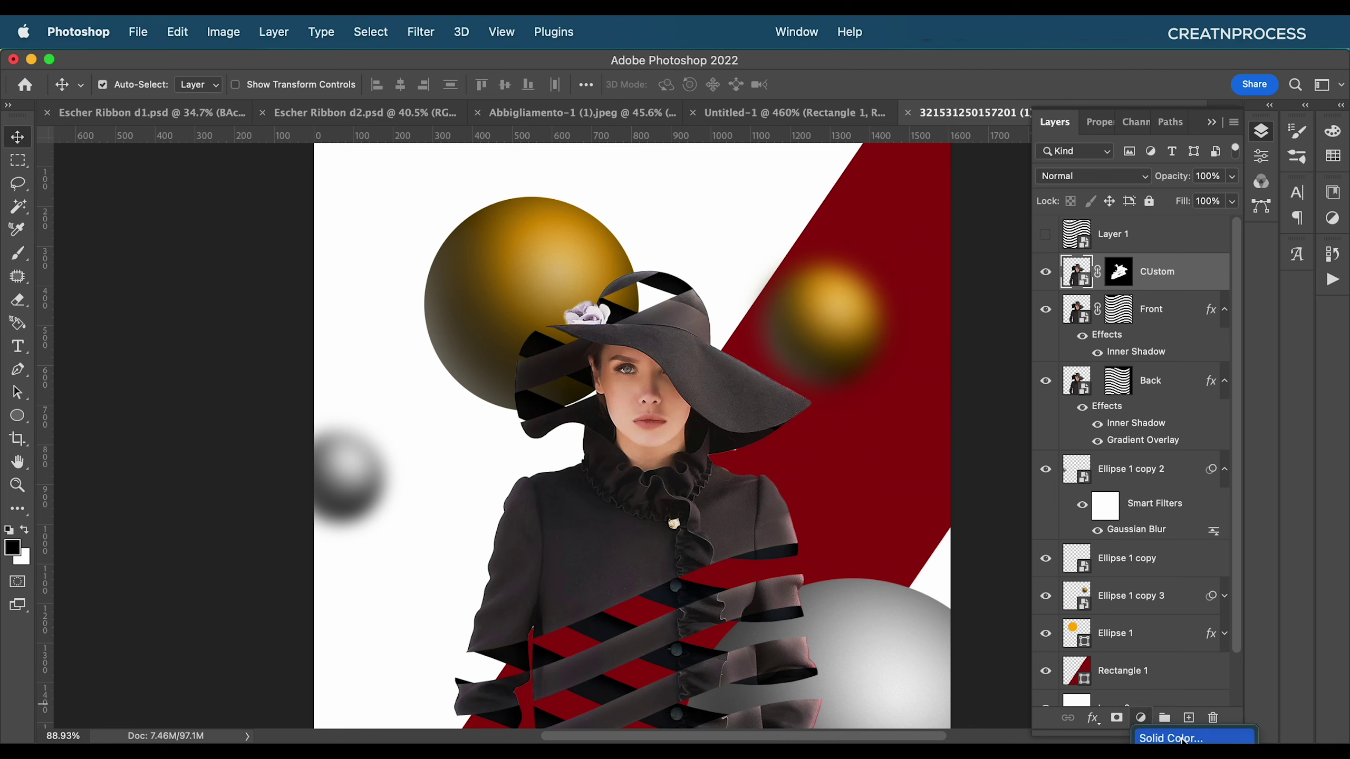
{"action": "mouse_move", "coordinate": [1189, 741]}
{"action": "left_click", "coordinate": [1175, 521]}
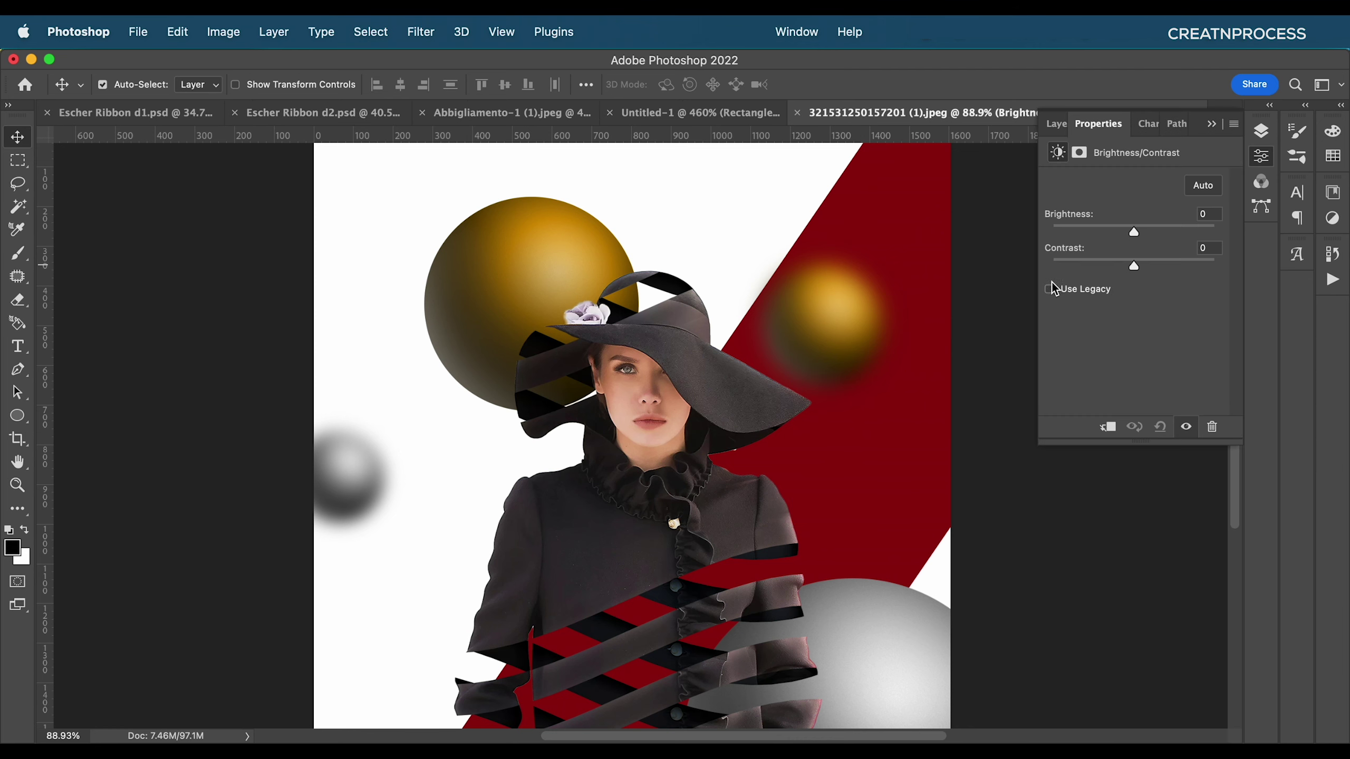
{"action": "left_click_drag", "start_coordinate": [1141, 265], "coordinate": [1145, 235]}
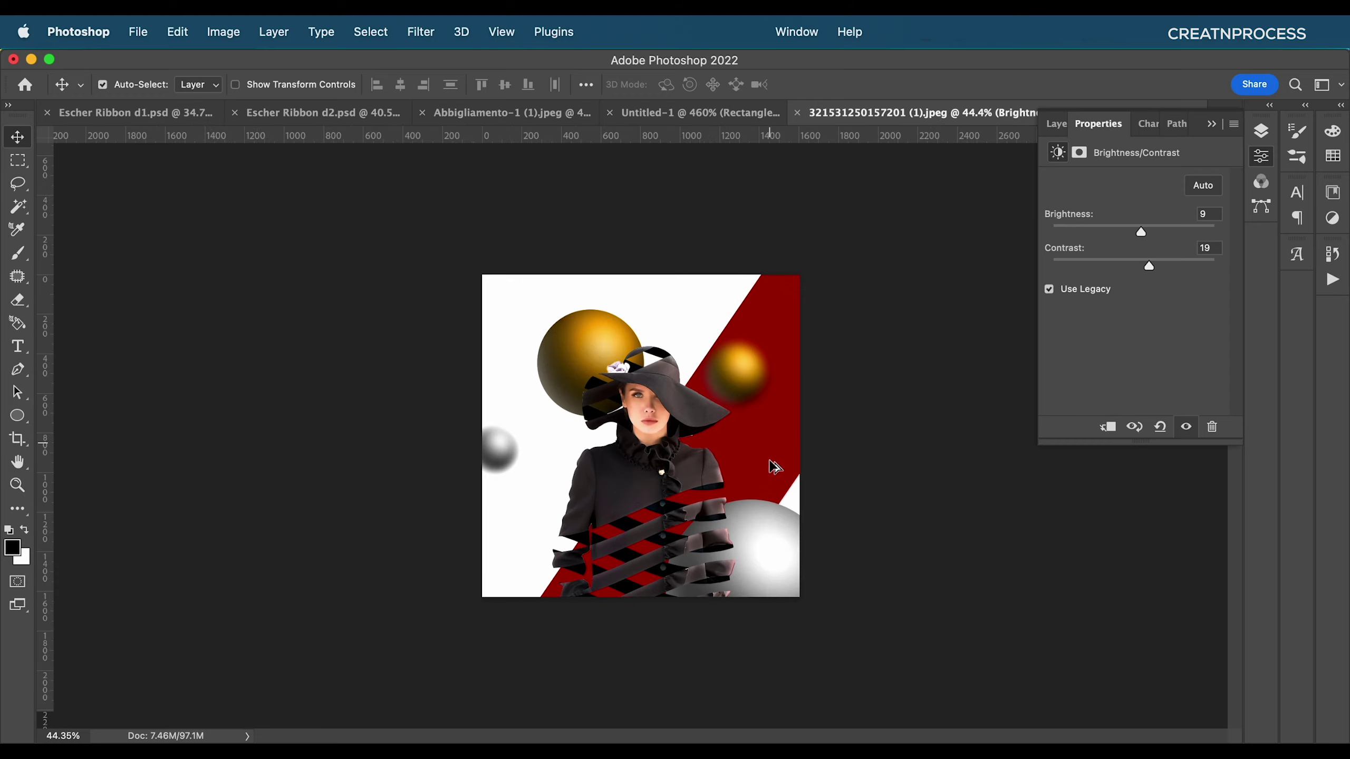
{"action": "scroll", "coordinate": [770, 460], "scroll_direction": "up", "scroll_amount": 1}
{"action": "scroll", "coordinate": [769, 464], "scroll_direction": "down", "scroll_amount": 5}
{"action": "scroll", "coordinate": [769, 464], "scroll_direction": "up", "scroll_amount": 5}
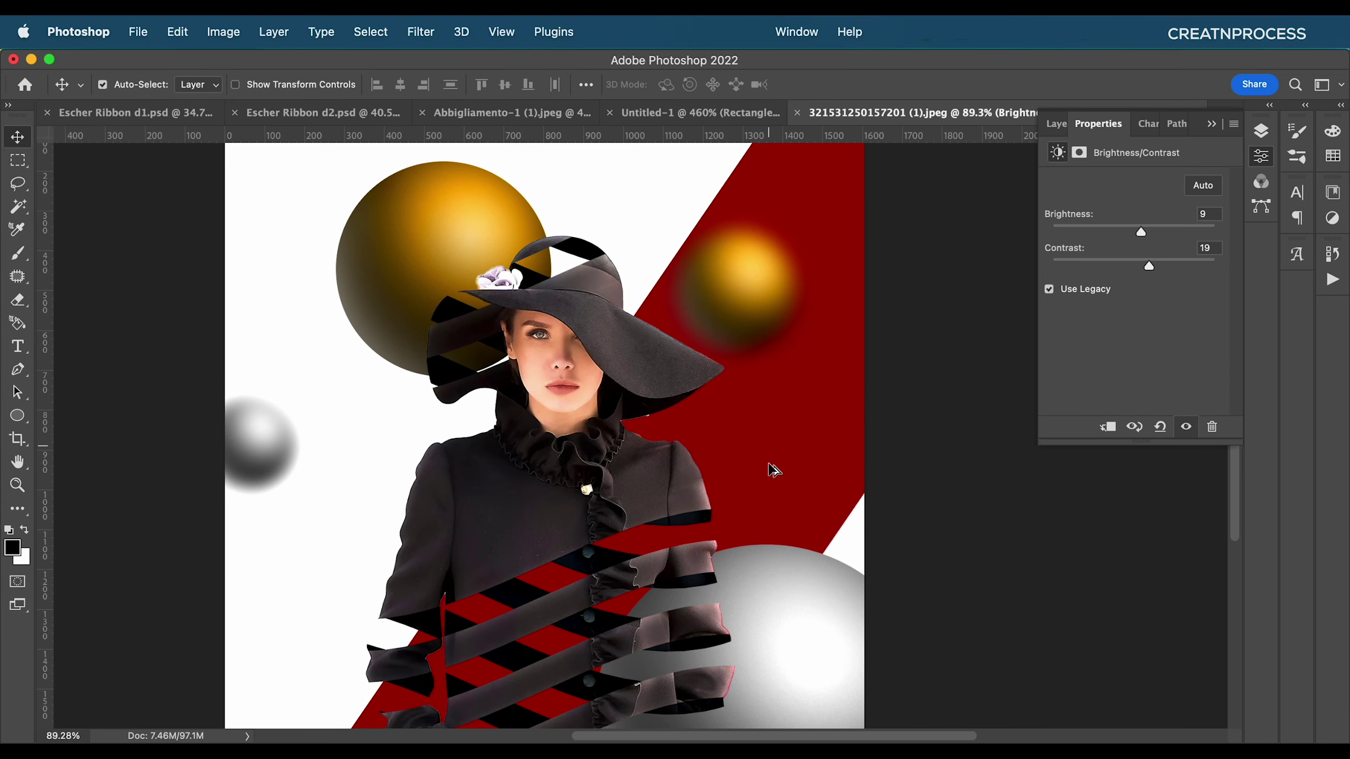
{"action": "scroll", "coordinate": [773, 470], "scroll_direction": "down", "scroll_amount": 1}
{"action": "left_click", "coordinate": [1210, 118]}
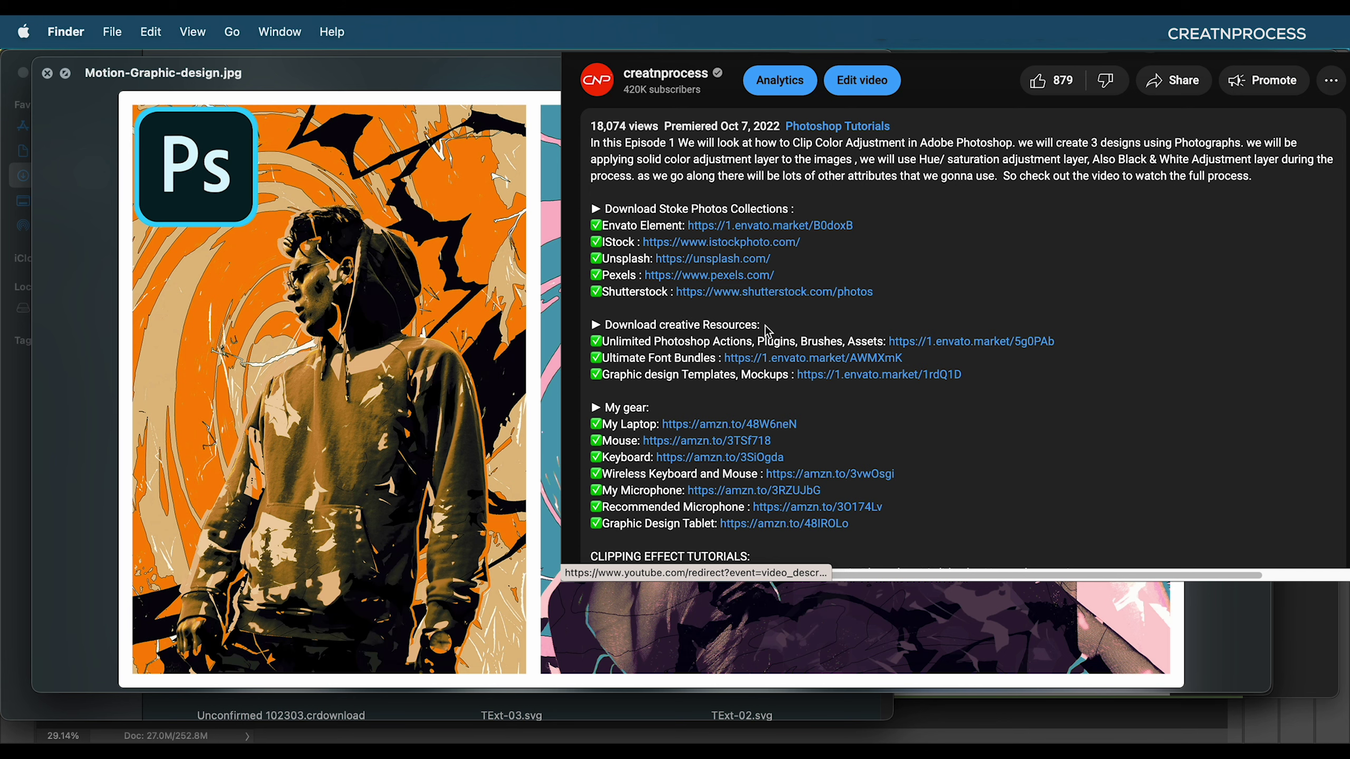
- Open the video description's Unlimited Photoshop Actions, Plugins, Brushes, Assets link and browse the Envato Elements add-ons
{"action": "left_click_drag", "start_coordinate": [766, 326], "coordinate": [609, 325]}
{"action": "left_click", "coordinate": [722, 335]}
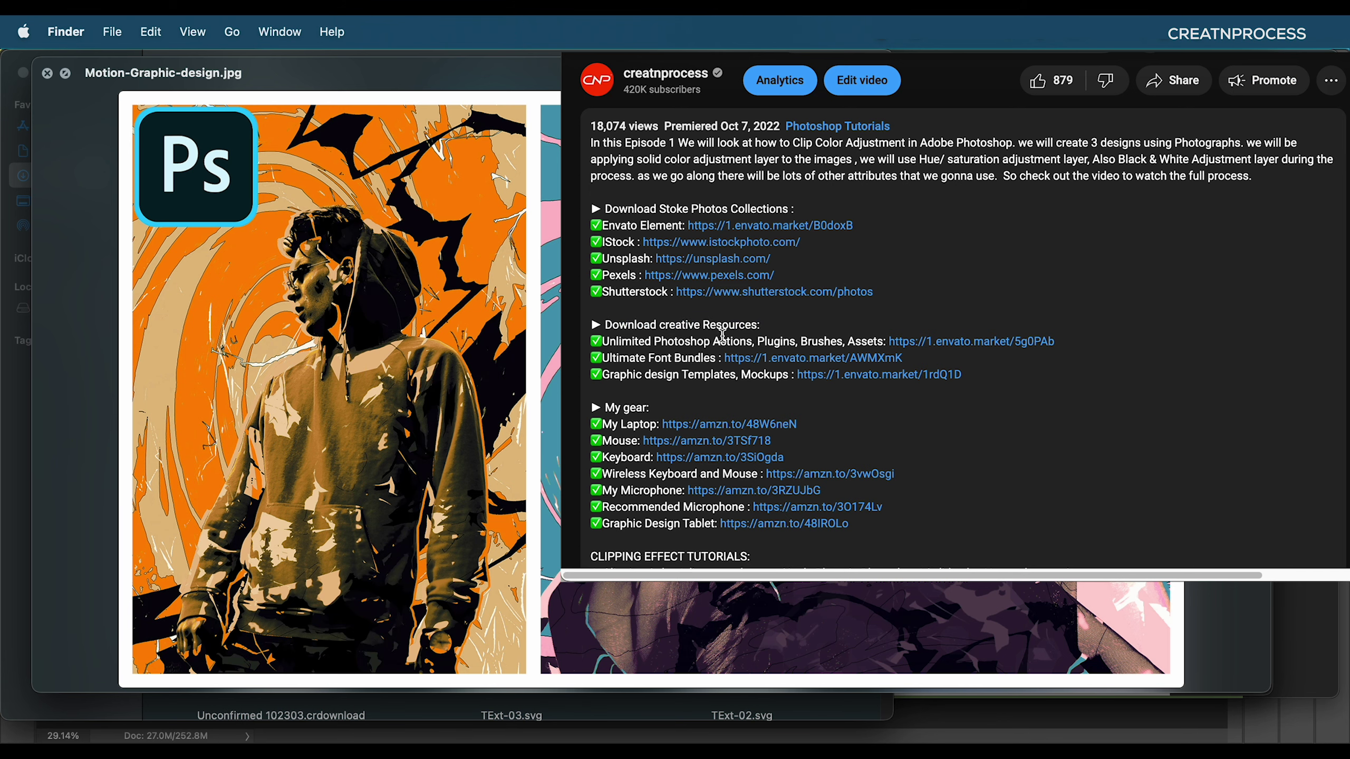
{"action": "left_click", "coordinate": [965, 350]}
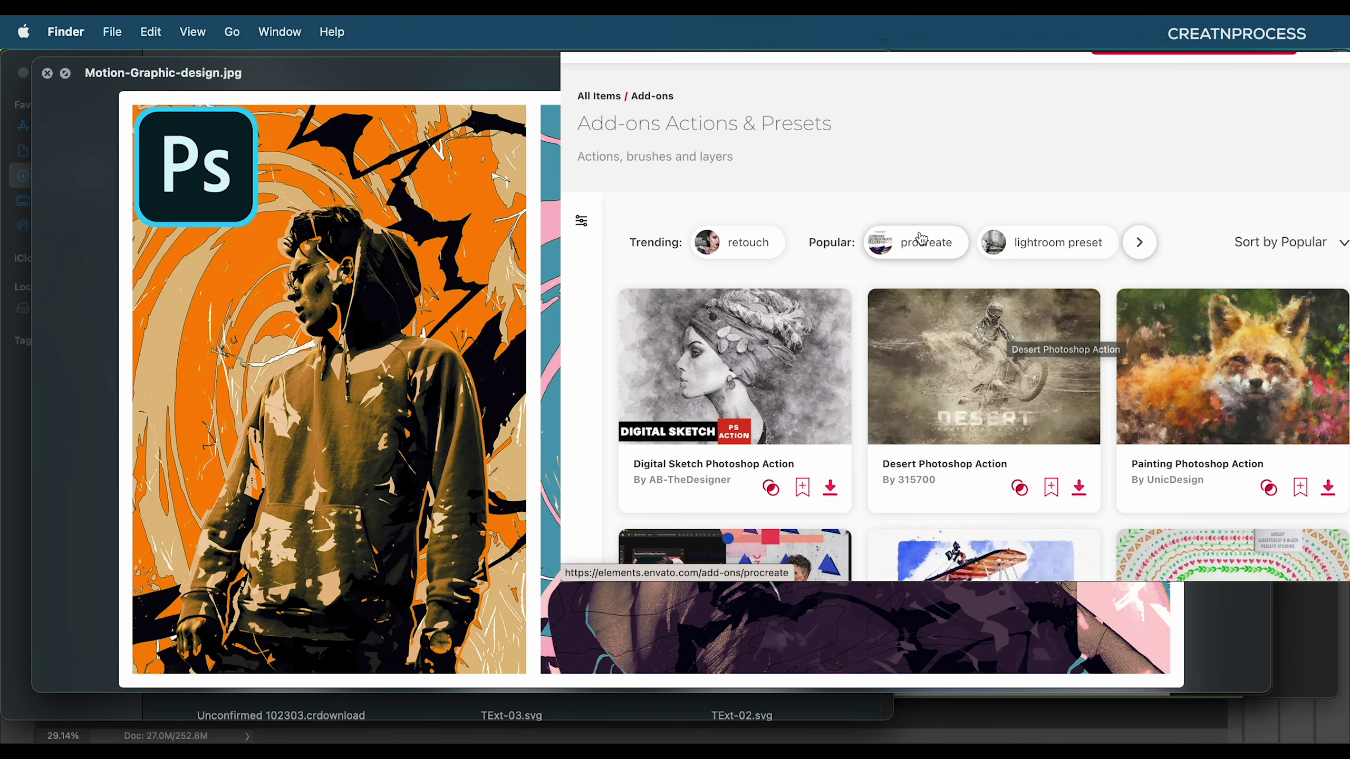
{"action": "scroll", "coordinate": [941, 208], "scroll_direction": "down", "scroll_amount": 5}
{"action": "scroll", "coordinate": [941, 207], "scroll_direction": "down", "scroll_amount": 5}
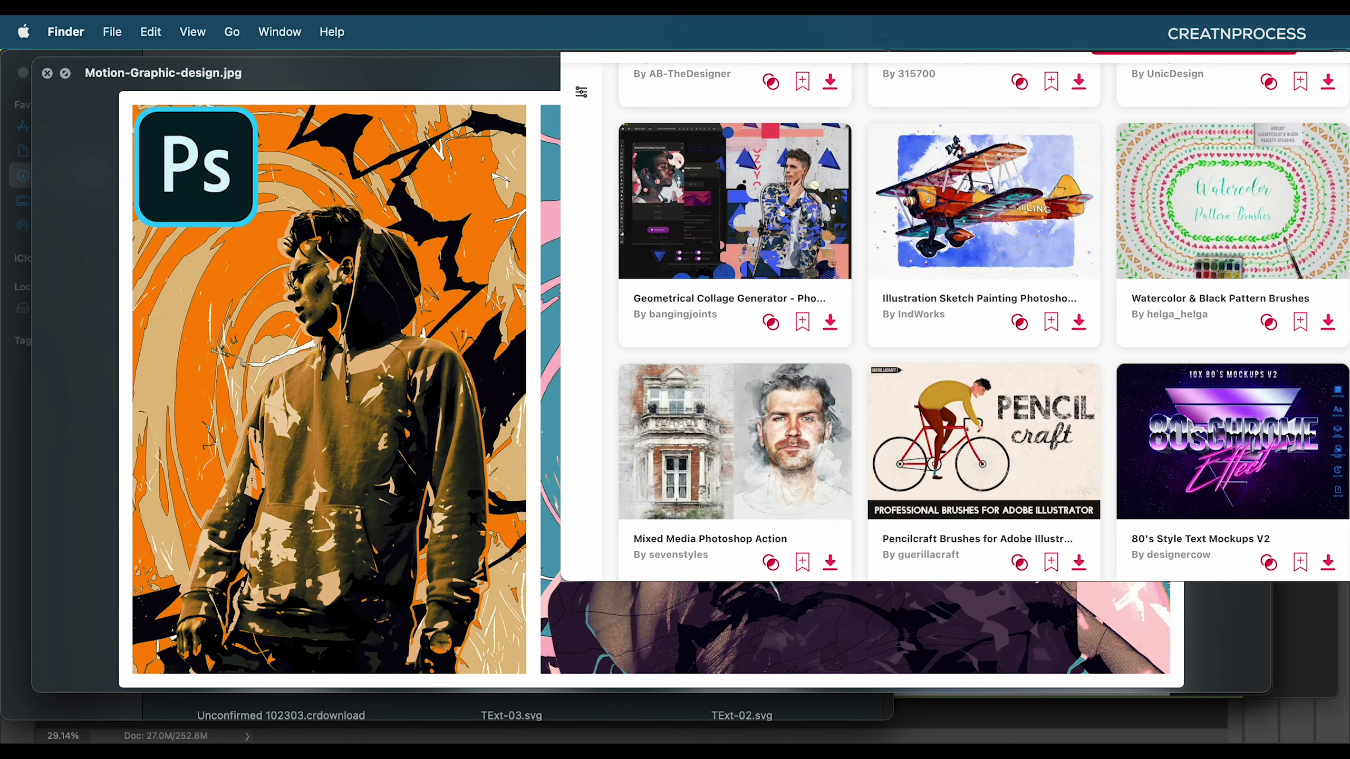
{"action": "scroll", "coordinate": [981, 319], "scroll_direction": "down", "scroll_amount": 5}
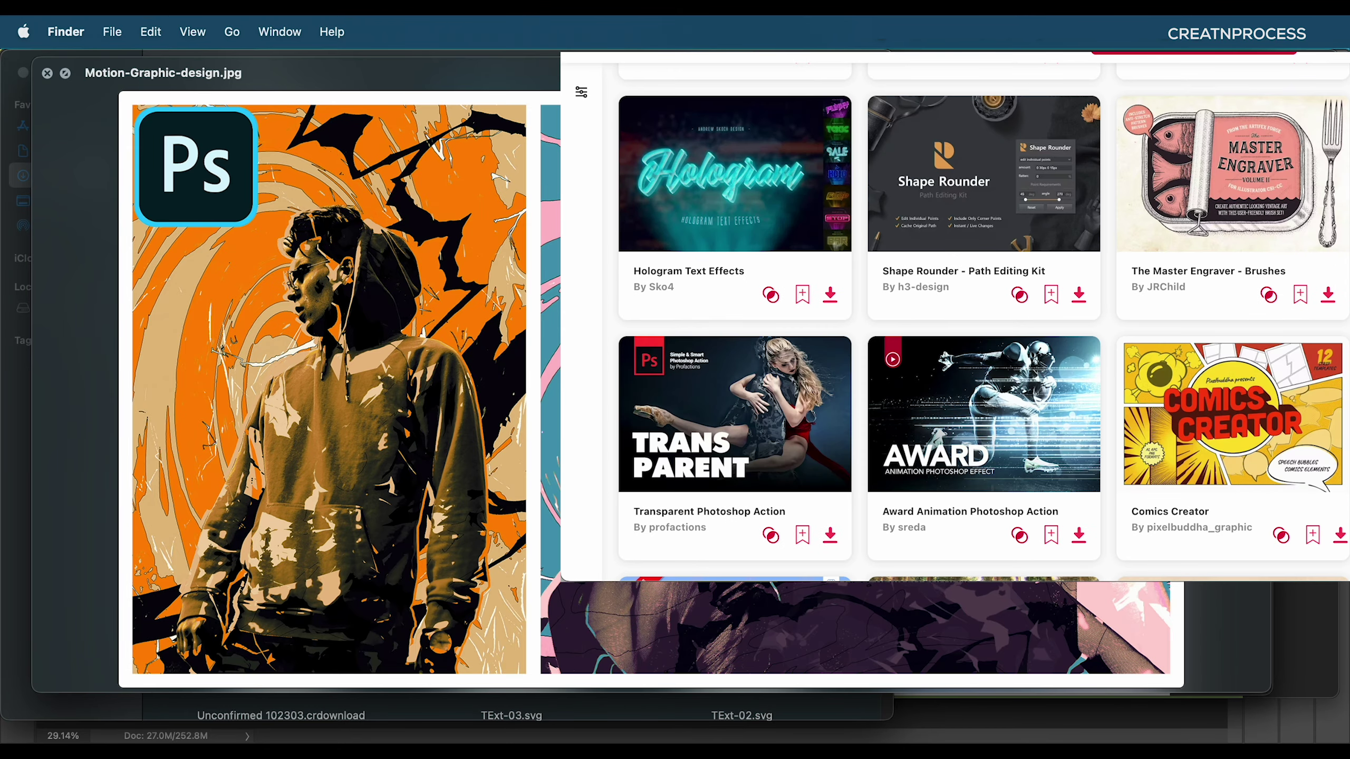
- Look through the remaining Envato Elements add-ons to the end of the page and return to the video description's resource links
{"action": "scroll", "coordinate": [1175, 350], "scroll_direction": "down", "scroll_amount": 15}
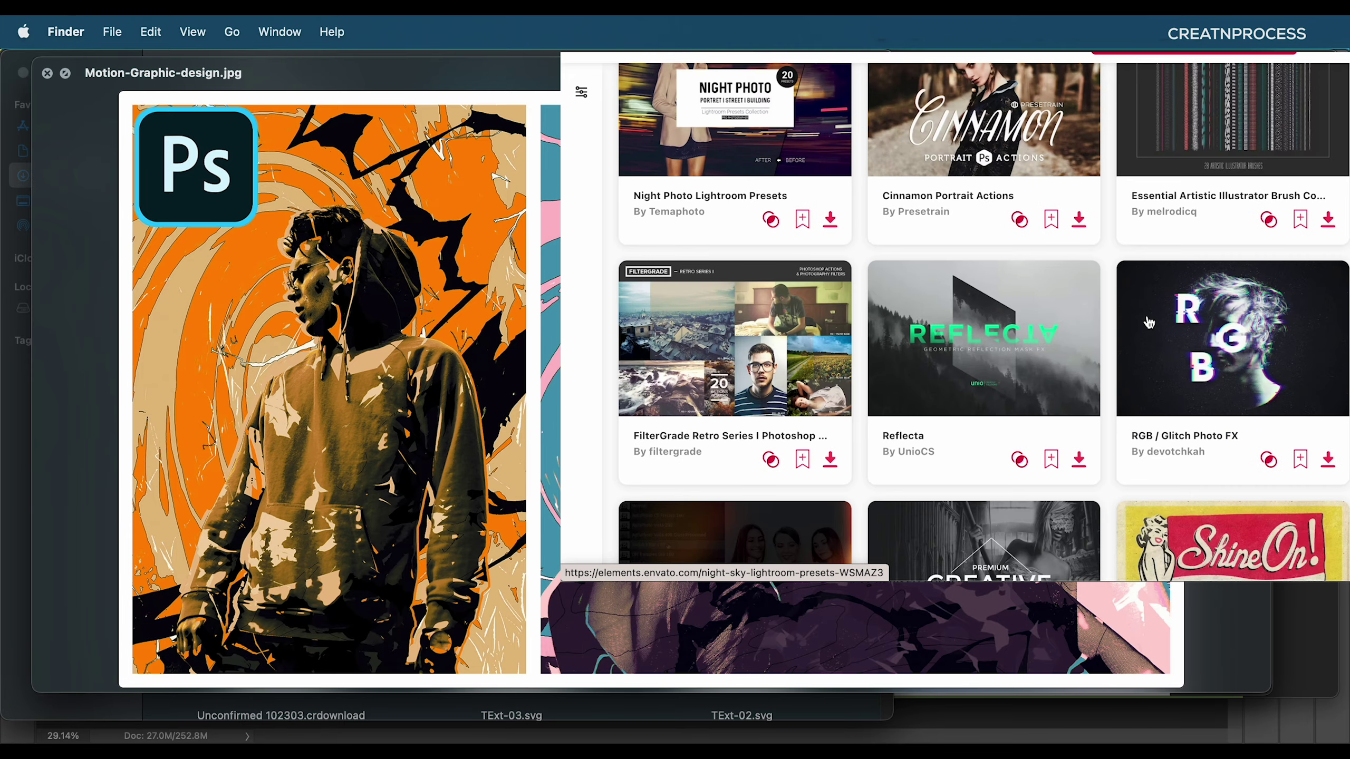
{"action": "scroll", "coordinate": [1174, 350], "scroll_direction": "down", "scroll_amount": 15}
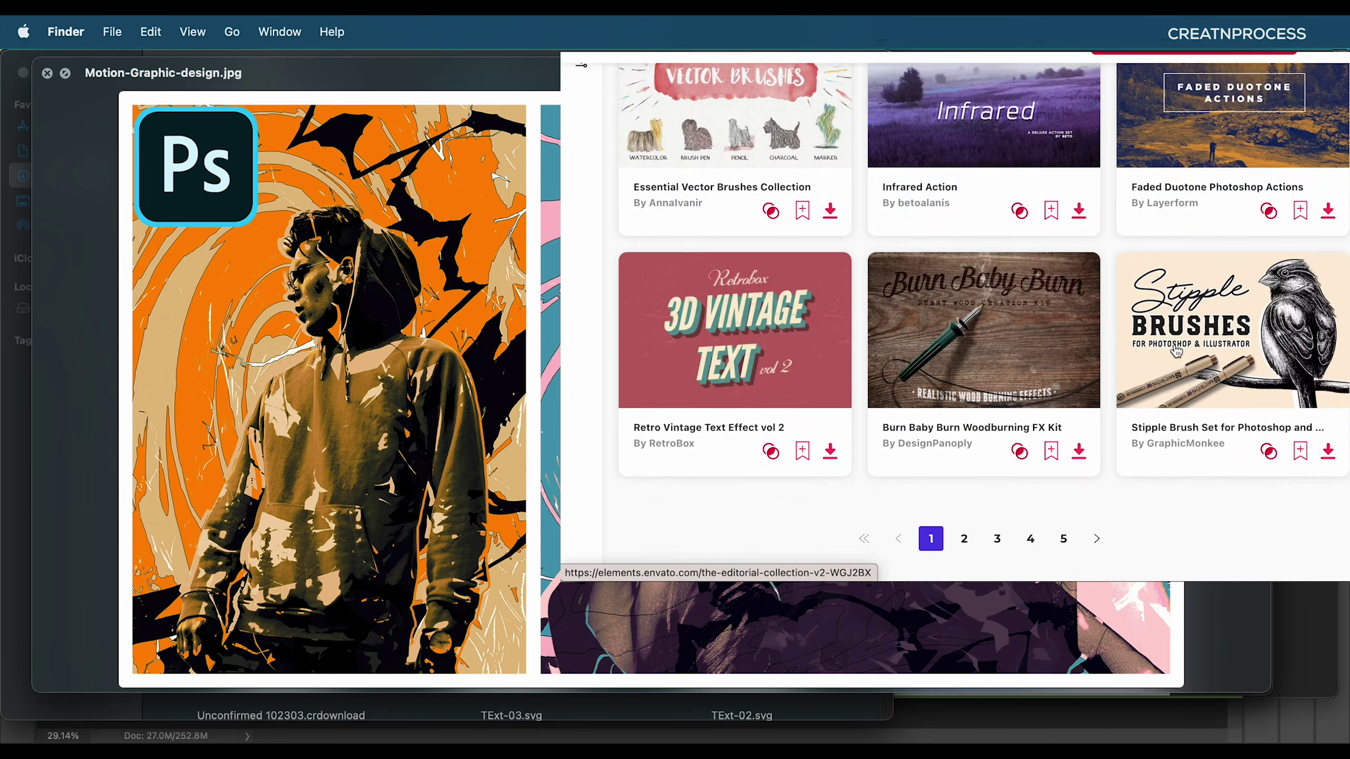
{"action": "scroll", "coordinate": [1173, 342], "scroll_direction": "up", "scroll_amount": 3}
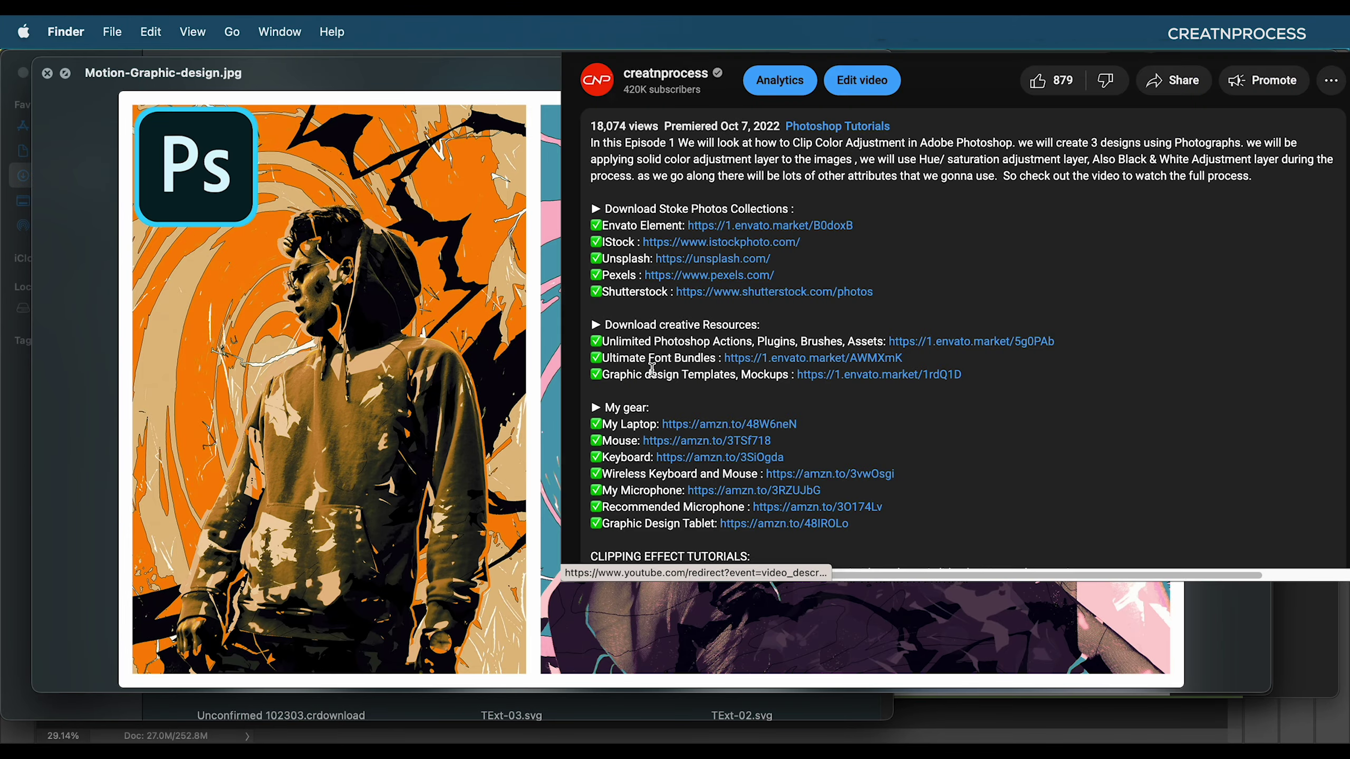
- Open the video description's Ultimate Font Bundles link and browse the Envato Elements fonts
{"action": "left_click", "coordinate": [764, 368]}
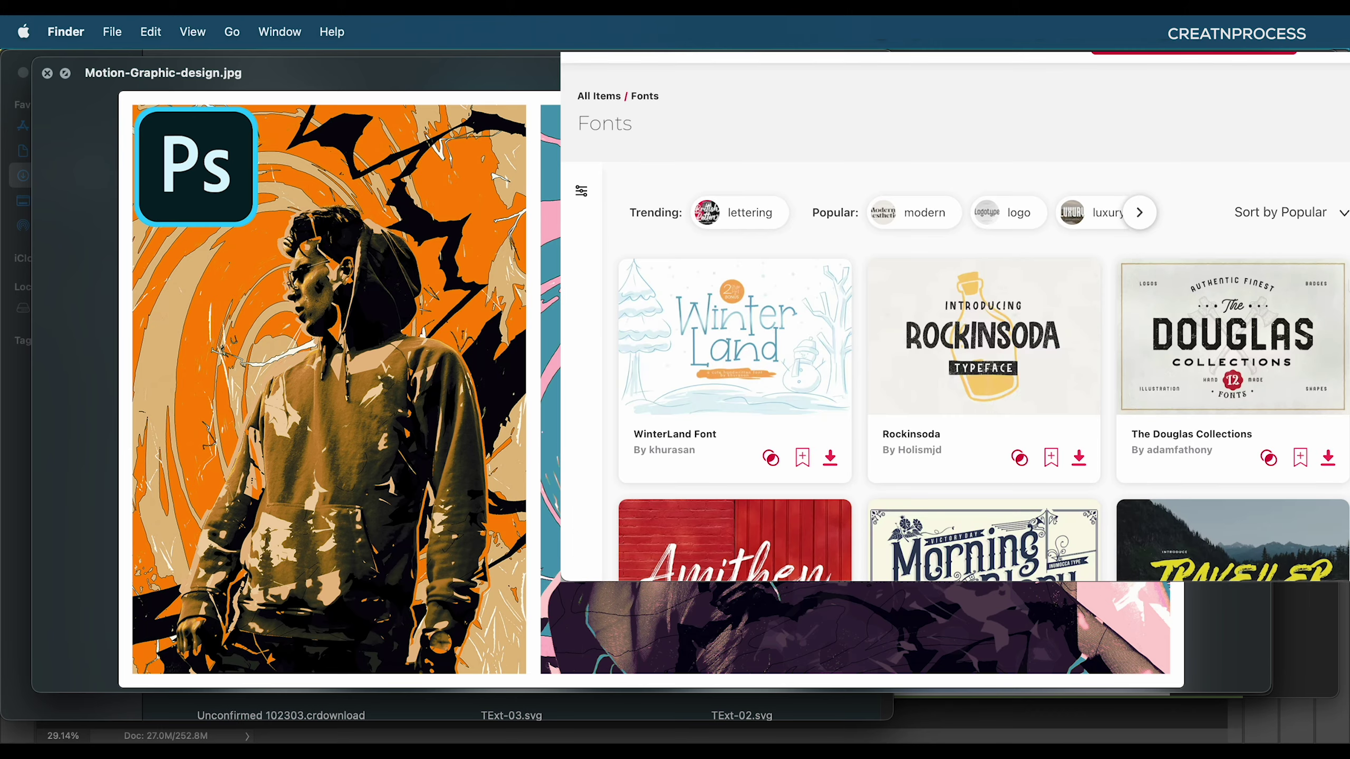
{"action": "scroll", "coordinate": [955, 319], "scroll_direction": "down", "scroll_amount": 6}
{"action": "scroll", "coordinate": [954, 319], "scroll_direction": "down", "scroll_amount": 10}
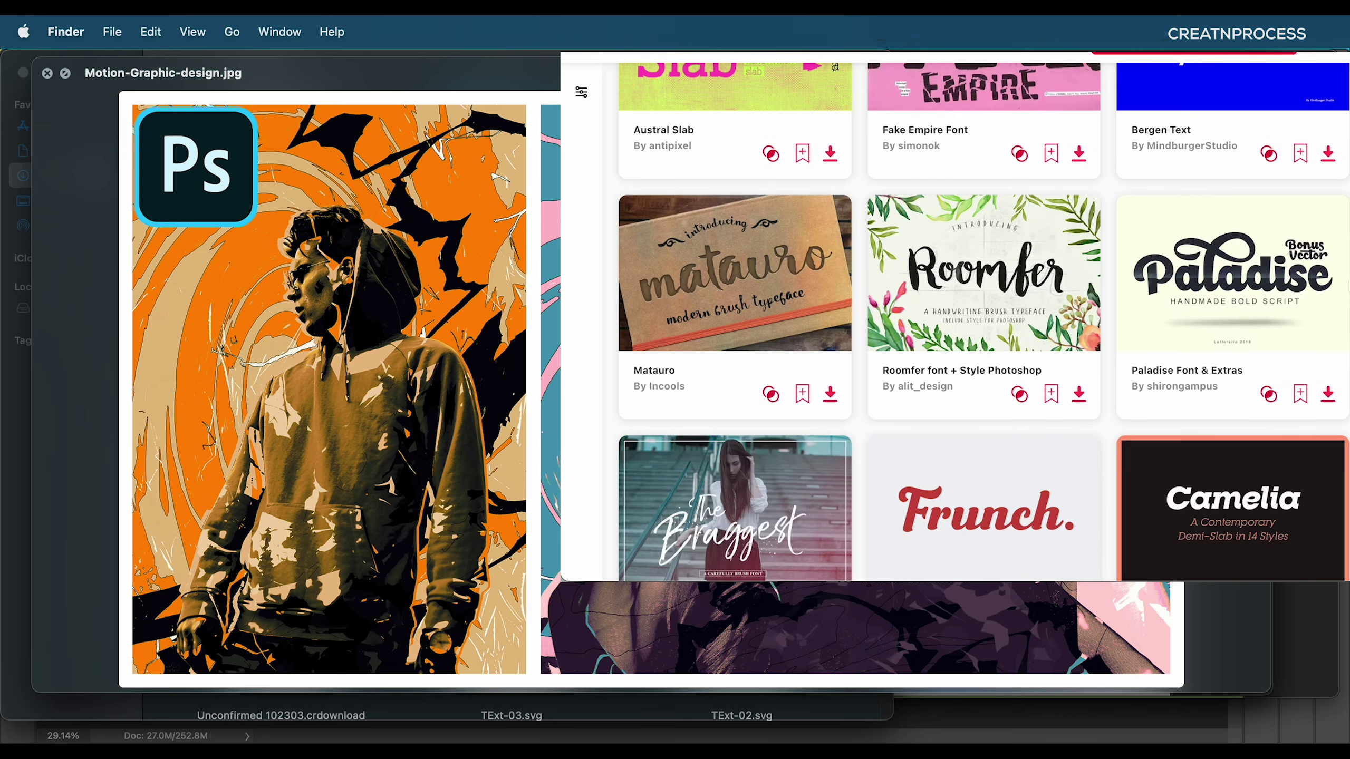
{"action": "scroll", "coordinate": [955, 319], "scroll_direction": "down", "scroll_amount": 10}
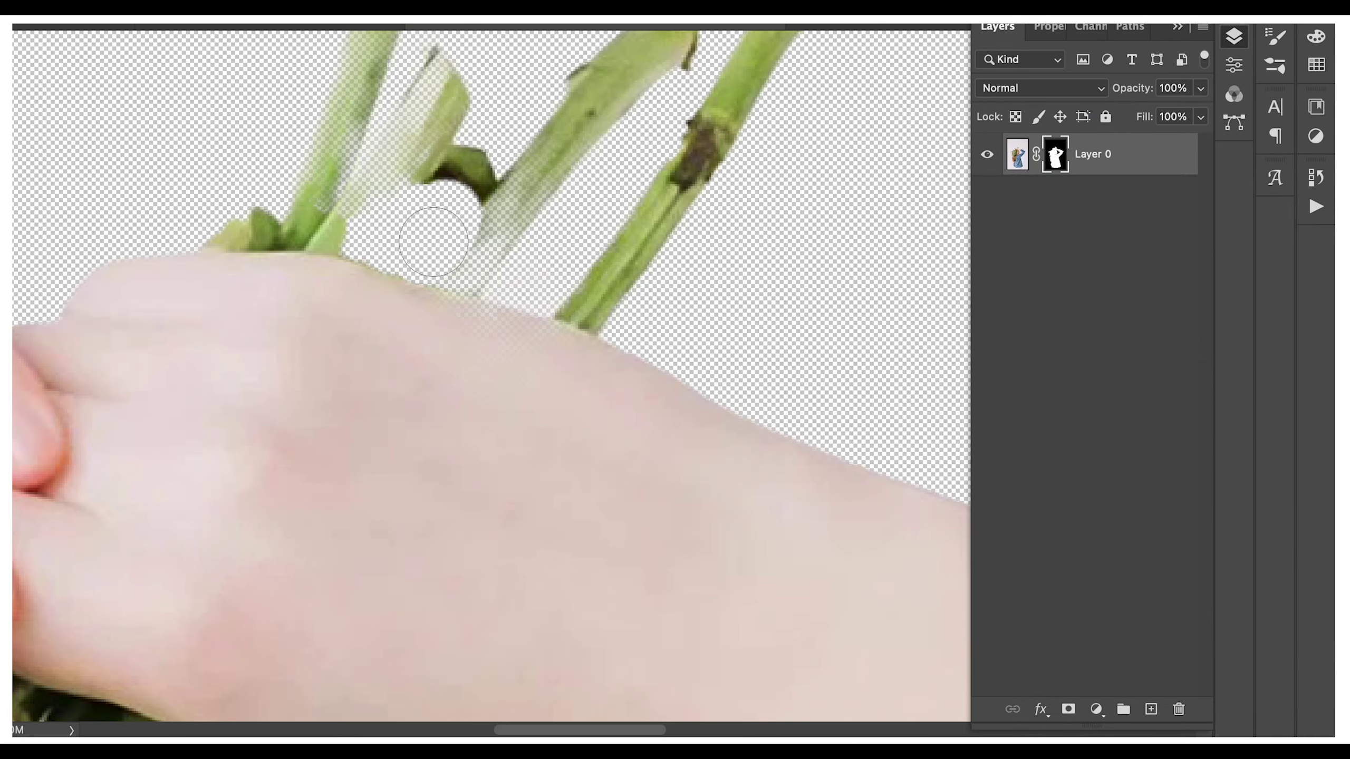
- Paint on the Front copy layer's mask to bring back the woman's hair over the ribbon strips
{"action": "mouse_move", "coordinate": [436, 226]}
{"action": "left_mouse_down"}
{"action": "mouse_move", "coordinate": [382, 213]}
{"action": "mouse_move", "coordinate": [520, 212]}
{"action": "left_mouse_up"}
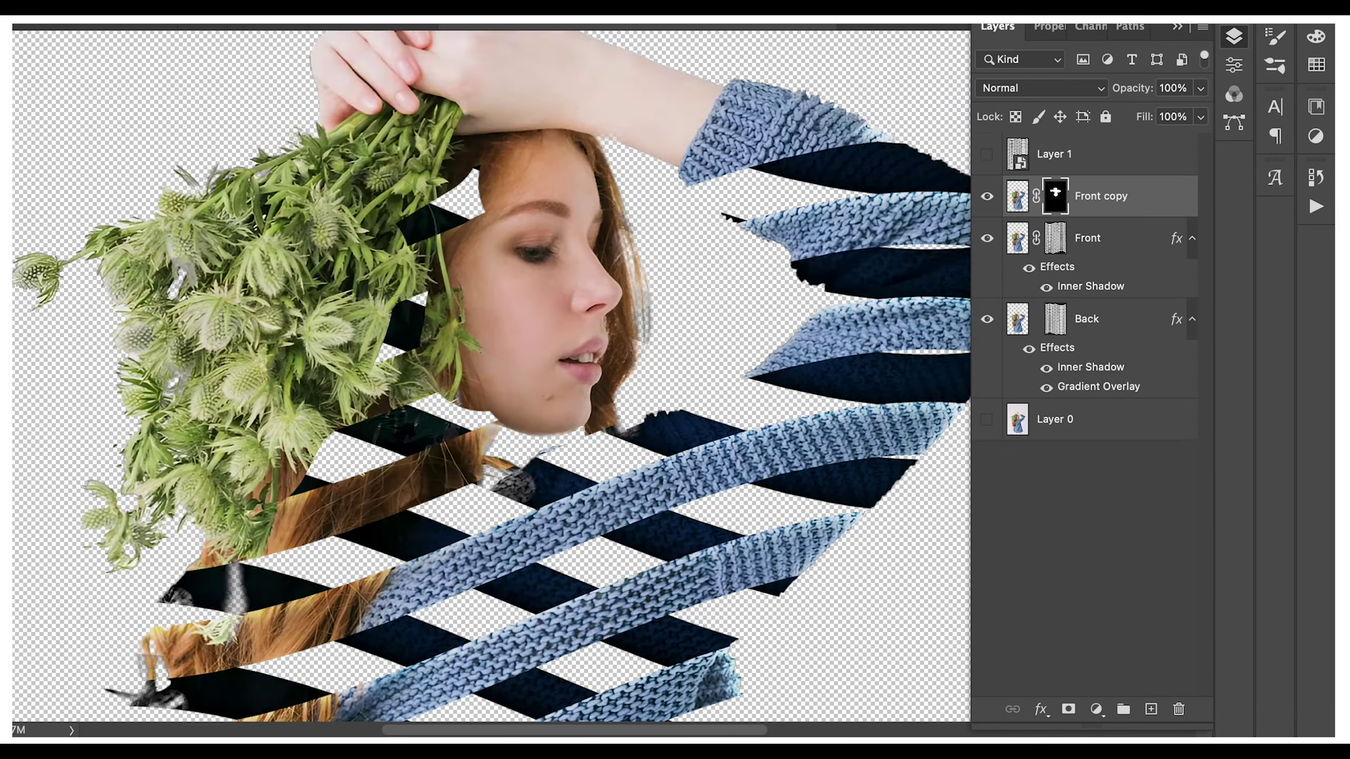
{"action": "scroll", "coordinate": [374, 235], "scroll_direction": "down", "scroll_amount": 5}
{"action": "left_click_drag", "start_coordinate": [374, 236], "coordinate": [918, 260]}
{"action": "scroll", "coordinate": [691, 319], "scroll_direction": "down", "scroll_amount": 4}
{"action": "mouse_move", "coordinate": [712, 303]}
{"action": "left_mouse_down"}
{"action": "mouse_move", "coordinate": [603, 329]}
{"action": "mouse_move", "coordinate": [457, 439]}
{"action": "left_mouse_up"}
{"action": "scroll", "coordinate": [602, 330], "scroll_direction": "down", "scroll_amount": 5}
{"action": "scroll", "coordinate": [152, 466], "scroll_direction": "up", "scroll_amount": 4}
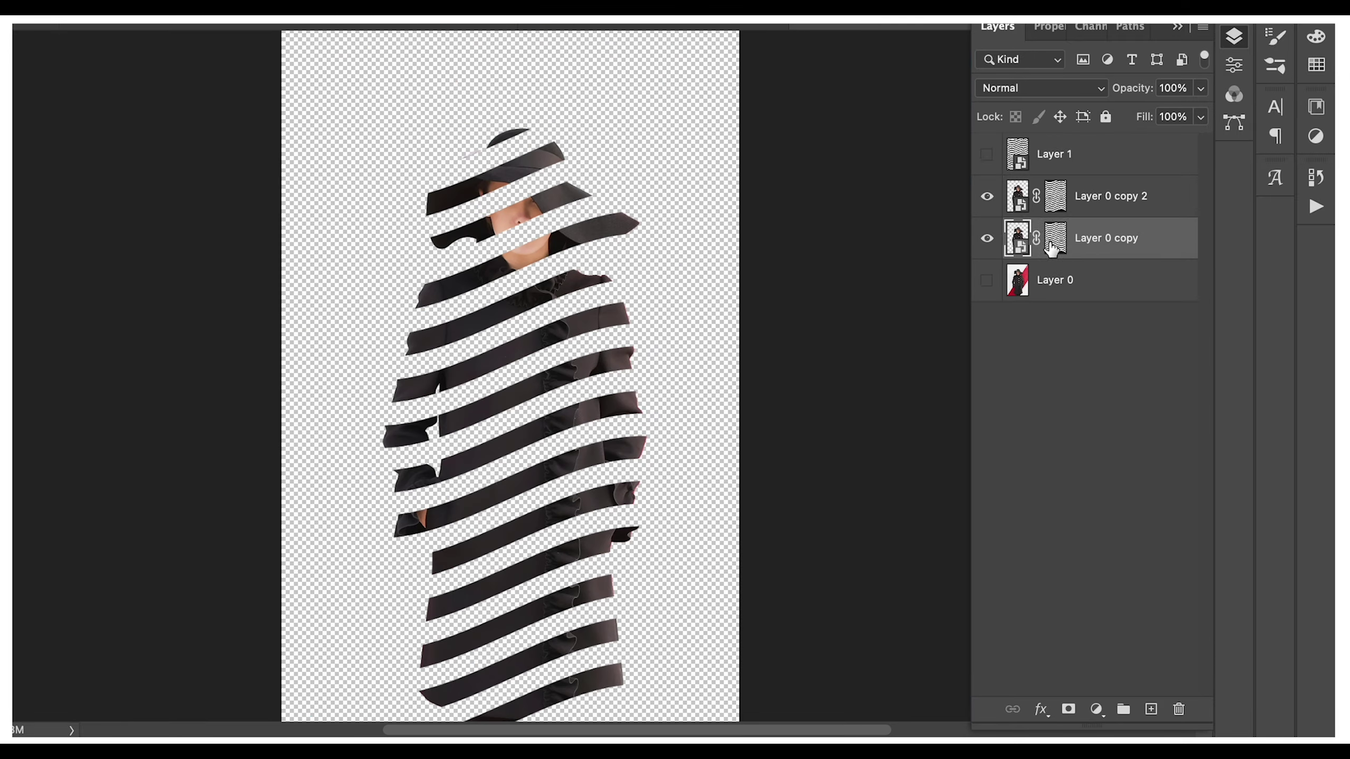
- Increase the orange sphere's Inner Shadow distance and size, and enable a smooth Inner Bevel with Bevel & Emboss
{"action": "key", "text": "ctrl+t"}
{"action": "left_click_drag", "start_coordinate": [738, 381], "coordinate": [285, 392]}
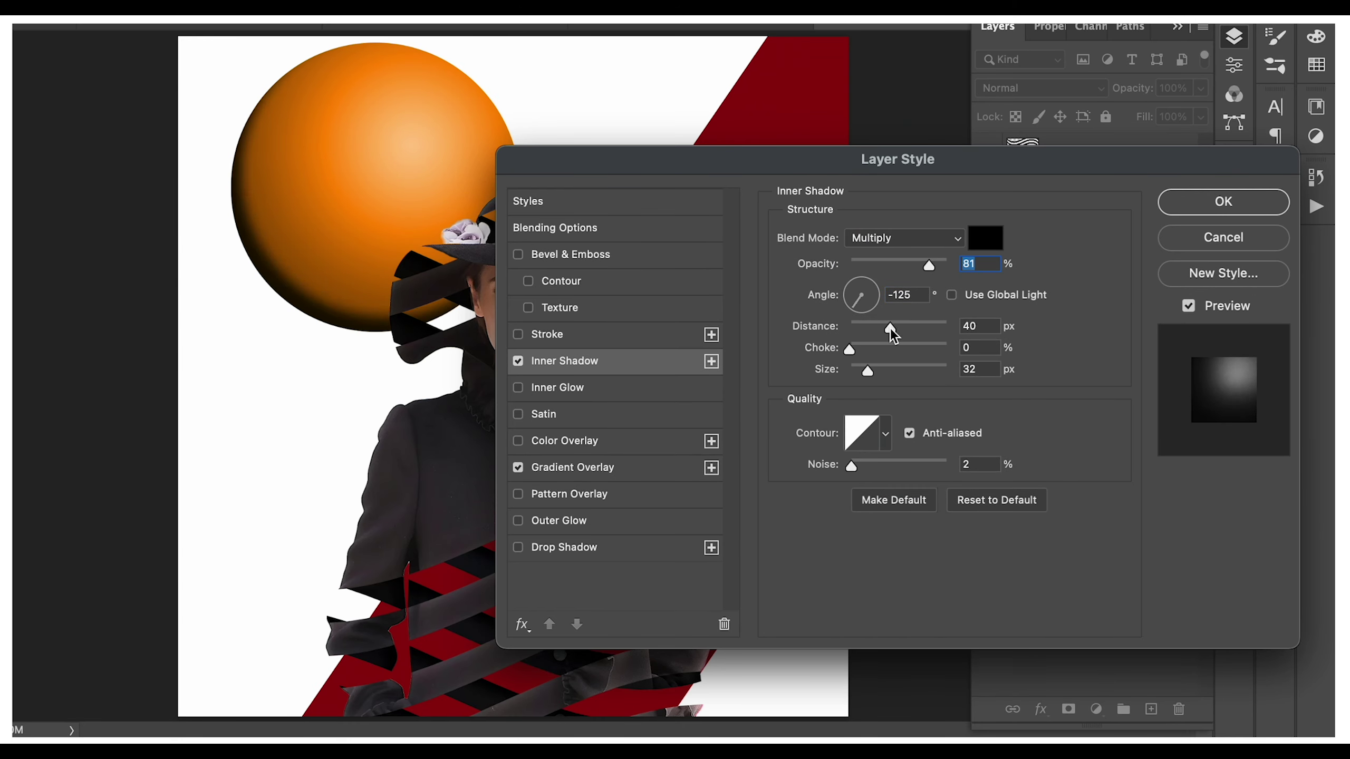
{"action": "left_click_drag", "start_coordinate": [890, 327], "coordinate": [931, 328]}
{"action": "left_click_drag", "start_coordinate": [868, 371], "coordinate": [949, 371]}
{"action": "left_click", "coordinate": [571, 254]}
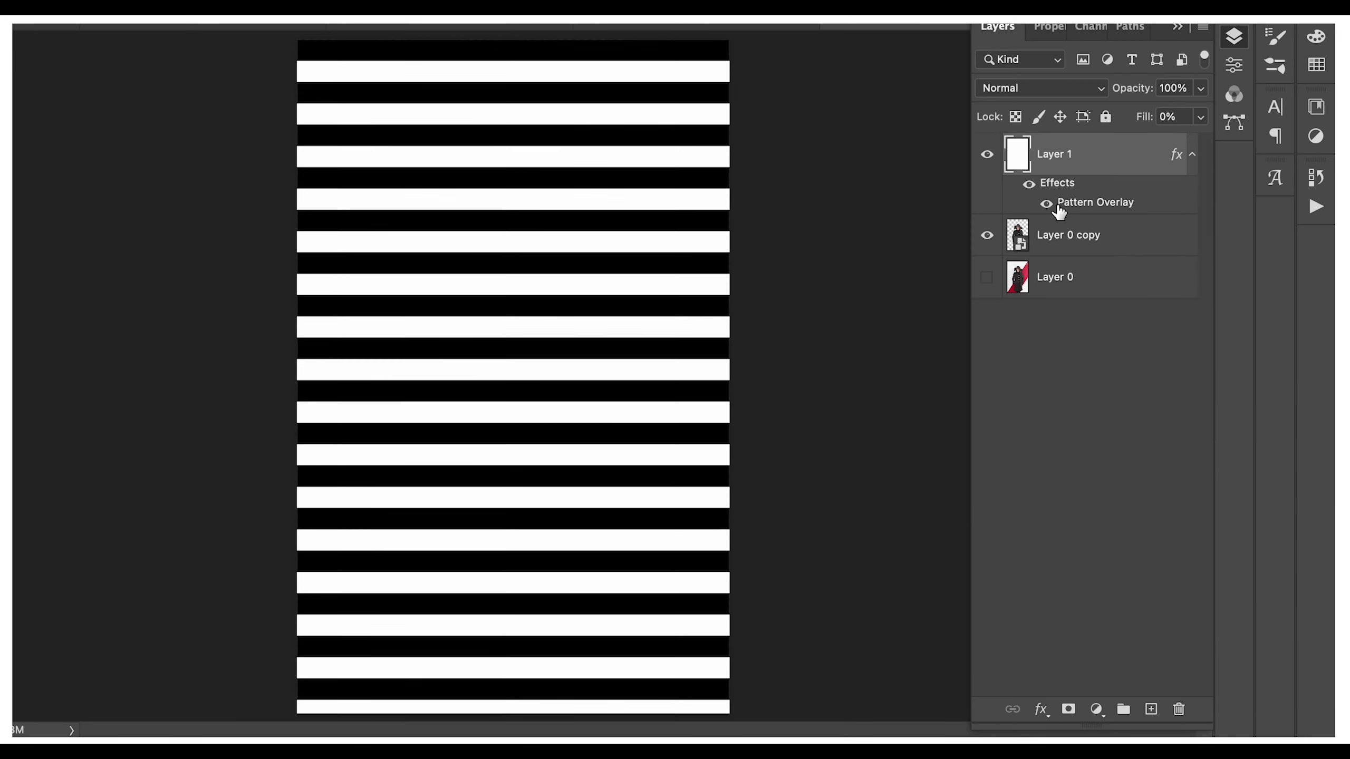
- Convert the black-and-white striped Layer 1 to a smart object and warp its stripes with the Flag preset
{"action": "right_click", "coordinate": [1121, 156]}
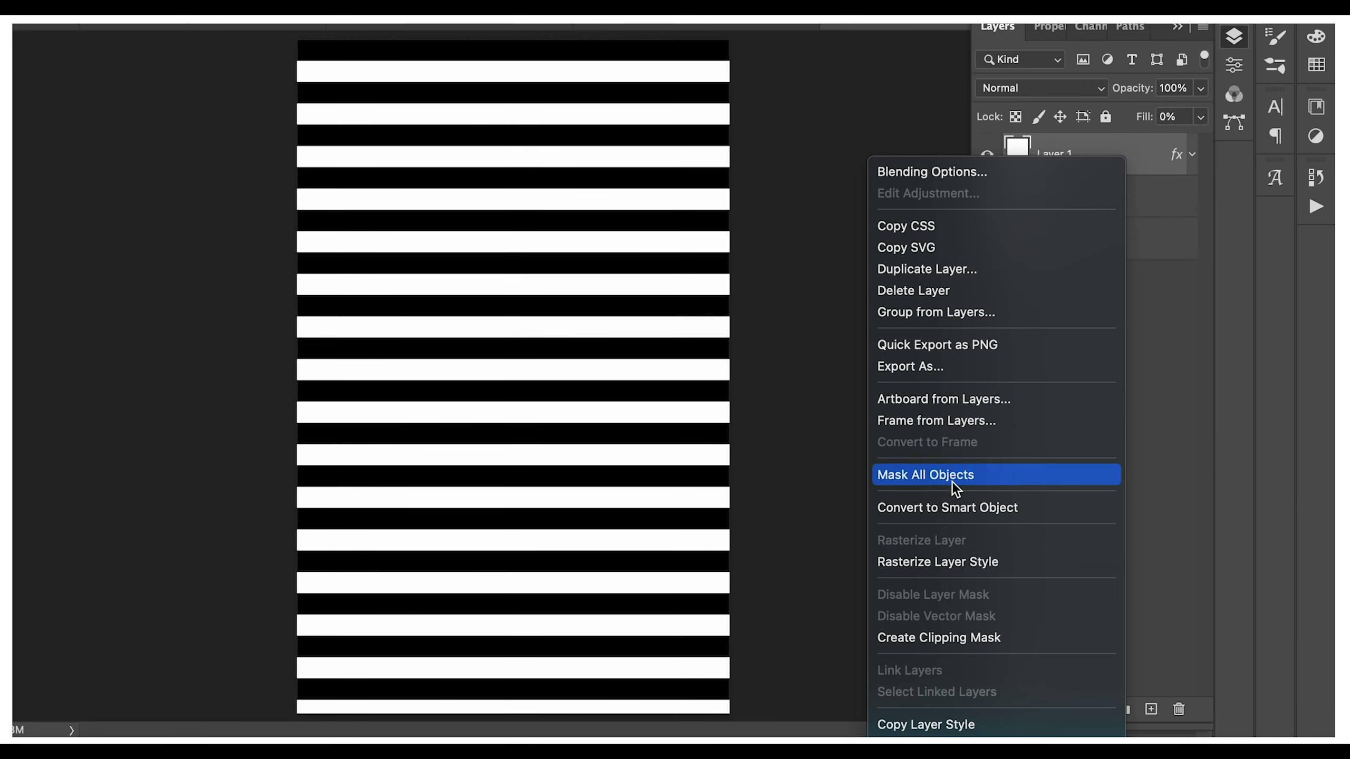
{"action": "left_click", "coordinate": [952, 508]}
{"action": "key", "text": "super+t"}
{"action": "right_click", "coordinate": [447, 263]}
{"action": "left_click", "coordinate": [478, 418]}
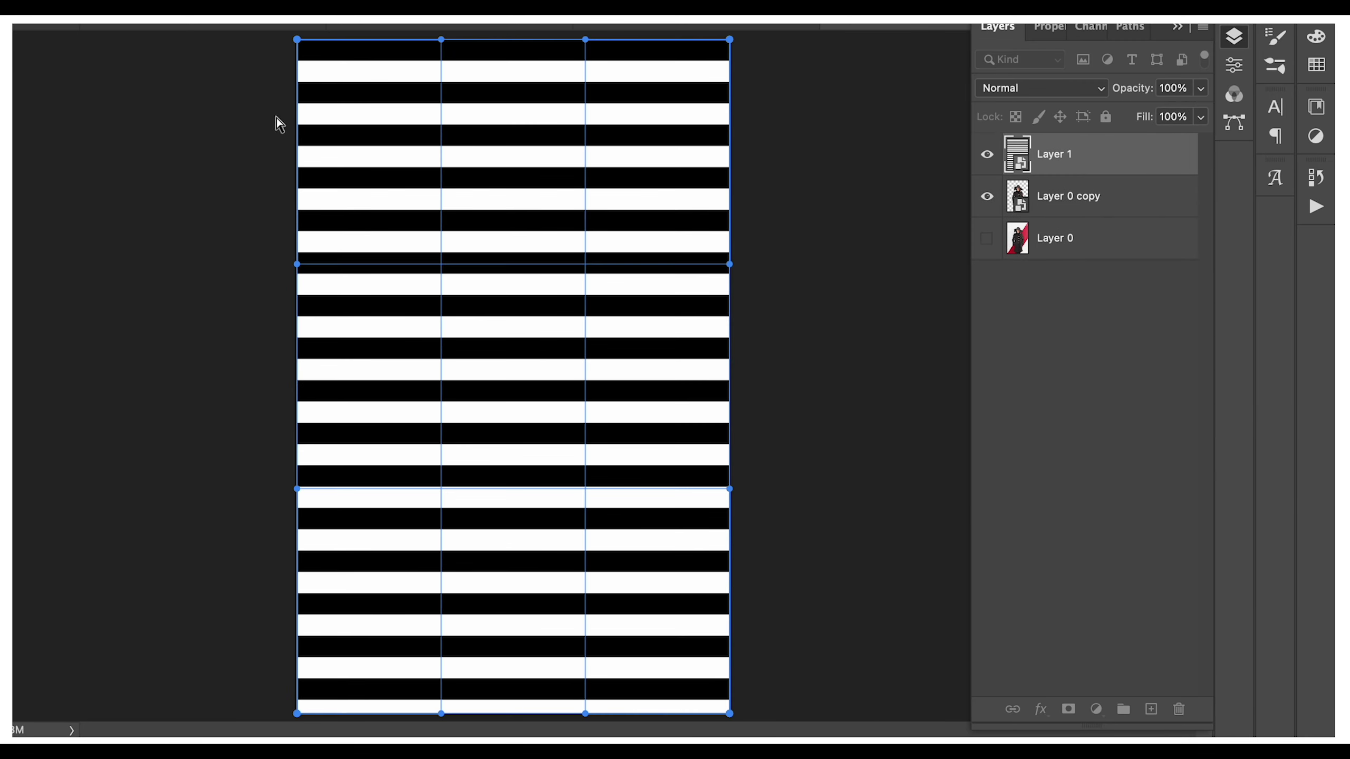
{"action": "left_click", "coordinate": [297, 23]}
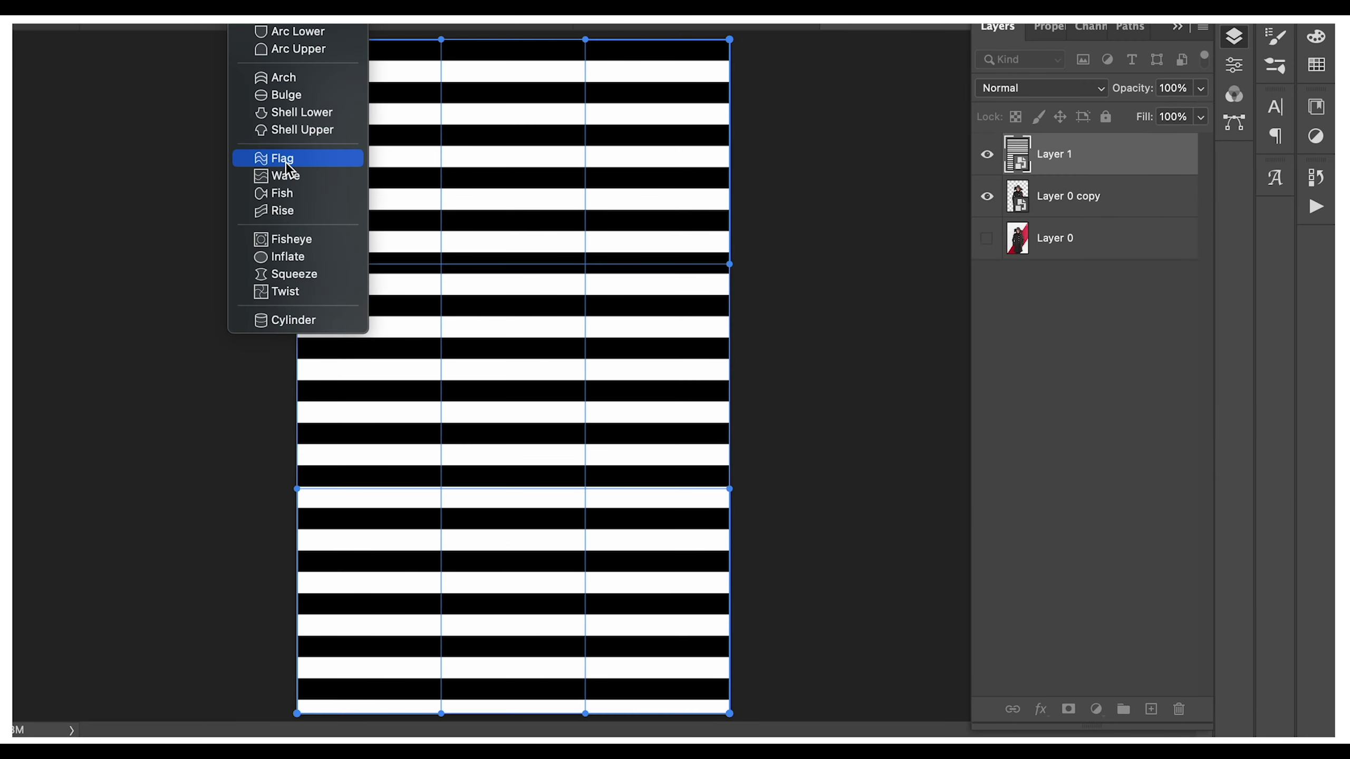
{"action": "left_click", "coordinate": [281, 158]}
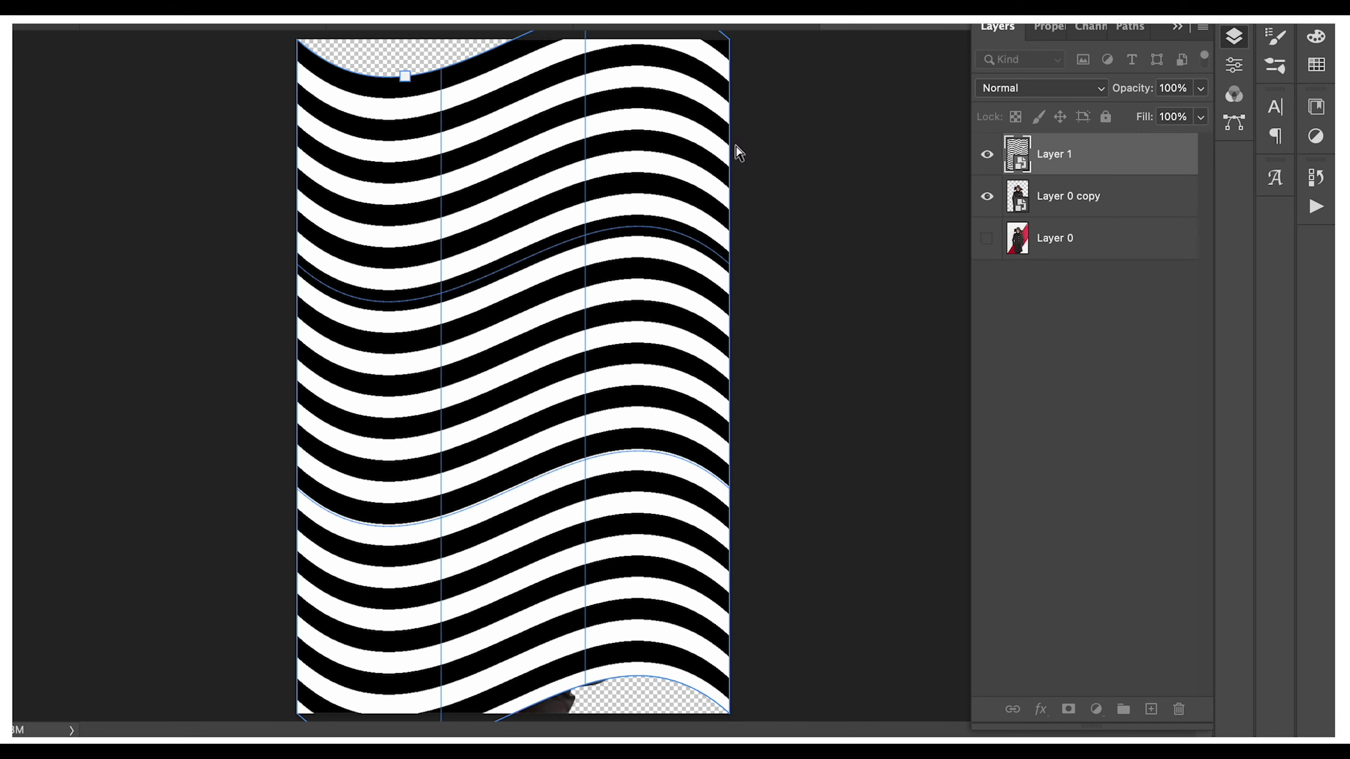
{"action": "key", "text": "Return"}
{"action": "left_click", "coordinate": [987, 196]}
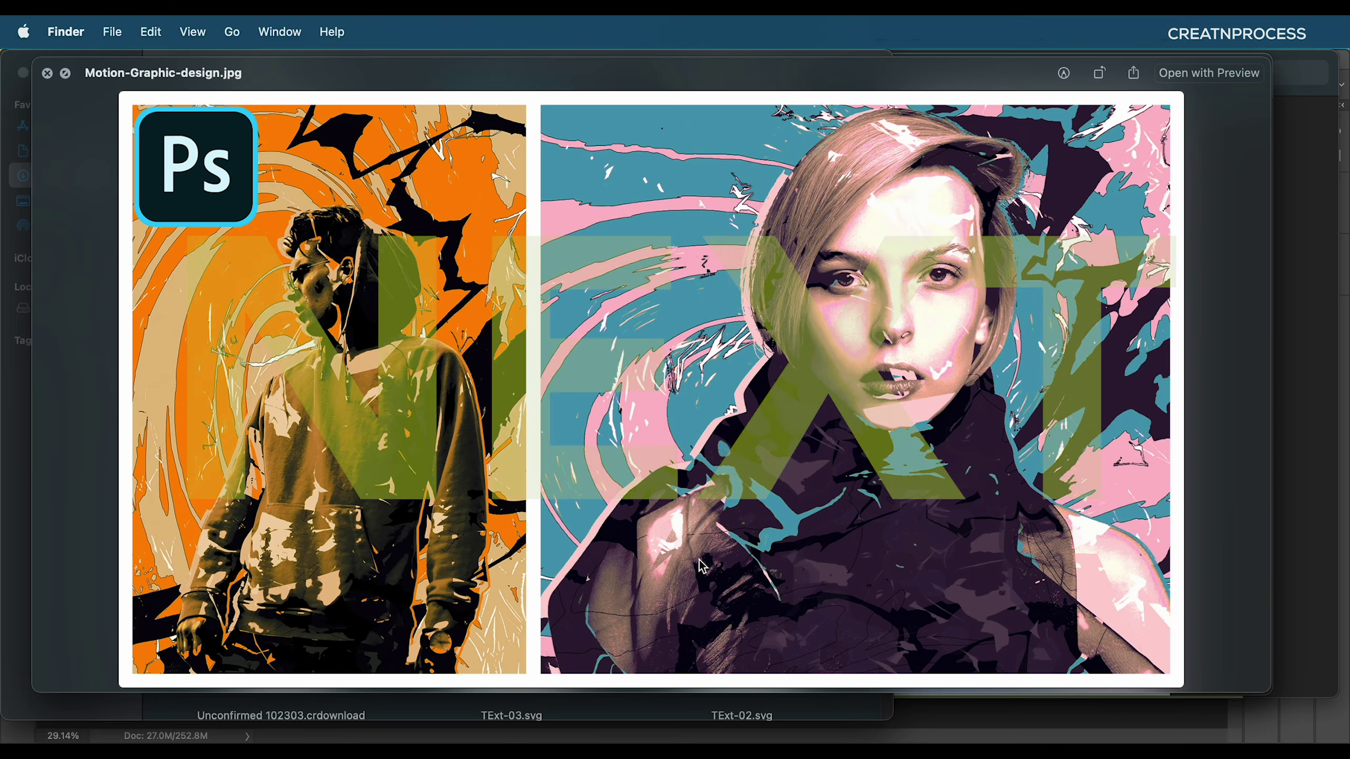